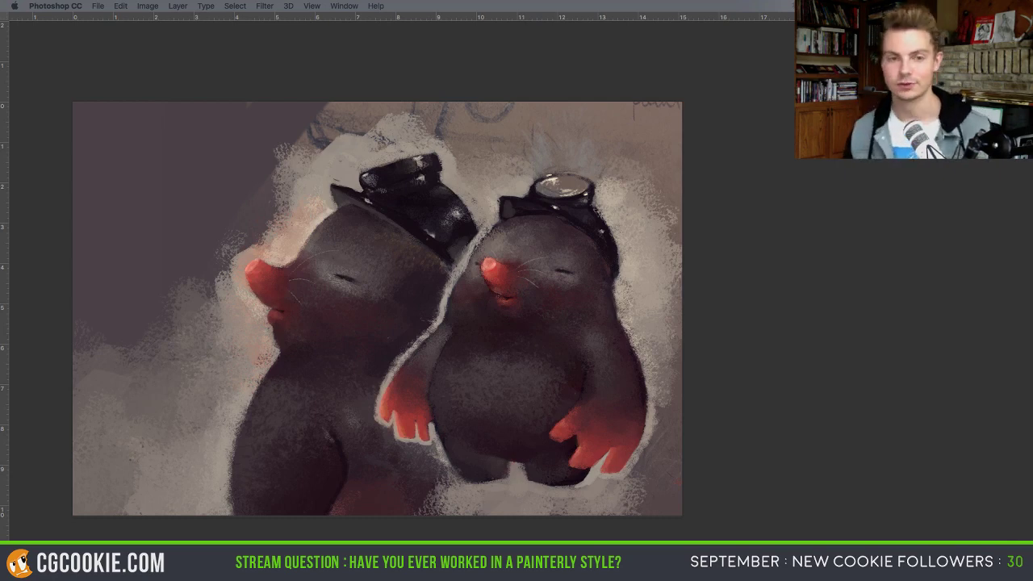
- Hide Layers 26 through 32, leaving the IMG_5176 sketch layer visible and selected
key(Tab)
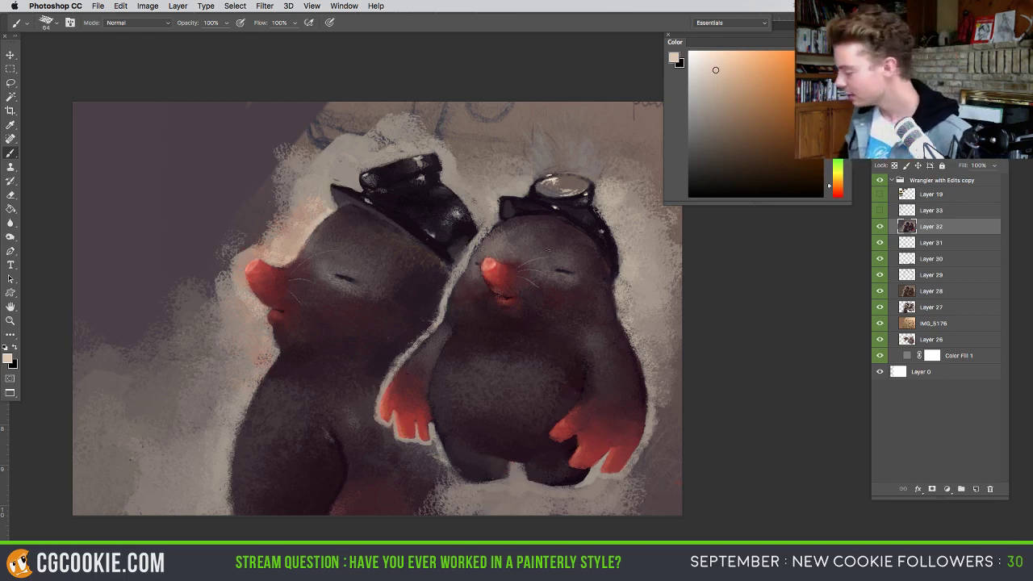
drag(880, 226, 880, 308)
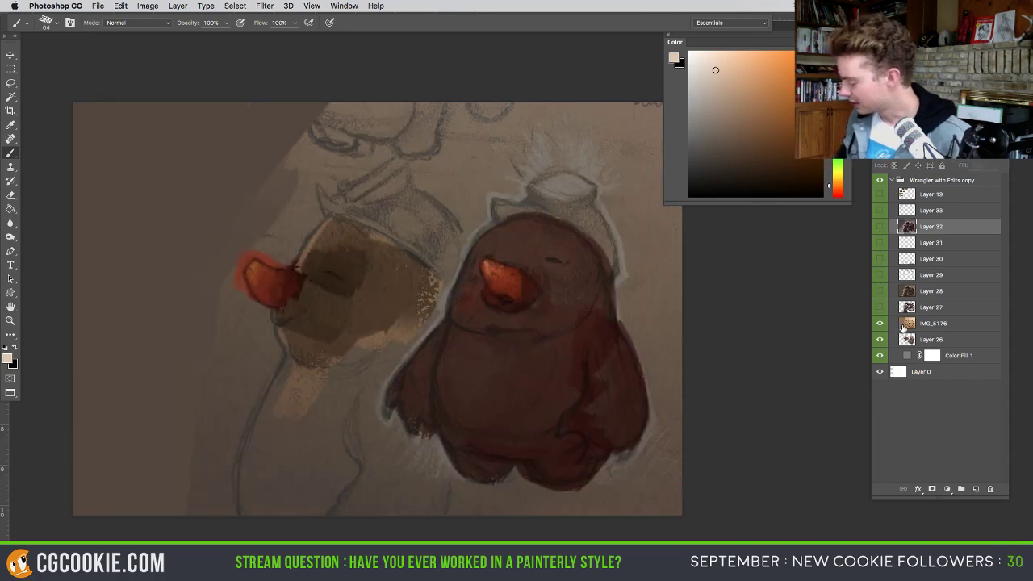
click(903, 324)
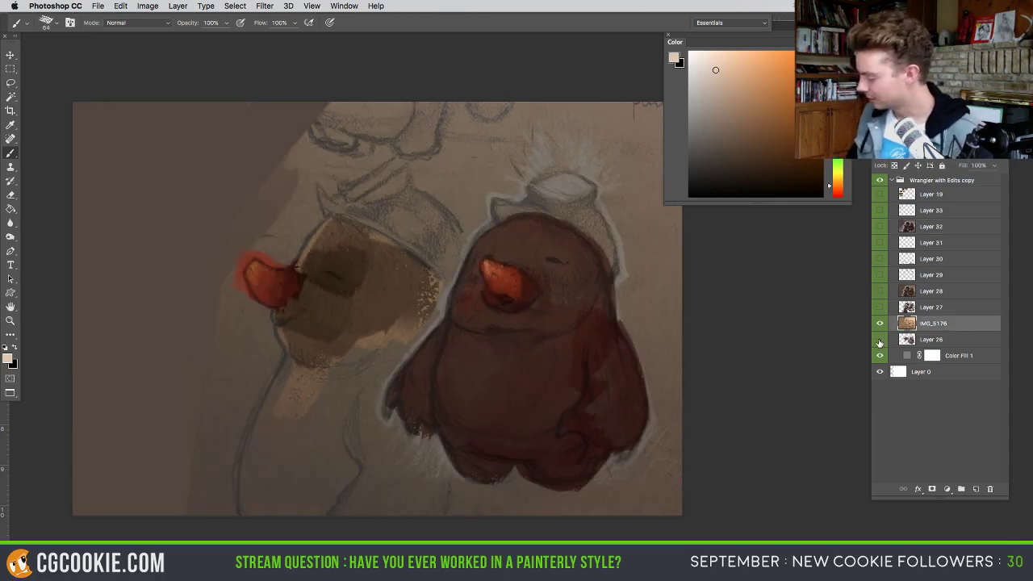
click(879, 339)
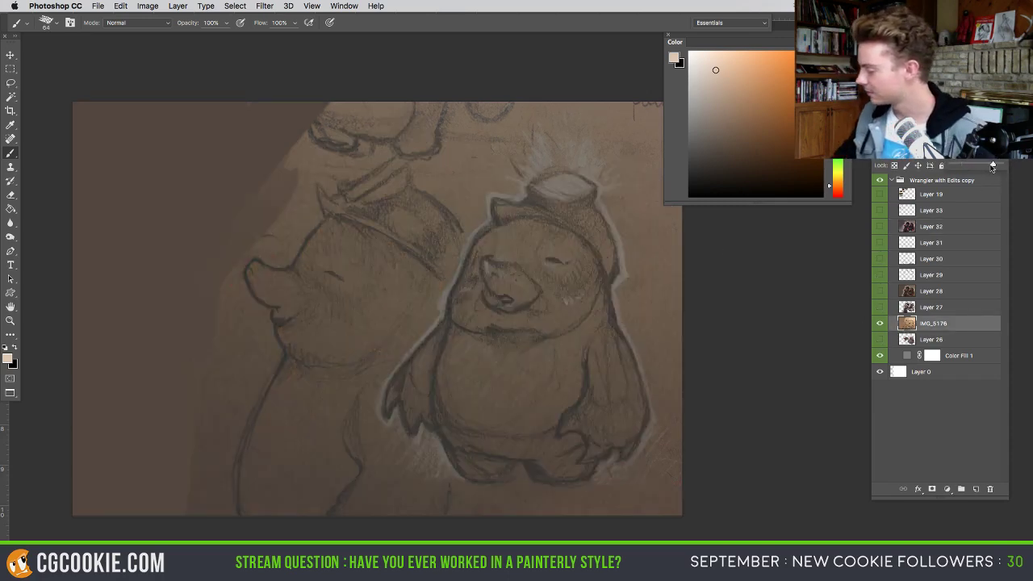
- Set the IMG_5176 sketch layer's blend mode to Normal and move the sketch leftward so the front mole sits near the canvas centre
key(v)
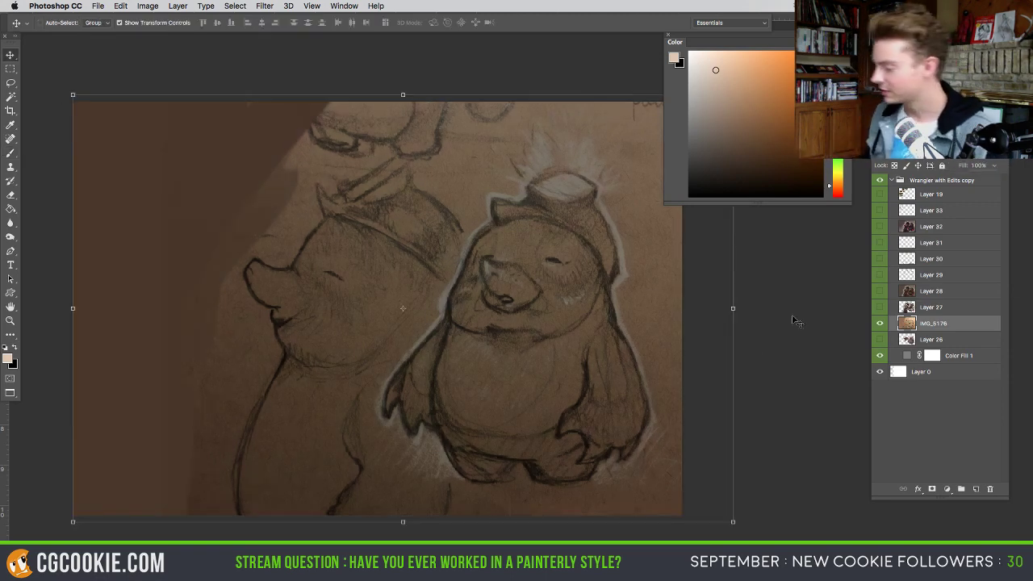
click(904, 151)
click(889, 119)
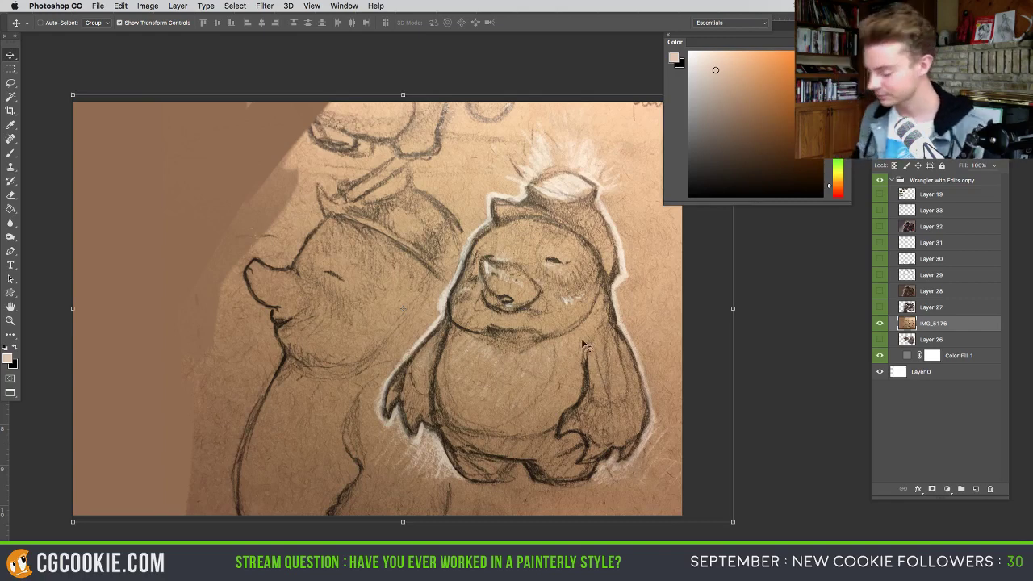
drag(542, 321, 477, 339)
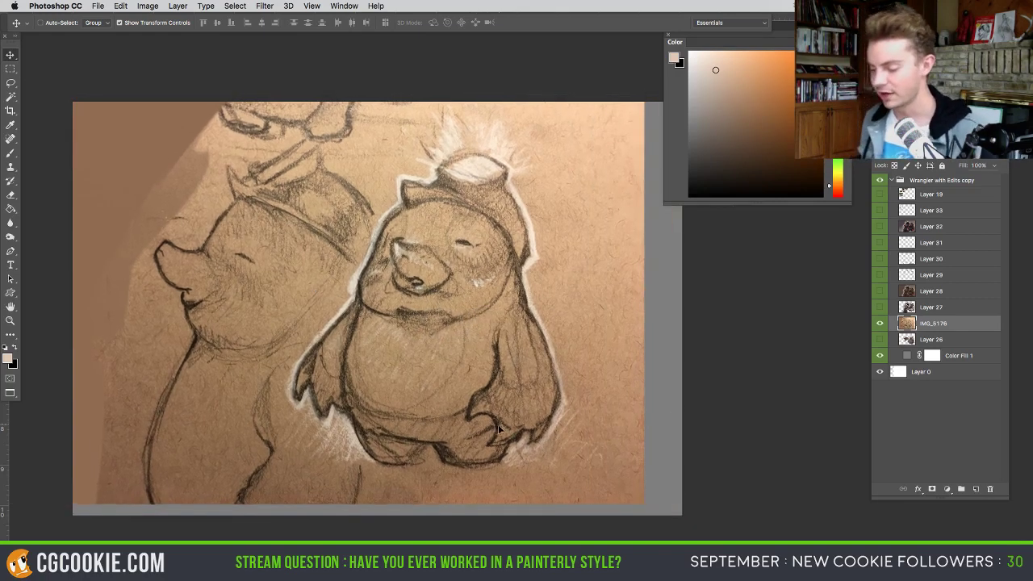
drag(498, 423, 500, 432)
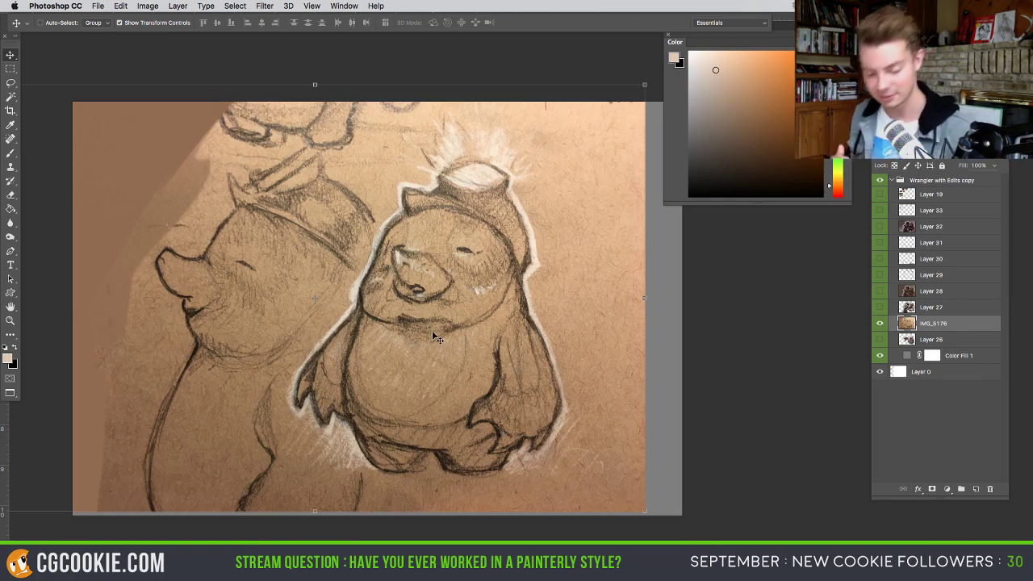
- Try a large circular 200 px brush stroke around the front mole on the sketch layer, and undo it
key(b)
mouse_move(305, 198)
mouse_down()
mouse_move(278, 468)
mouse_move(613, 307)
mouse_move(315, 186)
mouse_up()
key(ctrl+z)
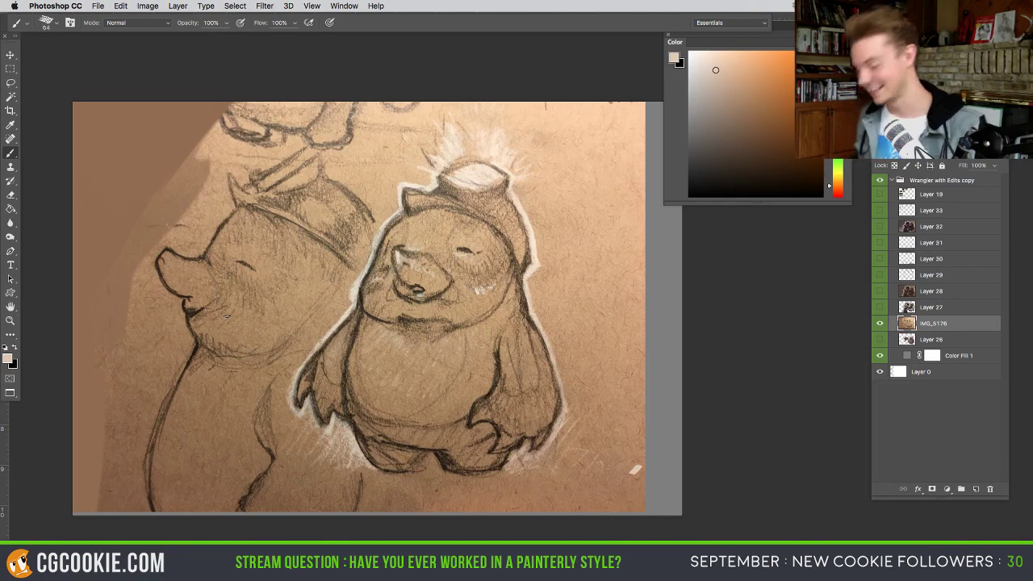
key(shift+b)
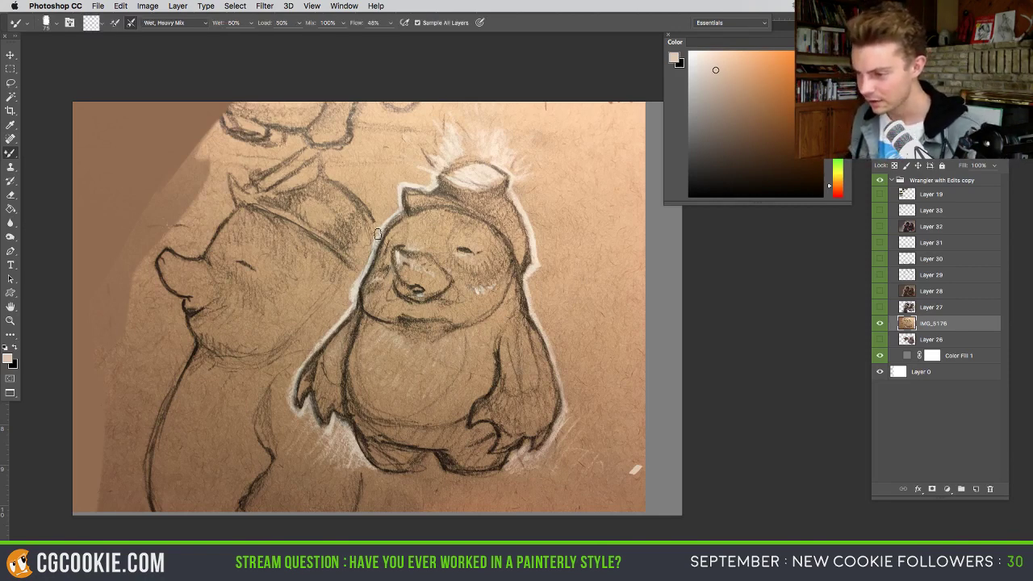
key(shift+b)
drag(537, 254, 556, 252)
mouse_move(404, 106)
mouse_down()
mouse_move(283, 188)
mouse_move(621, 339)
mouse_move(545, 139)
mouse_up()
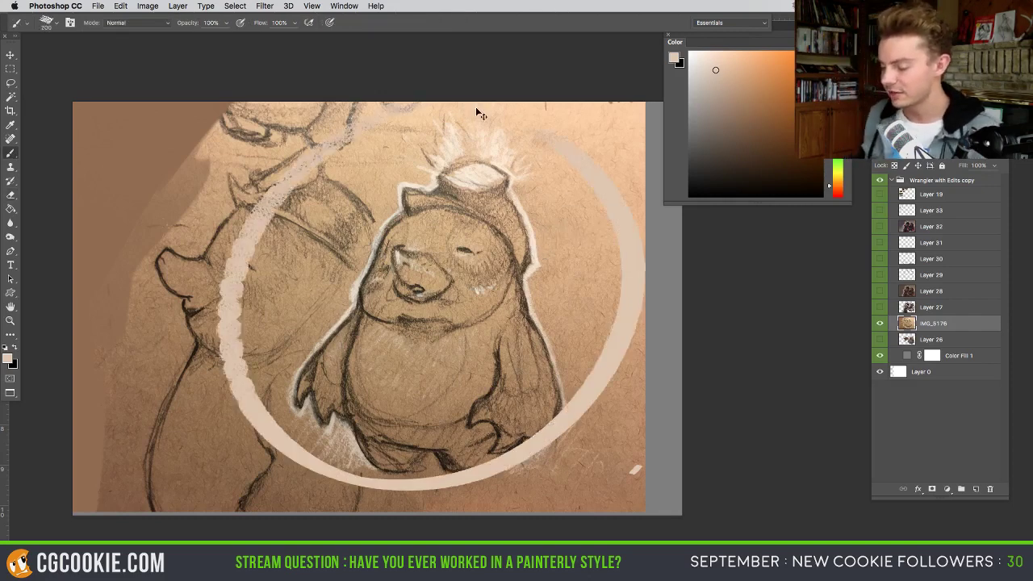
key(super+z)
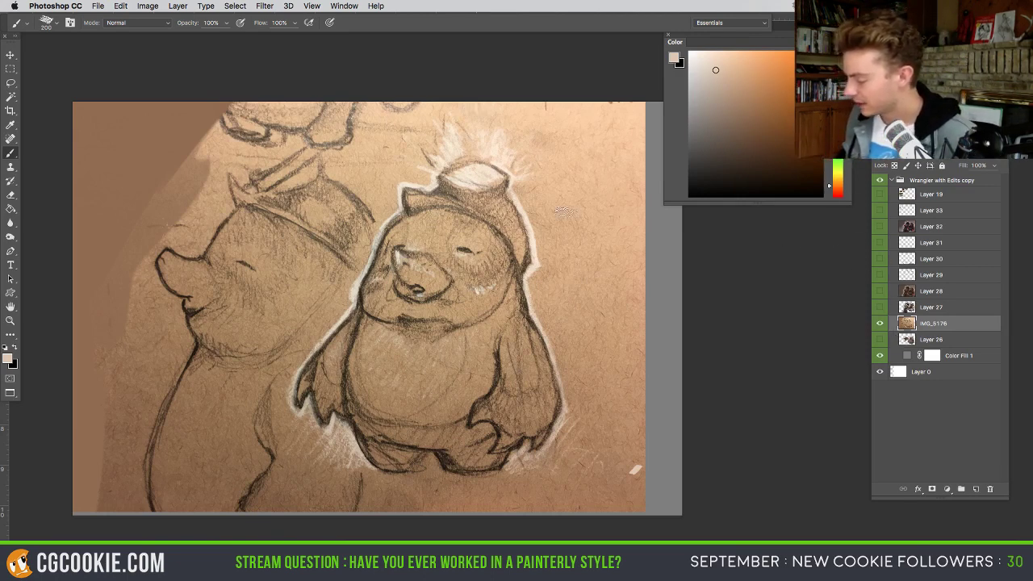
- Bring the blending options into view and set the IMG_5176 sketch layer's blend mode to Multiply
drag(913, 118, 893, 177)
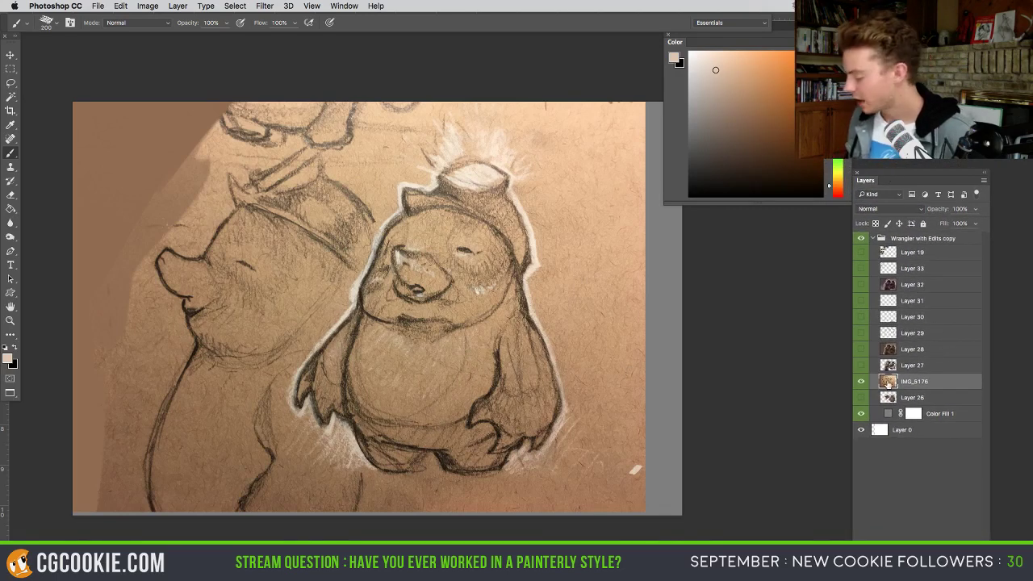
click(891, 210)
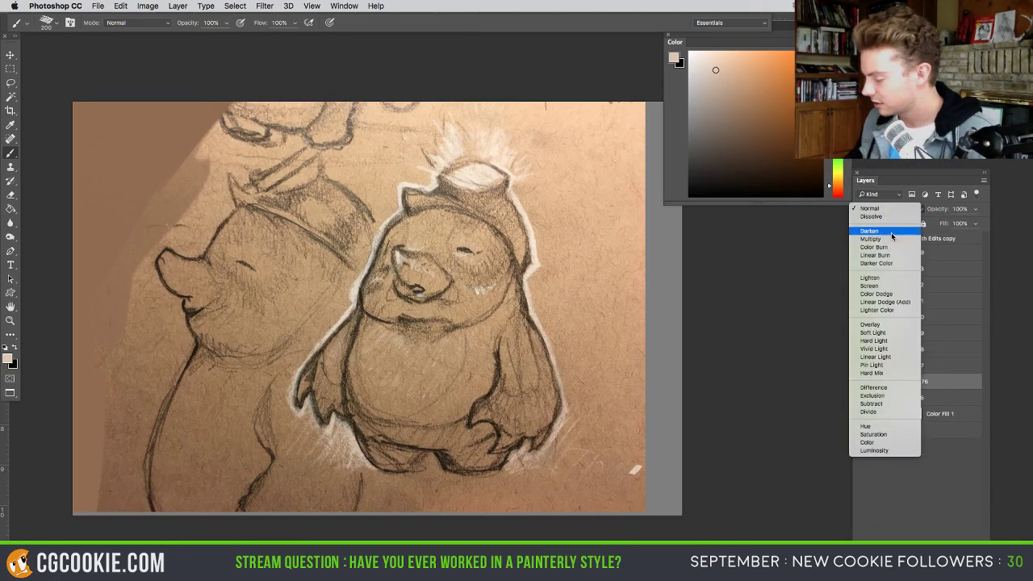
click(870, 239)
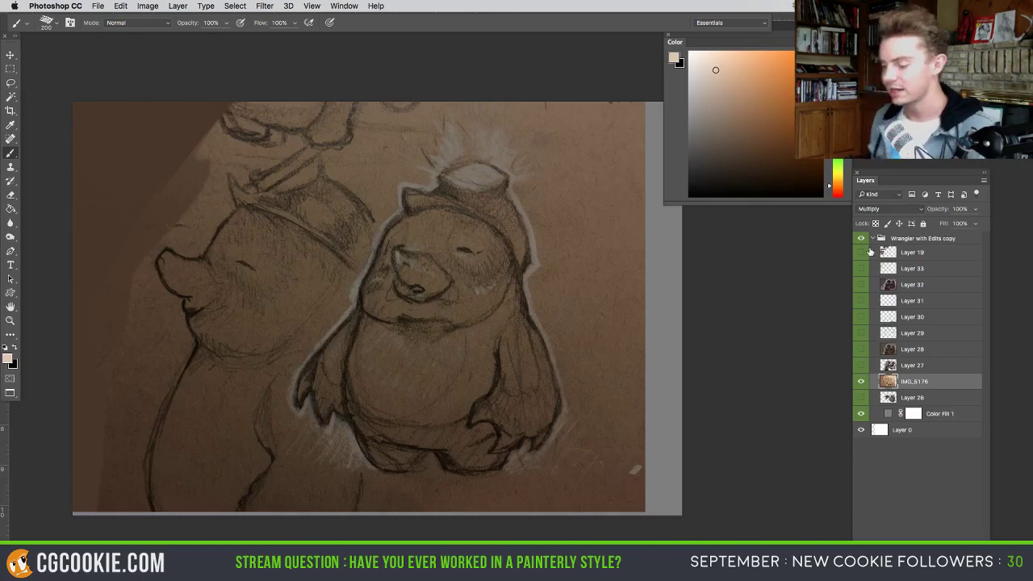
- Compare the multiplied sketch with and without the Color Fill 1 layer beneath it, leaving the fill visible
click(861, 414)
click(860, 413)
click(860, 414)
click(860, 414)
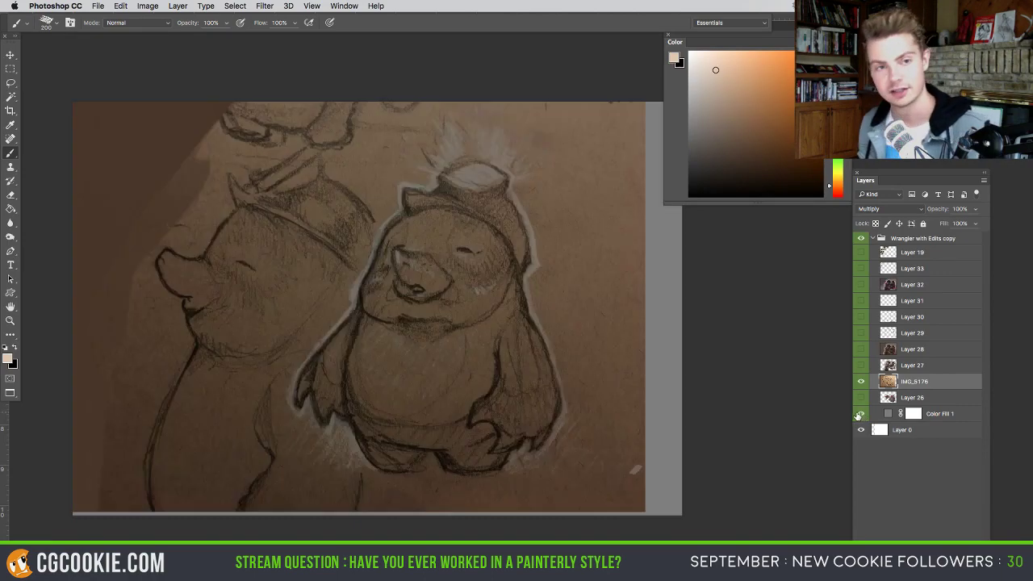
click(860, 414)
click(860, 413)
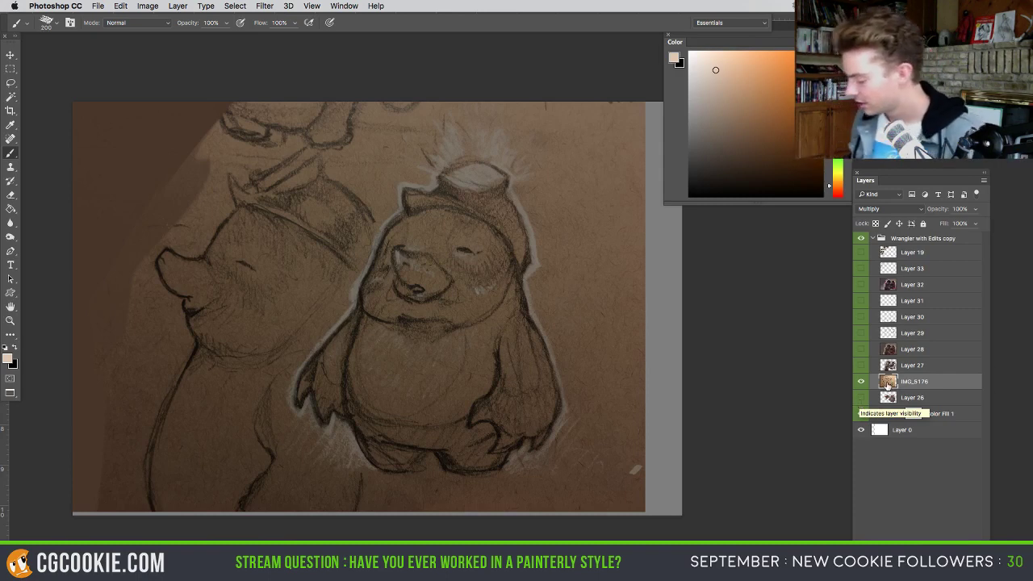
- Add a layer directly beneath the sketch and block in the front mole's lower face and belly in dark grey with a 322 px brush
click(896, 397)
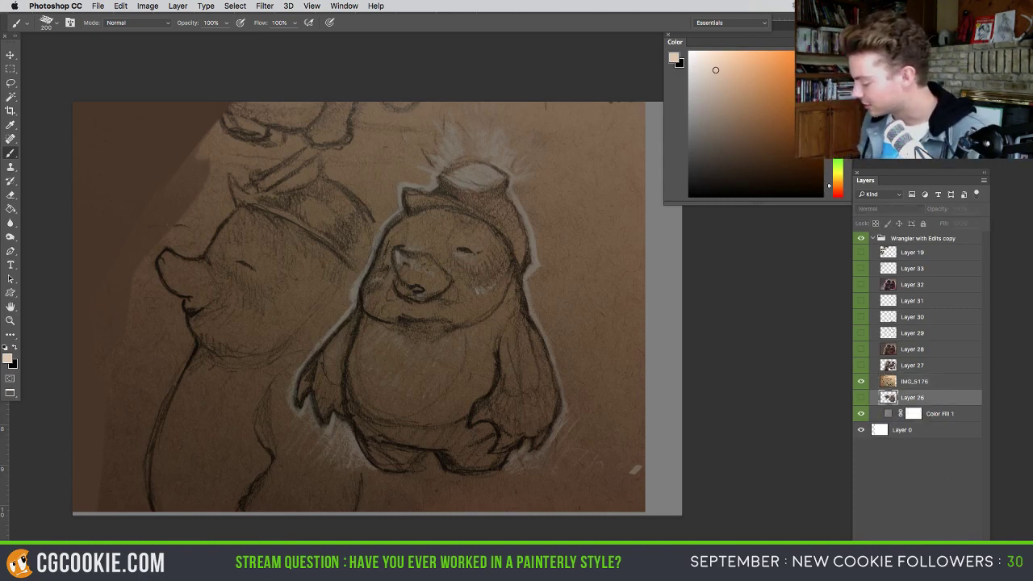
key(alt+shift+super+n)
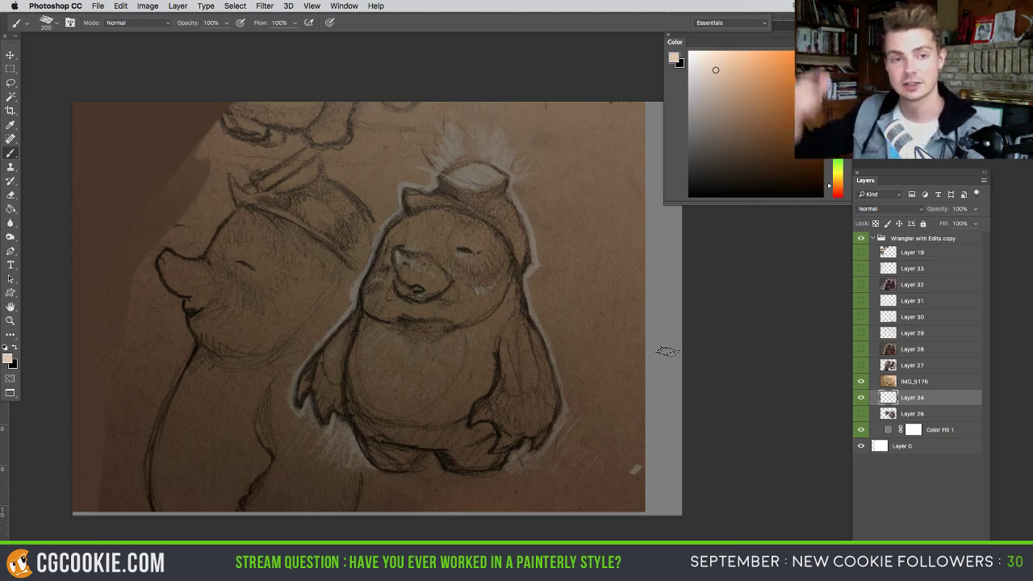
click(700, 120)
drag(528, 289, 541, 290)
mouse_move(511, 260)
mouse_down()
mouse_move(510, 302)
mouse_move(505, 282)
mouse_move(482, 311)
mouse_move(462, 290)
mouse_move(422, 312)
mouse_move(375, 300)
mouse_move(331, 355)
mouse_move(387, 417)
mouse_move(408, 482)
mouse_up()
click(706, 169)
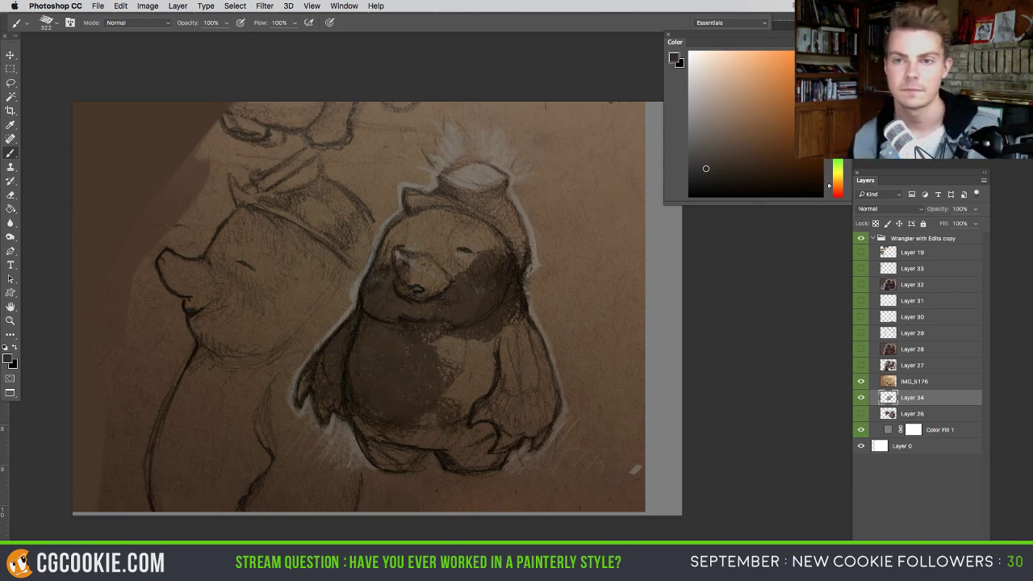
key(Tab)
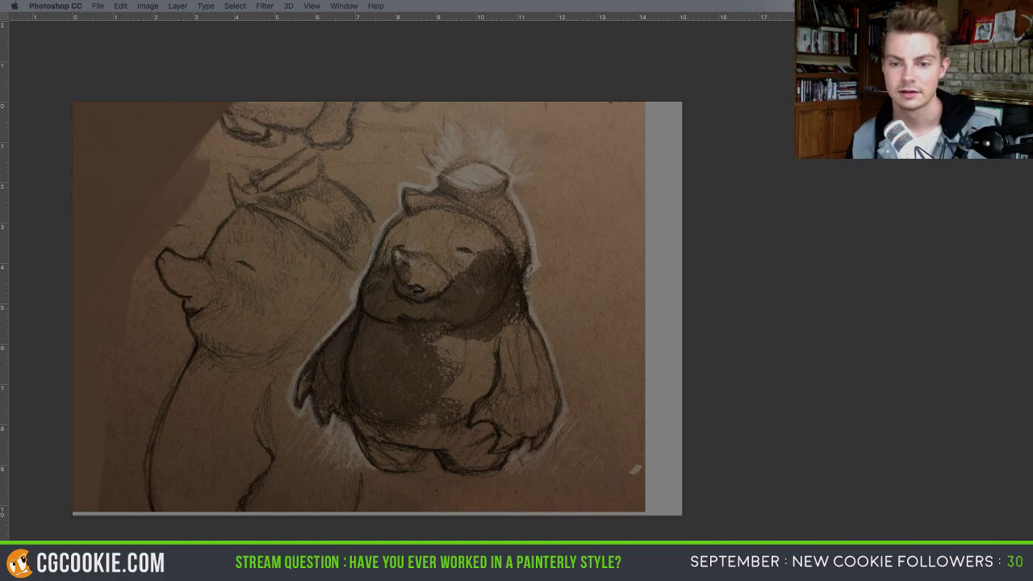
key(Tab)
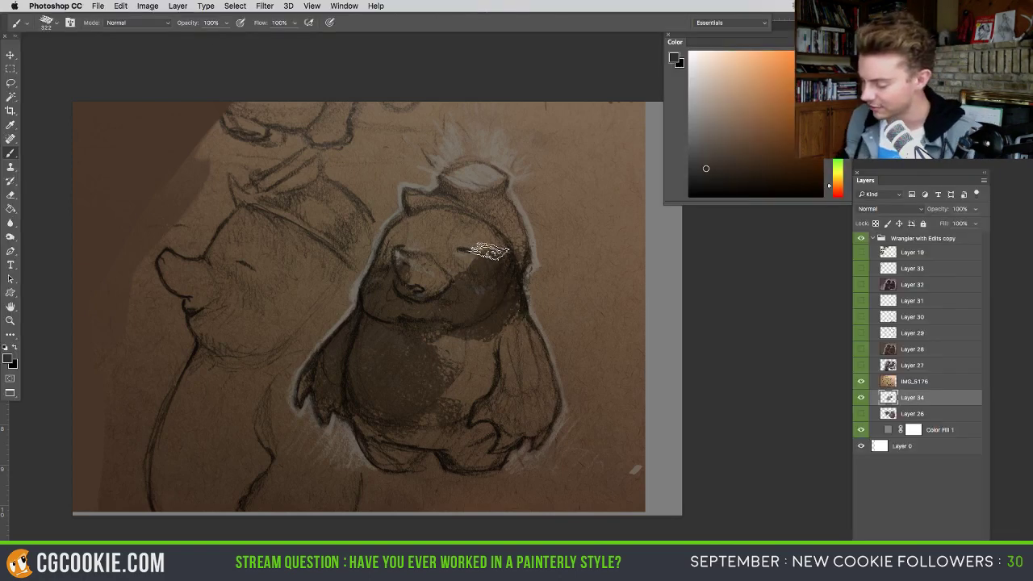
- Extend the dark grey base over the mole's forehead, chest, arm and legs with a 277 px brush
mouse_move(468, 234)
mouse_down()
mouse_move(422, 231)
mouse_move(392, 272)
mouse_move(428, 272)
mouse_move(386, 259)
mouse_move(412, 228)
mouse_move(516, 229)
mouse_up()
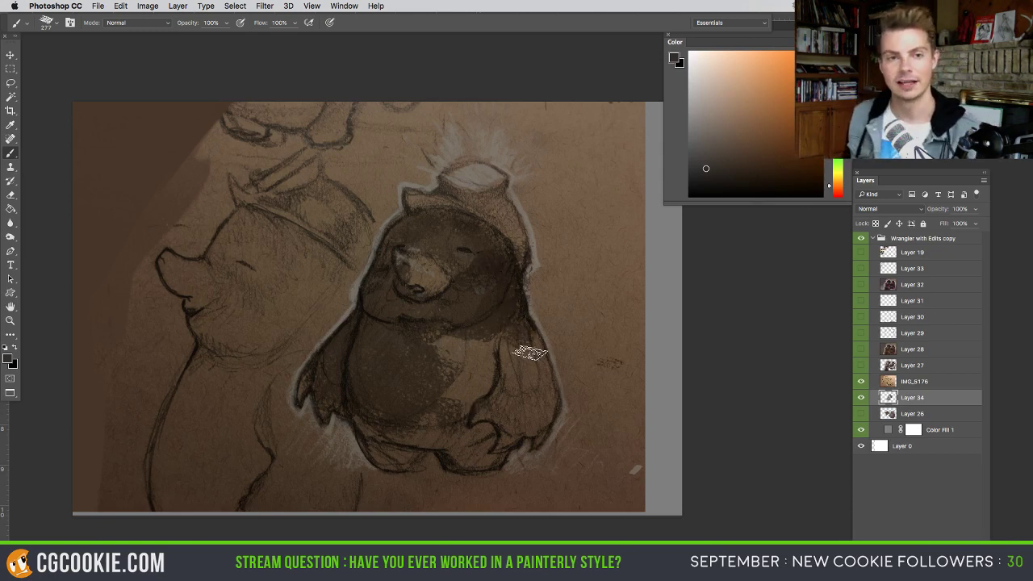
mouse_move(507, 330)
mouse_down()
mouse_move(475, 400)
mouse_move(489, 329)
mouse_move(455, 337)
mouse_move(445, 324)
mouse_move(436, 334)
mouse_move(405, 324)
mouse_up()
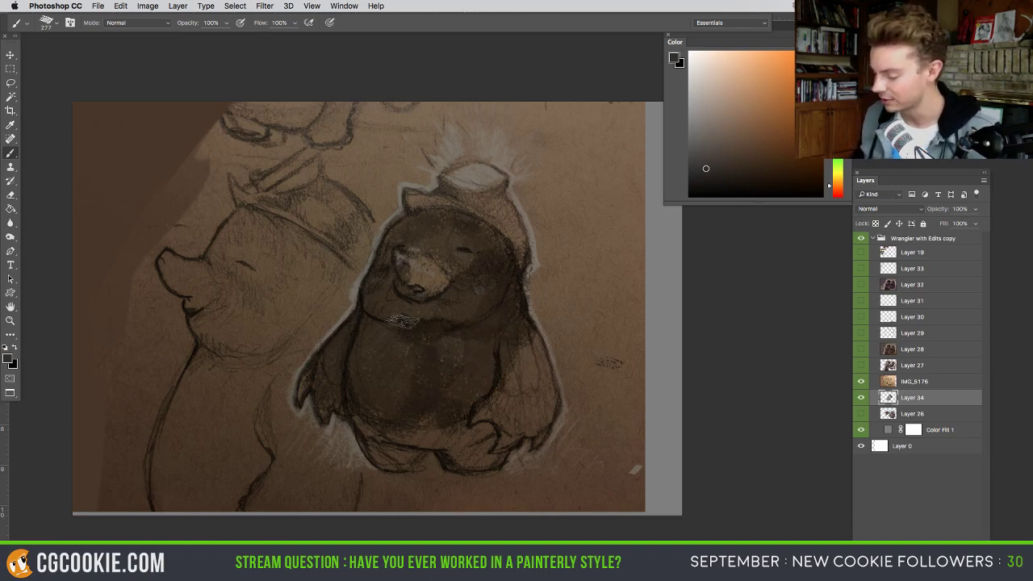
mouse_move(394, 455)
mouse_down()
mouse_move(424, 437)
mouse_move(392, 430)
mouse_move(461, 459)
mouse_move(450, 463)
mouse_move(495, 456)
mouse_move(505, 404)
mouse_move(491, 379)
mouse_up()
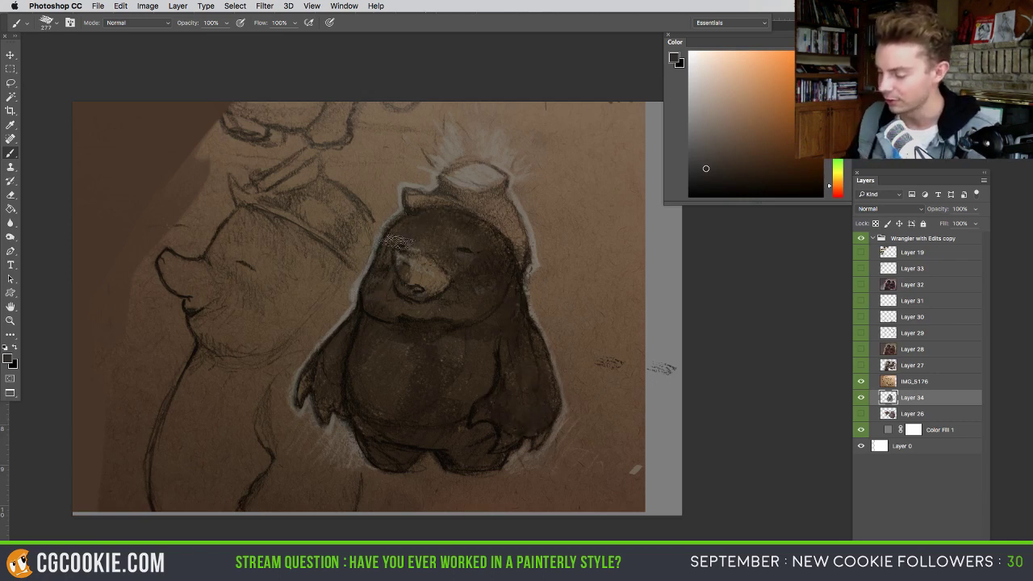
- Even out the dark base on the mole's face, chest and shoulder using varied brush sizes, undoing a stroke across the hat
ctrl+alt+drag(488, 300, 477, 303)
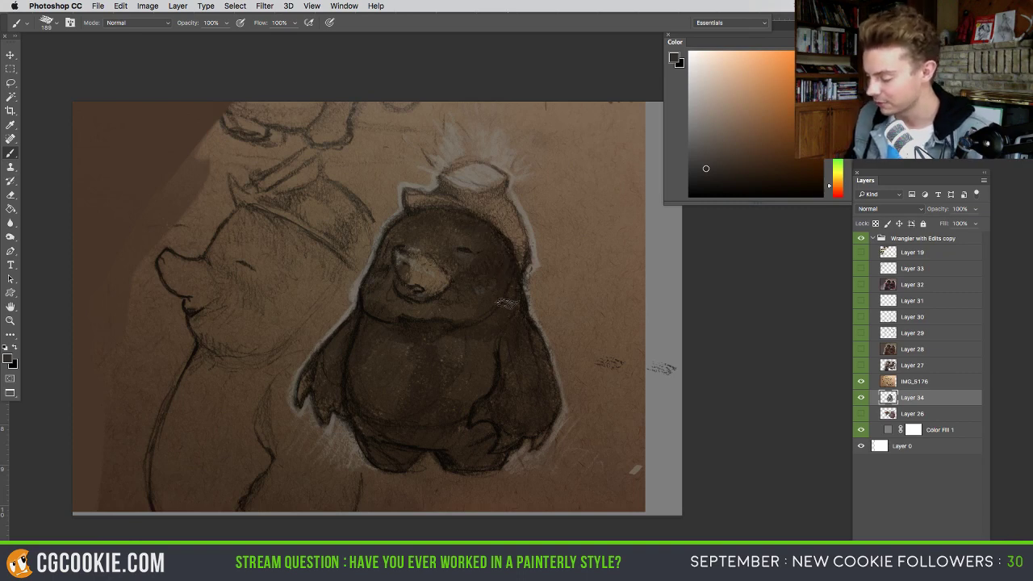
ctrl+alt+drag(431, 332, 460, 327)
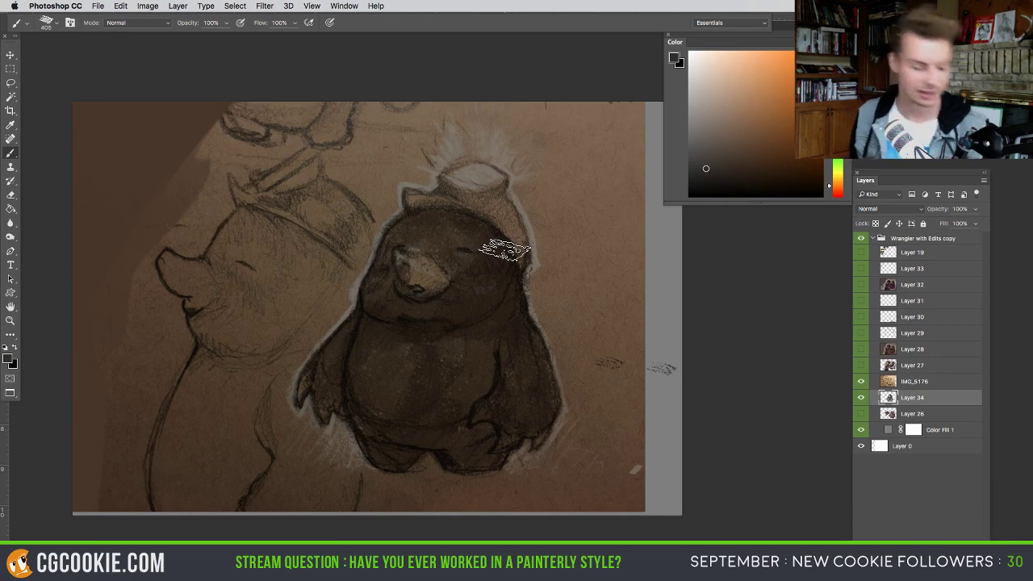
mouse_move(517, 310)
mouse_down()
mouse_move(528, 300)
mouse_move(503, 286)
mouse_up()
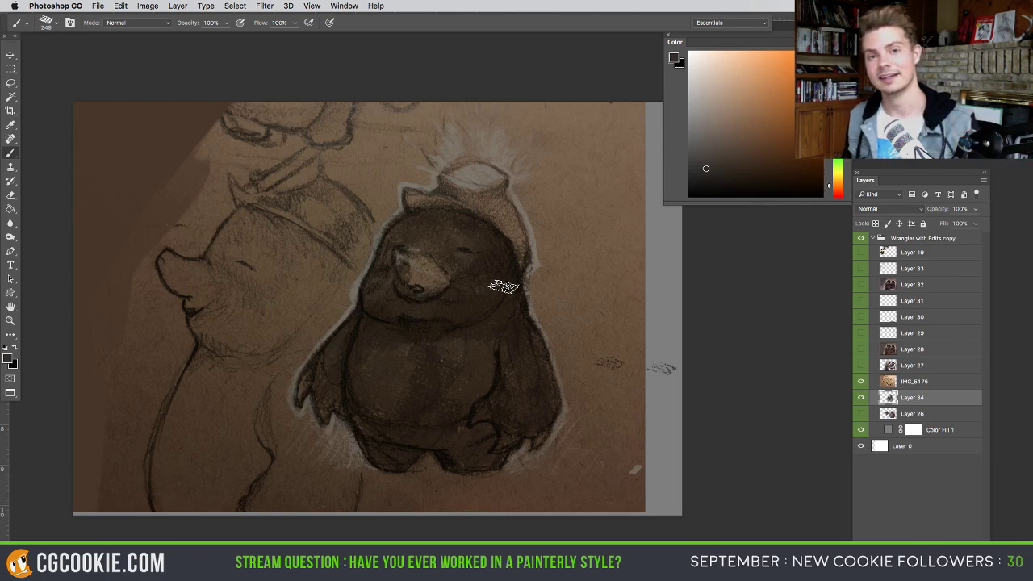
drag(528, 328, 512, 326)
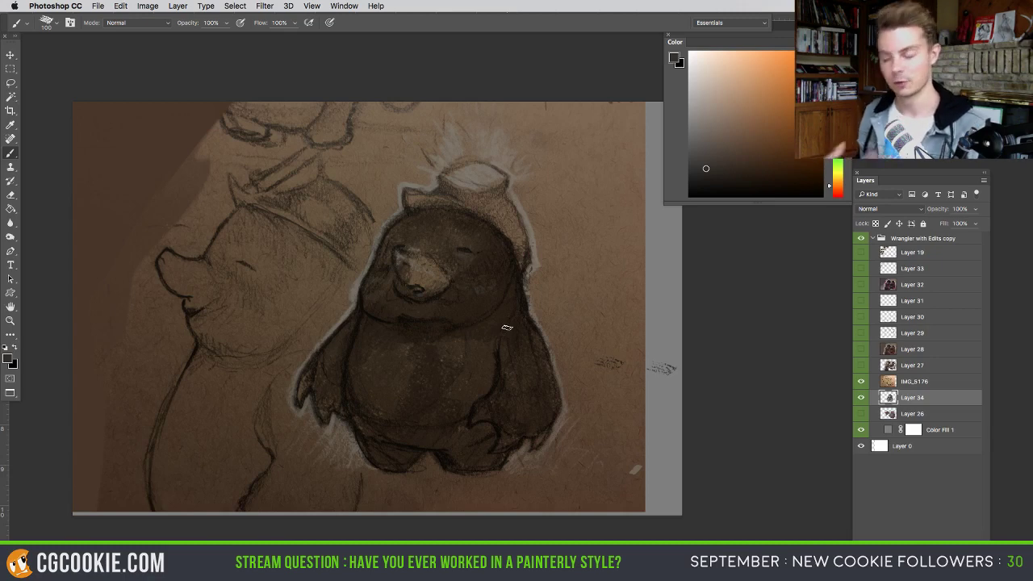
mouse_move(385, 142)
mouse_down()
mouse_move(277, 397)
mouse_move(574, 359)
mouse_move(456, 181)
mouse_up()
key(ctrl+z)
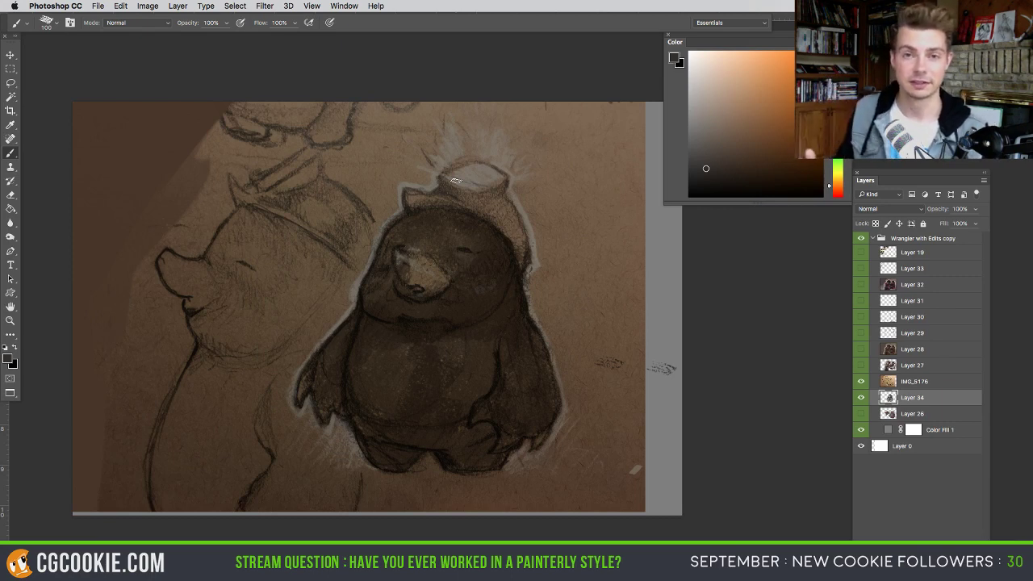
- Enlarge the brush to 322 px and darken the remaining light patches on the mole's belly and snout
ctrl+alt+drag(514, 350, 520, 350)
ctrl+alt+drag(438, 387, 461, 375)
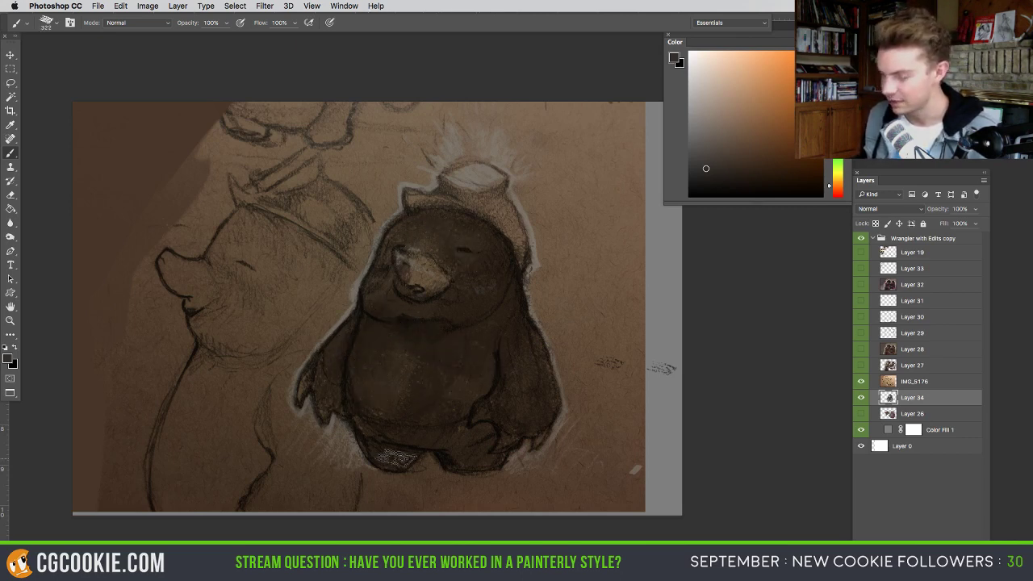
mouse_move(440, 271)
mouse_down()
mouse_move(403, 270)
mouse_move(435, 274)
mouse_move(440, 291)
mouse_up()
- Block in the mole's cap and headlamp rim in dark grey with smaller brush sizes, keeping the lamp lens unpainted
drag(513, 227, 500, 226)
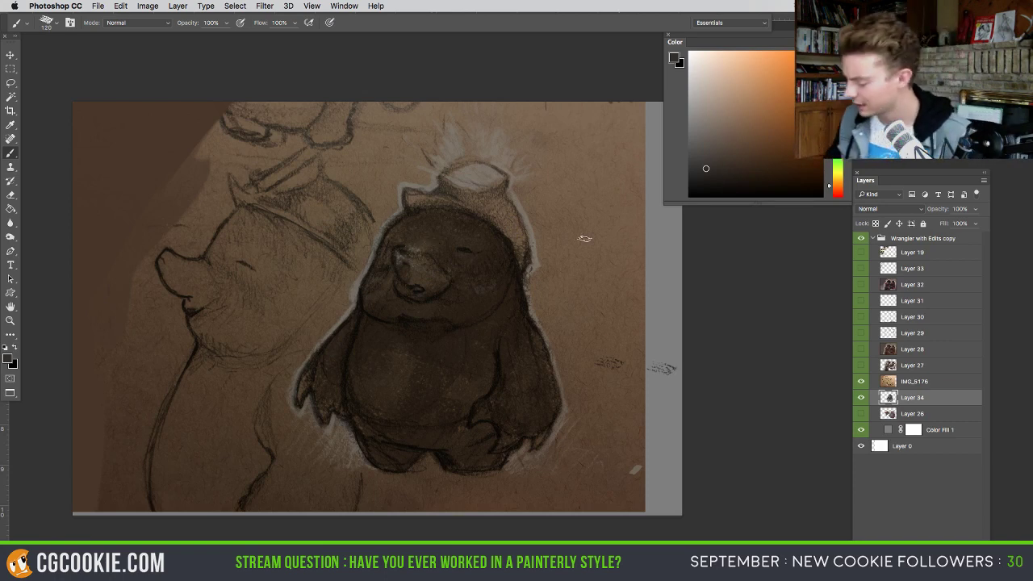
mouse_move(434, 202)
mouse_down()
mouse_move(497, 207)
mouse_move(511, 230)
mouse_move(502, 203)
mouse_move(515, 262)
mouse_move(508, 266)
mouse_move(482, 215)
mouse_move(495, 240)
mouse_up()
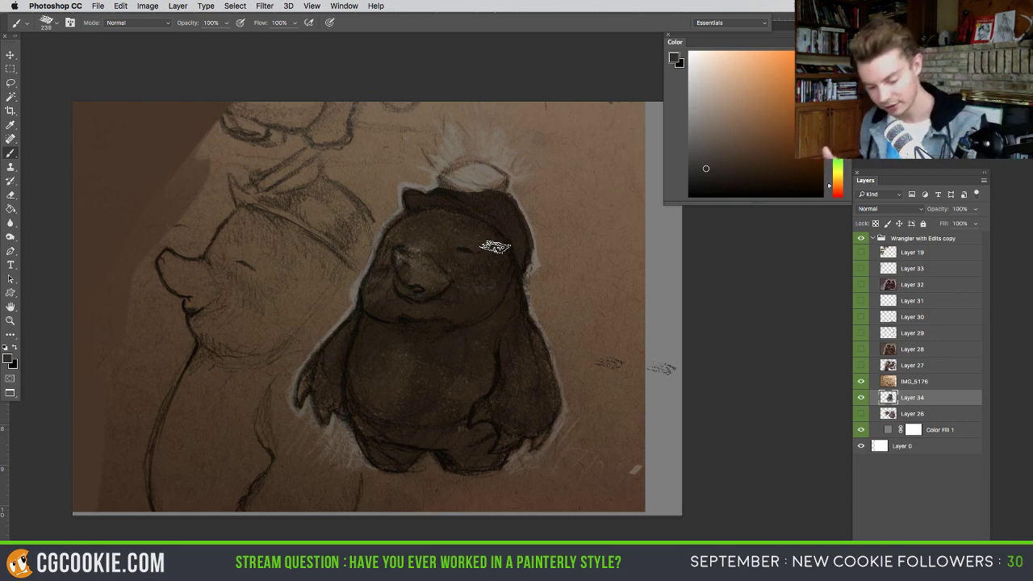
drag(514, 246, 494, 216)
mouse_move(501, 179)
mouse_down()
mouse_move(478, 191)
mouse_move(440, 178)
mouse_up()
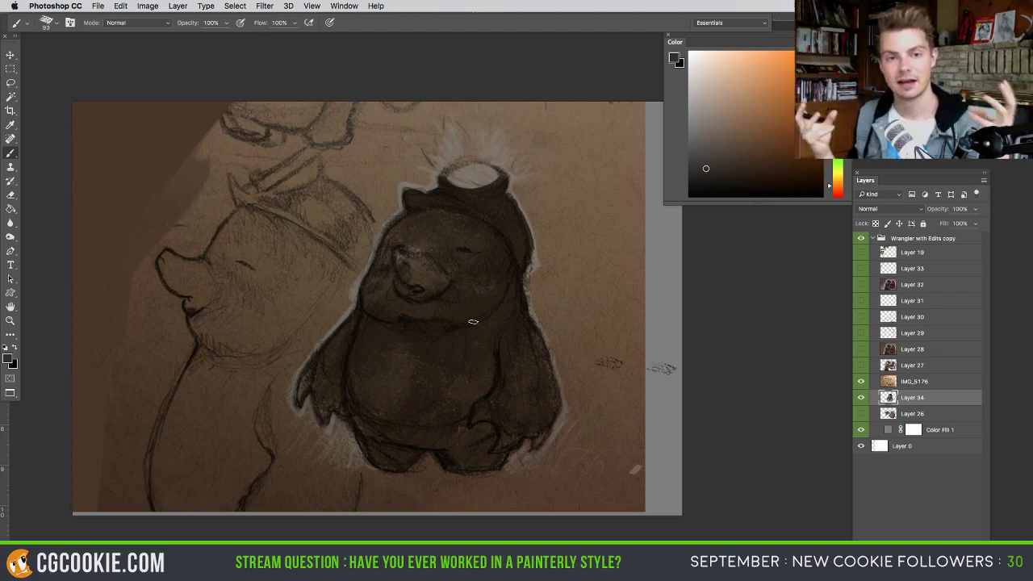
click(638, 313)
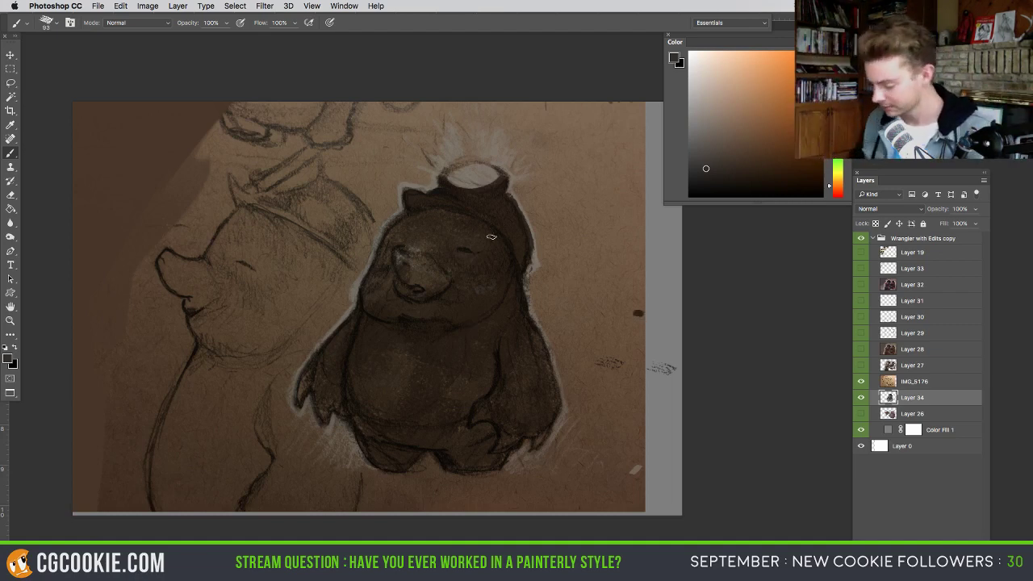
- Even out the dark base around the mole's hand and belly on Layer 34 with a 314 px brush, and shift the colour hue to magenta
drag(527, 424, 557, 424)
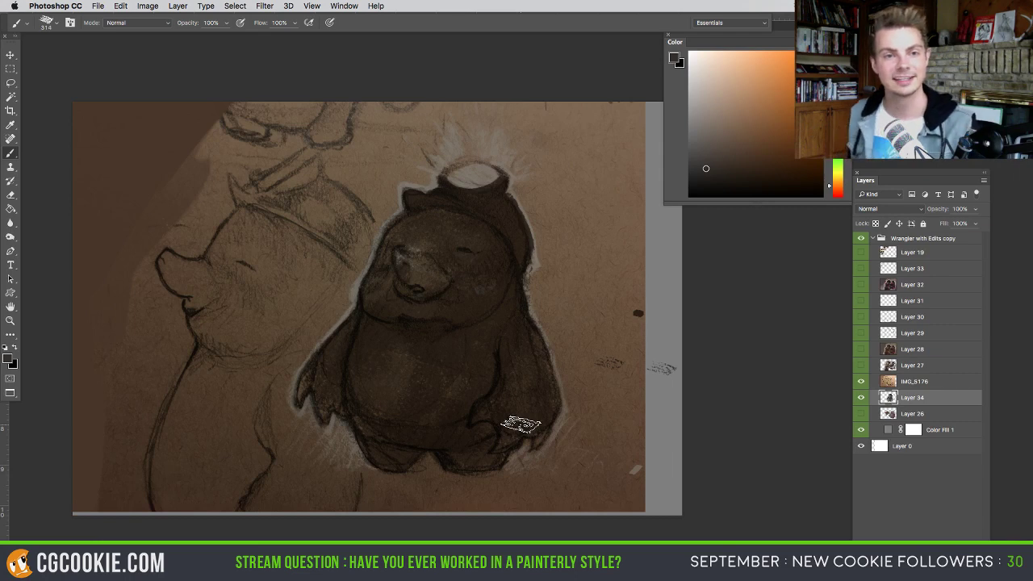
drag(510, 365, 487, 366)
drag(882, 382, 884, 380)
click(884, 380)
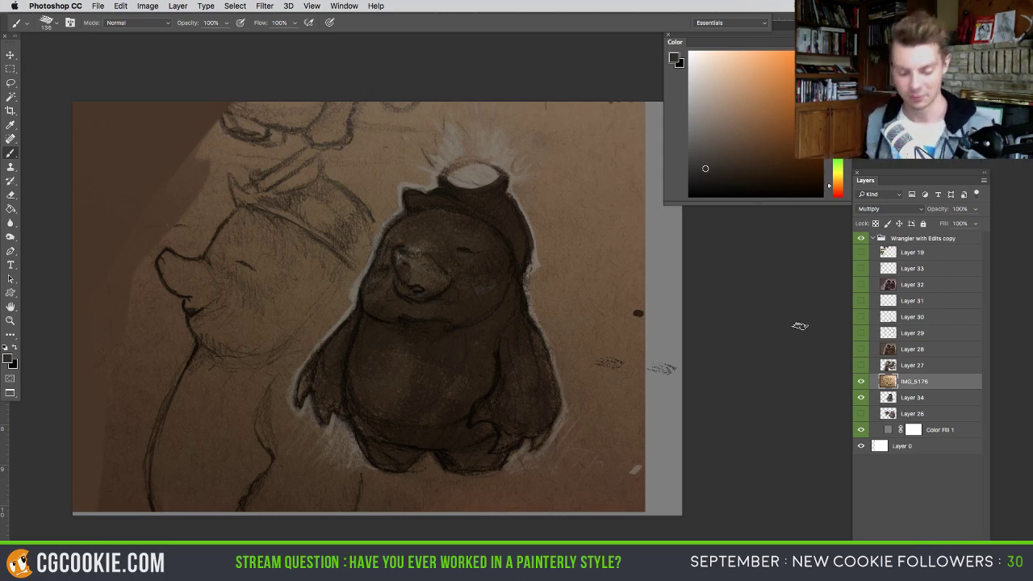
click(897, 398)
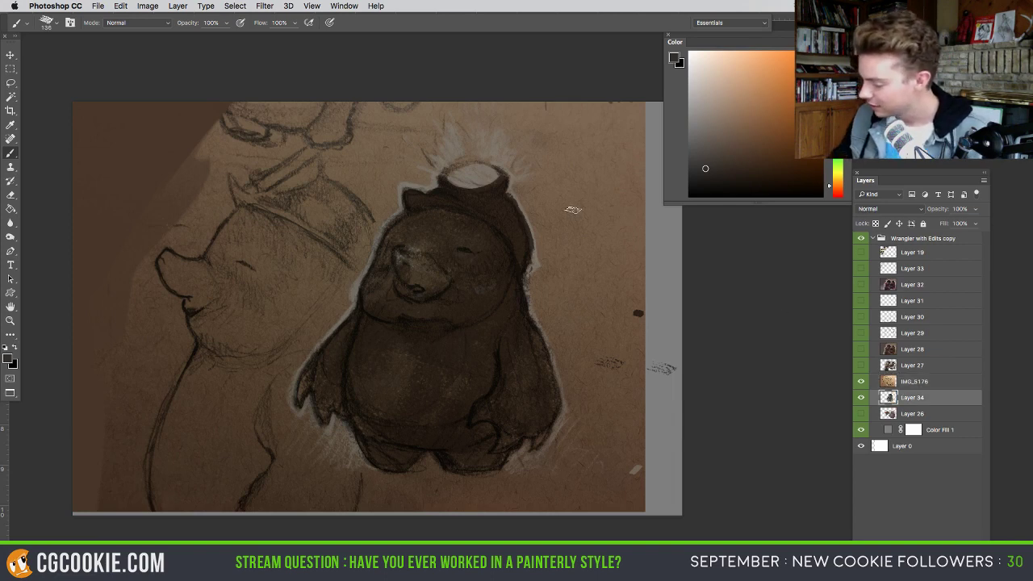
click(837, 66)
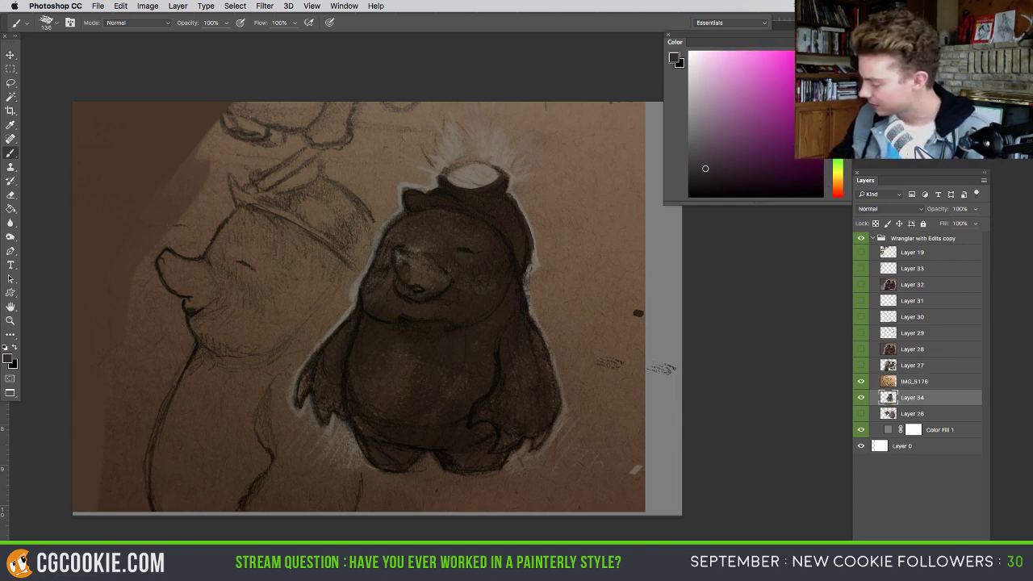
click(859, 285)
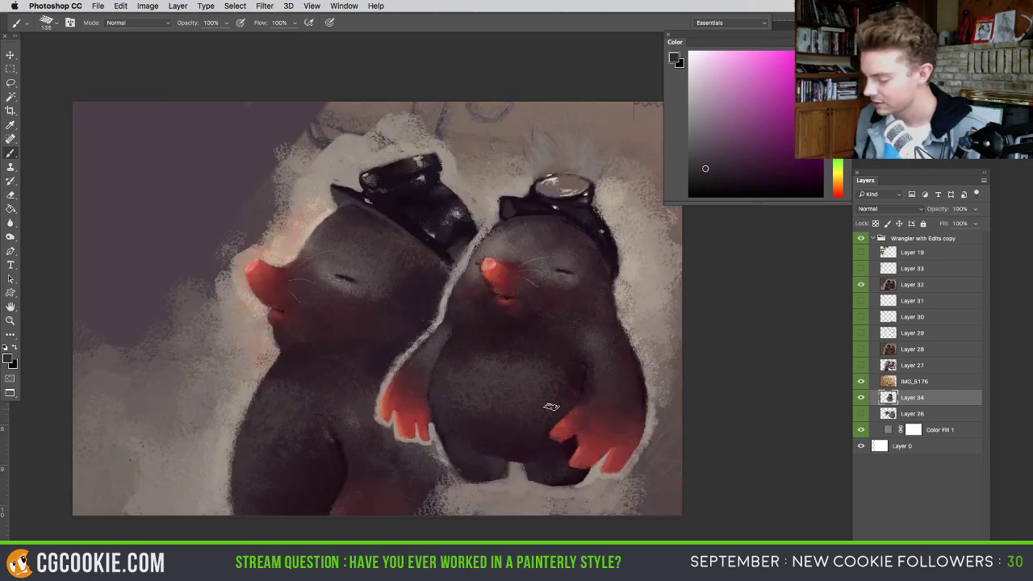
click(10, 55)
click(11, 83)
mouse_move(562, 164)
mouse_down()
mouse_move(392, 324)
mouse_move(346, 424)
mouse_move(421, 490)
mouse_move(547, 514)
mouse_move(652, 474)
mouse_move(647, 305)
mouse_move(578, 159)
mouse_up()
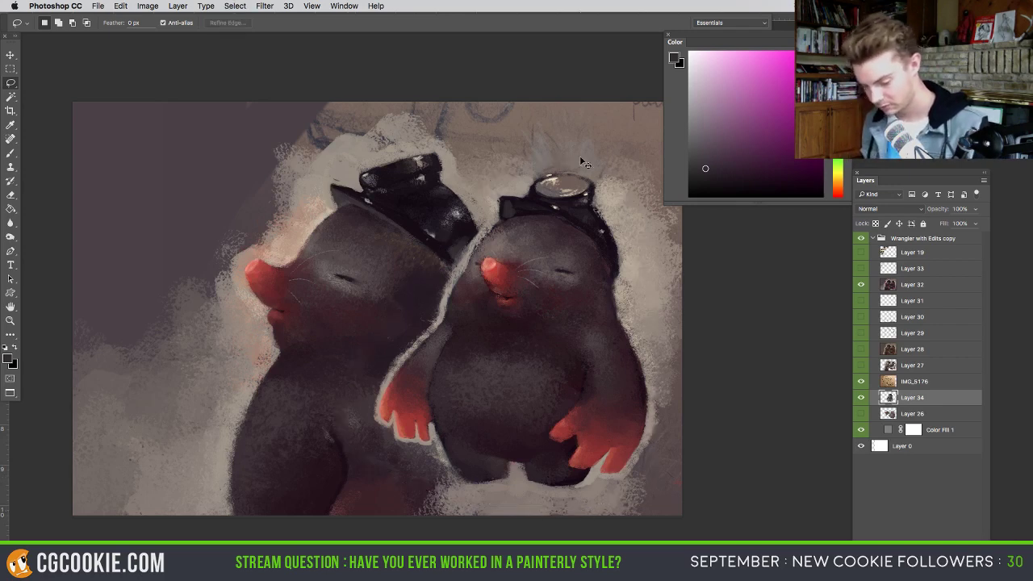
key(super+j)
drag(892, 395, 893, 283)
click(861, 299)
key(super+alt+z)
key(super+alt+z)
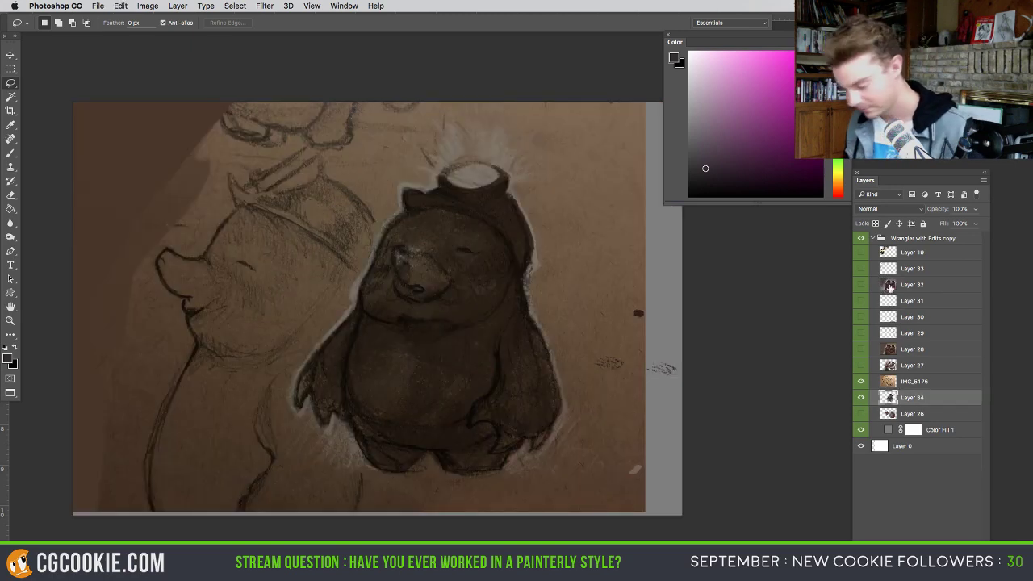
- Show Layer 32, lasso the finished front-facing mole and copy it to a new layer, hiding Layer 32
click(869, 288)
click(863, 285)
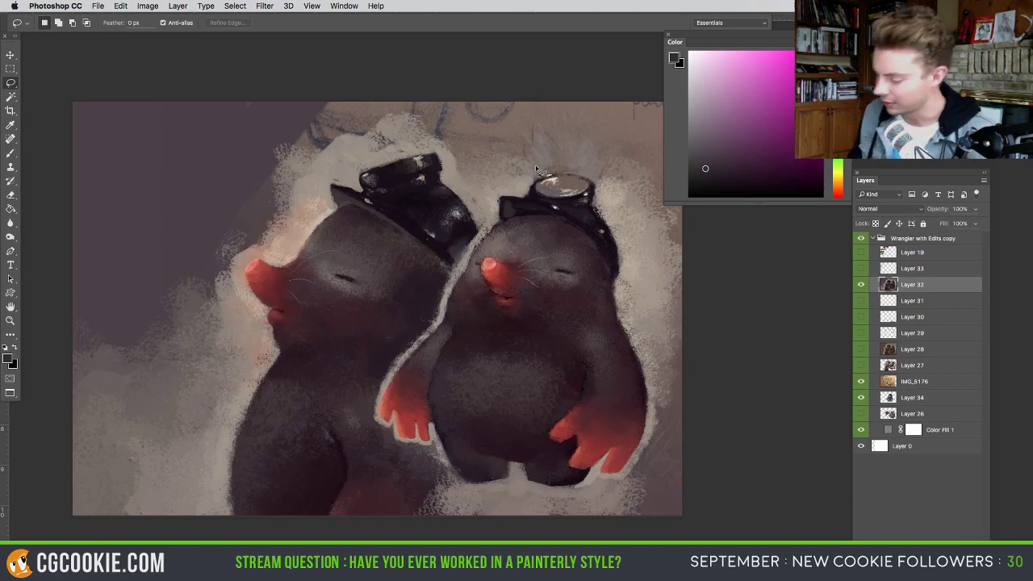
mouse_move(448, 260)
mouse_down()
mouse_move(425, 489)
mouse_move(666, 428)
mouse_move(597, 166)
mouse_move(480, 194)
mouse_up()
key(ctrl+d)
click(862, 285)
key(ctrl+j)
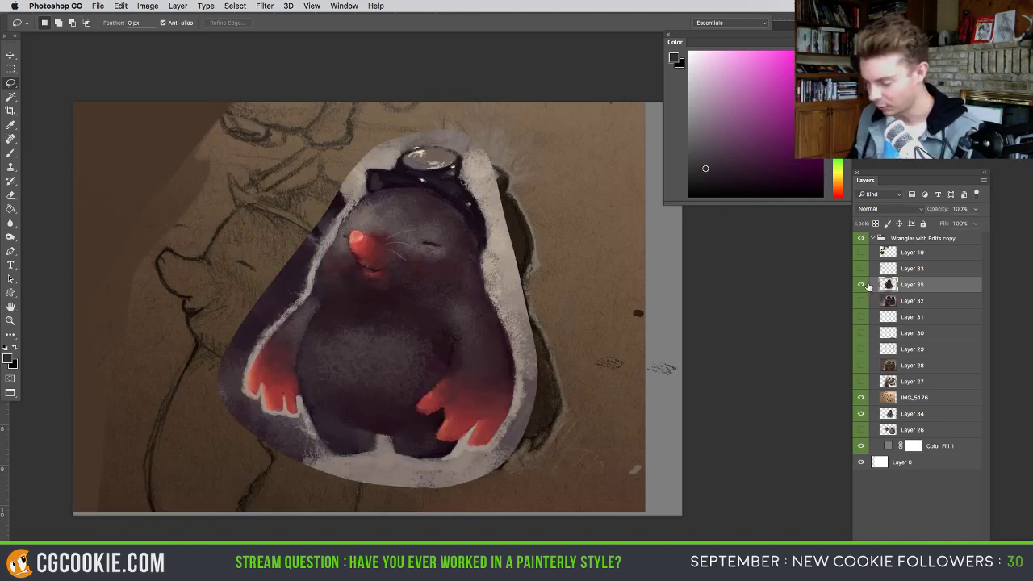
- Scale the copied mole to about 47% and place it in the upper-left corner of the canvas as a colour reference
key(v)
key(ctrl+t)
drag(535, 136, 366, 319)
drag(330, 403, 180, 182)
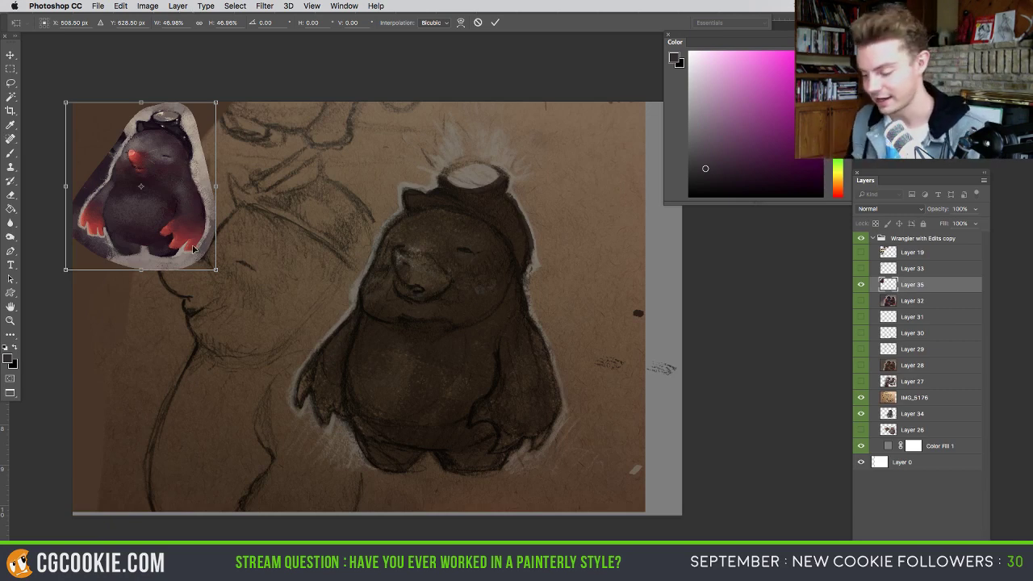
drag(191, 234, 201, 241)
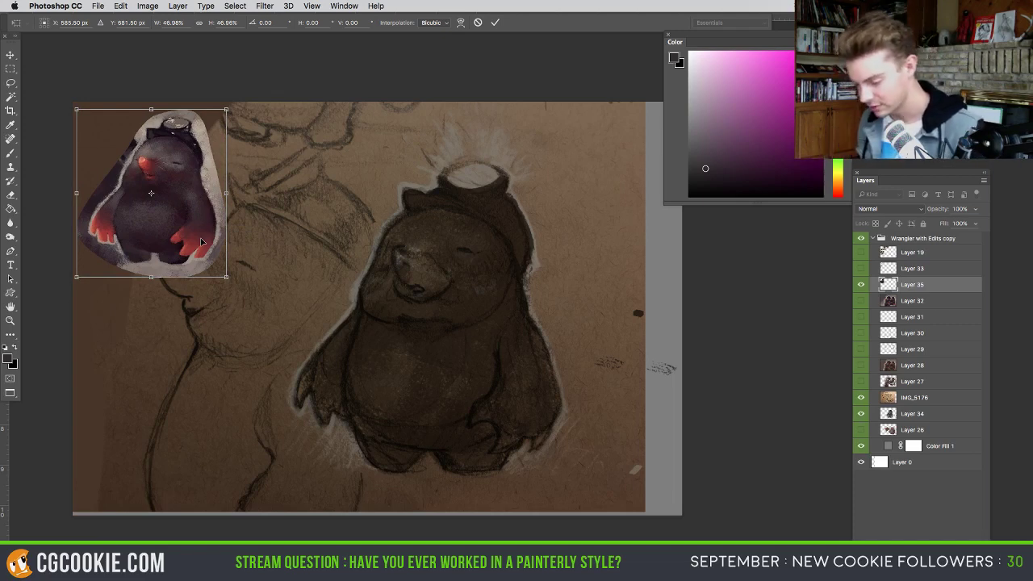
key(Return)
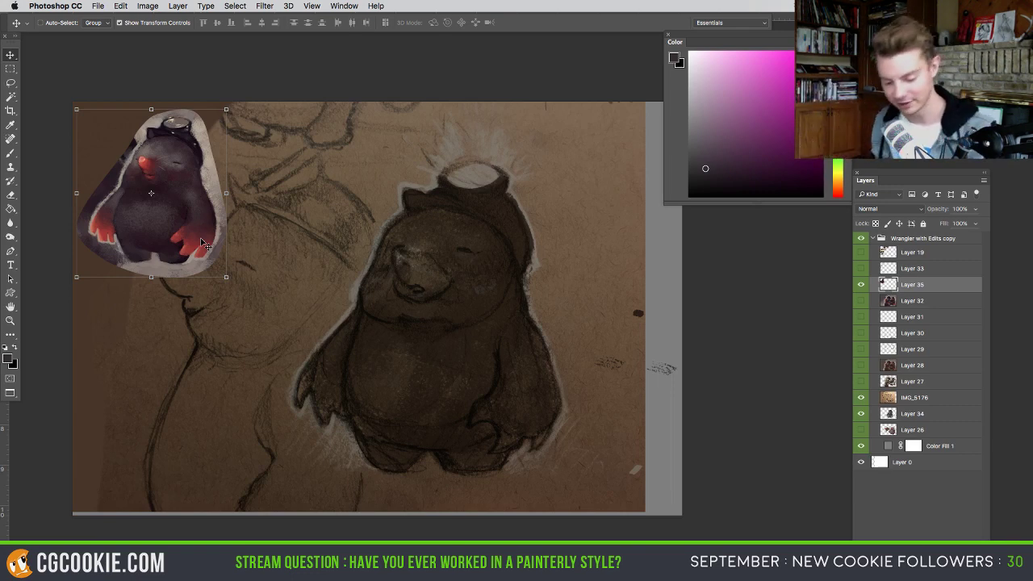
- Circle the small reference mole with a brush stroke, and undo the stroke
key(b)
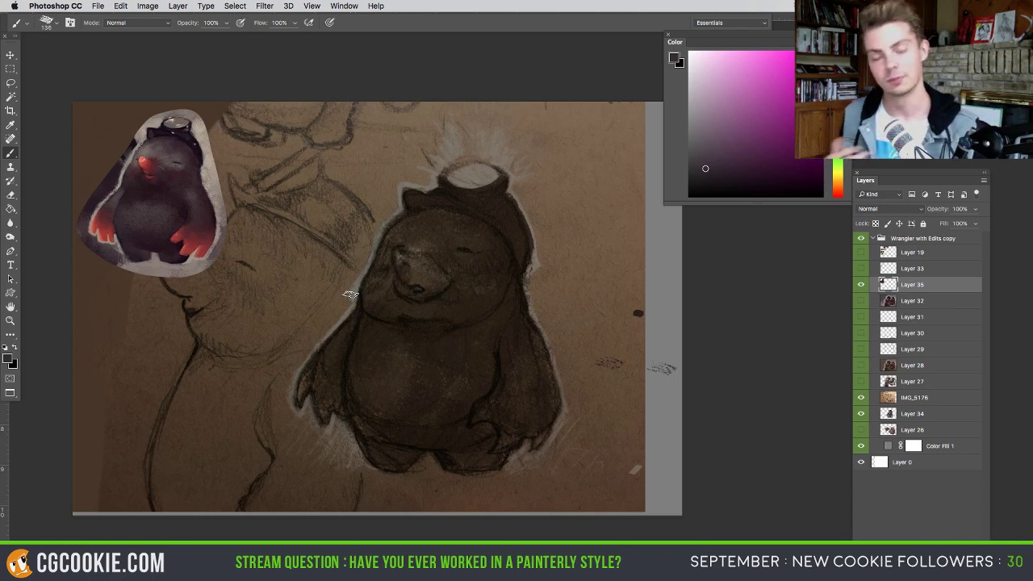
mouse_move(162, 305)
mouse_down()
mouse_move(141, 103)
mouse_move(193, 300)
mouse_up()
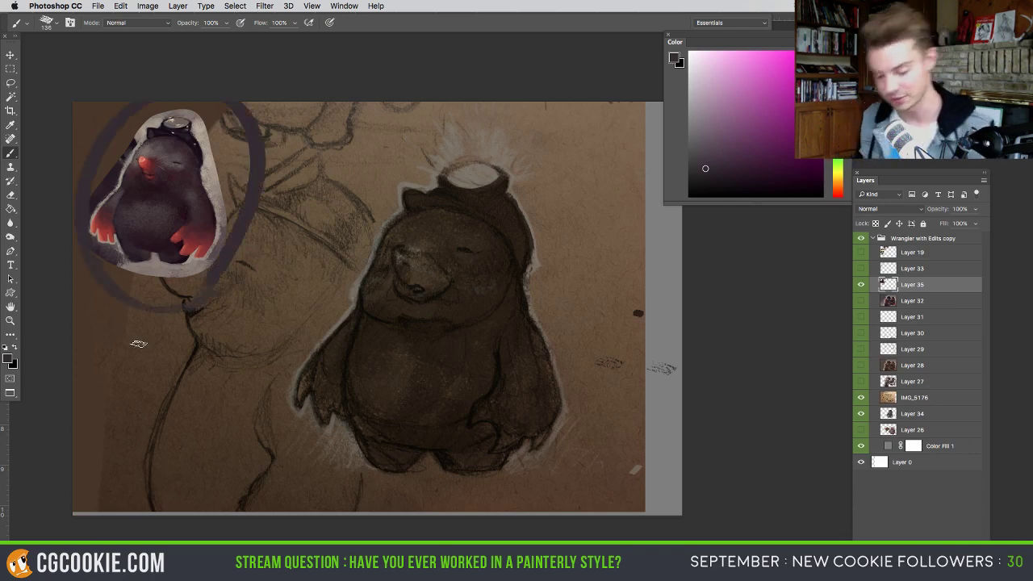
key(super+z)
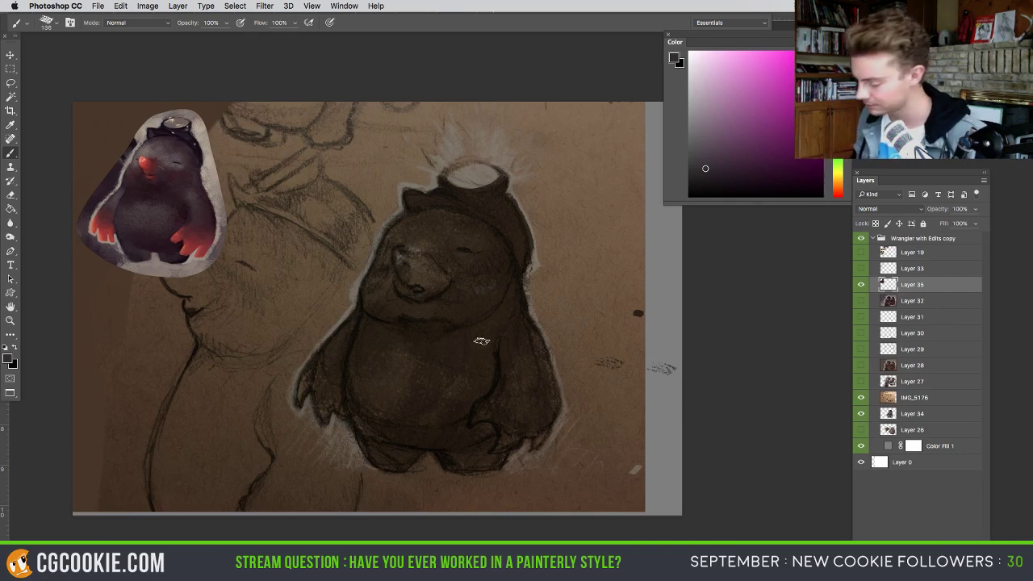
- Sample the dark red near the reference mole's nose and block in the sketched mole's snout and both hands on Layer 34
click(886, 414)
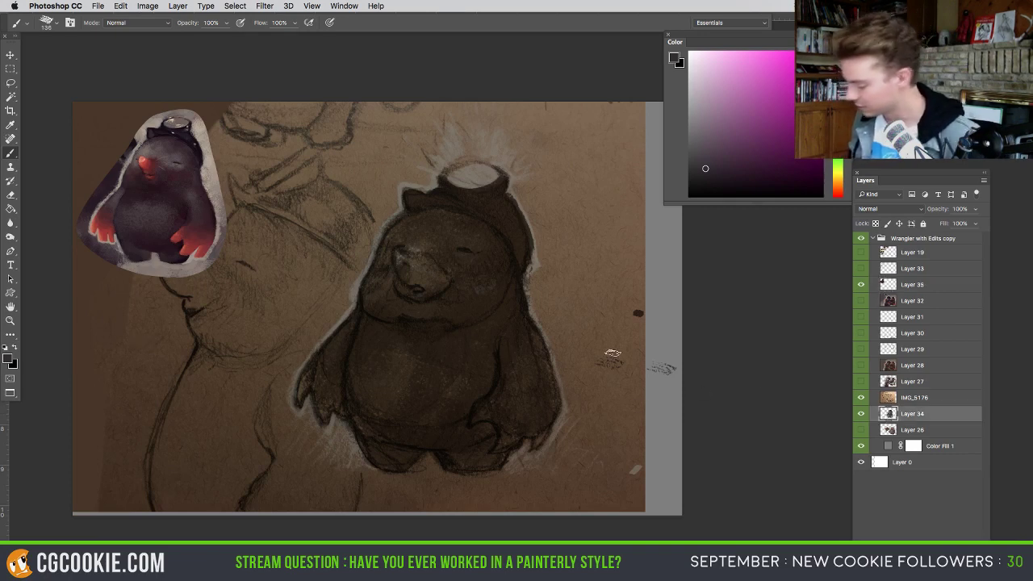
alt+click(154, 164)
mouse_move(443, 281)
mouse_down()
mouse_move(458, 281)
mouse_move(457, 315)
mouse_up()
mouse_move(423, 262)
mouse_down()
mouse_move(408, 259)
mouse_move(413, 286)
mouse_move(418, 276)
mouse_move(405, 277)
mouse_up()
mouse_move(345, 358)
mouse_down()
mouse_move(312, 369)
mouse_move(335, 412)
mouse_move(299, 396)
mouse_move(329, 362)
mouse_up()
mouse_move(553, 419)
mouse_down()
mouse_move(518, 431)
mouse_move(509, 398)
mouse_move(470, 414)
mouse_move(509, 361)
mouse_move(547, 406)
mouse_move(539, 376)
mouse_move(514, 436)
mouse_up()
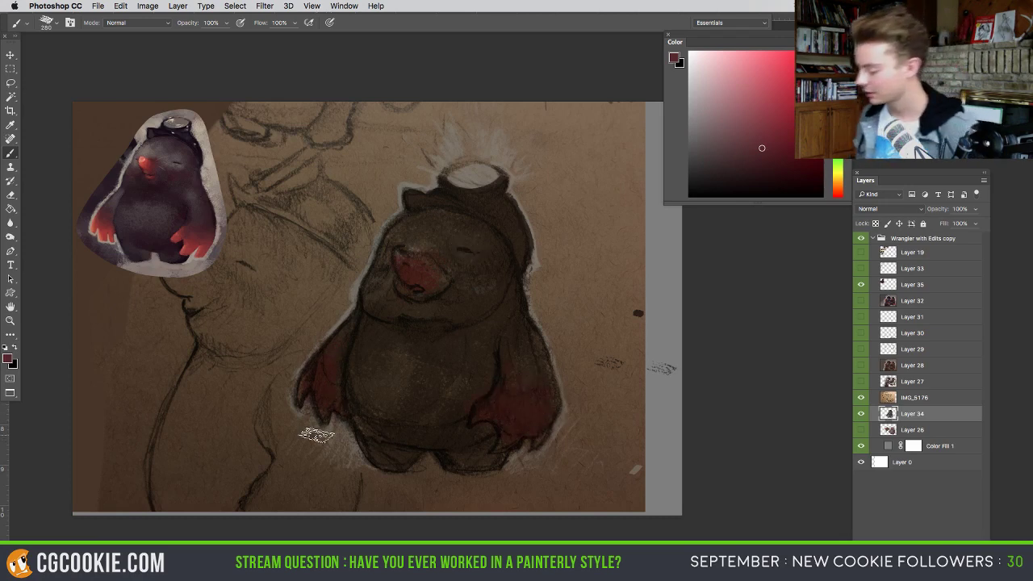
- Create a new layer above IMG_5176 and paint dark purple sampled from the reference onto the mole's cheek and upper belly
click(890, 398)
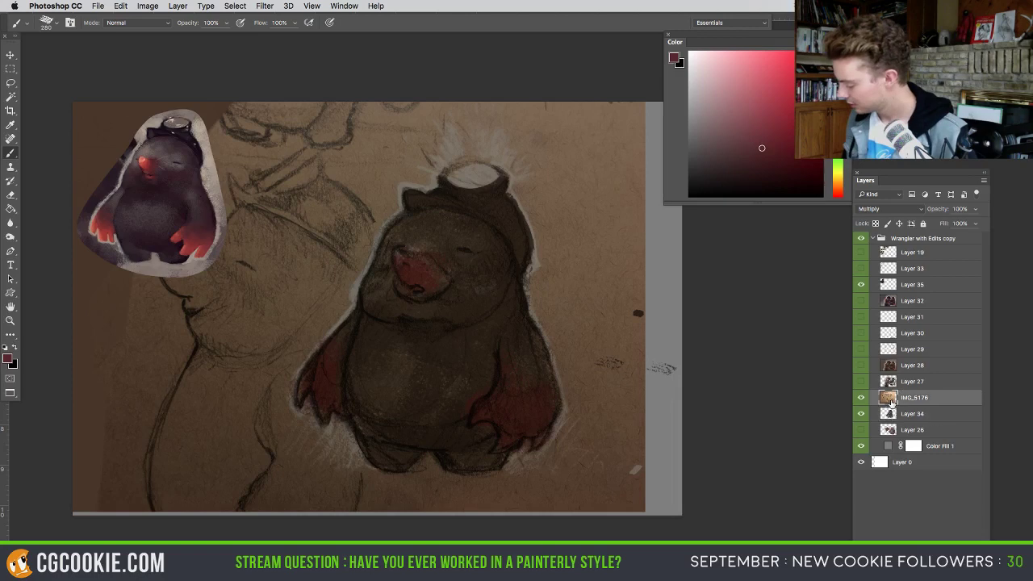
click(961, 531)
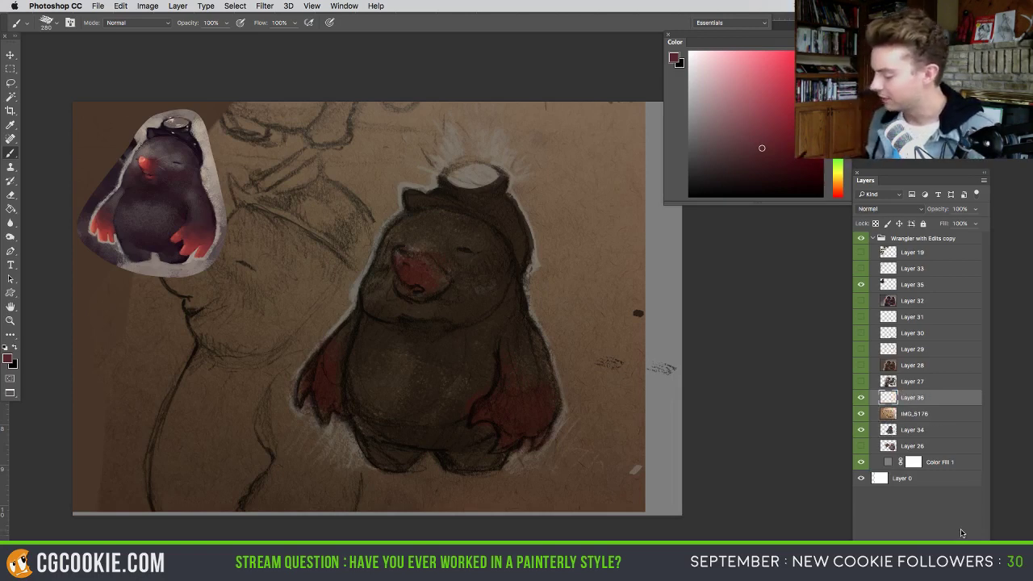
drag(514, 352, 499, 352)
alt+click(169, 179)
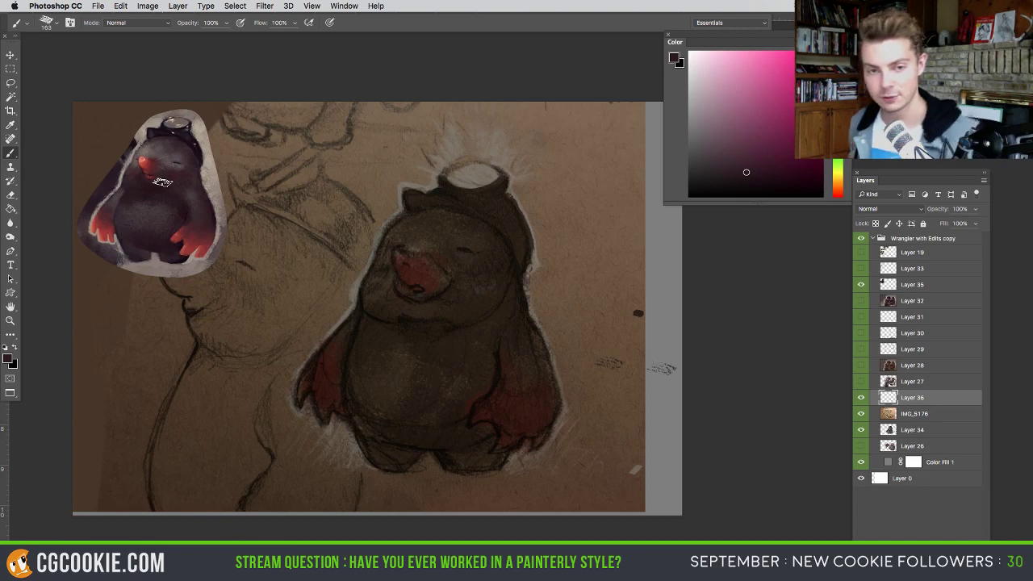
mouse_move(447, 303)
mouse_down()
mouse_move(491, 276)
mouse_move(482, 301)
mouse_up()
alt+click(139, 174)
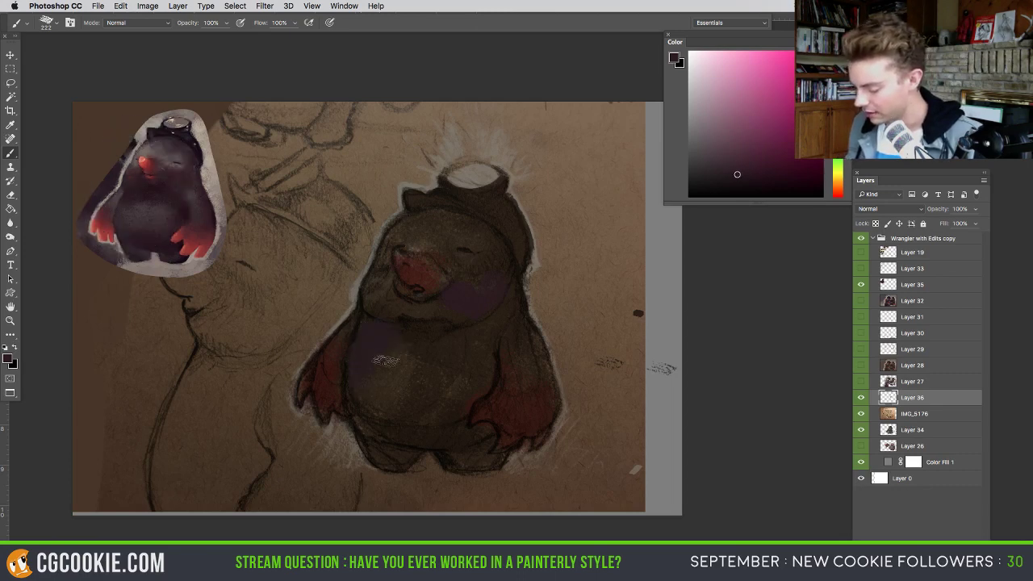
- Paint the belly in a lighter grey-purple sampled from the reference with a 457 px brush, and shade its lower edge in dark purple
alt+click(127, 216)
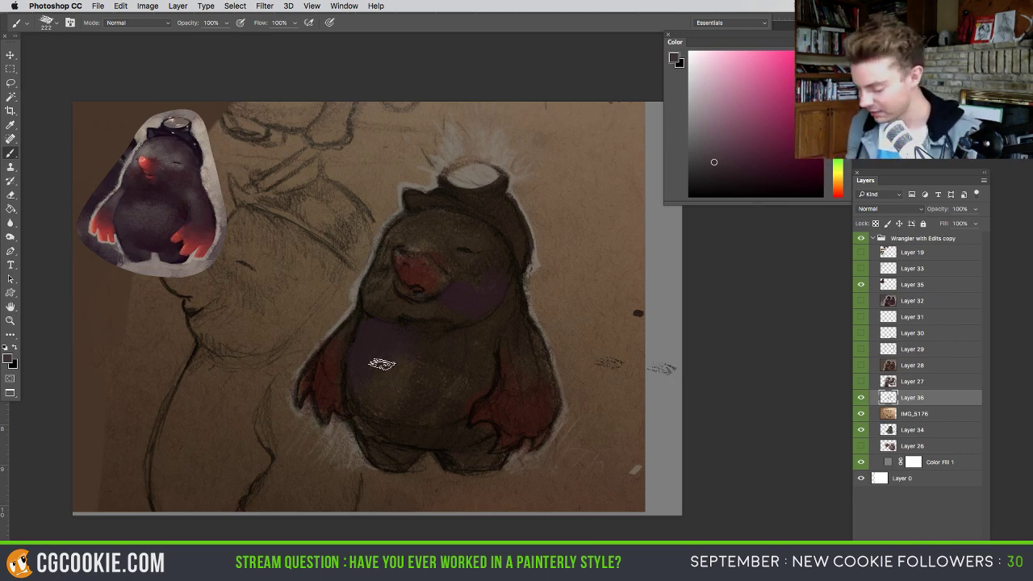
mouse_move(392, 379)
ctrl+alt+mouse_down()
mouse_move(426, 358)
mouse_move(431, 347)
mouse_move(371, 369)
mouse_move(395, 368)
mouse_move(422, 389)
mouse_move(422, 406)
mouse_move(393, 426)
ctrl+alt+mouse_up()
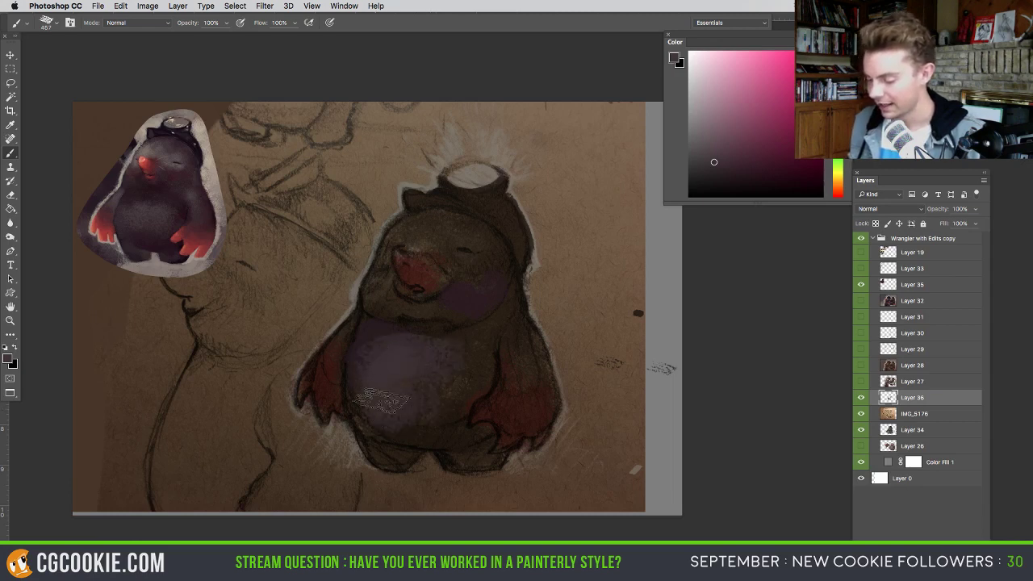
alt+click(153, 239)
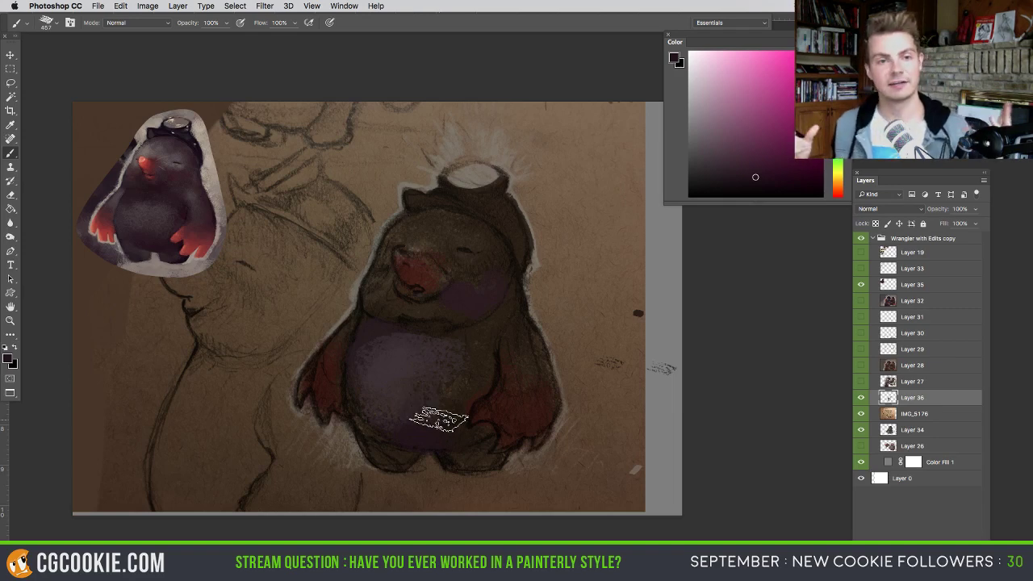
ctrl+alt+drag(467, 427, 445, 425)
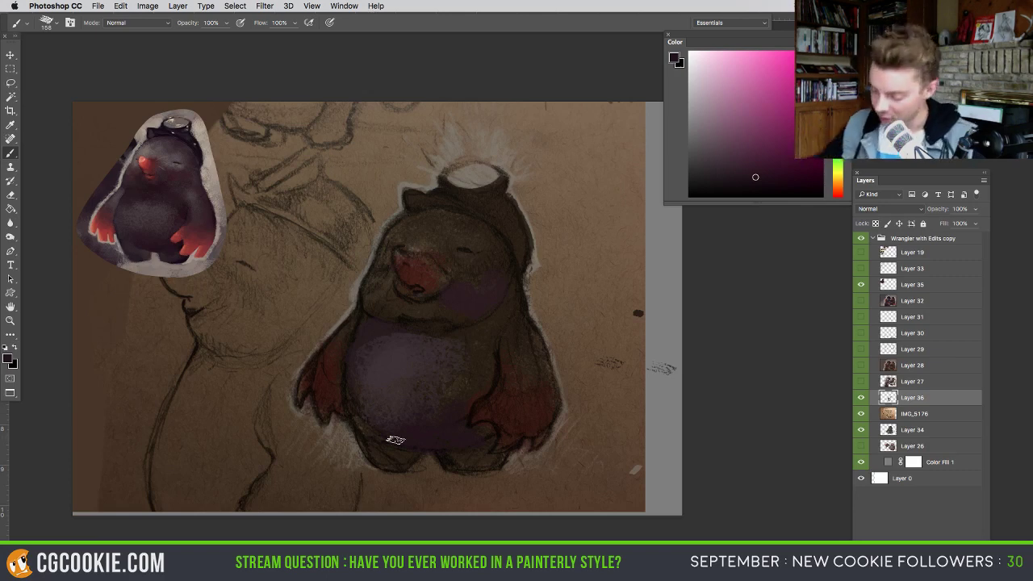
- Sample tones from the lower belly and paint the mole's leg and belly shadow with a 201 px brush
alt+click(381, 406)
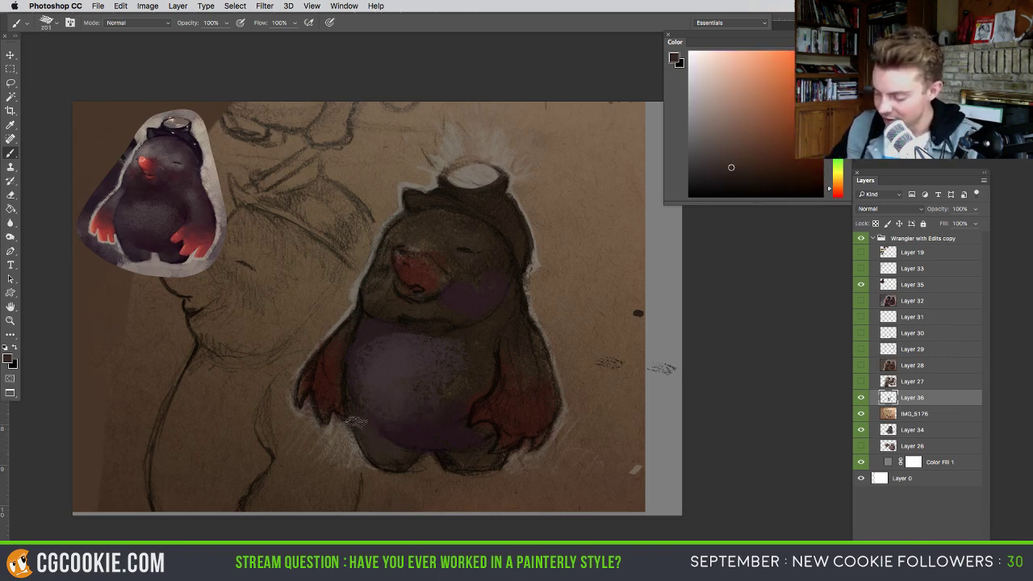
alt+click(392, 433)
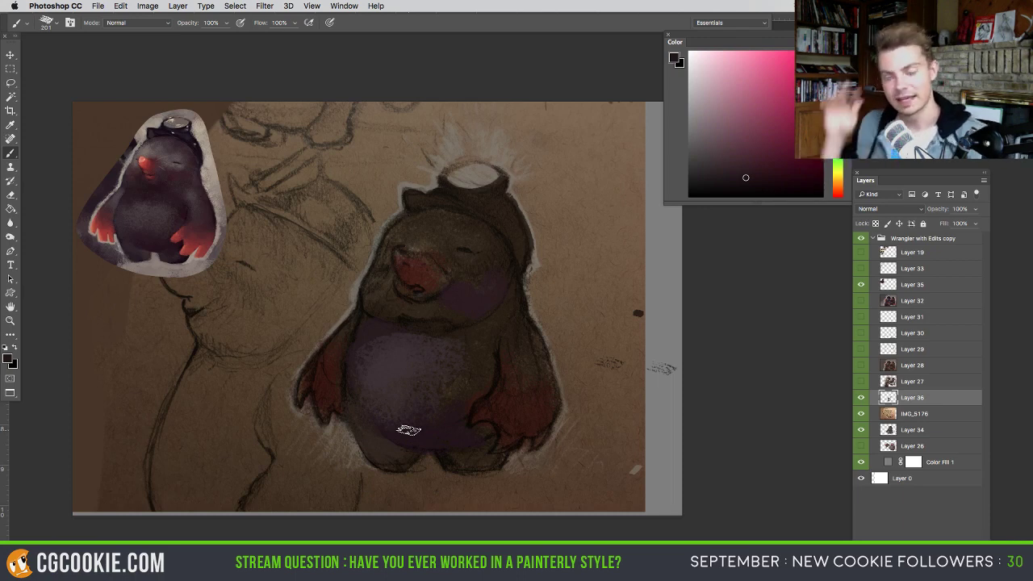
alt+click(410, 442)
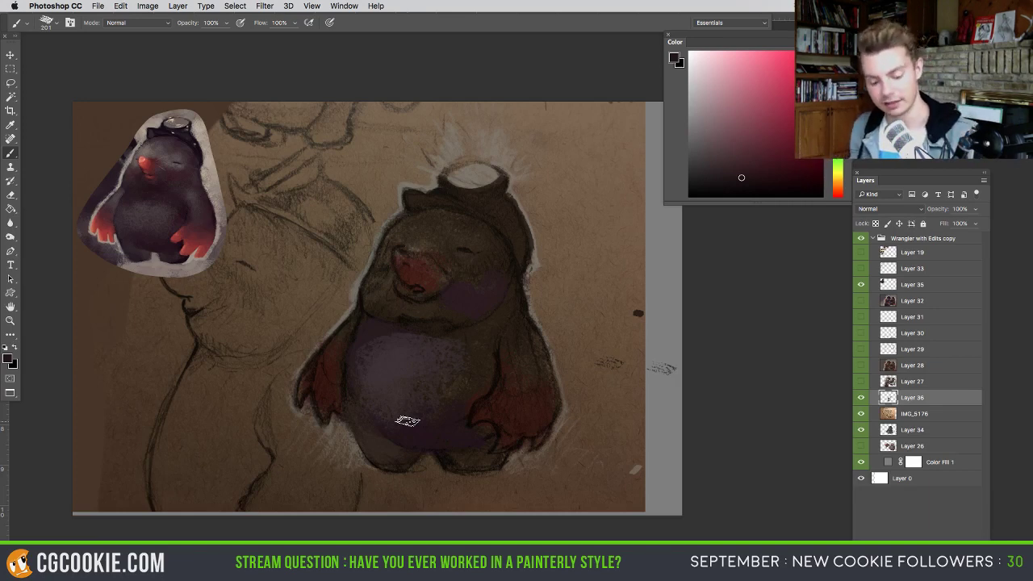
drag(454, 348, 458, 345)
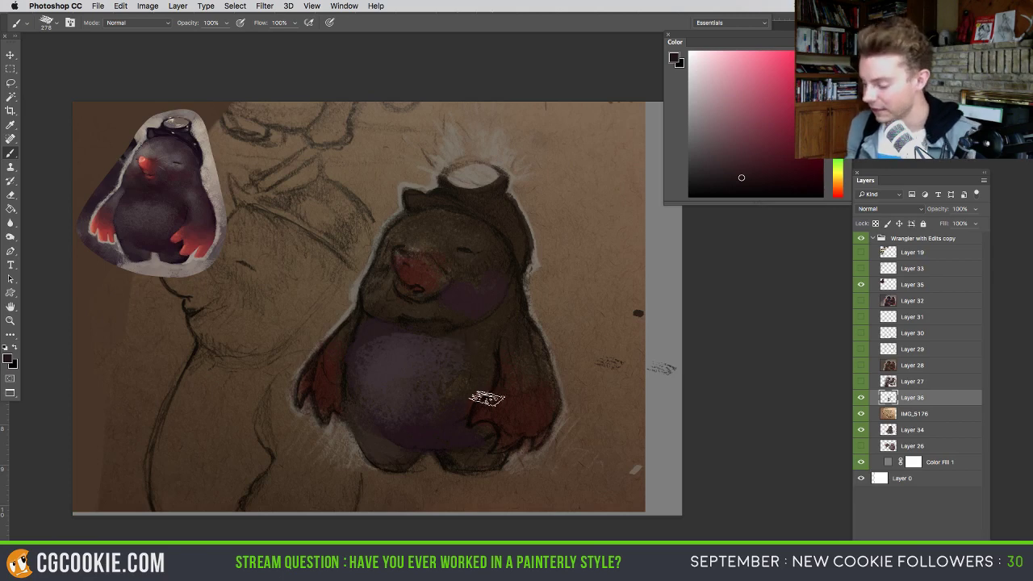
- Blend the mole's belly with sampled tones, brightening its centre with a large brush and darkening its outer edge
alt+click(375, 406)
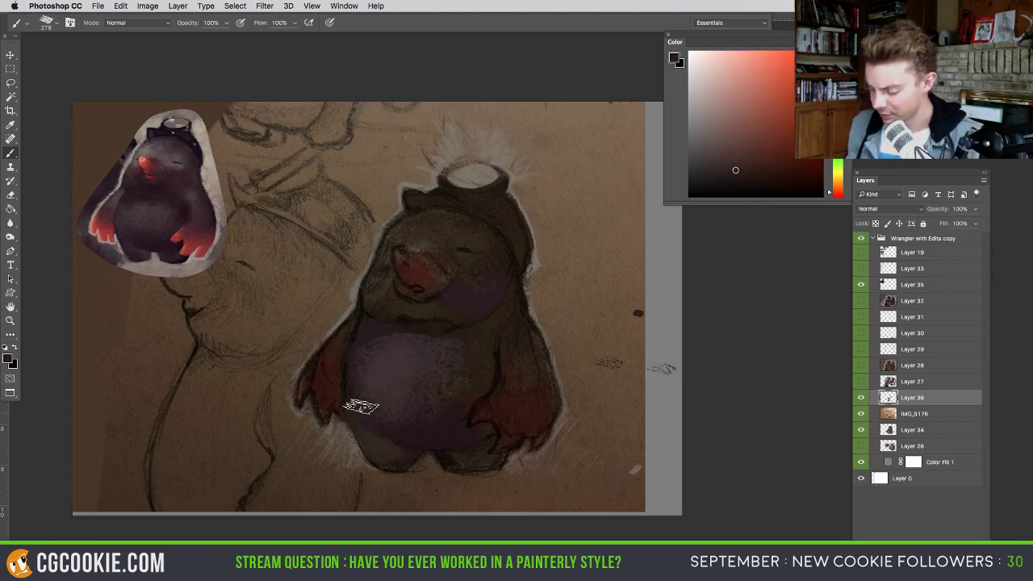
alt+click(385, 392)
drag(387, 394, 401, 393)
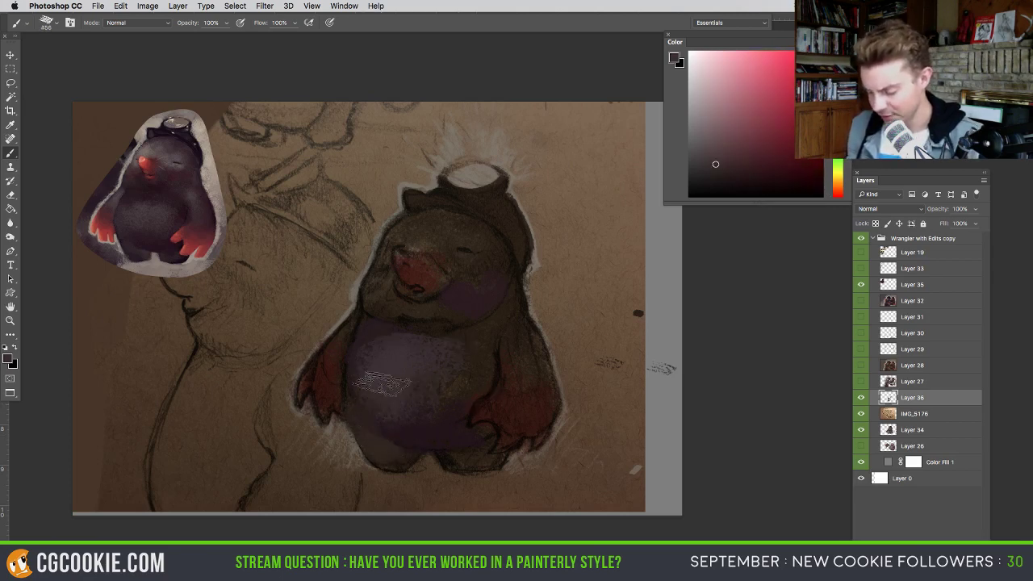
alt+click(370, 335)
mouse_move(378, 350)
mouse_down()
mouse_move(362, 355)
mouse_move(367, 346)
mouse_up()
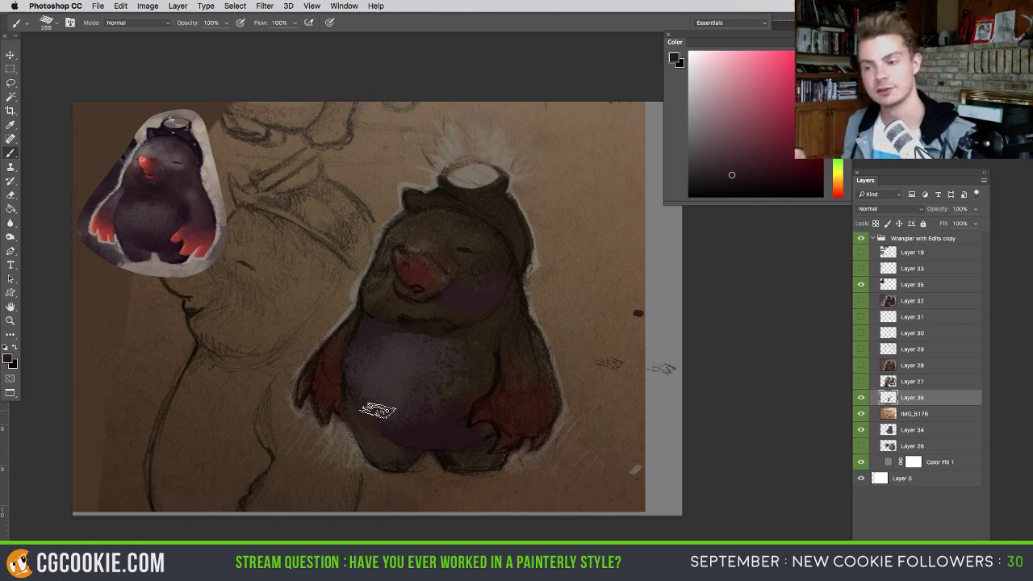
- Paint dark purple under the snout and lighter grey-purple on the face beside it, and set the brush size to 170 px
alt+click(479, 306)
alt+click(160, 184)
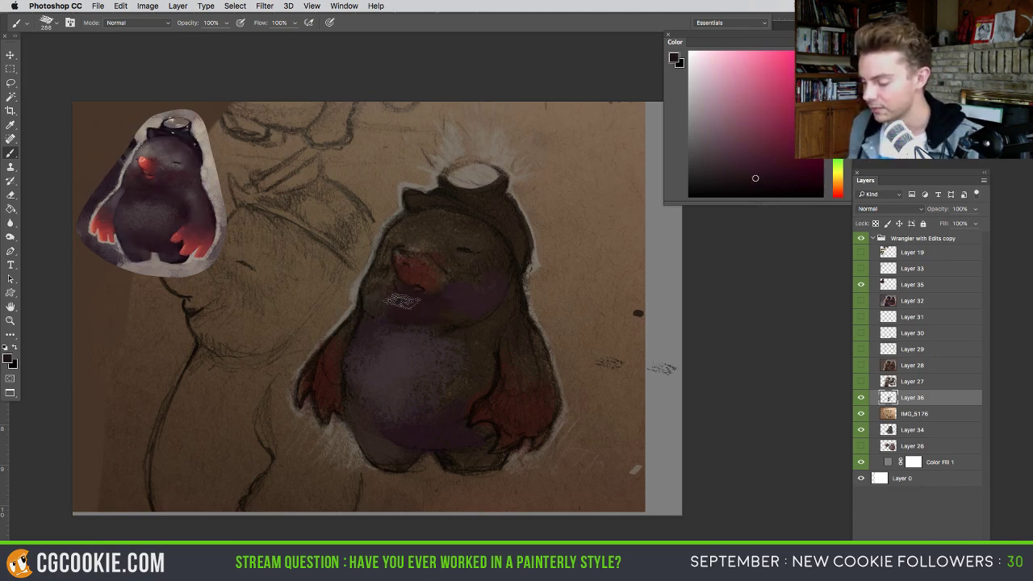
alt+click(403, 348)
mouse_move(410, 296)
mouse_down()
mouse_move(393, 303)
mouse_move(384, 247)
mouse_move(368, 293)
mouse_move(395, 287)
mouse_up()
drag(413, 242, 410, 242)
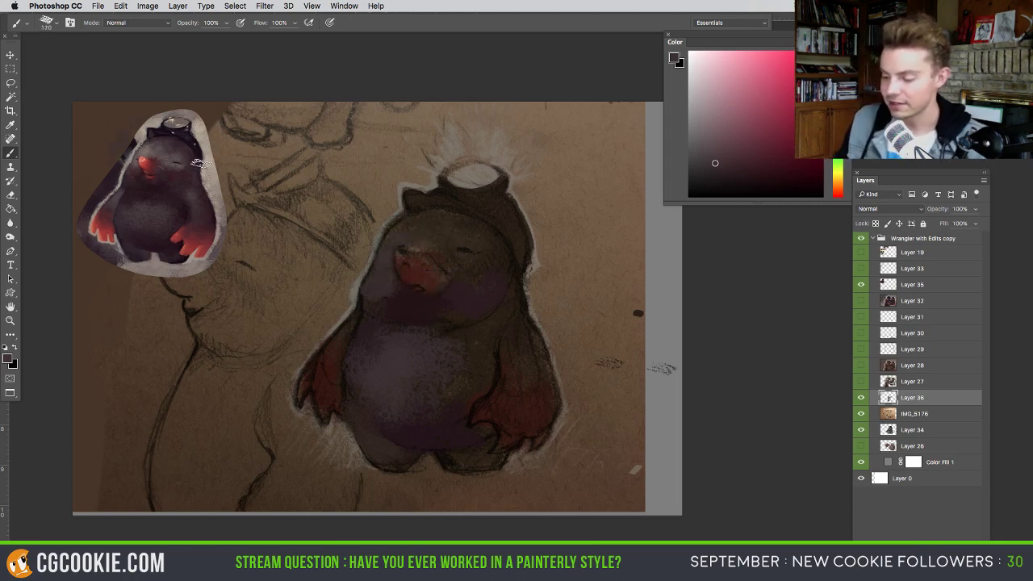
key(bracketright)
key(bracketright)
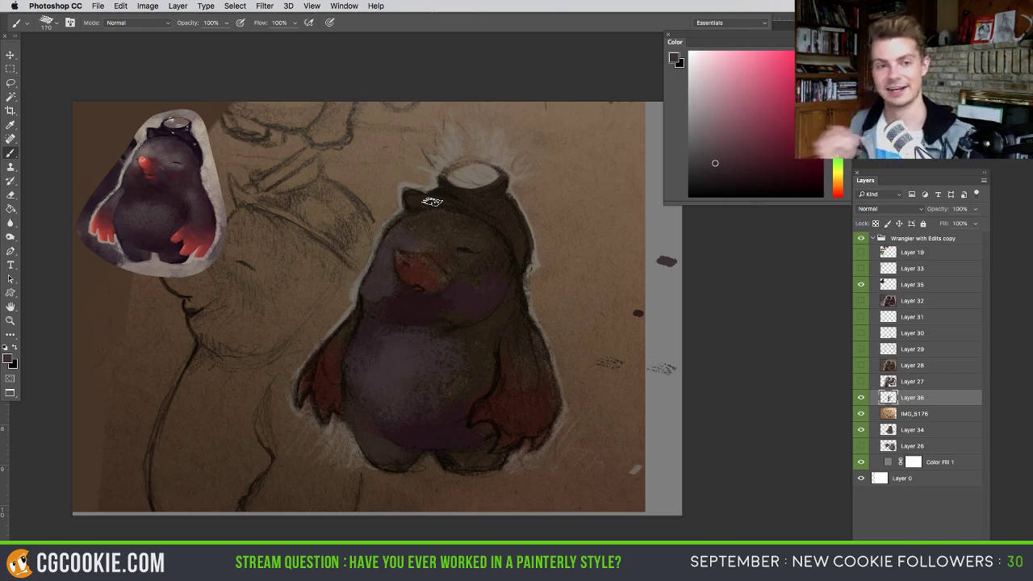
- Enlarge the brush to 249 px and paint grey-purple over the mole's forehead and eye
ctrl+alt+click(416, 234)
key(bracketright)
key(bracketright)
key(bracketright)
key(bracketright)
key(bracketright)
key(bracketright)
key(bracketright)
key(bracketright)
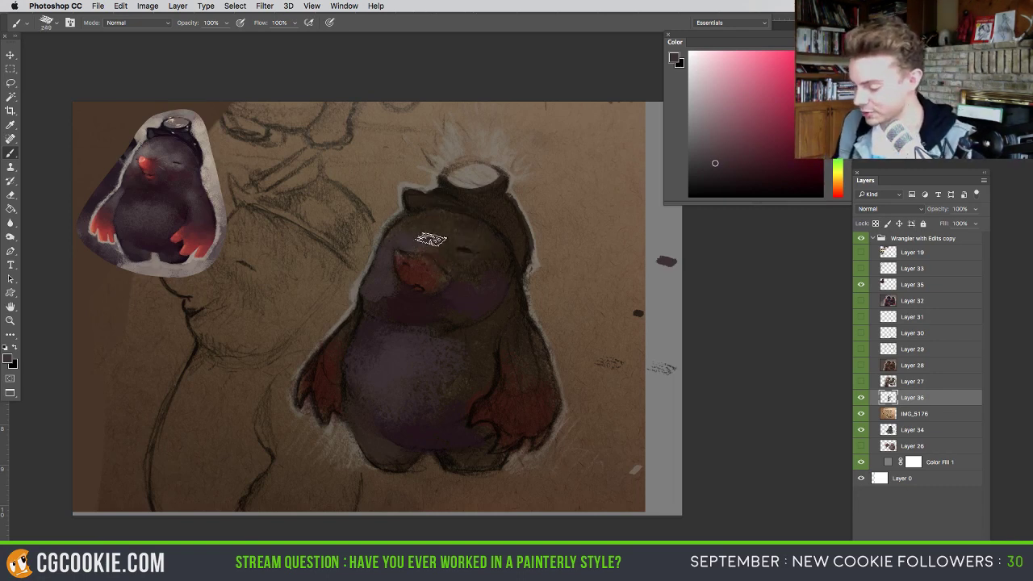
- Sample the dark purple beneath the snout and shade the right-hand edge of the mole's head down to the neck
alt+click(428, 311)
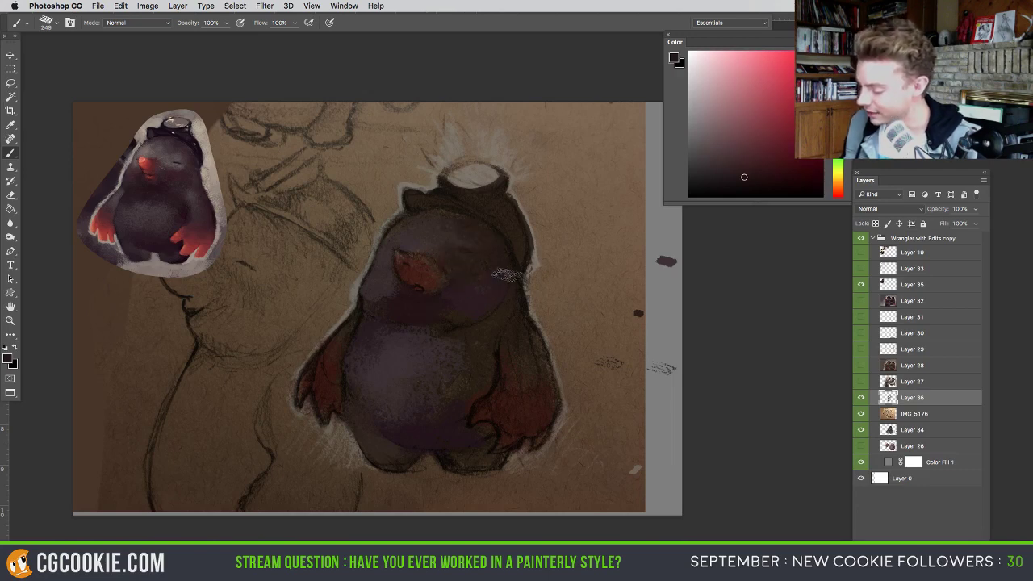
drag(509, 326, 503, 283)
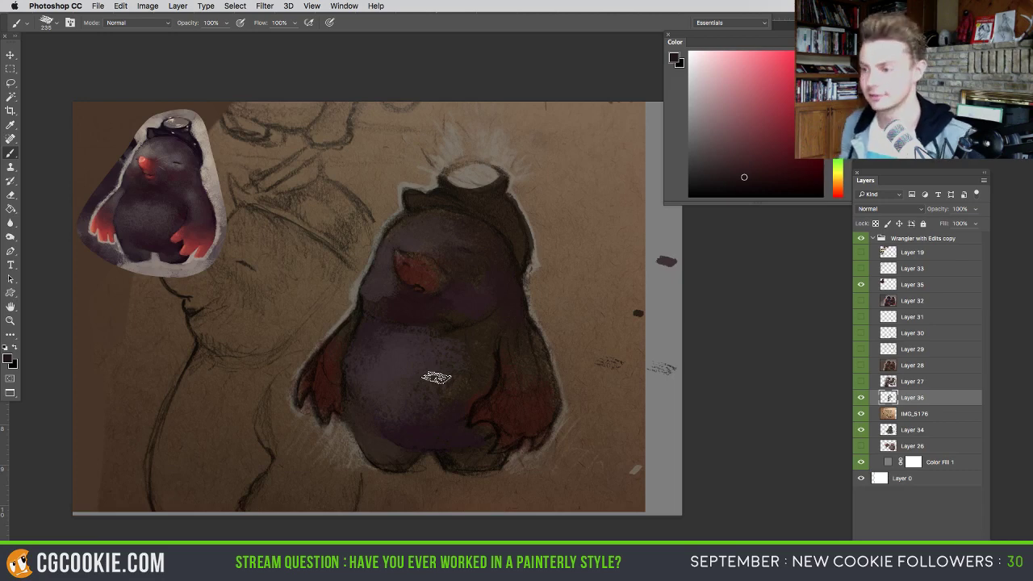
drag(473, 341, 455, 354)
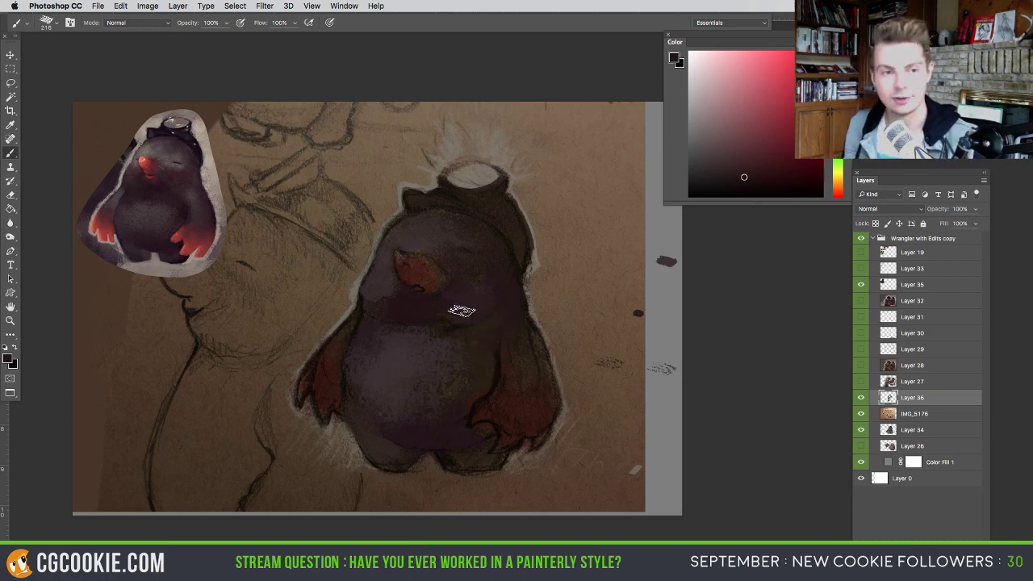
- Sample dark tones from the upper belly and under the snout, darkening the belly's right-hand side and the crease below the head
alt+click(451, 349)
drag(450, 358, 465, 359)
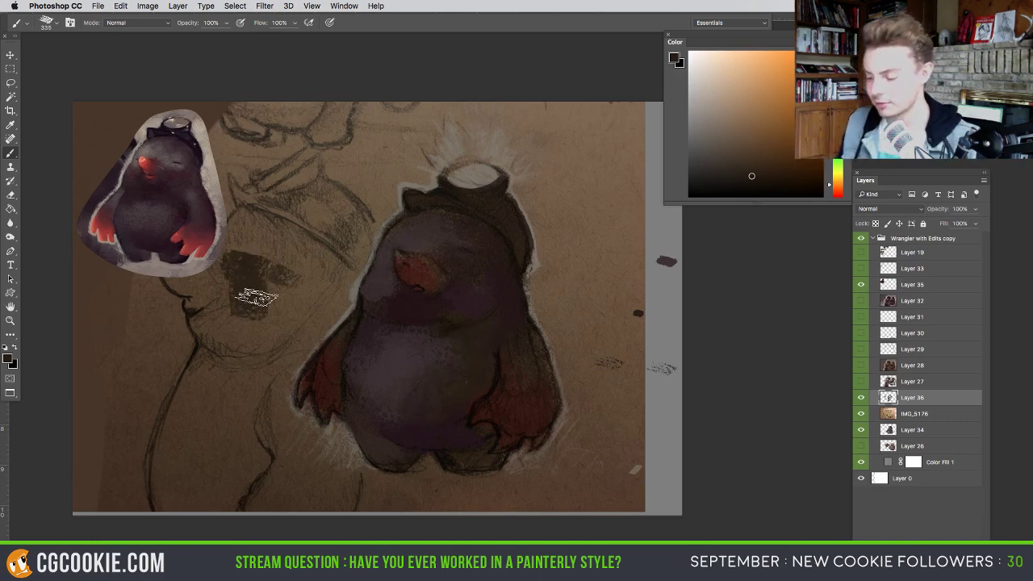
drag(511, 337, 502, 337)
alt+click(379, 294)
alt+click(394, 302)
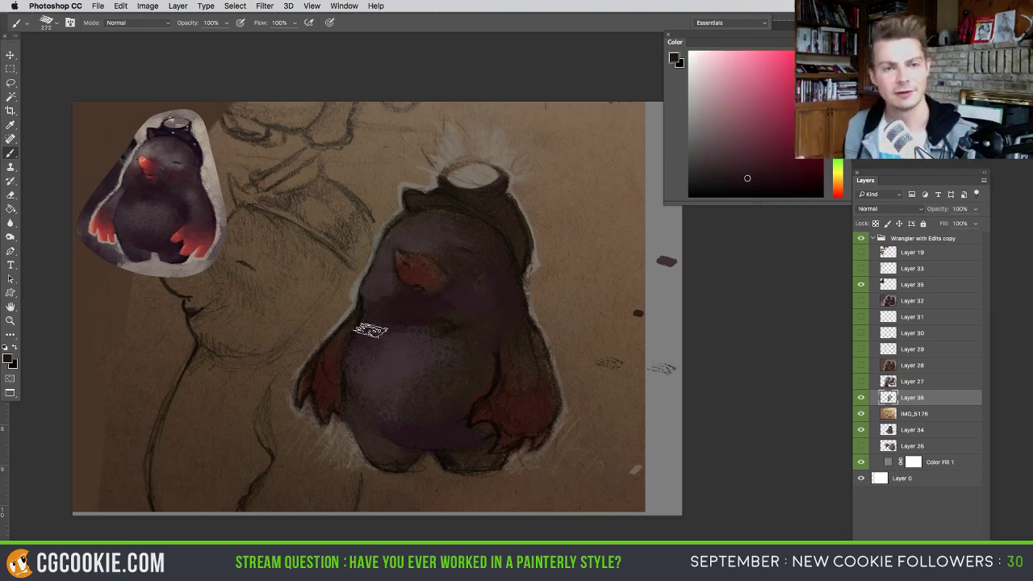
drag(398, 305, 367, 305)
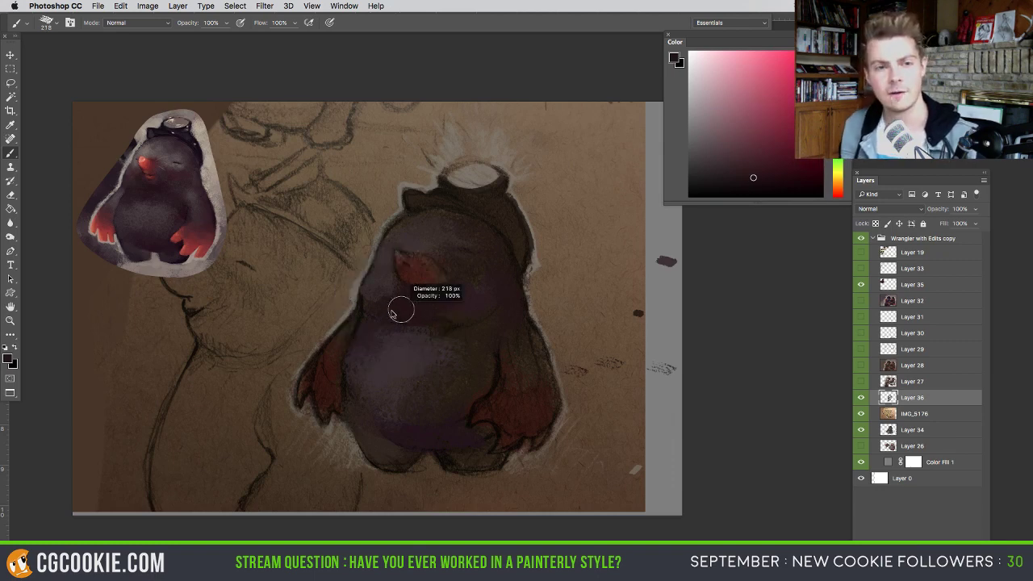
- Try a loose dark purple stroke looping around the whole mole, and undo it
mouse_move(555, 216)
mouse_down()
mouse_move(272, 282)
mouse_move(464, 494)
mouse_up()
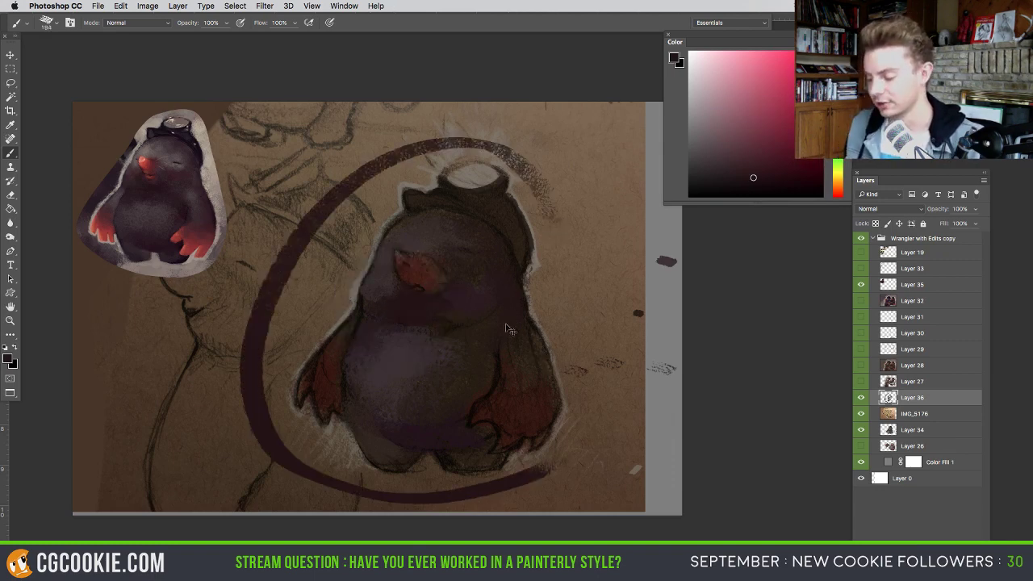
key(ctrl+z)
- Sample dark purple from beneath the snout and paint over the mole's neck and right-hand shoulder, starting with a 321 px brush
alt+click(425, 307)
drag(443, 320, 459, 320)
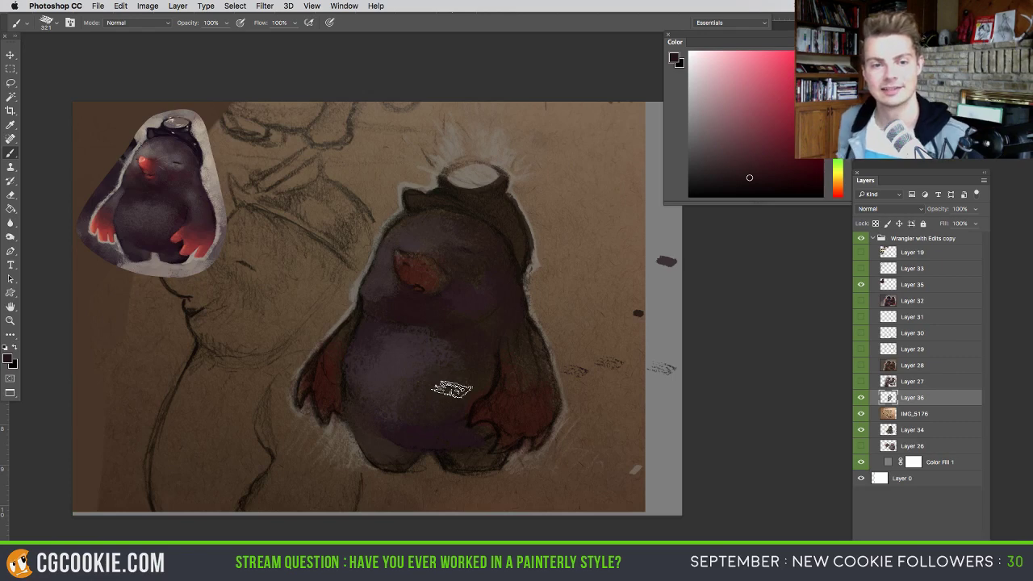
mouse_move(511, 334)
mouse_down()
mouse_move(497, 350)
mouse_move(521, 319)
mouse_up()
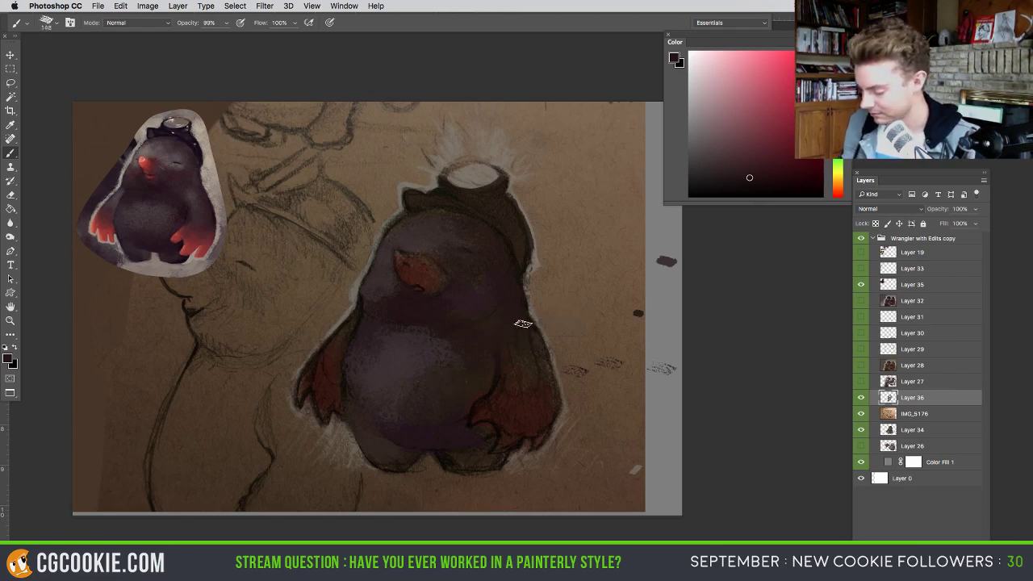
- Sample the forehead's grey-purple and enlarge the brush to 854 px
alt+click(429, 234)
drag(455, 258, 470, 261)
mouse_move(549, 333)
mouse_down()
mouse_move(597, 313)
mouse_move(554, 329)
mouse_up()
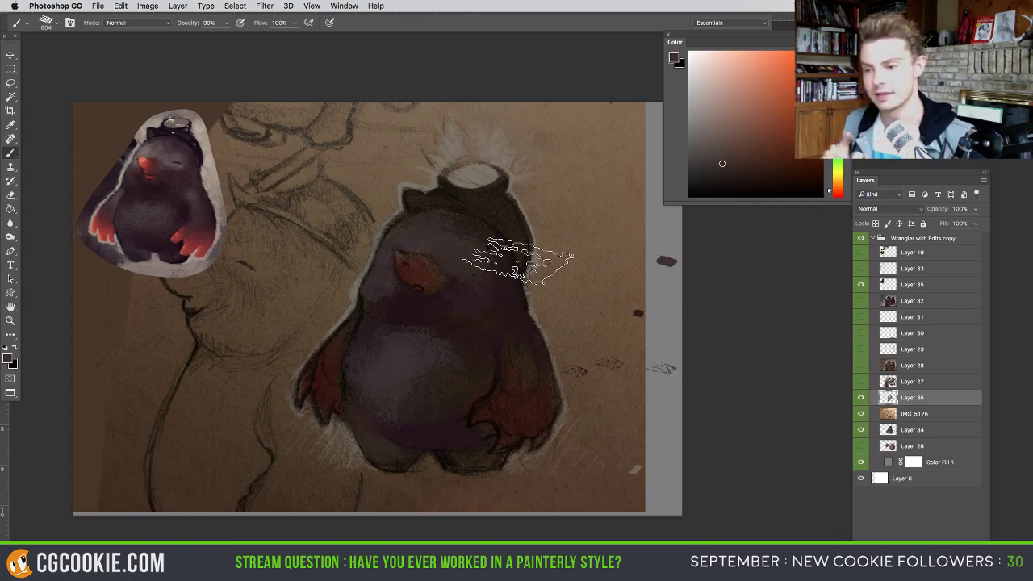
drag(533, 174, 670, 254)
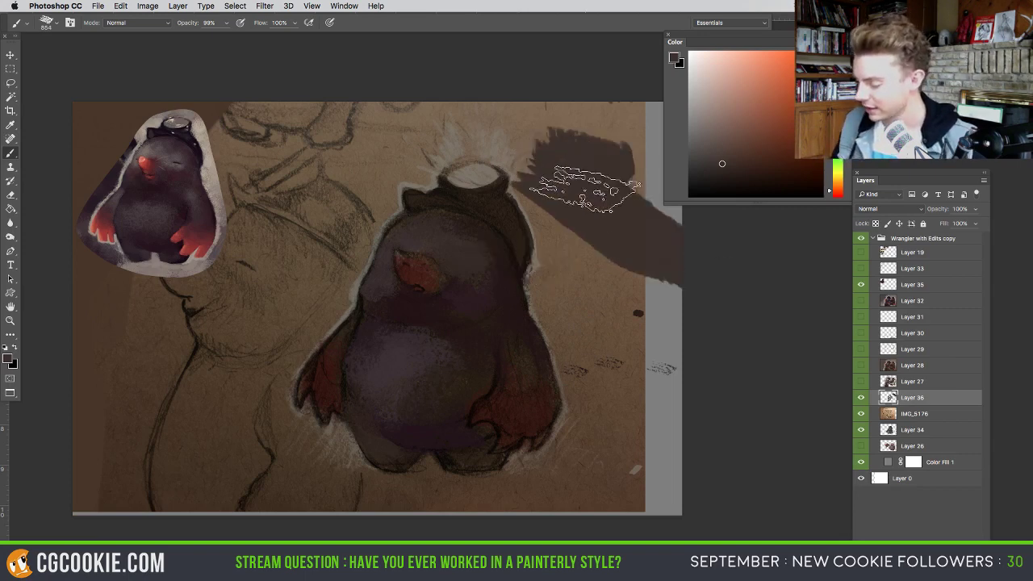
key(super+z)
drag(581, 158, 587, 178)
key(super+z)
click(586, 223)
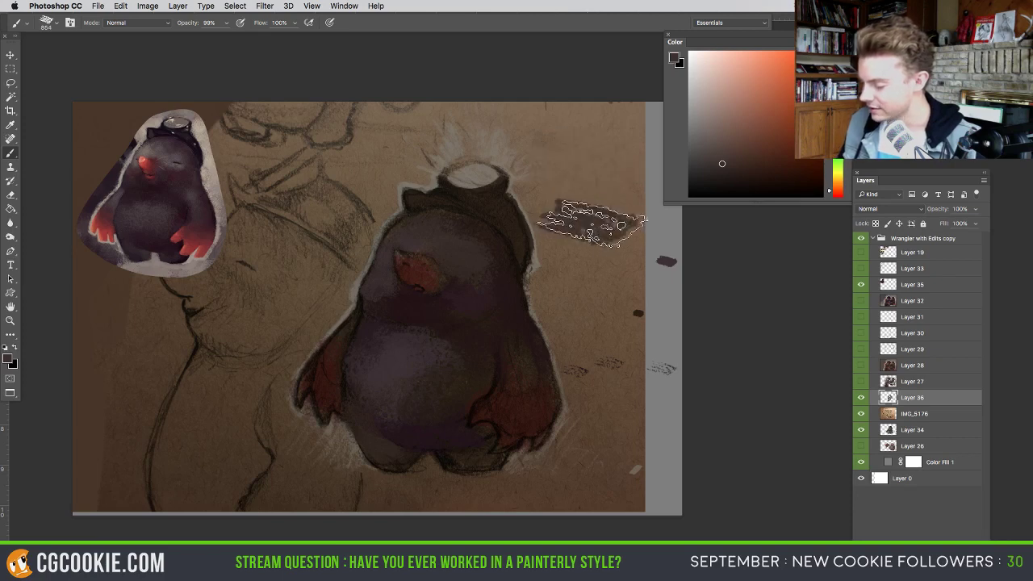
key(super+z)
click(594, 239)
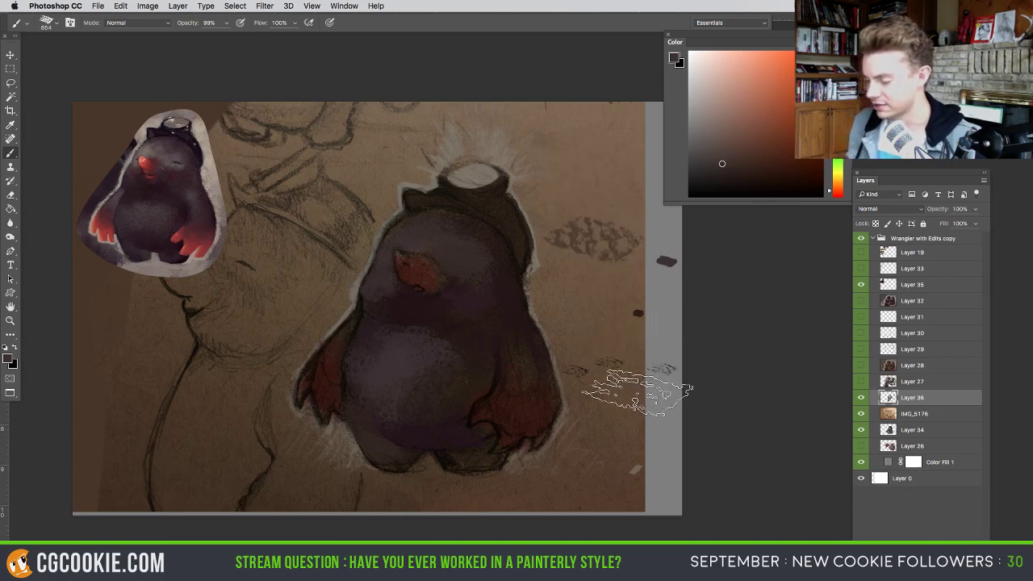
key(super+z)
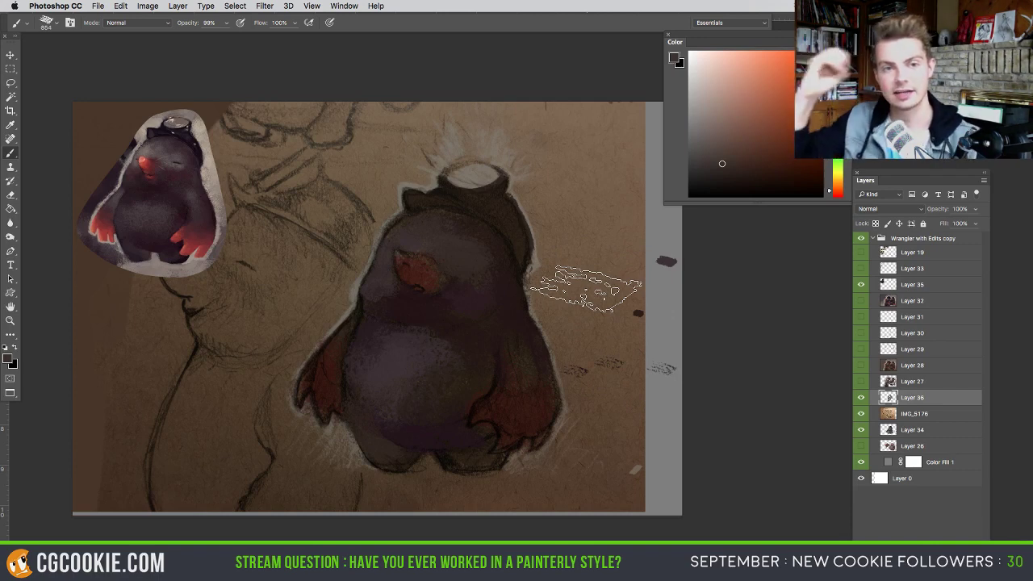
click(594, 220)
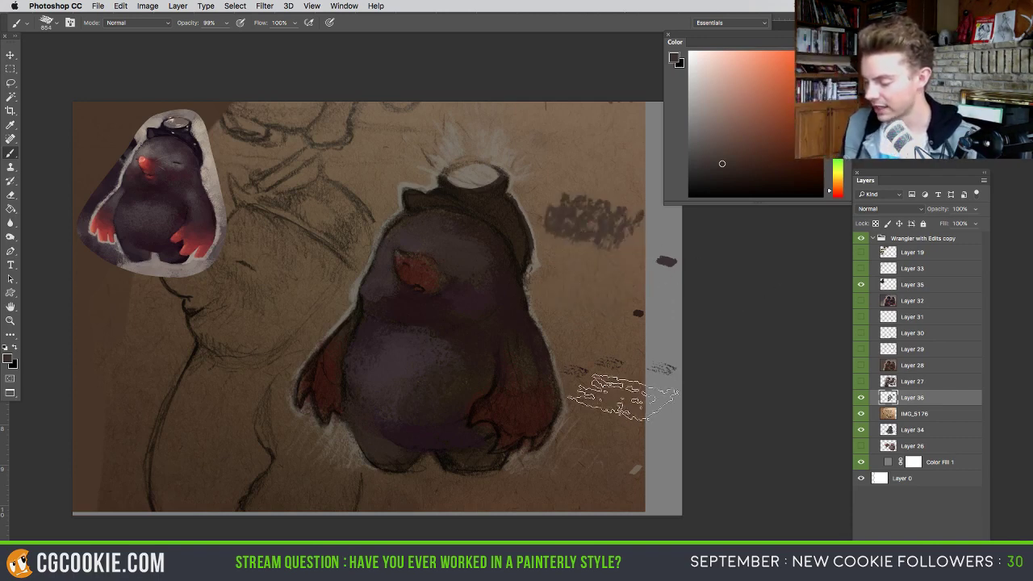
key(super+z)
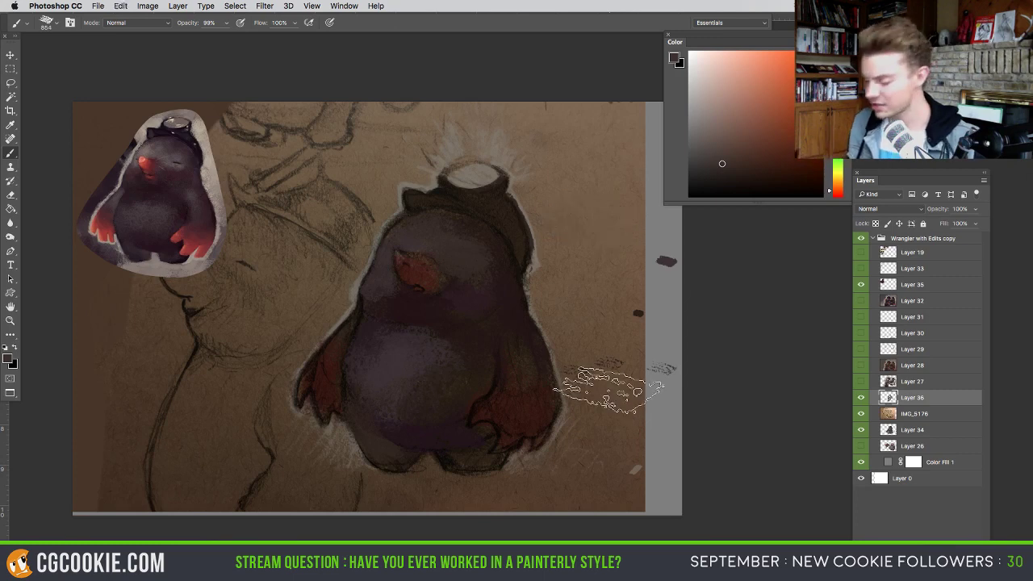
- Stamp grey-purple texture beneath the snout with a 603 px brush, and blend the chest and upper belly with sampled dark tones
drag(529, 321, 495, 321)
click(415, 306)
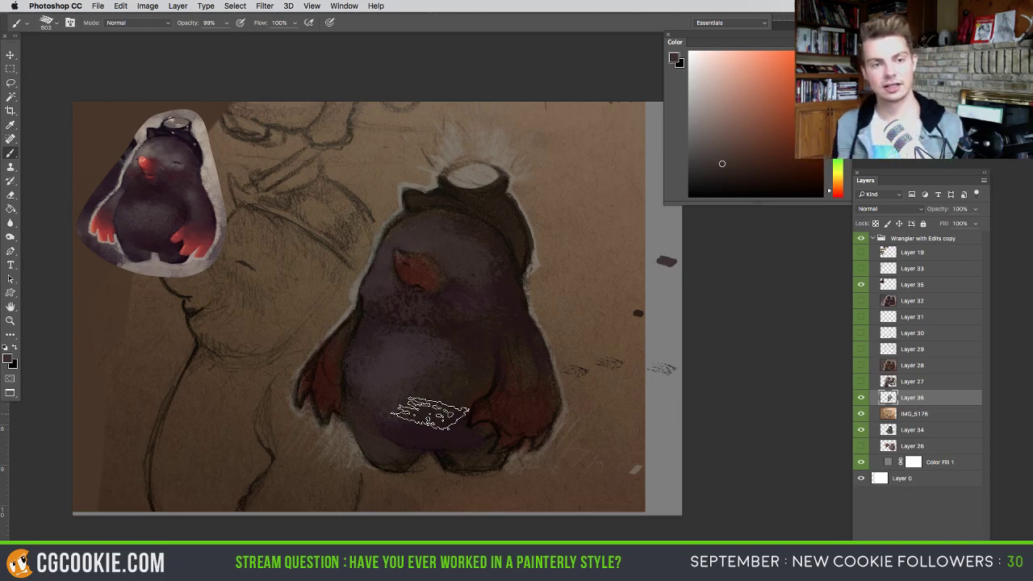
drag(484, 326, 440, 322)
alt+click(435, 320)
alt+click(444, 338)
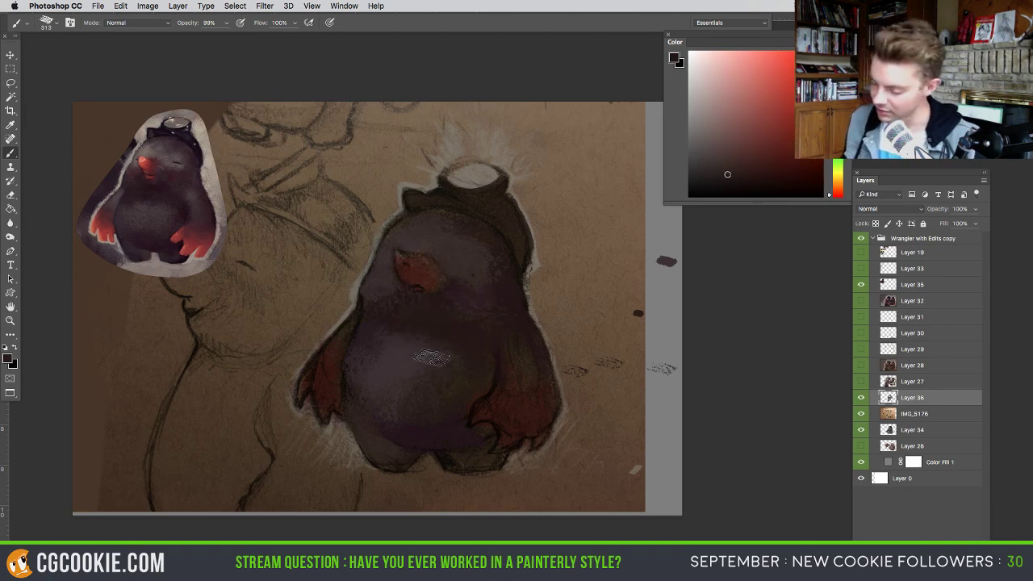
alt+click(472, 360)
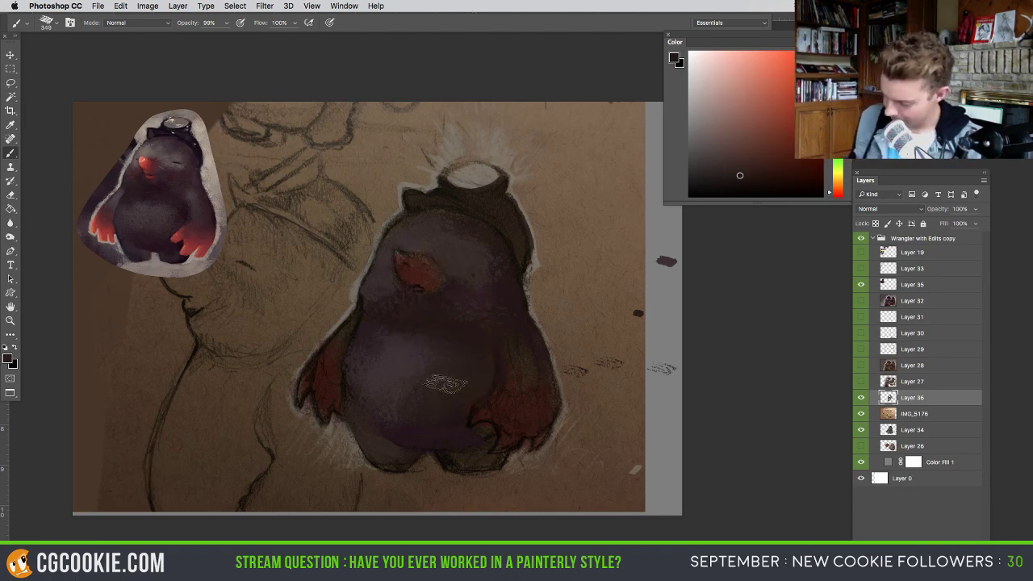
- Paint the lower belly and left-hand leg in sampled purple, and smooth the side of the face with a 299 px brush
alt+click(399, 425)
mouse_move(413, 428)
mouse_down()
mouse_move(366, 425)
mouse_move(352, 395)
mouse_move(427, 434)
mouse_up()
alt+click(484, 259)
ctrl+alt+drag(487, 284, 494, 284)
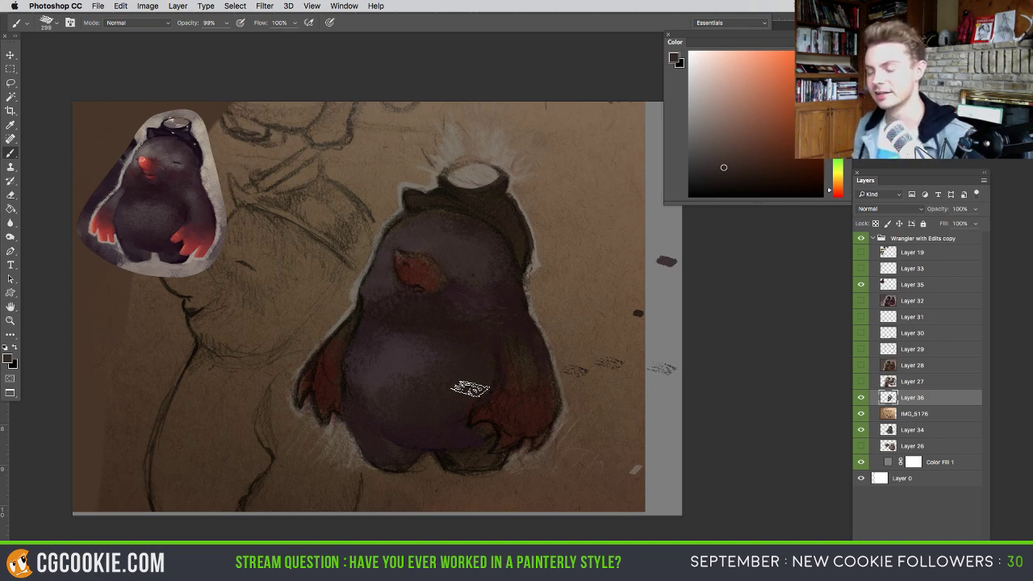
- Blend sampled cheek tones over the snout's inner end with a 335 px brush, and paint the upper right-hand arm dark purple
drag(506, 294, 430, 260)
alt+click(473, 272)
alt+click(448, 292)
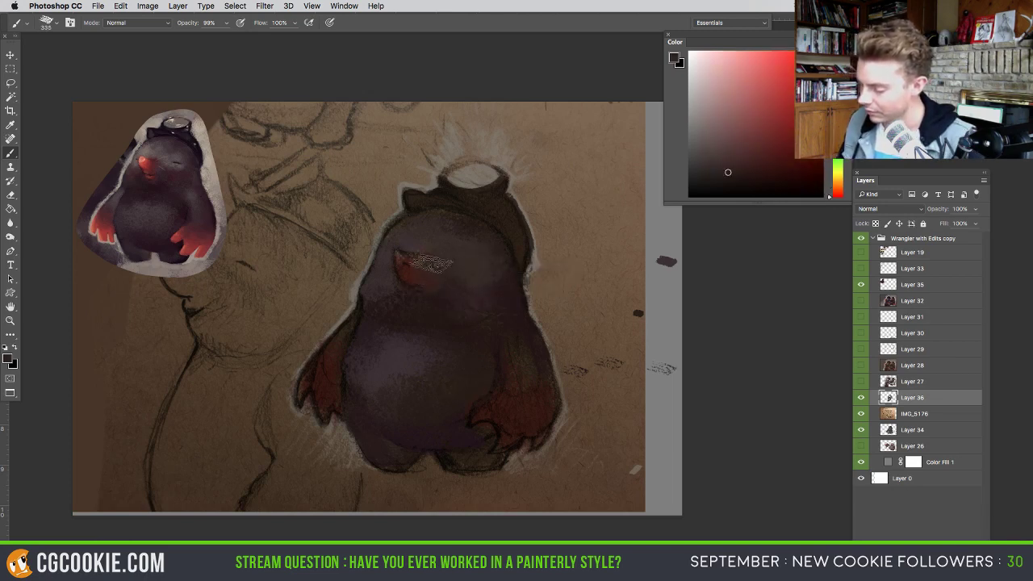
alt+click(512, 293)
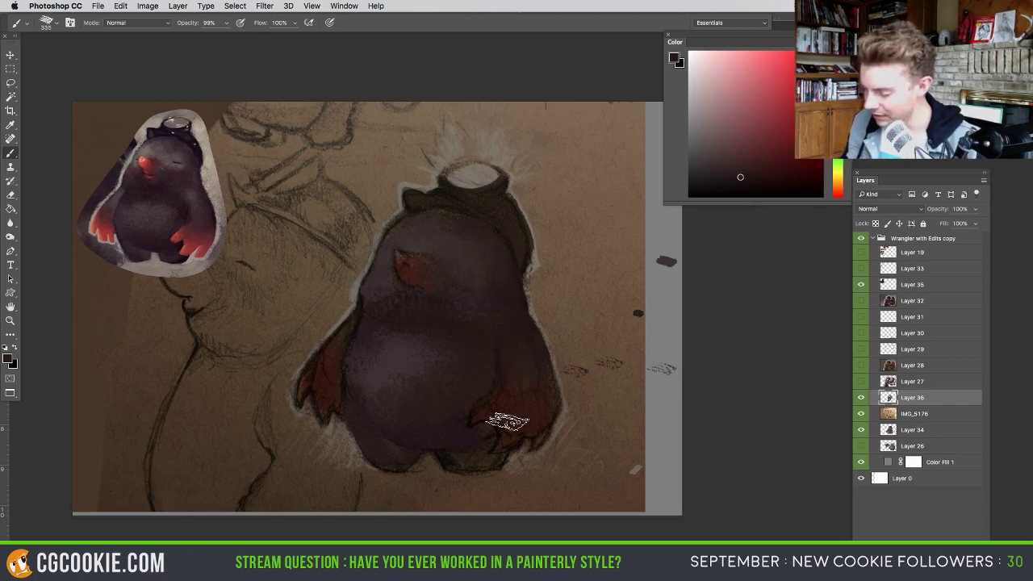
- Extend the belly's grey-purple highlight toward the right-hand arm with a 257 px brush, and soften it with darker sampled tones at 384 px
drag(521, 368, 502, 368)
alt+click(424, 355)
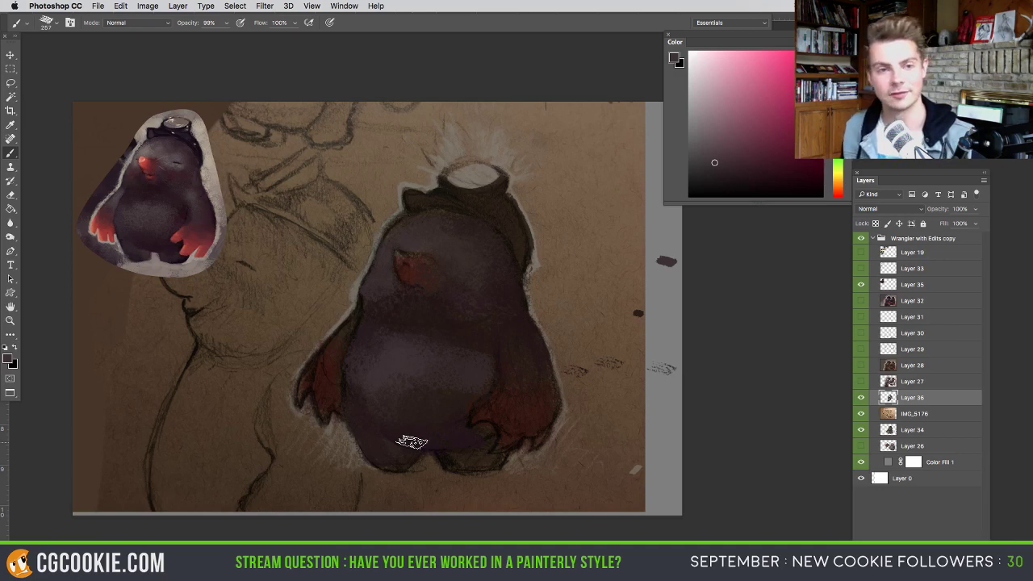
alt+click(482, 353)
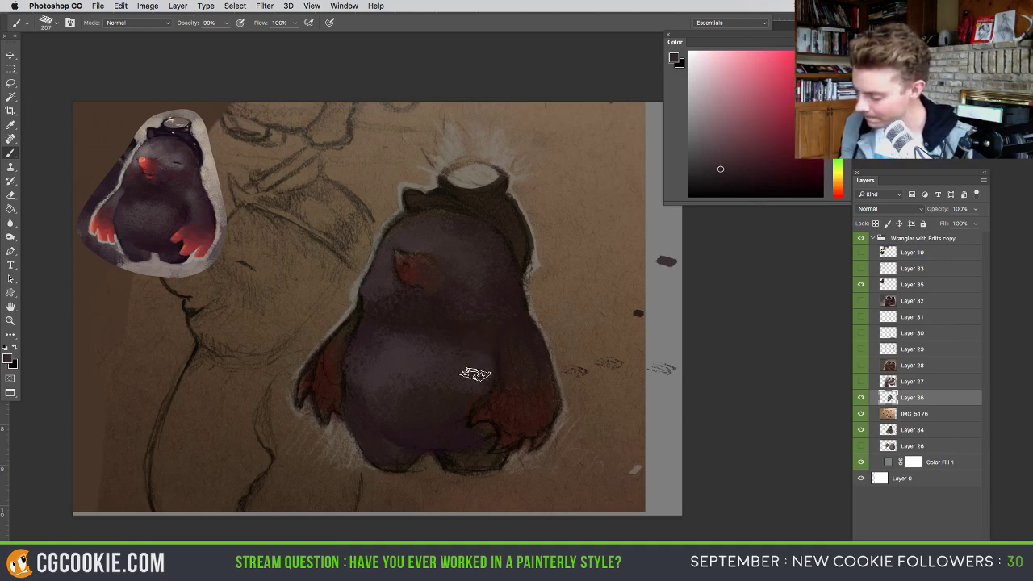
ctrl+alt+drag(451, 372, 462, 381)
alt+click(443, 382)
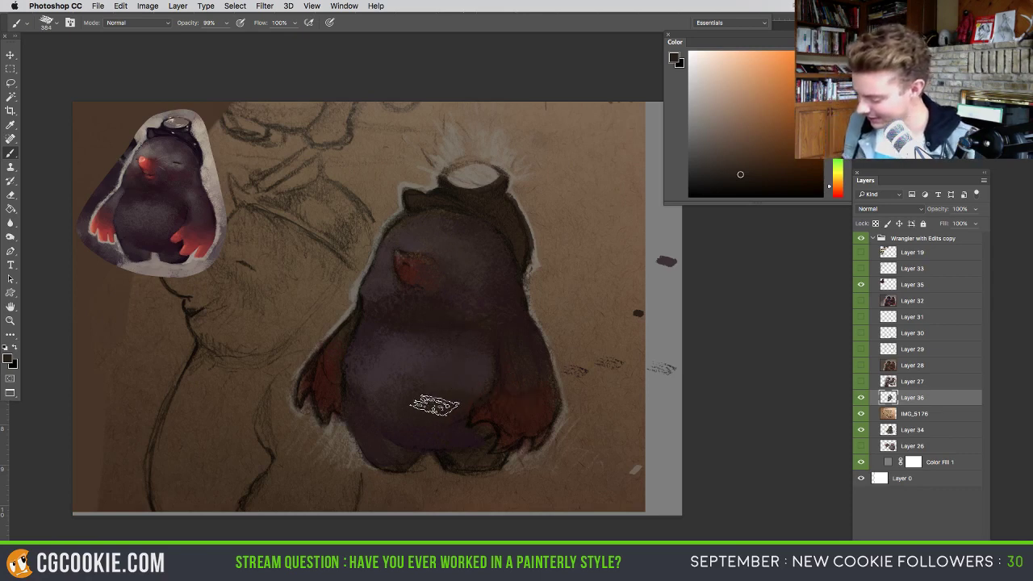
- Set the brush to 253 px and blend the cheek and lower face with dark tones sampled from the face and shoulder
drag(476, 332, 463, 334)
alt+click(452, 281)
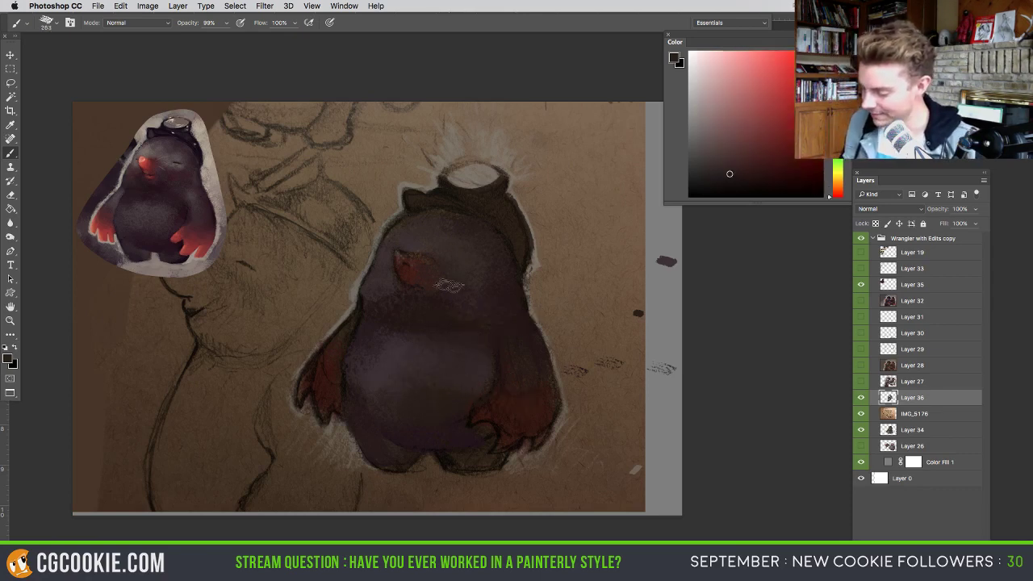
alt+click(529, 304)
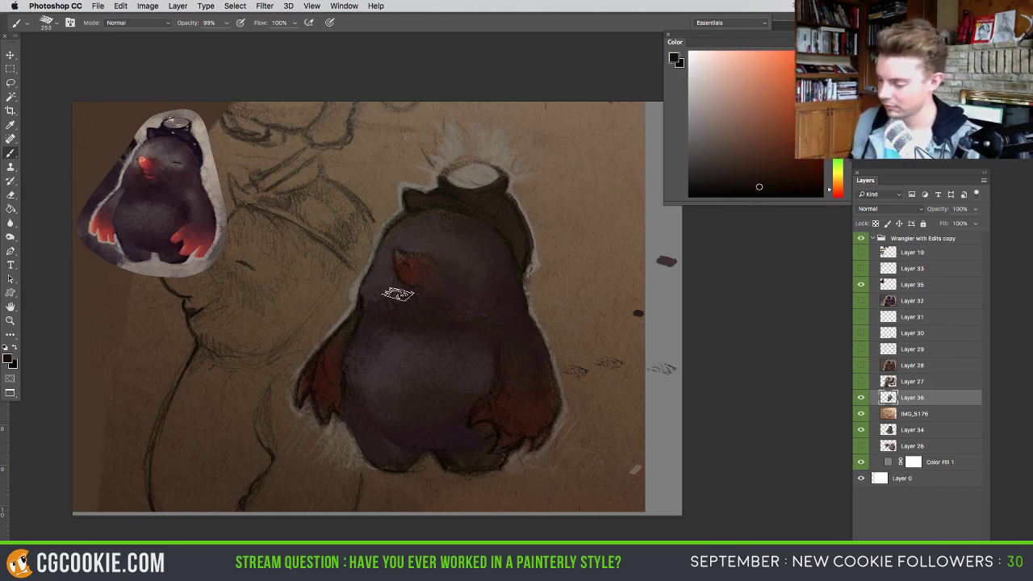
- Paint light highlights sampled from the reference's head on the face, belly and shoulders, and tint the left-hand arm with sampled purple
alt+click(150, 145)
mouse_move(435, 245)
mouse_down()
mouse_move(399, 241)
mouse_move(384, 264)
mouse_move(399, 225)
mouse_move(404, 241)
mouse_move(466, 250)
mouse_move(450, 248)
mouse_move(453, 265)
mouse_move(469, 271)
mouse_move(475, 243)
mouse_move(443, 251)
mouse_move(461, 271)
mouse_move(488, 277)
mouse_move(489, 289)
mouse_move(473, 270)
mouse_move(492, 341)
mouse_up()
drag(369, 355, 346, 325)
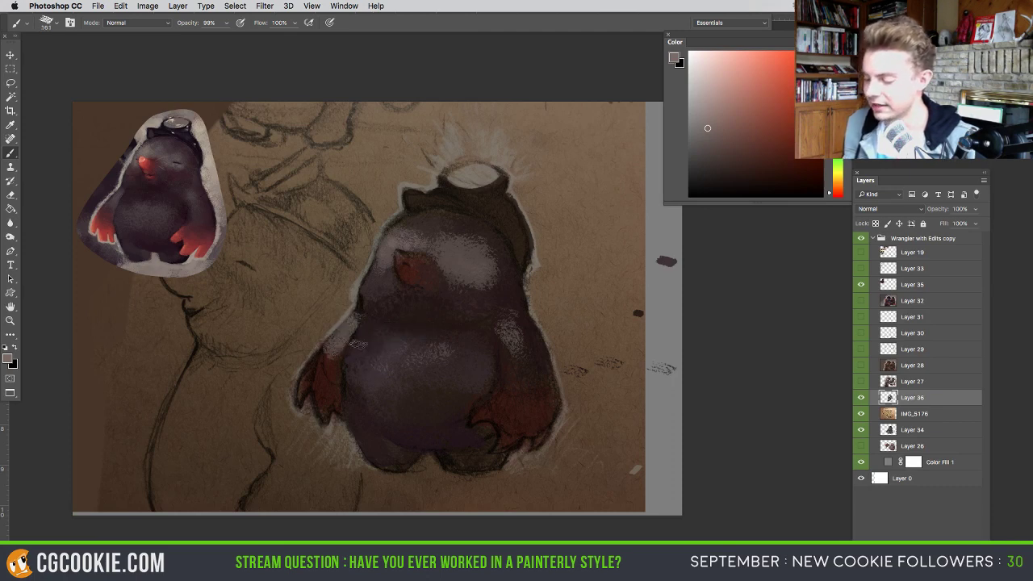
alt+click(369, 334)
alt+click(396, 329)
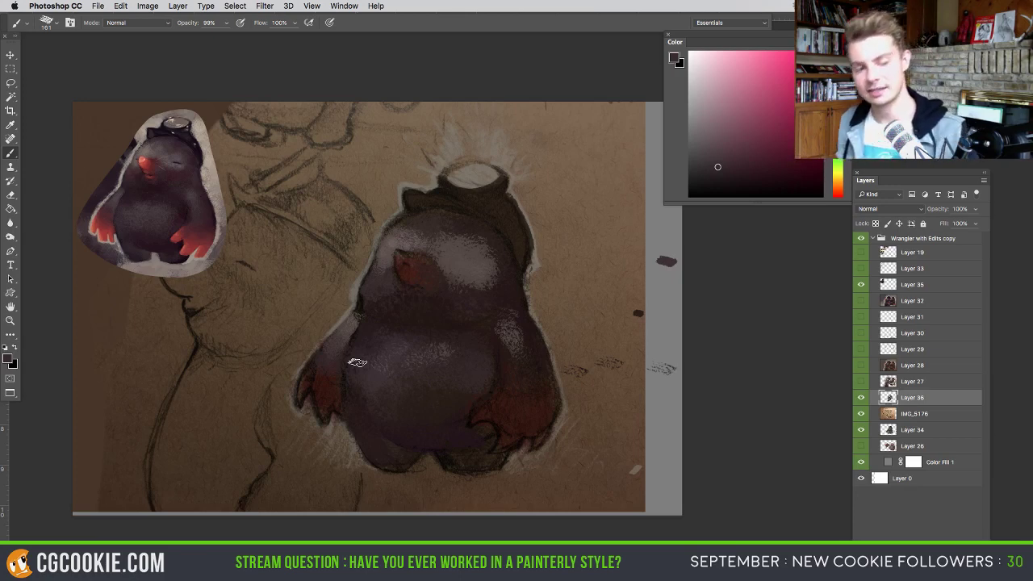
- Soften the face highlights with a 244 px brush, alternating dark and light tones sampled from the forehead and cheek
alt+click(464, 288)
drag(457, 293, 466, 293)
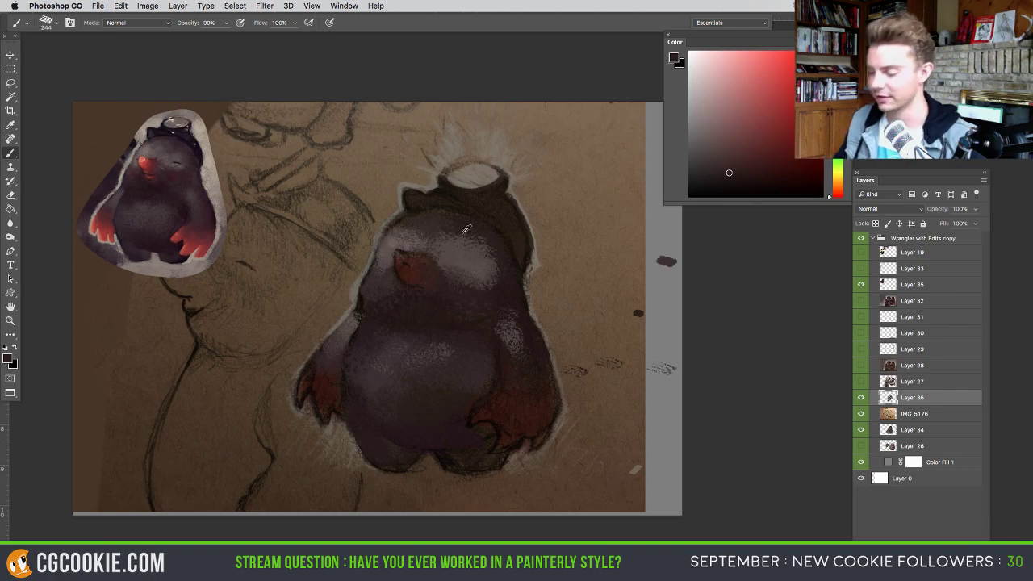
alt+click(489, 280)
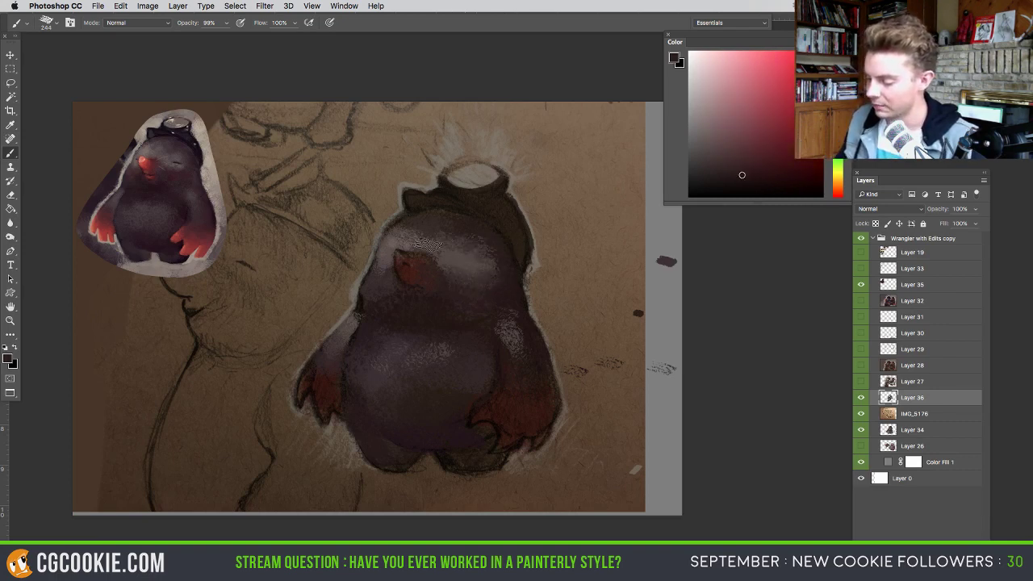
alt+click(454, 229)
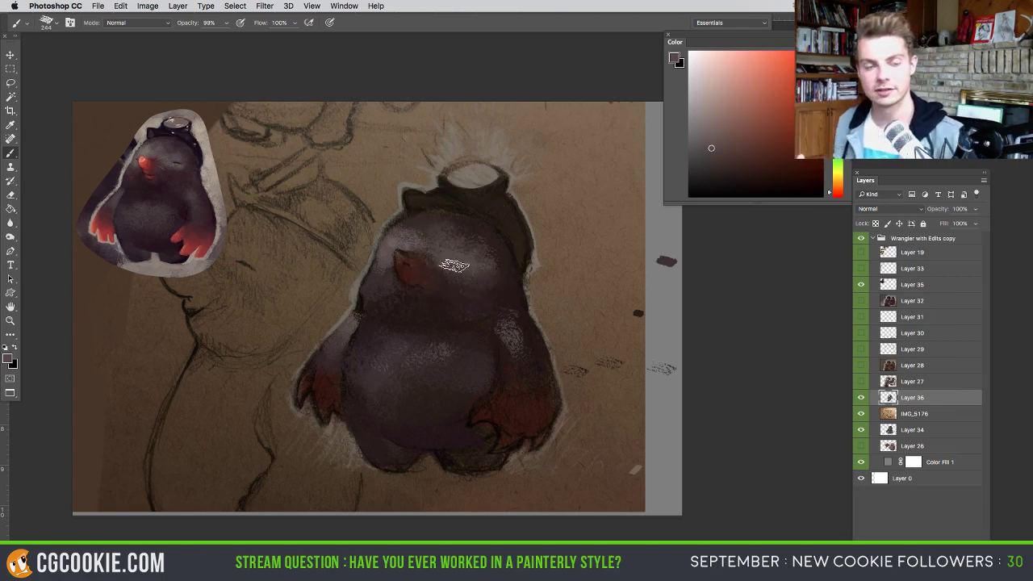
alt+click(498, 259)
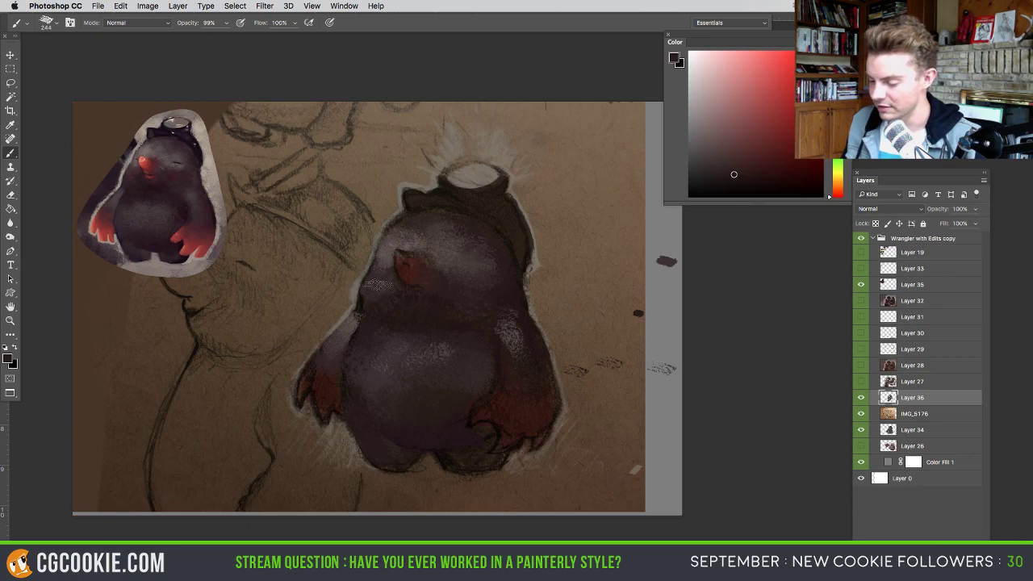
- Smooth the highlight on the right-hand shoulder and upper arm with tones sampled around it
alt+click(513, 329)
mouse_move(511, 314)
mouse_down()
mouse_move(521, 335)
mouse_move(513, 355)
mouse_up()
alt+click(492, 327)
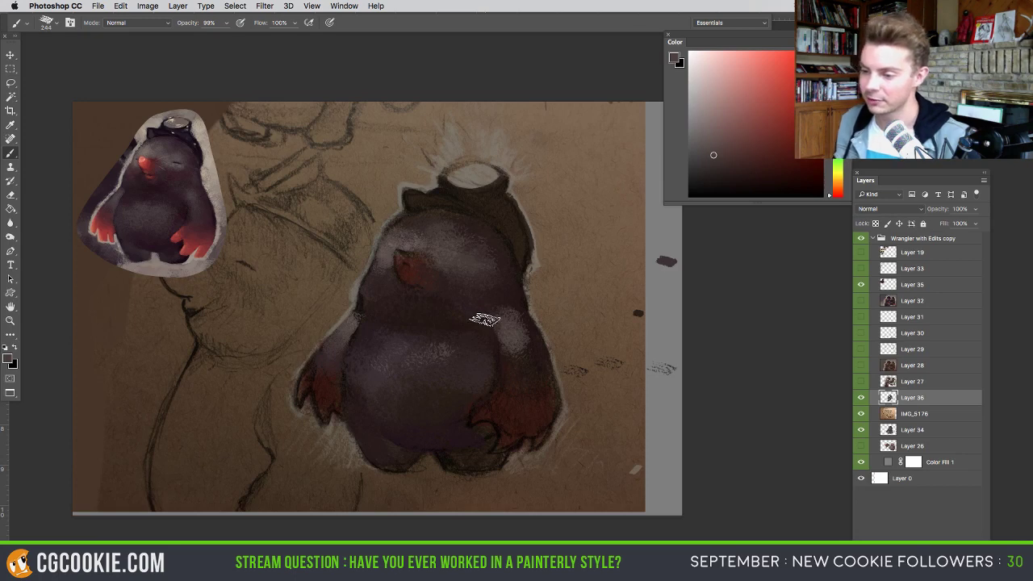
- Blend the right-hand shoulder highlight down the upper arm, alternating light and dark tones sampled from the shoulder and neck
alt+click(521, 313)
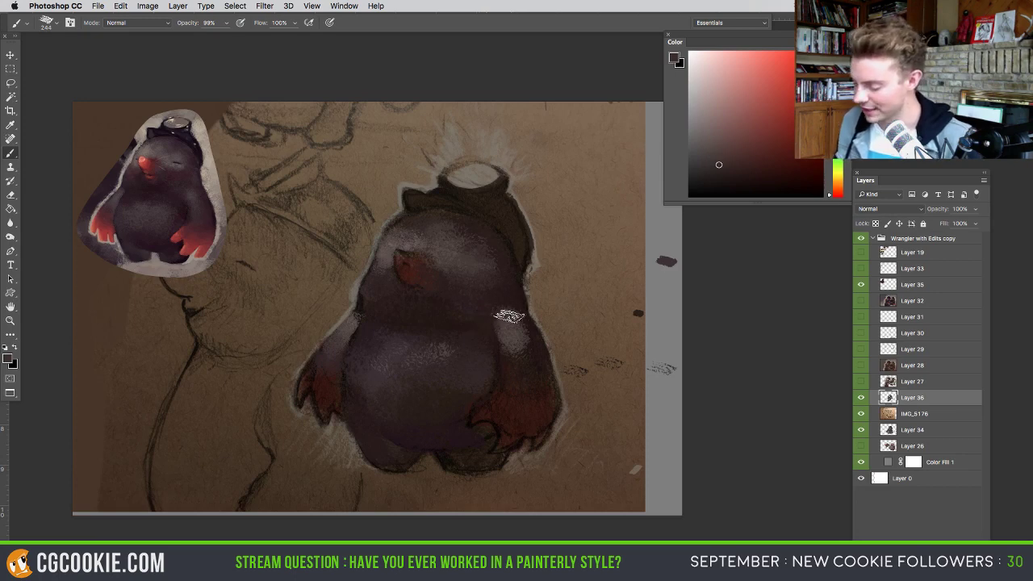
alt+click(500, 306)
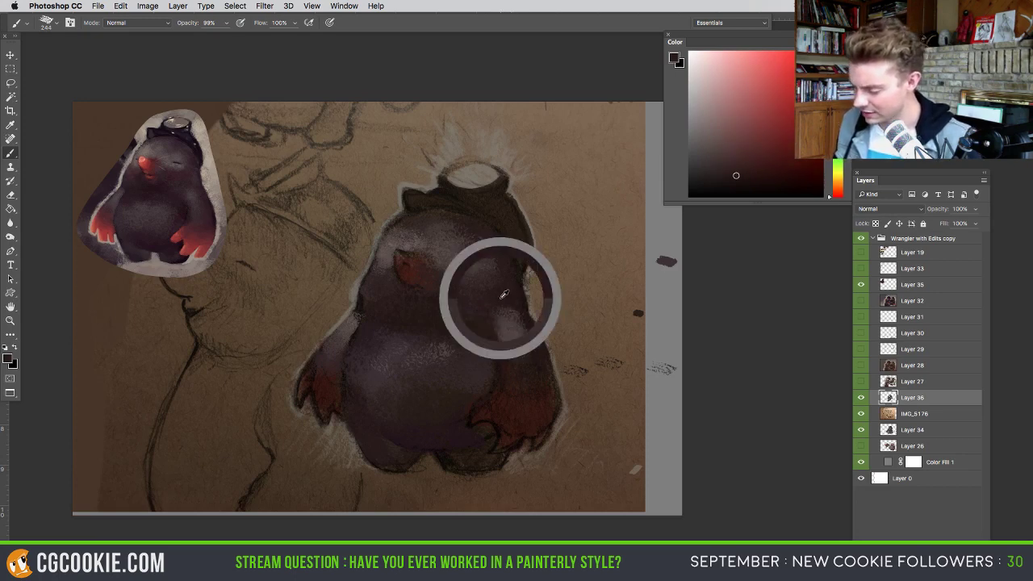
alt+click(511, 331)
drag(514, 359, 508, 388)
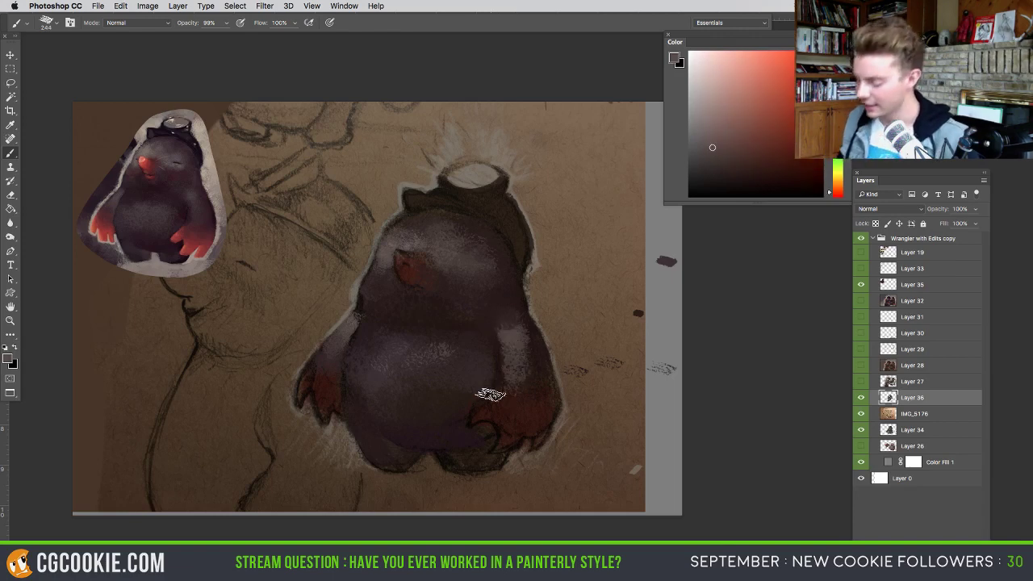
alt+click(519, 326)
alt+click(519, 351)
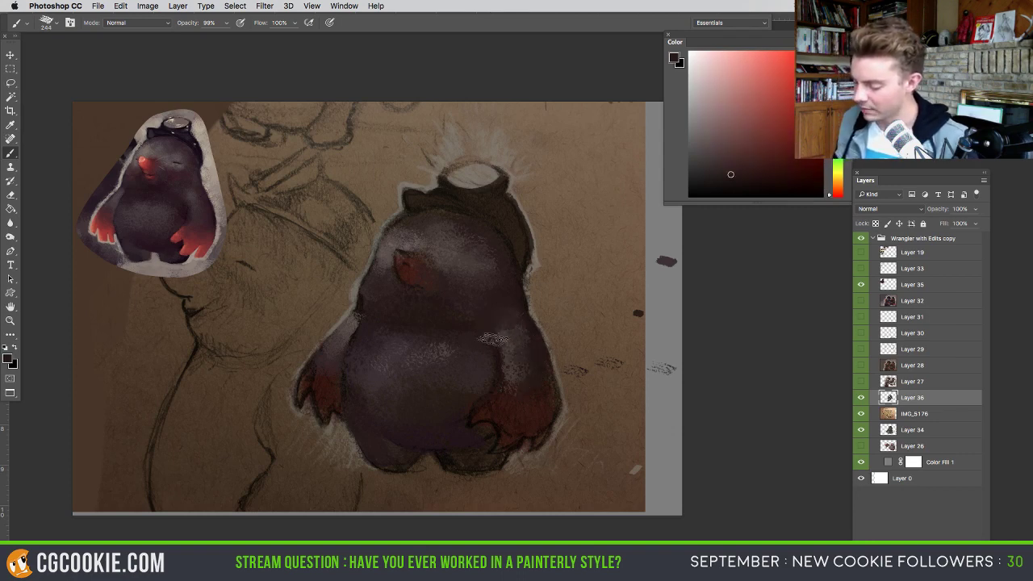
- Set the brush to 190 px and soften the right-hand shoulder's edges with mid-tones sampled around the highlight
ctrl+alt+drag(518, 357, 505, 355)
alt+click(503, 345)
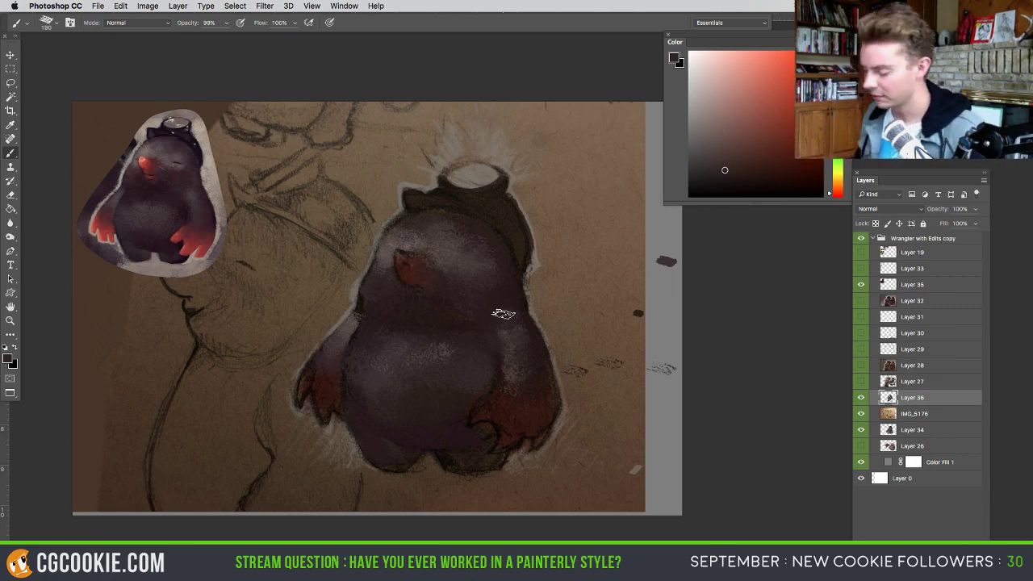
alt+click(509, 330)
alt+click(513, 330)
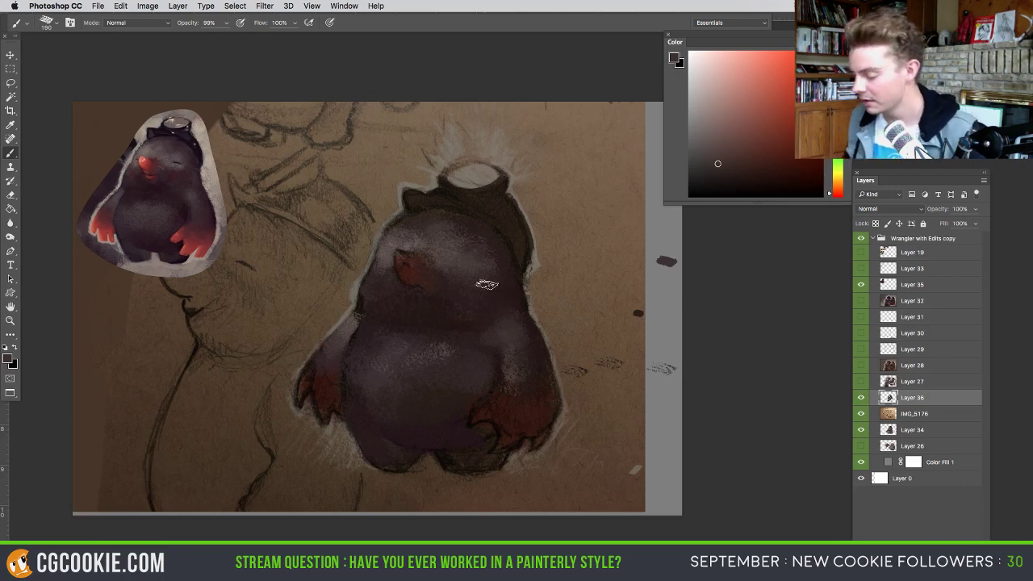
alt+click(510, 314)
alt+click(493, 322)
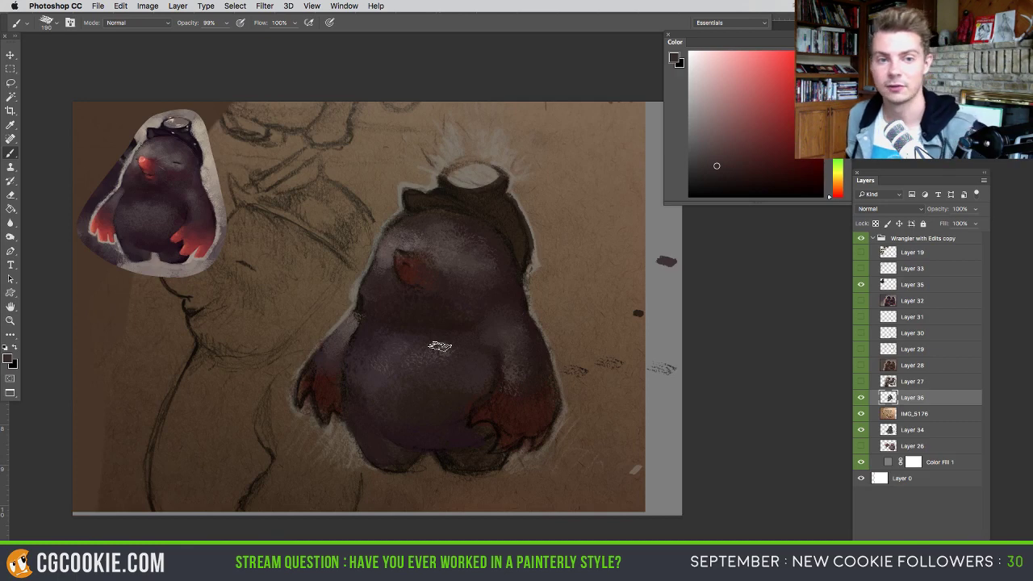
- Deepen the shadow between cheek and right-hand shoulder, and smooth the upper arm with tones sampled from each area
alt+click(501, 302)
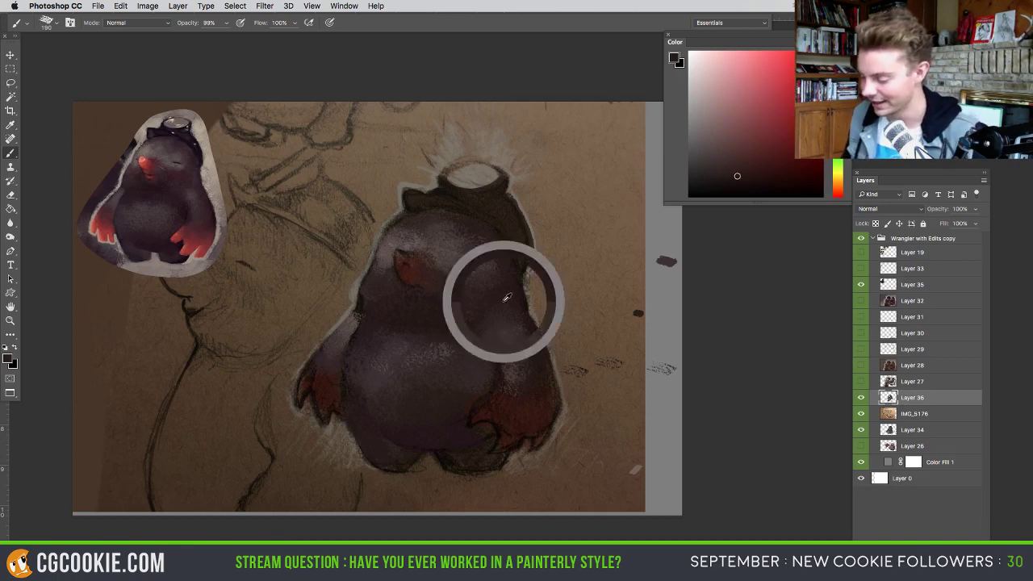
alt+click(444, 299)
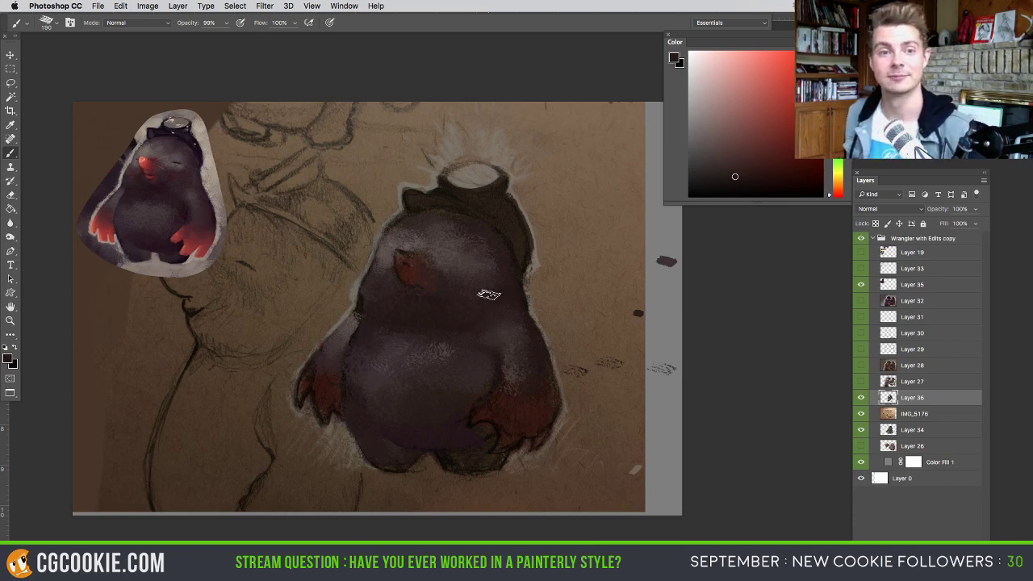
alt+click(500, 309)
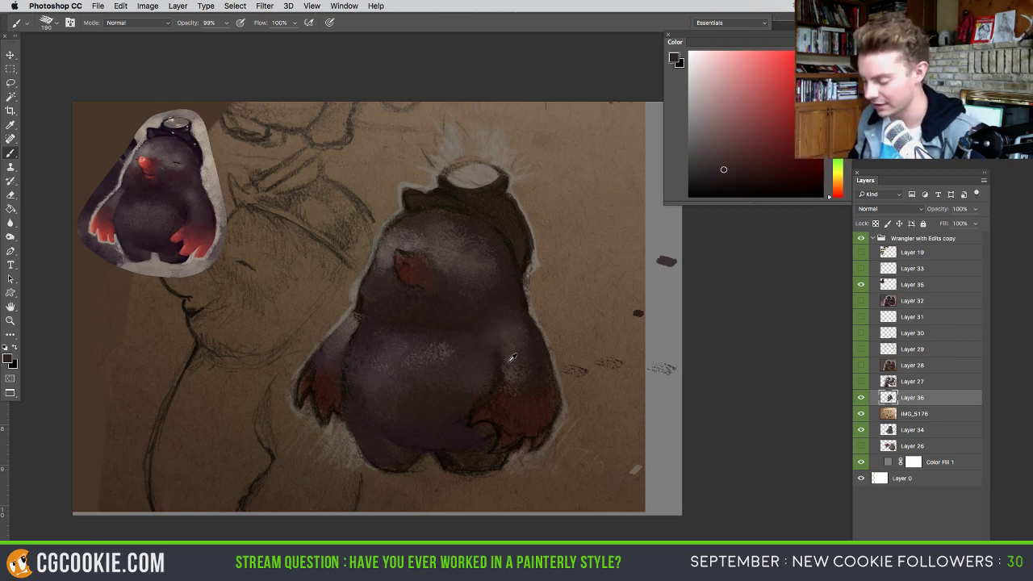
alt+click(511, 357)
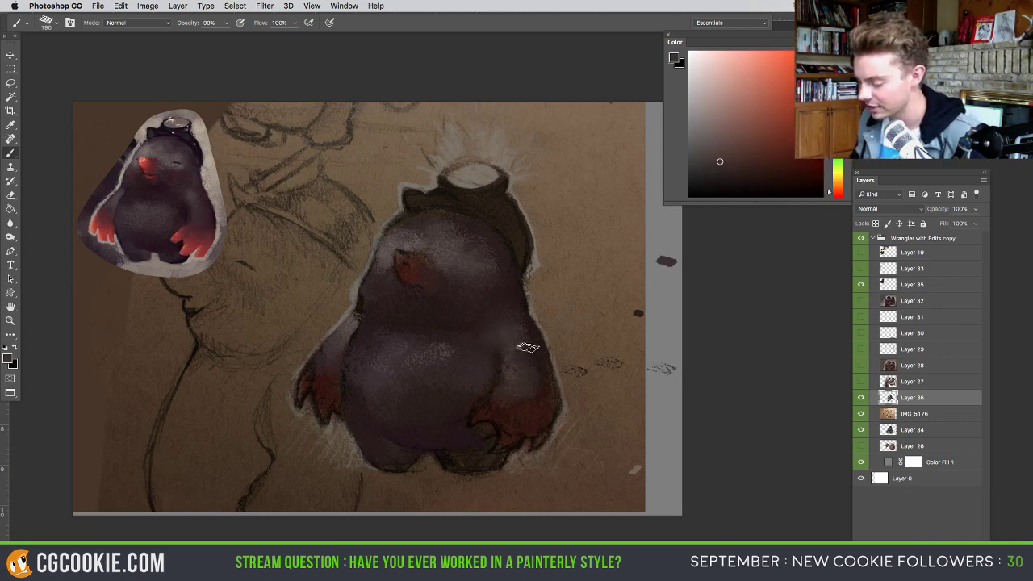
alt+click(526, 359)
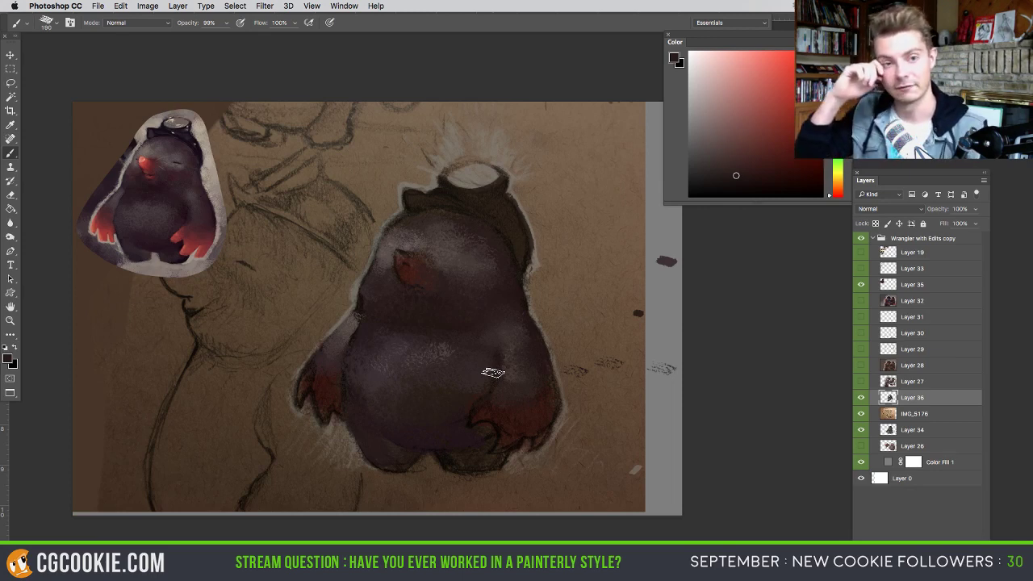
- Paint over the right-hand forearm and the crease between arm and belly with sampled purple, using a smaller brush along the crease
drag(509, 376, 508, 386)
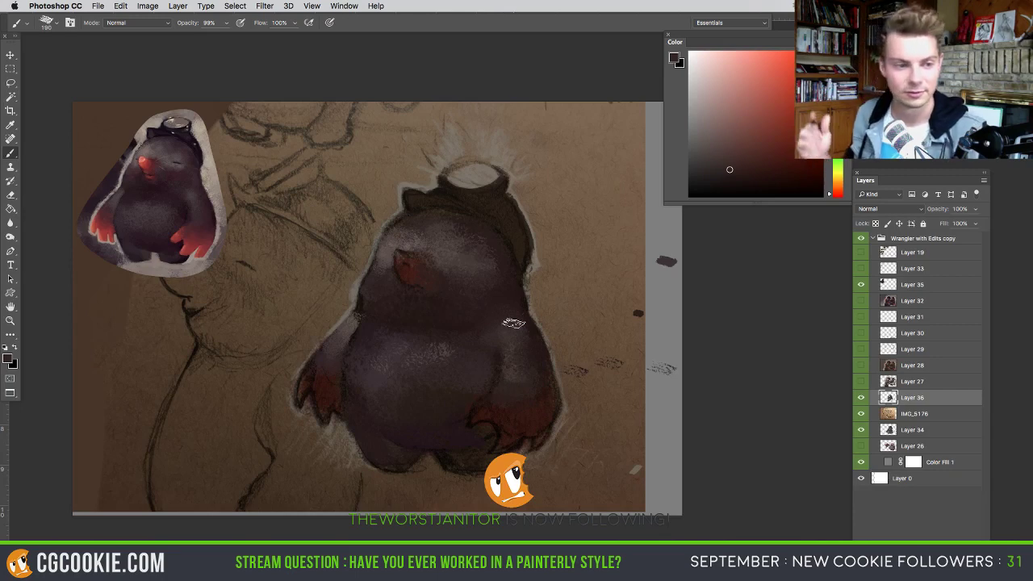
mouse_move(428, 363)
mouse_down()
mouse_move(438, 336)
mouse_move(437, 366)
mouse_up()
drag(529, 392, 517, 385)
alt+click(490, 365)
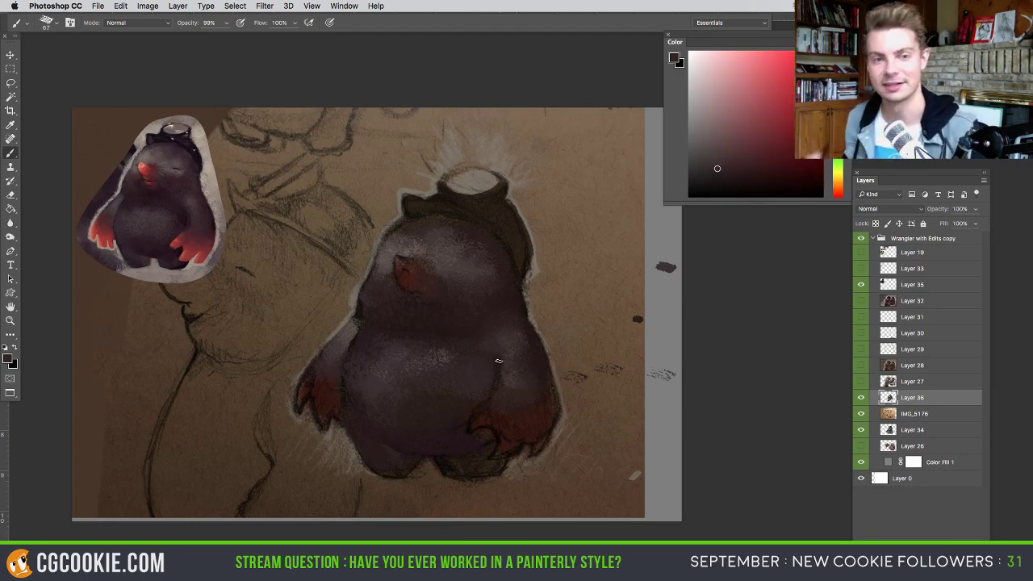
drag(496, 370, 501, 370)
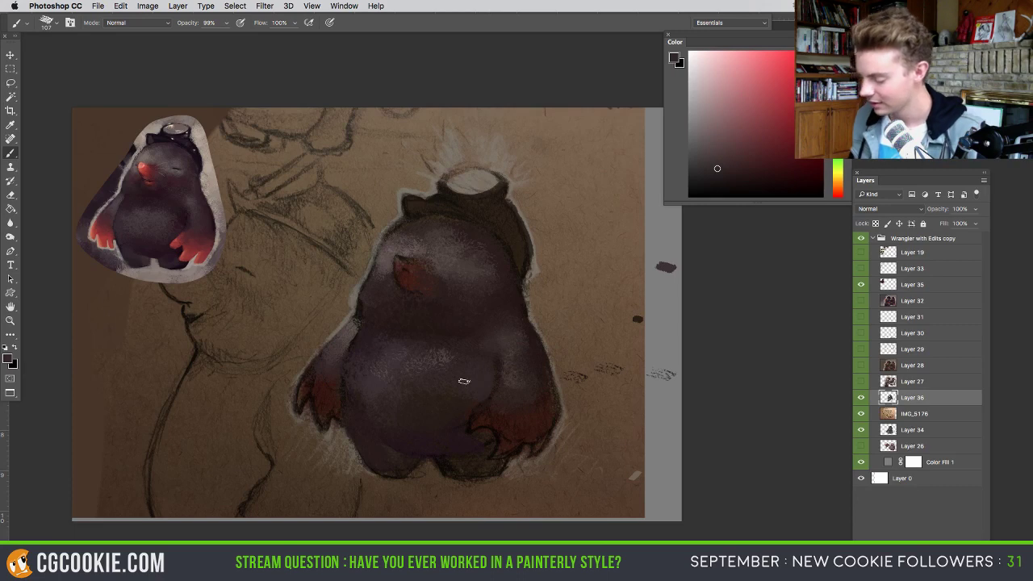
- Tint both forearms dark red with a 220 px brush, sampling the colour from the reference's arm
alt+click(183, 238)
alt+click(206, 234)
mouse_move(536, 393)
mouse_down()
mouse_move(522, 426)
mouse_move(497, 416)
mouse_move(537, 427)
mouse_up()
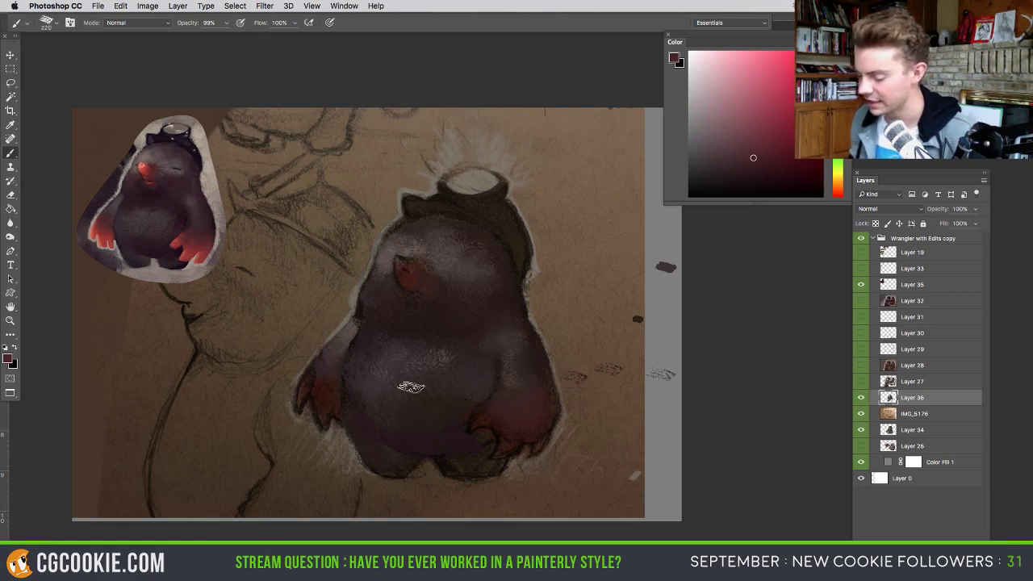
mouse_move(326, 363)
mouse_down()
mouse_move(320, 379)
mouse_move(332, 361)
mouse_up()
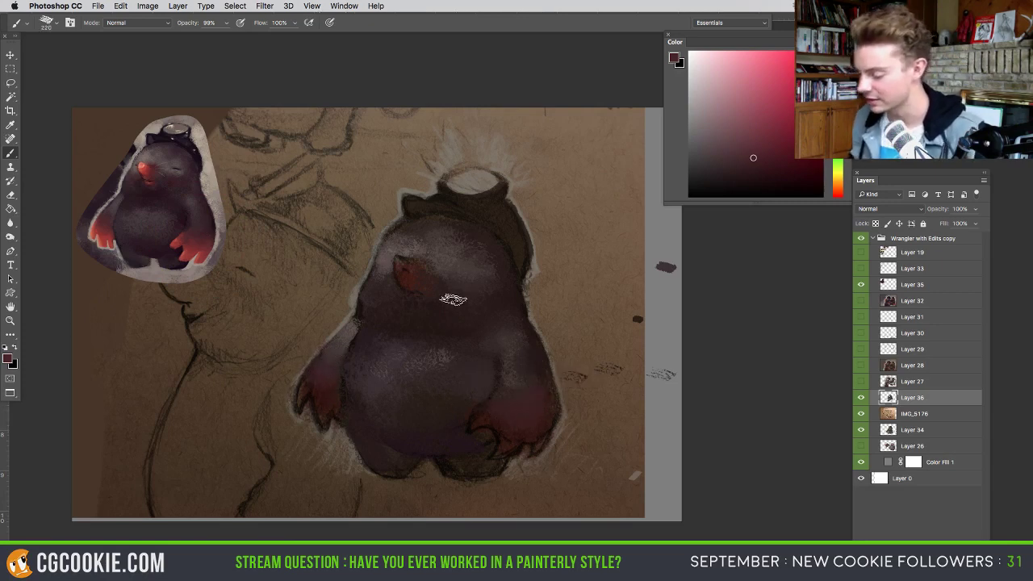
- Glaze the lower face with reddish purple sampled from the reference's head, using a 285 px brush
alt+click(182, 180)
mouse_move(475, 300)
mouse_down()
mouse_move(449, 283)
mouse_move(491, 292)
mouse_move(466, 301)
mouse_up()
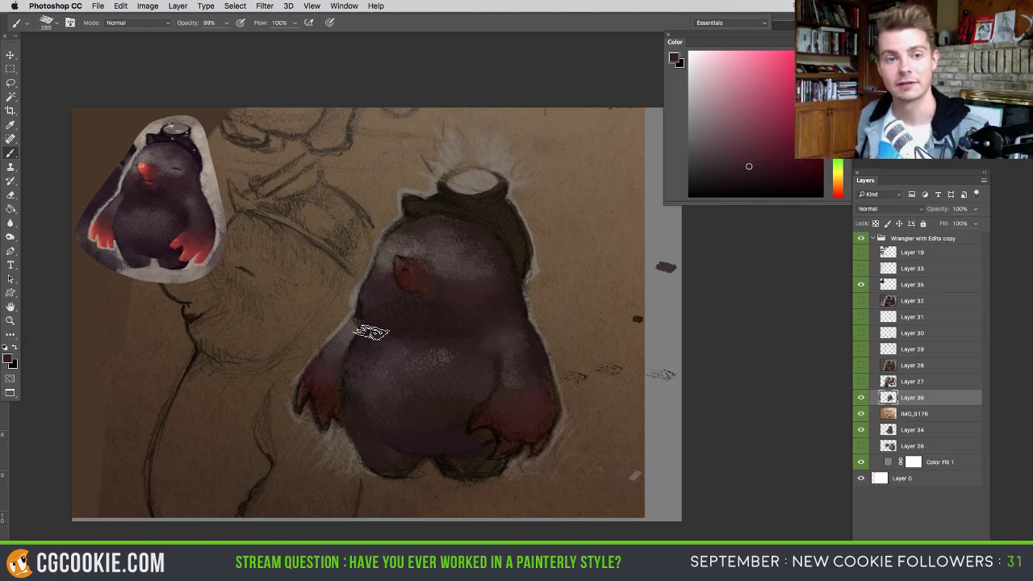
alt+click(460, 281)
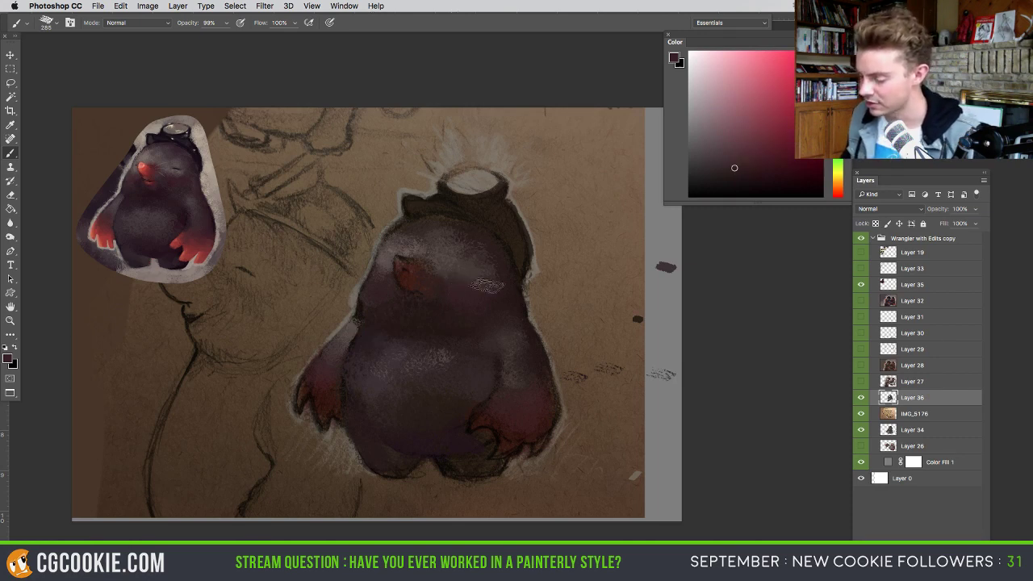
- Set the brush to 254 px and blend the cheek beside the snout with tones sampled from the face
alt+click(408, 252)
mouse_move(460, 263)
ctrl+alt+mouse_down()
mouse_move(449, 264)
mouse_move(468, 260)
mouse_move(443, 266)
mouse_move(459, 271)
mouse_move(448, 277)
mouse_move(452, 295)
ctrl+alt+mouse_up()
alt+click(456, 287)
alt+click(448, 289)
alt+click(447, 282)
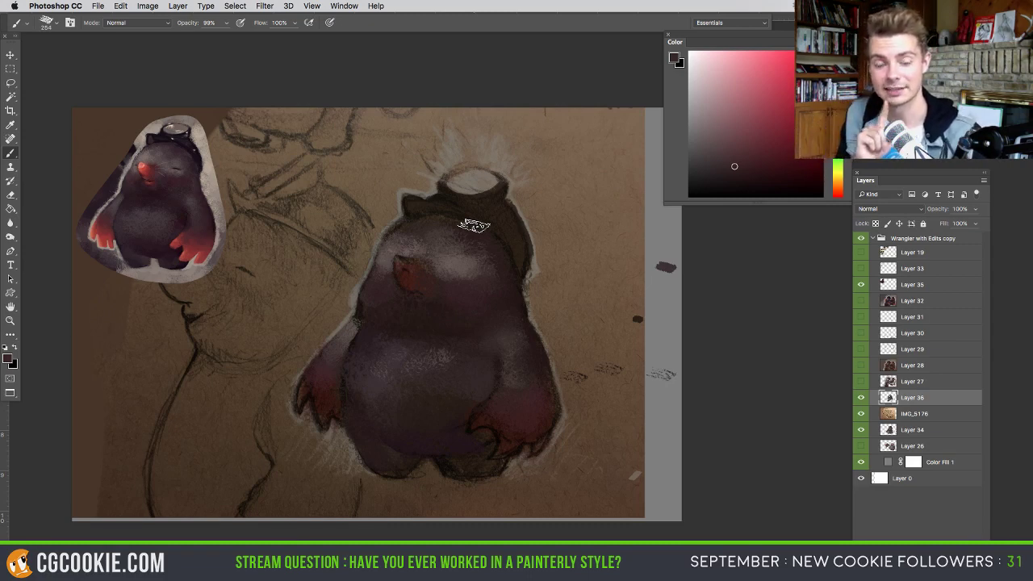
alt+click(447, 280)
drag(440, 272, 444, 270)
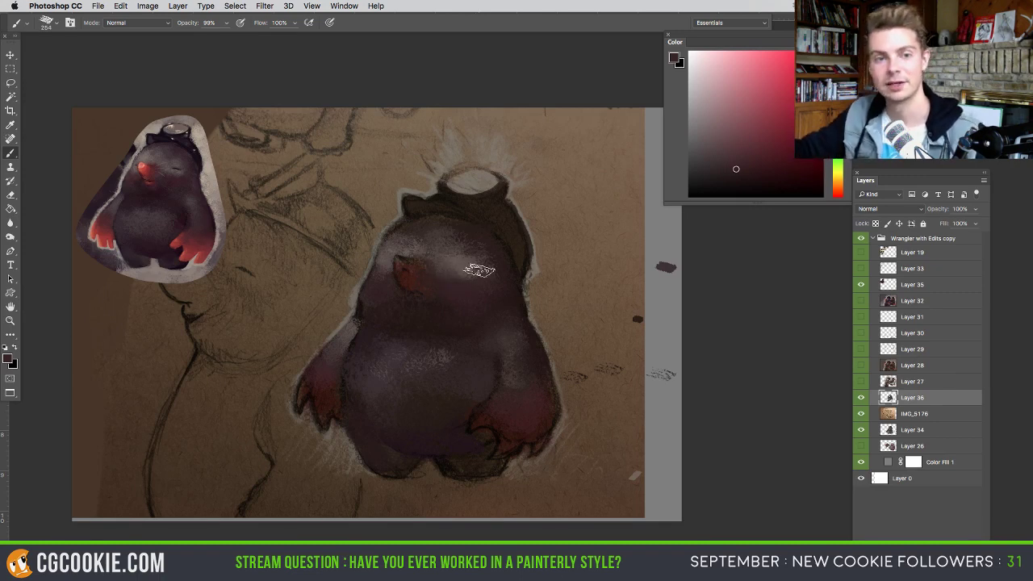
- Build up the cheek and forehead highlights with light tones sampled from the face, refining the brow with a 166 px brush
alt+click(457, 254)
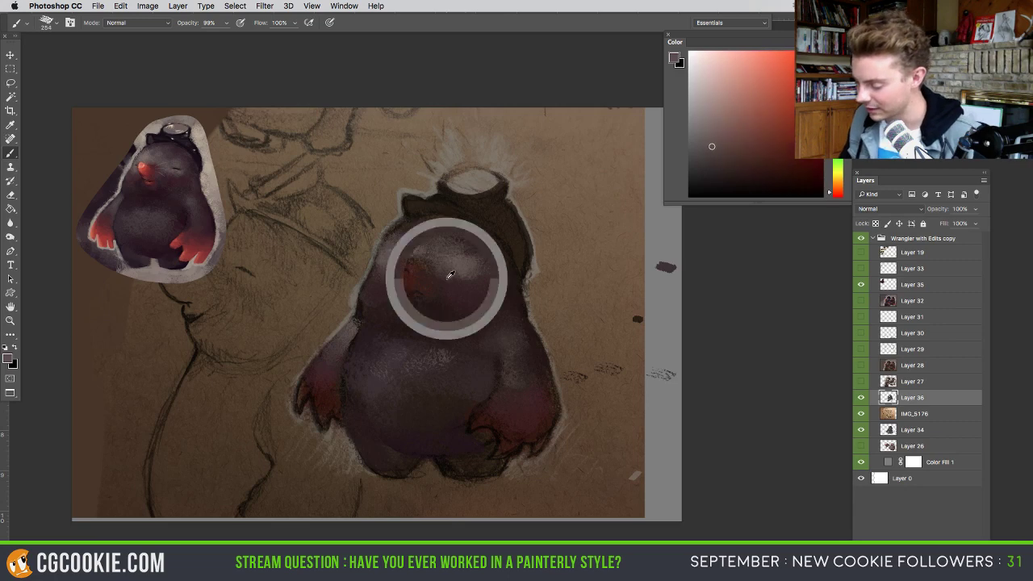
alt+click(473, 263)
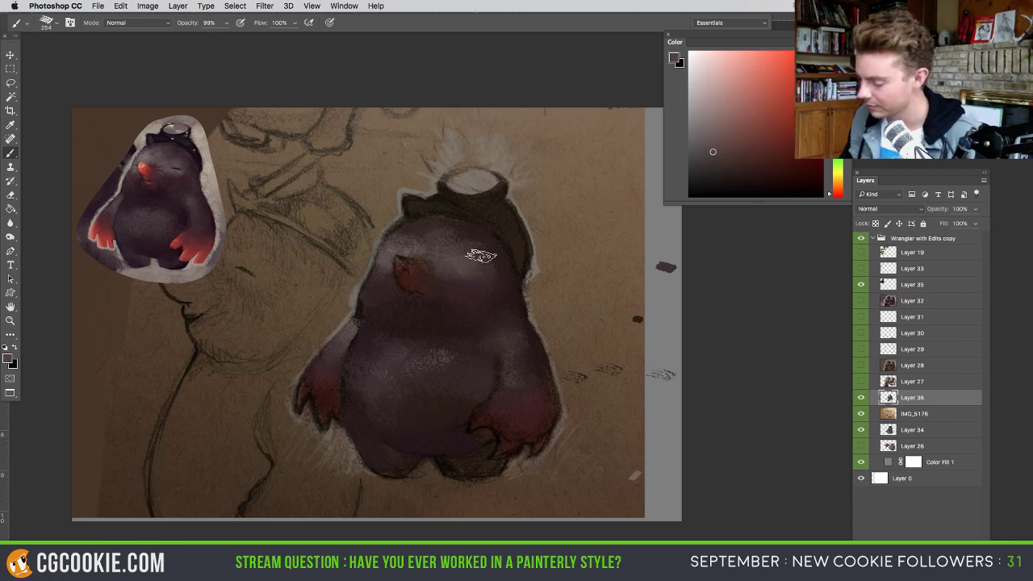
alt+click(498, 257)
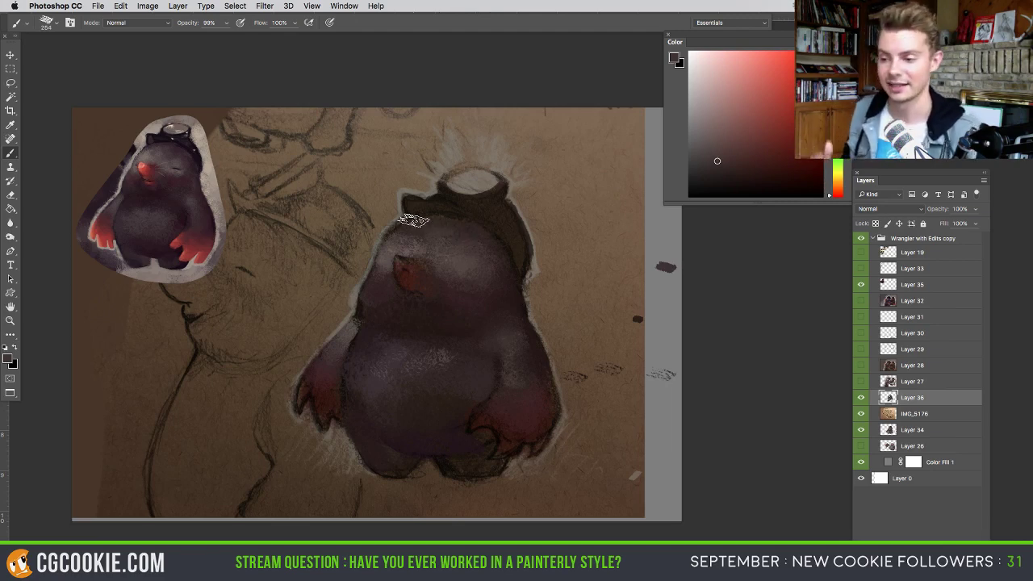
alt+click(407, 248)
drag(420, 251, 403, 245)
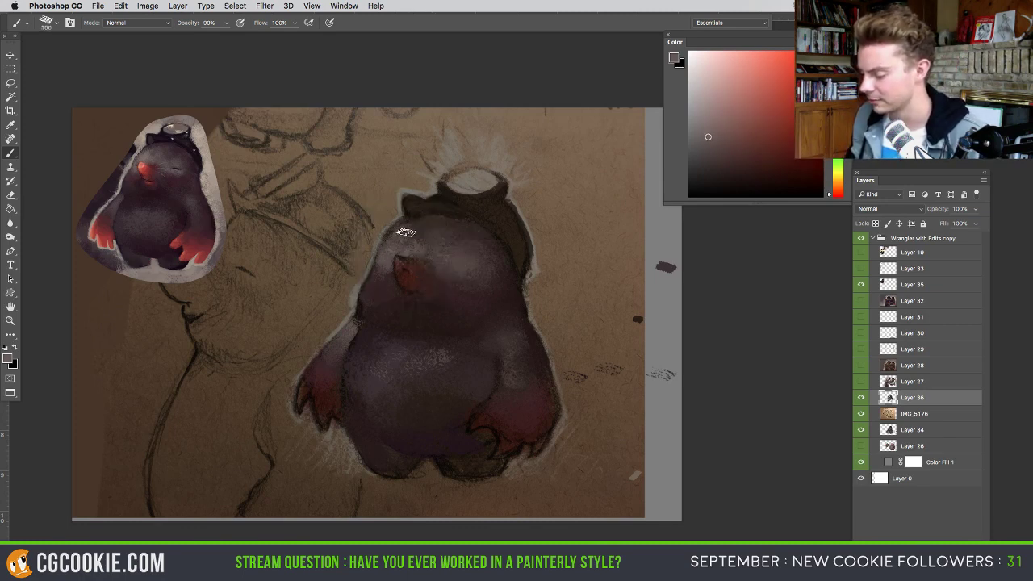
alt+click(435, 226)
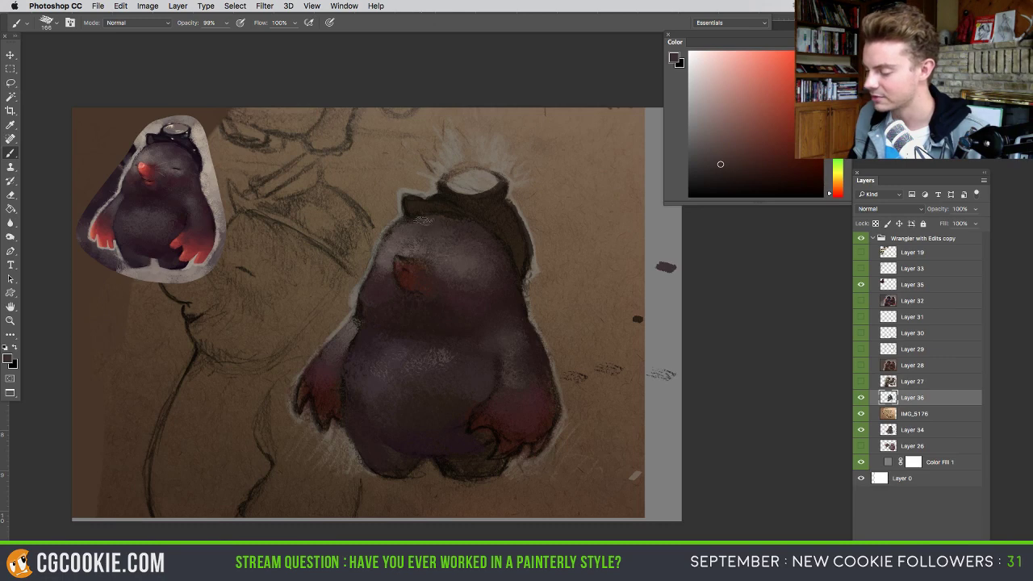
- Darken the edges of the head, left-hand cheek and neck with shadow tones sampled from the face
alt+click(499, 286)
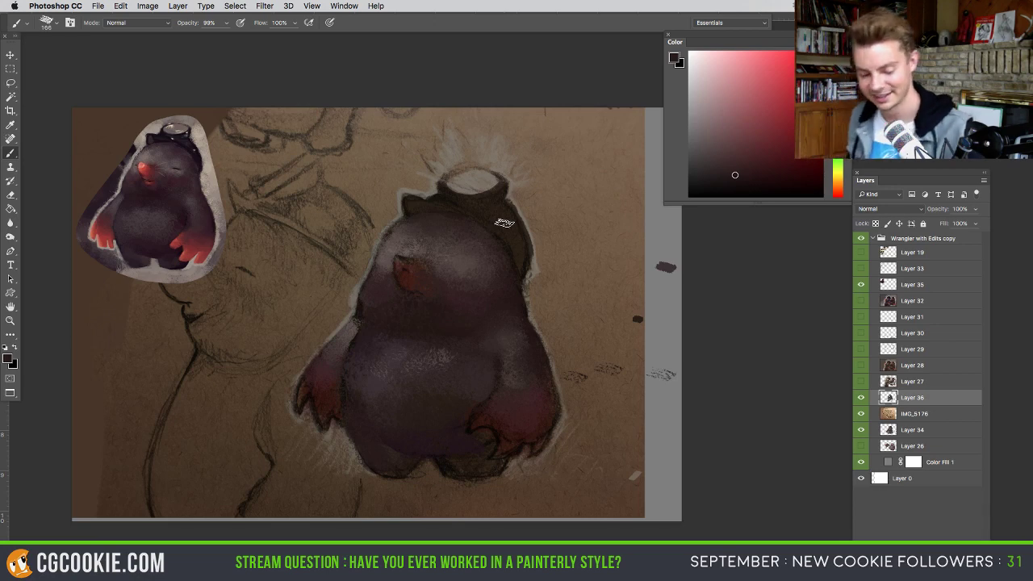
alt+click(387, 298)
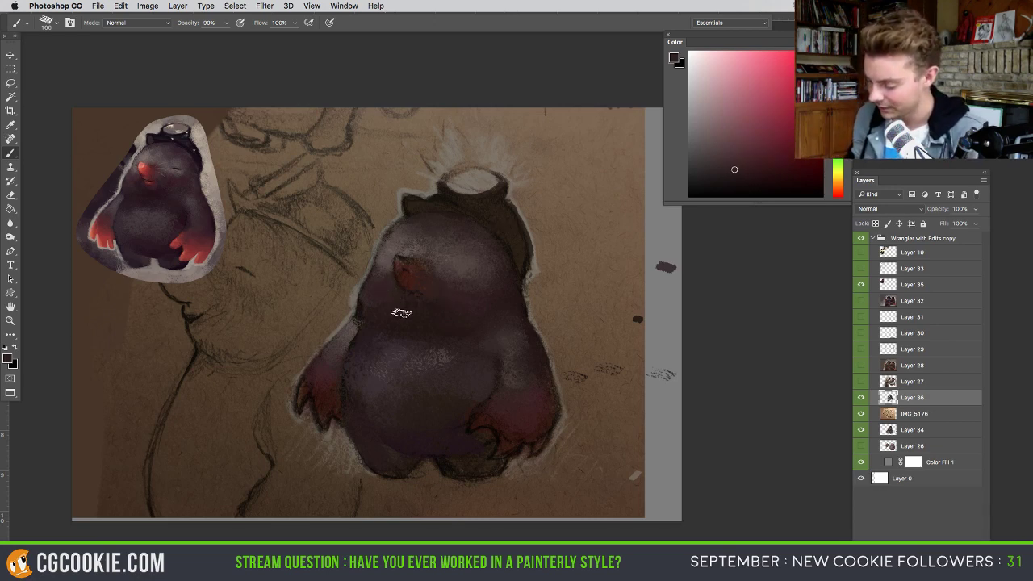
alt+click(371, 321)
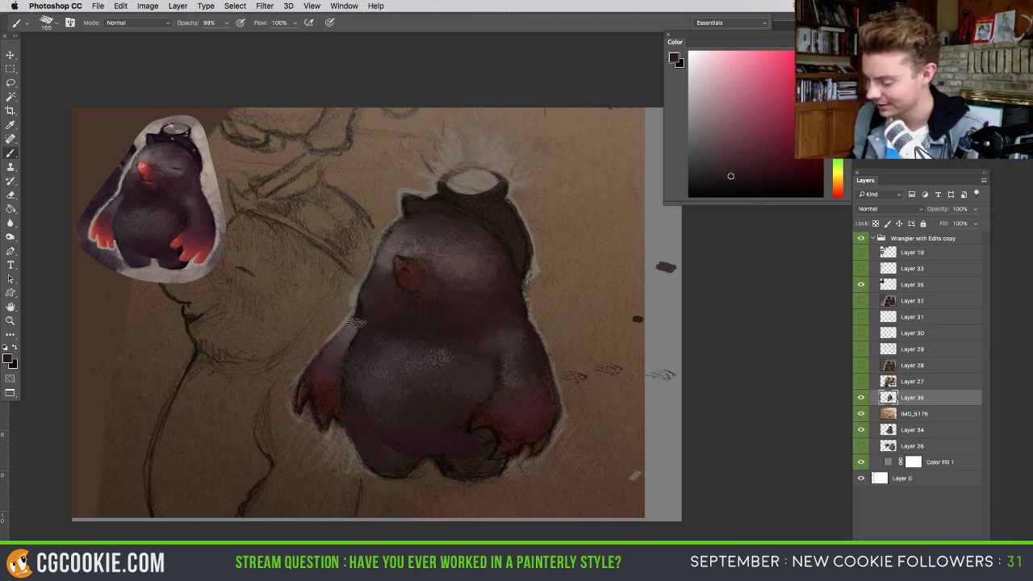
- Soften the upper belly highlight with sampled tones, and cover the legs with dark purple using a 230 px brush
alt+click(493, 347)
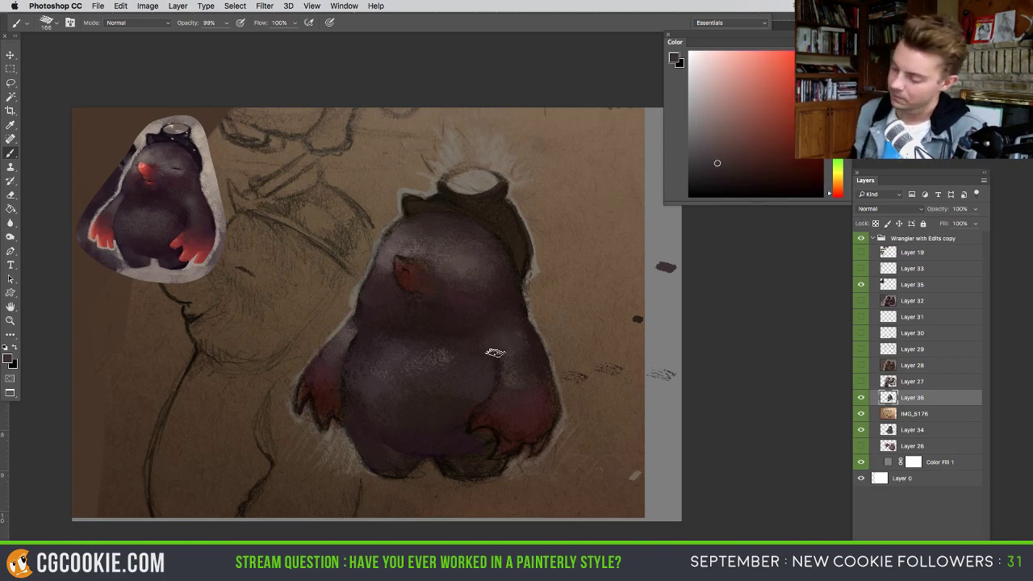
alt+click(463, 344)
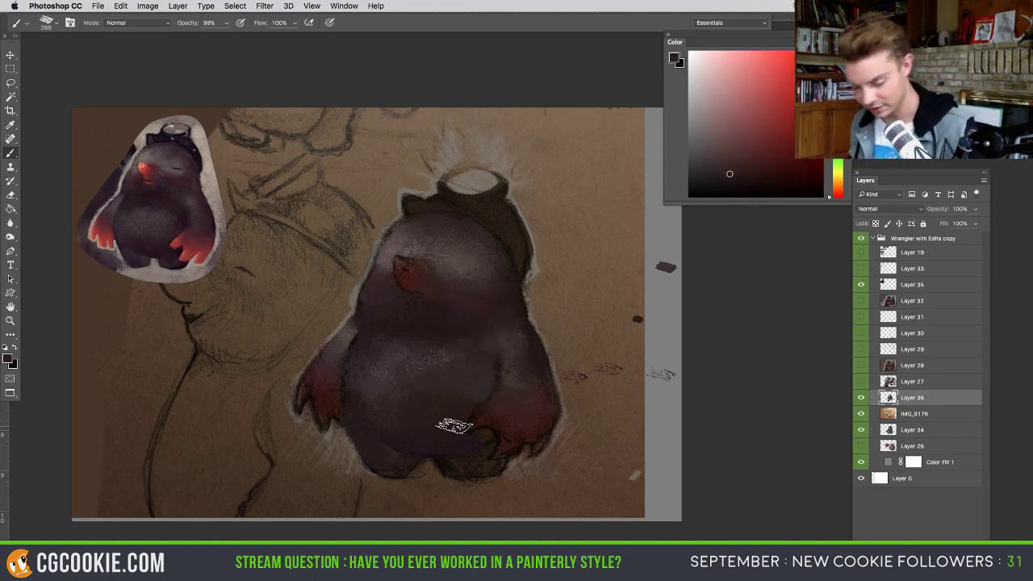
alt+click(463, 458)
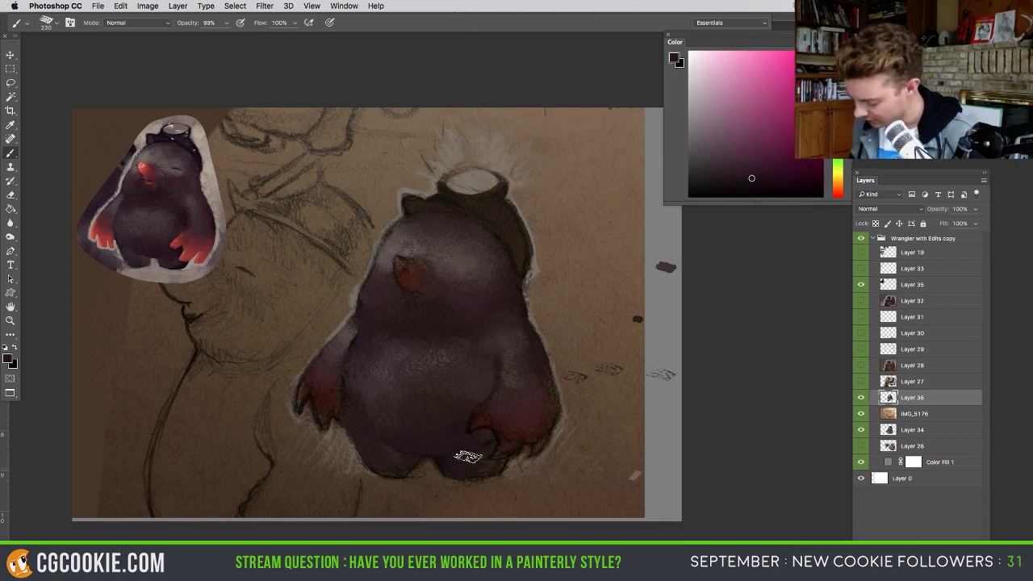
alt+click(171, 249)
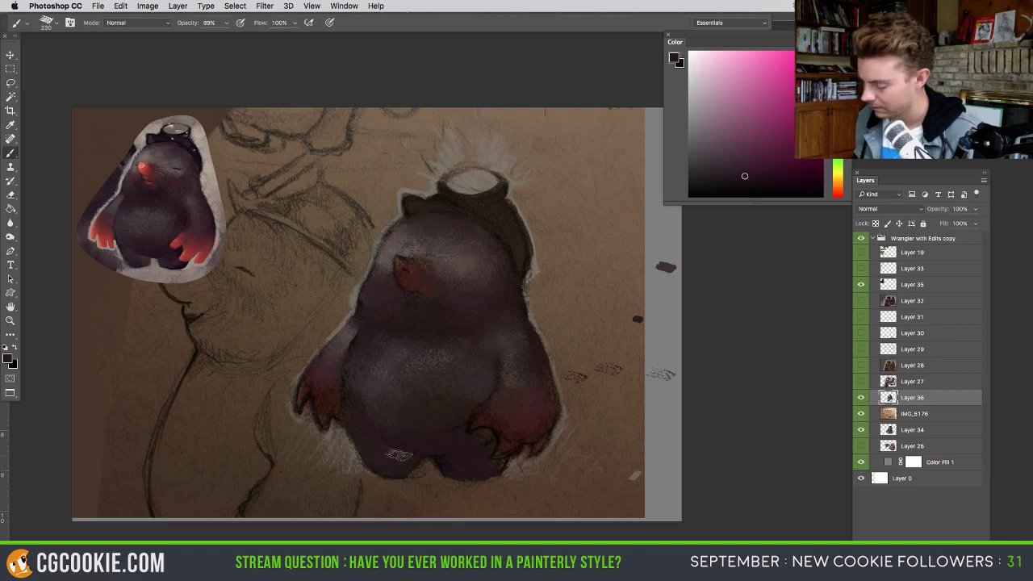
- Toggle the visibility of Layer 36 repeatedly to compare the painting with and without it
click(860, 397)
click(860, 397)
click(860, 398)
click(860, 398)
click(860, 398)
click(860, 397)
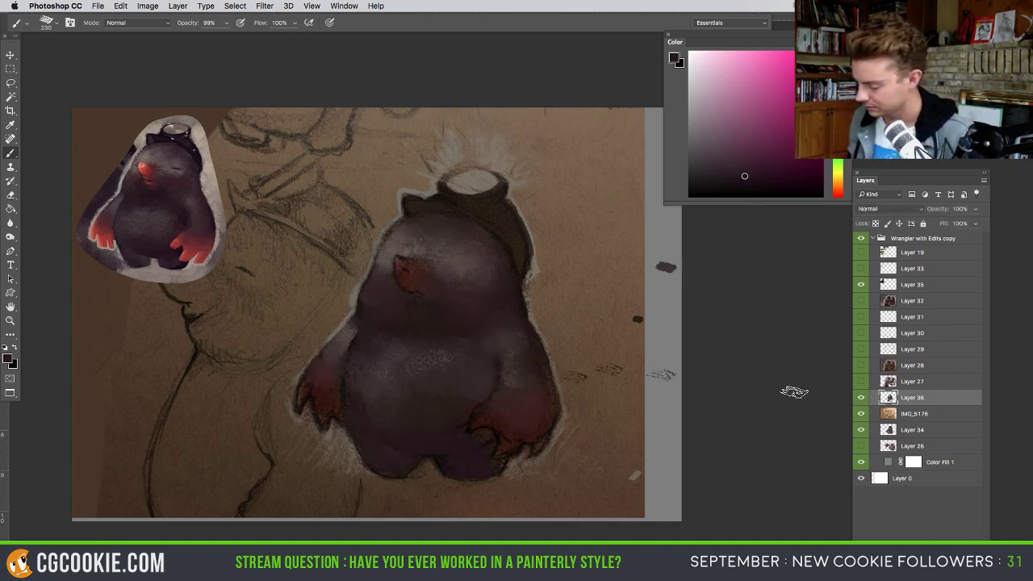
- Erase a few of the stray test marks beside the mole and add a new layer above Layer 36
key(e)
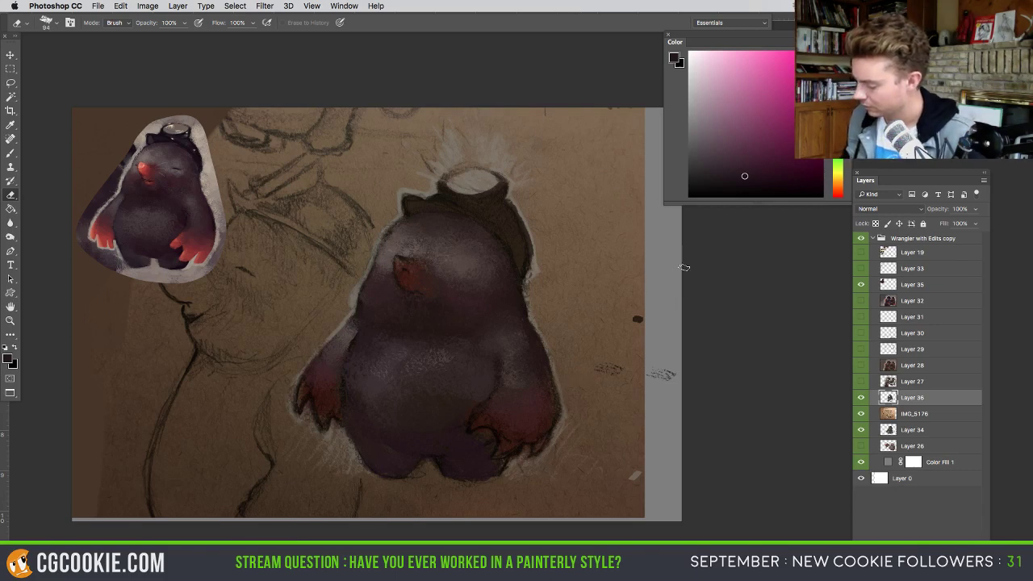
click(958, 530)
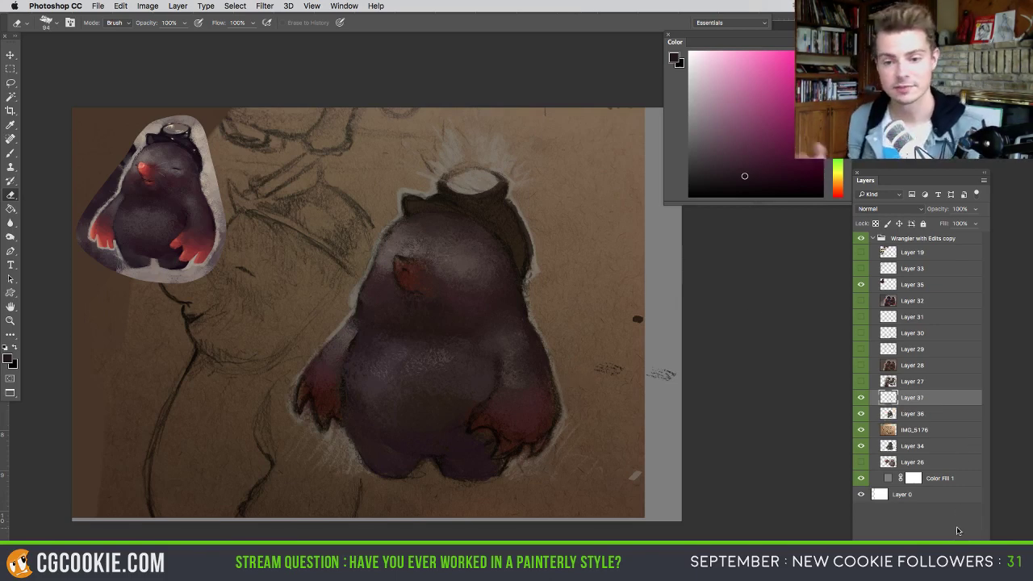
- Paint the mole's nose and the outer finger of the left-hand claw with bright red sampled from the reference's nose
key(b)
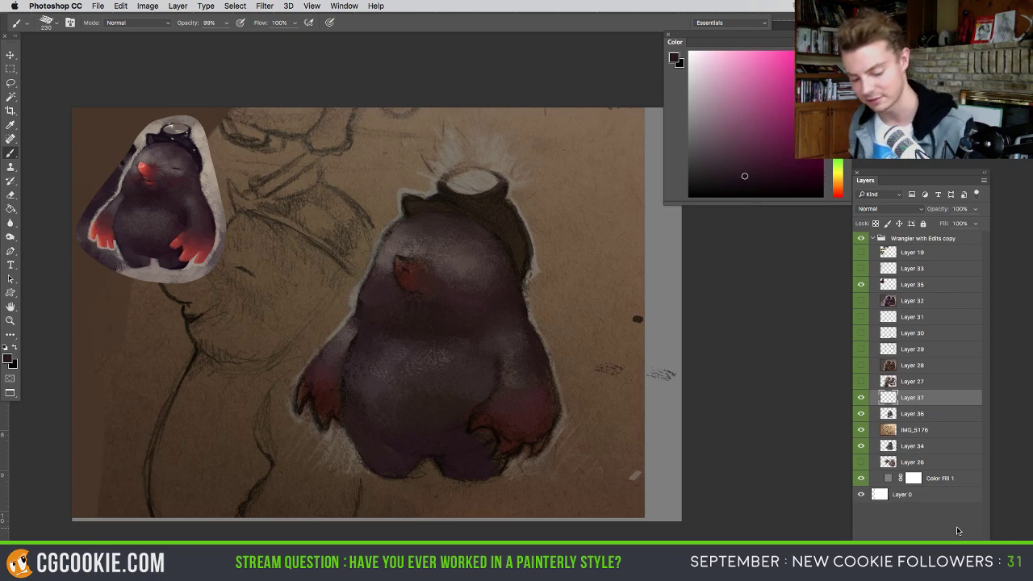
mouse_move(279, 171)
mouse_down()
mouse_move(337, 242)
mouse_move(295, 241)
mouse_move(336, 230)
mouse_move(344, 201)
mouse_up()
key(super+z)
alt+click(143, 167)
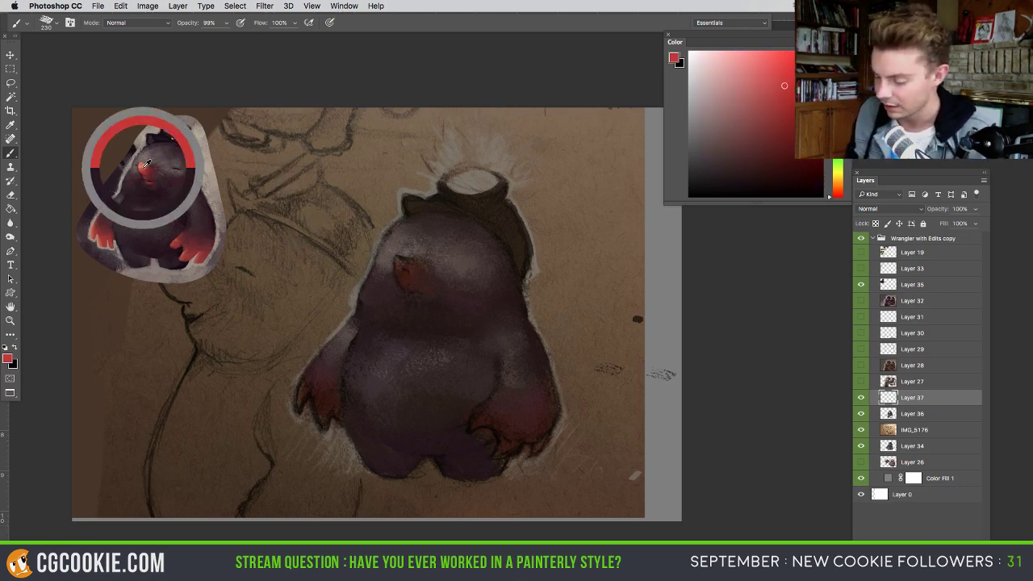
mouse_move(453, 294)
ctrl+alt+mouse_down()
mouse_move(432, 292)
mouse_move(398, 263)
mouse_move(421, 286)
ctrl+alt+mouse_up()
mouse_move(338, 395)
mouse_down()
mouse_move(314, 398)
mouse_move(299, 413)
mouse_move(313, 380)
mouse_up()
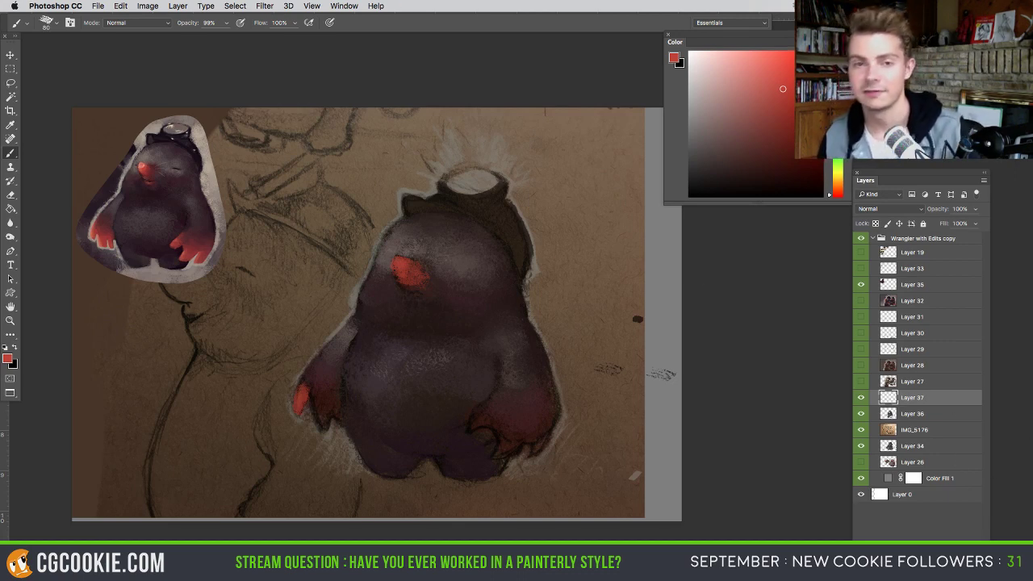
- Bring the photo of a mole emerging from soil into the painting as a reference
key(Tab)
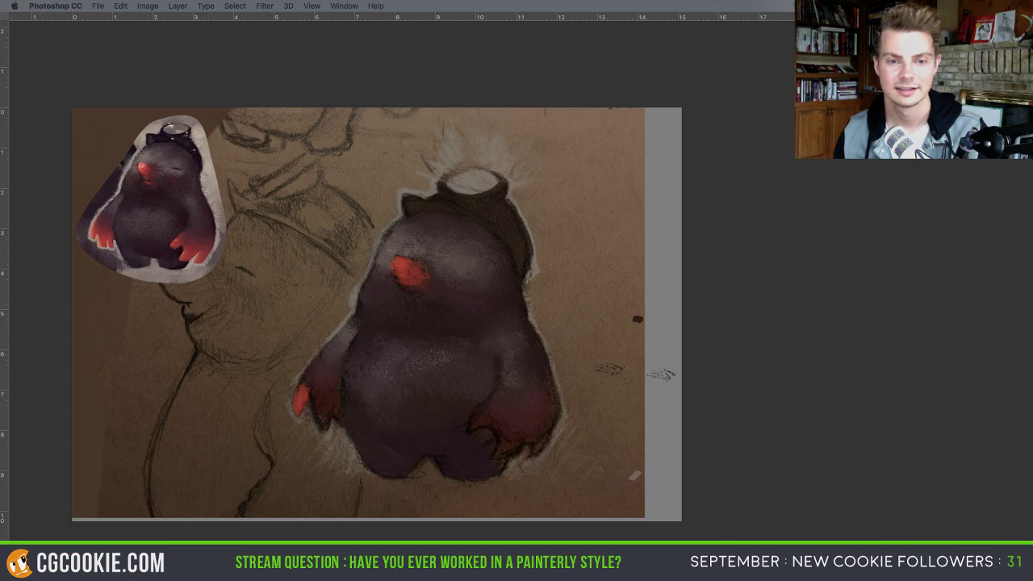
mouse_move(702, 11)
mouse_down()
mouse_move(360, 134)
mouse_move(282, 246)
mouse_move(313, 288)
mouse_move(288, 342)
mouse_up()
key(v)
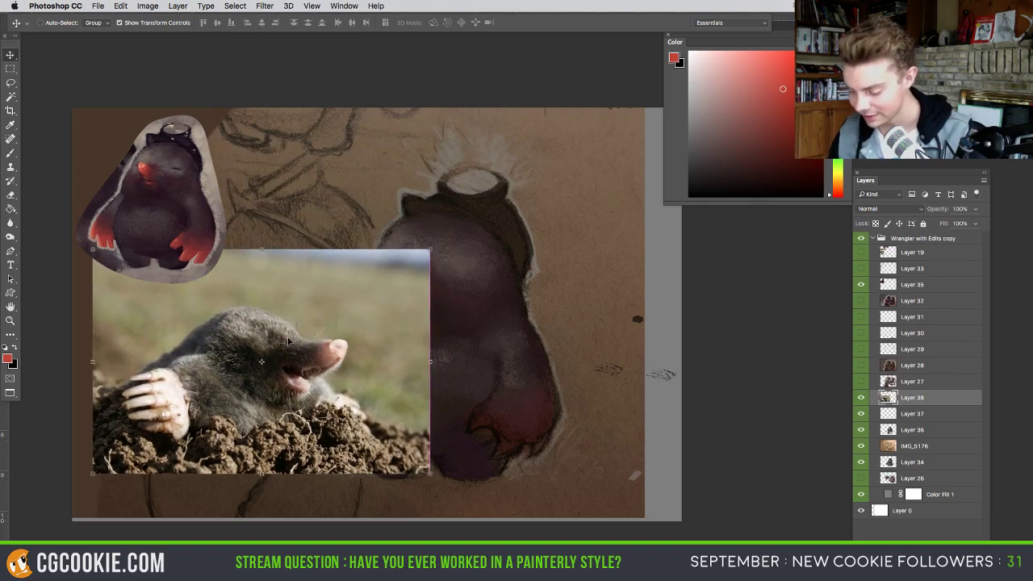
- Trim the edges of the soil mole photo with the Eraser and scale it down in the canvas's lower-left area
key(e)
drag(415, 230, 412, 297)
drag(420, 393, 407, 481)
mouse_move(422, 258)
mouse_down()
mouse_move(71, 217)
mouse_move(439, 270)
mouse_up()
drag(81, 251, 46, 492)
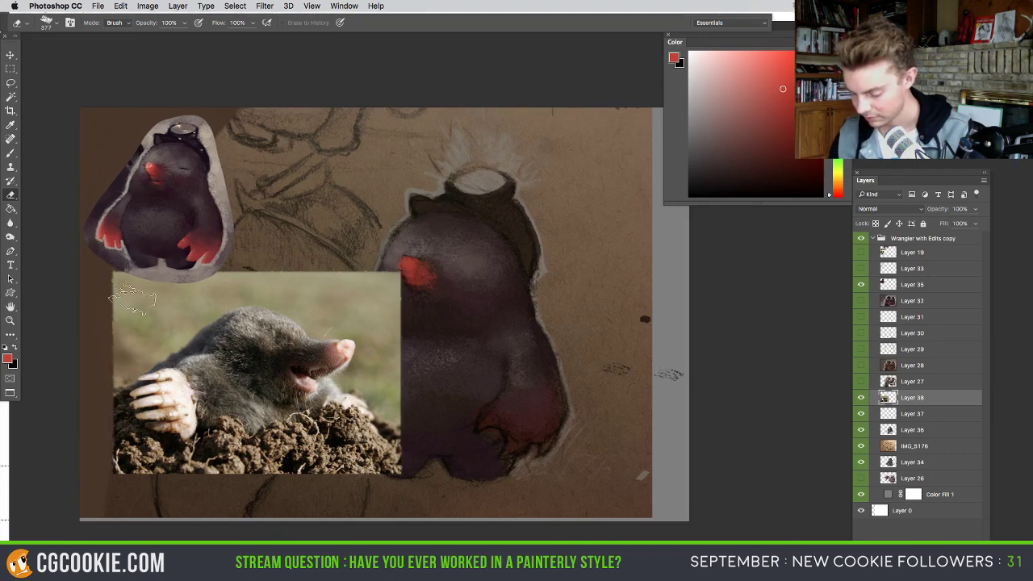
click(10, 55)
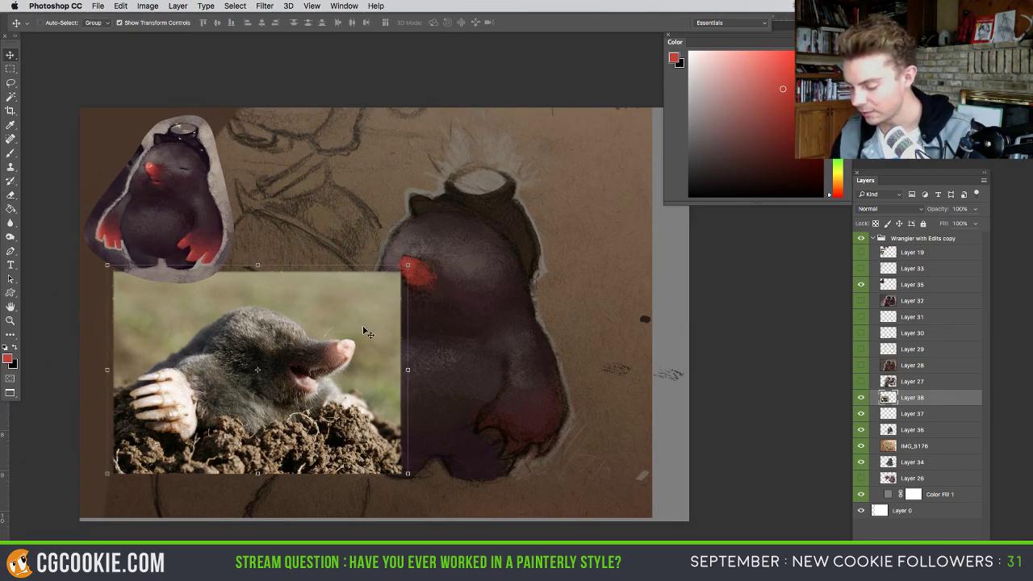
drag(408, 265, 349, 307)
key(Return)
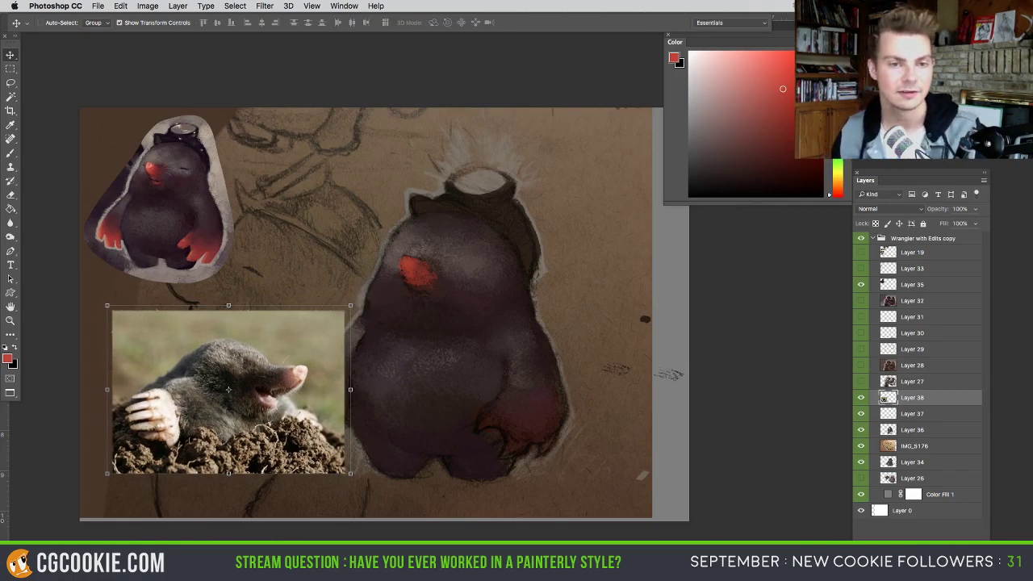
- Bring in a second reference photo showing a mole in grass
key(Tab)
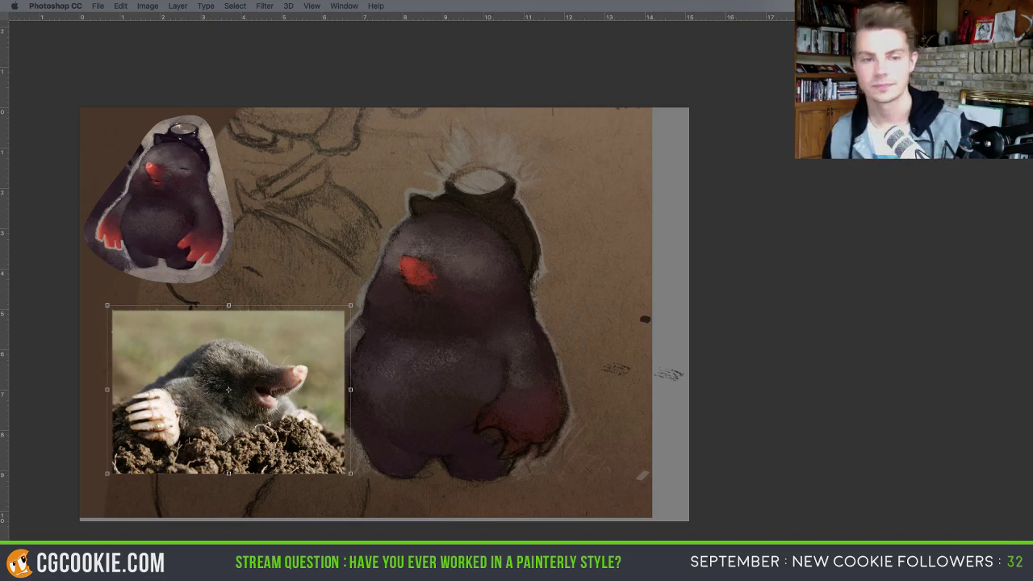
drag(2, 371, 669, 377)
key(ctrl+t)
key(super+z)
drag(374, 216, 672, 388)
key(Return)
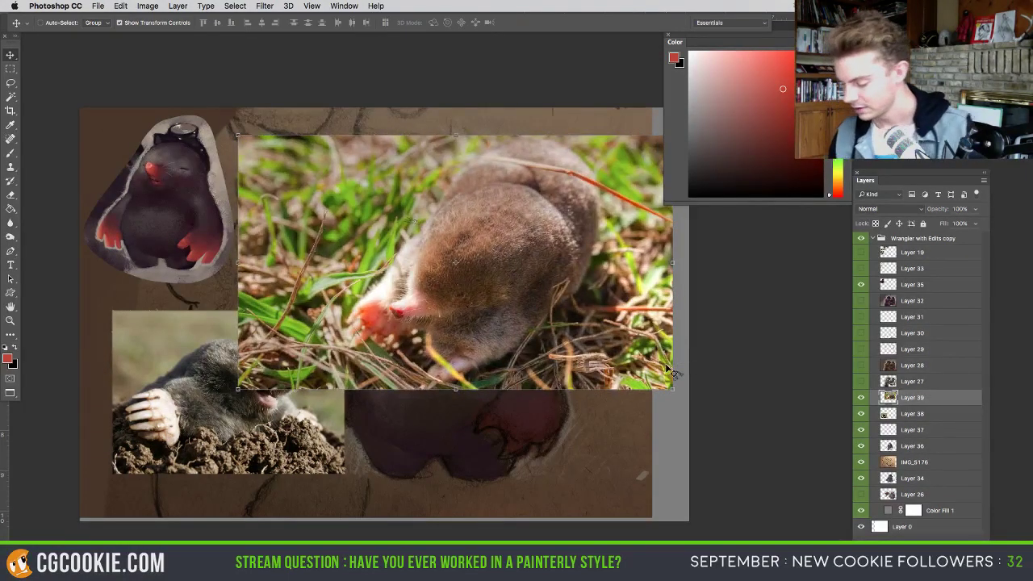
key(b)
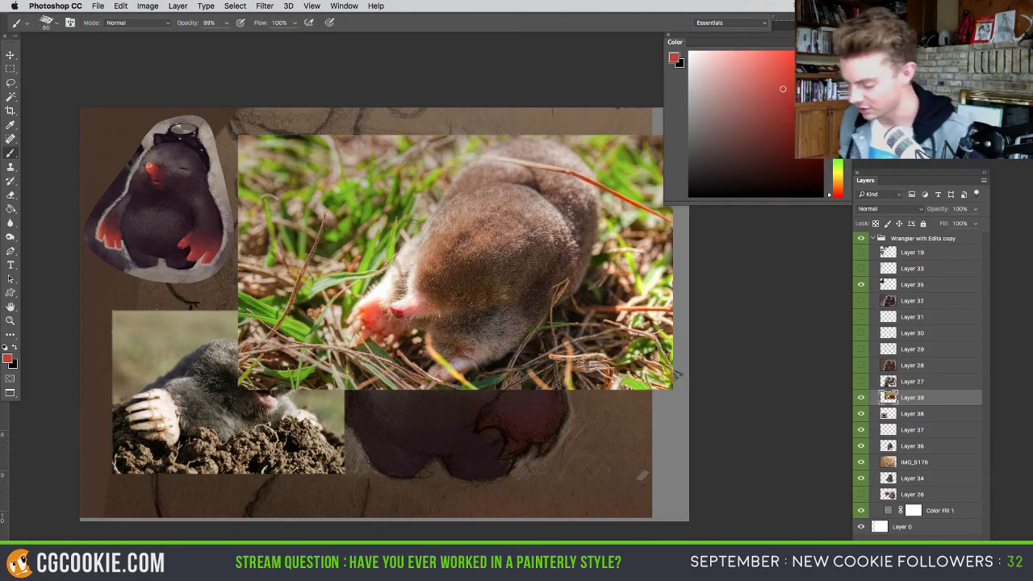
drag(398, 352, 395, 355)
key(ctrl+z)
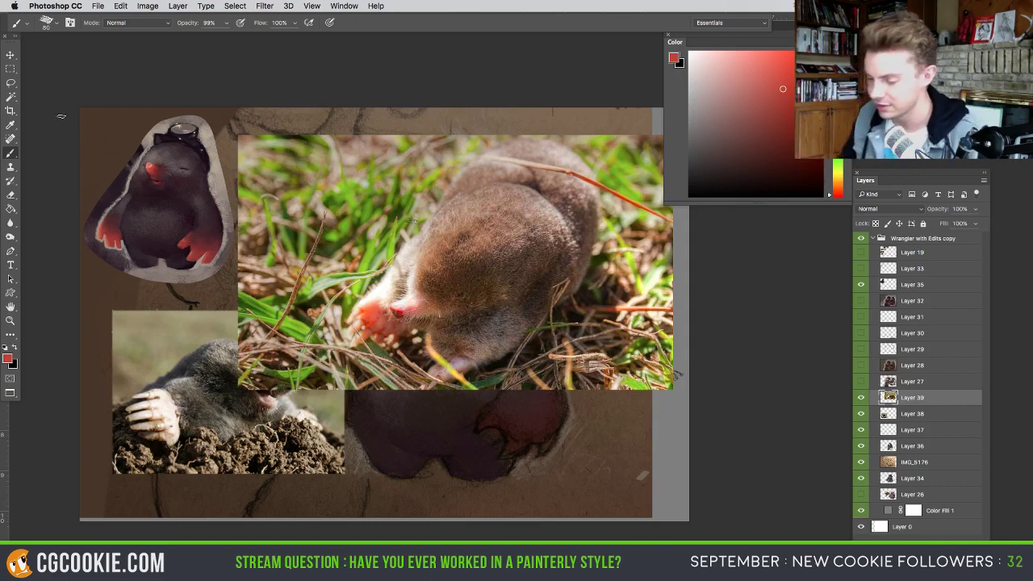
- Scale the grass mole photo to about 23% and place it over the lower corner of the soil photo
key(v)
drag(632, 167, 282, 343)
drag(282, 385, 307, 475)
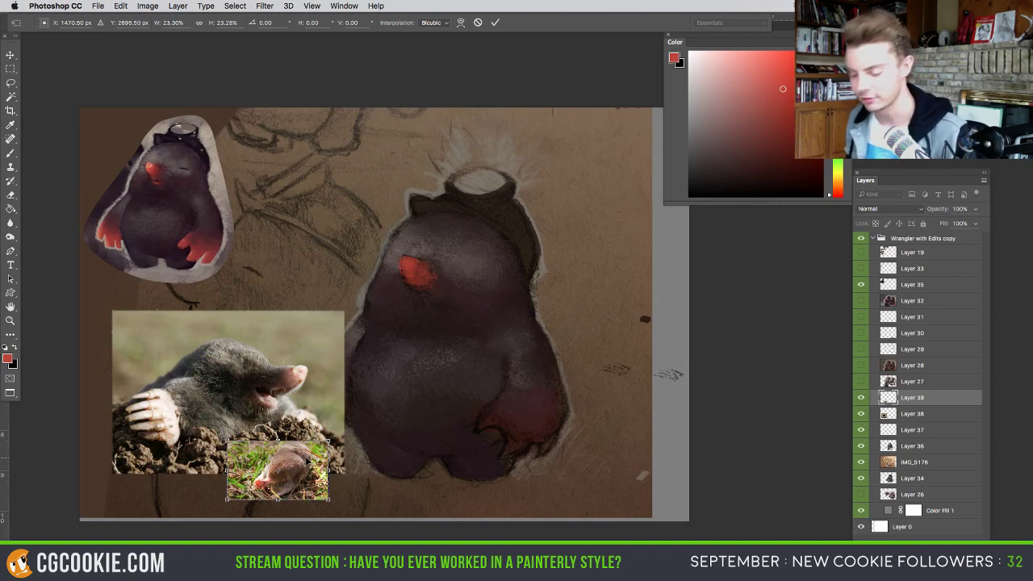
key(Return)
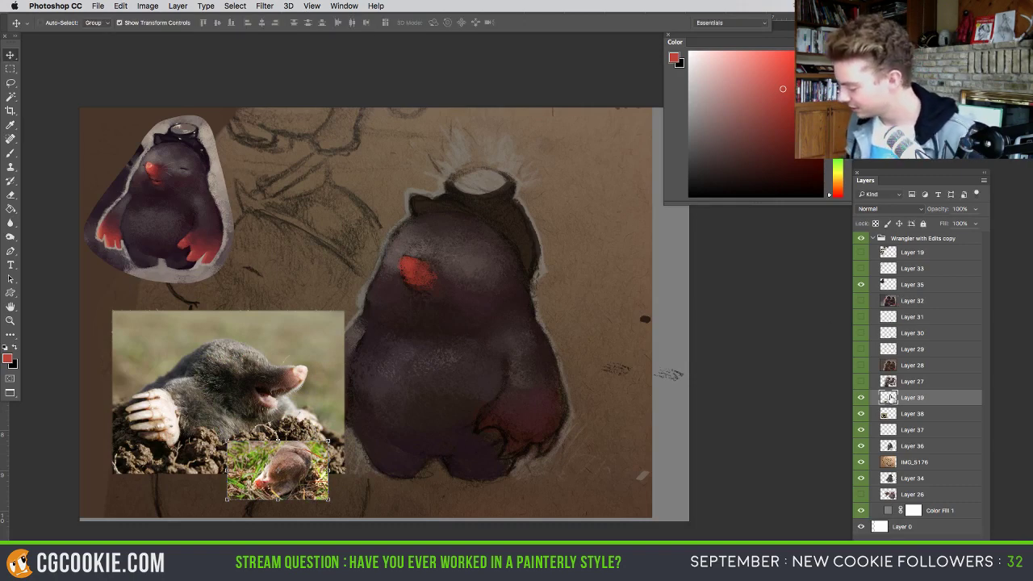
- Shrink the soil mole photo on Layer 38 further and reposition it beside the grass photo
click(862, 413)
drag(350, 305, 299, 339)
drag(261, 412, 239, 426)
key(Return)
- Check Layer 37 by toggling its visibility and make it the active layer for brush painting
key(ctrl+plus)
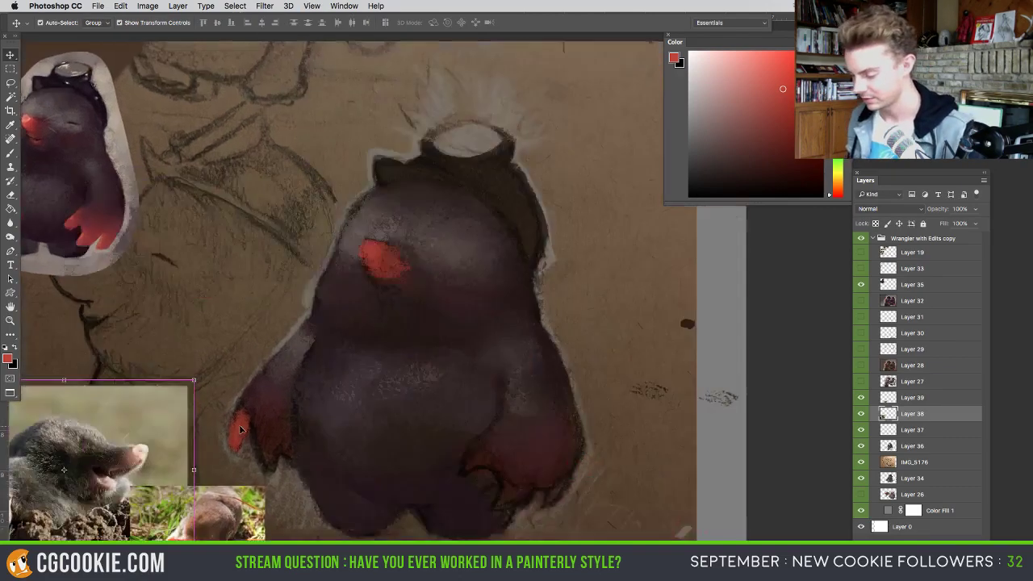
mouse_move(472, 388)
mouse_down()
mouse_move(559, 377)
mouse_move(509, 336)
mouse_up()
key(b)
click(860, 430)
click(860, 431)
click(888, 430)
- Blend the base of the nose into the face with red tones sampled from the nose and its edge
alt+click(491, 240)
mouse_move(490, 242)
mouse_down()
mouse_move(502, 244)
mouse_move(501, 222)
mouse_move(494, 242)
mouse_up()
alt+click(489, 234)
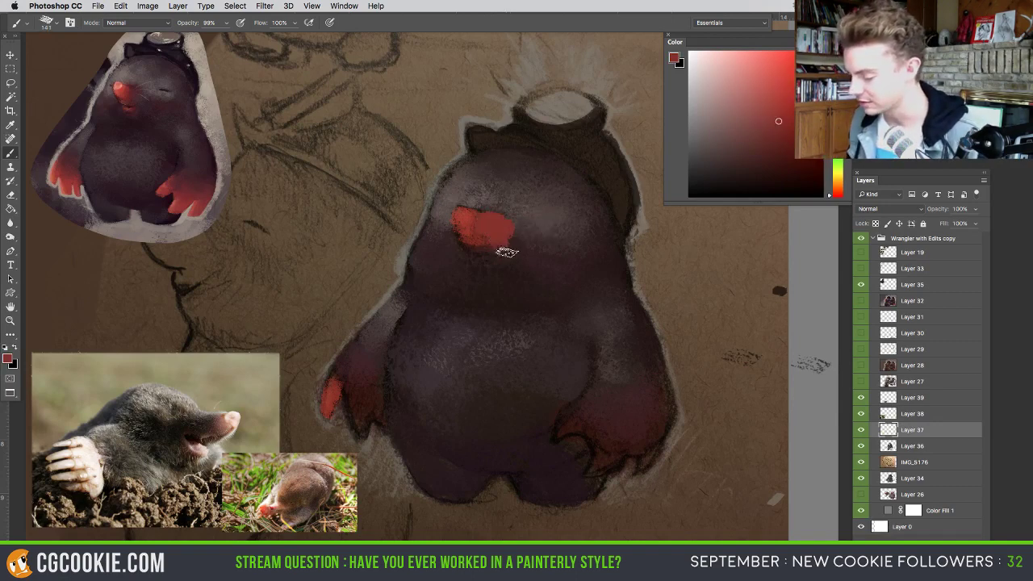
key(super+z)
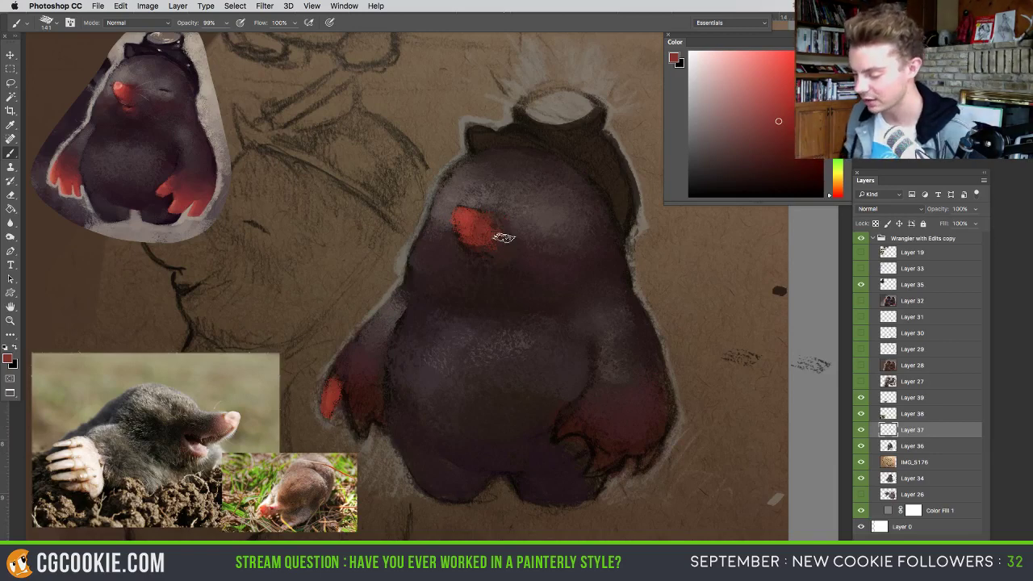
alt+click(497, 222)
mouse_move(489, 217)
mouse_down()
mouse_move(473, 240)
mouse_move(484, 213)
mouse_move(497, 233)
mouse_move(484, 243)
mouse_move(468, 235)
mouse_move(482, 213)
mouse_move(459, 223)
mouse_up()
alt+click(465, 213)
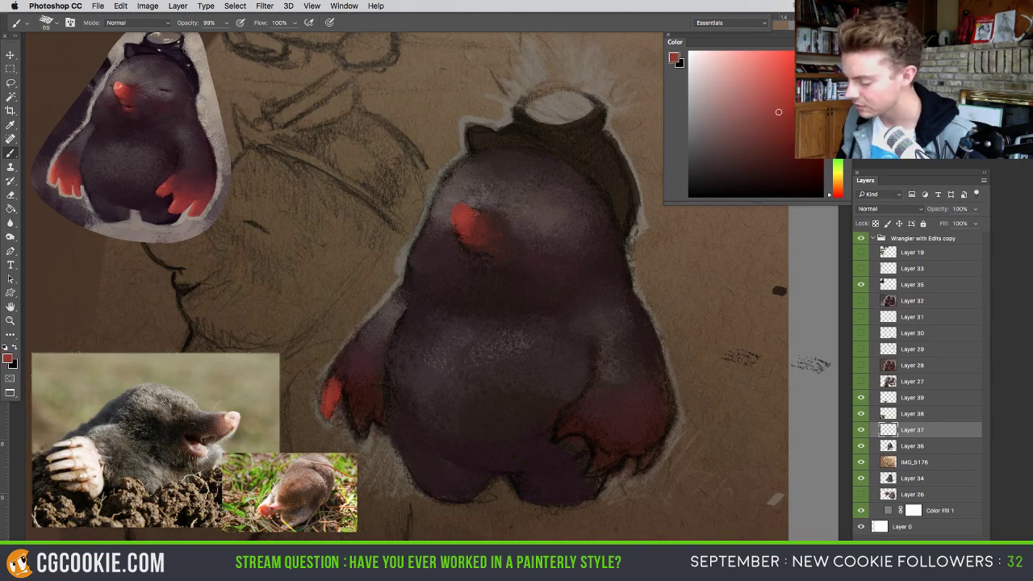
- Soften the nose's upper edge and inner side with dark red and purple tones sampled around it
alt+click(484, 213)
alt+click(483, 213)
alt+click(476, 213)
drag(474, 213, 489, 212)
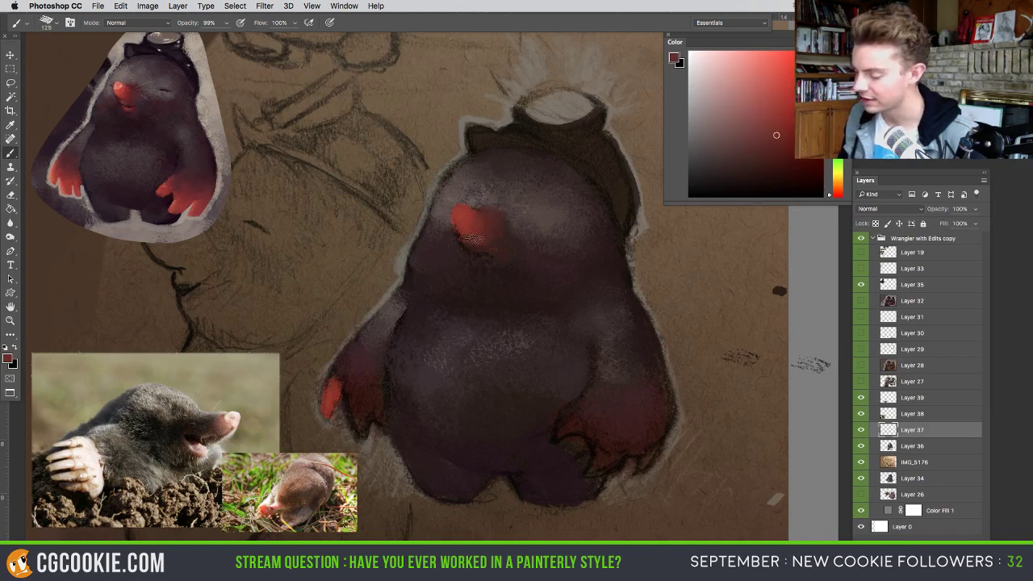
alt+click(500, 238)
drag(494, 235, 502, 235)
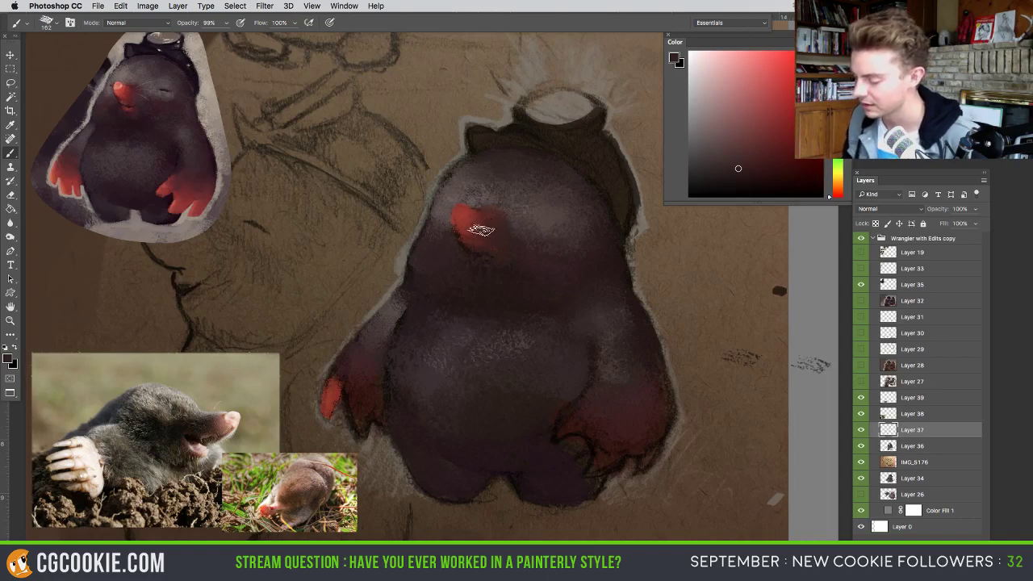
drag(484, 214, 474, 219)
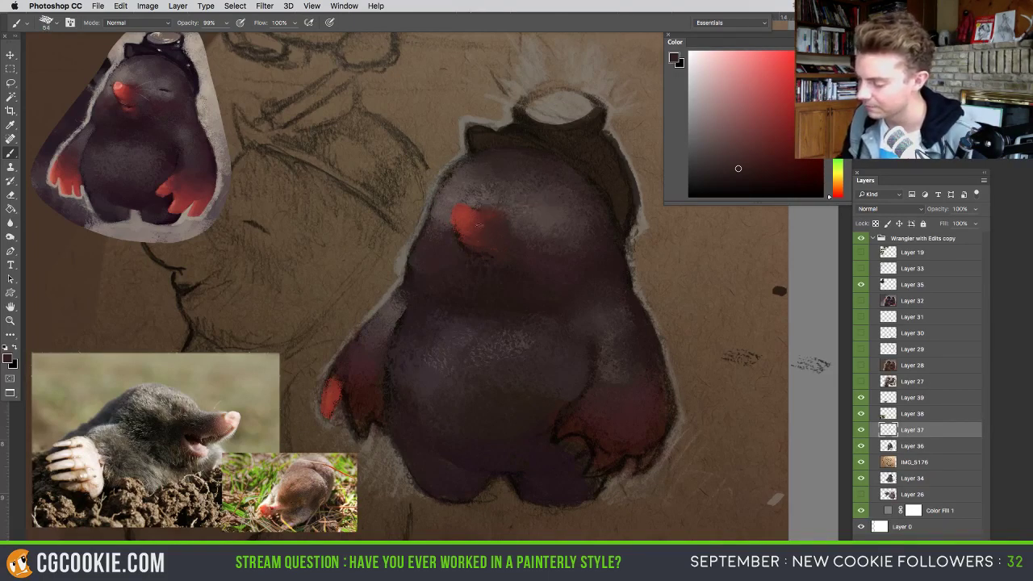
- Paint a light pink highlight on the nose tip using a tone sampled from the reference's nose
alt+click(119, 84)
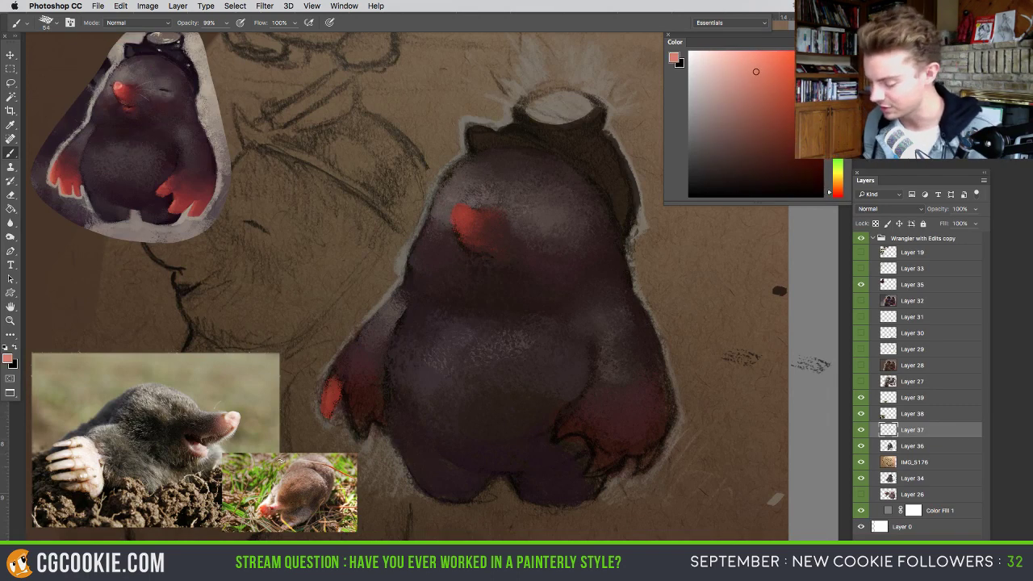
drag(462, 208, 458, 208)
- Sketch a pink sun with rays and an arrow pointing toward the mole to show the light direction
mouse_move(329, 87)
mouse_down()
mouse_move(385, 152)
mouse_move(374, 118)
mouse_up()
drag(284, 45, 282, 49)
drag(288, 87, 287, 96)
drag(300, 74, 327, 60)
drag(313, 45, 321, 38)
drag(263, 64, 251, 64)
drag(263, 83, 256, 88)
mouse_move(284, 45)
mouse_down()
mouse_move(288, 64)
mouse_move(300, 47)
mouse_up()
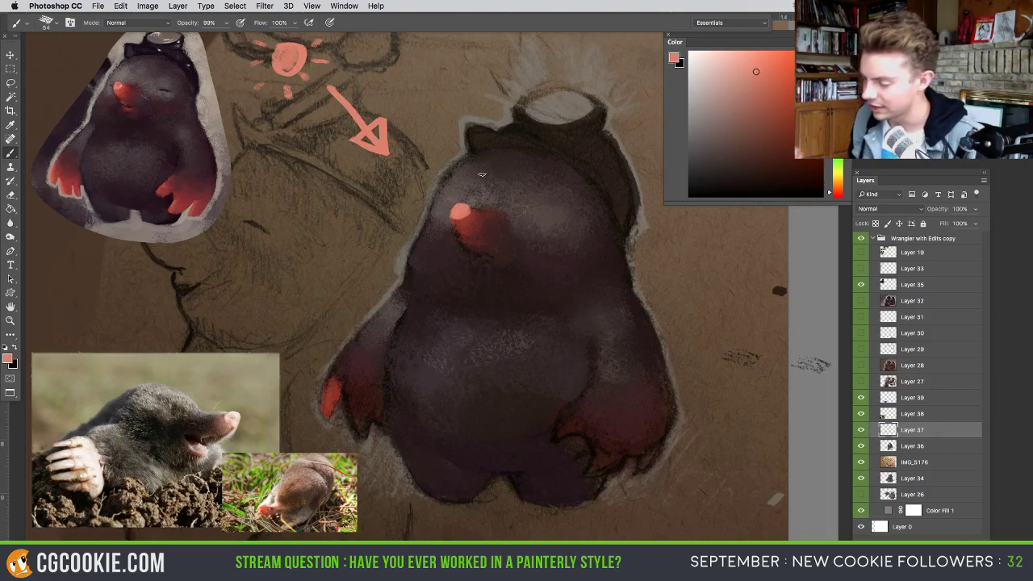
- Shape the nose tip with a darker red detail and blend its highlight down using sampled pinks and reds
alt+click(461, 208)
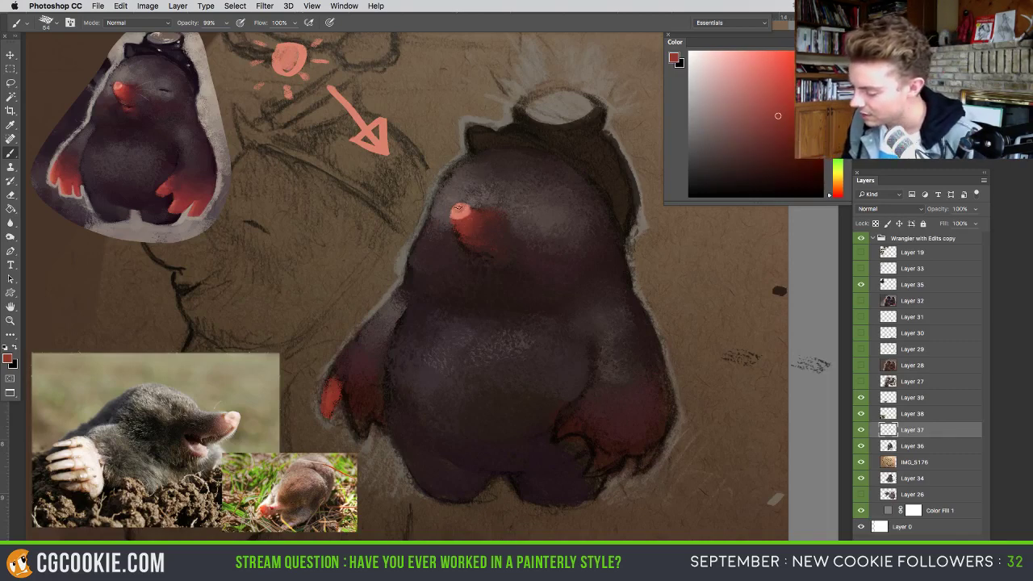
alt+click(456, 209)
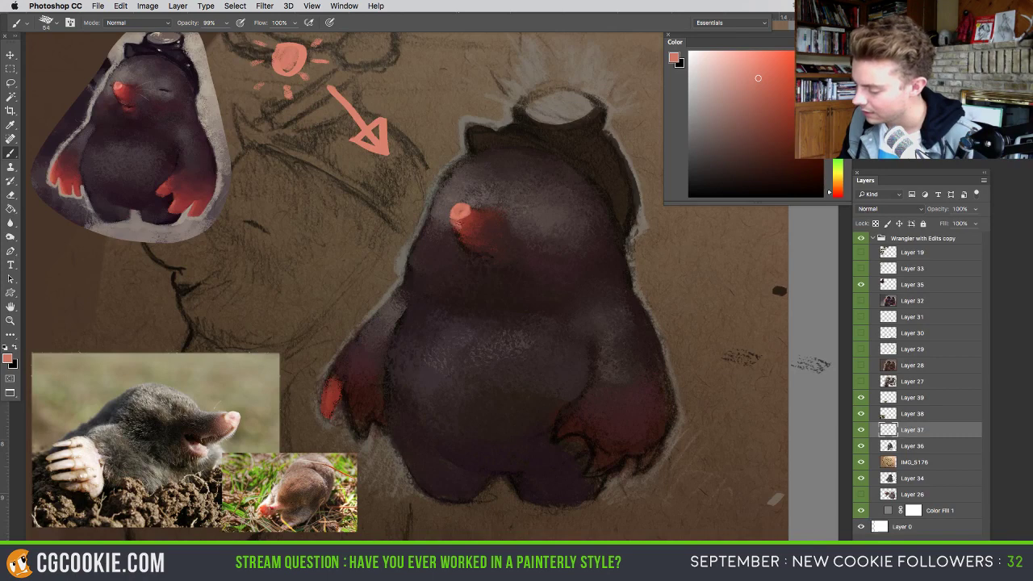
drag(462, 233, 468, 223)
alt+click(462, 215)
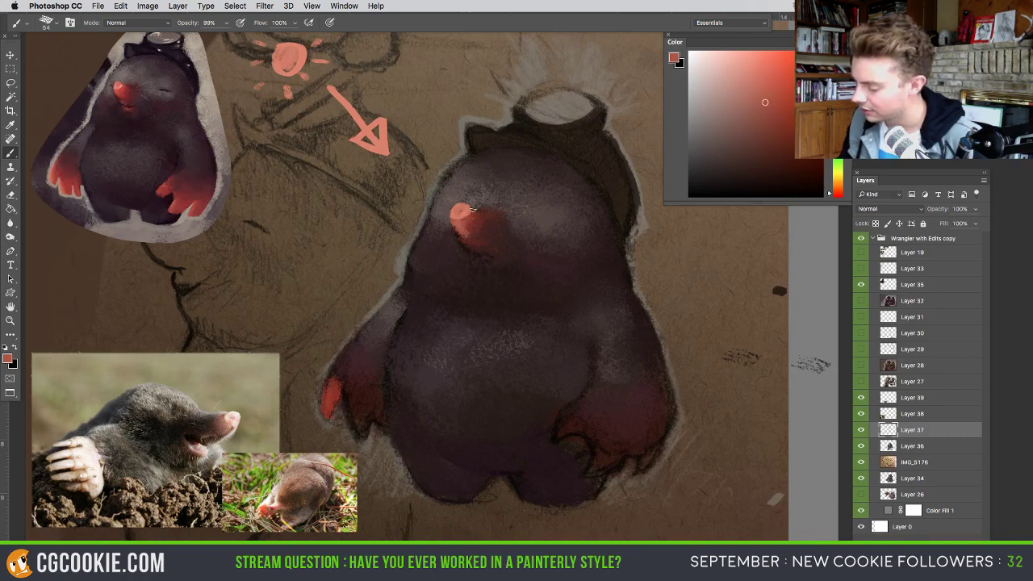
alt+click(464, 219)
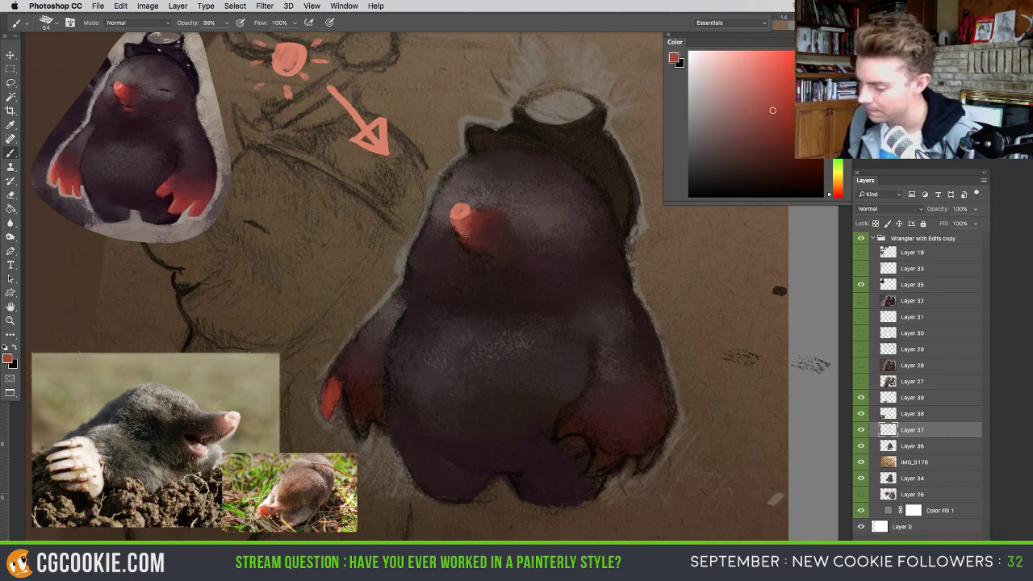
alt+click(453, 216)
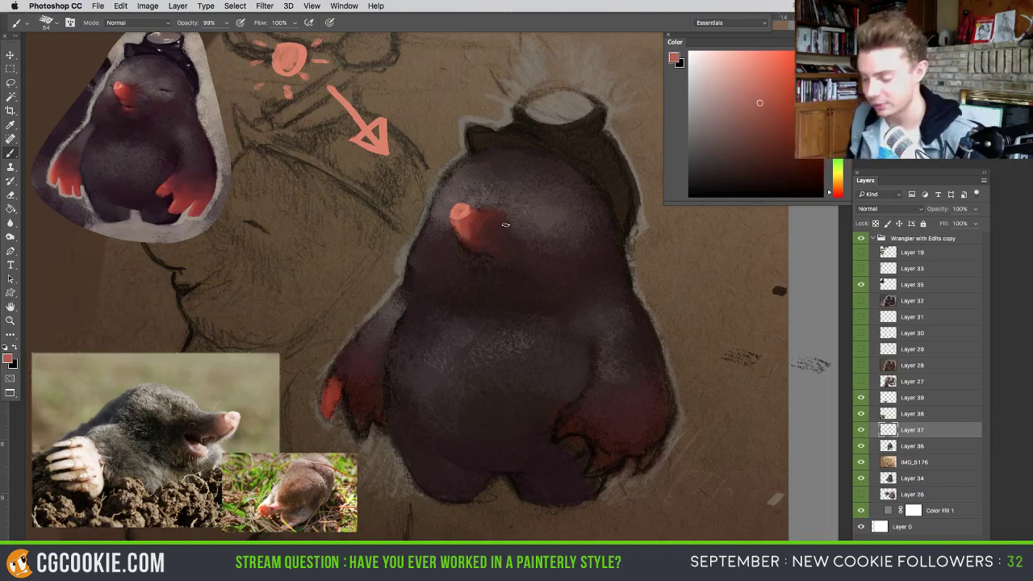
- Blend the underside and inner side of the mole's nose using reds sampled from the nose
click(792, 83)
drag(835, 191, 839, 199)
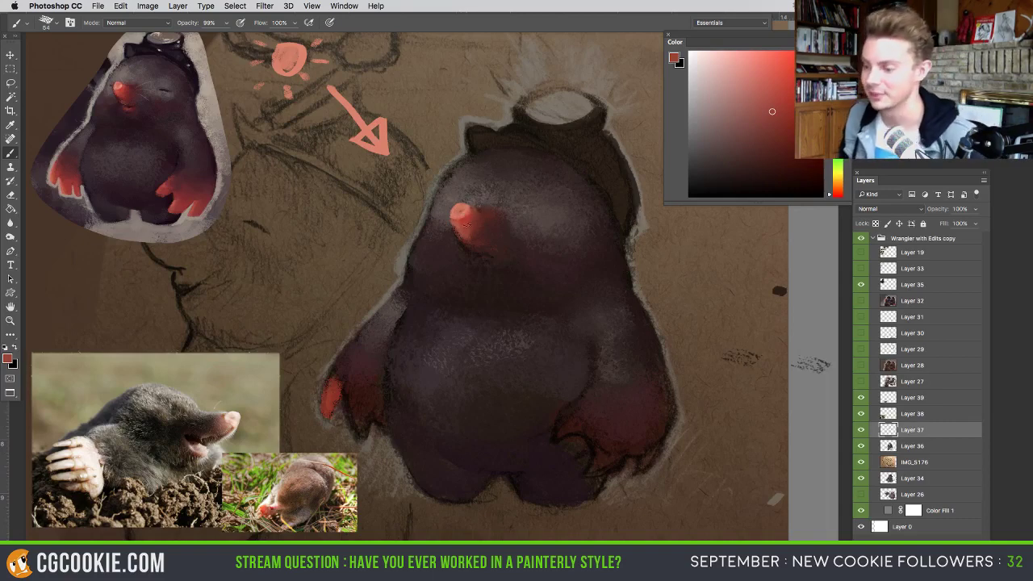
alt+click(478, 227)
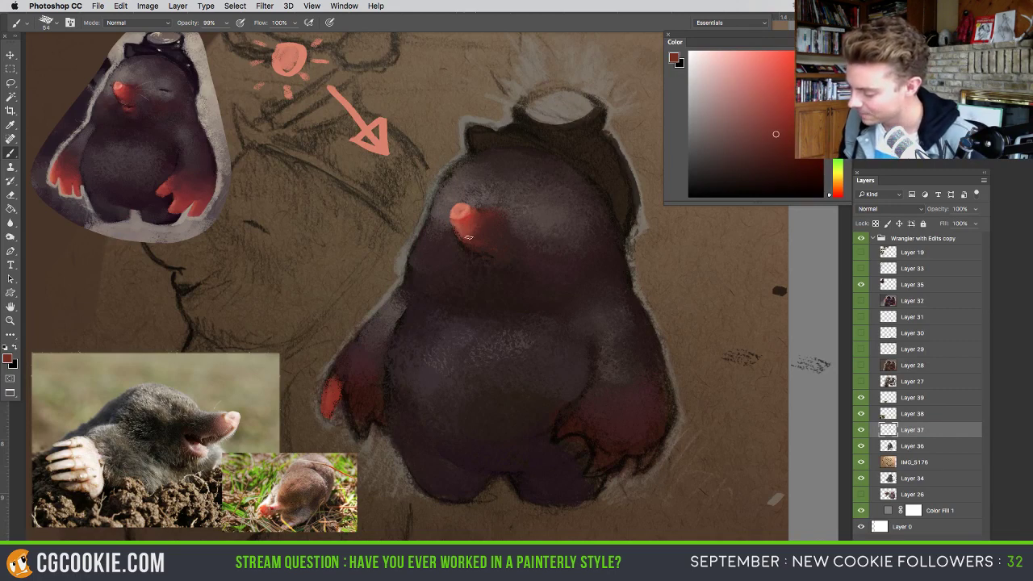
alt+click(467, 228)
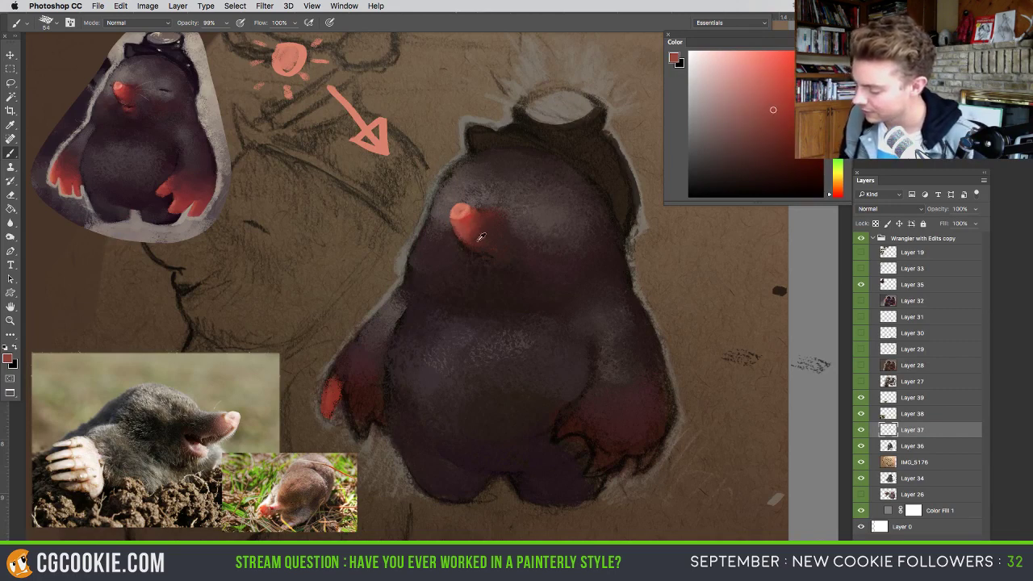
mouse_move(463, 236)
mouse_down()
mouse_move(479, 235)
mouse_move(476, 245)
mouse_move(487, 229)
mouse_up()
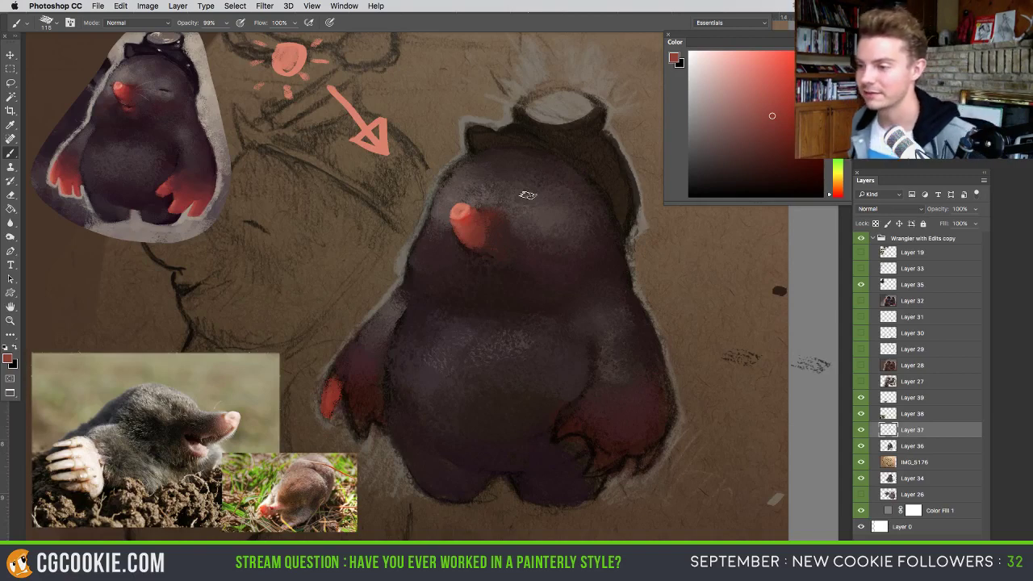
alt+click(496, 228)
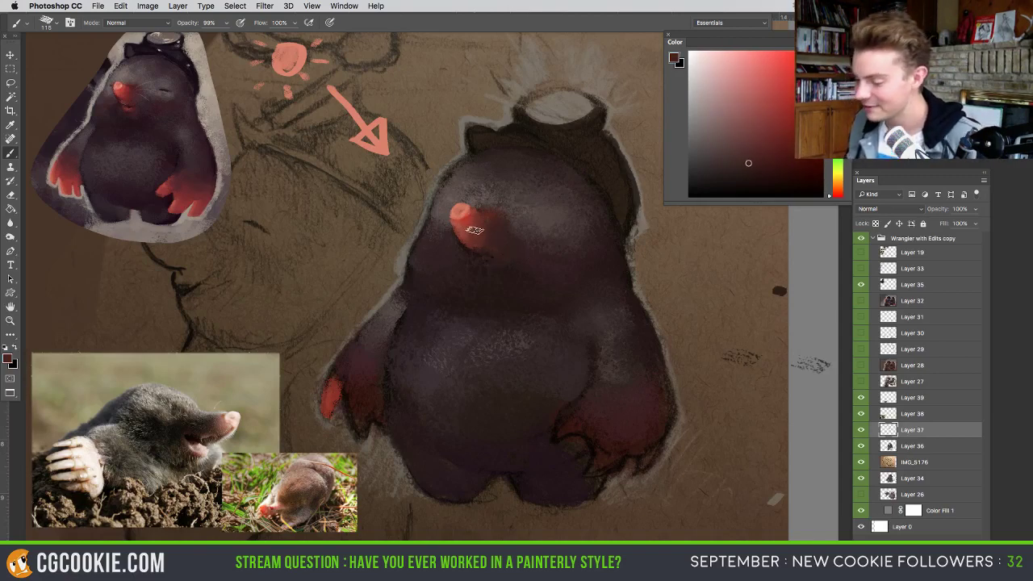
- Paint a small red lower lip beneath the nose and soften its edges with sampled dark purple tones
alt+click(476, 222)
drag(486, 250, 479, 256)
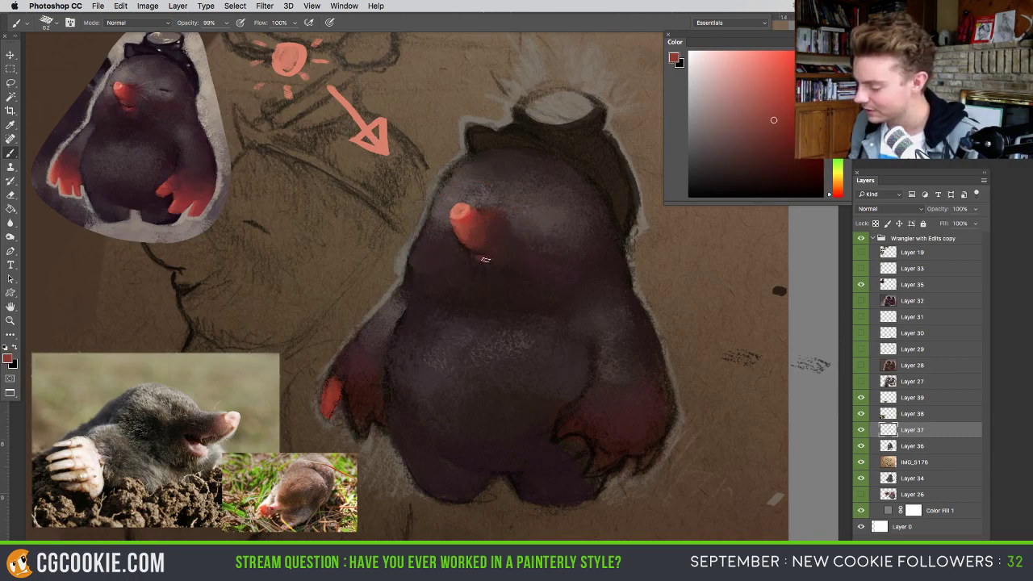
drag(477, 259, 496, 260)
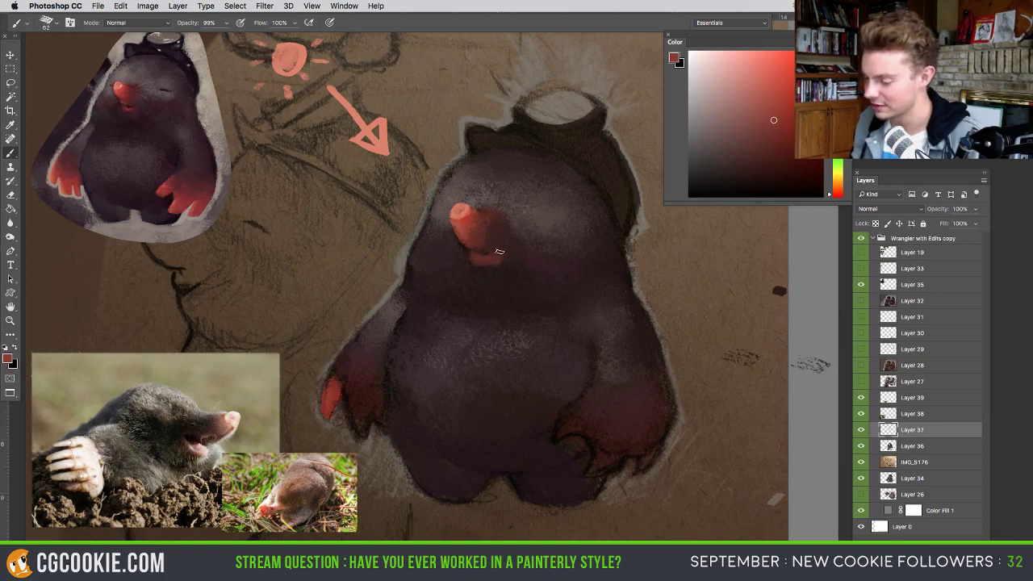
alt+click(499, 262)
drag(493, 261, 473, 258)
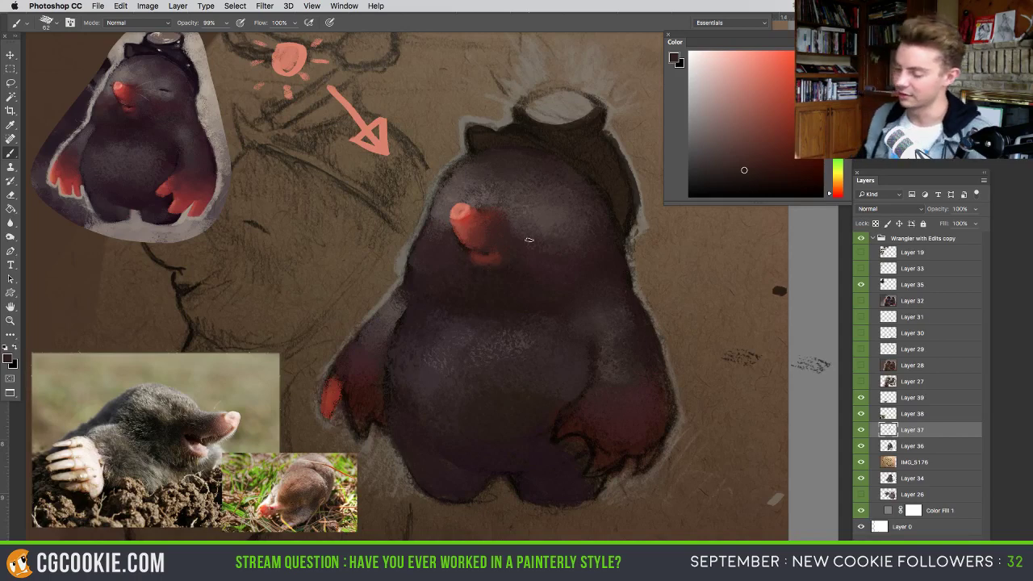
alt+click(495, 249)
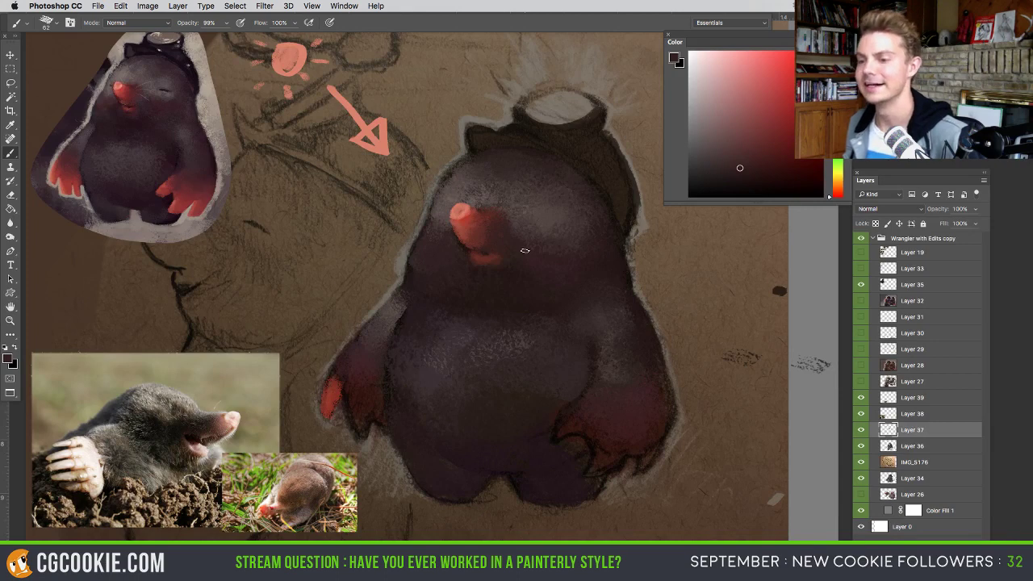
drag(284, 273, 227, 348)
key(super+z)
drag(284, 255, 243, 338)
mouse_move(243, 337)
mouse_down()
mouse_move(265, 315)
mouse_move(240, 306)
mouse_up()
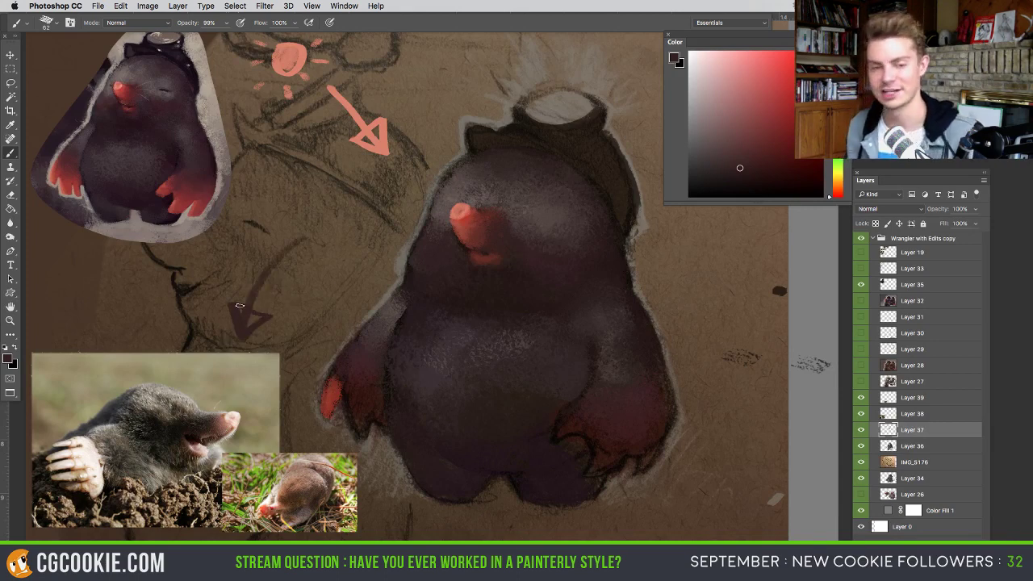
key(super+z)
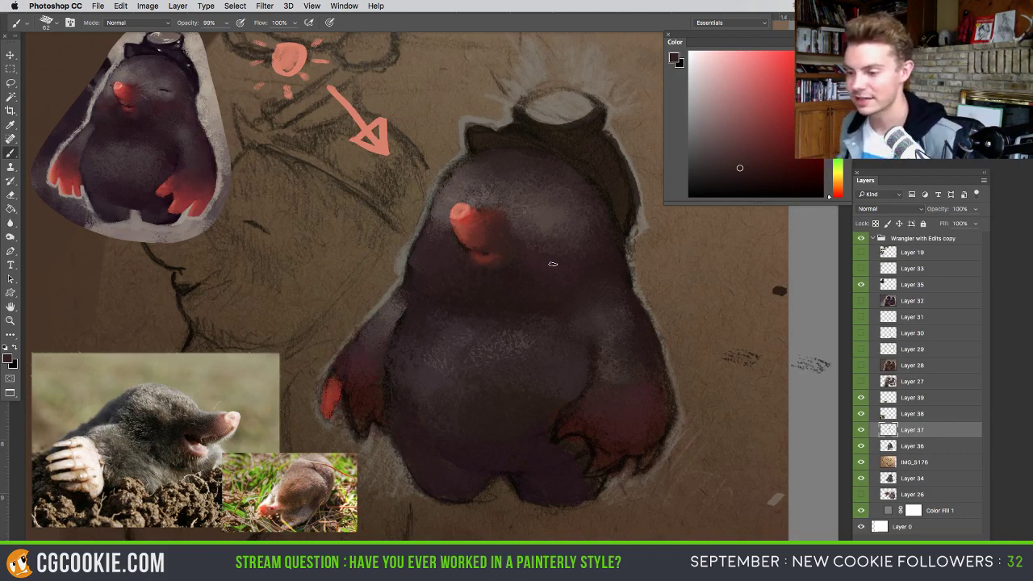
- Refine the lower lip by softening its edge with sampled dark purple and adding a pink sampled from the nose tip
alt+click(505, 254)
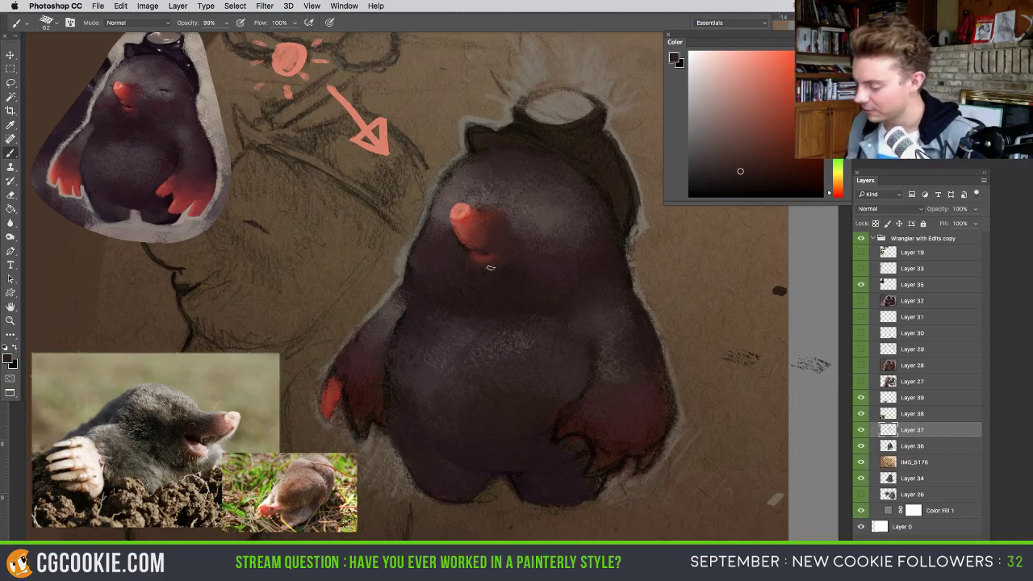
alt+click(462, 216)
drag(477, 247, 472, 248)
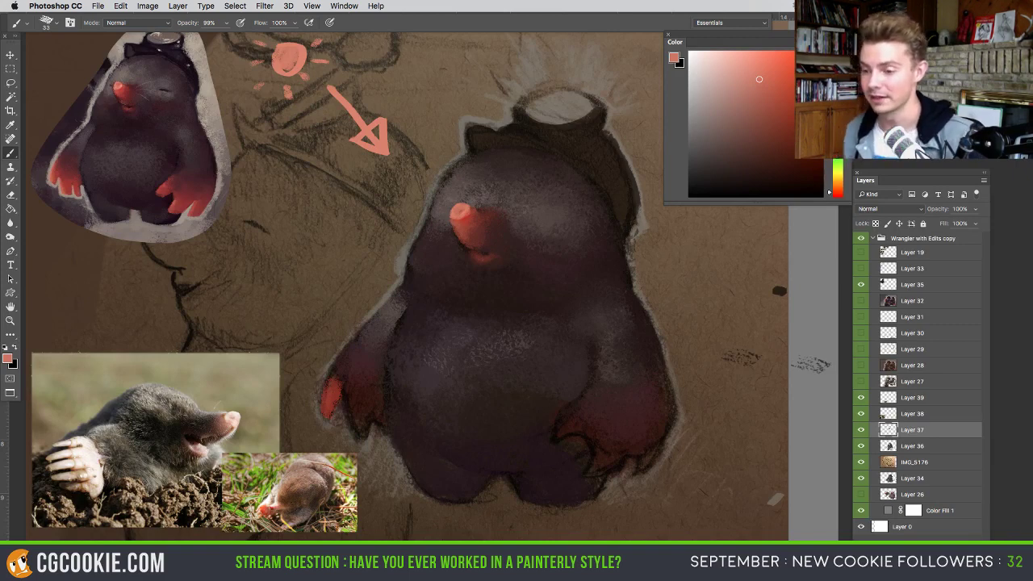
alt+click(478, 257)
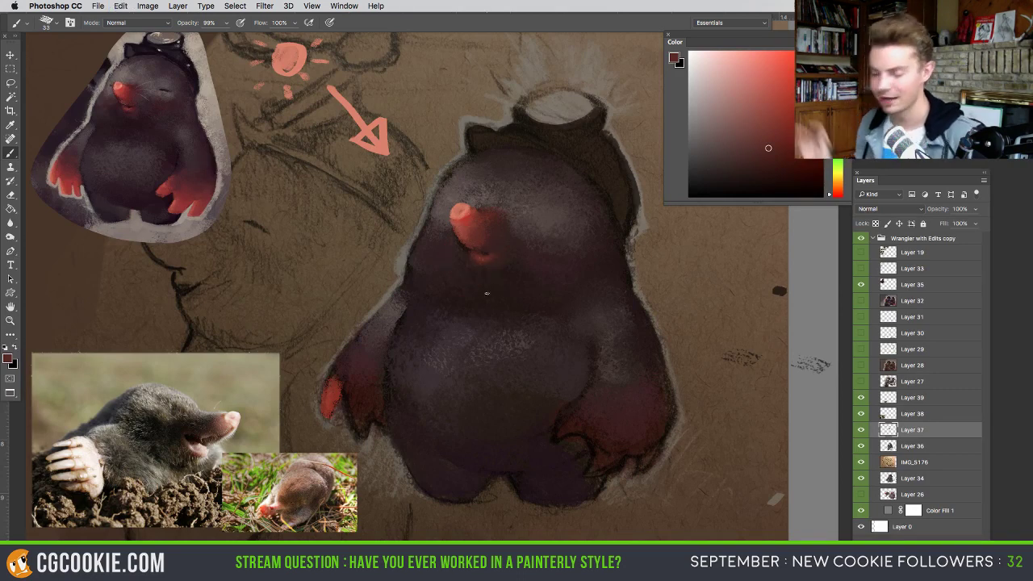
- Blend the nose's inner side into the face with dark red and purple tones sampled around it
alt+click(471, 231)
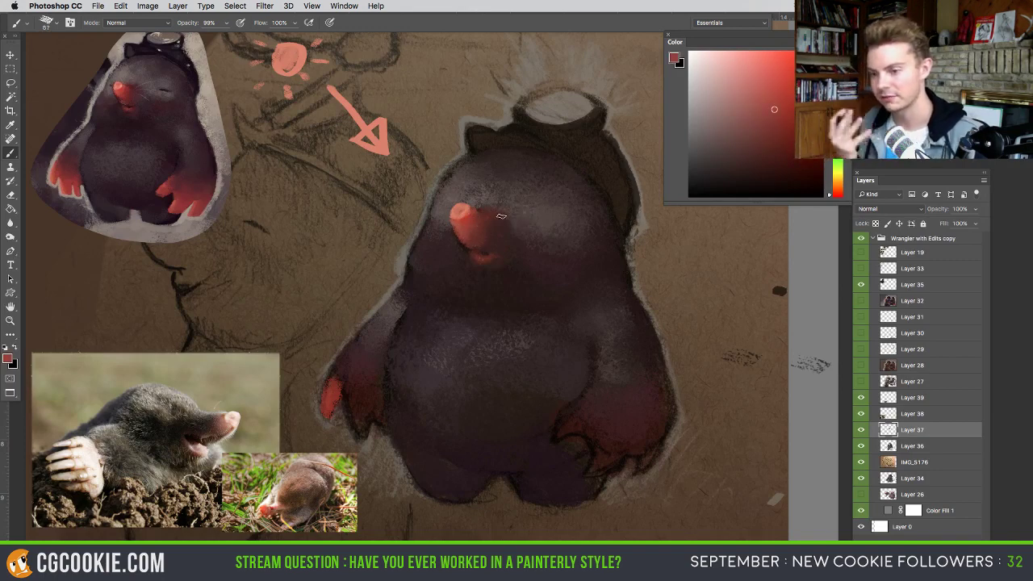
alt+click(504, 233)
mouse_move(502, 240)
mouse_down()
mouse_move(511, 240)
mouse_move(480, 210)
mouse_up()
alt+click(502, 207)
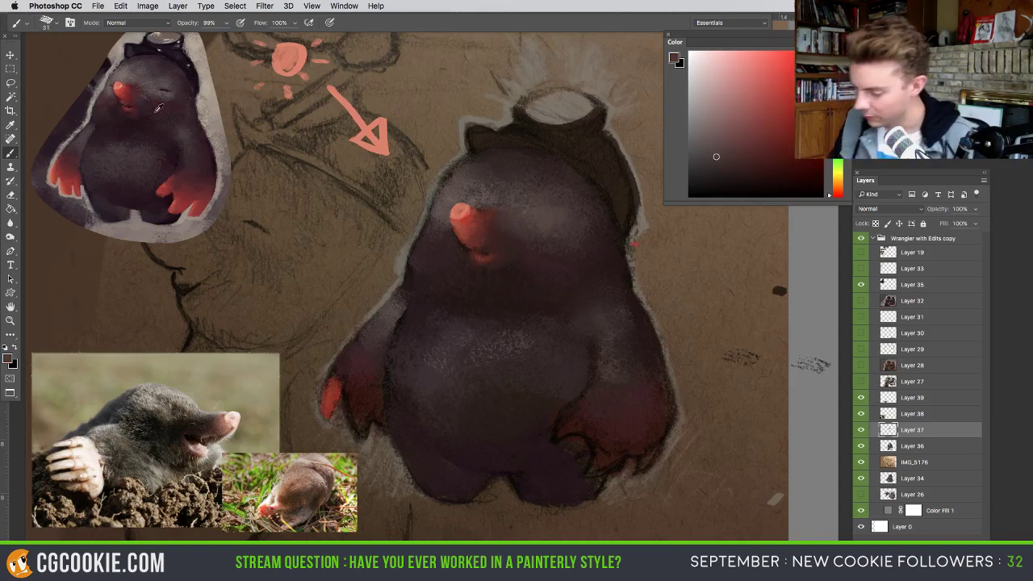
- Brighten the nose tip's highlight with light pink and review the painting on an uncluttered screen
alt+click(208, 105)
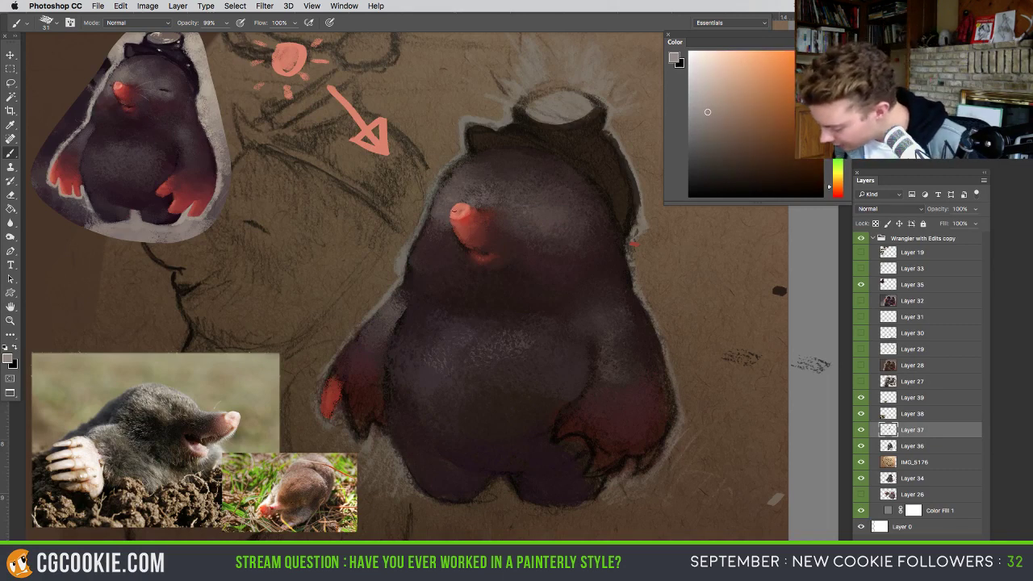
alt+click(462, 211)
alt+click(453, 212)
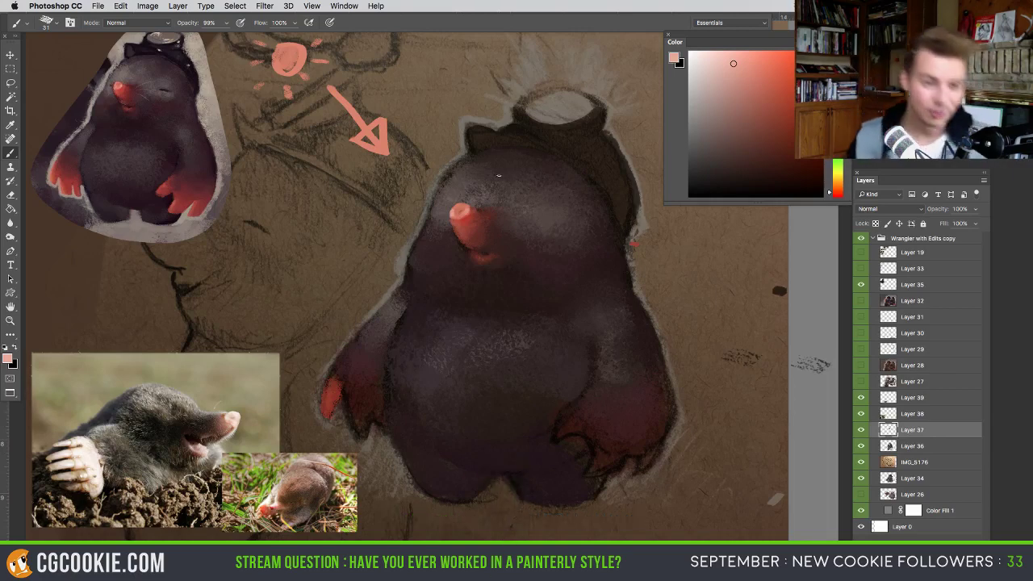
key(Tab)
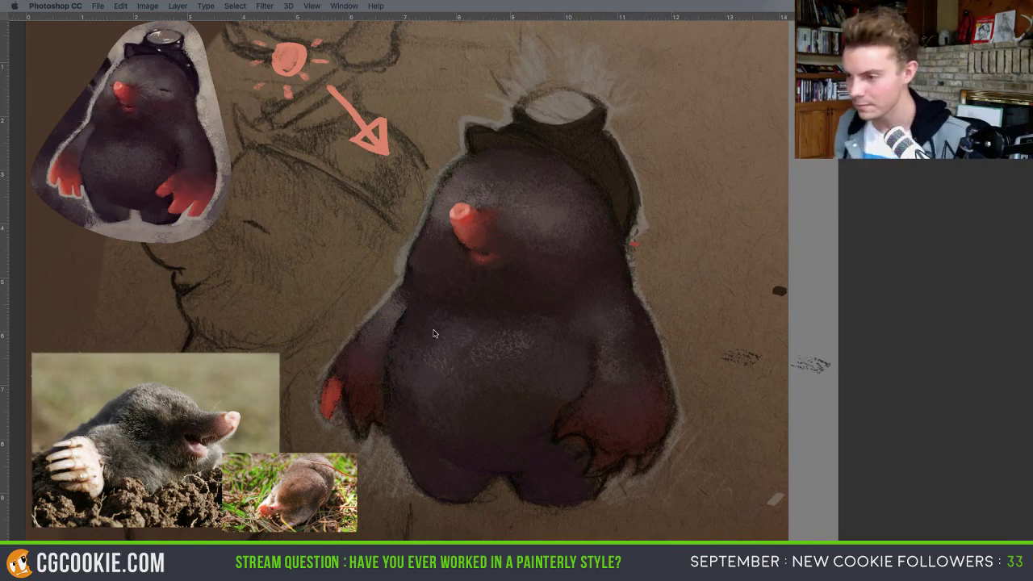
key(Tab)
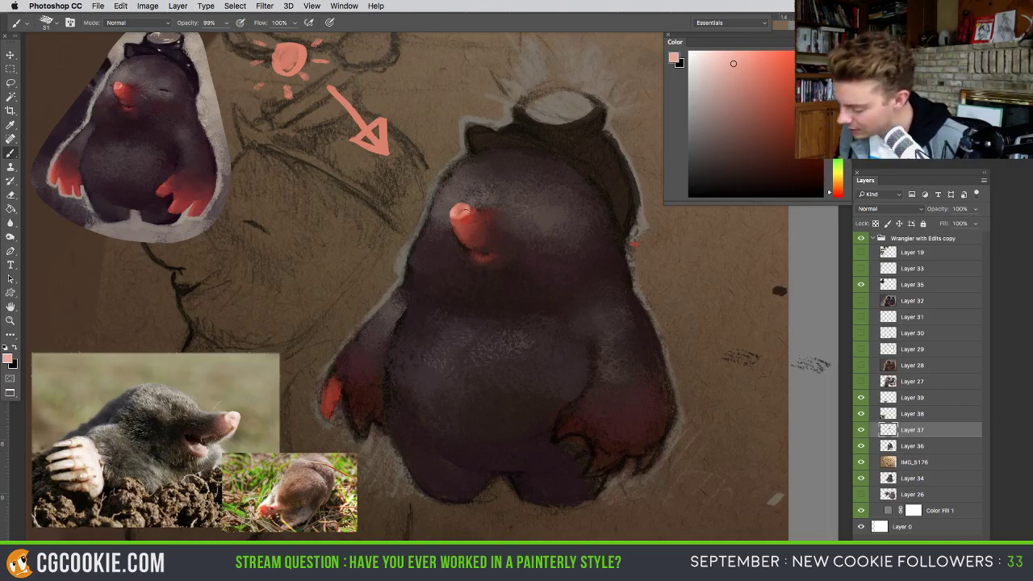
alt+click(458, 209)
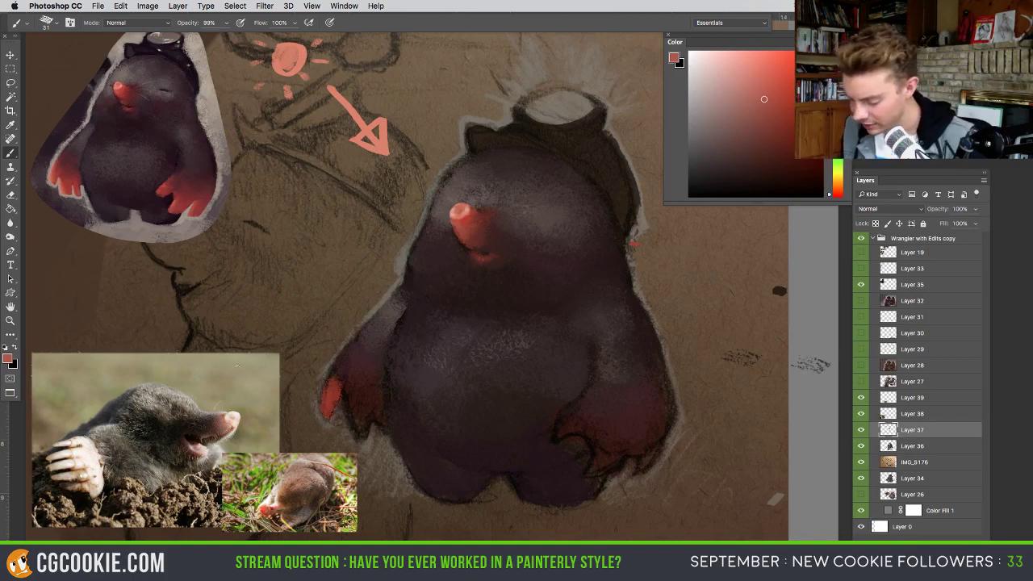
mouse_move(325, 284)
mouse_down()
mouse_move(305, 363)
mouse_move(288, 379)
mouse_move(314, 373)
mouse_up()
key(ctrl+z)
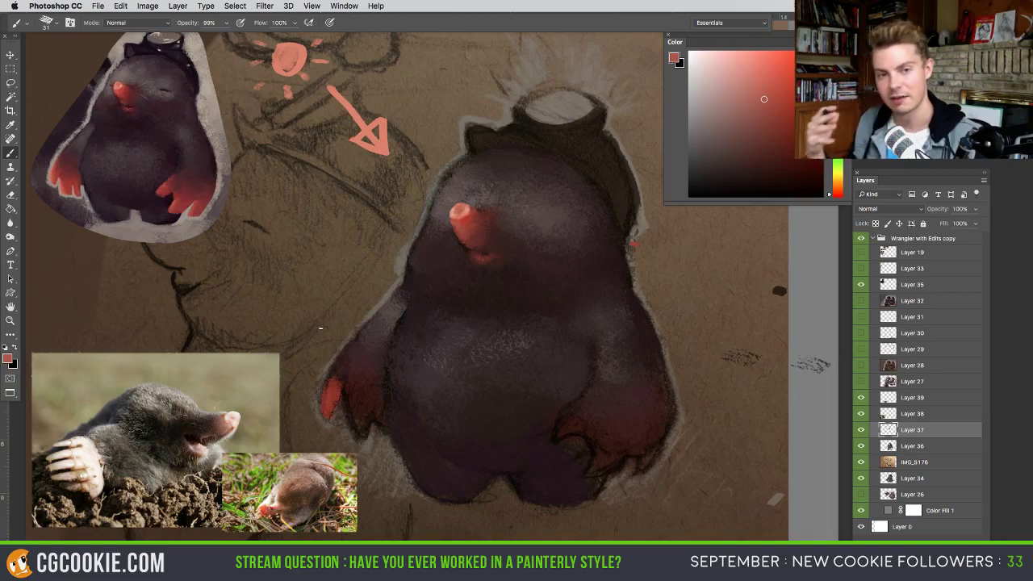
- Refine the rim and center of the nose tip with pale pinks and reds sampled from it
alt+click(455, 208)
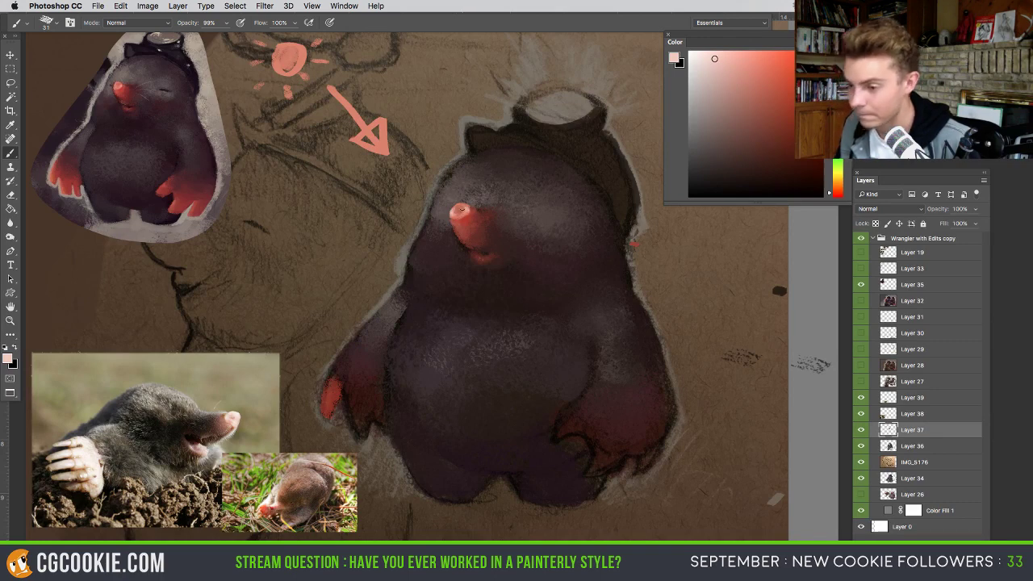
alt+click(465, 212)
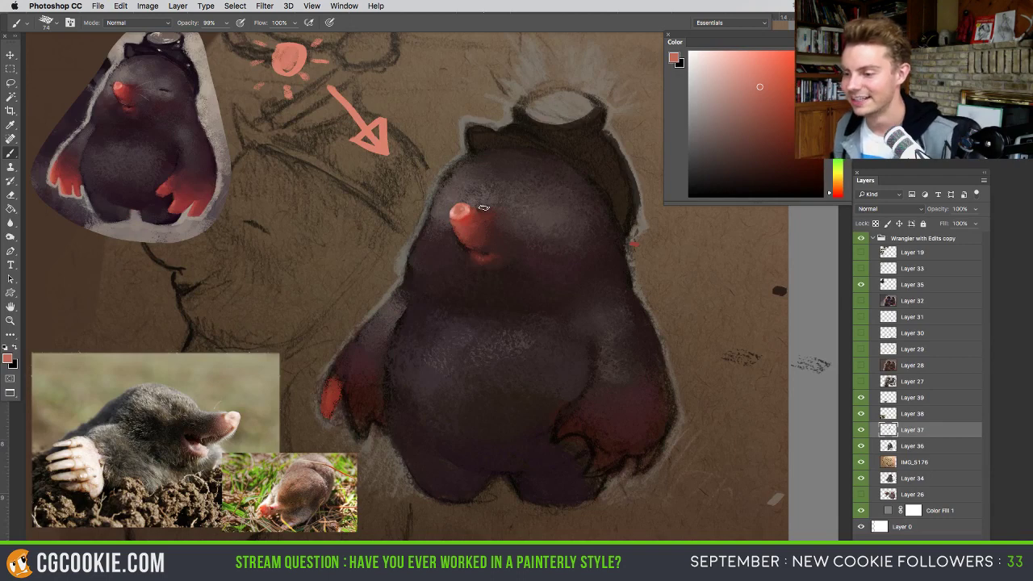
drag(492, 231, 483, 235)
alt+click(462, 207)
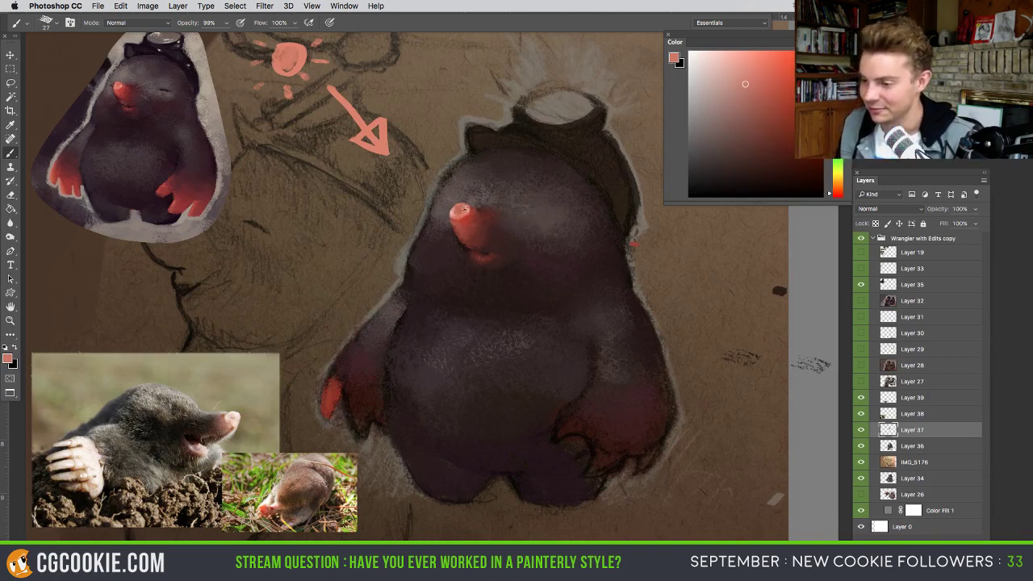
alt+click(463, 208)
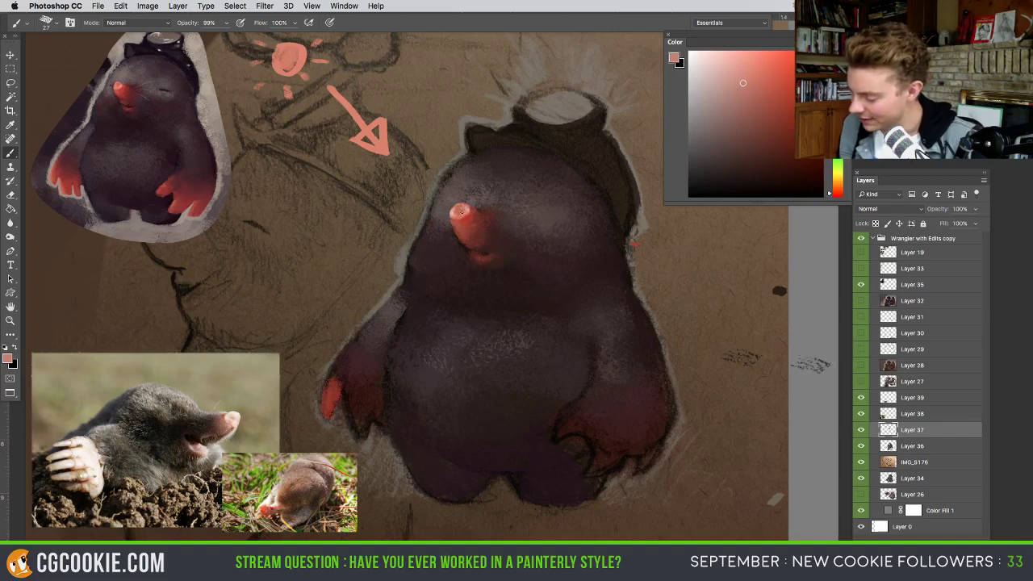
alt+click(461, 211)
alt+click(462, 208)
alt+click(454, 209)
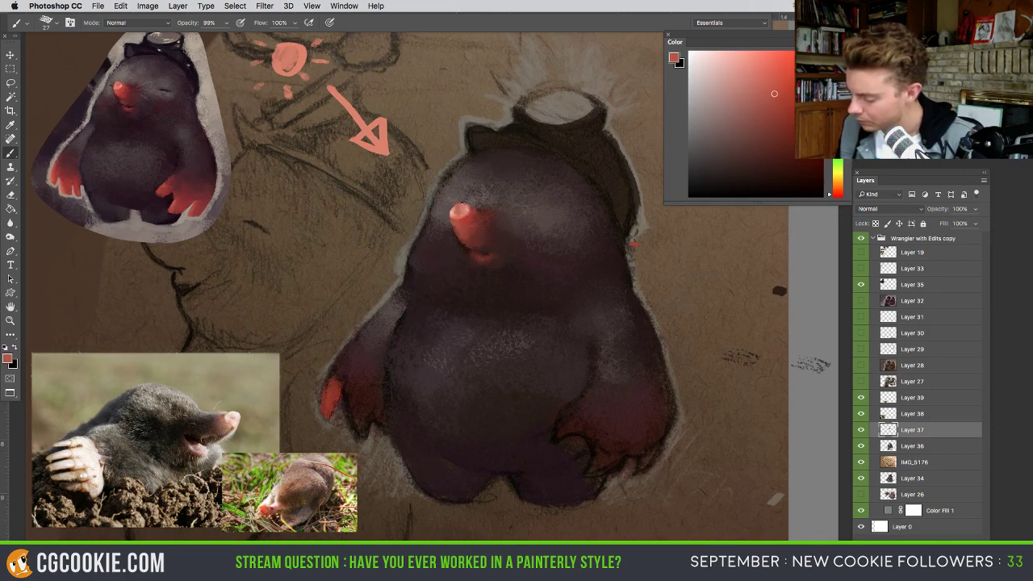
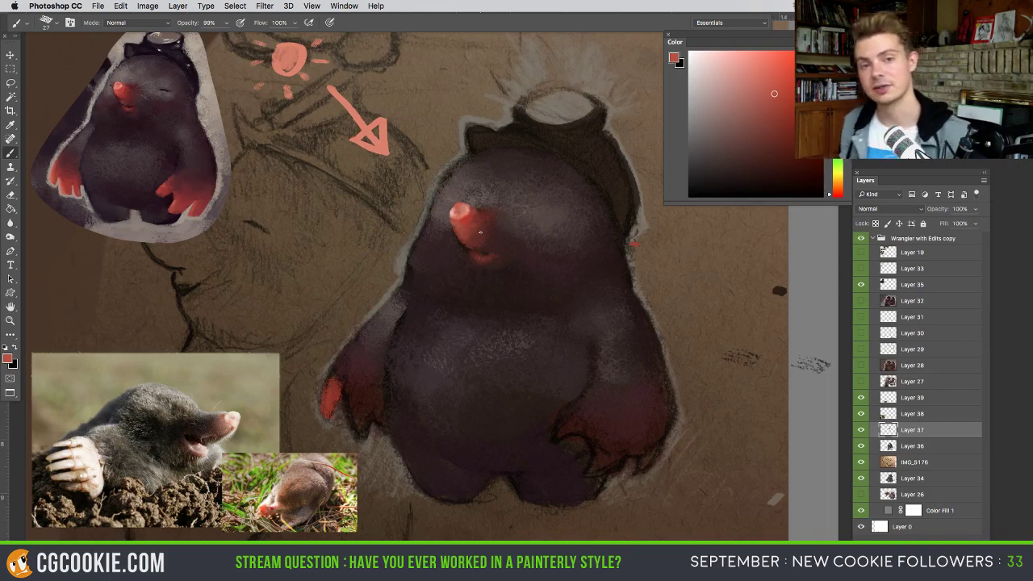
drag(482, 226, 500, 227)
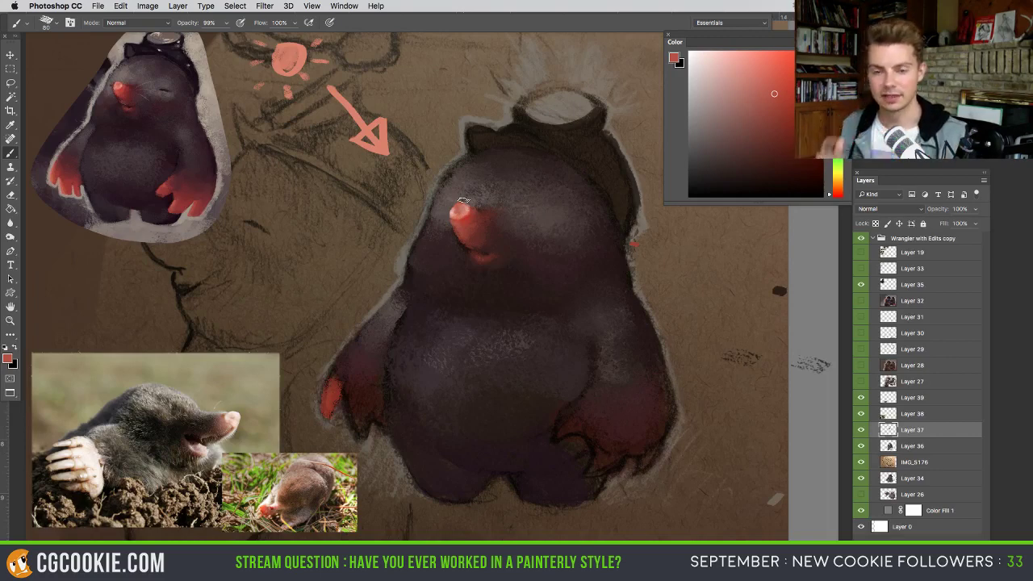
mouse_move(524, 235)
mouse_down()
mouse_move(496, 291)
mouse_move(528, 234)
mouse_up()
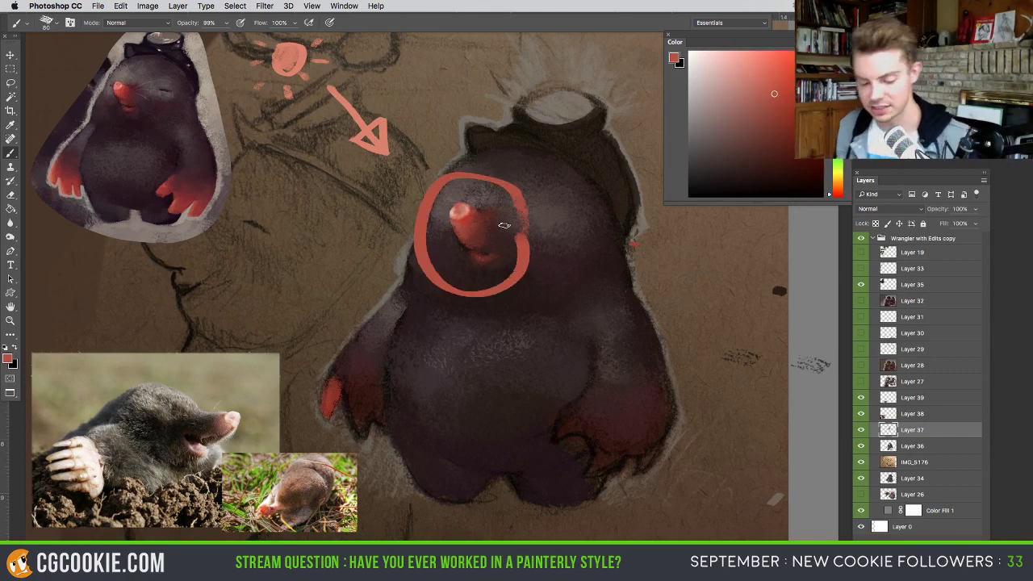
key(ctrl+z)
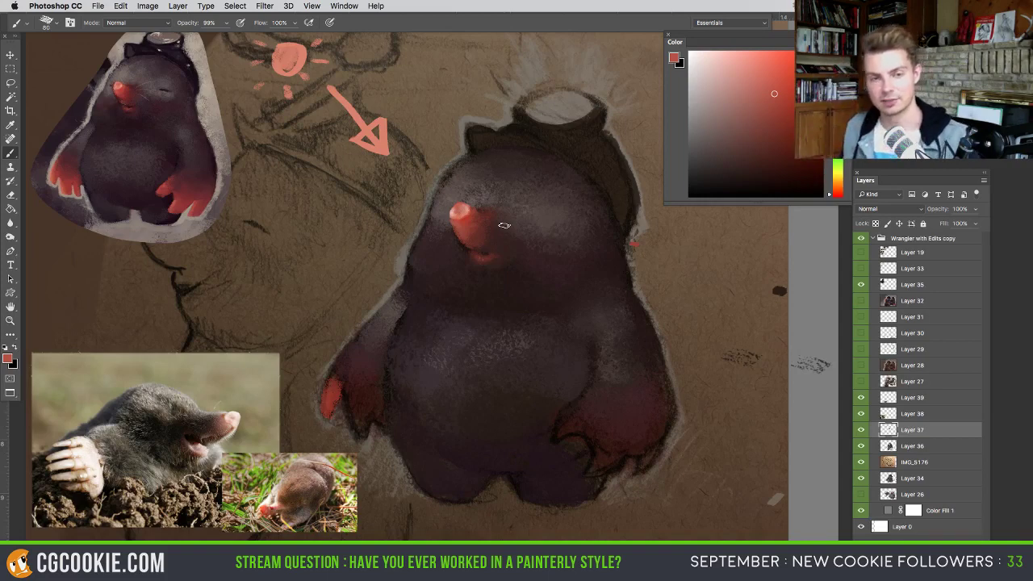
- Paint the paw and claws at the picture's left in red sampled from the nose
alt+click(471, 218)
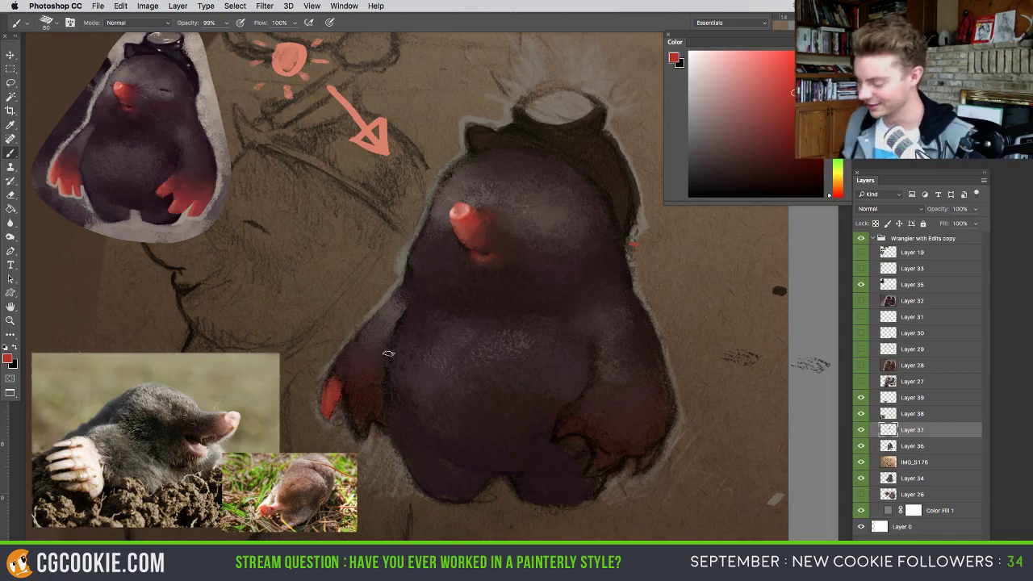
mouse_move(331, 382)
mouse_down()
mouse_move(349, 351)
mouse_move(339, 374)
mouse_move(351, 373)
mouse_move(352, 418)
mouse_move(365, 433)
mouse_move(372, 389)
mouse_move(355, 409)
mouse_move(375, 407)
mouse_move(383, 437)
mouse_move(377, 418)
mouse_move(351, 429)
mouse_move(346, 385)
mouse_move(382, 411)
mouse_up()
alt+click(334, 389)
key(super+z)
key(e)
key(b)
- Block in the paw and claws at the picture's right with a red sampled from the other paw
alt+click(363, 402)
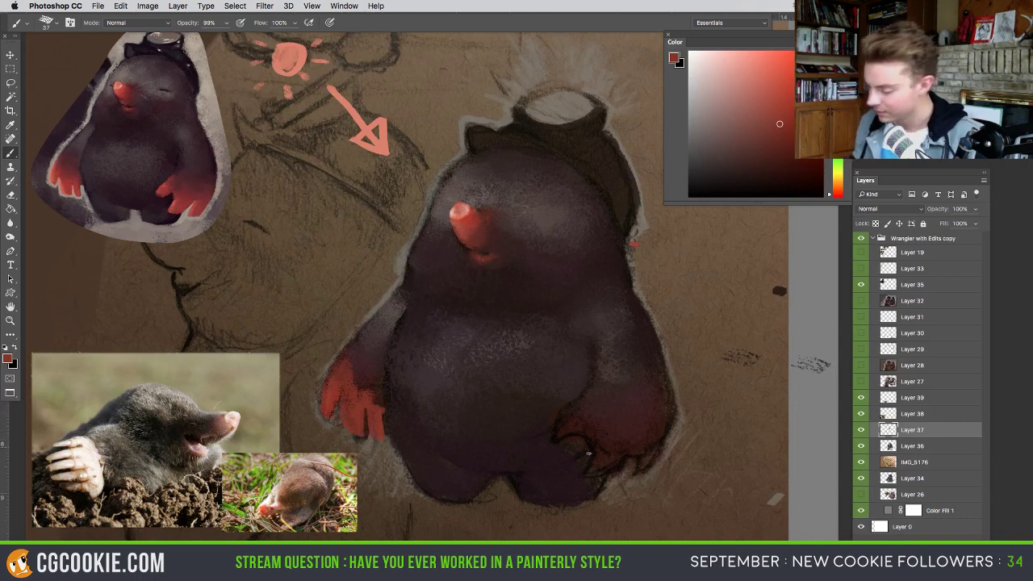
mouse_move(576, 415)
mouse_down()
mouse_move(591, 415)
mouse_move(550, 428)
mouse_move(557, 446)
mouse_up()
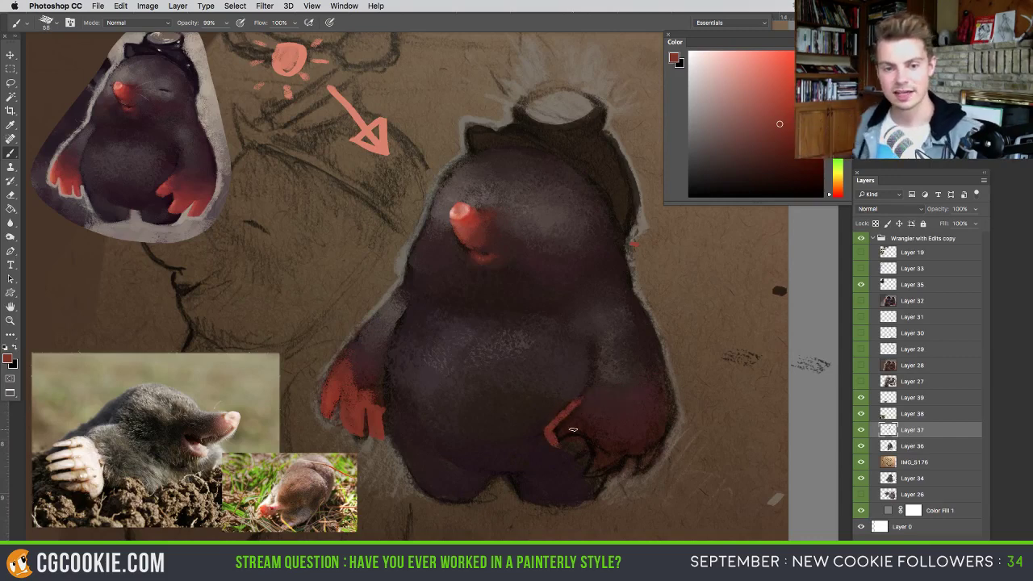
mouse_move(556, 443)
mouse_down()
mouse_move(586, 427)
mouse_move(565, 440)
mouse_move(585, 443)
mouse_move(580, 433)
mouse_move(592, 459)
mouse_move(594, 446)
mouse_move(582, 476)
mouse_move(596, 477)
mouse_move(622, 451)
mouse_move(640, 451)
mouse_move(638, 470)
mouse_move(667, 418)
mouse_move(646, 453)
mouse_move(649, 430)
mouse_move(593, 476)
mouse_move(589, 424)
mouse_move(566, 421)
mouse_move(587, 410)
mouse_move(595, 431)
mouse_move(645, 429)
mouse_up()
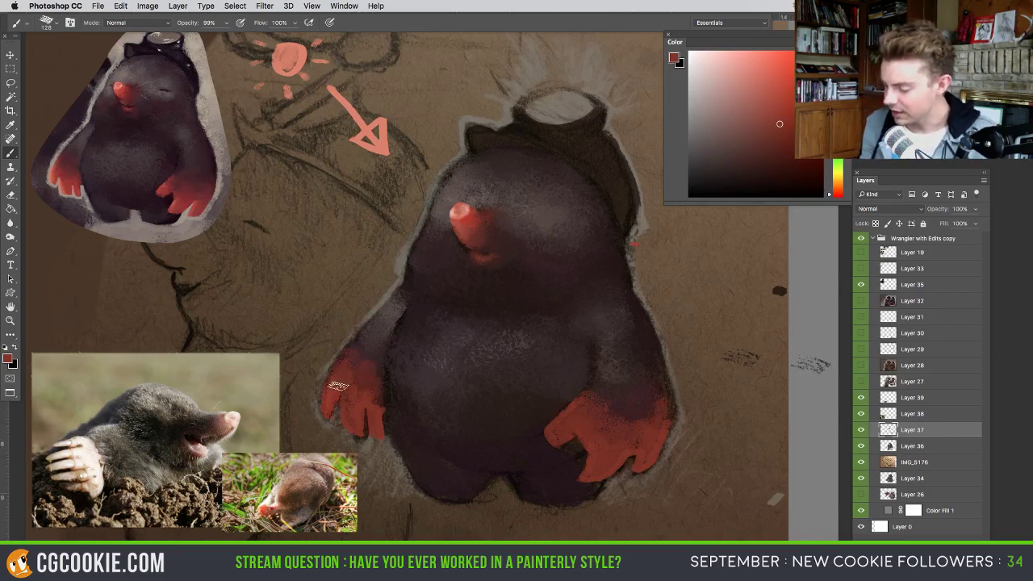
- Blend the top of the paw at the picture's right into the purple arm with dark reds sampled from it
mouse_move(631, 411)
mouse_down()
mouse_move(646, 410)
mouse_move(605, 392)
mouse_up()
alt+click(613, 407)
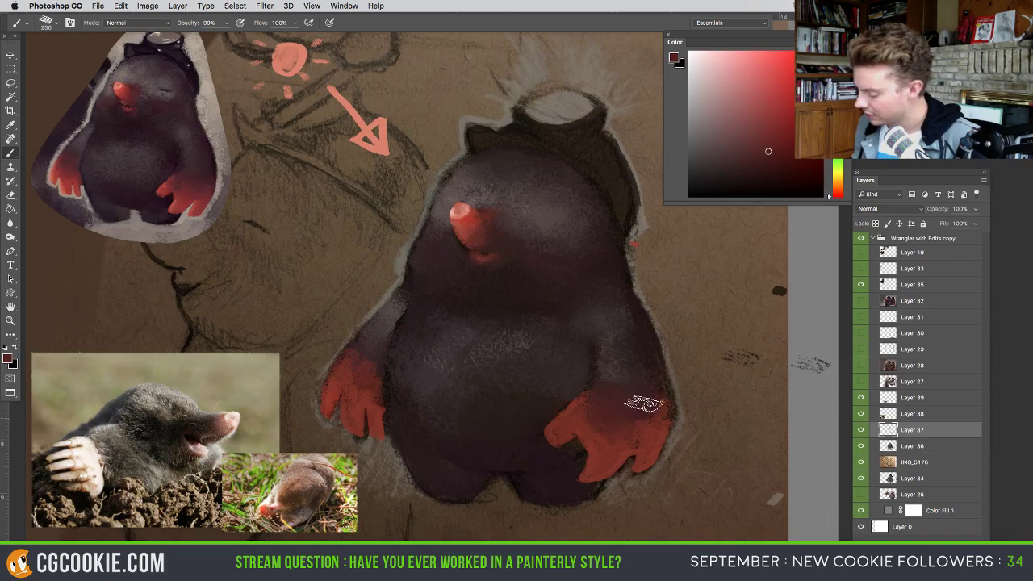
drag(614, 426, 596, 426)
alt+click(606, 447)
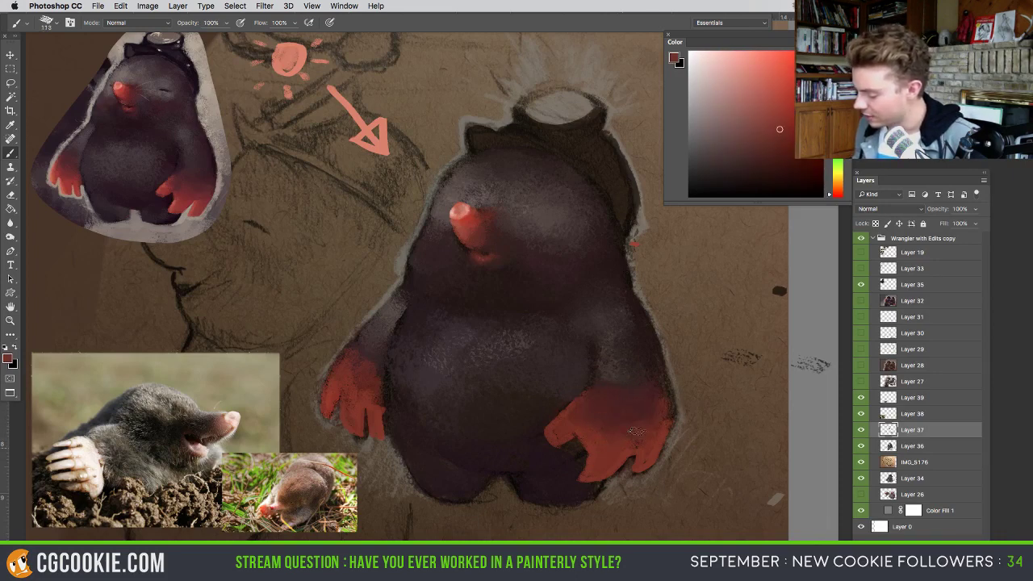
drag(648, 393, 655, 396)
alt+click(655, 397)
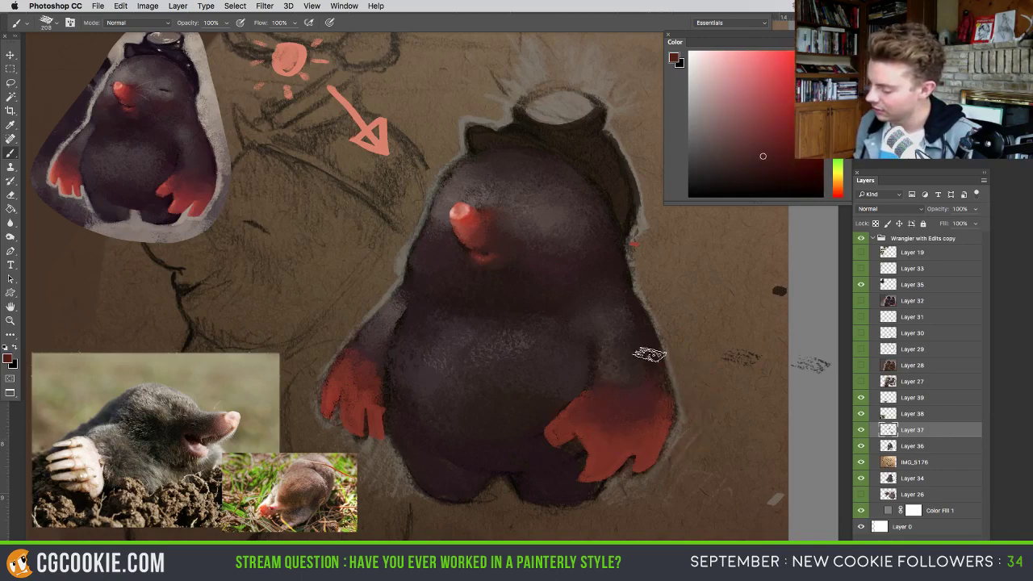
- Soften the wrist of the paw at the picture's left with dark red sampled from the forearm
alt+click(362, 345)
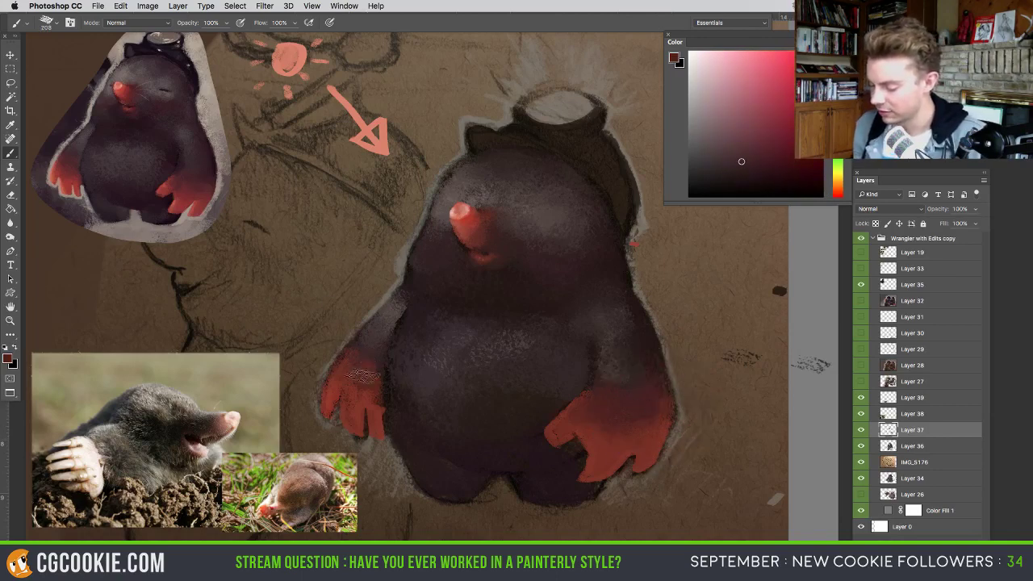
drag(379, 387, 346, 393)
alt+click(346, 393)
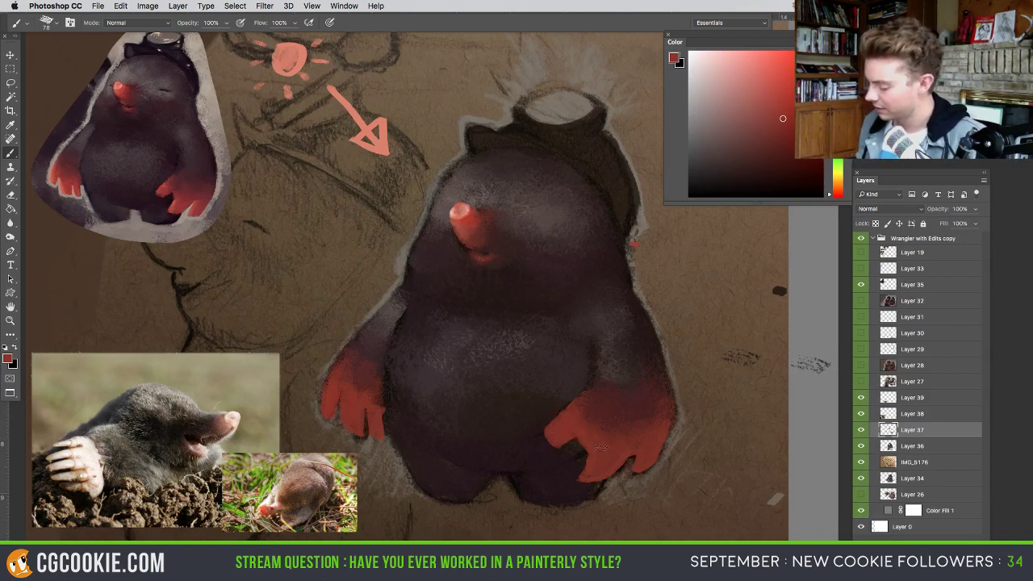
- Deepen the wrist shading on the paw at the picture's right with sampled dark reds and purples, and darken the gap beside its claws
ctrl+alt+drag(610, 446, 626, 446)
alt+click(600, 412)
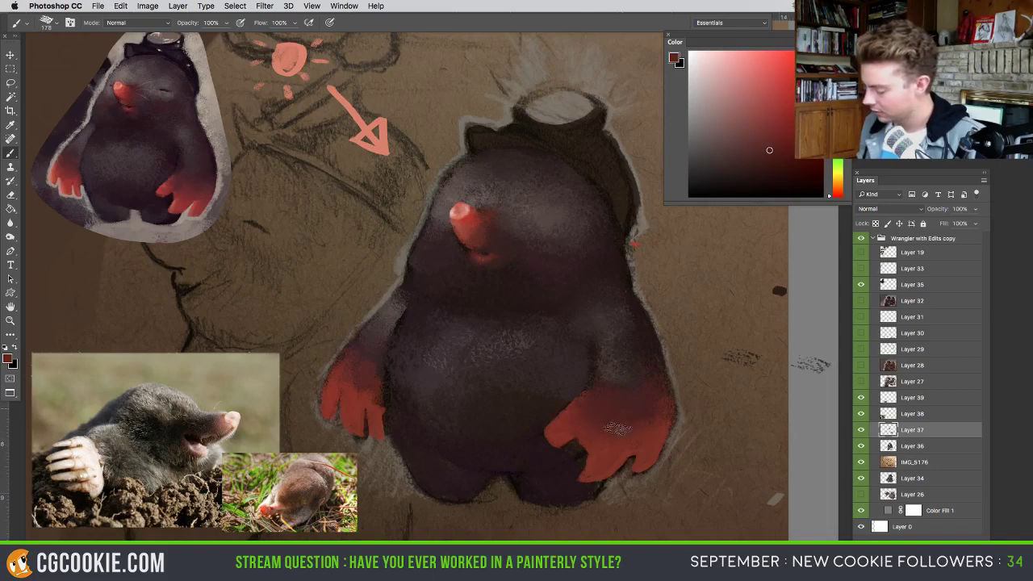
alt+click(642, 364)
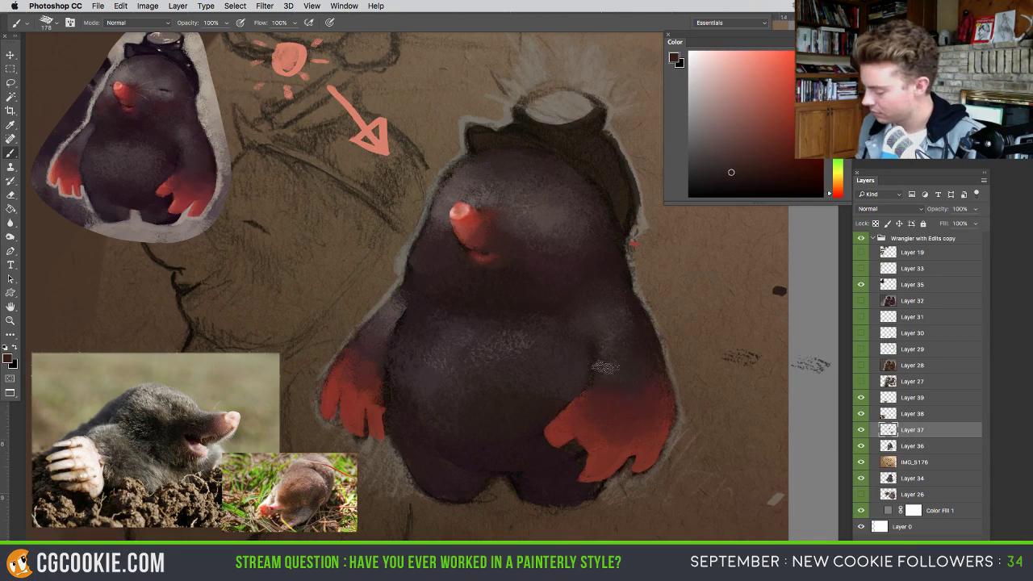
alt+click(643, 367)
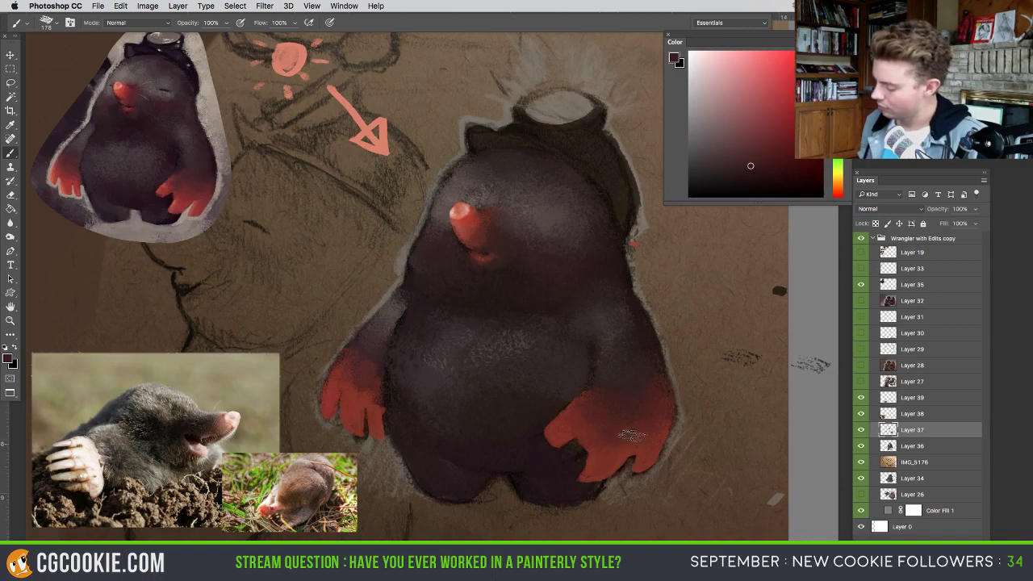
drag(588, 448, 578, 442)
alt+click(577, 442)
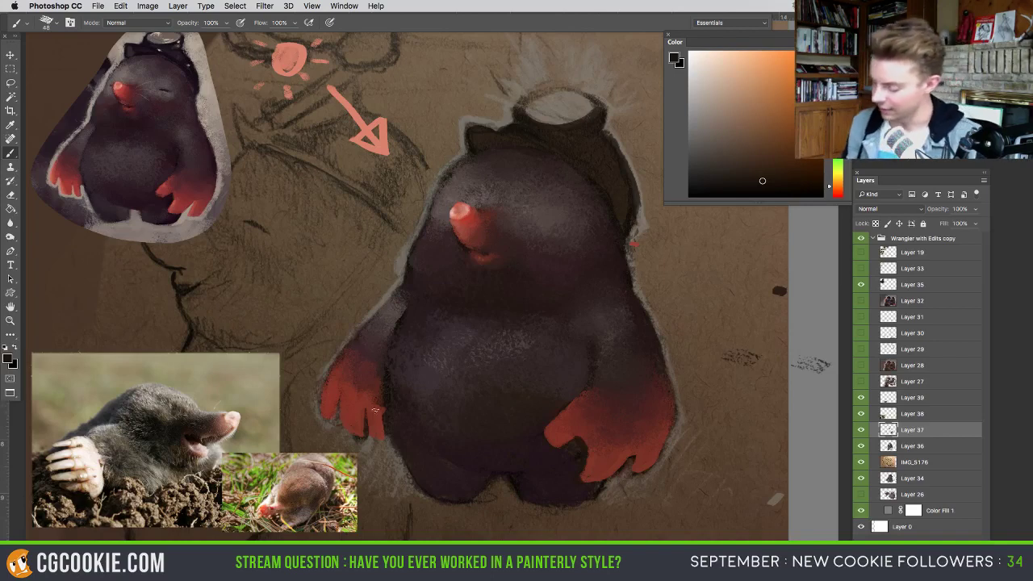
- Widen the paw at the picture's left in sampled red and trim its claws with gray sampled from the outline
alt+click(335, 386)
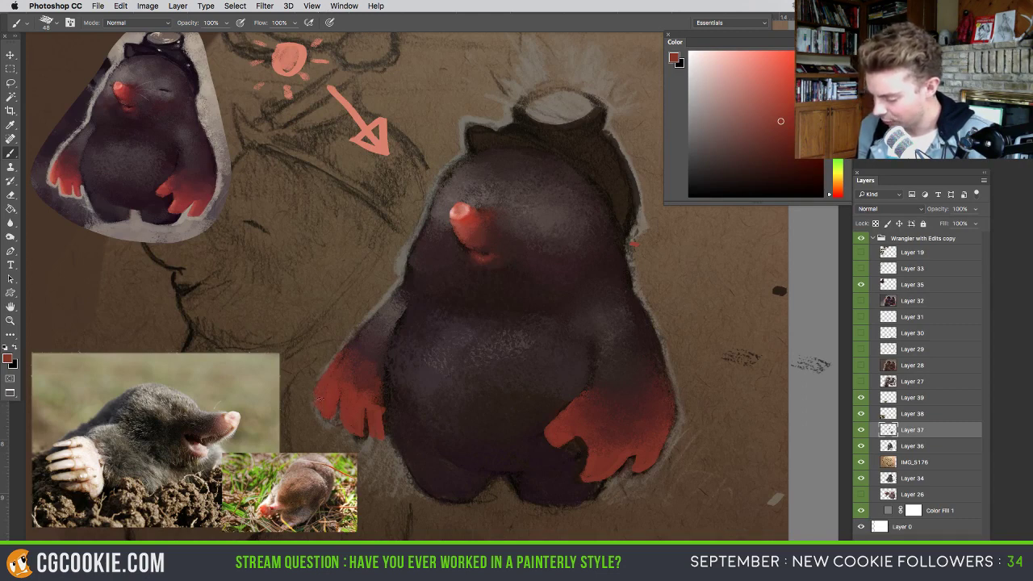
alt+click(323, 363)
mouse_move(313, 388)
mouse_down()
mouse_move(322, 423)
mouse_move(316, 411)
mouse_move(339, 397)
mouse_move(361, 439)
mouse_up()
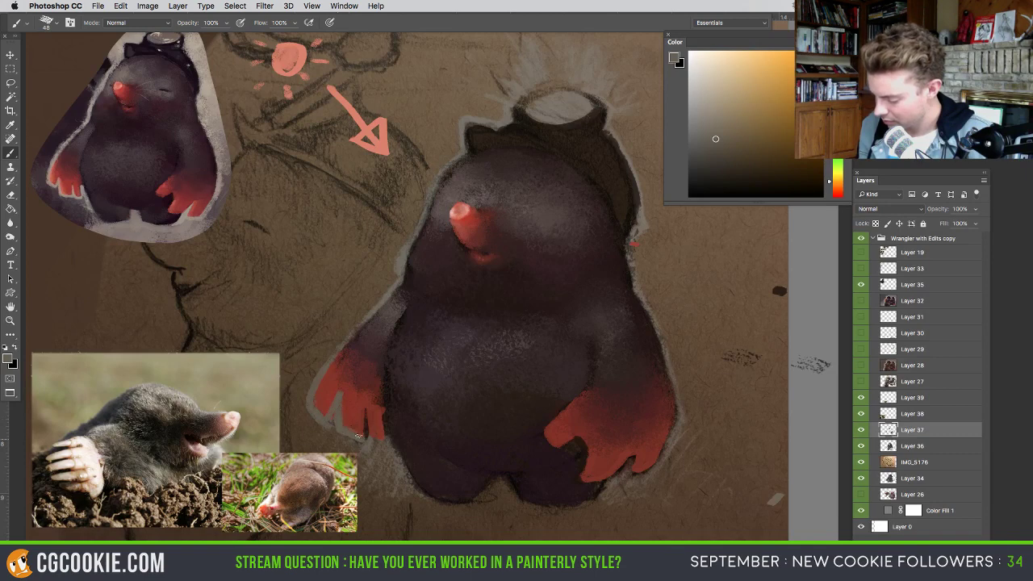
alt+click(342, 395)
alt+click(352, 431)
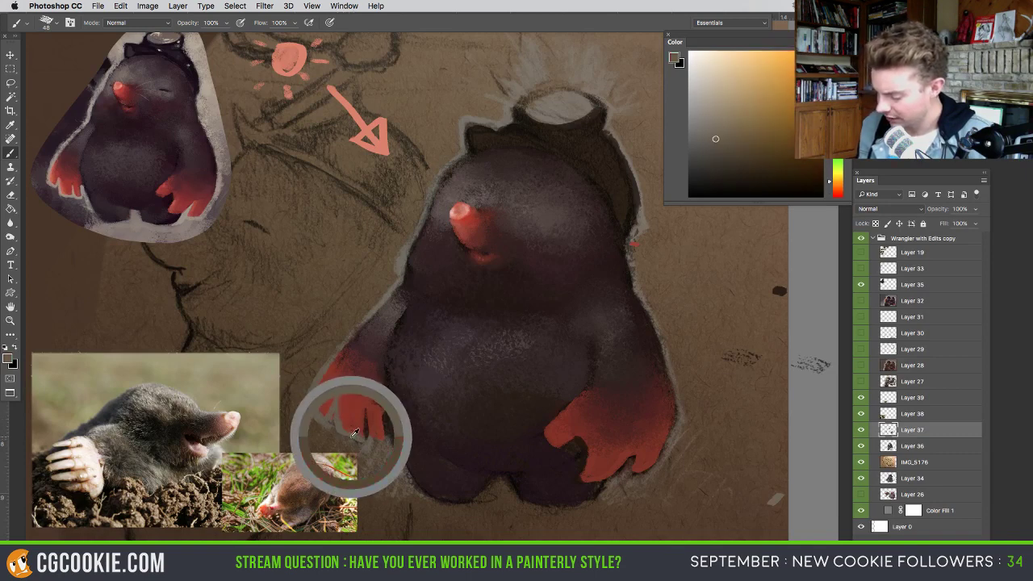
mouse_move(364, 435)
mouse_down()
mouse_move(366, 411)
mouse_move(373, 436)
mouse_up()
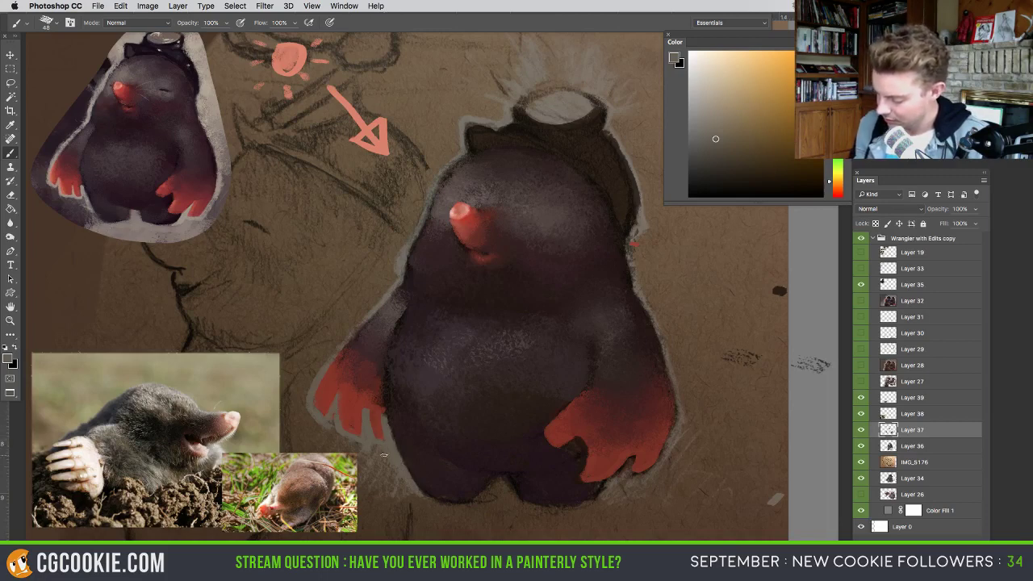
- Extend the claws of the paw at the picture's left in red and carve a wider gap beside the thumb in sampled gray
alt+click(375, 414)
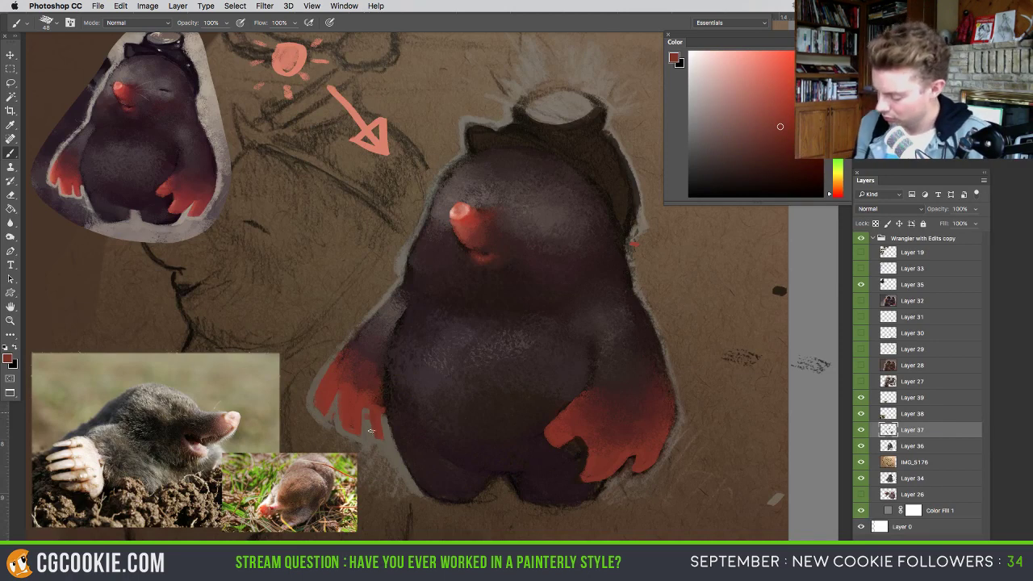
drag(373, 437, 381, 413)
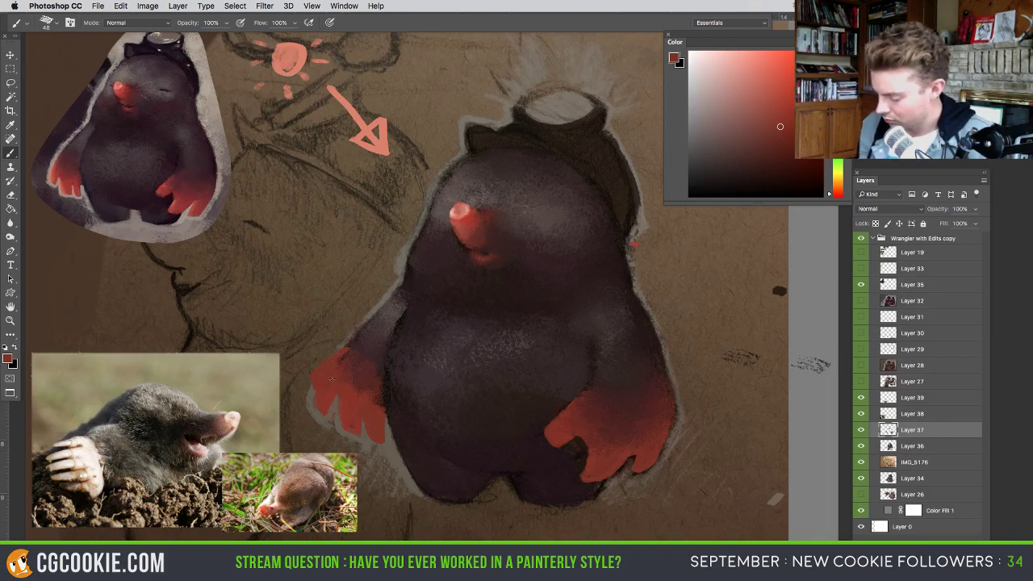
alt+click(335, 404)
drag(311, 400, 307, 371)
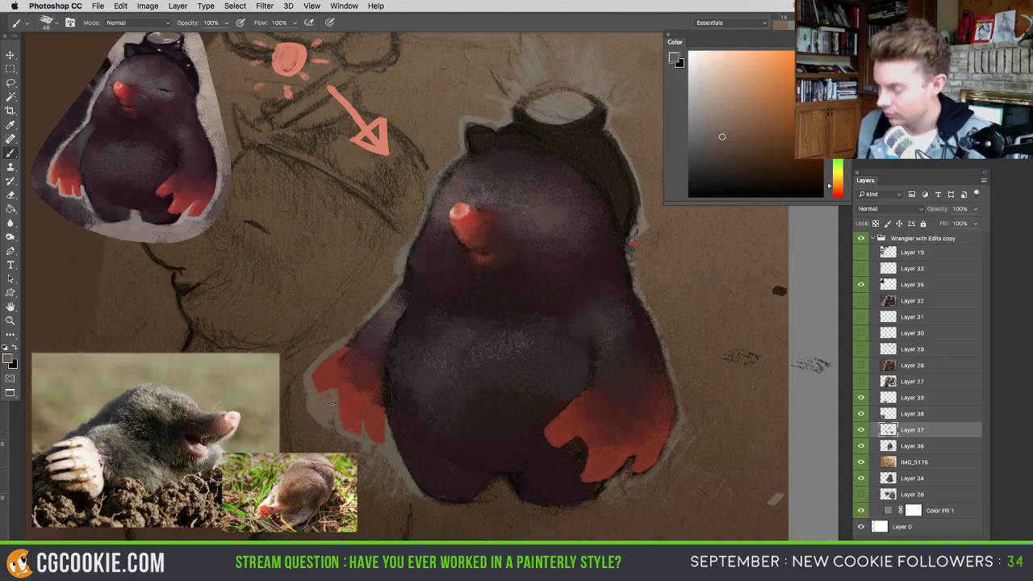
drag(348, 393, 357, 400)
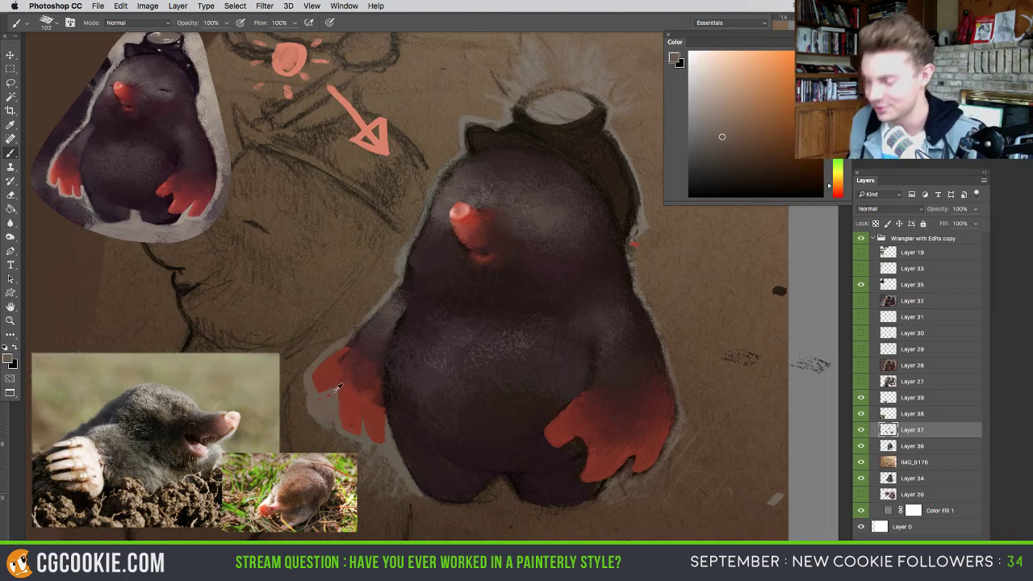
alt+click(335, 397)
drag(337, 399, 326, 399)
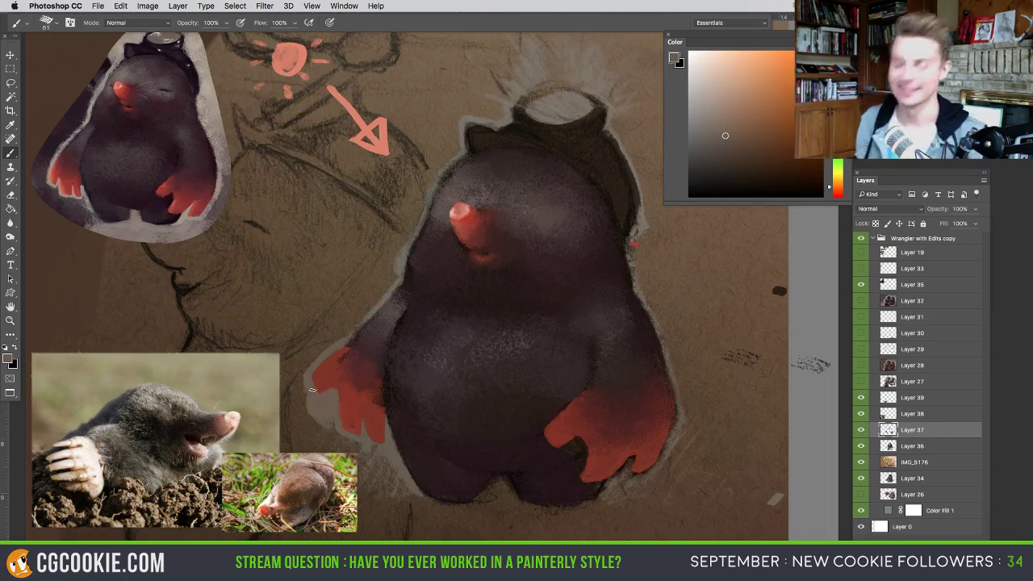
- Extend the red along the outer edge of the forearm above the paw at the picture's left
drag(319, 394, 330, 394)
alt+click(344, 351)
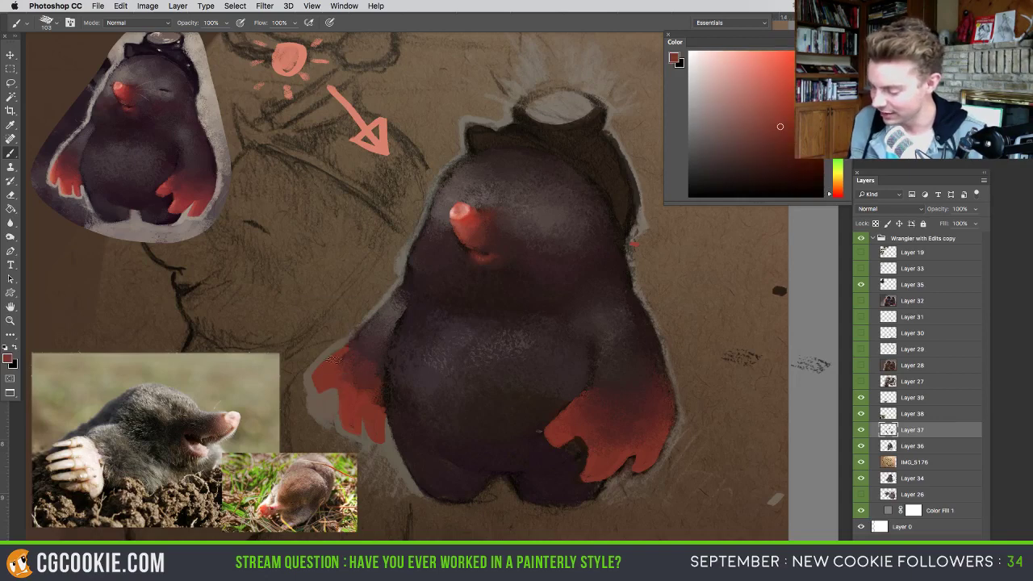
alt+click(355, 340)
drag(355, 340, 333, 353)
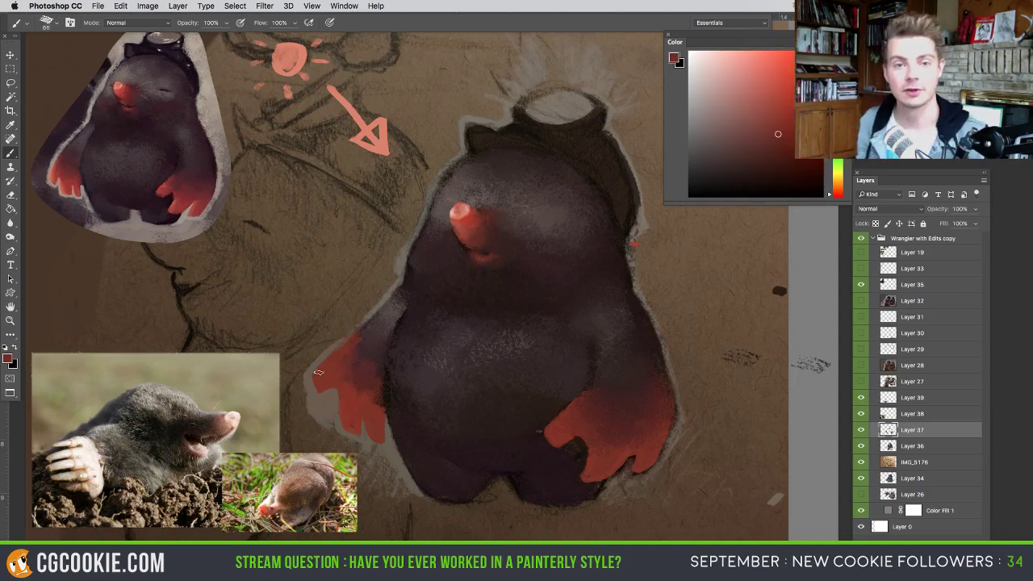
- Blend sampled dark purple into the forearm at the picture's left and clean its outer edge with sampled gray
alt+click(373, 347)
drag(373, 347, 379, 343)
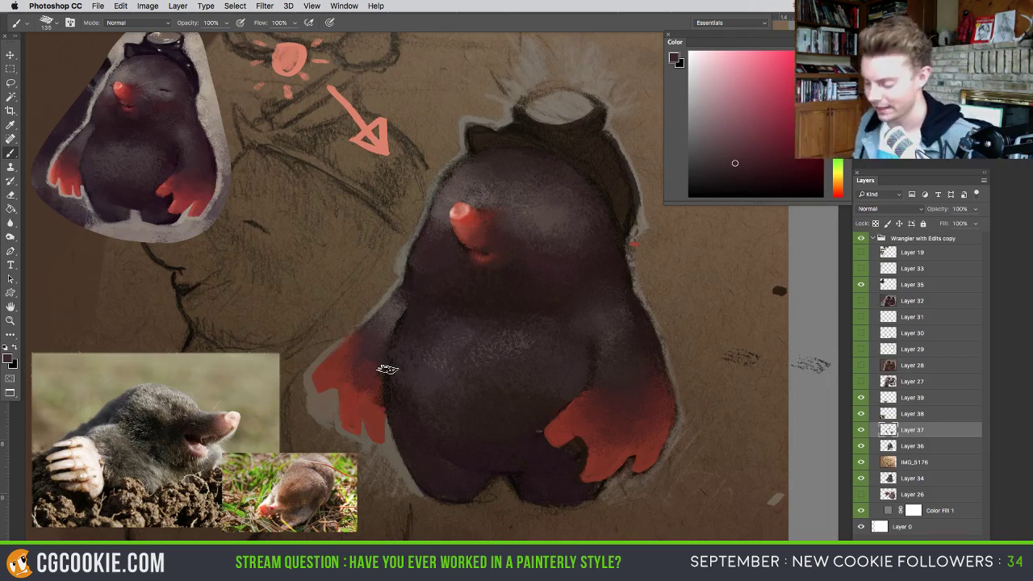
alt+click(387, 369)
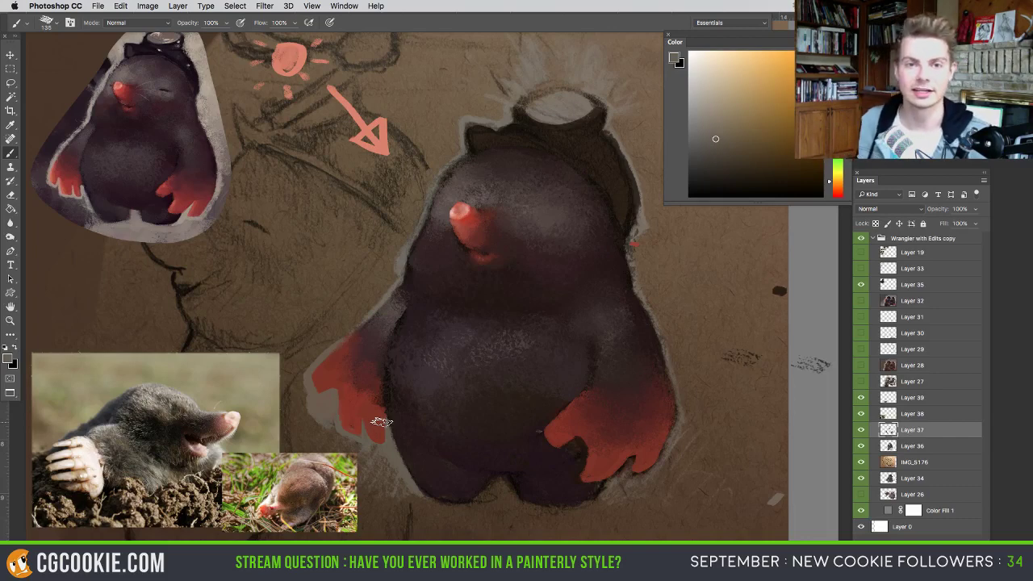
drag(369, 339, 357, 340)
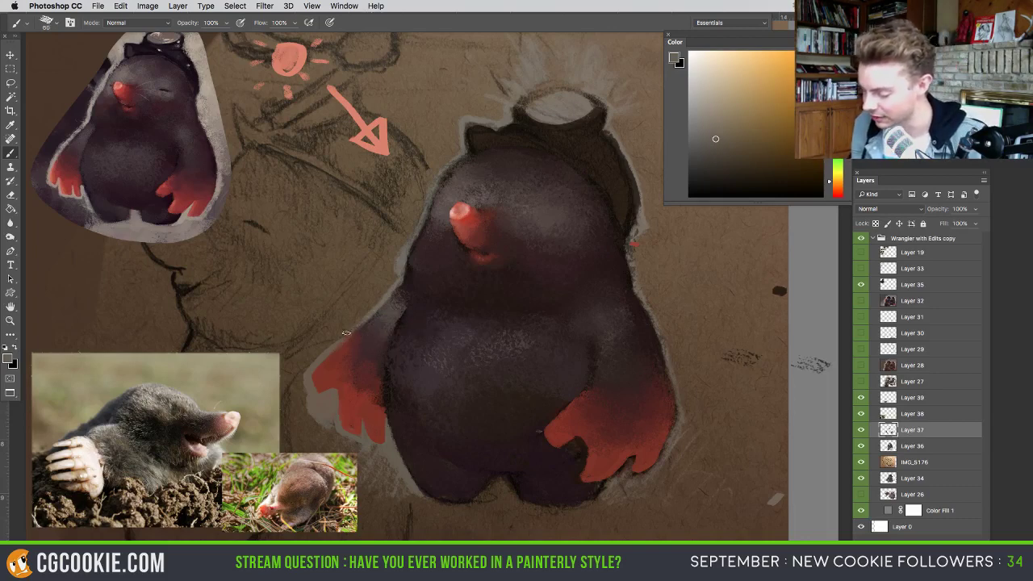
- Blend sampled reds through the middle of the paw at the picture's left, undoing one stroke
alt+click(326, 378)
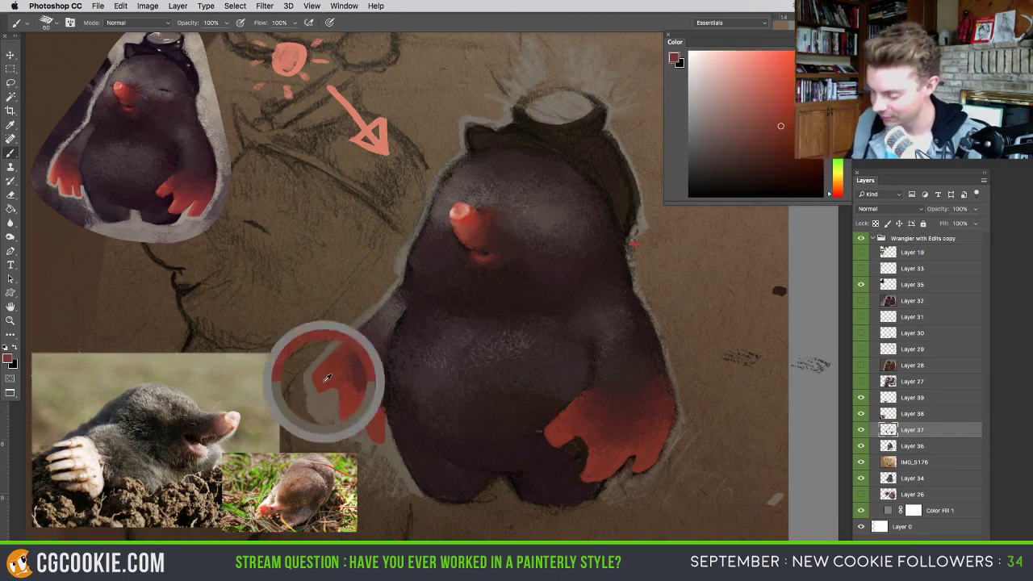
key(super+z)
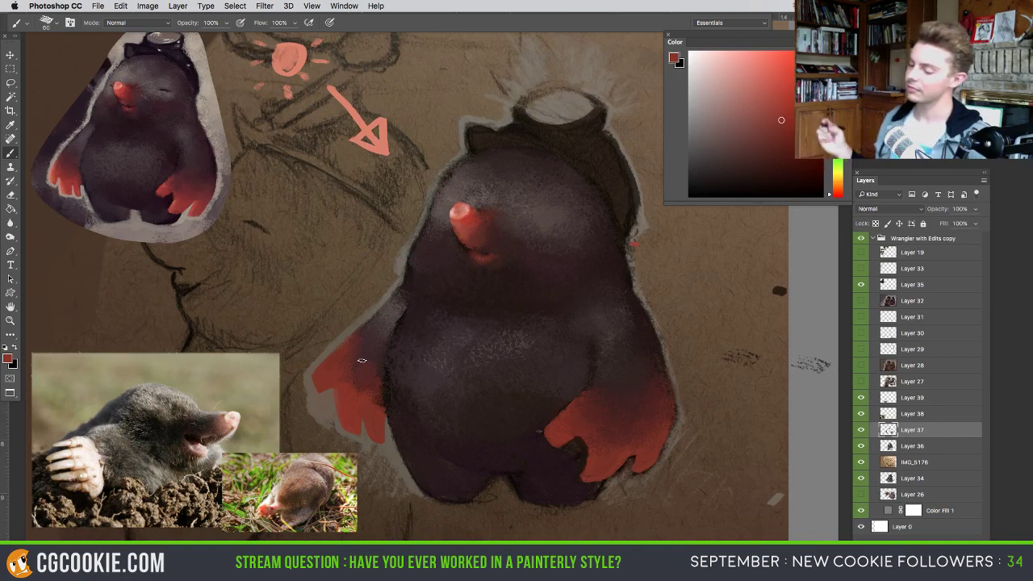
alt+click(363, 383)
ctrl+alt+drag(359, 392, 379, 391)
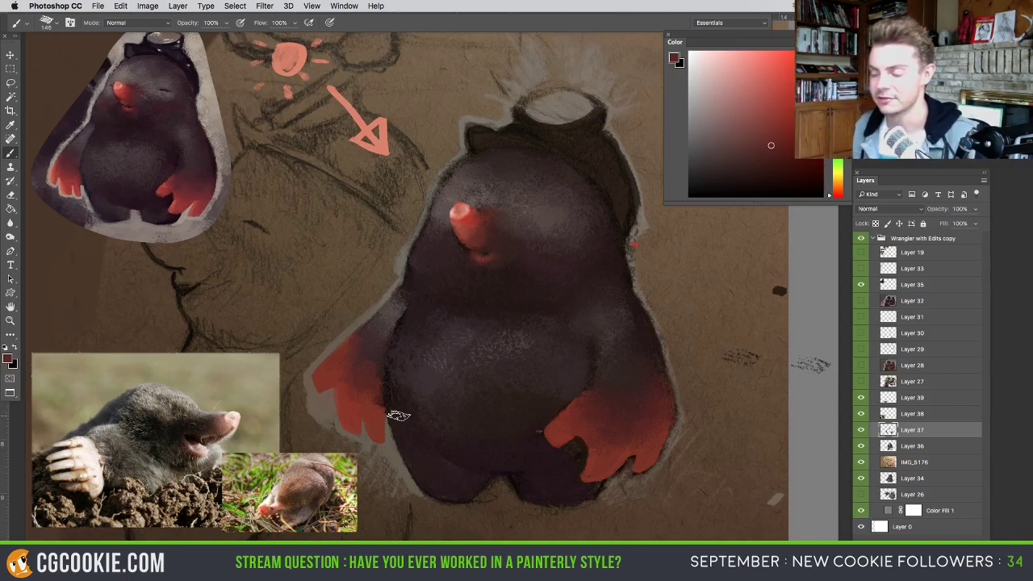
- Try a very large textured brush in dark red over the mole's body and undo the stroke
mouse_move(433, 330)
mouse_down()
mouse_move(528, 346)
mouse_move(525, 330)
mouse_up()
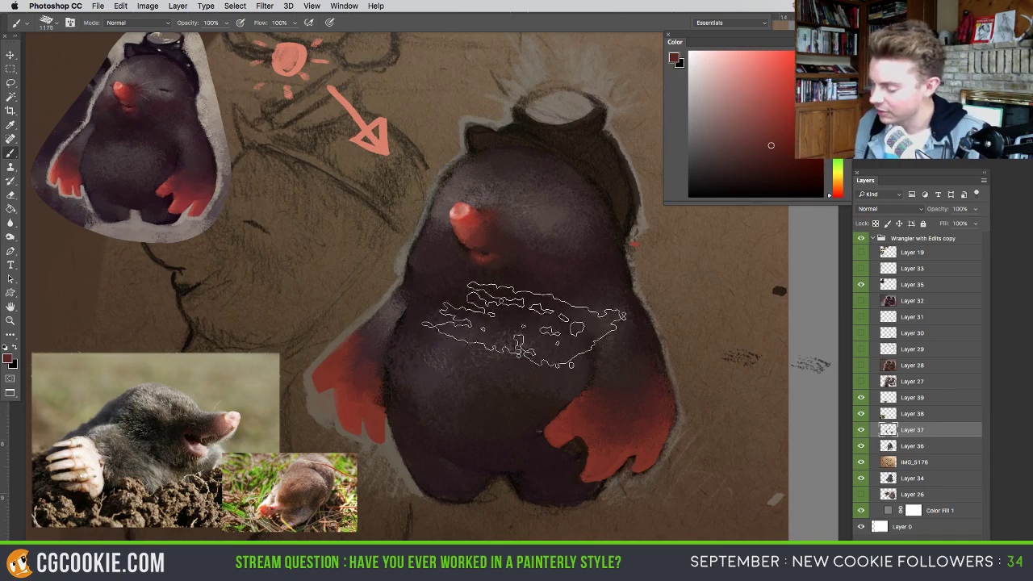
drag(479, 278, 432, 323)
key(super+z)
drag(359, 266, 355, 263)
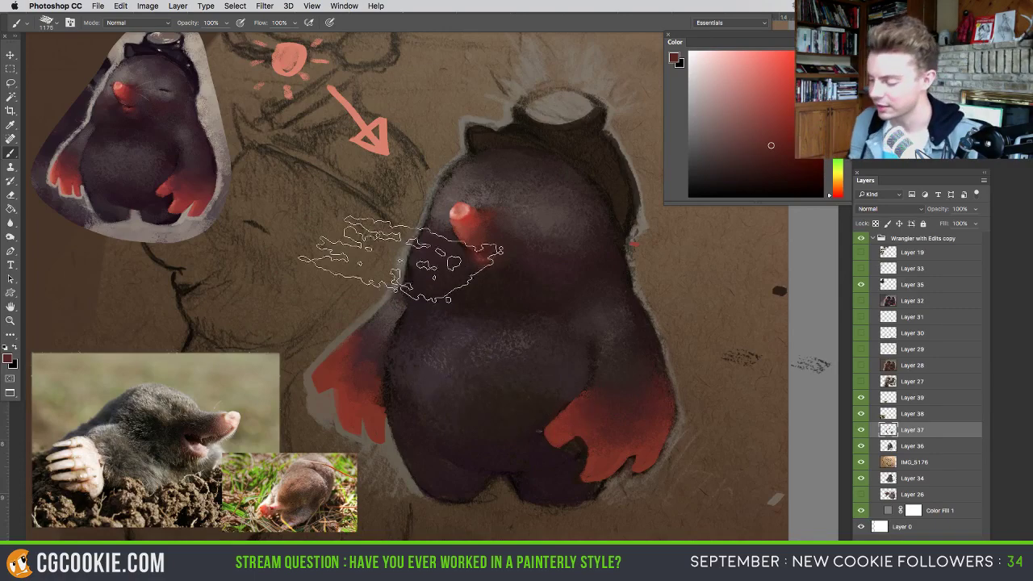
- Try broad dark red strokes with a splatter brush and another preset across the mole's side, and undo them
right_click(423, 248)
double_click(568, 198)
ctrl+alt+drag(374, 292, 449, 292)
mouse_move(369, 266)
mouse_down()
mouse_move(379, 260)
mouse_move(484, 299)
mouse_move(508, 346)
mouse_up()
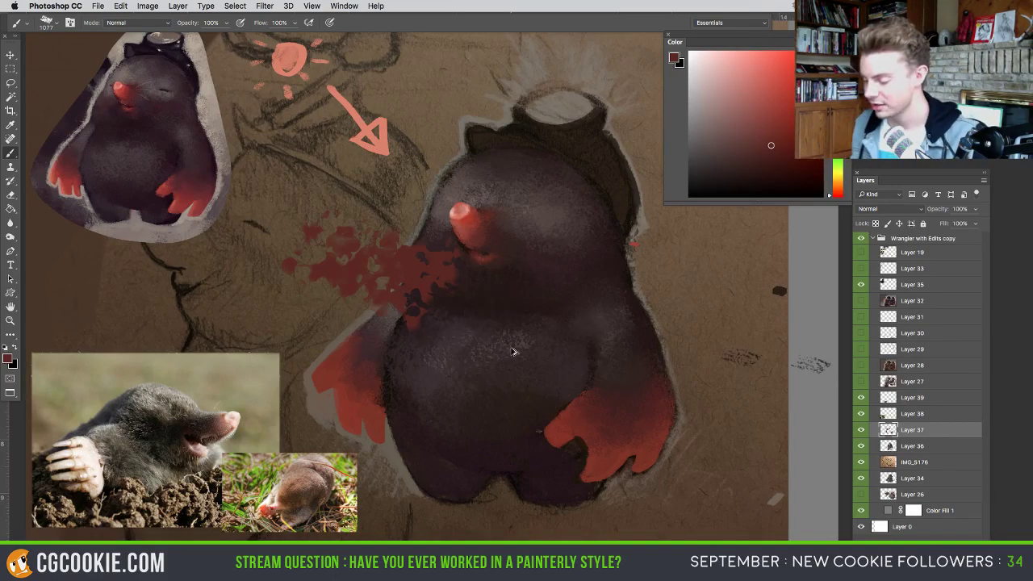
right_click(430, 293)
click(663, 534)
click(277, 351)
mouse_move(322, 315)
mouse_down()
mouse_move(376, 267)
mouse_move(412, 436)
mouse_up()
key(super+z)
- Work purples sampled from the body over the belly and chest with a large textured brush, and sample the darks around the cap
mouse_move(473, 396)
mouse_down()
mouse_move(509, 400)
mouse_move(510, 379)
mouse_up()
alt+click(435, 316)
drag(511, 323, 484, 324)
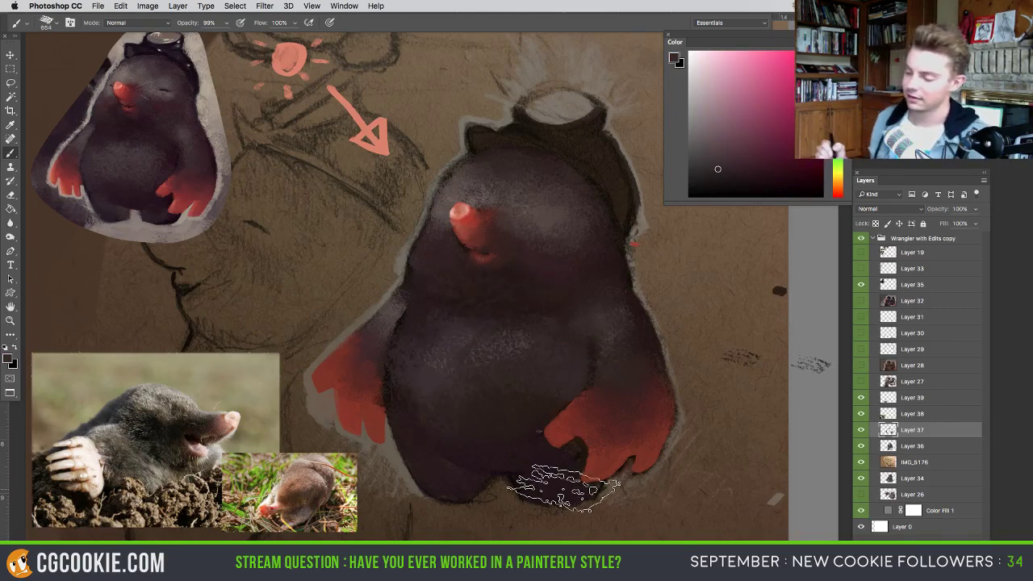
alt+click(515, 277)
mouse_move(518, 297)
mouse_down()
mouse_move(498, 295)
mouse_move(503, 320)
mouse_move(482, 319)
mouse_up()
drag(595, 257, 558, 257)
drag(623, 239, 605, 239)
alt+click(546, 154)
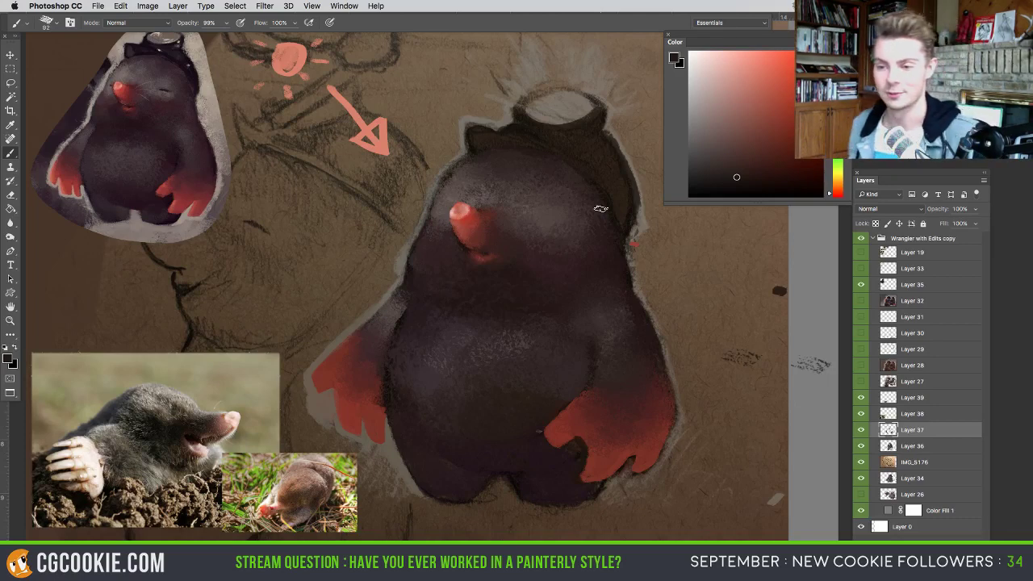
alt+click(474, 144)
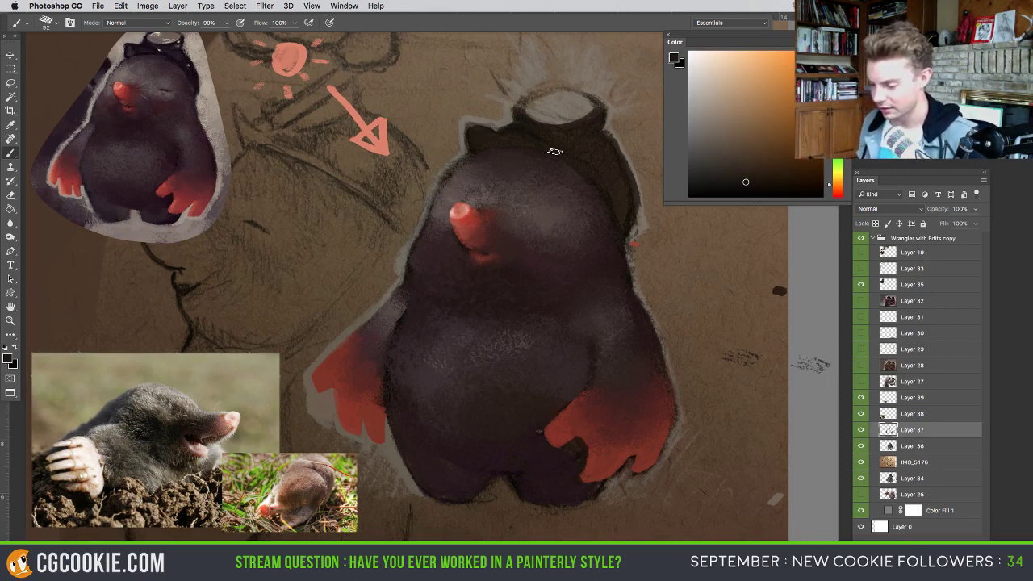
- Highlight the edges of the thumb and claw on the paw at the picture's left with light red sampled from the nose tip
alt+click(468, 215)
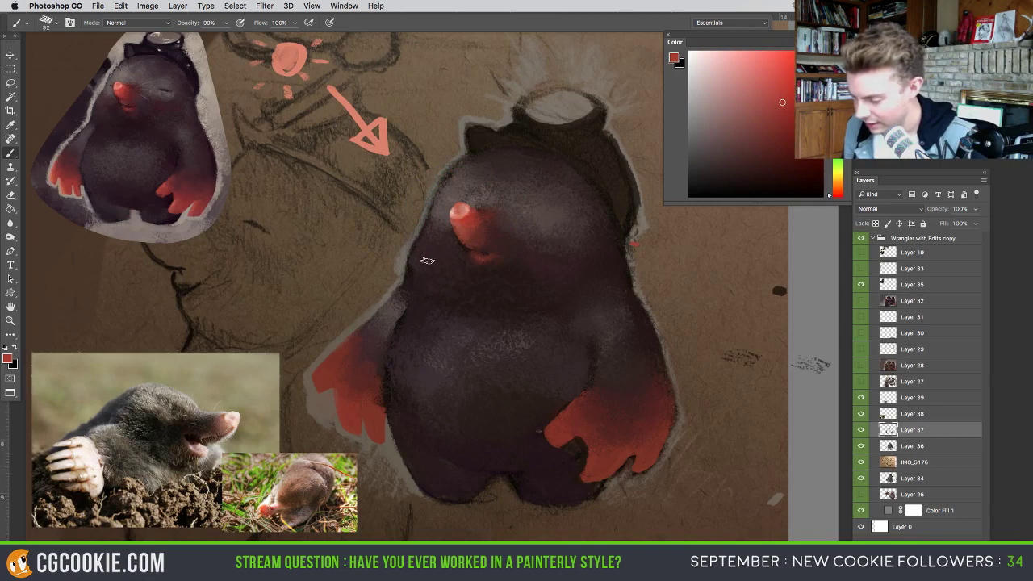
alt+click(462, 216)
drag(330, 367, 313, 373)
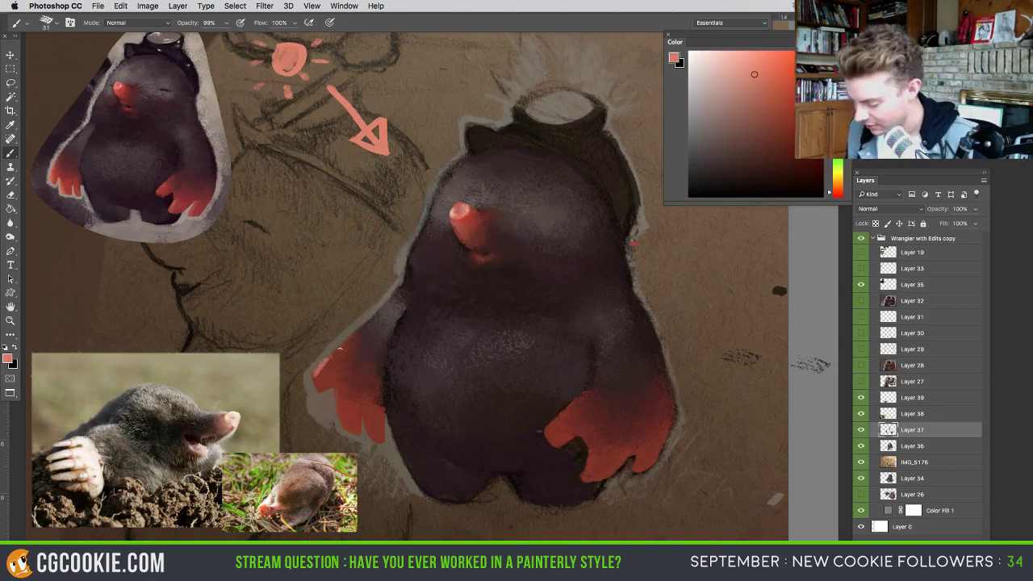
drag(337, 393, 345, 427)
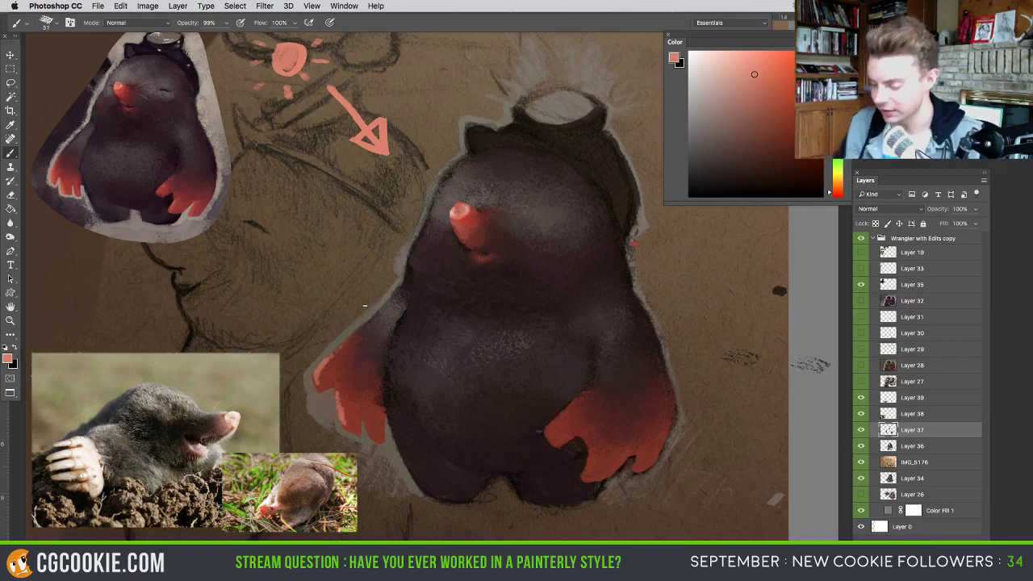
- Try light red strokes on the edges of both paws and undo them
mouse_move(336, 333)
mouse_down()
mouse_move(306, 383)
mouse_move(341, 376)
mouse_move(339, 326)
mouse_up()
key(super+z)
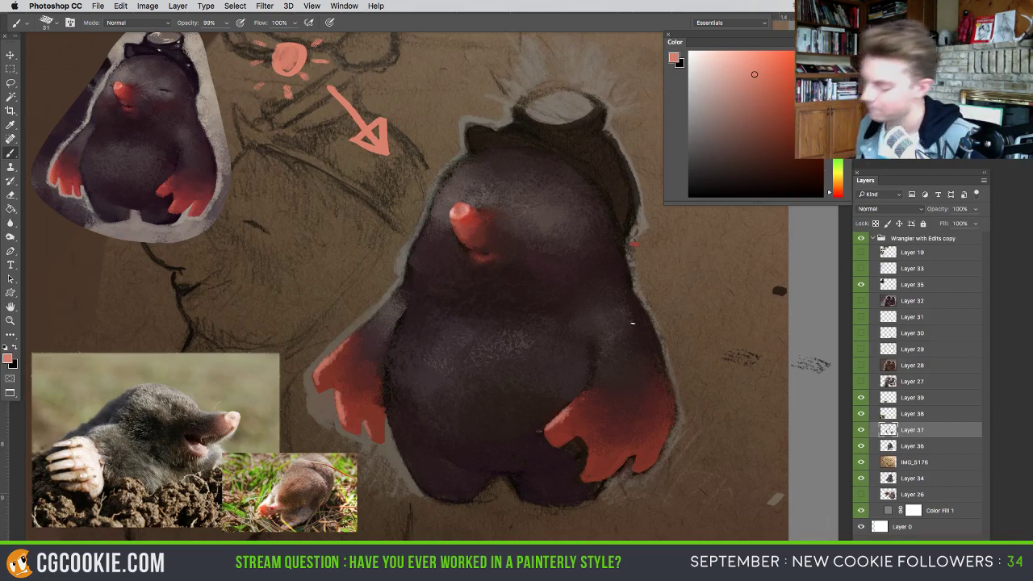
mouse_move(626, 426)
mouse_down()
mouse_move(582, 490)
mouse_move(676, 435)
mouse_up()
key(ctrl+z)
- Blend reds and dark reds sampled from the paw at the picture's right around its thumb with a textured brush
alt+click(564, 416)
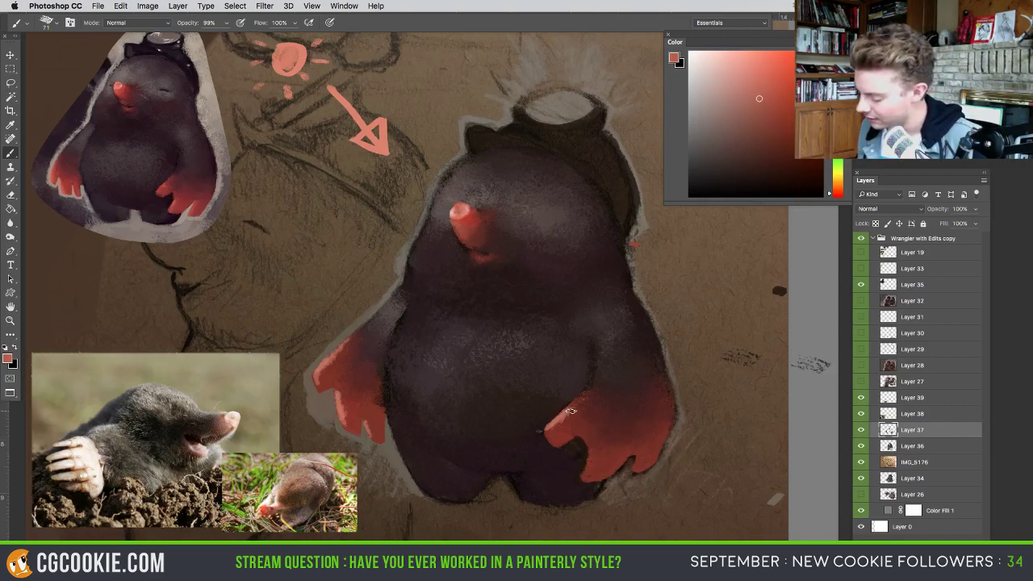
alt+click(574, 410)
alt+click(577, 409)
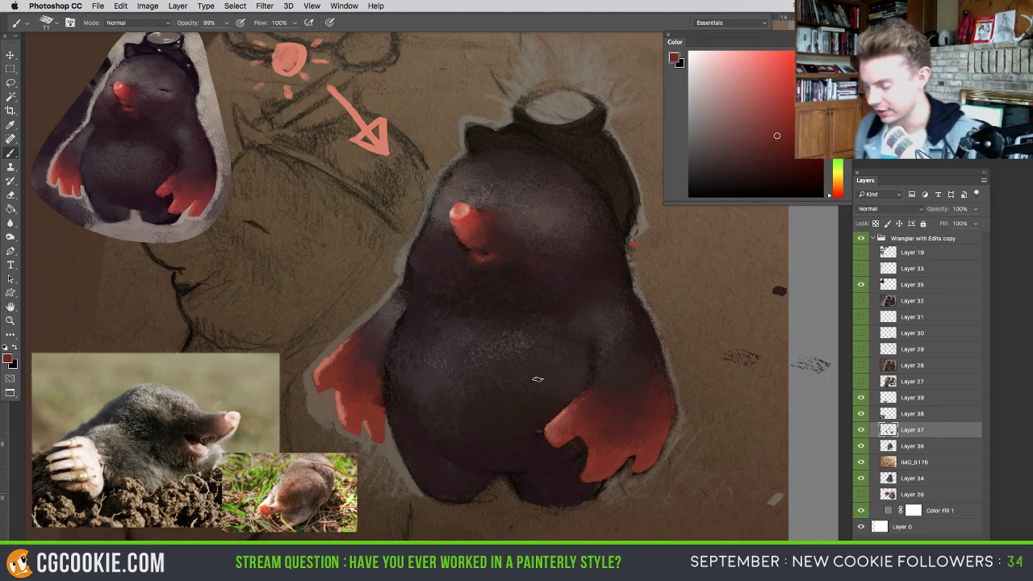
alt+click(555, 423)
drag(555, 423, 574, 423)
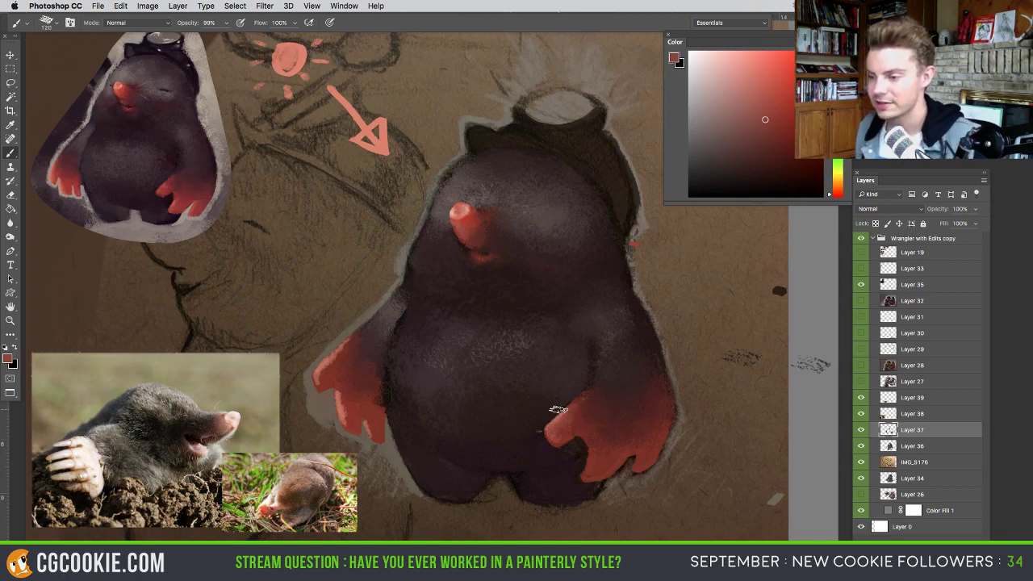
alt+click(567, 421)
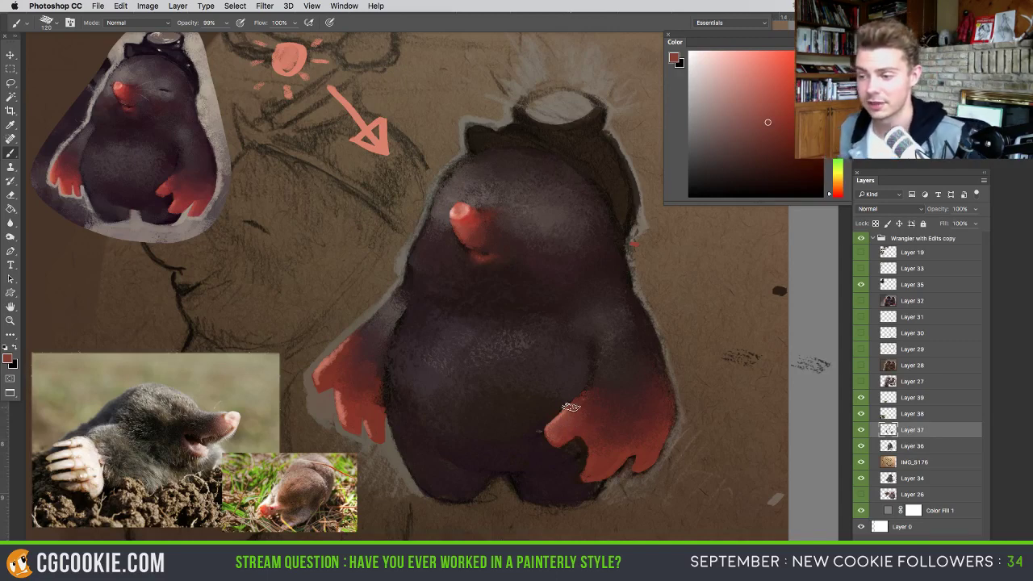
alt+click(562, 418)
drag(562, 421, 548, 425)
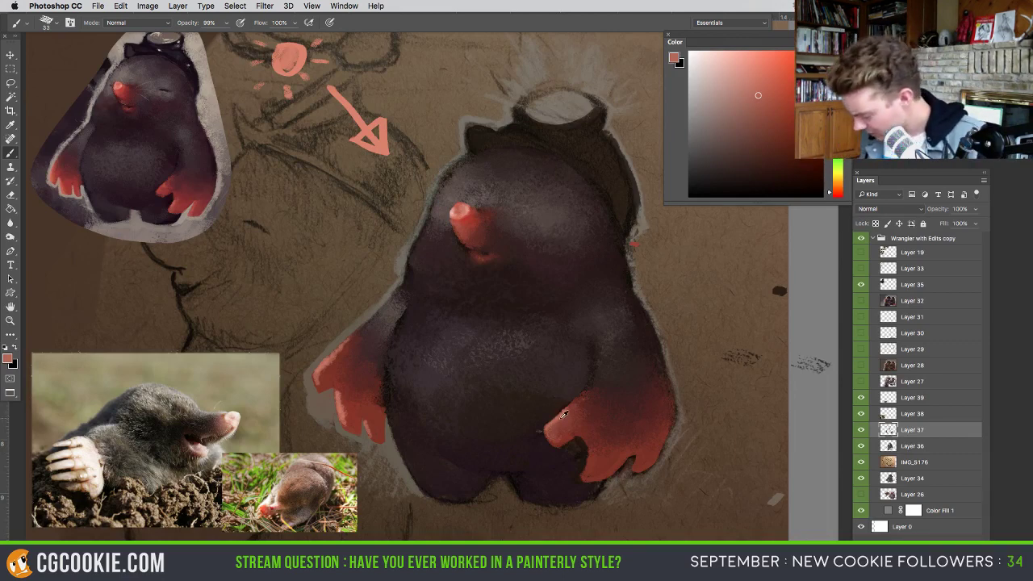
- Lighten the thumb and claws of the paw at the picture's right with light red sampled from the nose
alt+click(468, 218)
mouse_move(559, 425)
mouse_down()
mouse_move(559, 435)
mouse_move(582, 416)
mouse_move(602, 462)
mouse_move(590, 462)
mouse_up()
alt+click(560, 419)
alt+click(563, 418)
drag(652, 452, 645, 454)
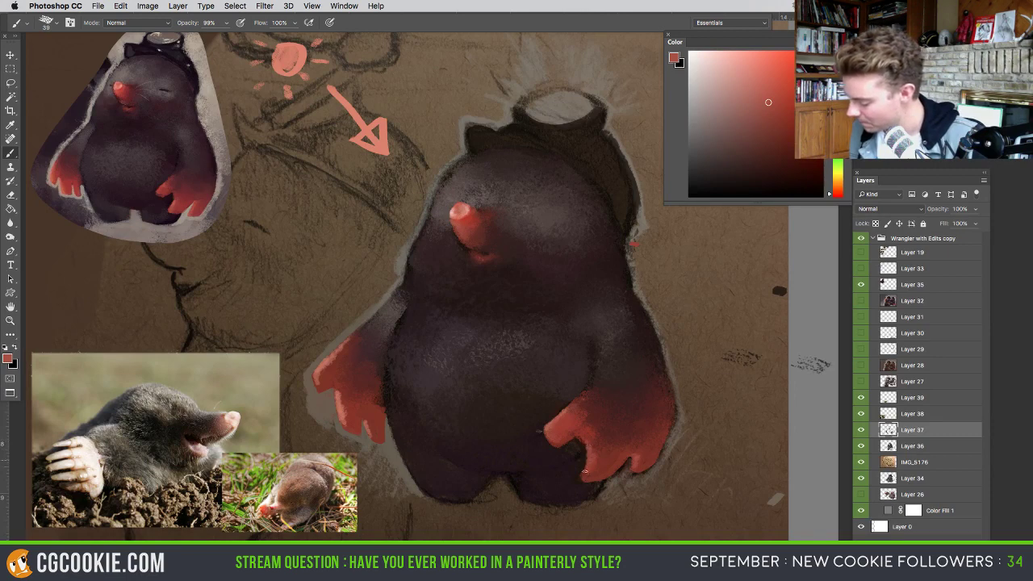
- Blend sampled mid and dark reds across the palm and claws of the paw at the picture's left
alt+click(346, 400)
drag(348, 406, 365, 406)
alt+click(342, 398)
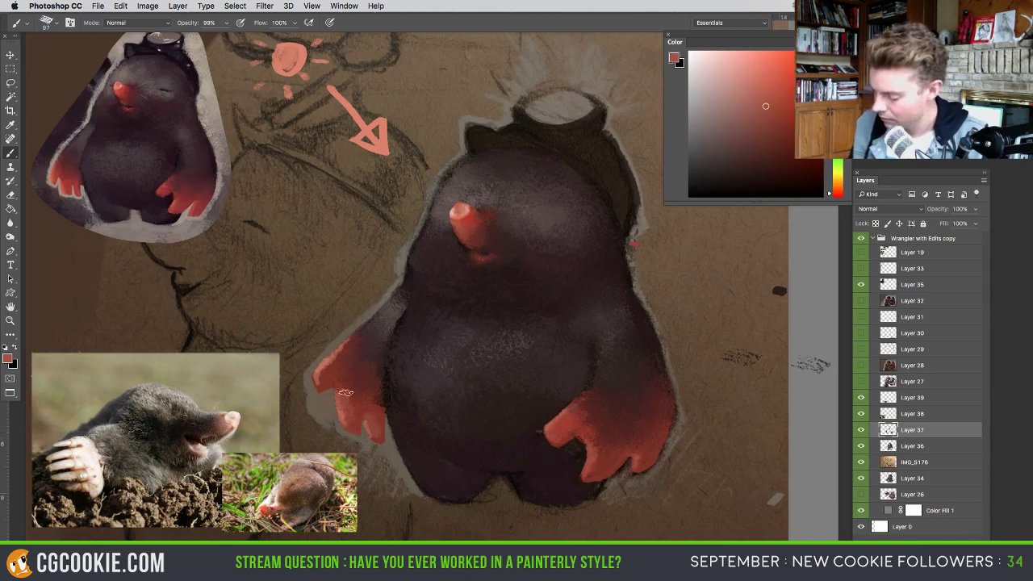
alt+click(323, 374)
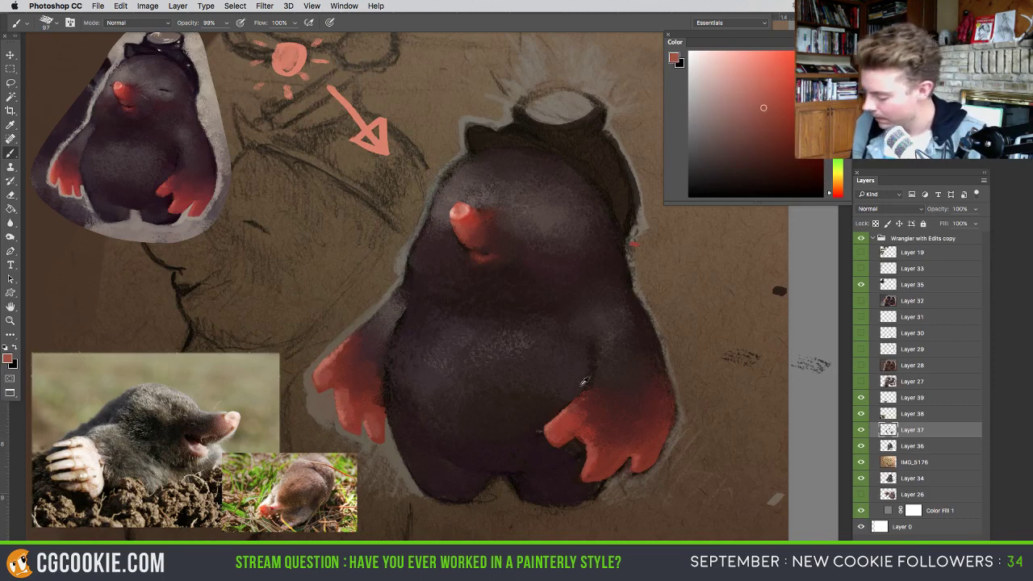
alt+click(473, 223)
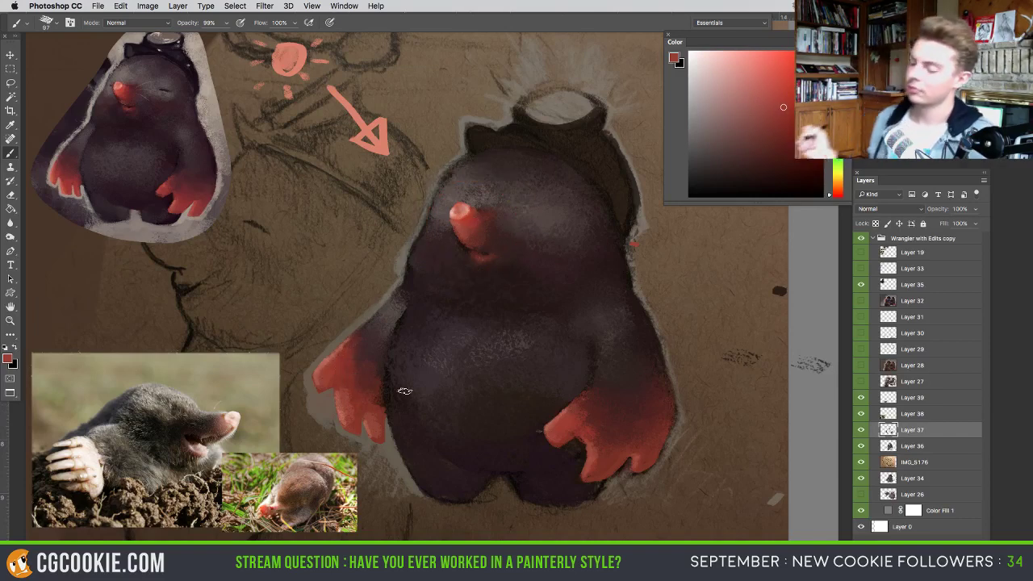
alt+click(358, 371)
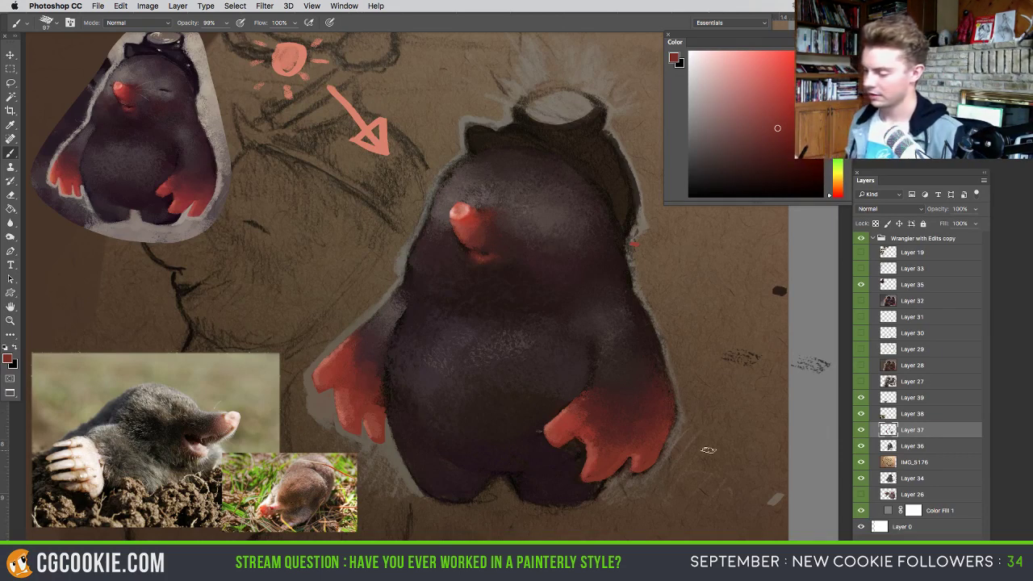
- Shape the mole's feet with purples sampled from the belly and legs, using a larger textured brush
alt+click(439, 361)
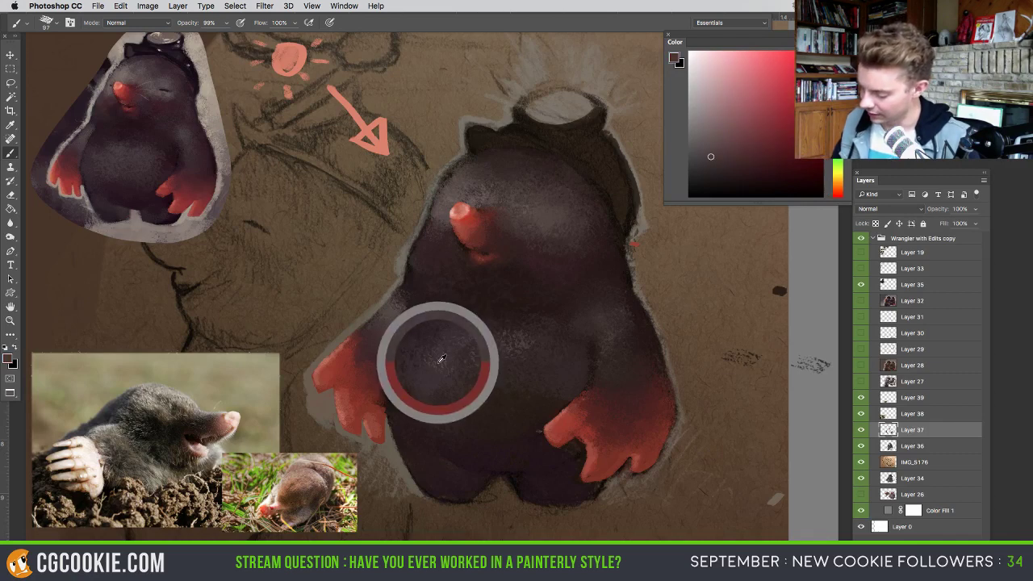
alt+click(431, 466)
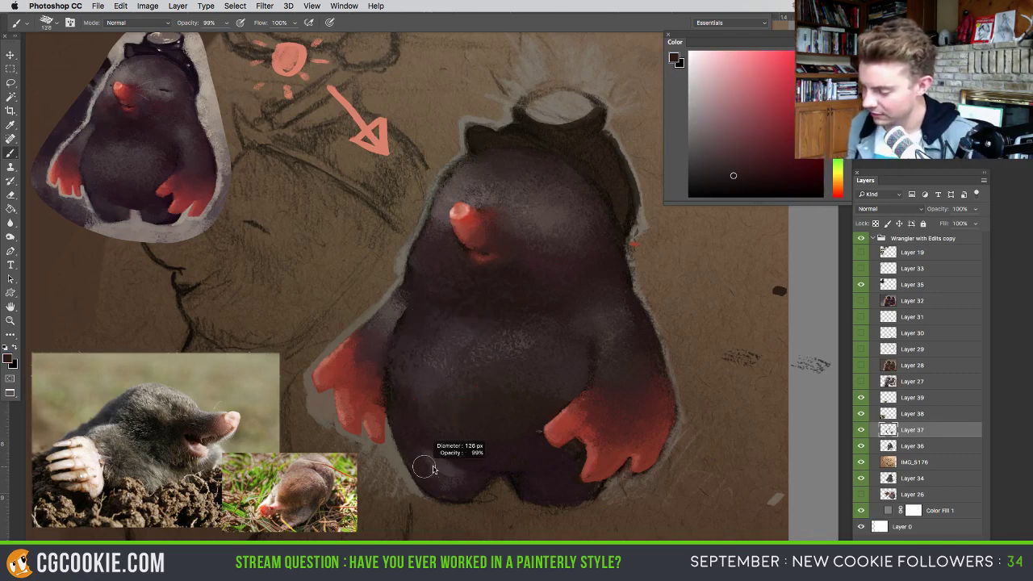
alt+click(450, 472)
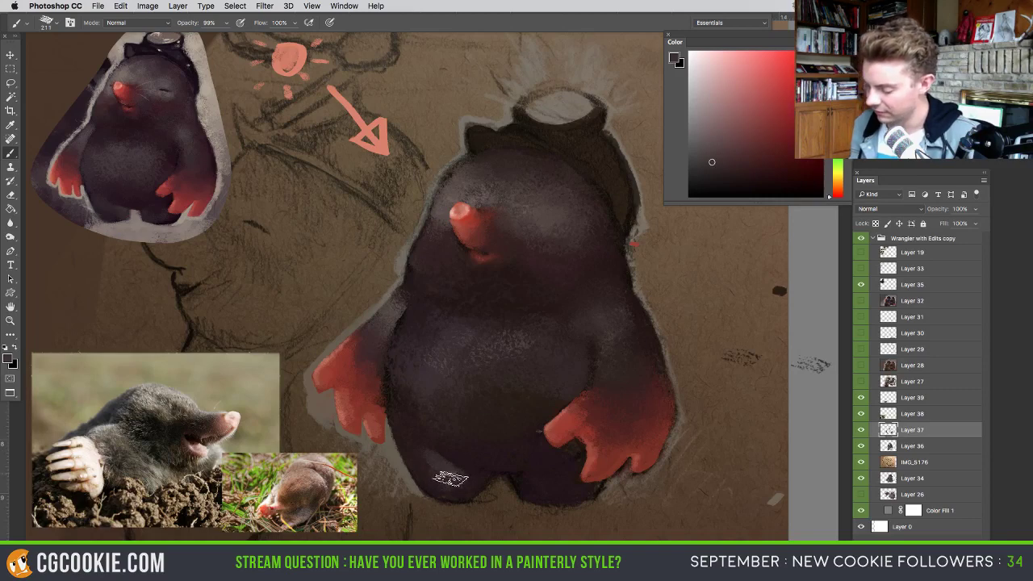
alt+click(523, 454)
- Cover the sketched cap with dark purple sampled from the cap in the small reference painting
drag(601, 253, 570, 270)
alt+click(113, 76)
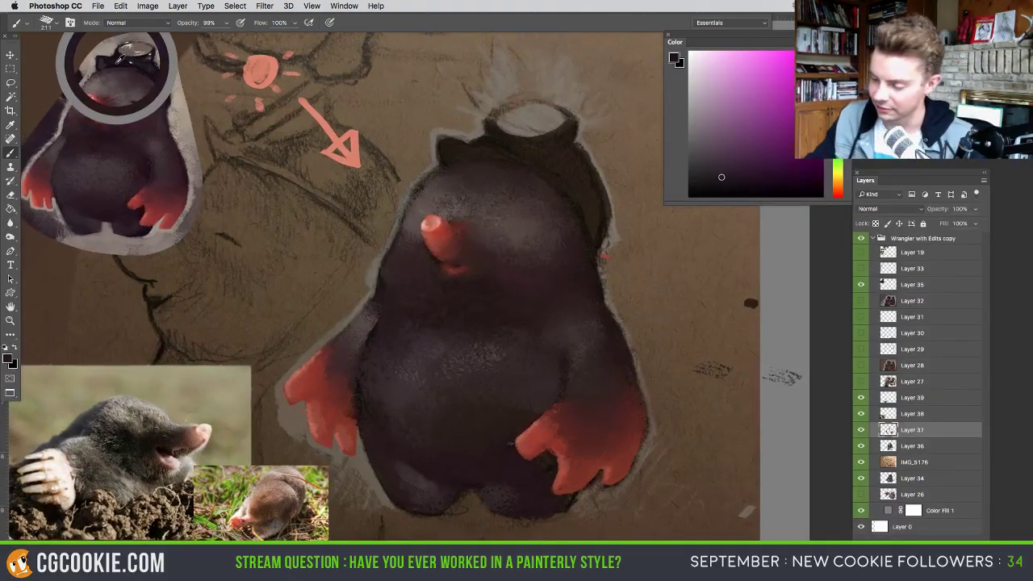
drag(485, 162, 445, 160)
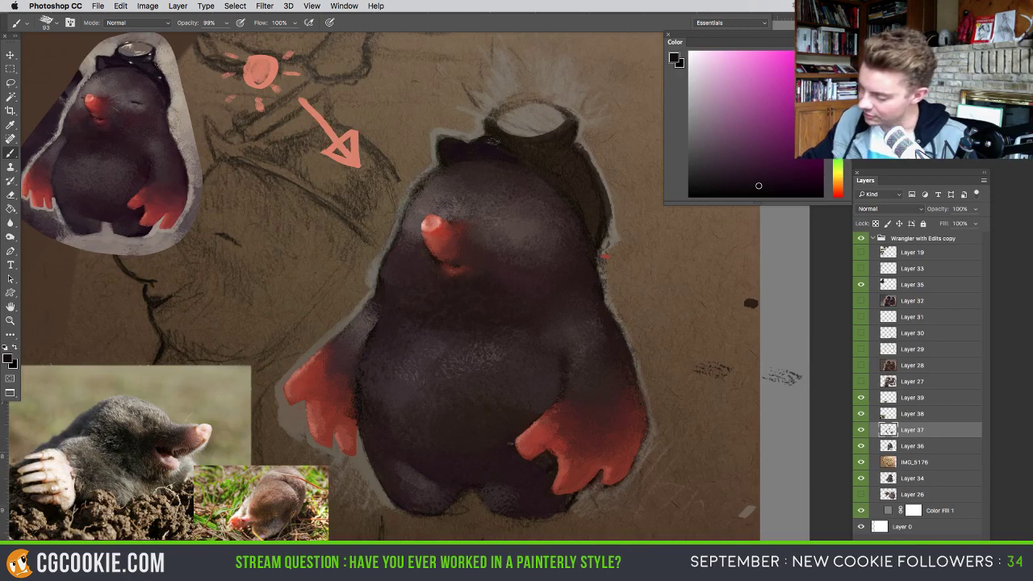
drag(555, 152, 592, 152)
mouse_move(507, 144)
mouse_down()
mouse_move(581, 196)
mouse_move(588, 223)
mouse_move(576, 216)
mouse_up()
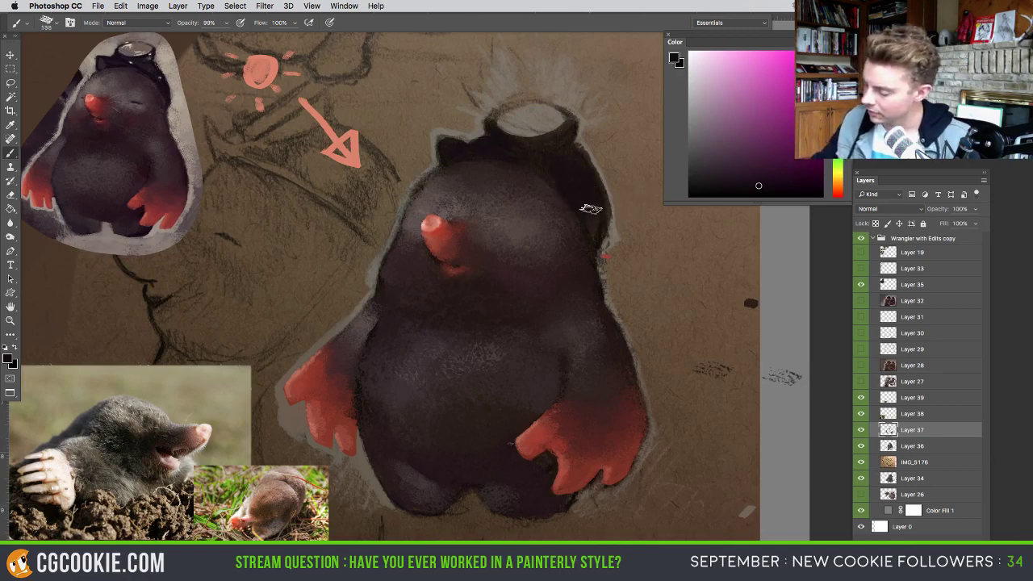
- Shade the side and back of the cap with greys and dark purples sampled from the head and cap
alt+click(549, 213)
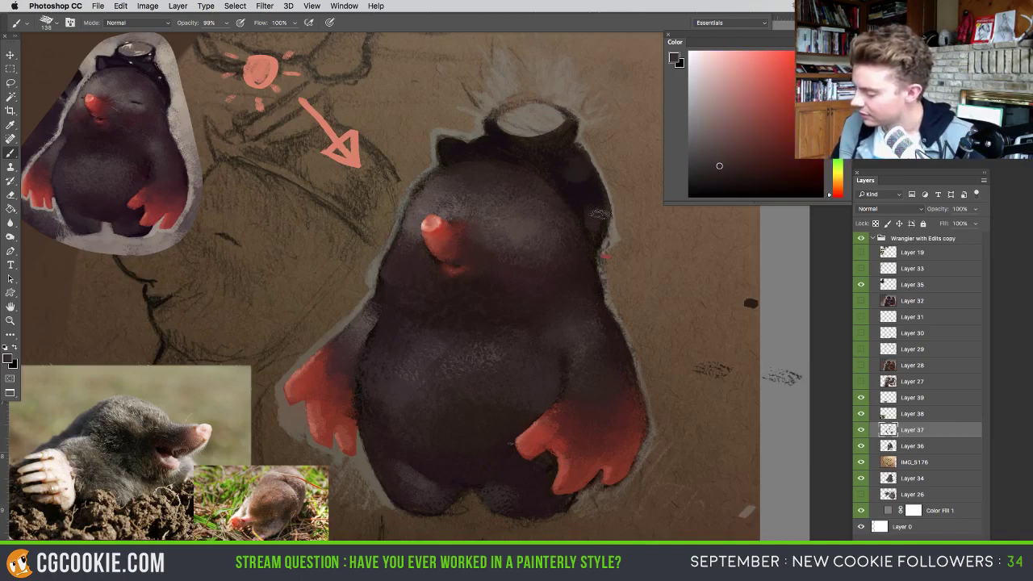
mouse_move(597, 232)
mouse_down()
mouse_move(604, 240)
mouse_move(613, 205)
mouse_up()
alt+click(591, 182)
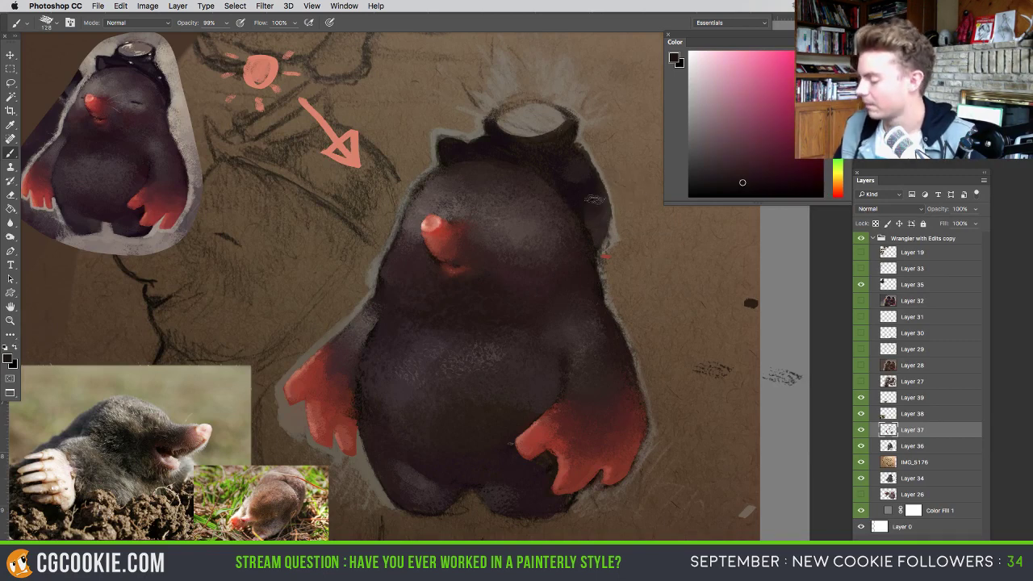
alt+click(577, 165)
mouse_move(579, 163)
mouse_down()
mouse_move(561, 165)
mouse_move(557, 135)
mouse_up()
- Refine the headlamp's rim and band with dark tones sampled from the head, cap and rim
alt+click(540, 226)
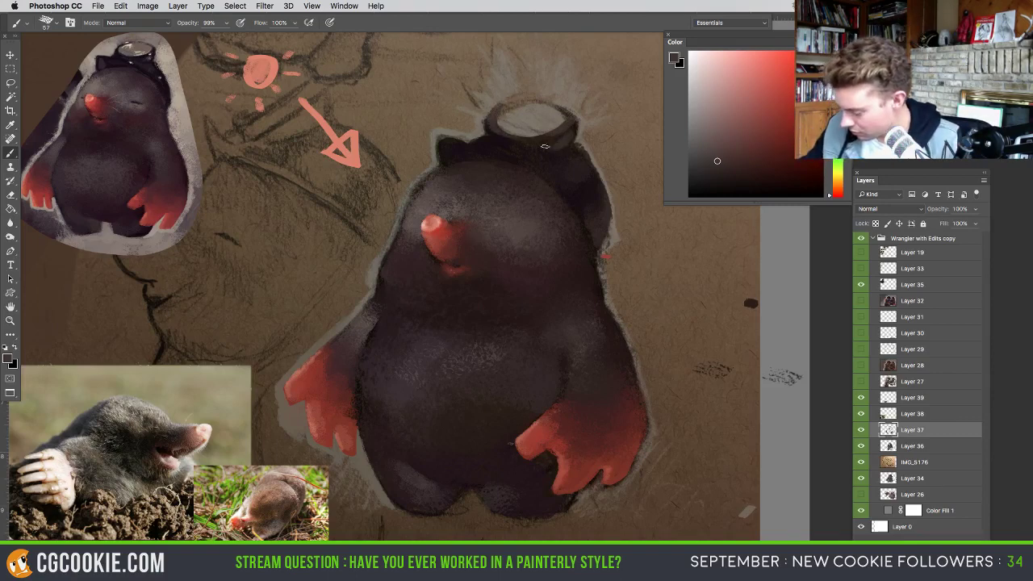
alt+click(552, 157)
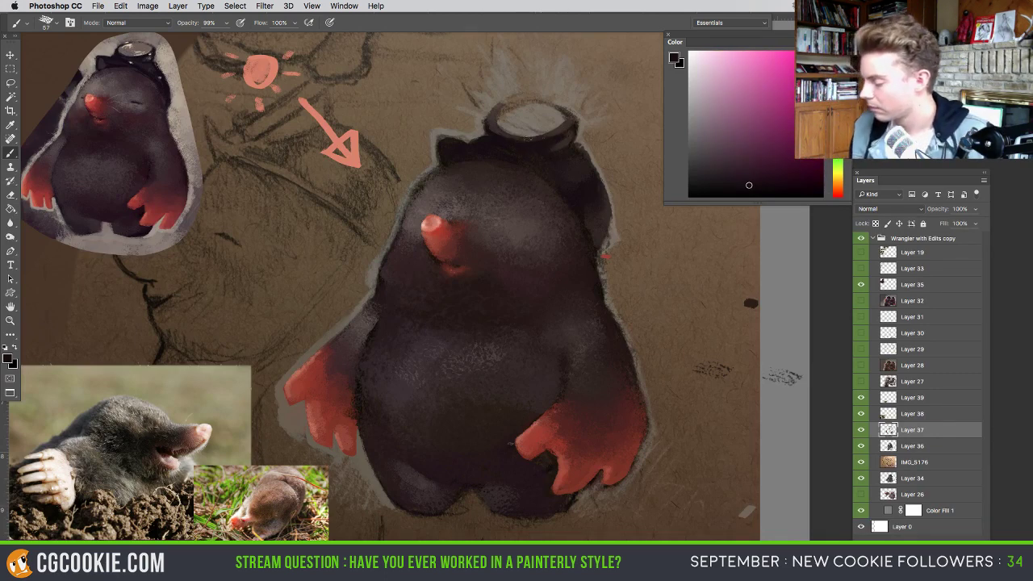
alt+click(501, 128)
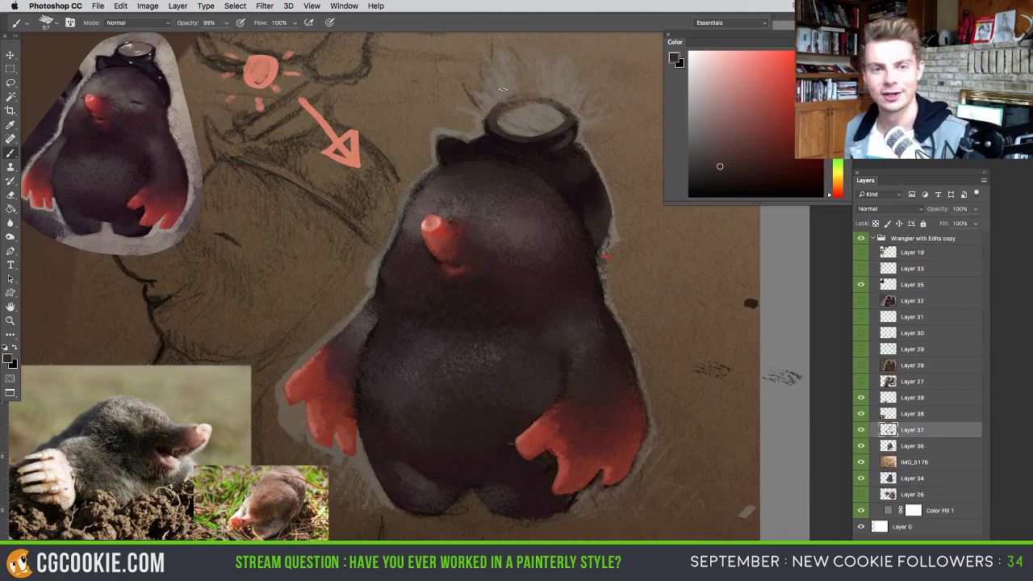
alt+click(505, 131)
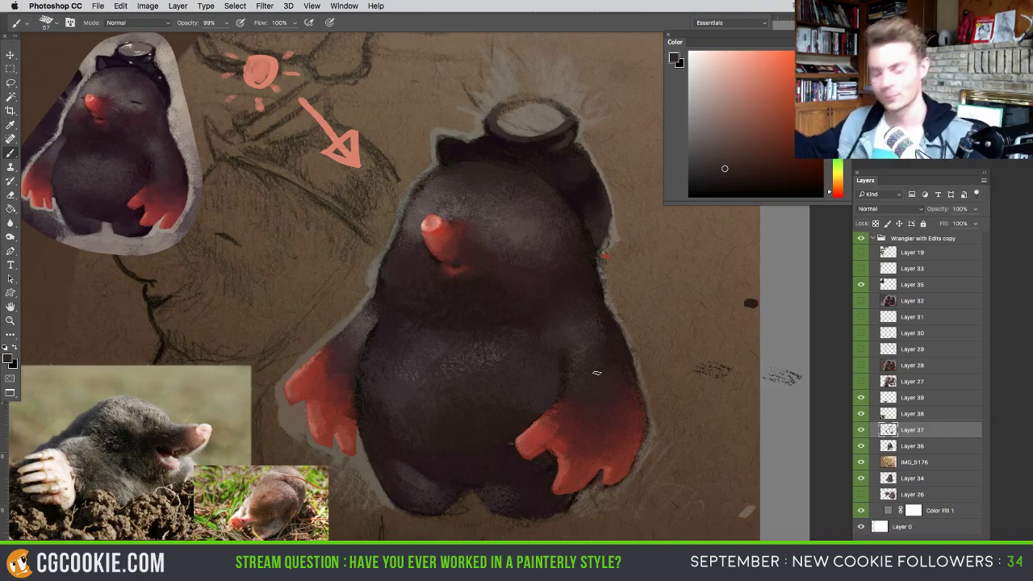
- Paint small light grey highlights on the headlamp's rim and the cap on a new layer
click(697, 71)
drag(500, 135, 491, 122)
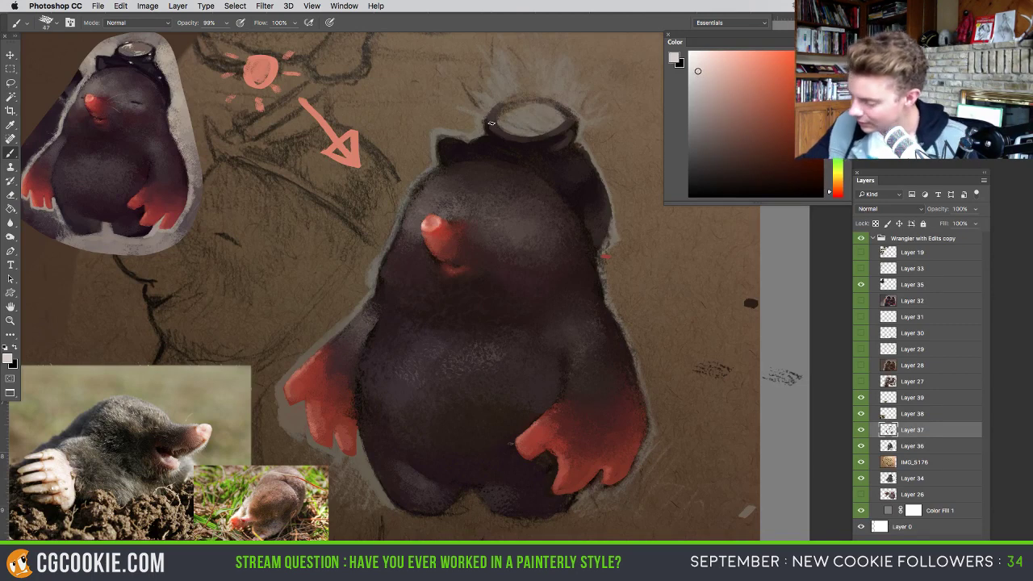
click(956, 539)
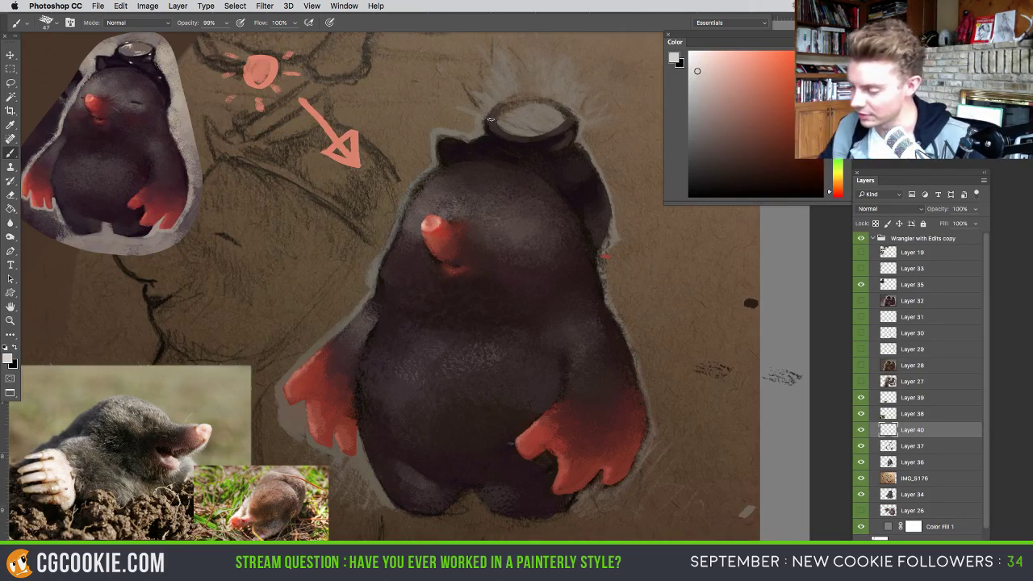
drag(514, 108, 512, 101)
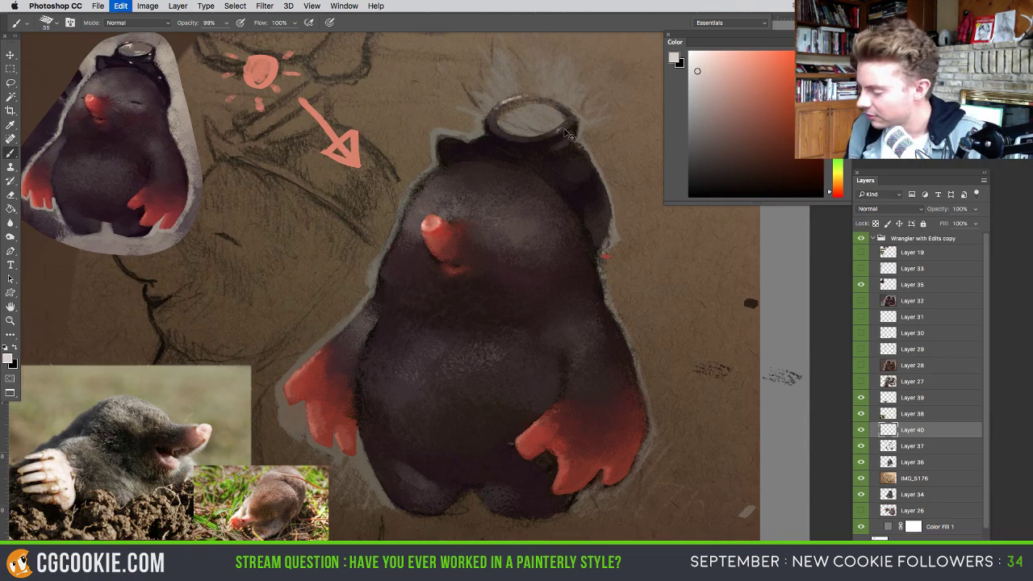
drag(567, 133, 564, 129)
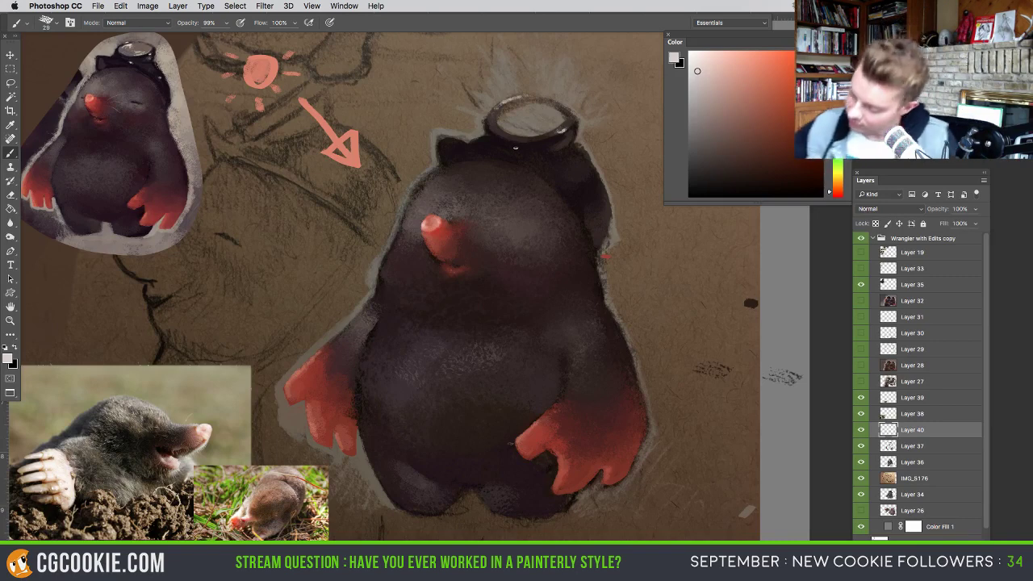
drag(508, 155, 523, 162)
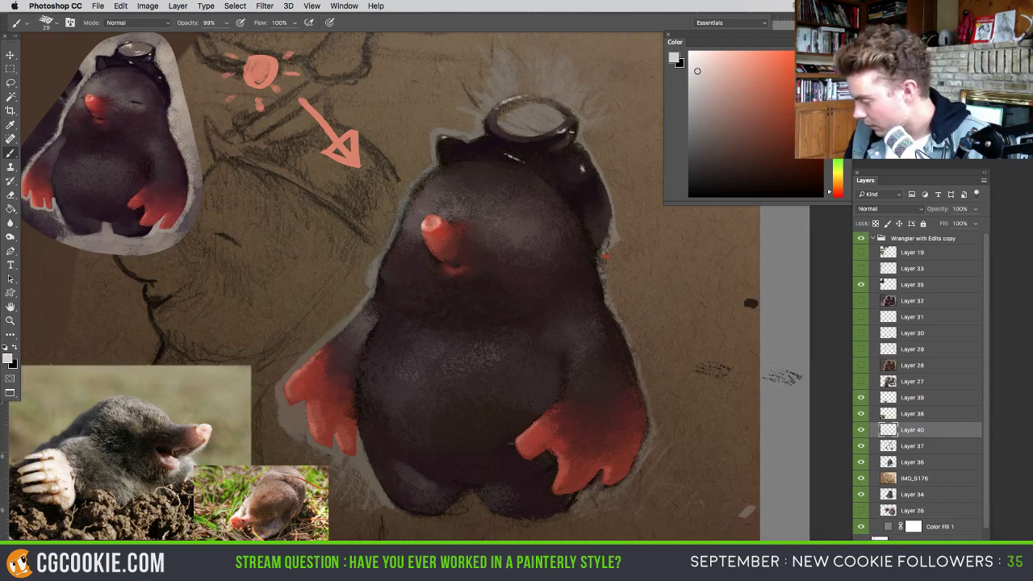
- Soften the highlight on the back of the cap with sampled dark tones and a larger brush
click(722, 168)
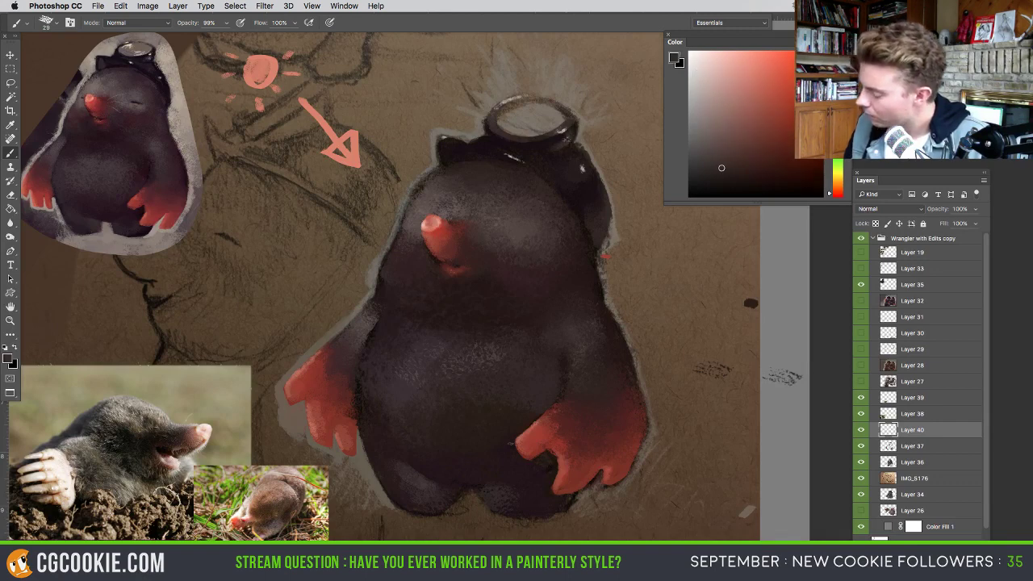
alt+click(582, 166)
ctrl+alt+drag(581, 173, 599, 172)
alt+click(576, 167)
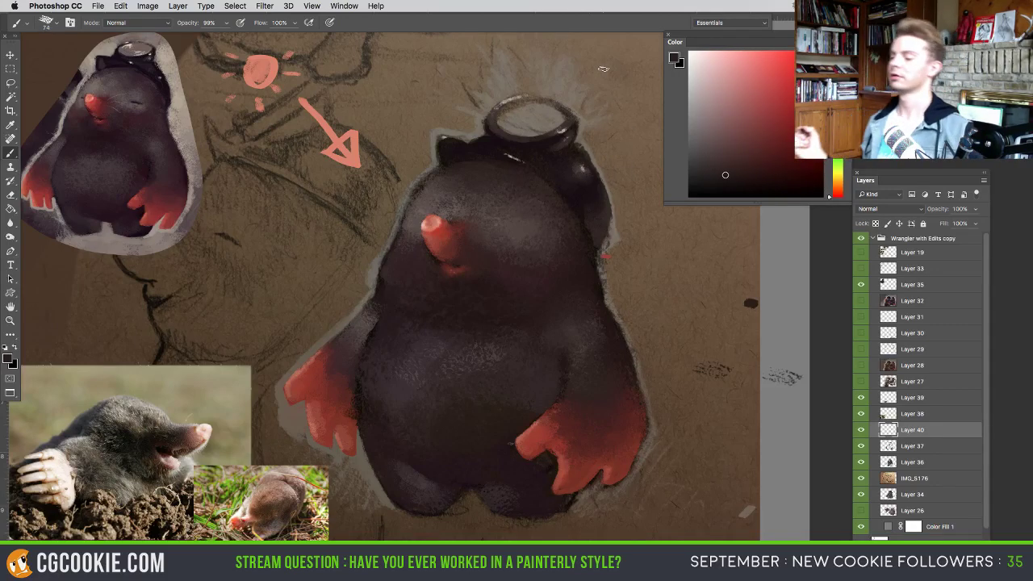
alt+click(552, 137)
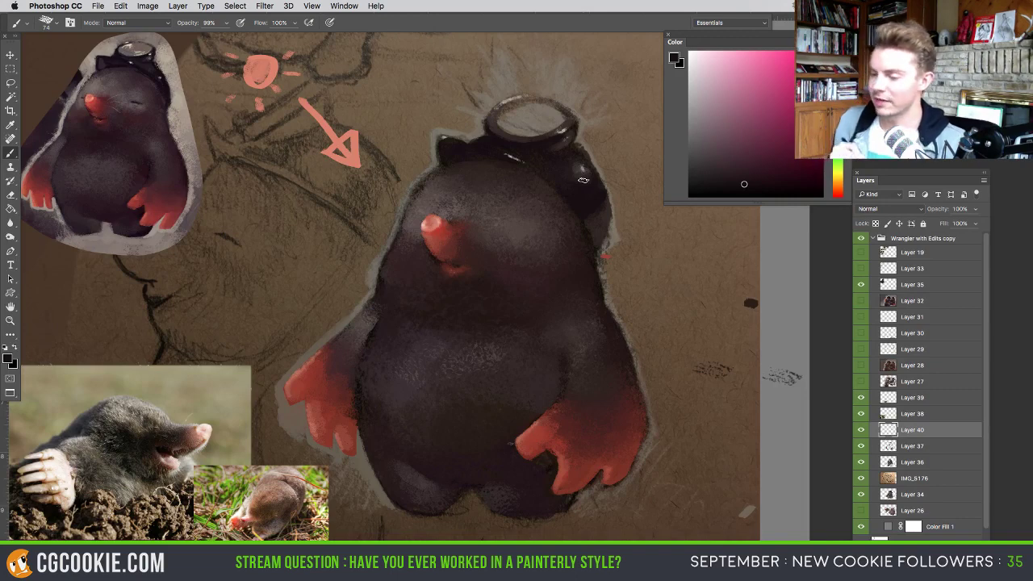
- Demonstrate color sampling and blending with dark and grey test strokes beside the cap, and erase them
drag(628, 127, 601, 149)
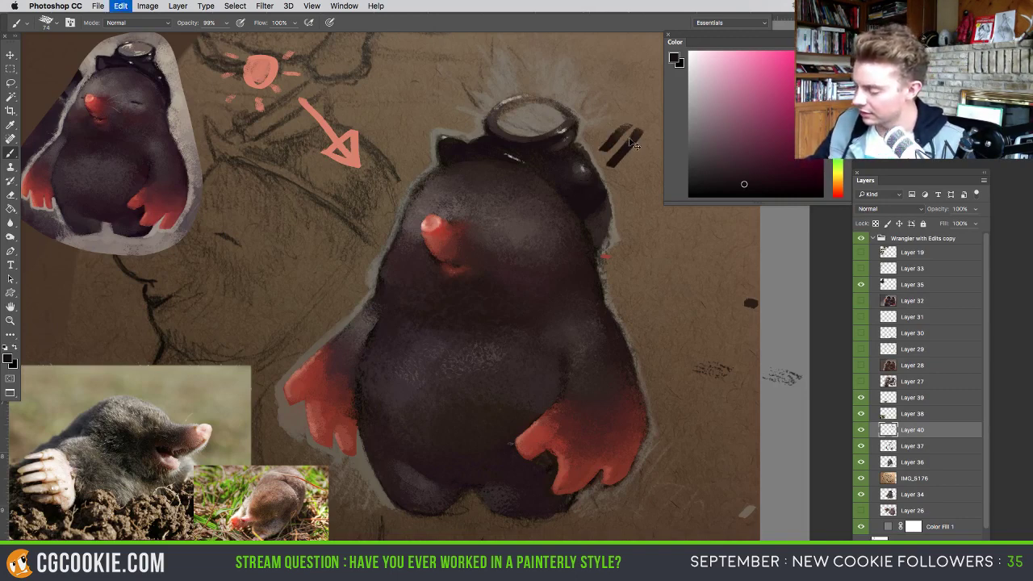
alt+click(593, 137)
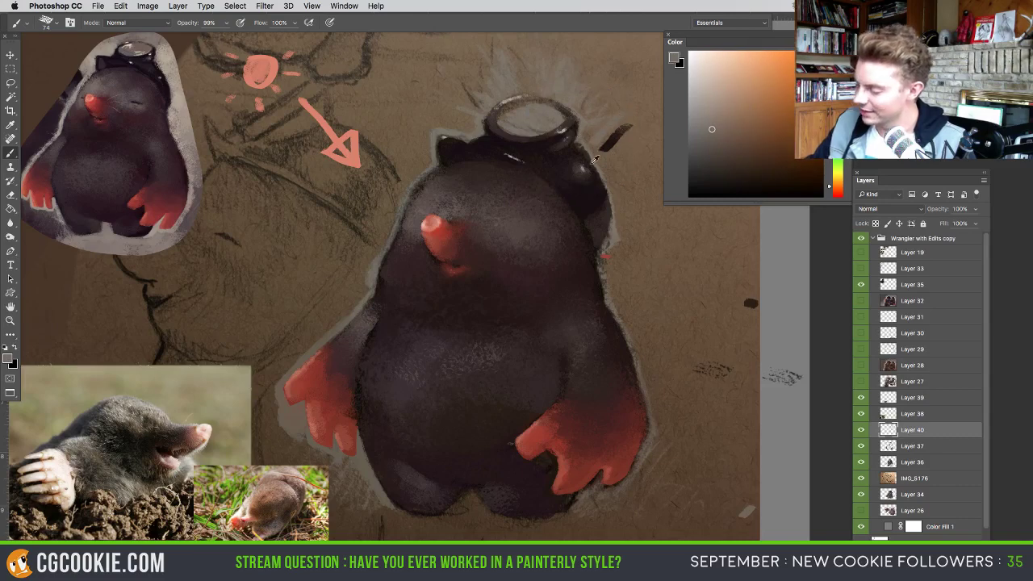
alt+click(610, 140)
drag(642, 156, 619, 184)
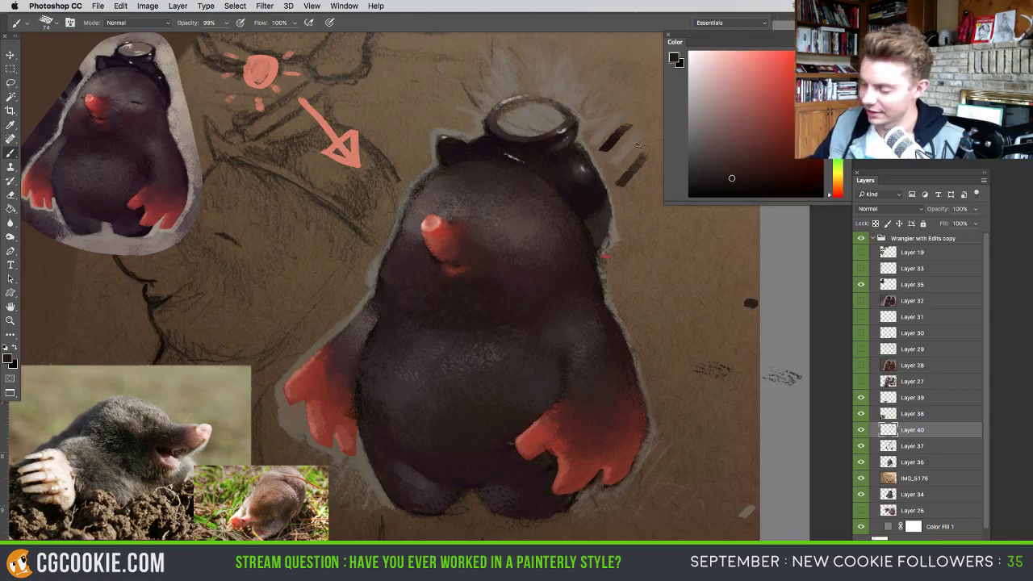
key(e)
drag(626, 131, 639, 167)
mouse_move(633, 170)
mouse_down()
mouse_move(658, 171)
mouse_move(609, 133)
mouse_up()
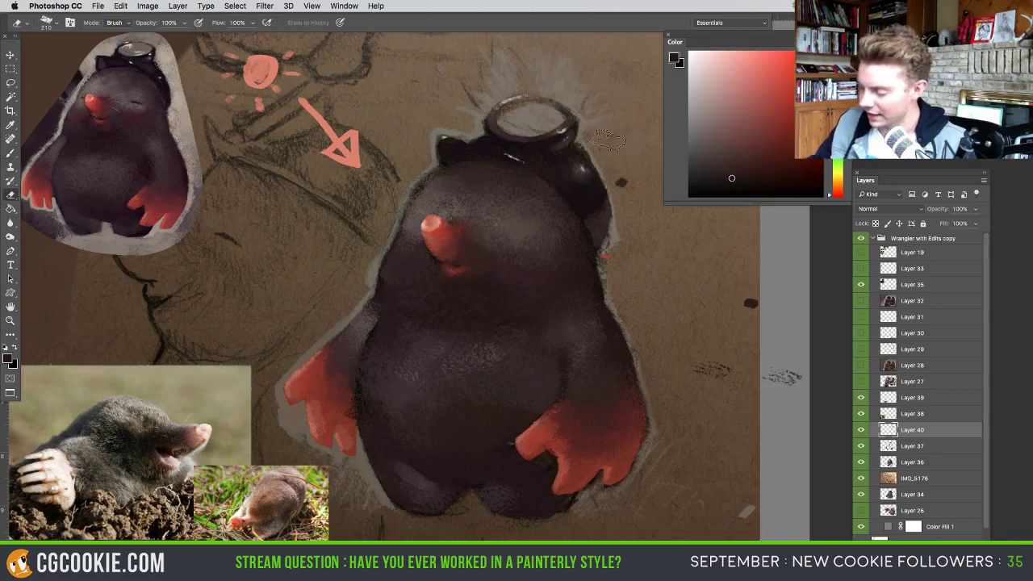
- Blend the lower back flap of the cap with dark and grey tones sampled from the cap, using a smaller brush
drag(625, 194, 632, 184)
key(b)
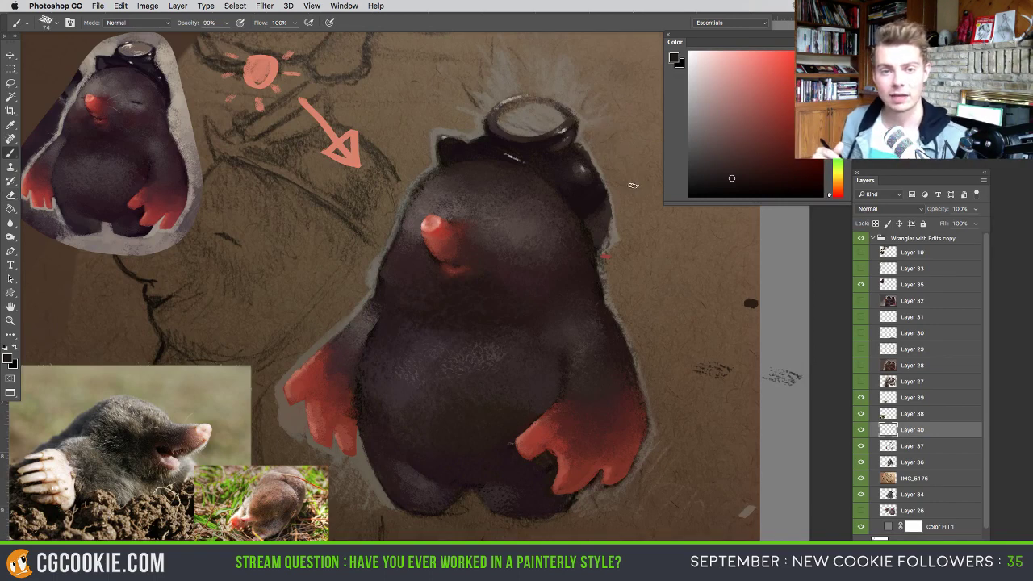
drag(605, 172, 601, 173)
alt+click(589, 219)
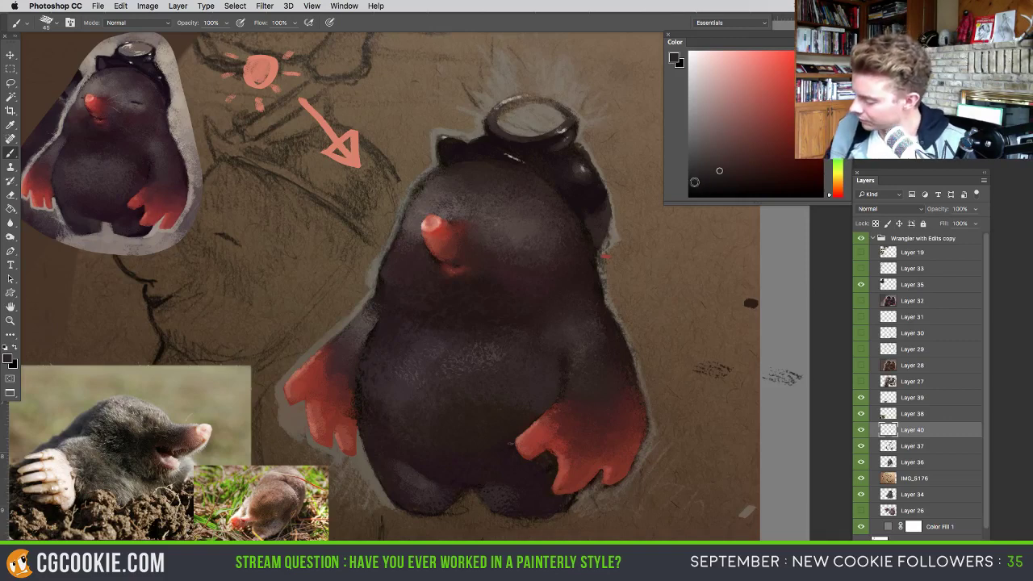
alt+click(586, 165)
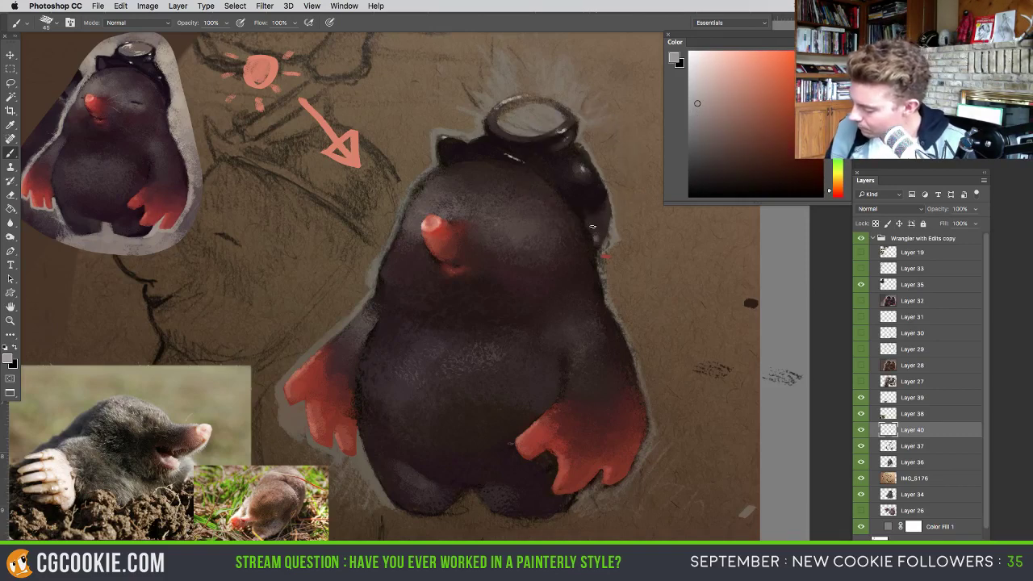
alt+click(599, 229)
alt+click(591, 219)
alt+click(602, 227)
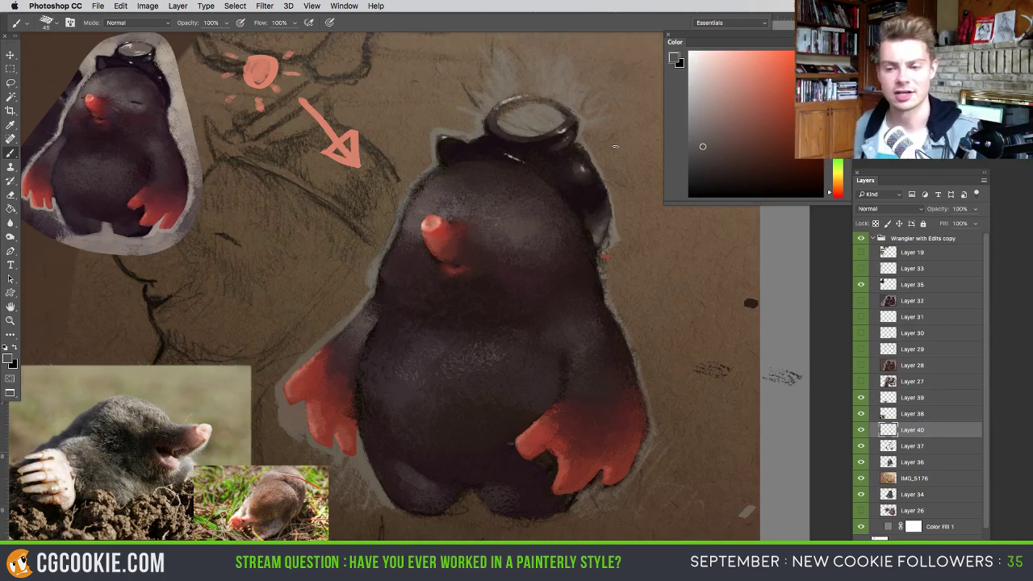
alt+click(582, 218)
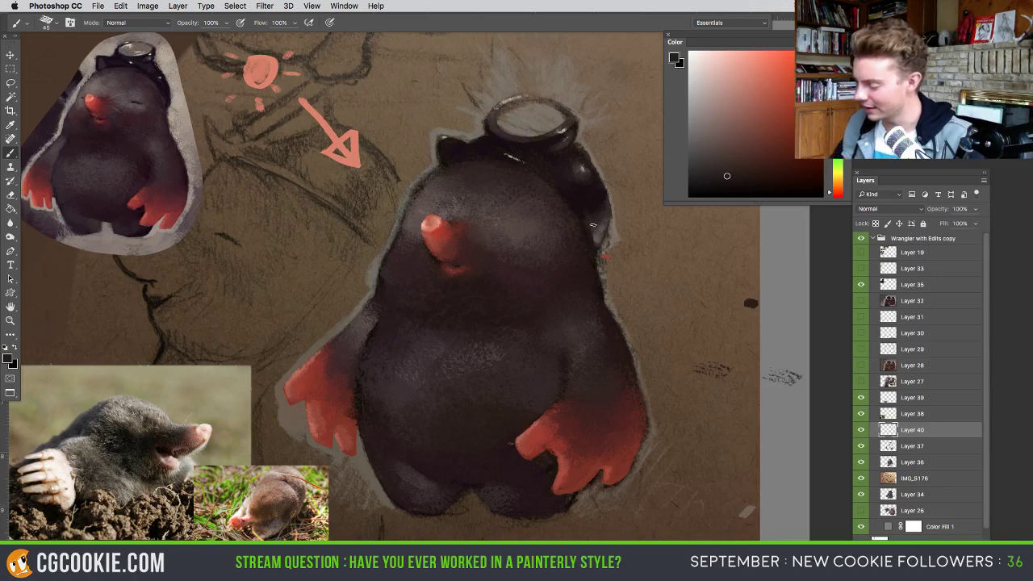
alt+click(591, 226)
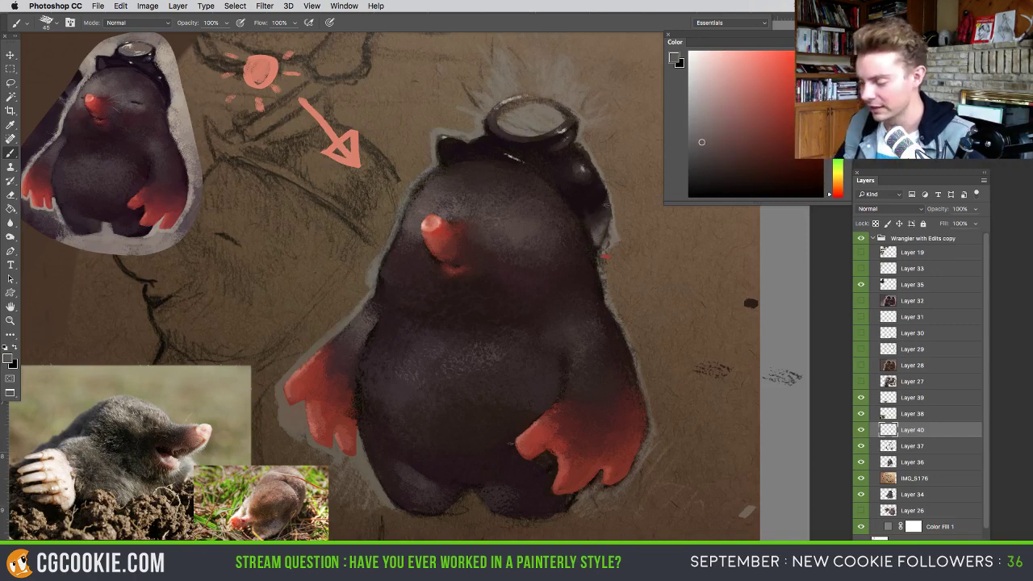
ctrl+alt+drag(597, 222, 614, 223)
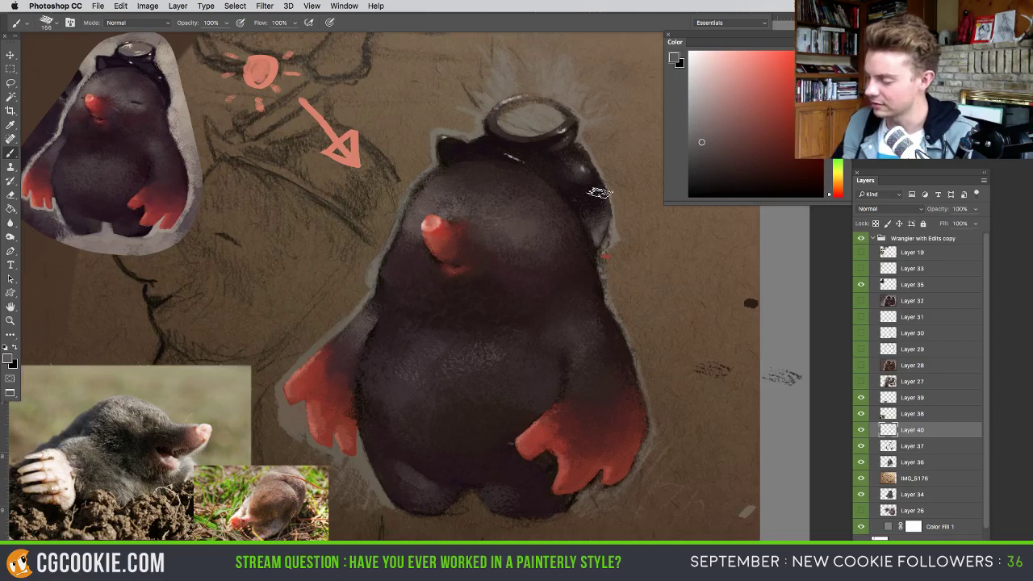
- Rework the highlight on the headlamp's lower rim with sampled dark and light grey tones and a brush of about 53 px
alt+click(563, 158)
ctrl+alt+drag(582, 144, 565, 132)
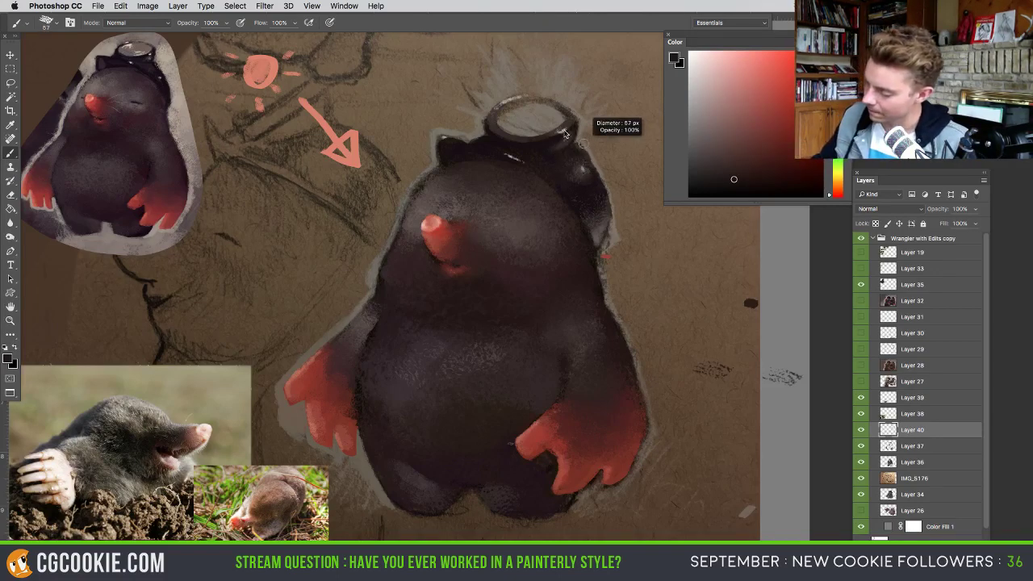
alt+click(564, 130)
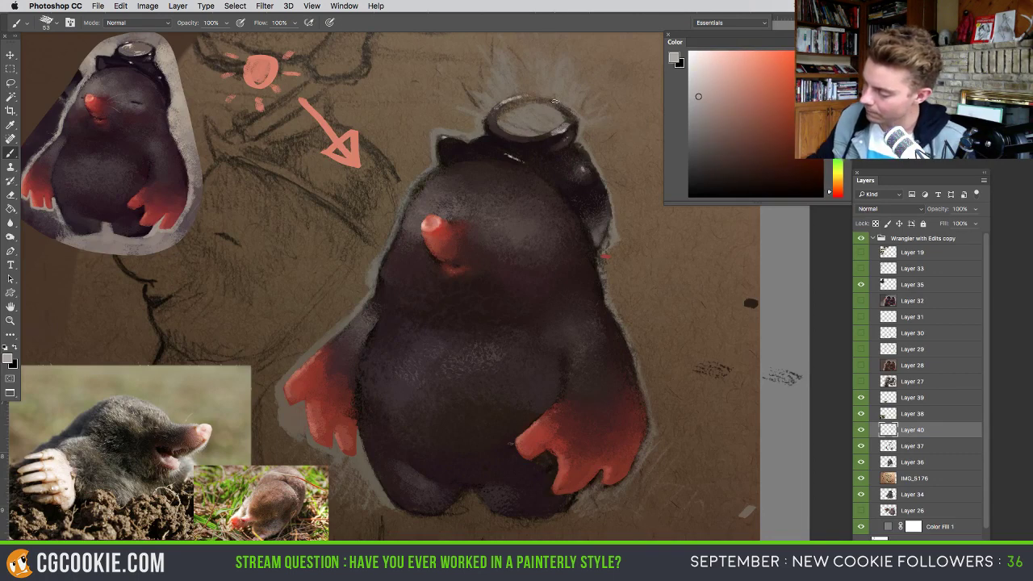
alt+click(551, 127)
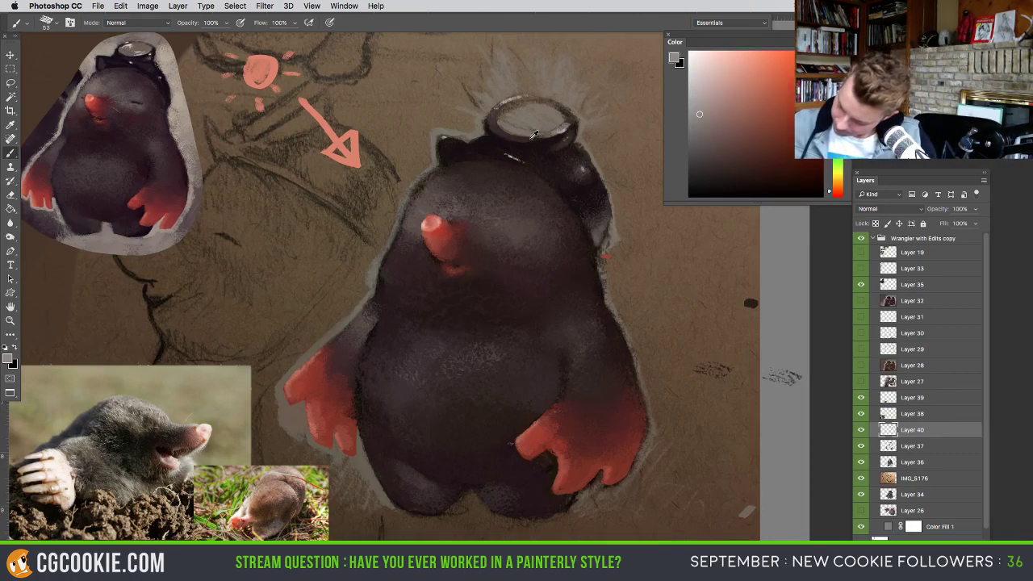
alt+click(534, 134)
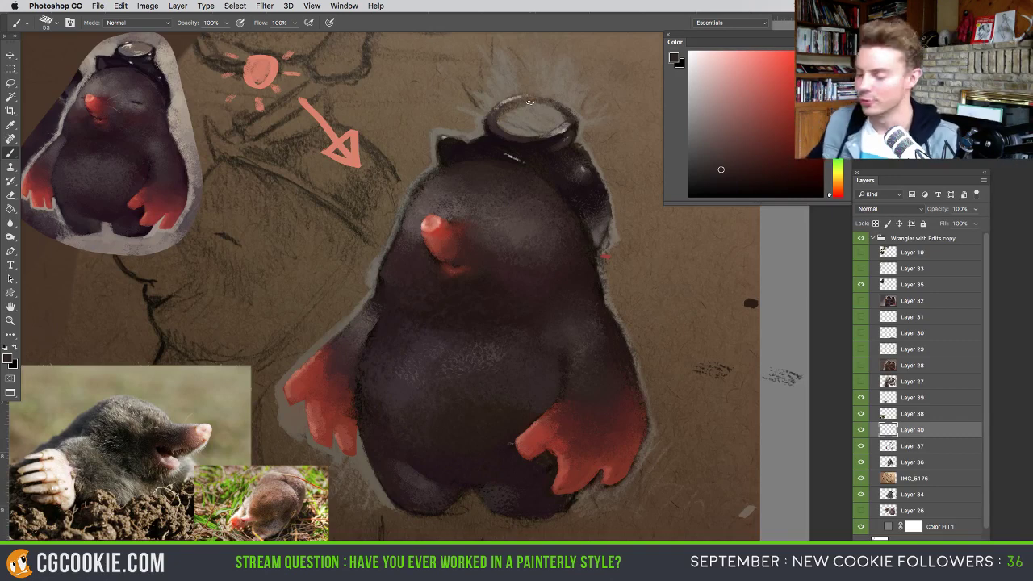
alt+click(572, 118)
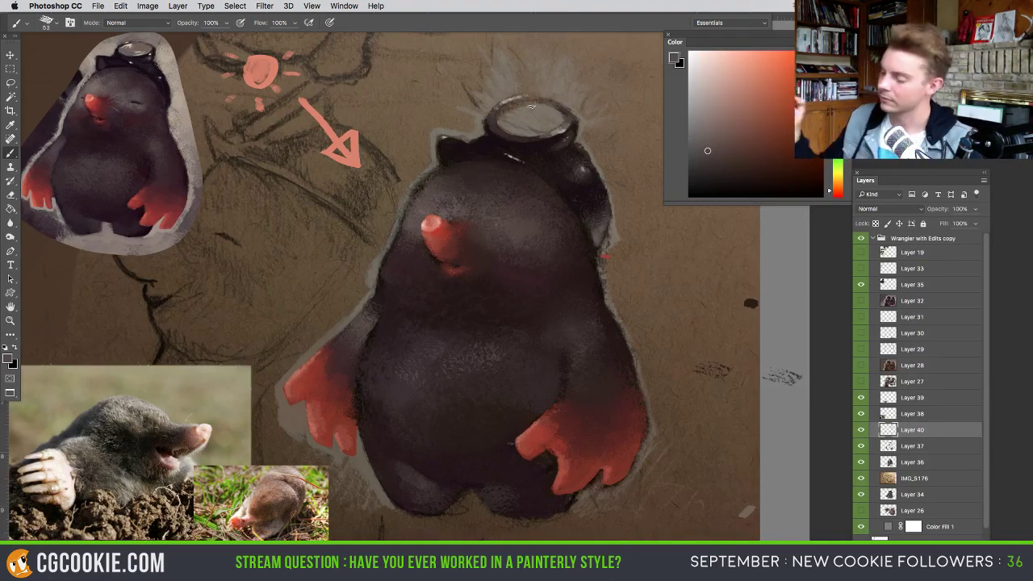
- Blend the headlamp rim's inner edge around the glass with greys and dark tones sampled from the rim and glass
alt+click(553, 130)
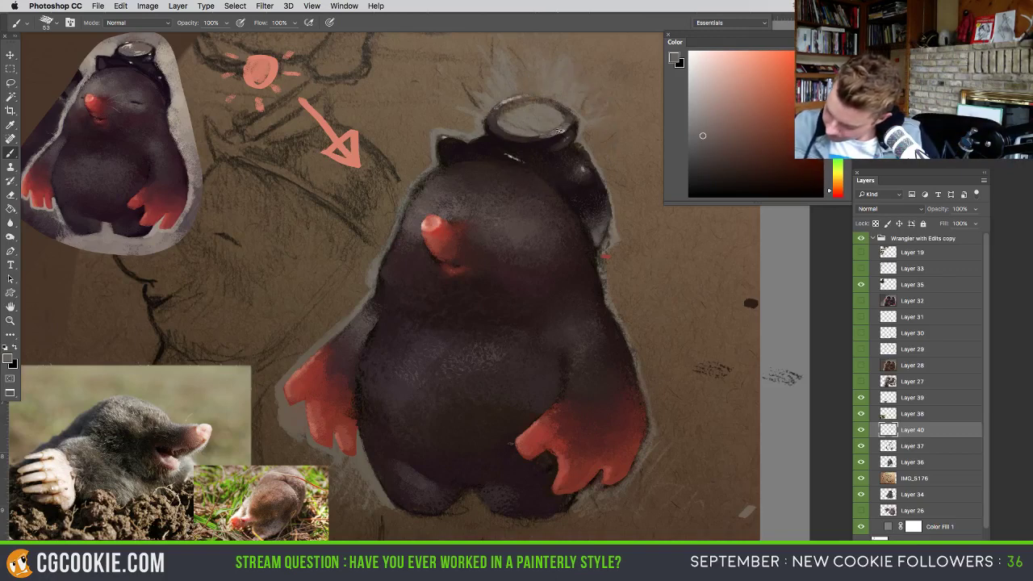
alt+click(542, 134)
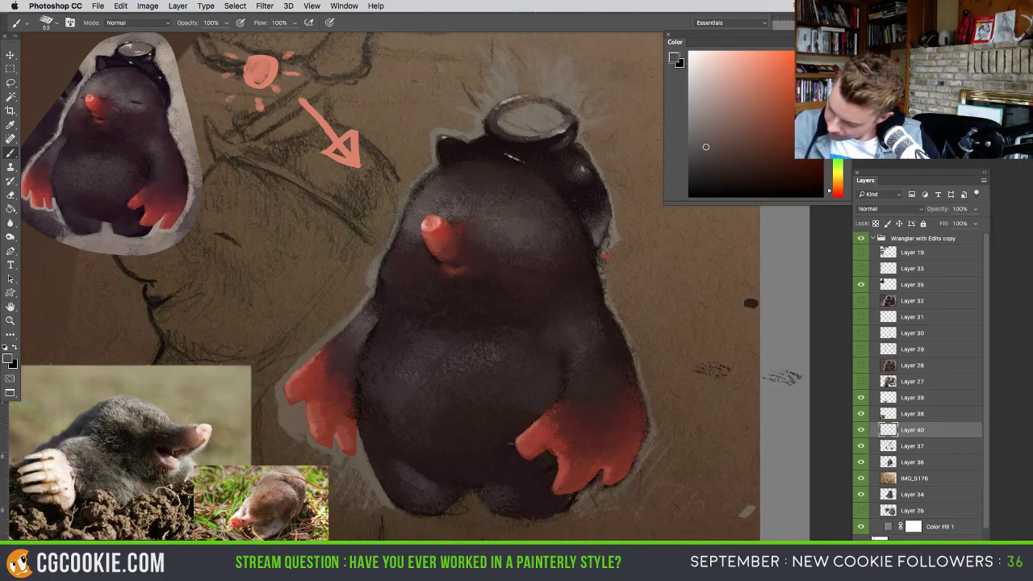
alt+click(557, 139)
alt+click(524, 121)
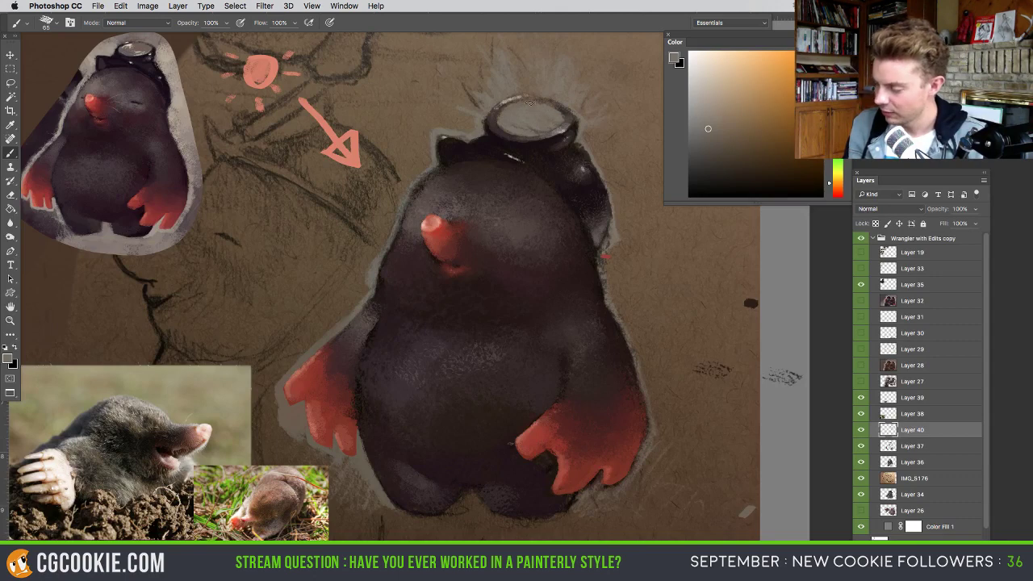
alt+click(528, 104)
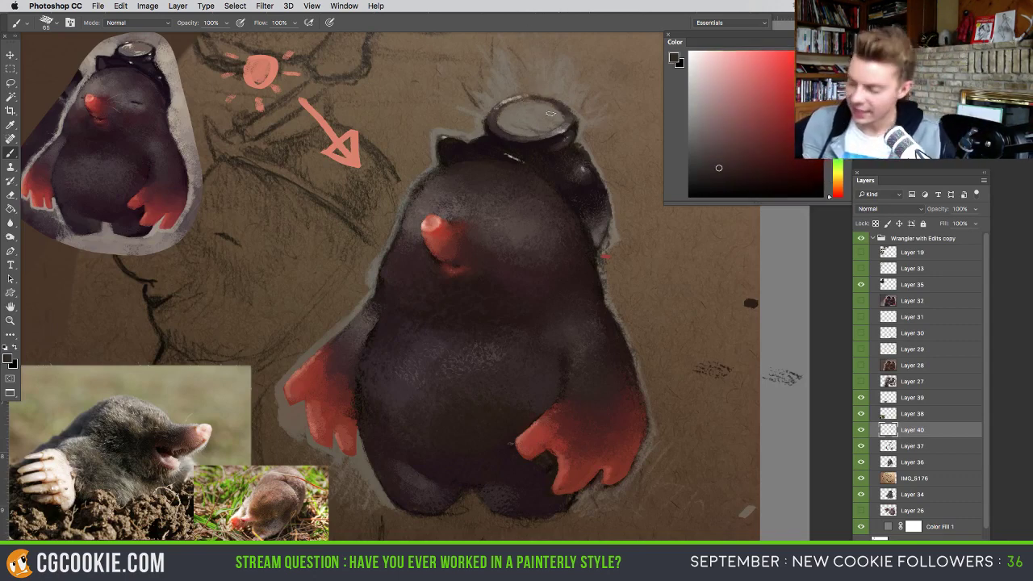
- Brush small light grey strokes across the headlamp's glass and touch up the rim's outer edge with sampled dark tones
alt+click(510, 95)
drag(527, 122, 518, 127)
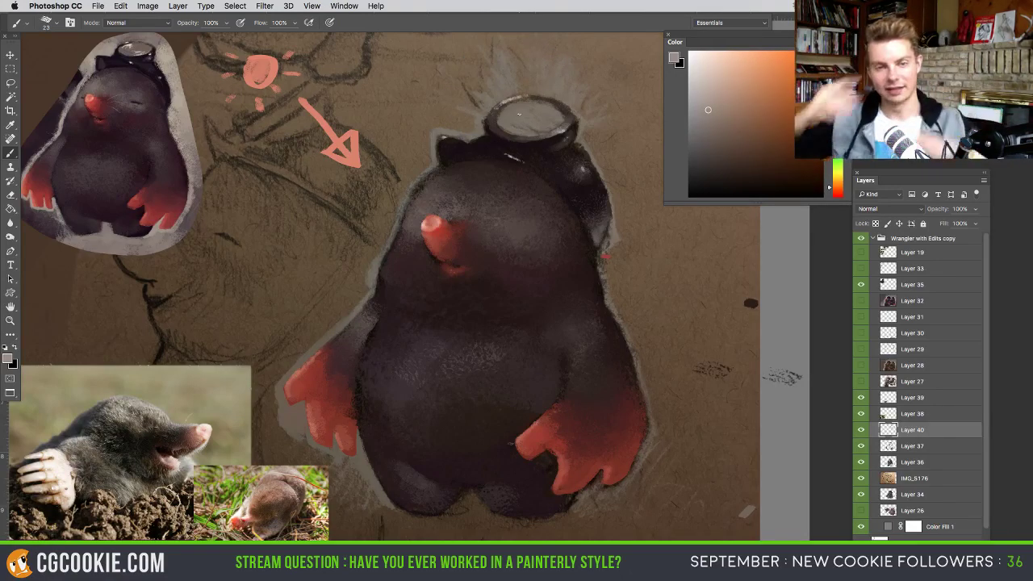
drag(513, 107, 530, 108)
click(697, 69)
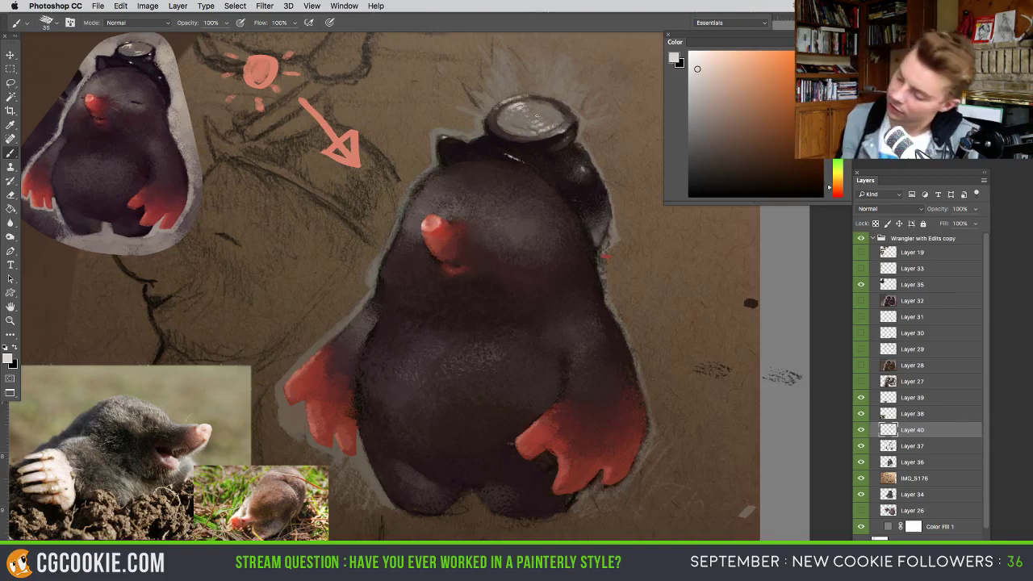
drag(555, 121, 550, 126)
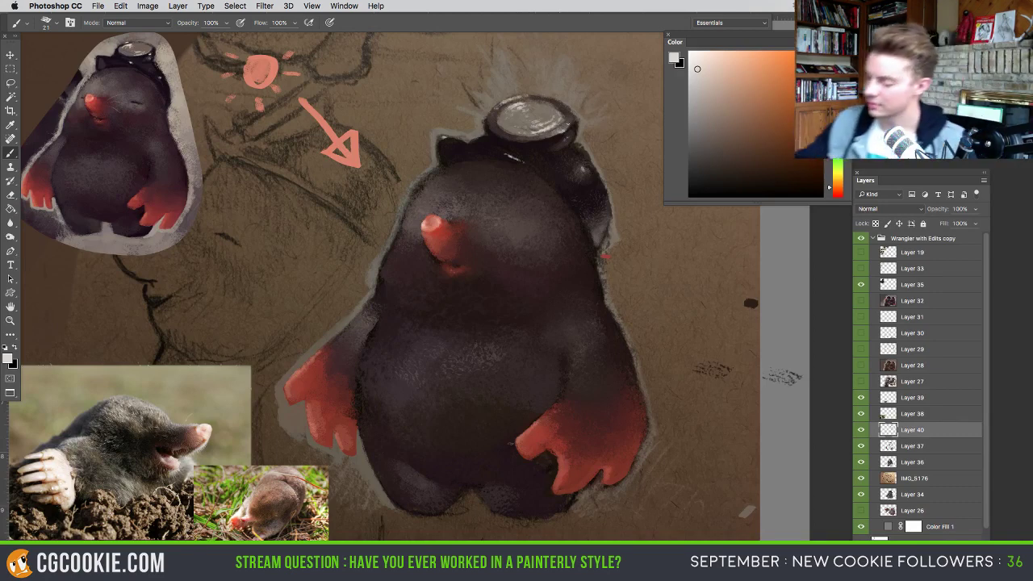
alt+click(578, 118)
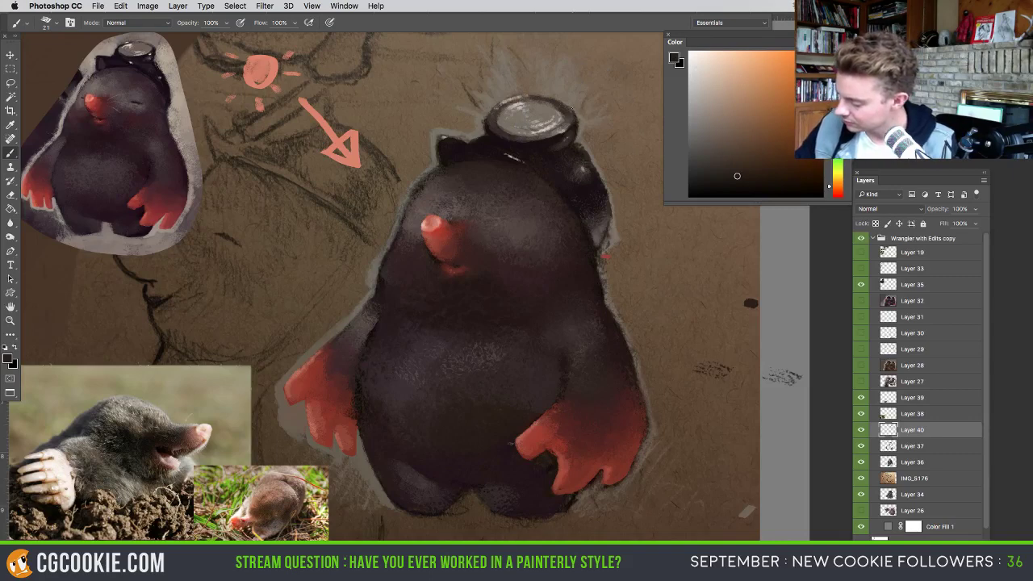
alt+click(569, 109)
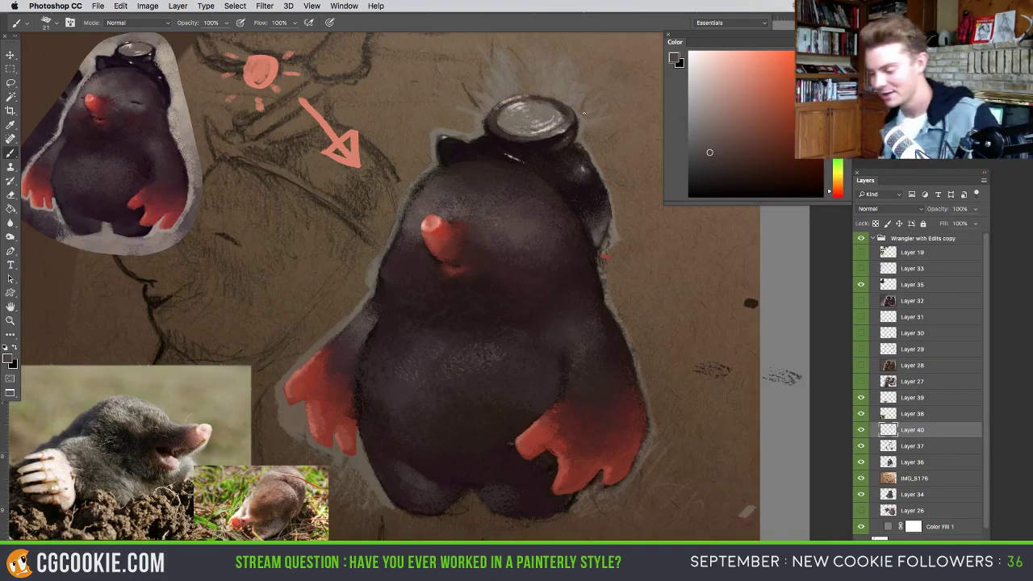
- Add a new layer above Layer 40 and compare the painting with Layer 40 hidden and shown
key(shift+b)
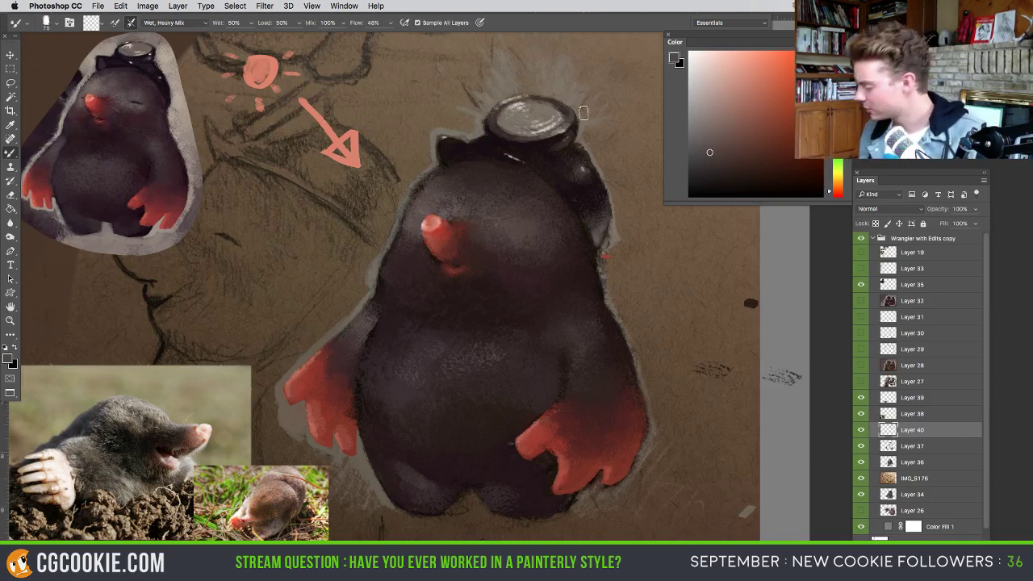
key(super+alt+shift+n)
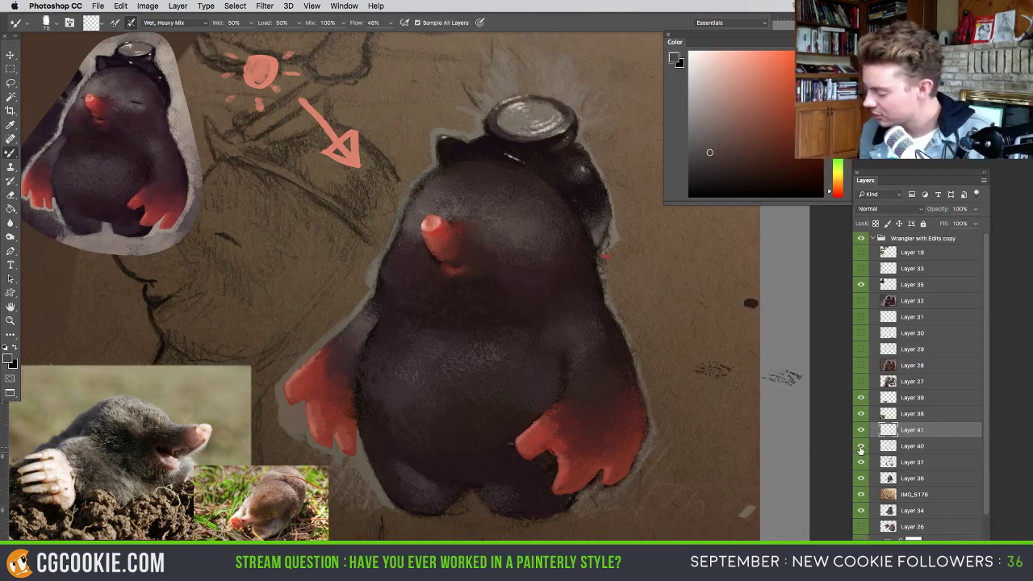
click(859, 446)
click(860, 446)
click(860, 446)
click(860, 446)
click(860, 447)
click(860, 446)
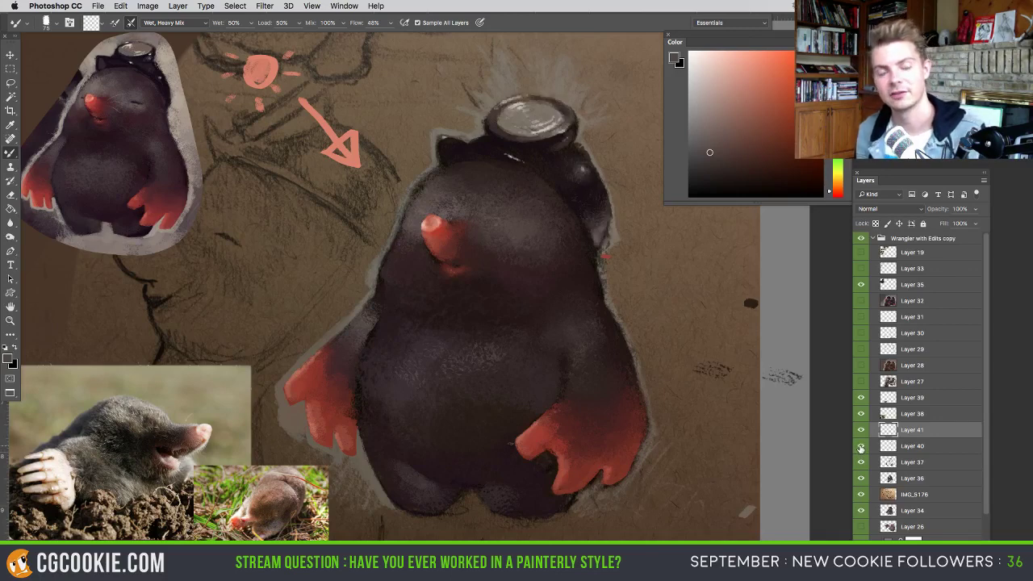
click(860, 446)
click(860, 447)
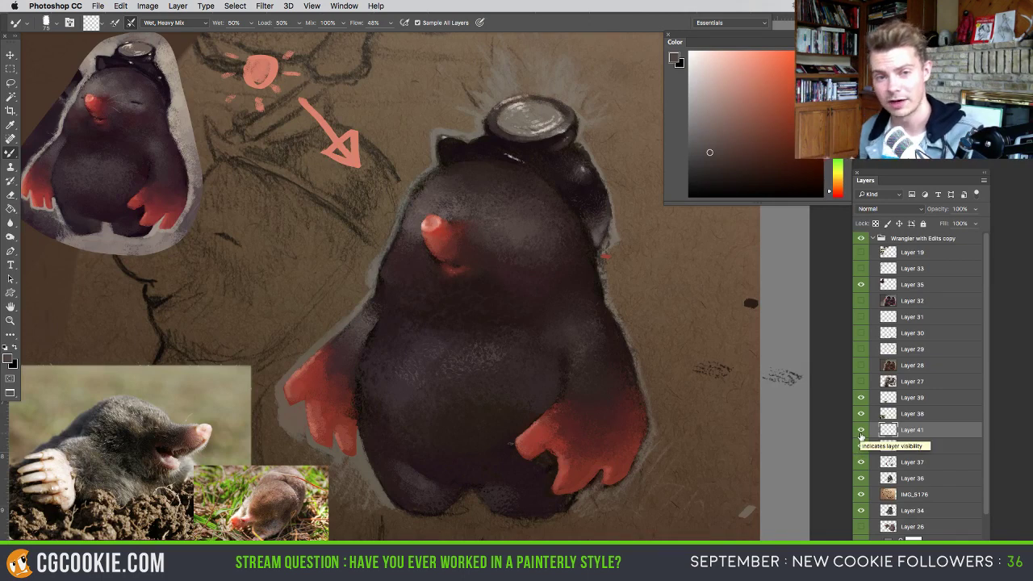
key(shift+b)
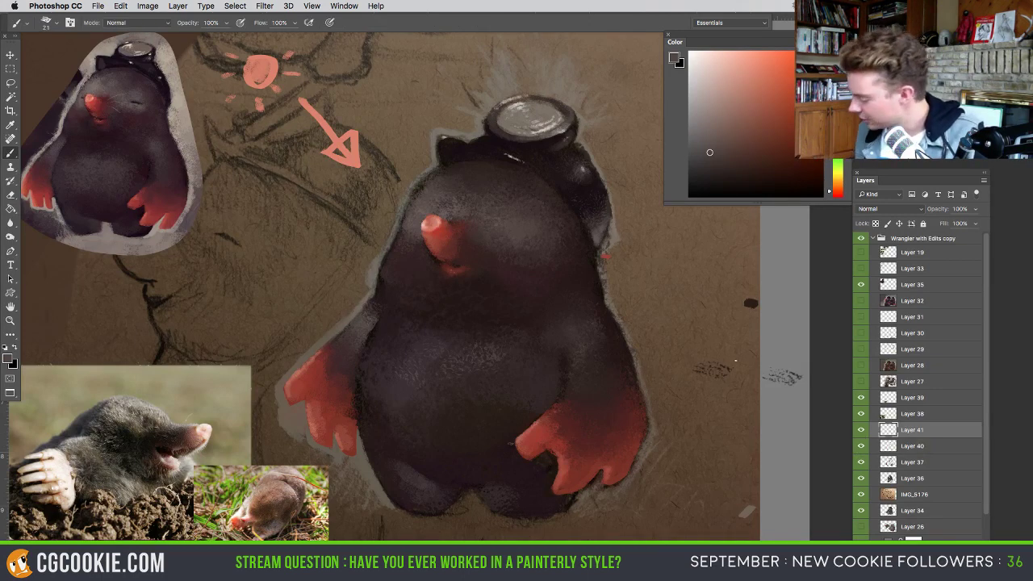
click(861, 447)
click(861, 447)
- On Layer 40, paint the front brim of the cap with sampled grey and dark tones and a 73 px brush
click(878, 449)
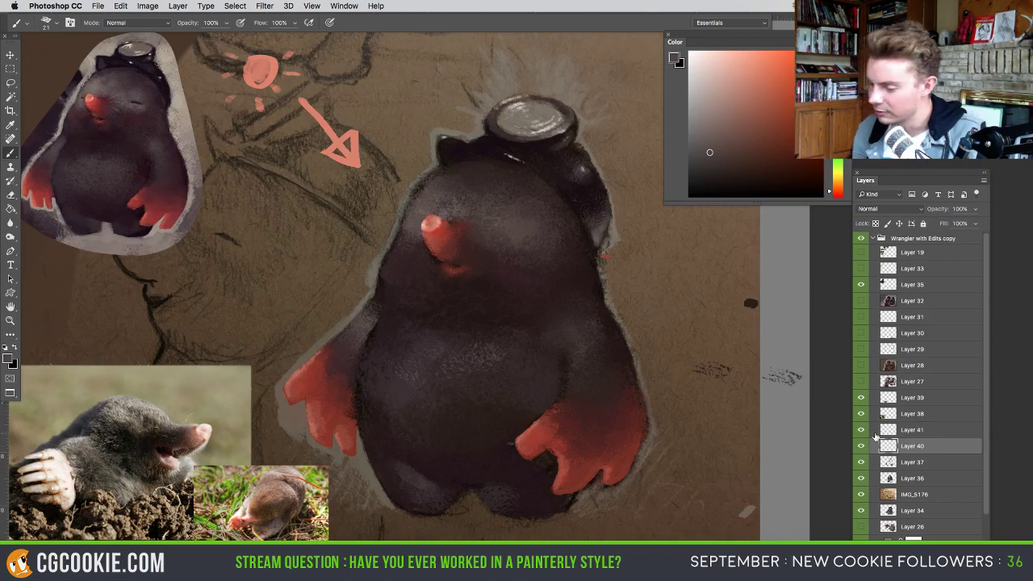
alt+click(449, 154)
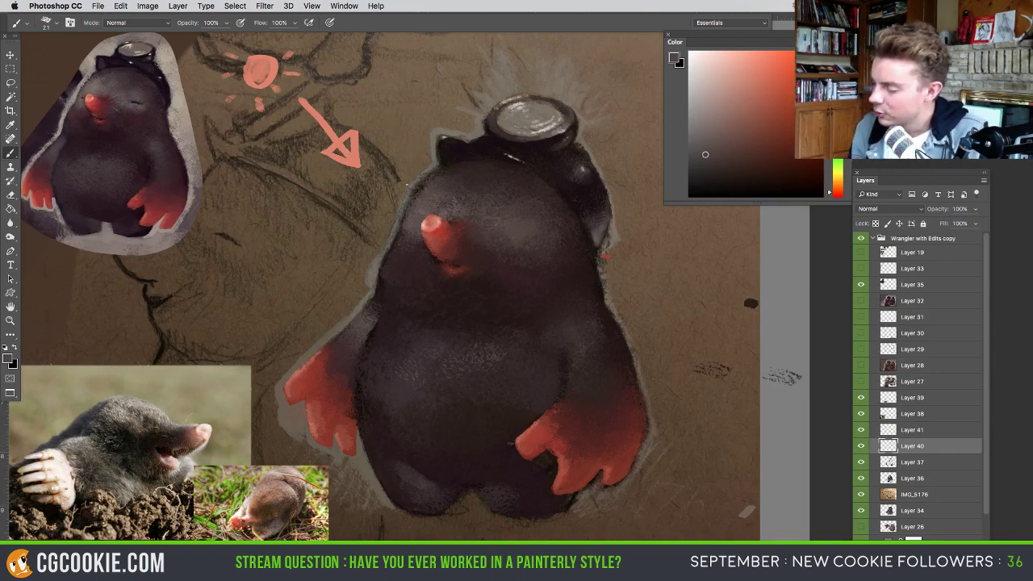
alt+click(436, 183)
ctrl+alt+drag(459, 151, 473, 151)
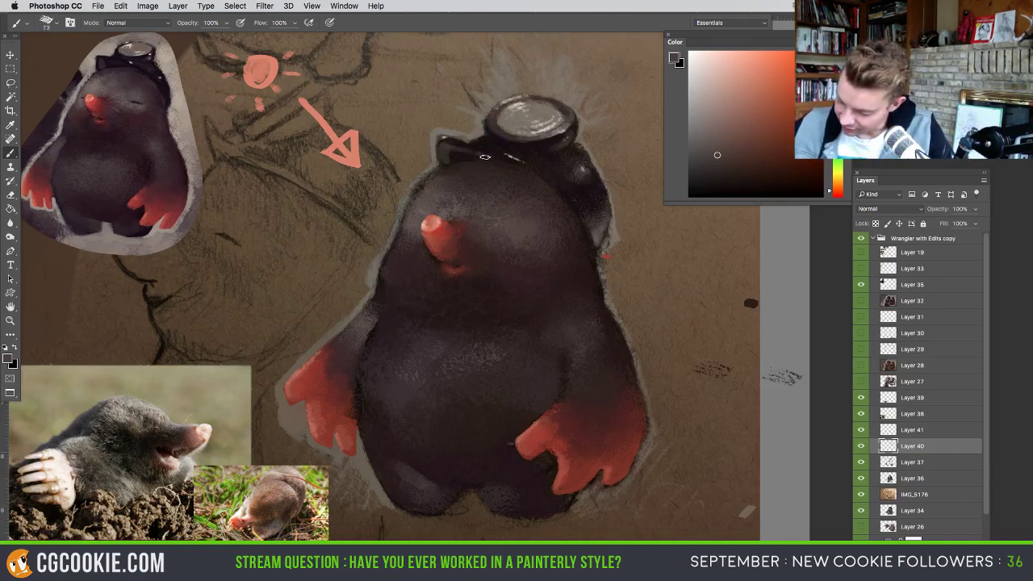
alt+click(473, 155)
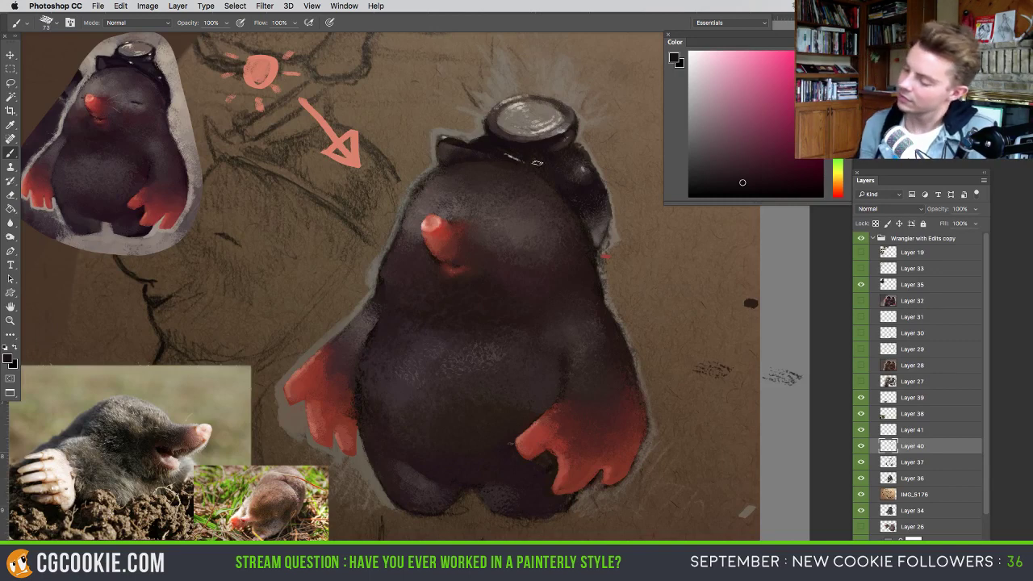
- Refine the cap brim's edge above the forehead and around its highlight with tones sampled from the brim and headlamp
alt+click(448, 145)
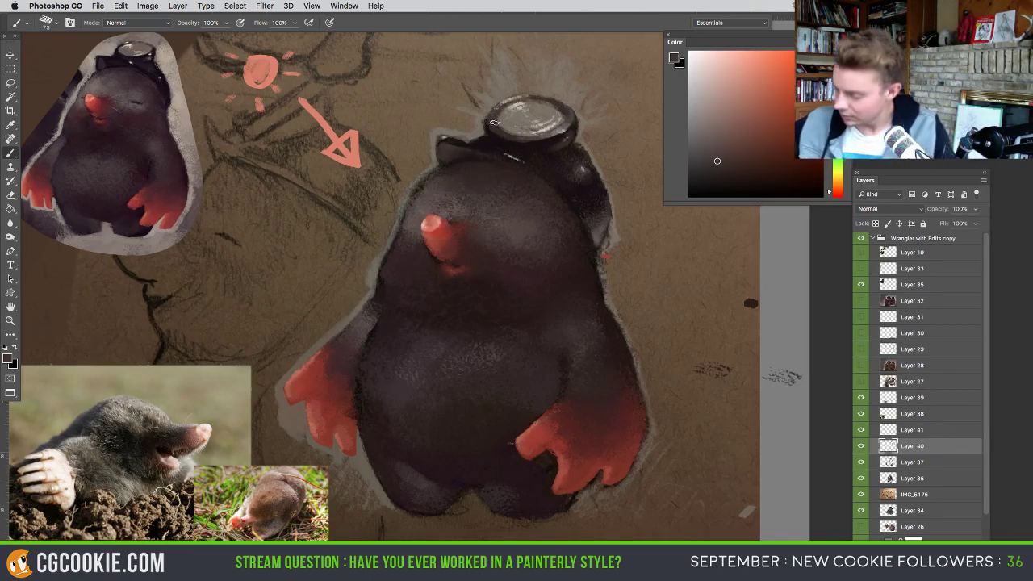
alt+click(492, 157)
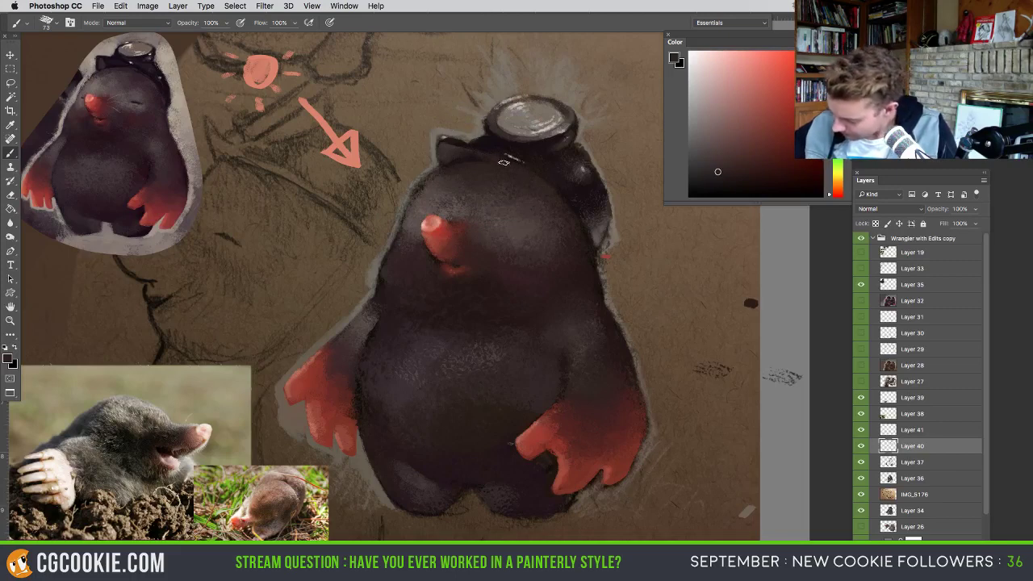
alt+click(477, 157)
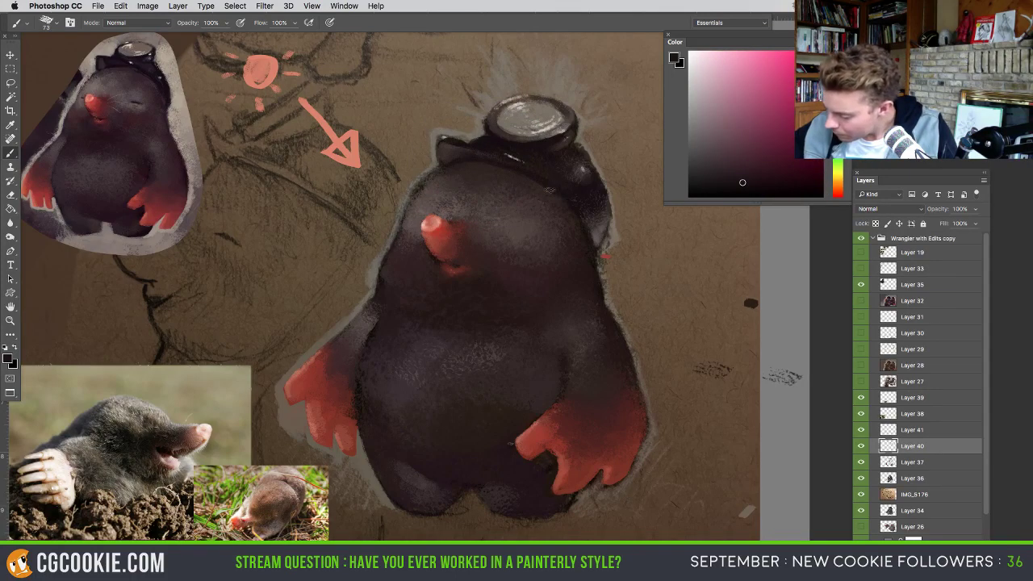
alt+click(468, 153)
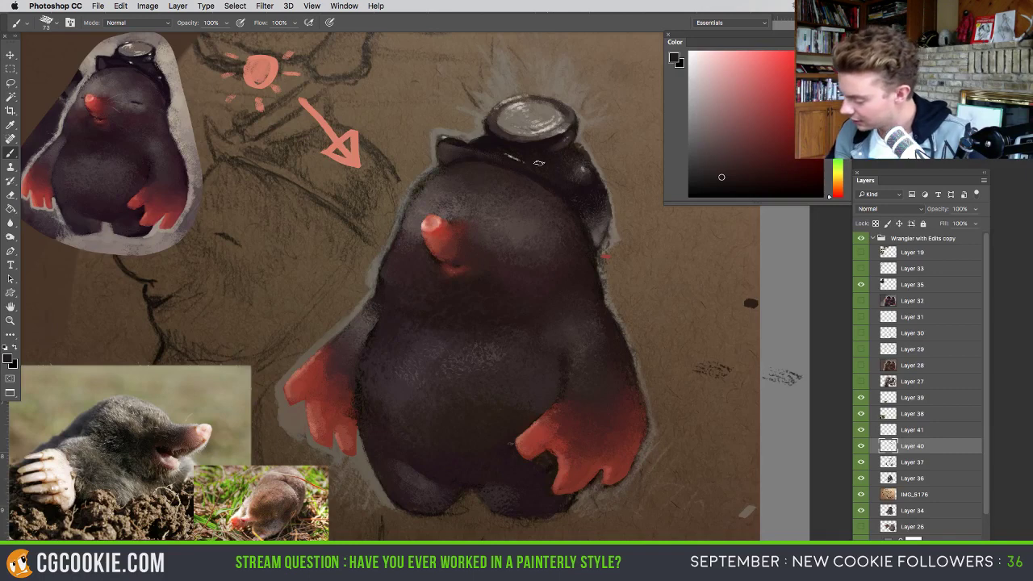
alt+click(493, 124)
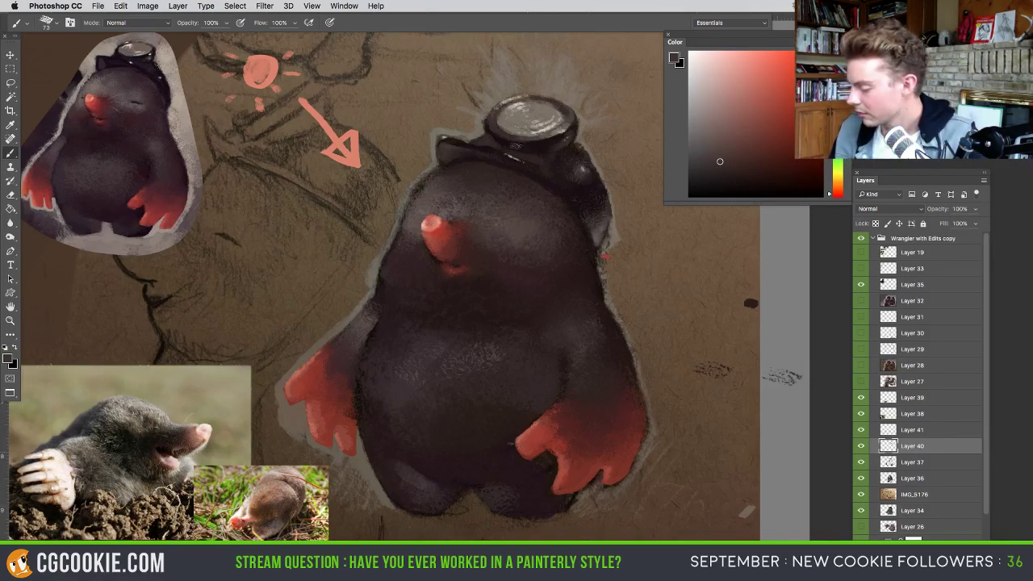
- Refine the cap's brim around its small highlight with dark and grey tones sampled from the brim and headlamp, using a 73 px brush
alt+click(537, 144)
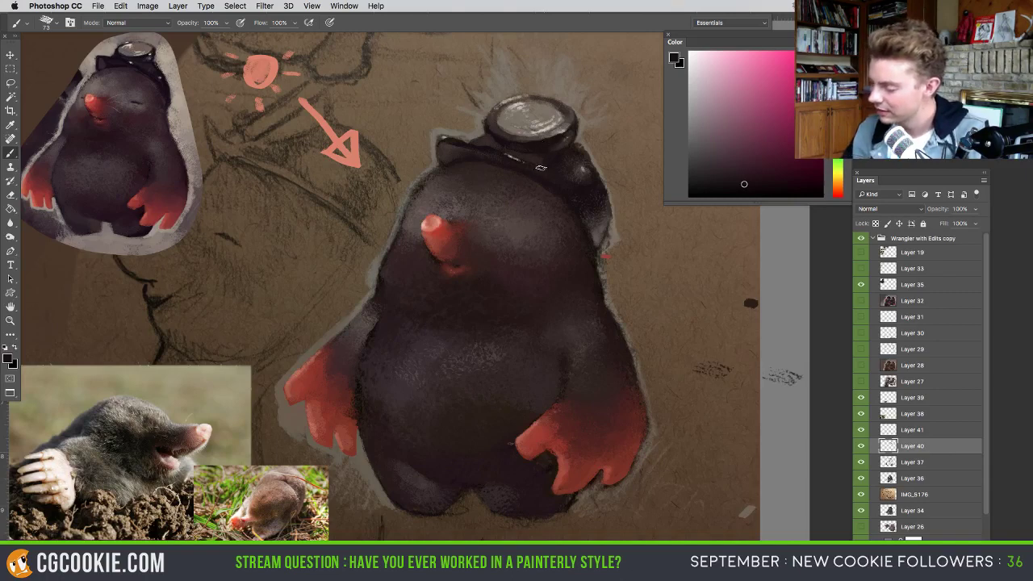
alt+click(504, 149)
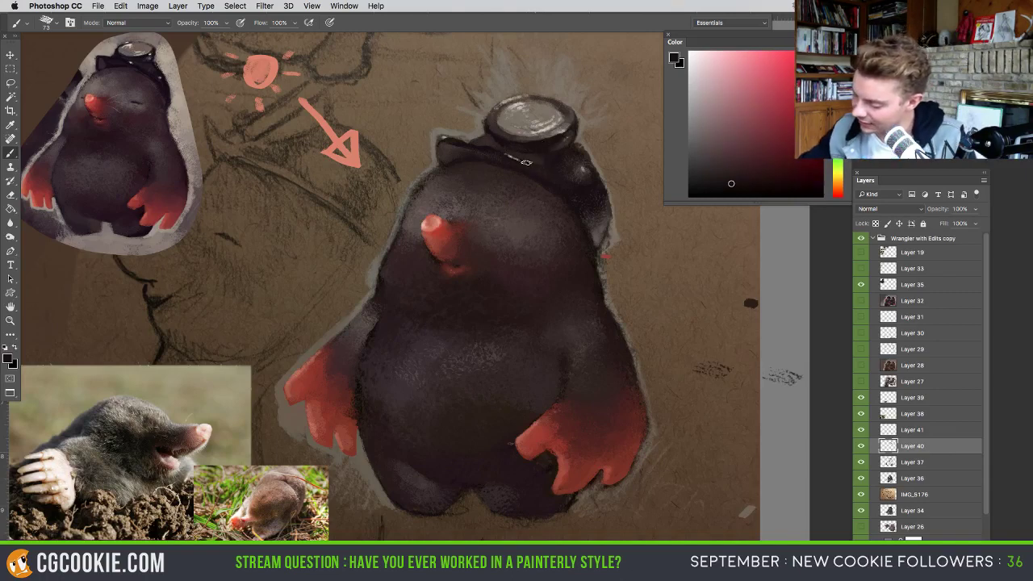
alt+click(468, 149)
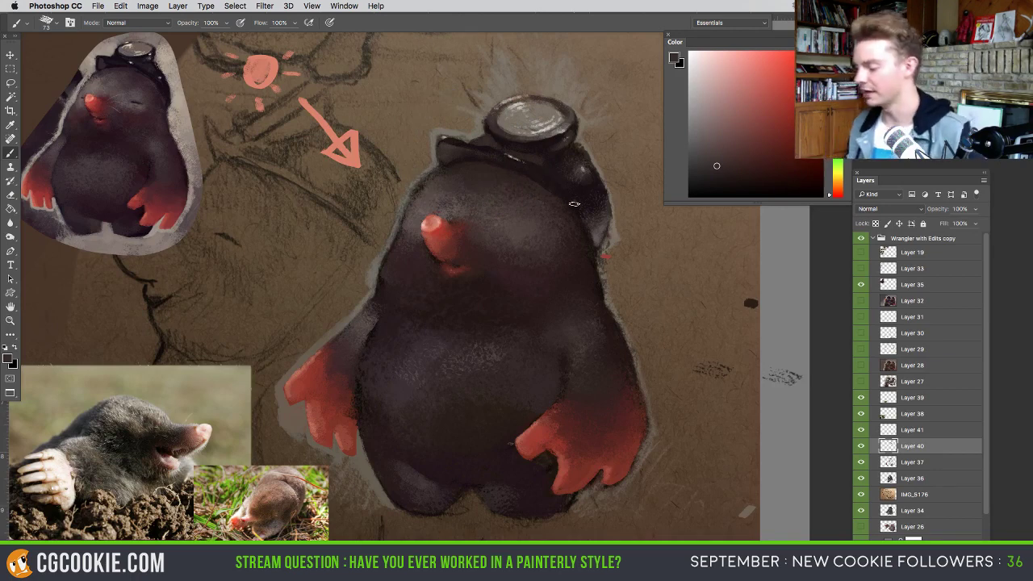
alt+click(543, 160)
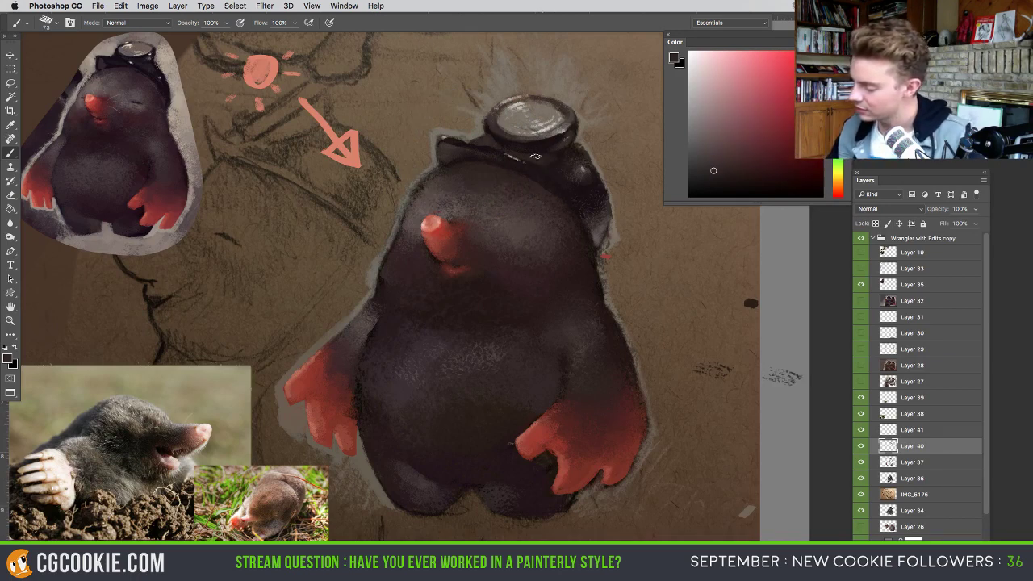
alt+click(500, 136)
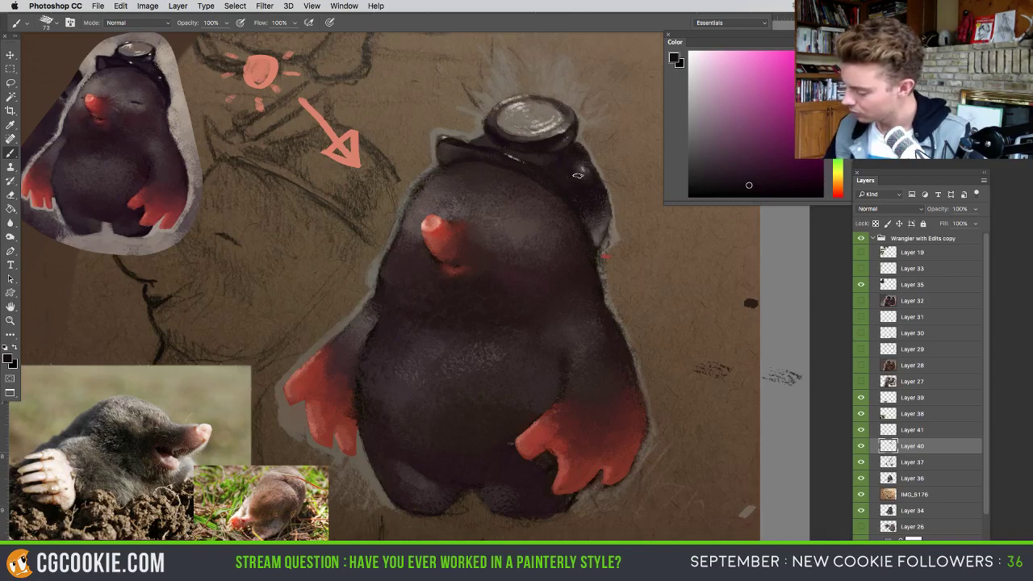
- Touch up the headlamp's rim and the edge of its glass with sampled light and mid greys and a 26 px brush
alt+click(545, 125)
drag(495, 145, 485, 141)
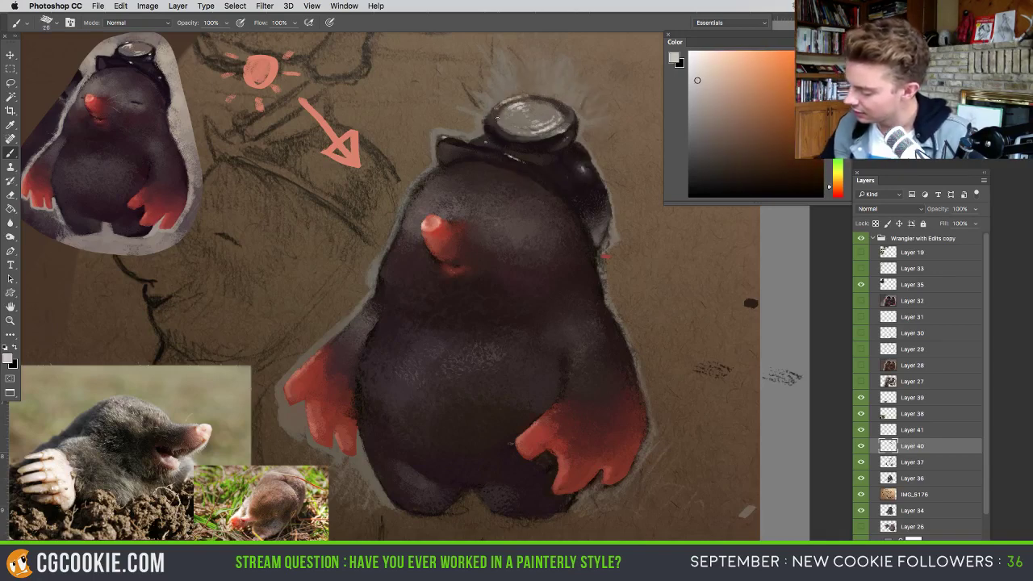
alt+click(500, 121)
alt+click(493, 128)
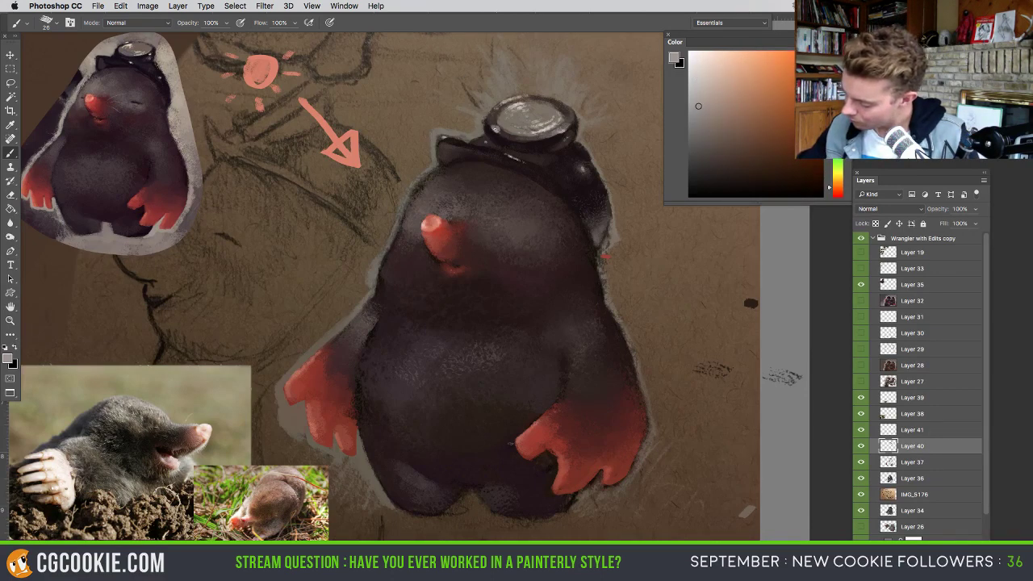
alt+click(493, 119)
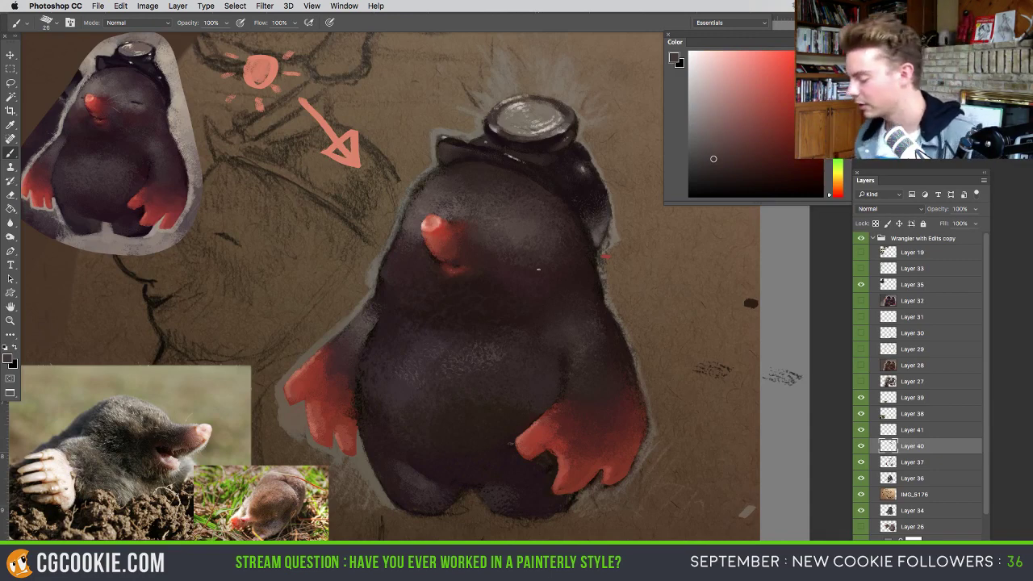
- Compare the painting with the original sketch by hiding and reshowing the painted layers from Layer 39 down to Layer 36
click(860, 445)
click(860, 445)
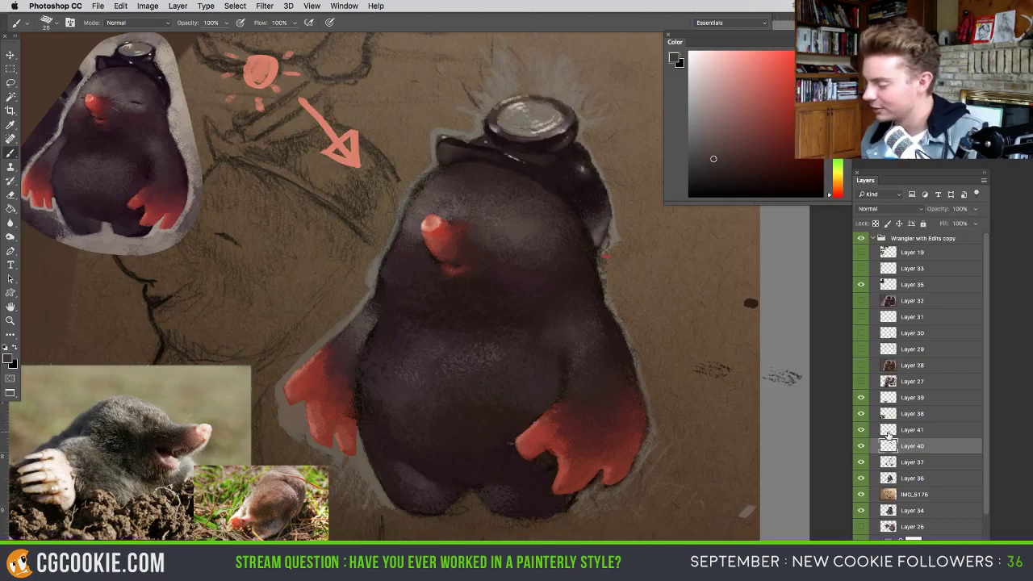
click(891, 432)
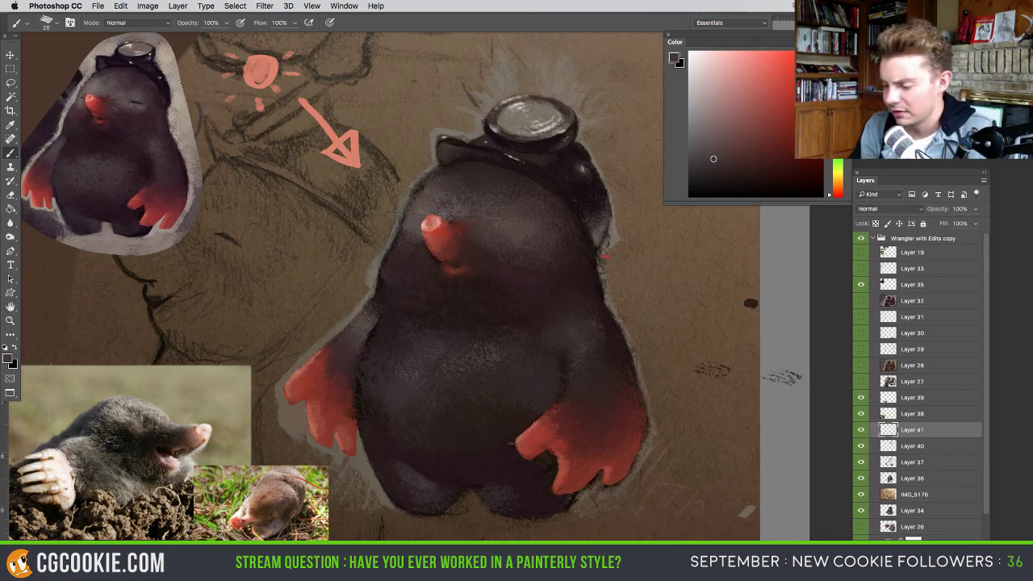
drag(860, 397, 863, 478)
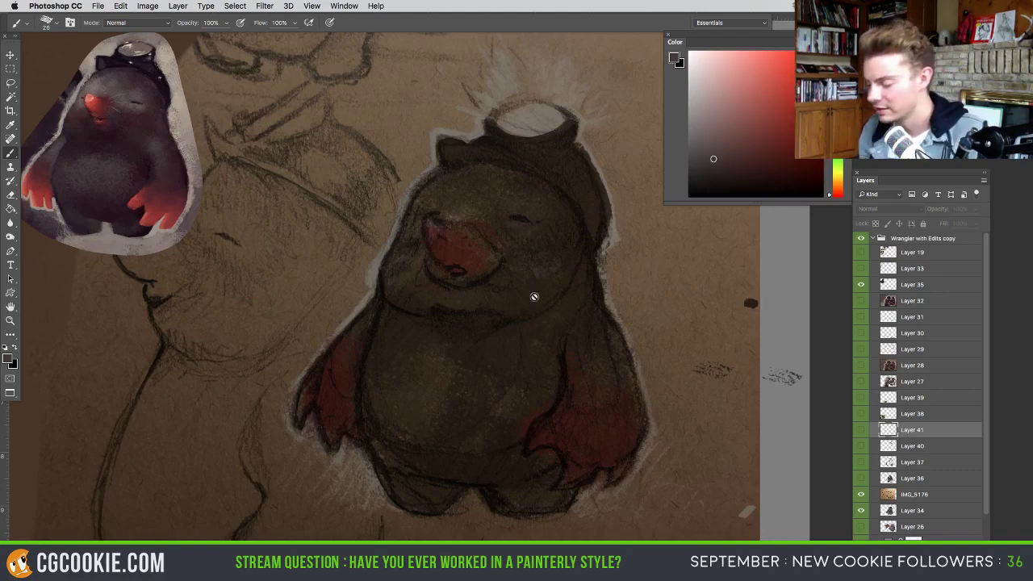
drag(860, 478, 865, 384)
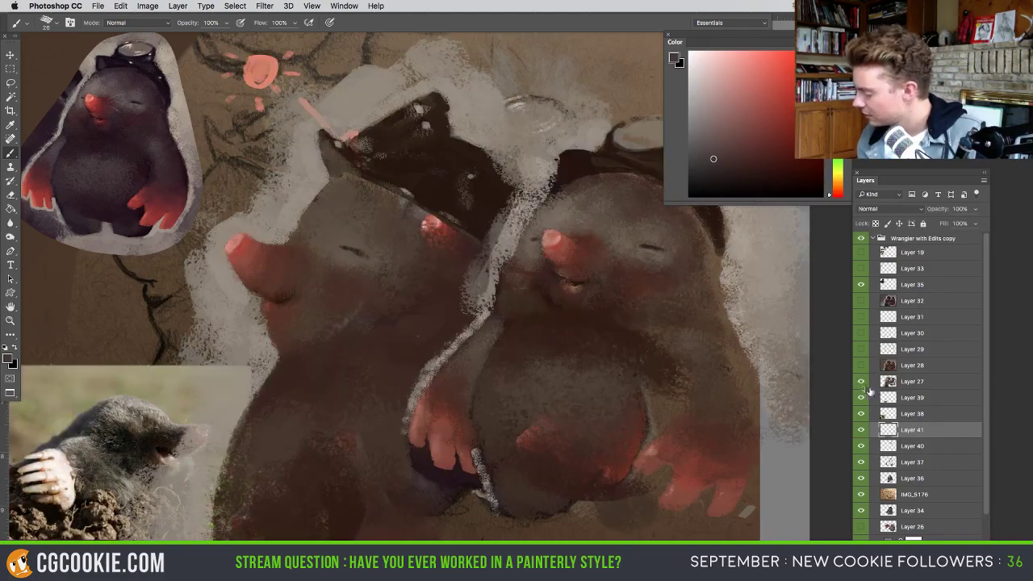
click(860, 381)
click(862, 398)
click(861, 397)
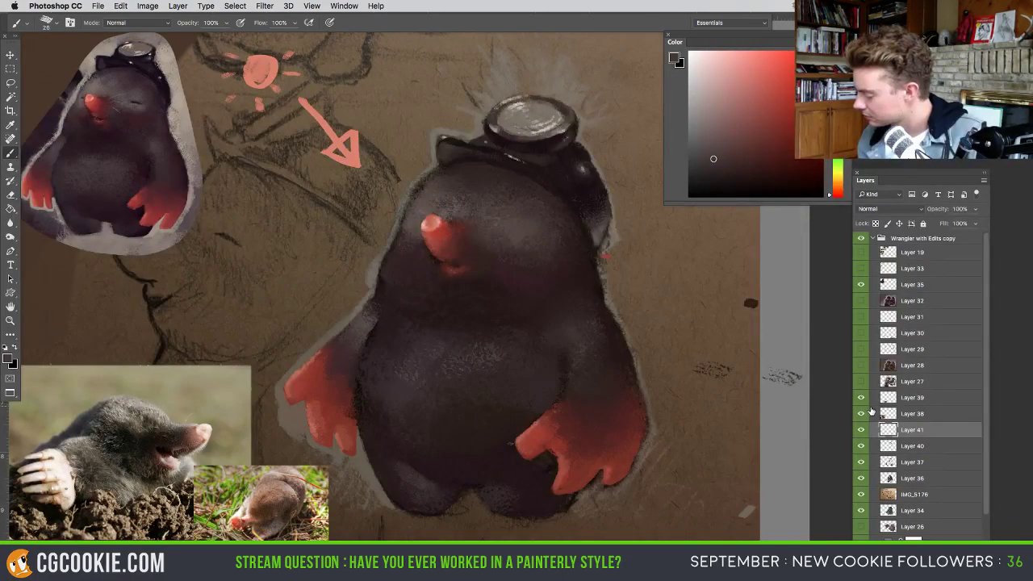
- Check the painting with Layer 38 hidden and shown, and merge Layer 39 down into Layer 38
click(860, 414)
click(861, 414)
click(883, 401)
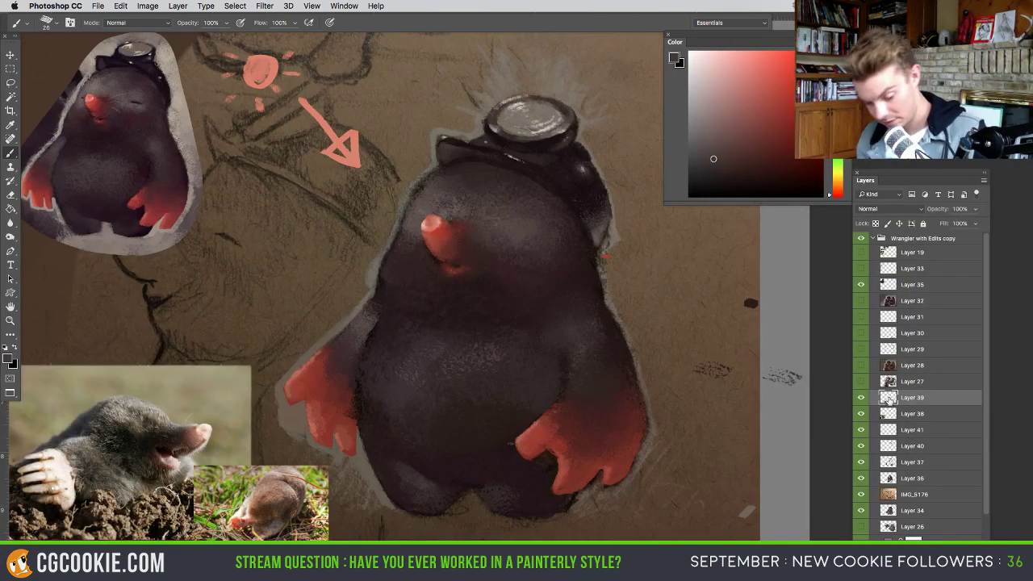
key(ctrl+e)
- On Layer 41, paint the mole's closed eyes as thin curved lines with dark tones sampled from the cap brim
click(869, 413)
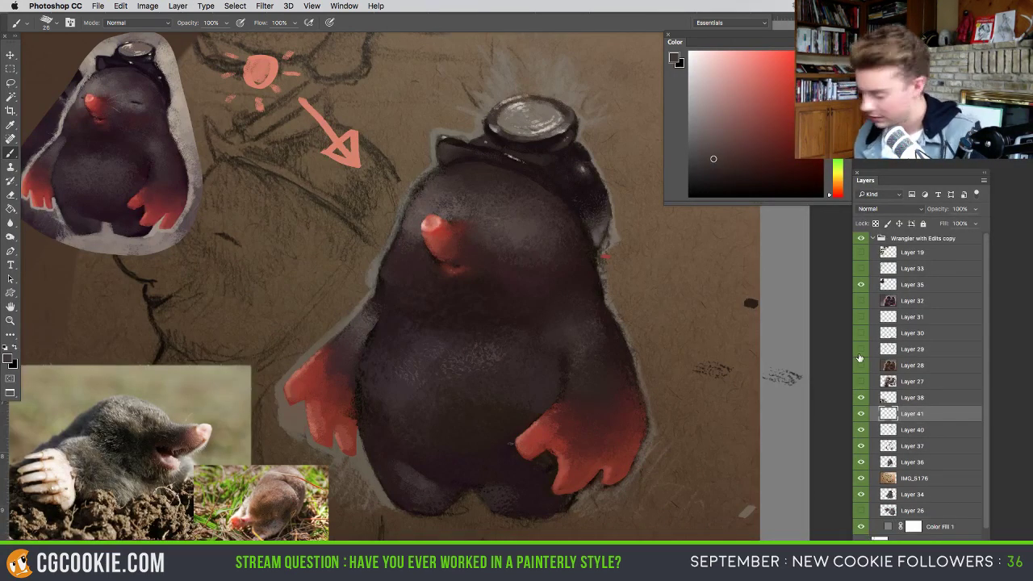
alt+click(493, 160)
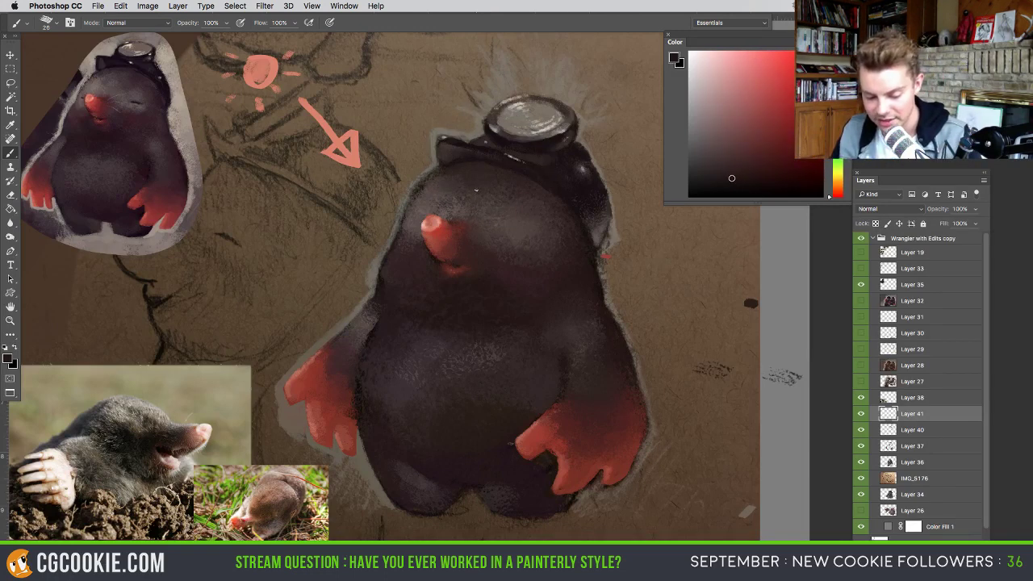
alt+click(494, 160)
alt+click(491, 157)
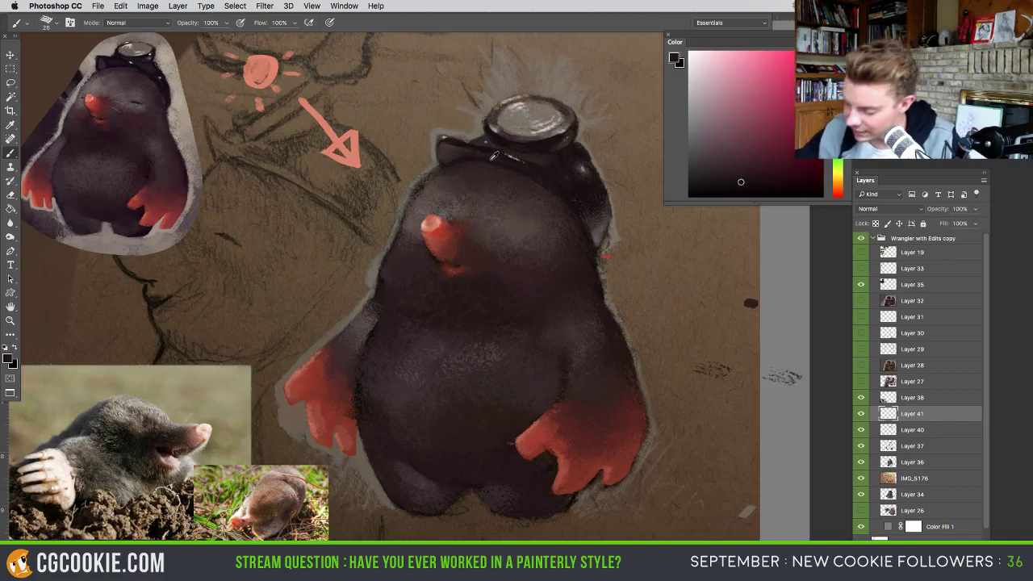
alt+click(493, 157)
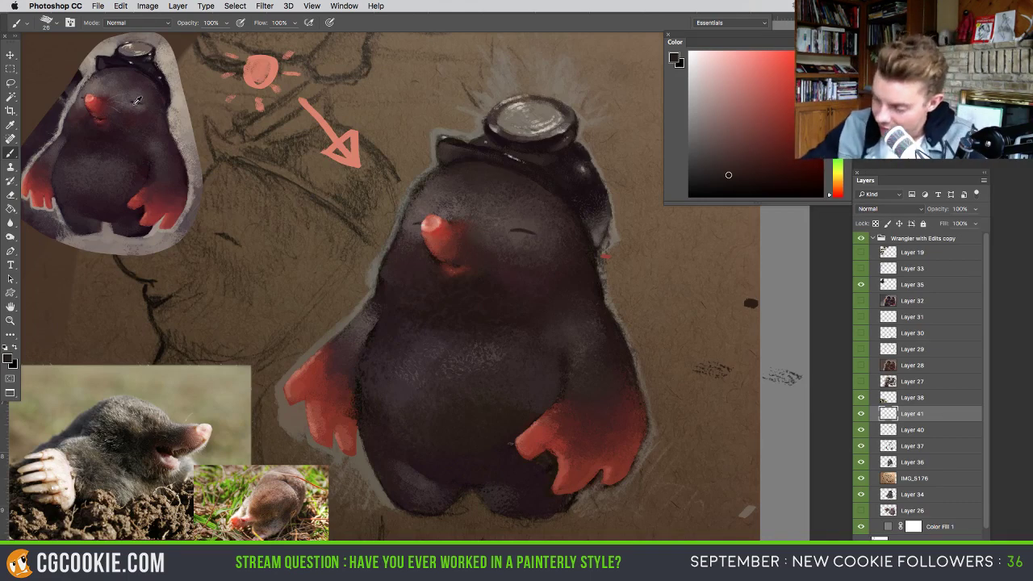
- On Layer 37, soften the lit fur around the closed eye with a sampled grey, using 232 px and 136 px brushes
alt+click(135, 42)
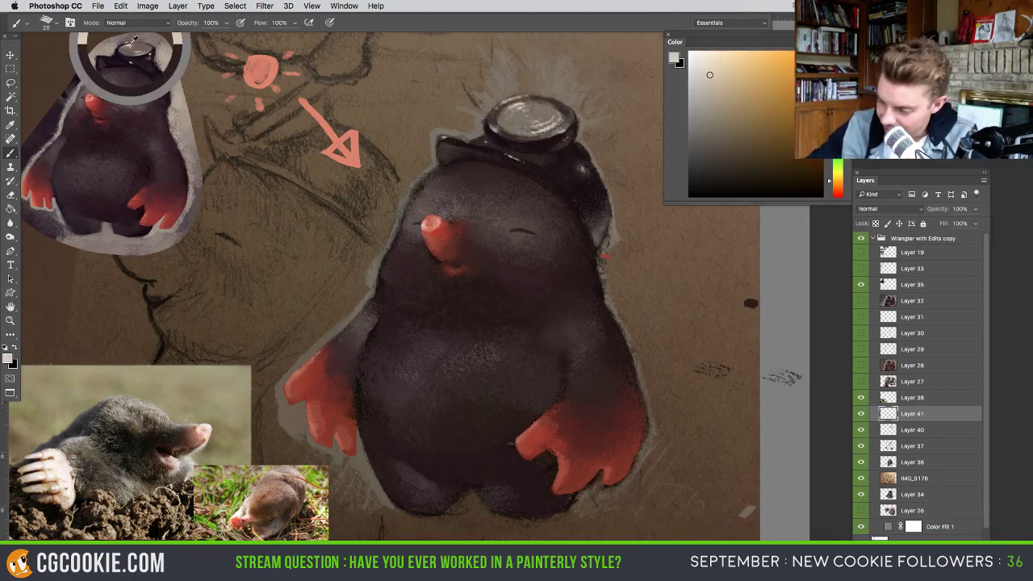
alt+click(549, 126)
alt+click(590, 230)
drag(532, 235, 544, 240)
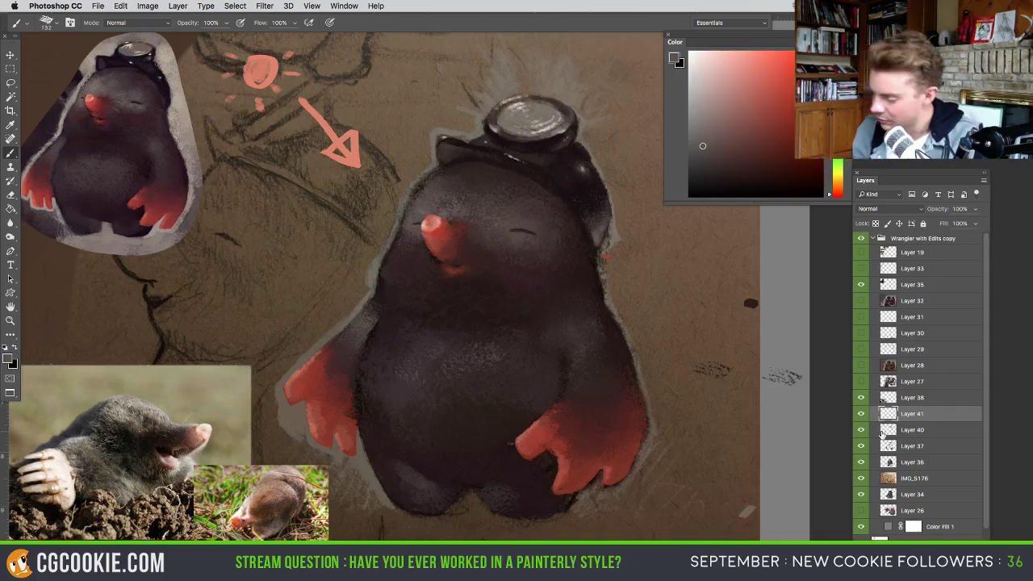
click(884, 430)
click(885, 445)
ctrl+alt+drag(513, 234, 531, 233)
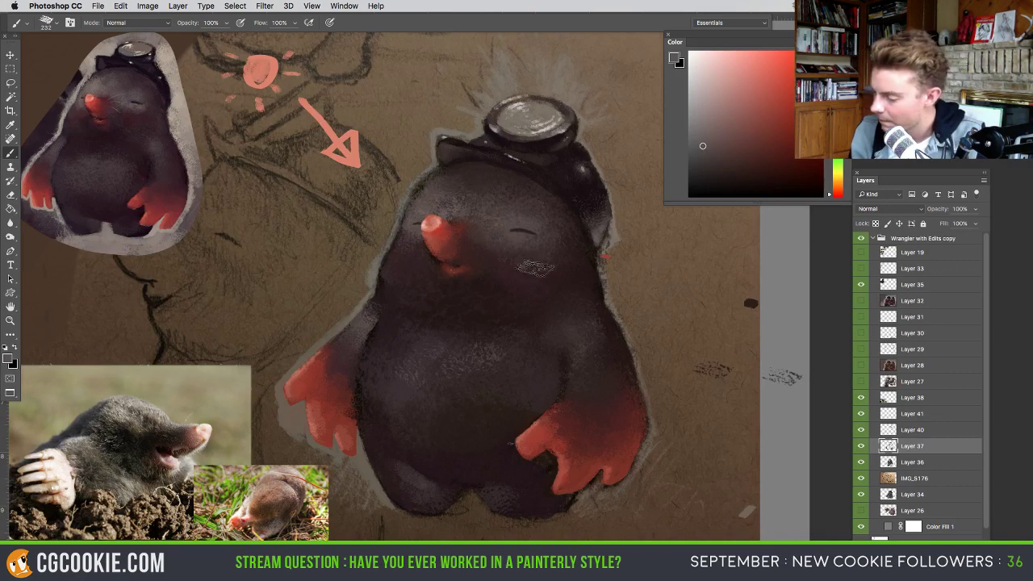
ctrl+alt+drag(452, 235, 436, 235)
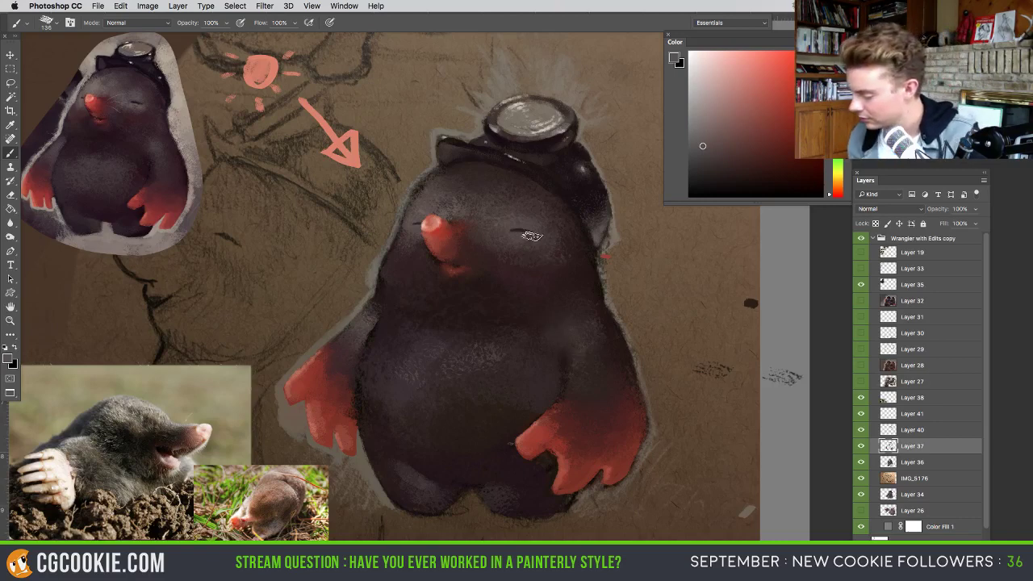
- Compare the face with Layer 41 hidden and shown, and brush a grey stroke on that layer across the eye and forehead
click(861, 414)
click(860, 413)
click(888, 412)
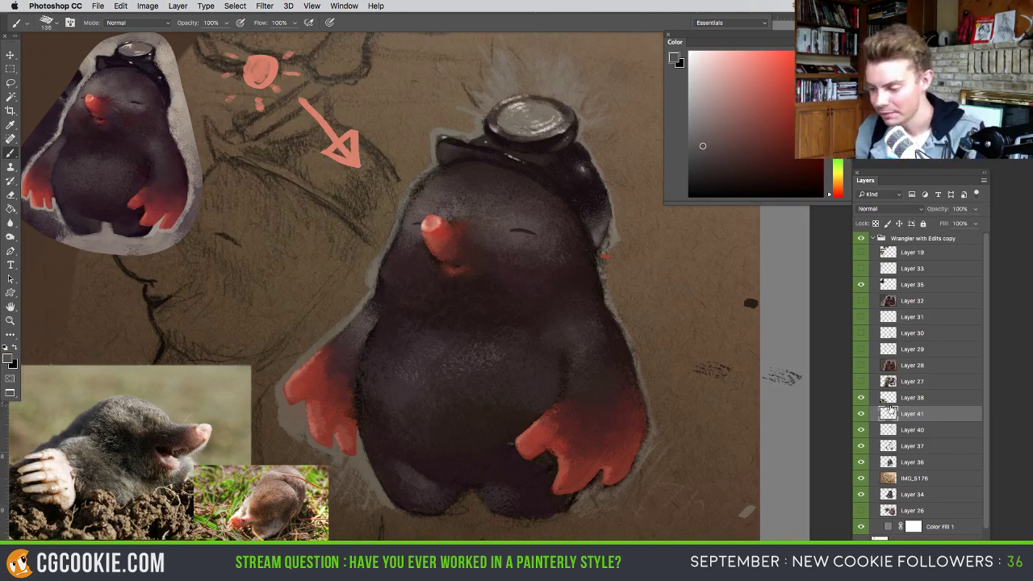
drag(492, 284, 483, 282)
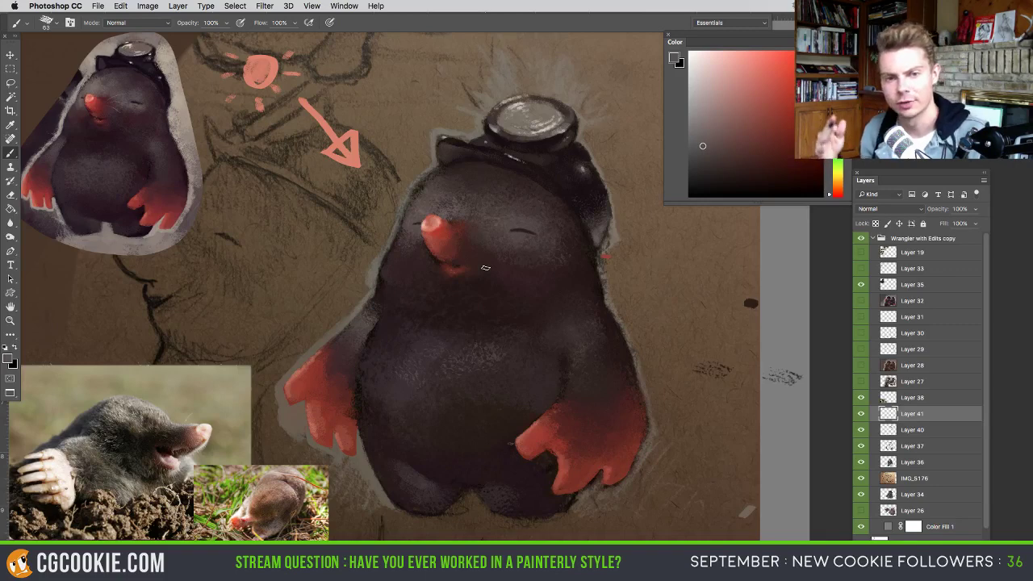
drag(552, 247, 468, 215)
- Shade the corner of the mouth below the nose with sampled dark brown and deep red tones
alt+click(456, 265)
drag(456, 266, 457, 268)
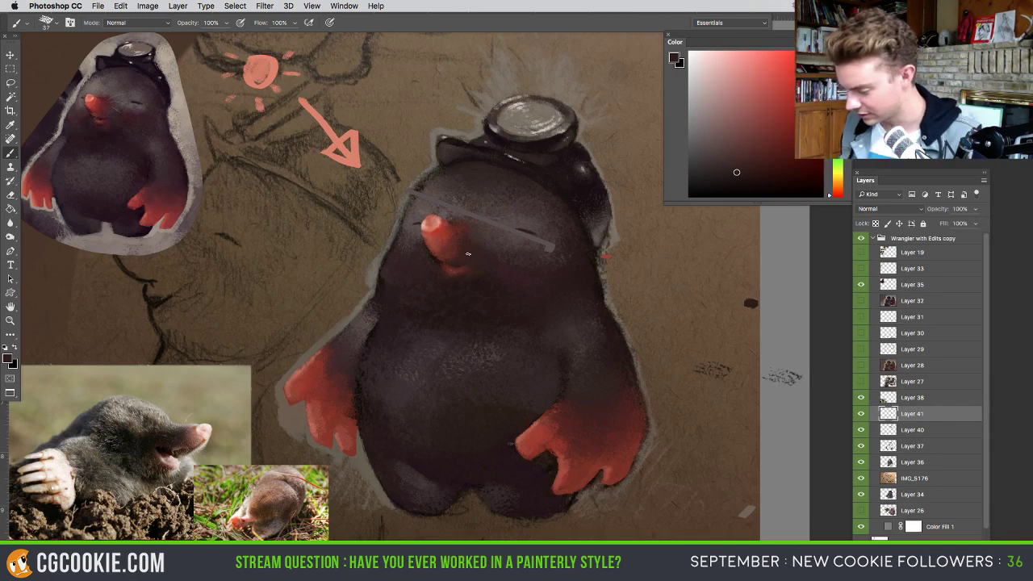
alt+click(465, 262)
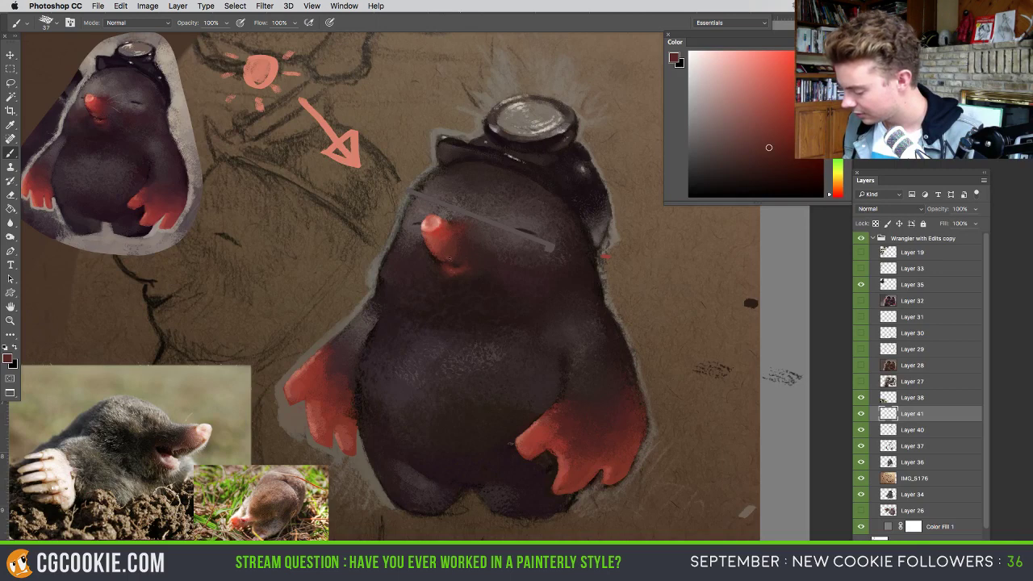
ctrl+alt+drag(472, 266, 481, 267)
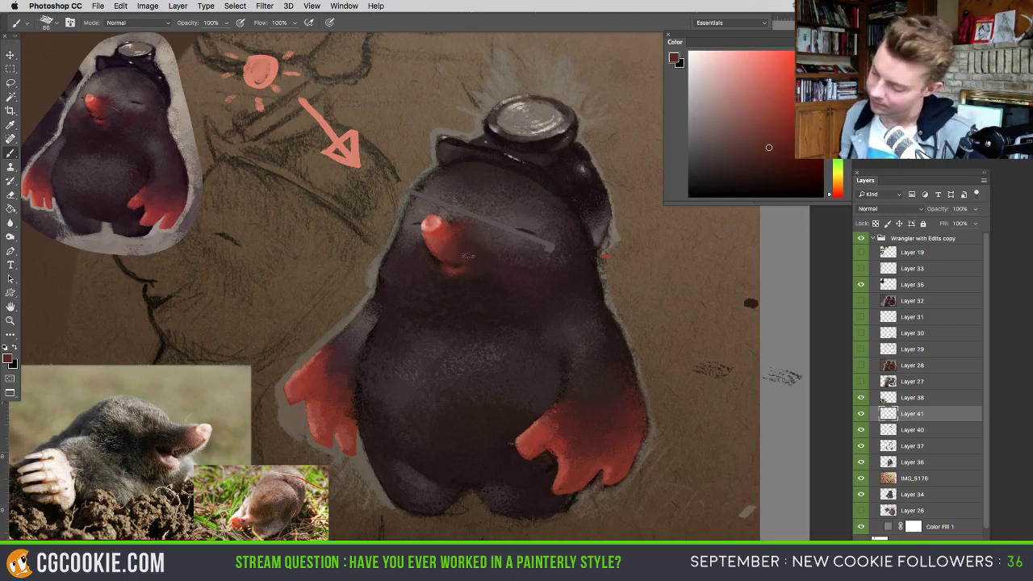
- Check the face with Layer 41 hidden and shown, and erase the grey stroke and the eye beneath it
click(860, 413)
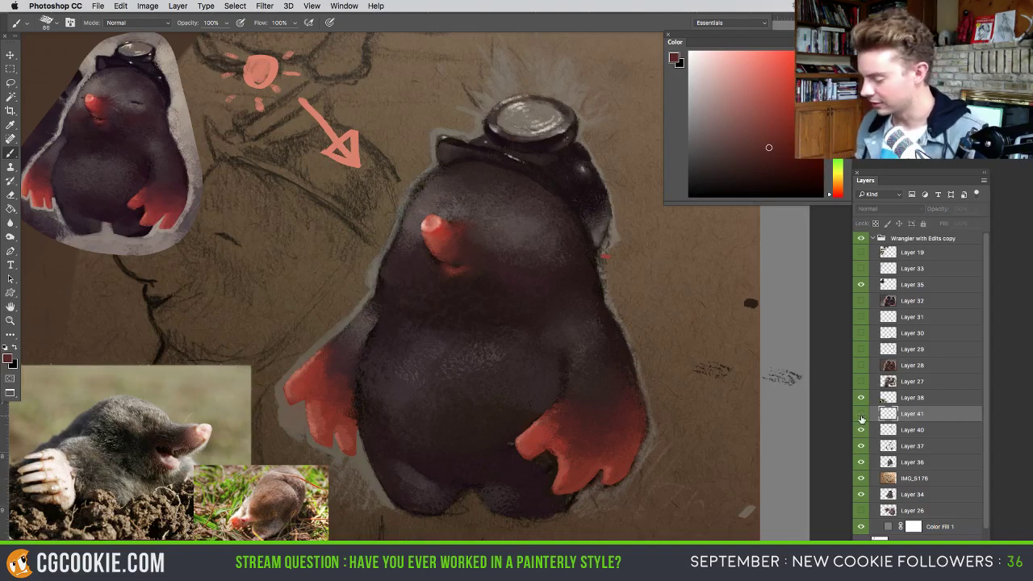
click(860, 414)
click(860, 413)
click(859, 413)
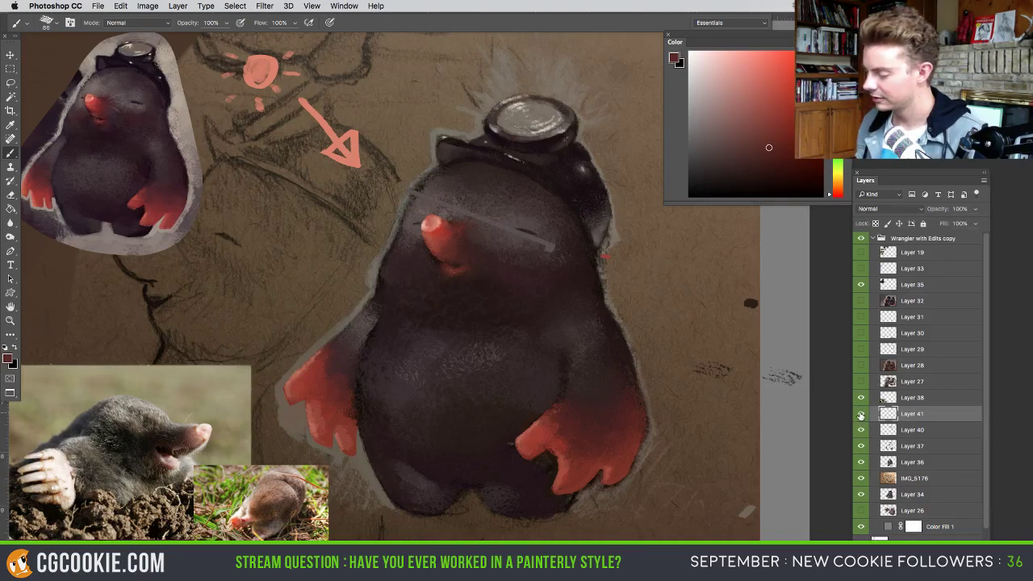
key(super+z)
key(ctrl+z)
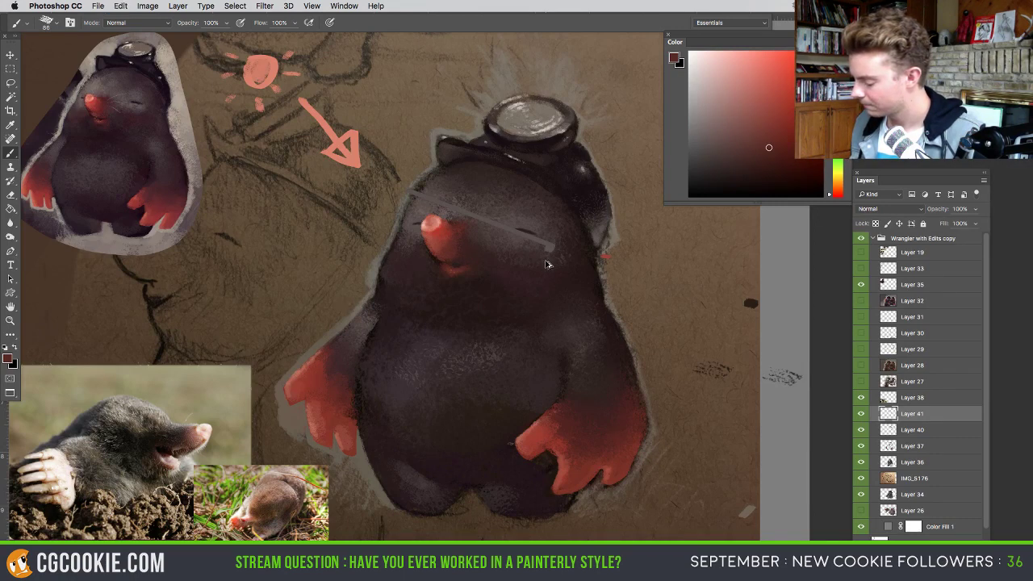
key(e)
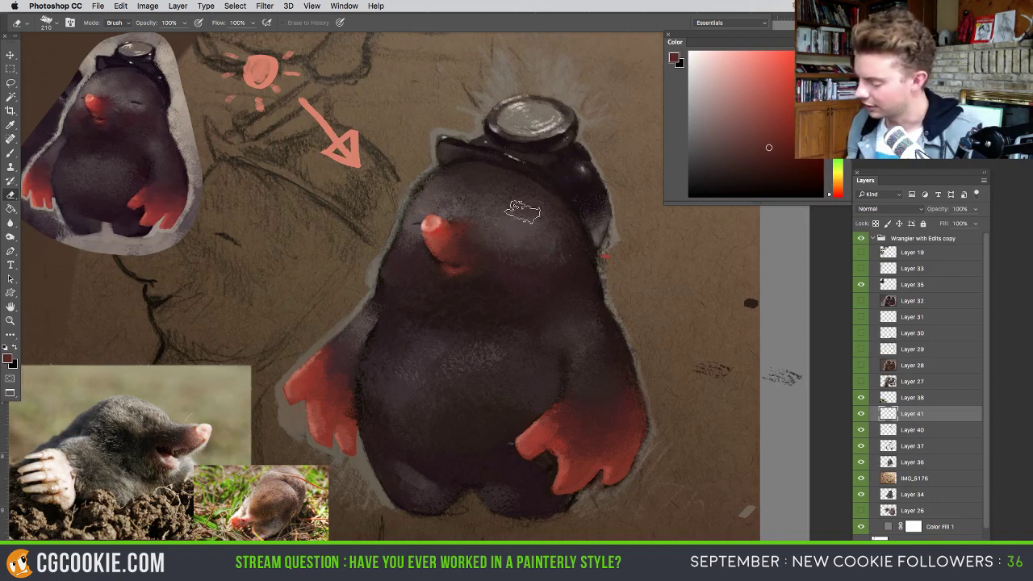
- Repaint the mole's closed eye as a thin curved line with a dark tone sampled from the cap and a small brush
key(b)
alt+click(453, 131)
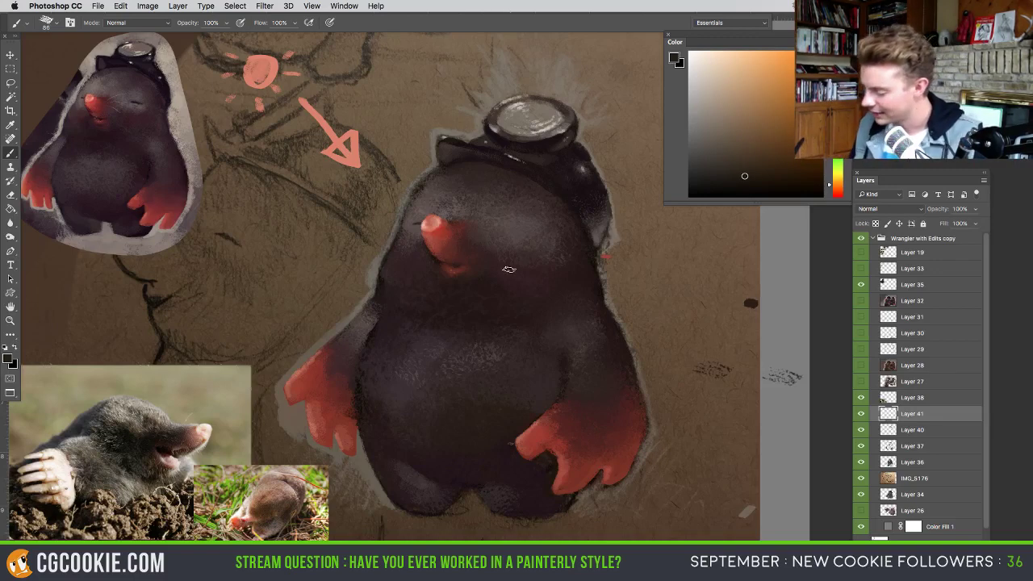
drag(527, 263, 520, 267)
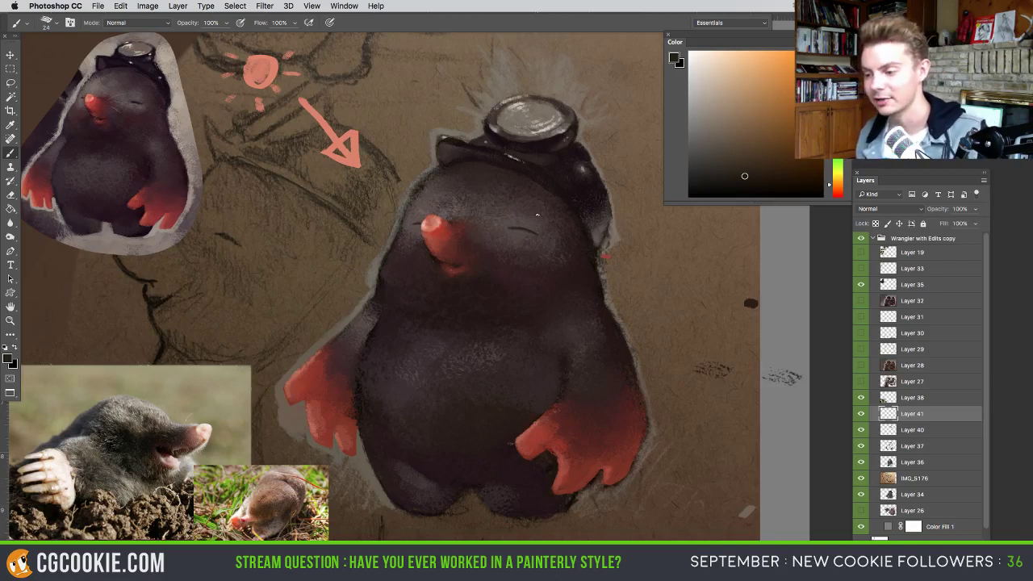
drag(526, 233, 530, 236)
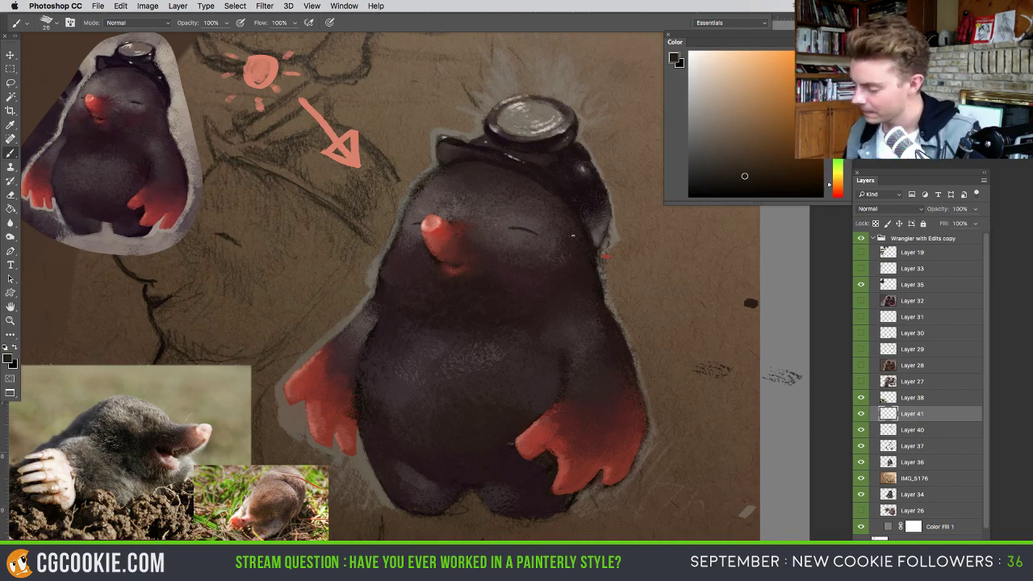
- Refine the mouth and its corner with sampled deep reds and a 54 px brush, checking the result against Layer 41 hidden
alt+click(456, 263)
drag(444, 263, 456, 264)
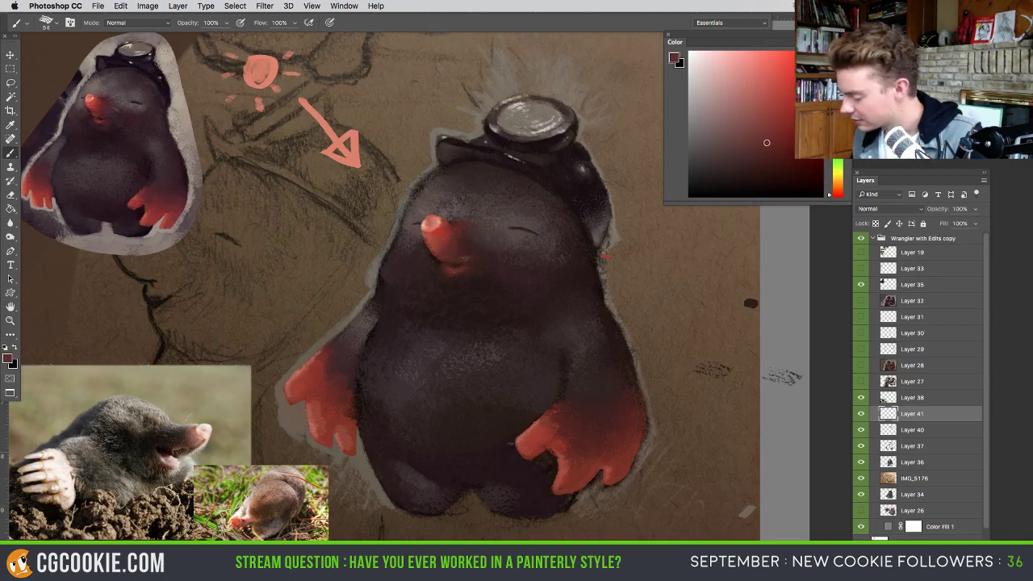
alt+click(476, 253)
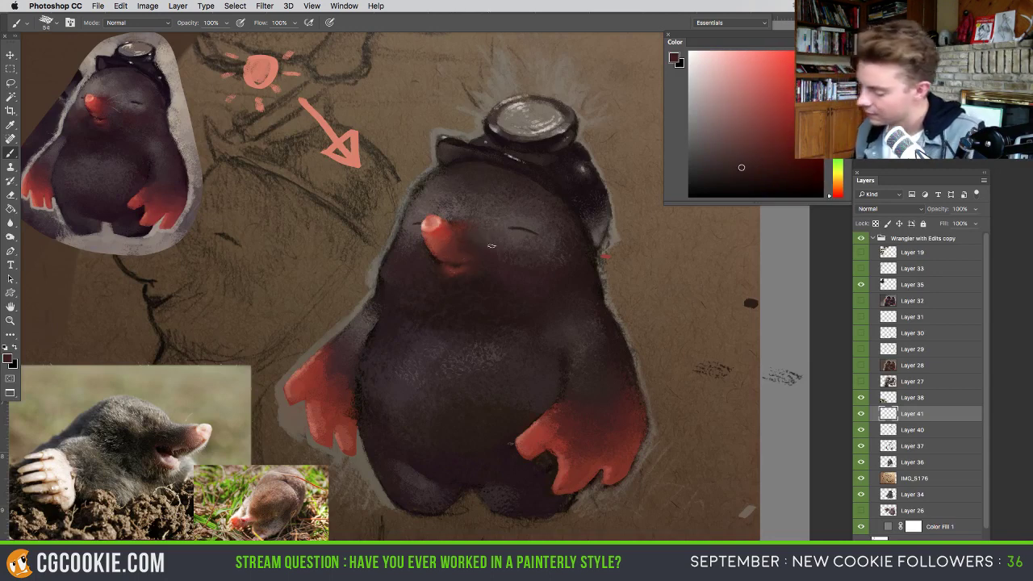
click(861, 414)
click(861, 414)
alt+click(472, 257)
alt+click(464, 258)
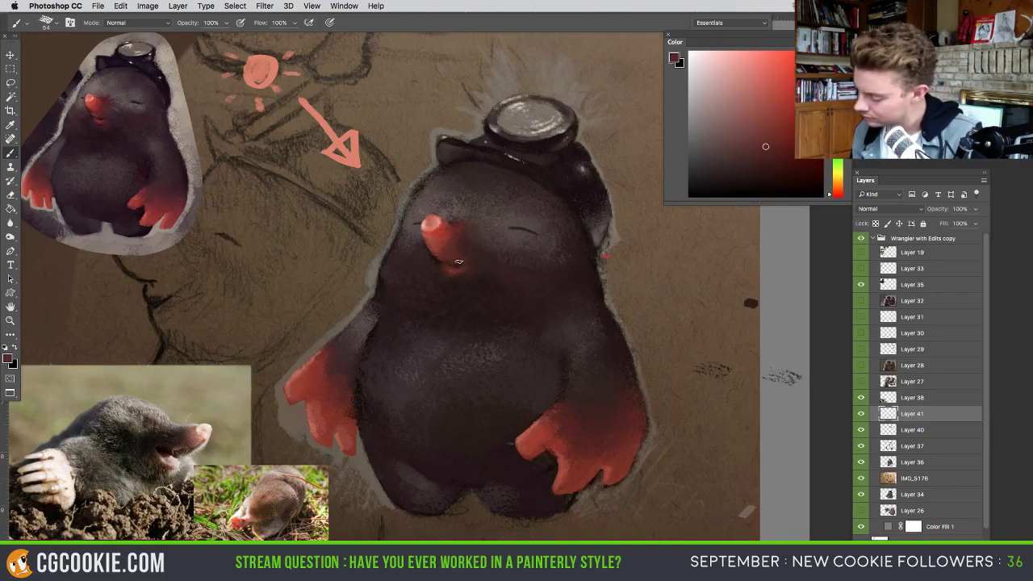
alt+click(468, 262)
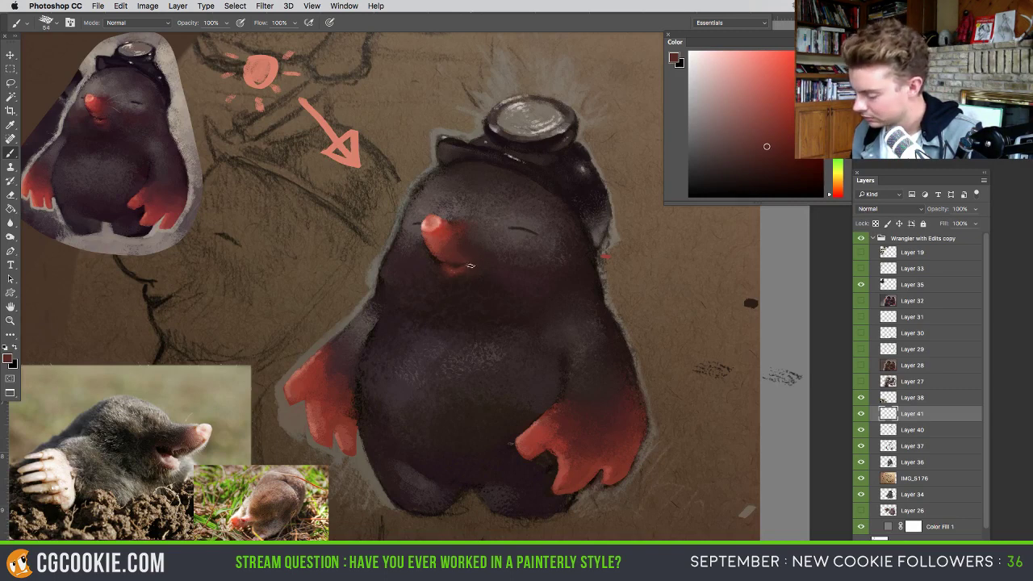
- Soften the shading beside the mole's mouth and cheek with dark tones sampled from the surrounding fur
drag(470, 274, 486, 274)
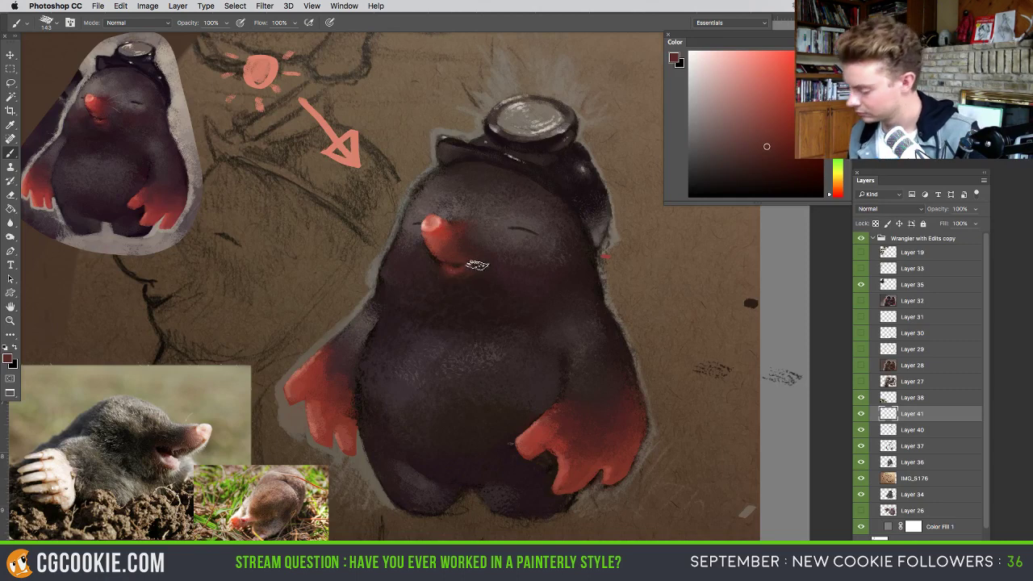
alt+click(477, 267)
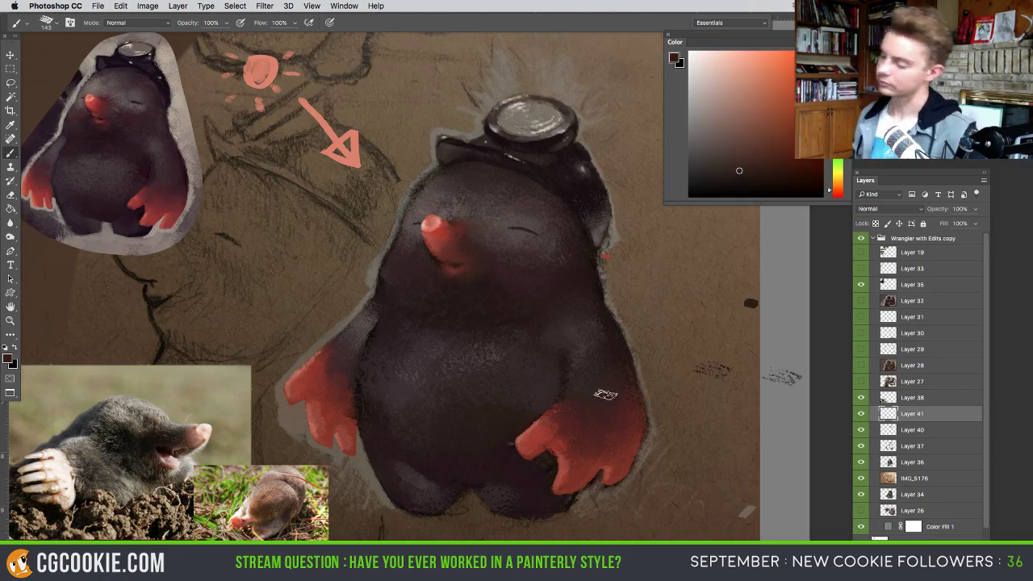
drag(543, 249, 526, 231)
alt+click(549, 185)
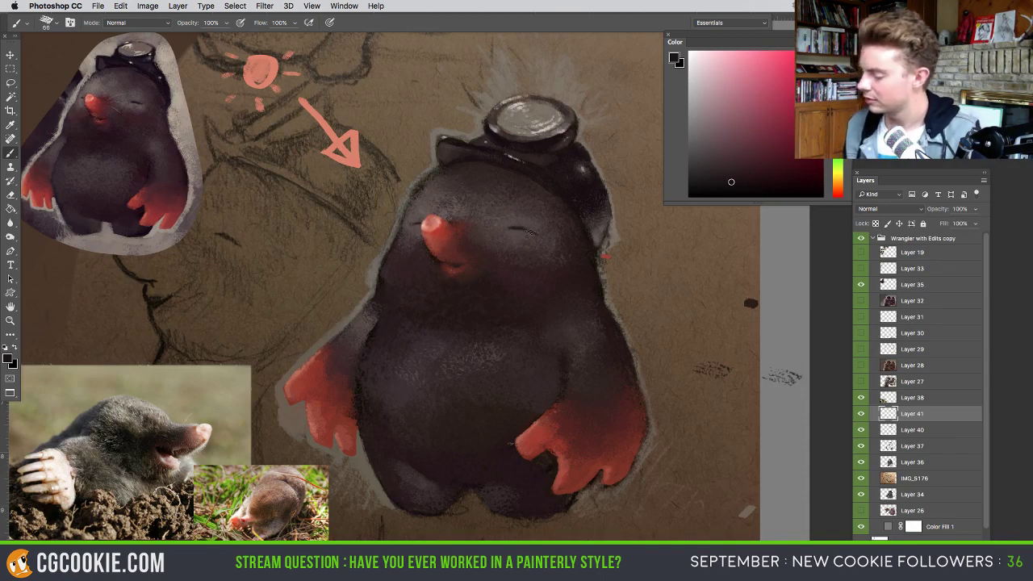
- Blend the upper edge of the mole's red nose into the face using sampled grey and muted red tones
alt+click(448, 223)
alt+click(448, 220)
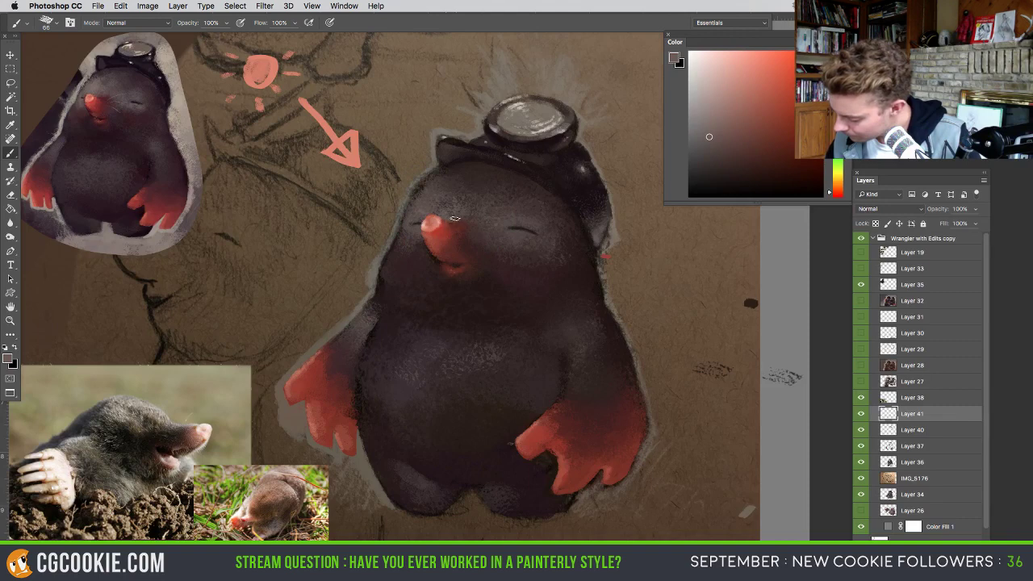
drag(462, 220, 474, 219)
alt+click(463, 221)
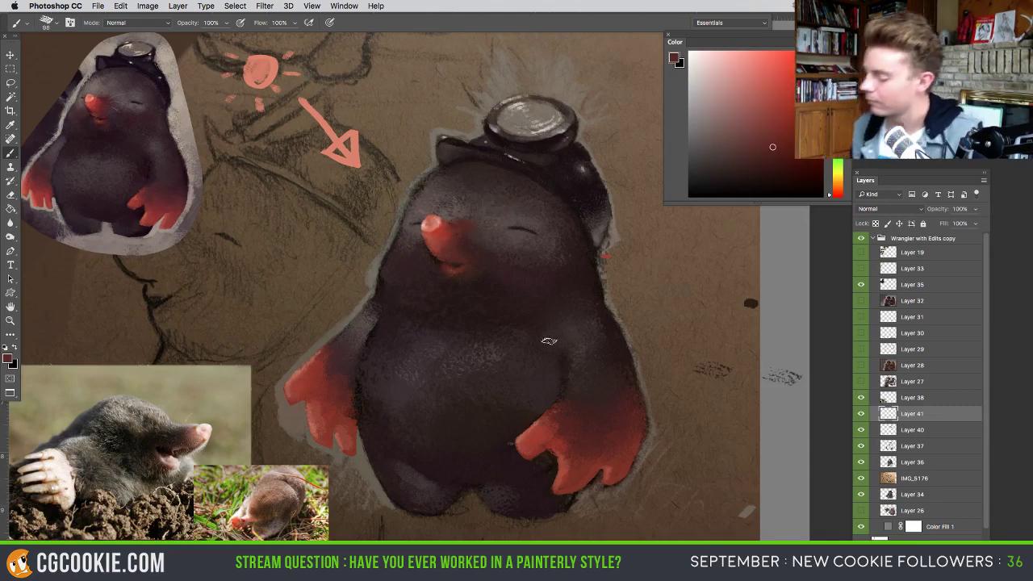
alt+click(454, 220)
mouse_move(448, 231)
mouse_down()
mouse_move(471, 235)
mouse_move(454, 219)
mouse_up()
alt+click(451, 217)
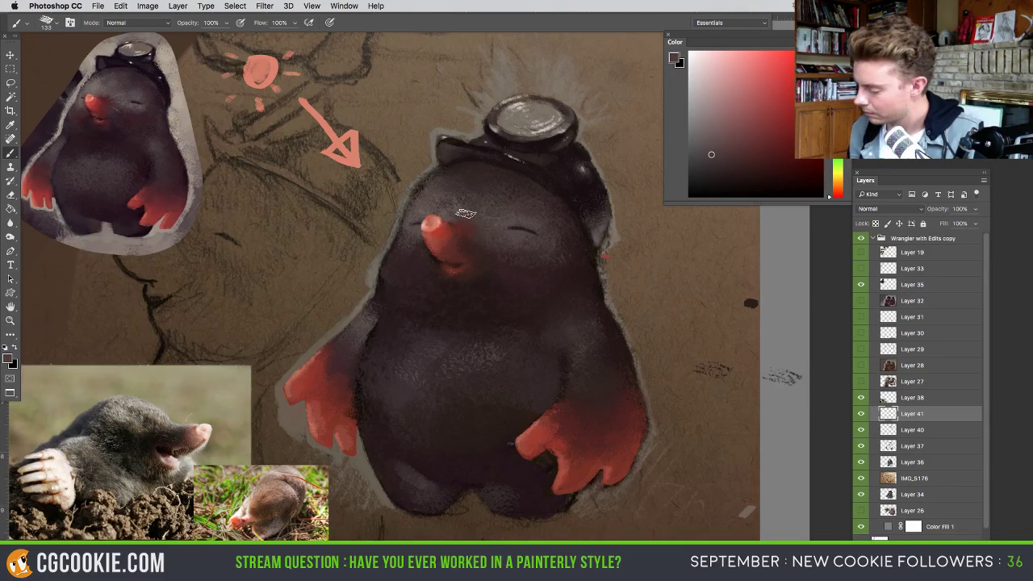
- Refine the transition from the base of the nose to the face with sampled fur greys and dark reds
alt+click(463, 216)
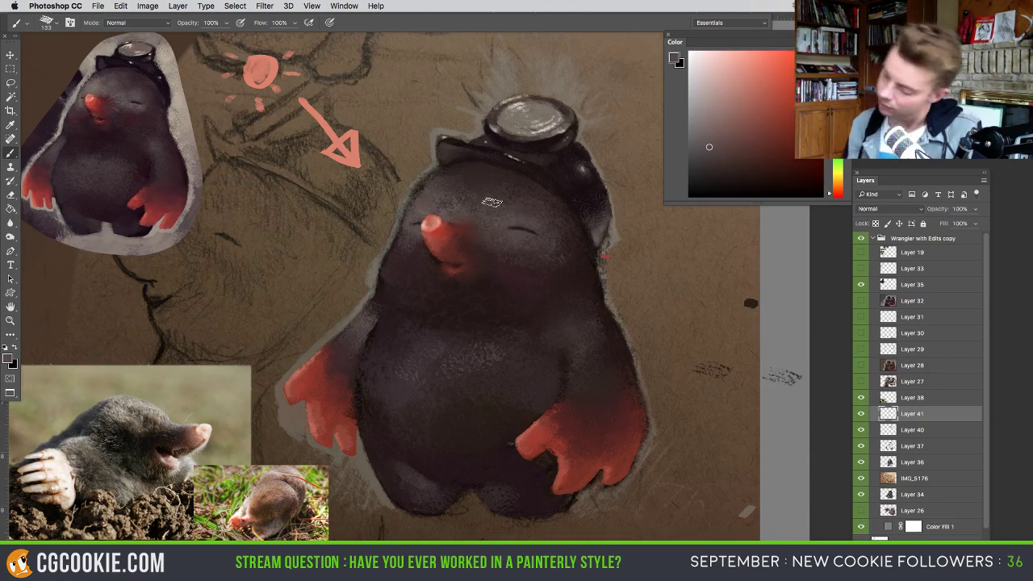
alt+click(482, 219)
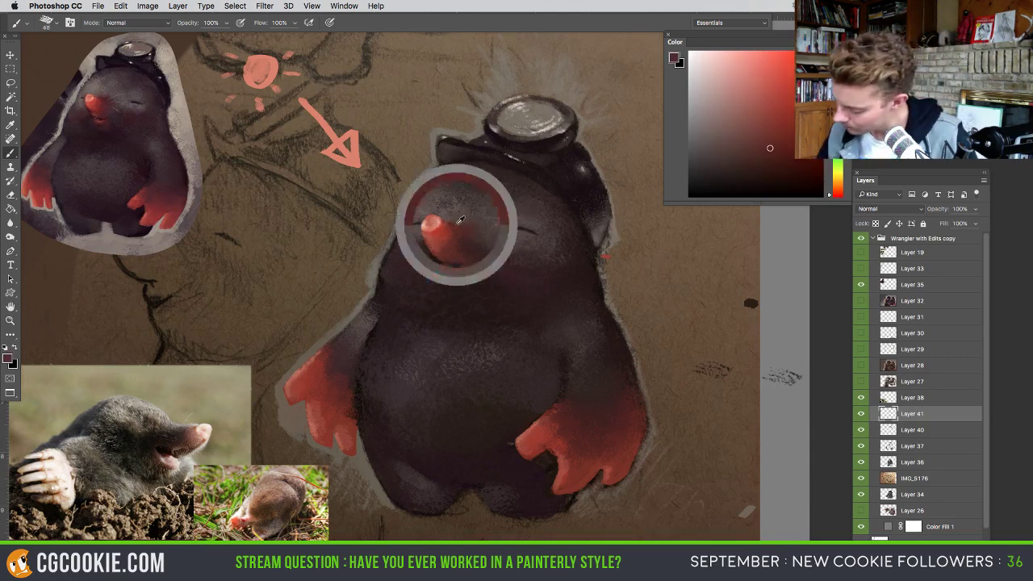
alt+click(450, 219)
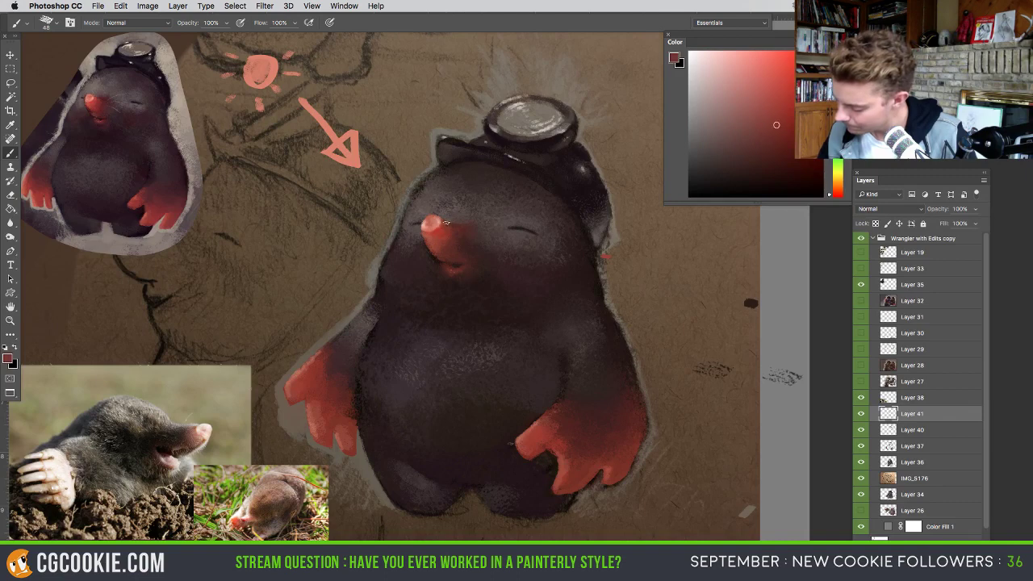
alt+click(469, 230)
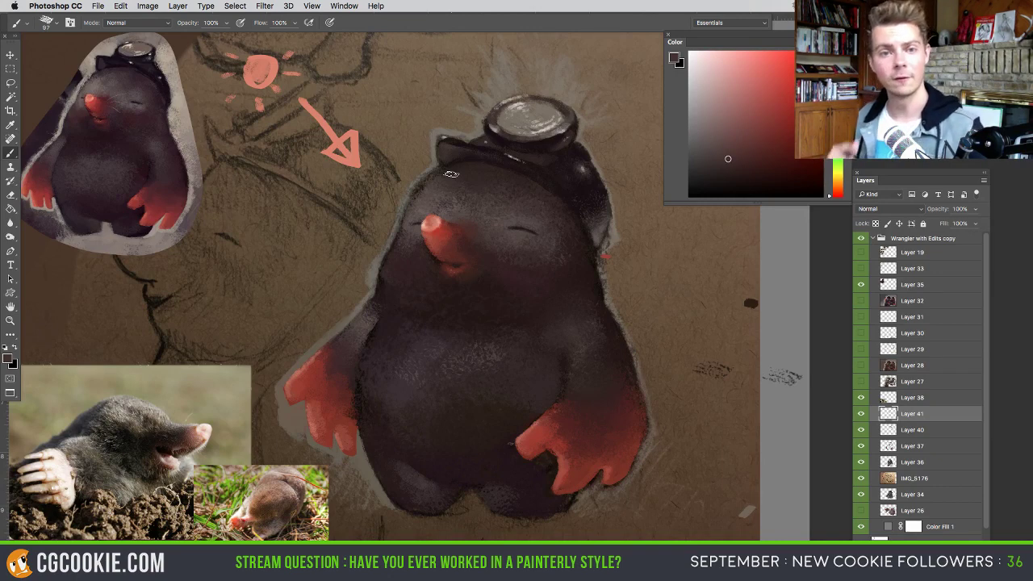
alt+click(460, 243)
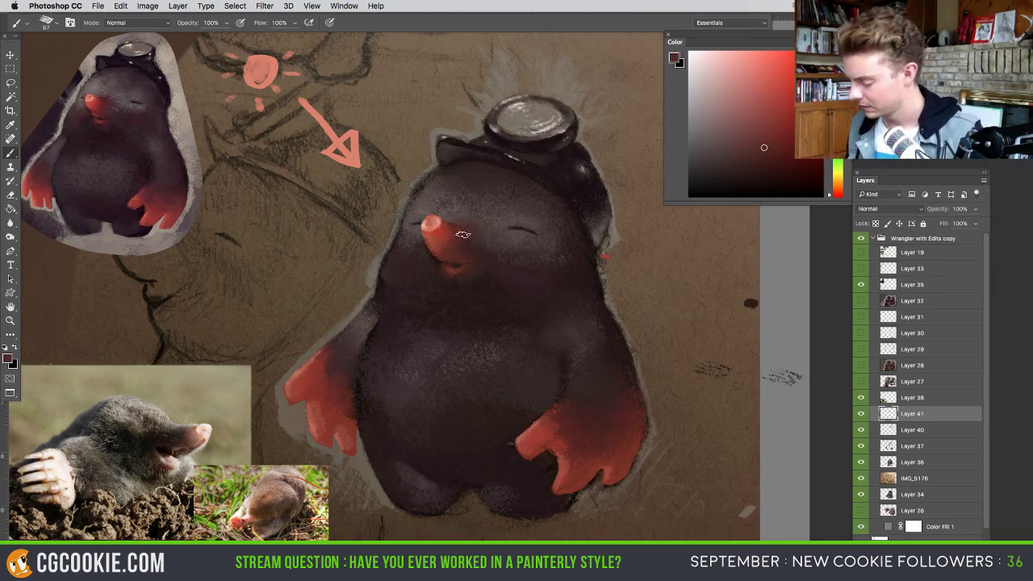
alt+click(469, 244)
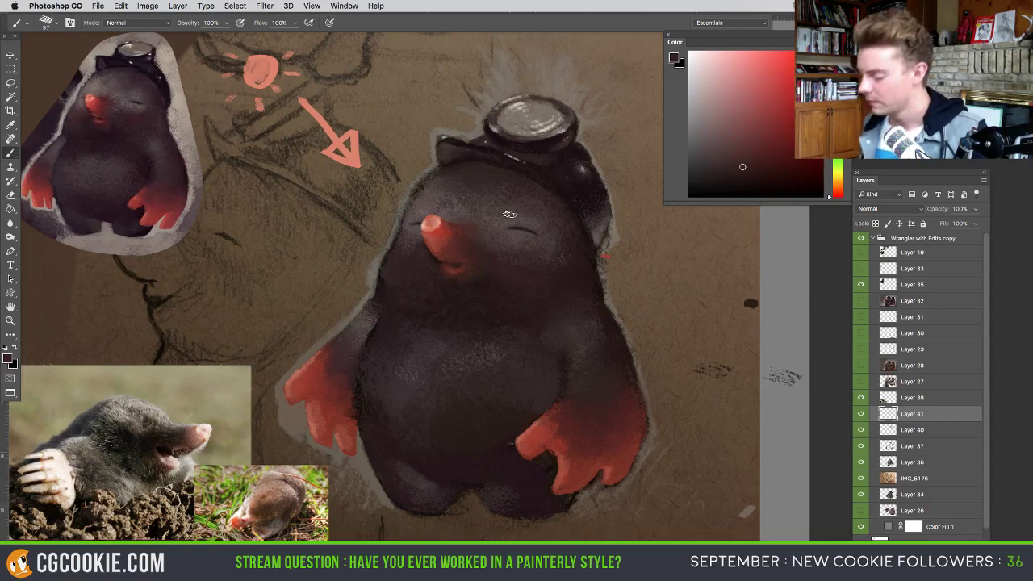
alt+click(444, 241)
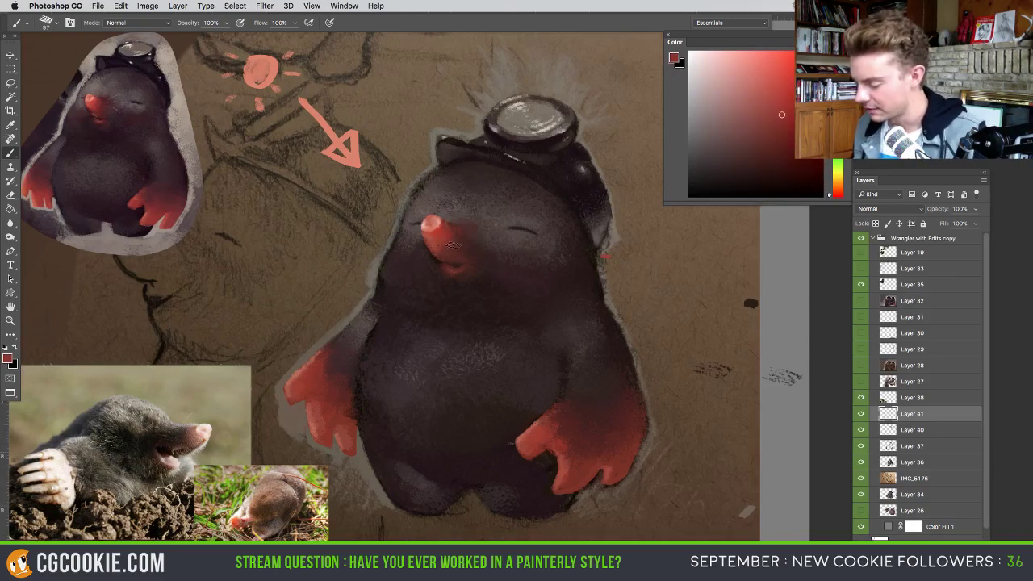
- Blend the face area on the far side of the nose, sampling nearby tones and adjusting the brush size
ctrl+alt+drag(461, 246, 443, 246)
alt+click(429, 236)
alt+click(420, 239)
alt+click(417, 246)
ctrl+alt+drag(416, 248, 451, 249)
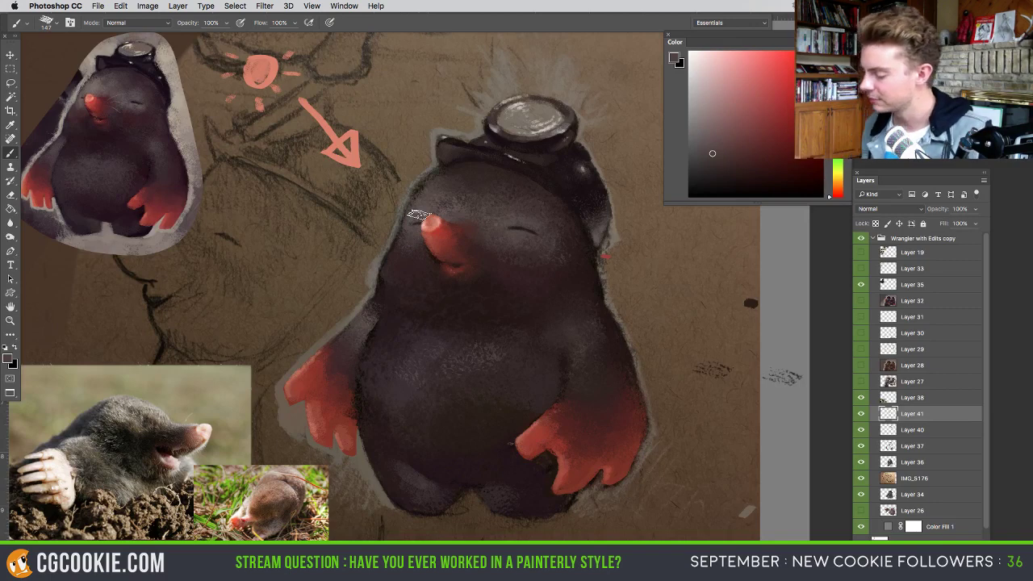
- Add a new layer above Layer 41 and paint soft red blush on both cheeks with sampled nose reds
click(960, 547)
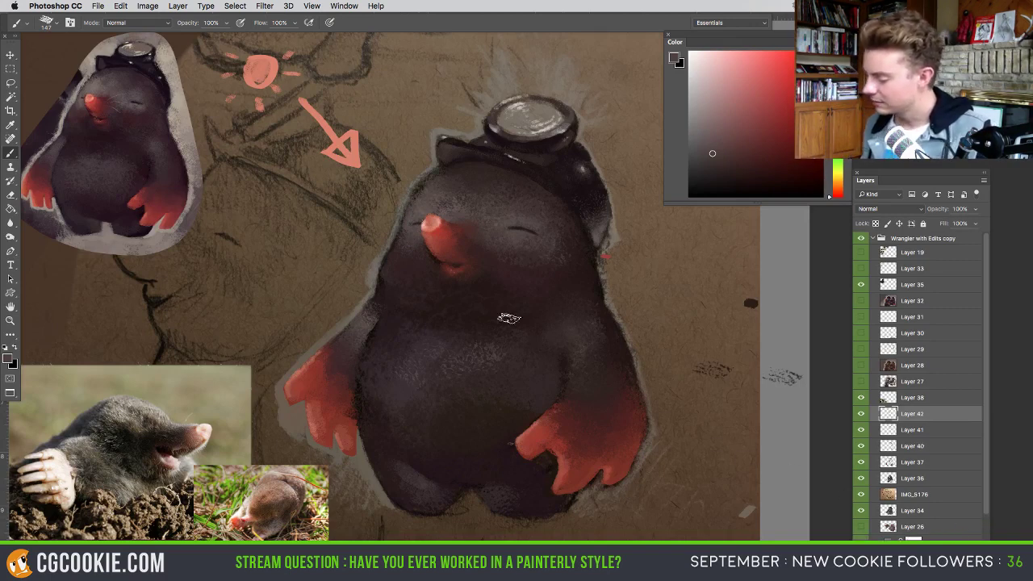
alt+click(447, 234)
mouse_move(412, 248)
ctrl+alt+mouse_down()
mouse_move(428, 252)
mouse_move(424, 263)
mouse_move(407, 255)
mouse_move(391, 266)
ctrl+alt+mouse_up()
alt+click(455, 230)
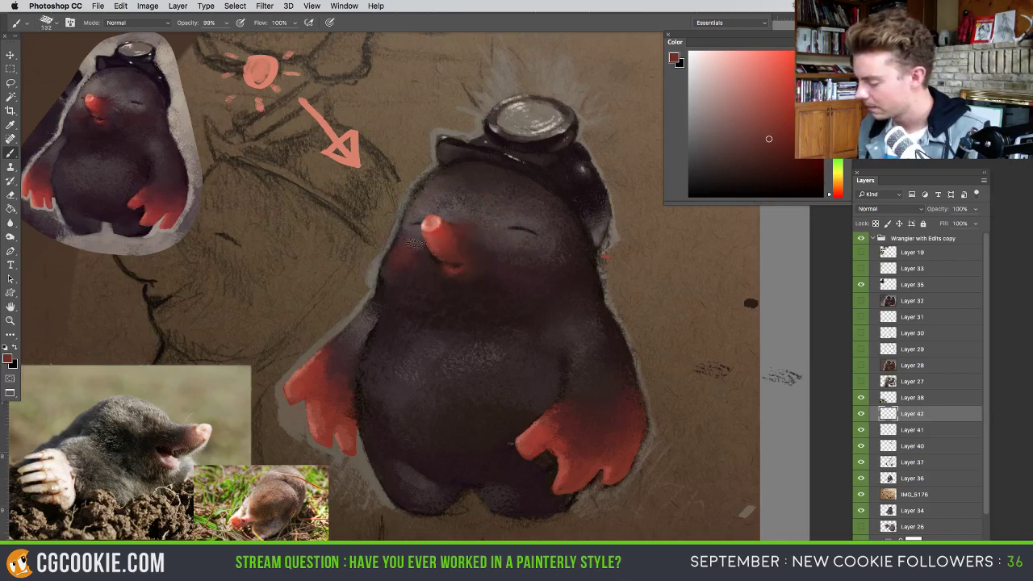
mouse_move(520, 263)
ctrl+alt+mouse_down()
mouse_move(529, 263)
mouse_move(517, 270)
mouse_move(536, 275)
mouse_move(565, 266)
mouse_move(539, 282)
ctrl+alt+mouse_up()
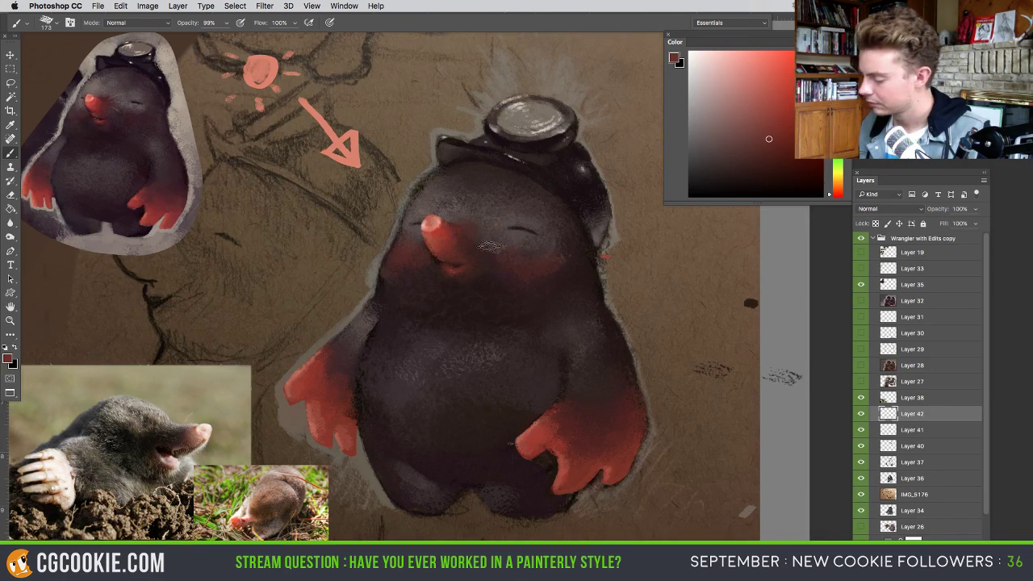
alt+click(517, 230)
key(ctrl+u)
drag(836, 167, 621, 186)
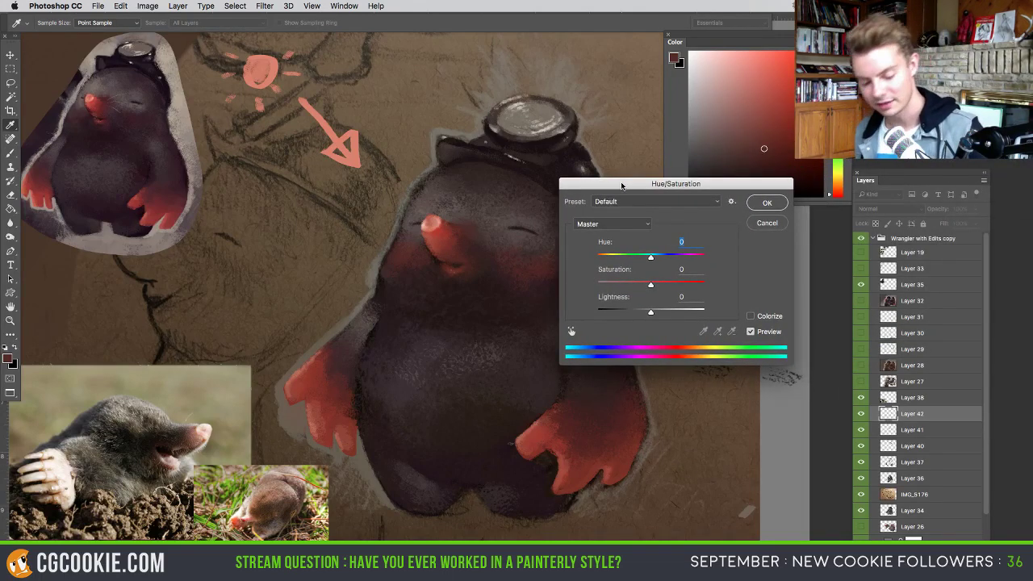
click(761, 224)
- Apply a Hue/Saturation adjustment to the blush layer with saturation +18 and lightness -29
click(146, 5)
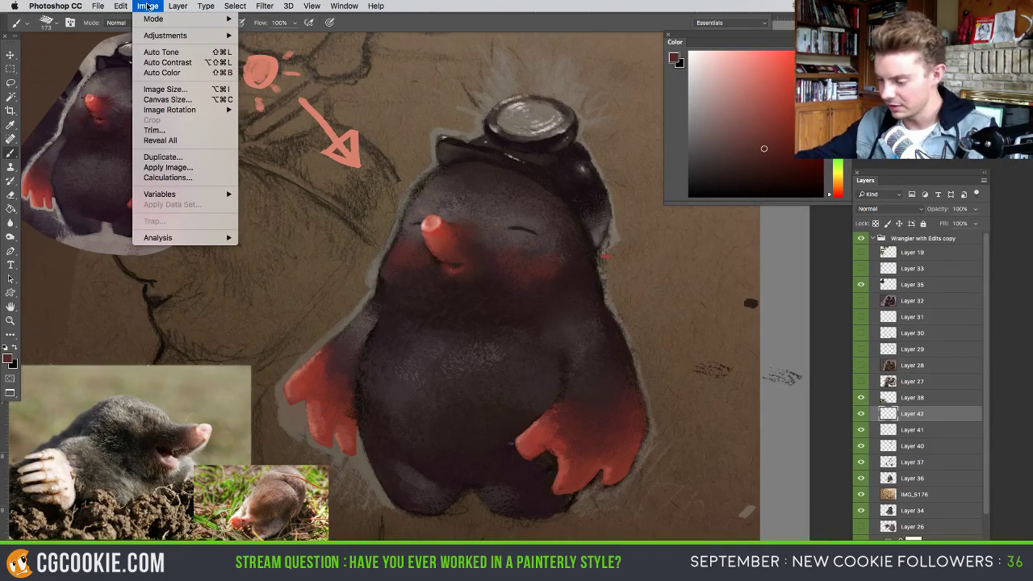
mouse_move(185, 36)
click(315, 96)
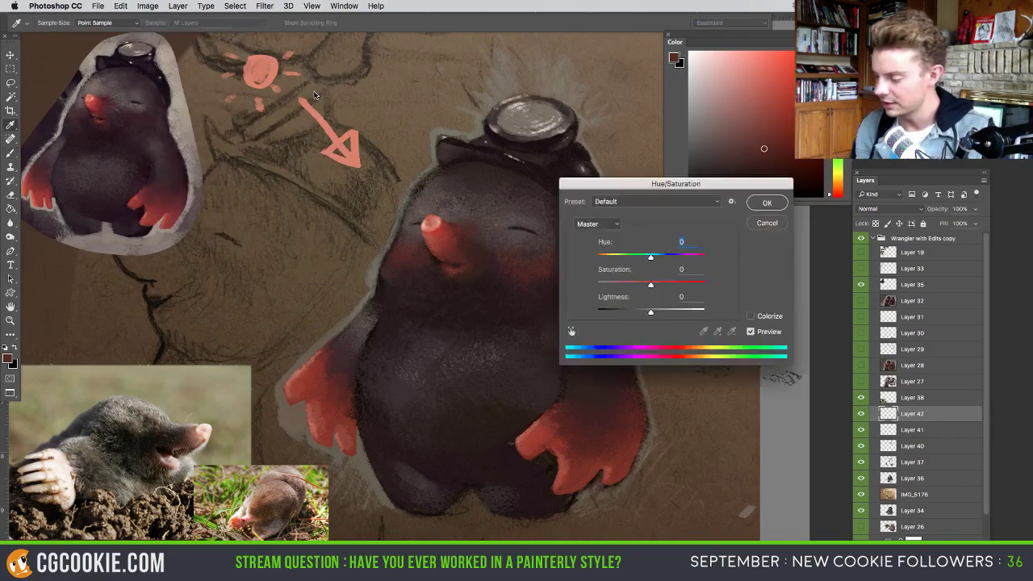
drag(641, 184, 735, 187)
mouse_move(742, 314)
mouse_down()
mouse_move(731, 316)
mouse_move(751, 288)
mouse_move(727, 316)
mouse_up()
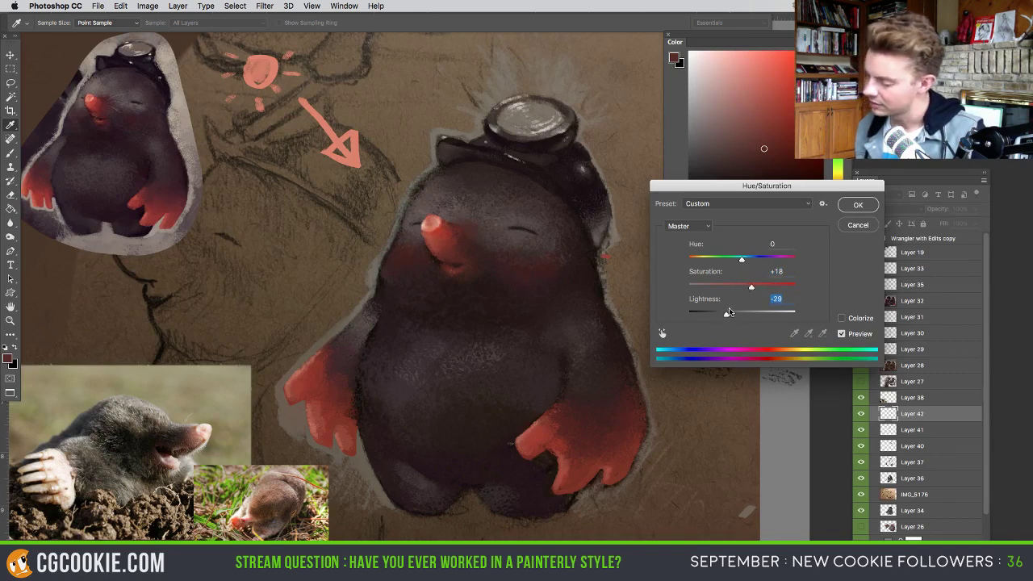
click(869, 200)
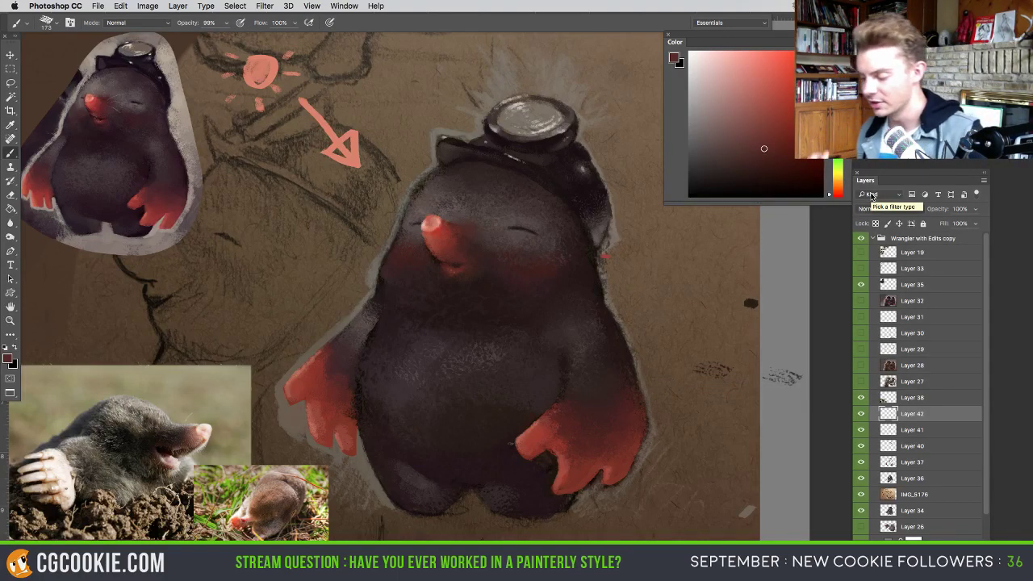
- Flip the canvas view horizontally and add a new layer above the blush layer
key(h)
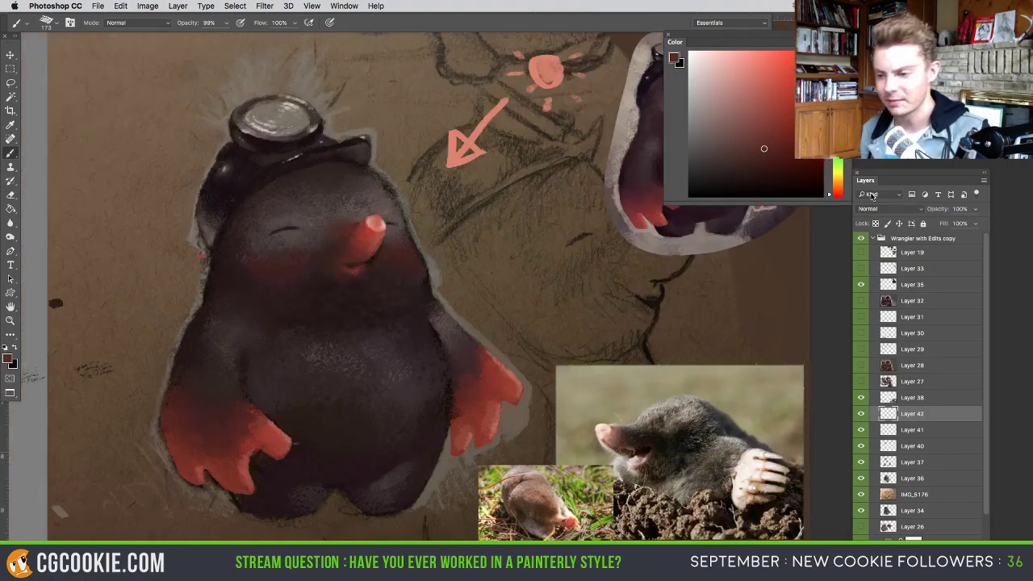
mouse_move(426, 404)
mouse_down()
mouse_move(439, 401)
mouse_move(433, 357)
mouse_up()
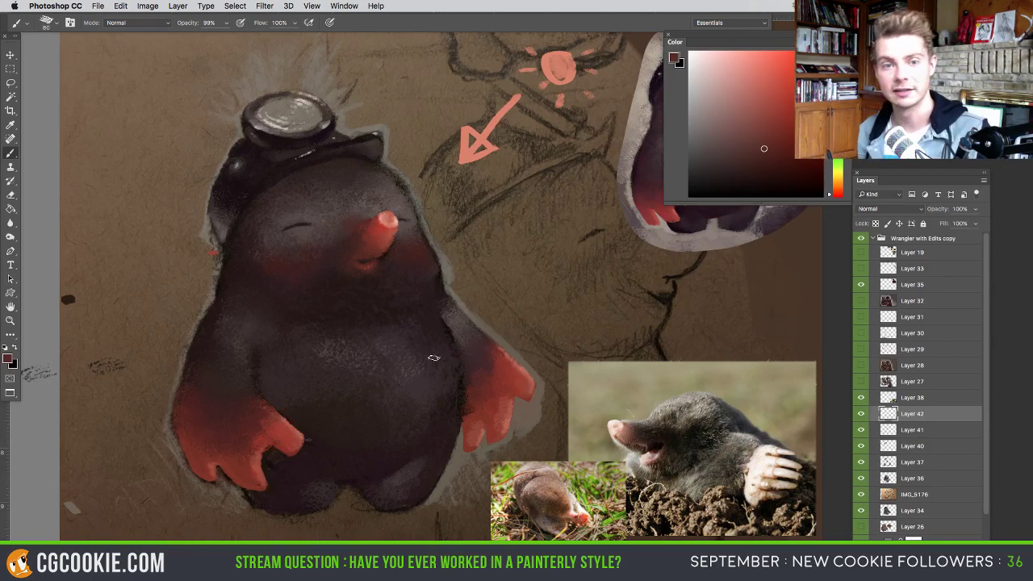
click(955, 546)
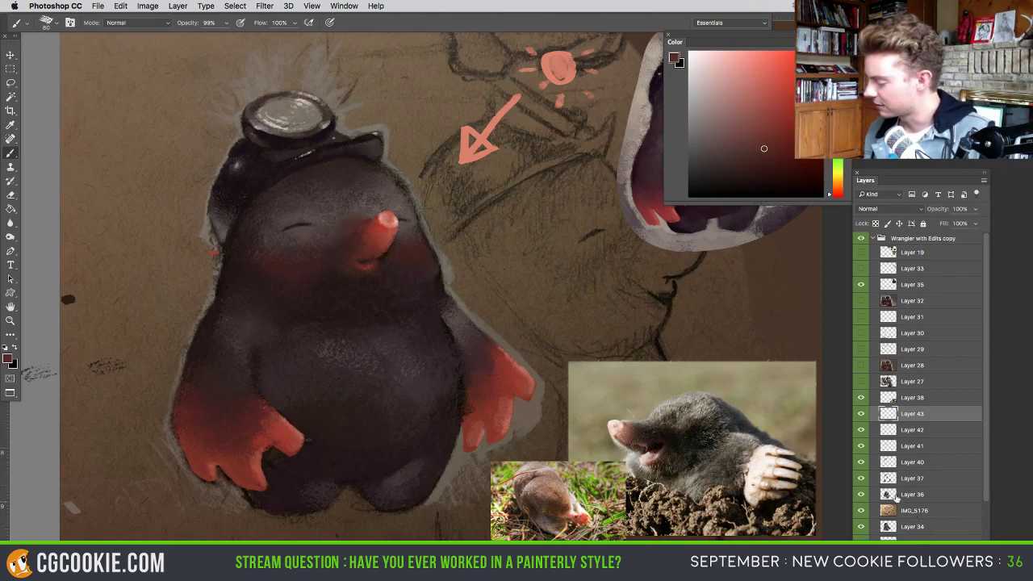
- Choose a light warm grey and paint a backdrop outline along the back of the mole's hat
alt+click(240, 130)
mouse_move(214, 167)
mouse_down()
mouse_move(203, 193)
mouse_move(210, 173)
mouse_move(206, 235)
mouse_up()
click(702, 110)
mouse_move(239, 133)
mouse_down()
mouse_move(206, 186)
mouse_move(237, 137)
mouse_move(208, 179)
mouse_move(226, 150)
mouse_move(203, 213)
mouse_move(206, 186)
mouse_move(213, 250)
mouse_up()
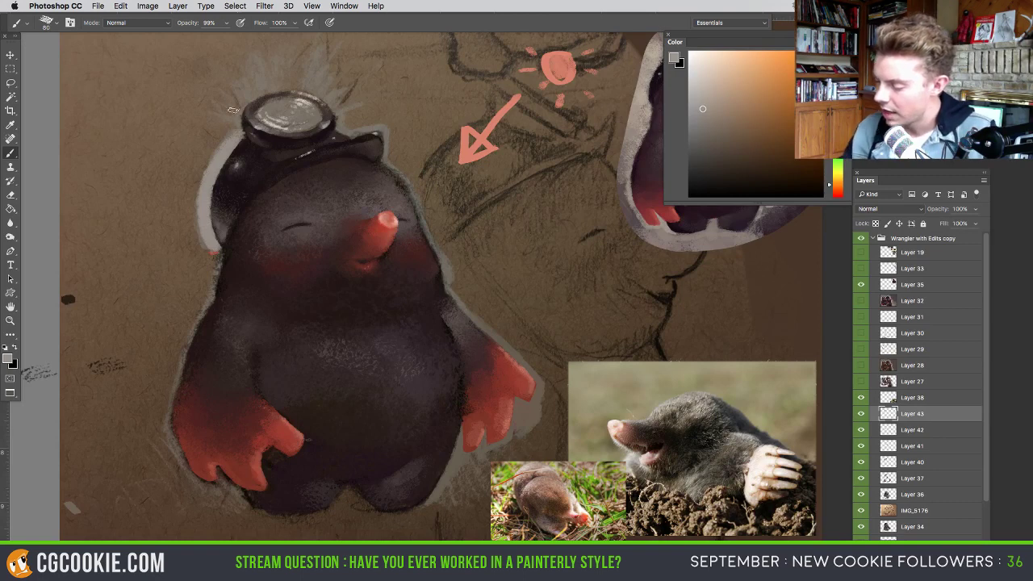
mouse_move(223, 142)
mouse_down()
mouse_move(222, 129)
mouse_move(200, 179)
mouse_up()
- Extend the light grey outline down the mole's back and outer arm to the underside of the large hand
mouse_move(211, 242)
mouse_down()
mouse_move(216, 259)
mouse_move(168, 406)
mouse_up()
drag(197, 310, 166, 421)
drag(184, 337, 164, 438)
mouse_move(168, 388)
mouse_down()
mouse_move(184, 472)
mouse_move(176, 444)
mouse_move(184, 470)
mouse_up()
drag(167, 426, 186, 484)
drag(166, 399, 174, 460)
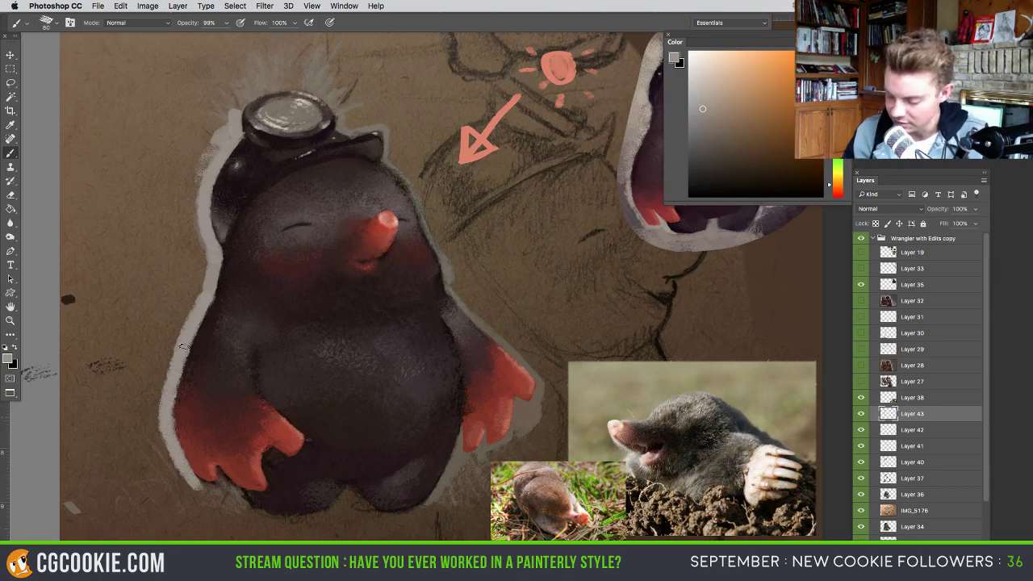
- Paint the light grey outline from the hat brim down the front of the face to the shoulder
drag(389, 140, 388, 158)
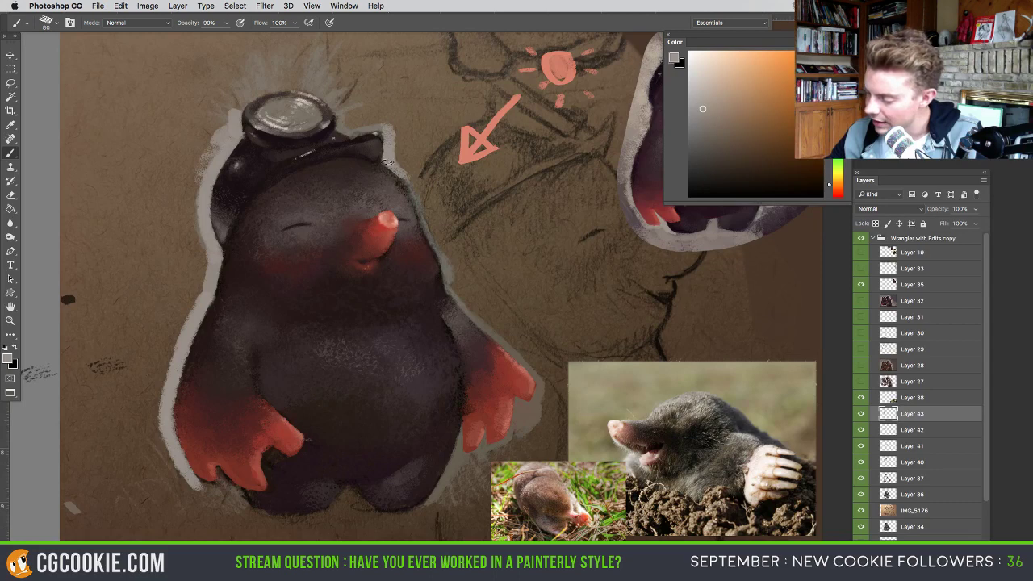
drag(393, 167, 421, 214)
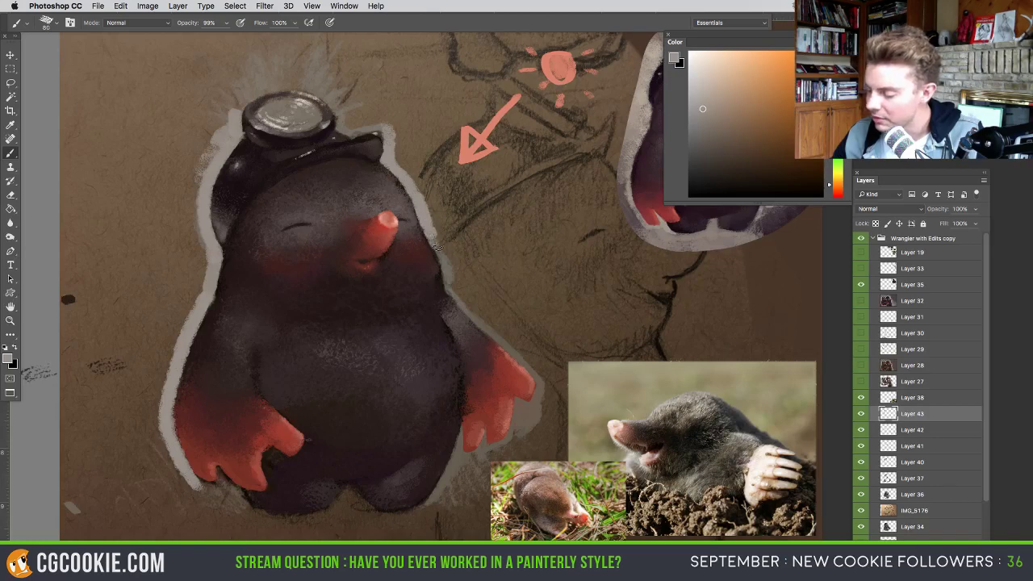
drag(431, 232, 445, 264)
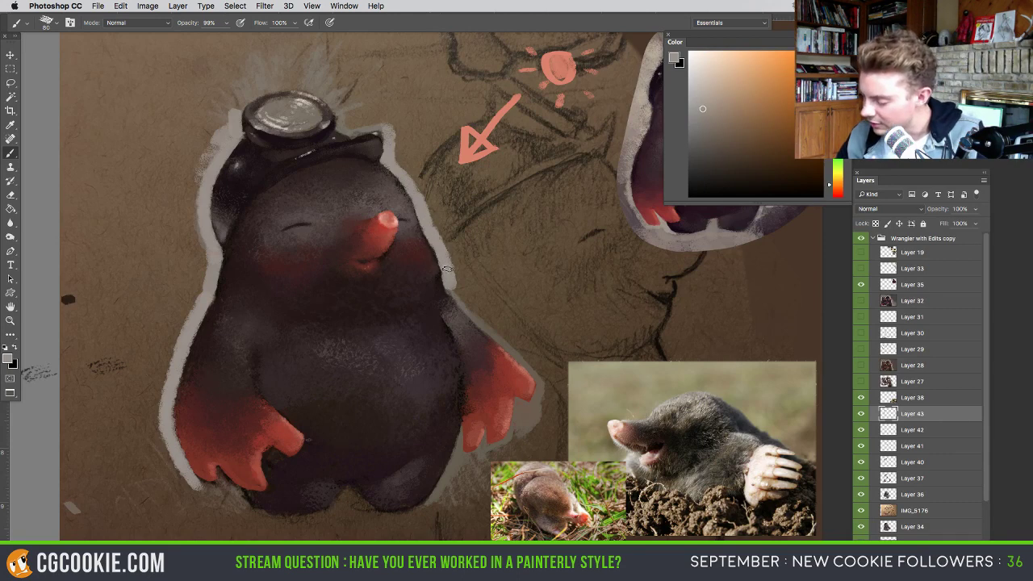
- Fill a broad light grey area in front of the mole's face and erase the overlap along the face edge
mouse_move(448, 246)
mouse_down()
mouse_move(435, 209)
mouse_move(464, 306)
mouse_move(443, 230)
mouse_move(403, 160)
mouse_move(408, 123)
mouse_move(440, 161)
mouse_move(453, 208)
mouse_up()
drag(442, 174, 476, 174)
mouse_move(427, 152)
mouse_down()
mouse_move(471, 216)
mouse_move(497, 288)
mouse_move(476, 288)
mouse_up()
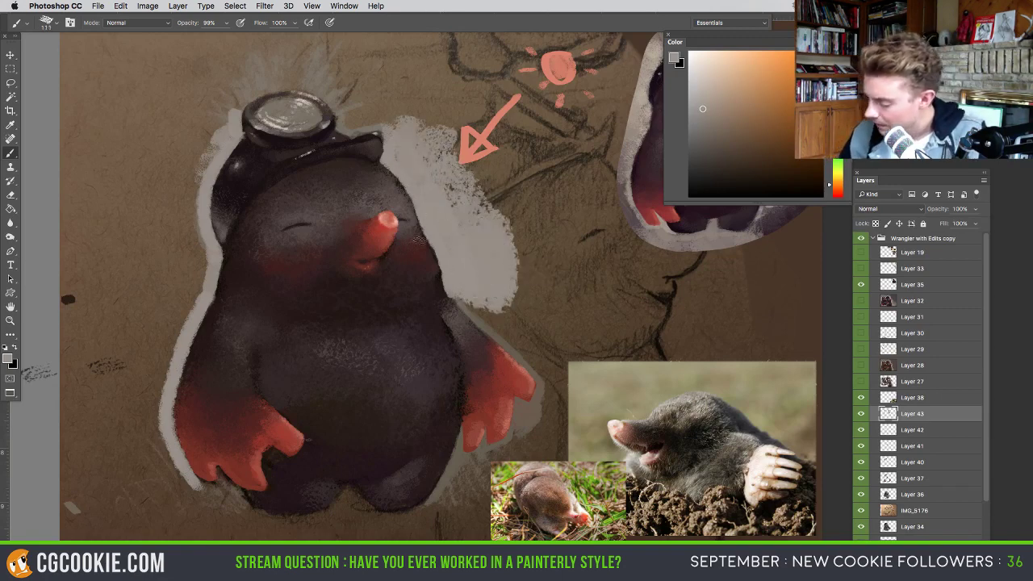
key(e)
drag(437, 259, 423, 259)
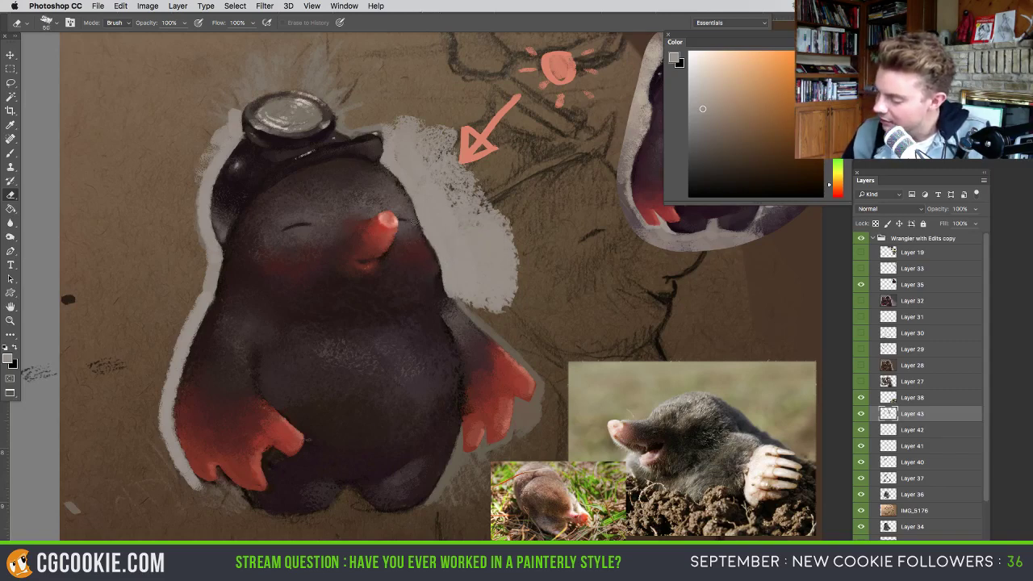
- Paint the light grey outline along the smaller arm and around the fingers of its hand
key(b)
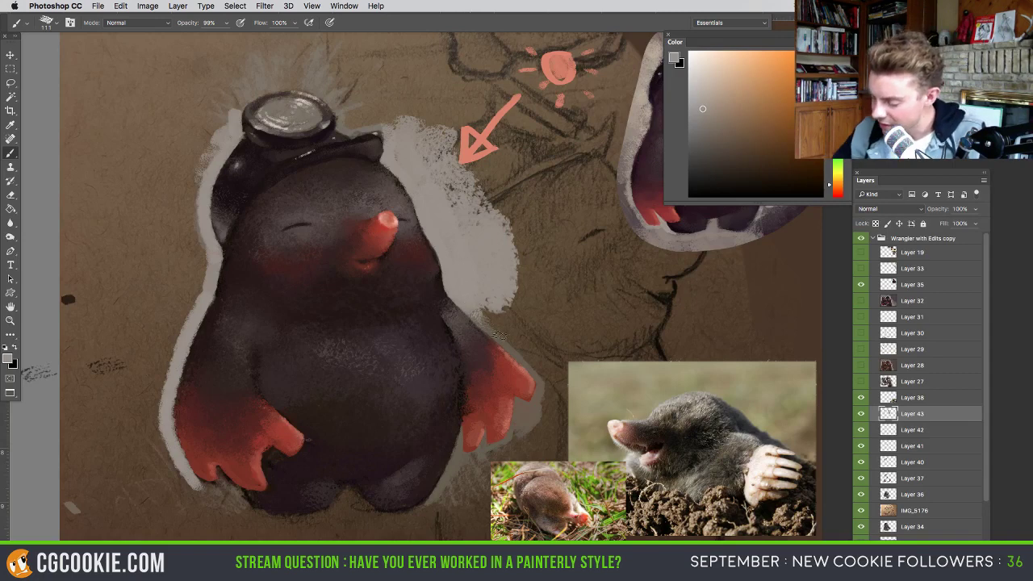
mouse_move(473, 307)
mouse_down()
mouse_move(516, 349)
mouse_move(487, 302)
mouse_move(498, 323)
mouse_move(521, 327)
mouse_move(494, 323)
mouse_move(523, 379)
mouse_up()
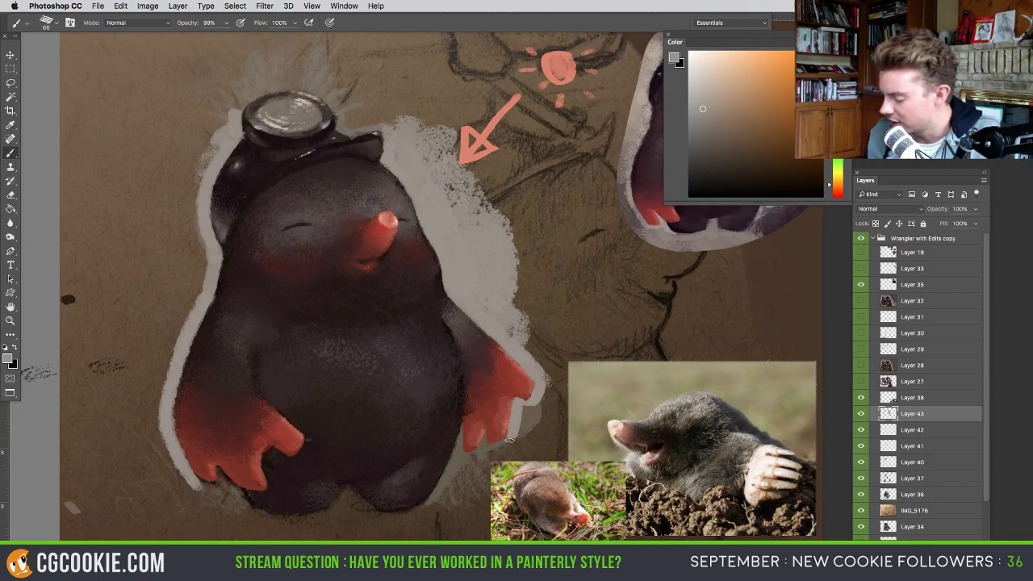
drag(485, 447, 474, 446)
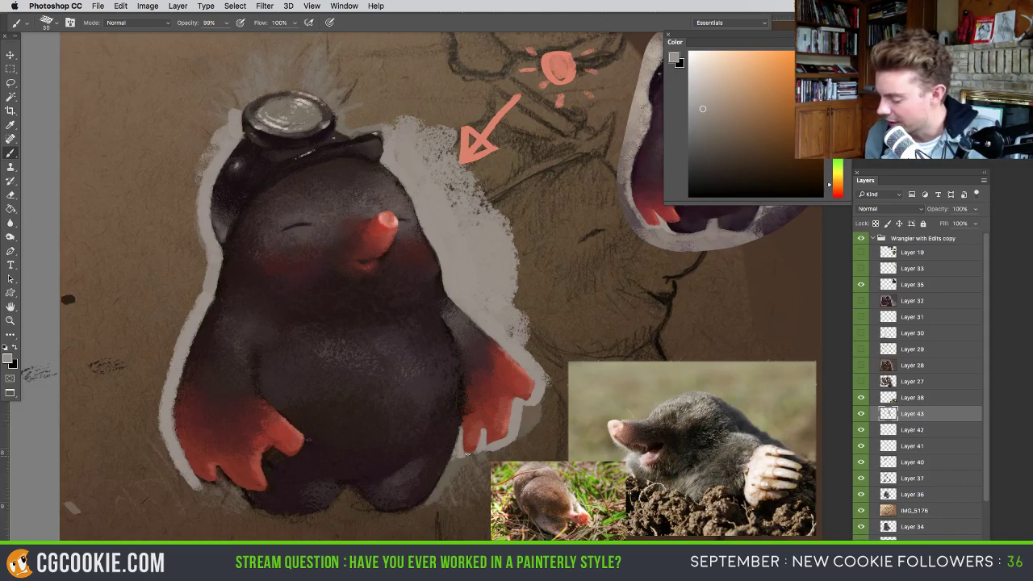
- Fill light grey along the lower body beside the front foot and outward around the smaller hand's fingers
mouse_move(475, 459)
mouse_down()
mouse_move(434, 494)
mouse_move(458, 450)
mouse_up()
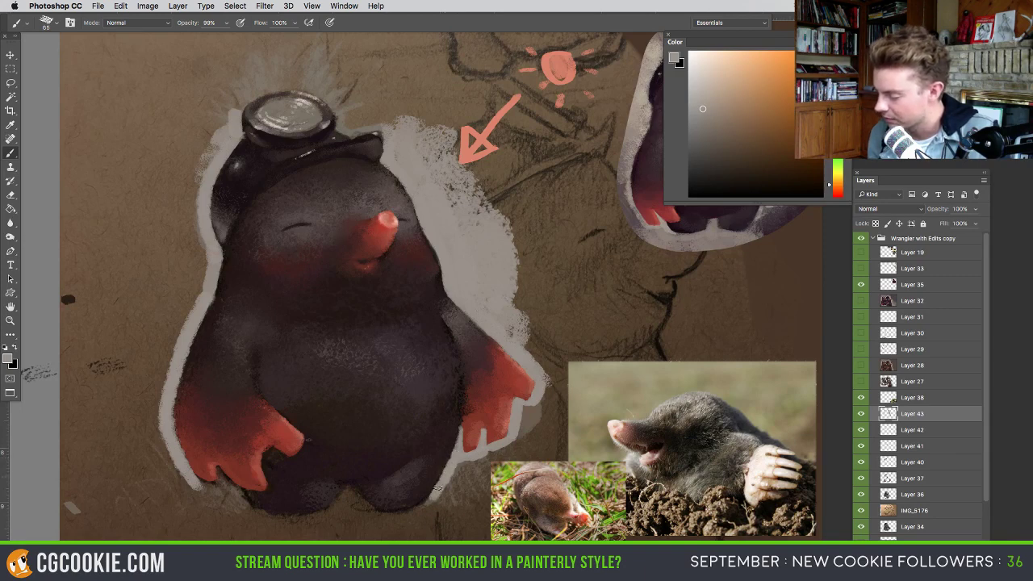
mouse_move(434, 497)
mouse_down()
mouse_move(488, 458)
mouse_move(453, 484)
mouse_up()
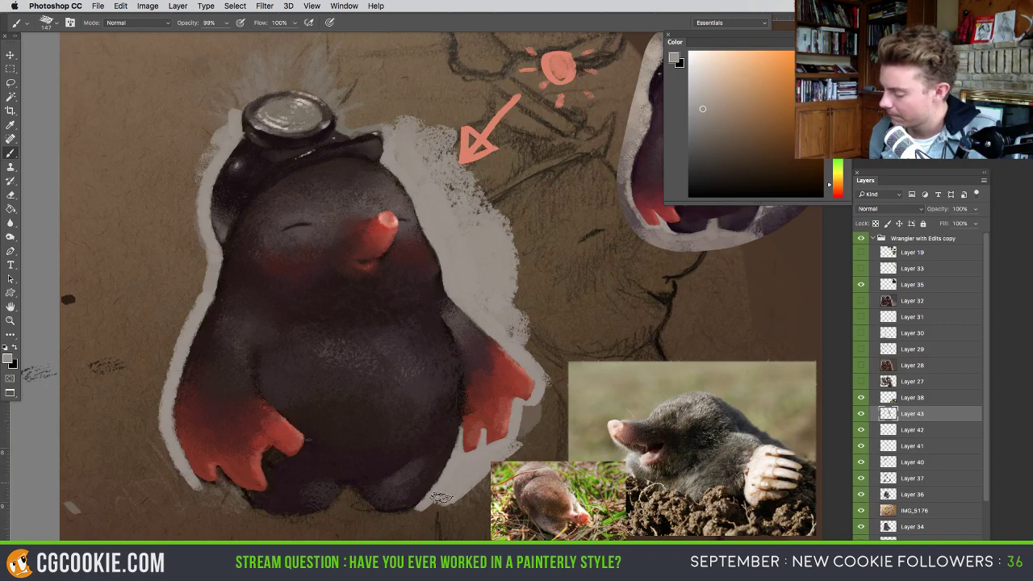
drag(516, 429, 520, 419)
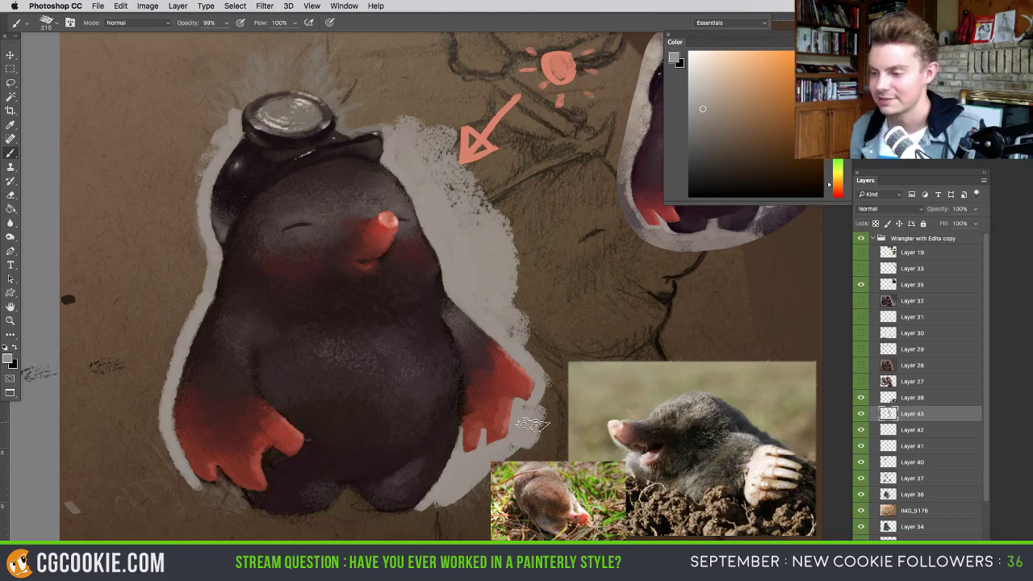
drag(553, 430, 526, 415)
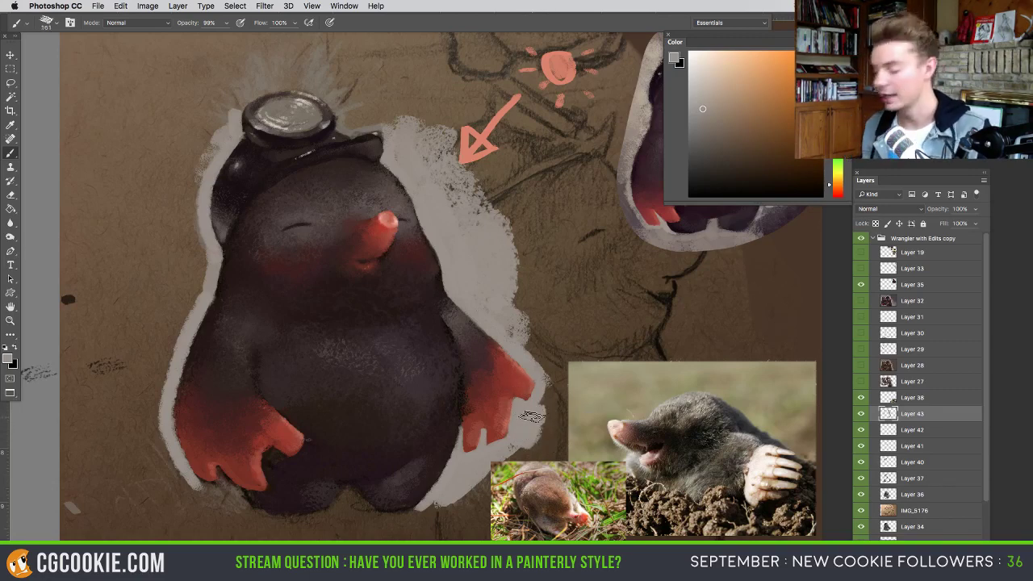
mouse_move(550, 376)
mouse_down()
mouse_move(532, 436)
mouse_move(502, 477)
mouse_move(472, 484)
mouse_up()
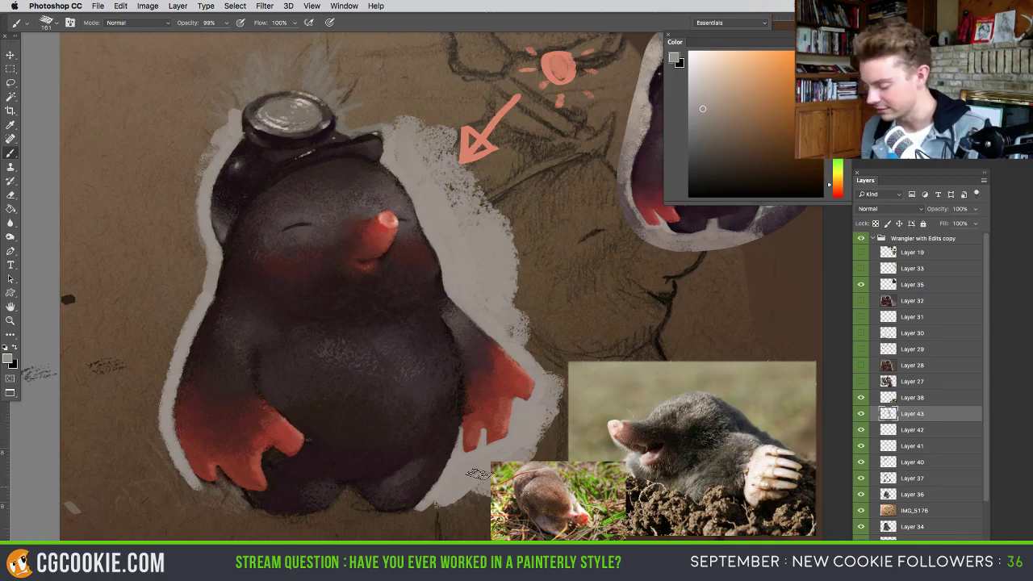
- Widen the light grey area in front of the mole and extend it around the headlamp above the hat brim
mouse_move(523, 317)
mouse_down()
mouse_move(542, 348)
mouse_move(516, 316)
mouse_move(508, 320)
mouse_move(557, 373)
mouse_move(523, 307)
mouse_move(541, 258)
mouse_move(536, 211)
mouse_move(486, 256)
mouse_move(430, 128)
mouse_move(417, 127)
mouse_move(355, 70)
mouse_up()
drag(356, 126, 337, 108)
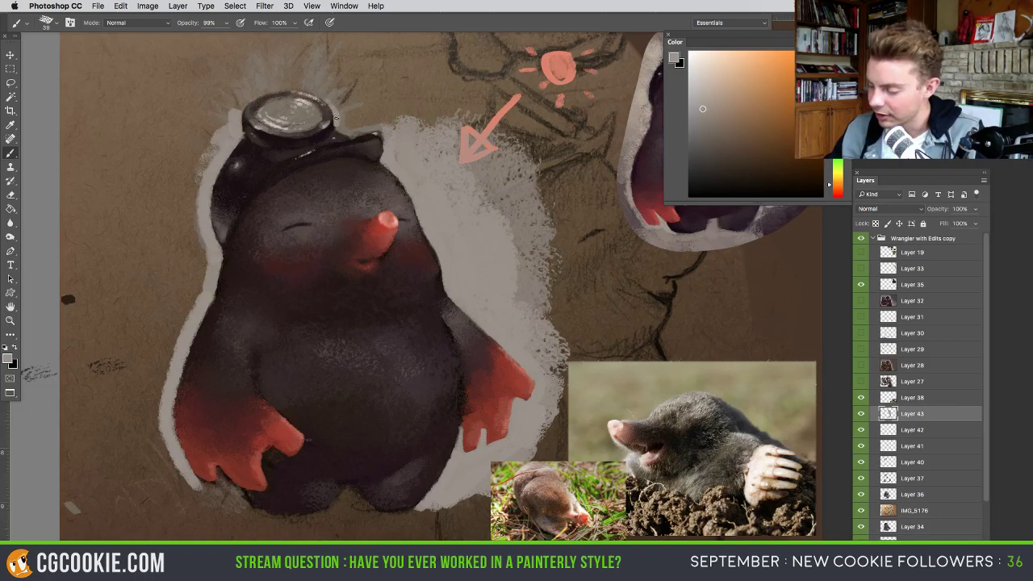
drag(343, 127, 340, 119)
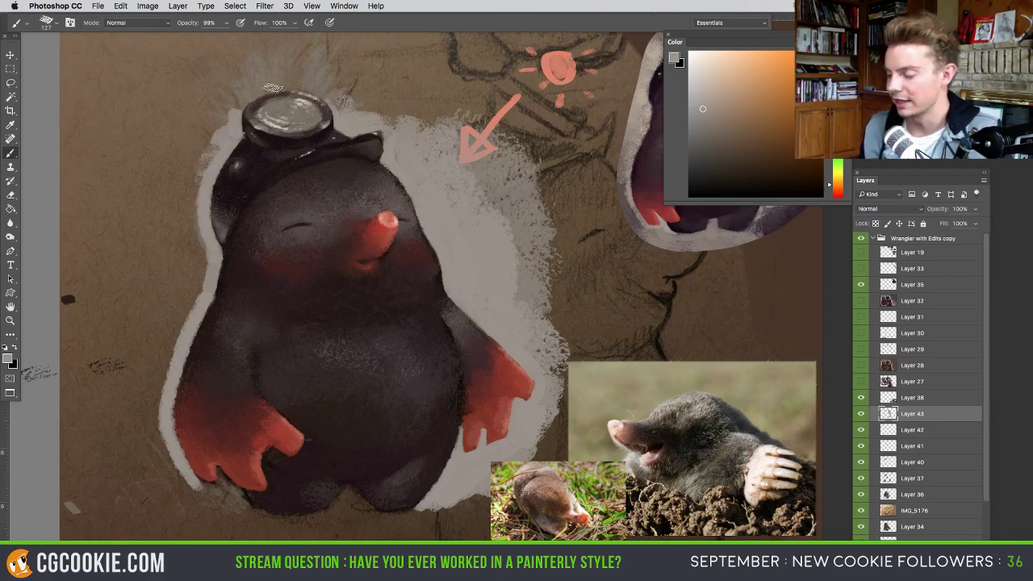
drag(267, 86, 228, 119)
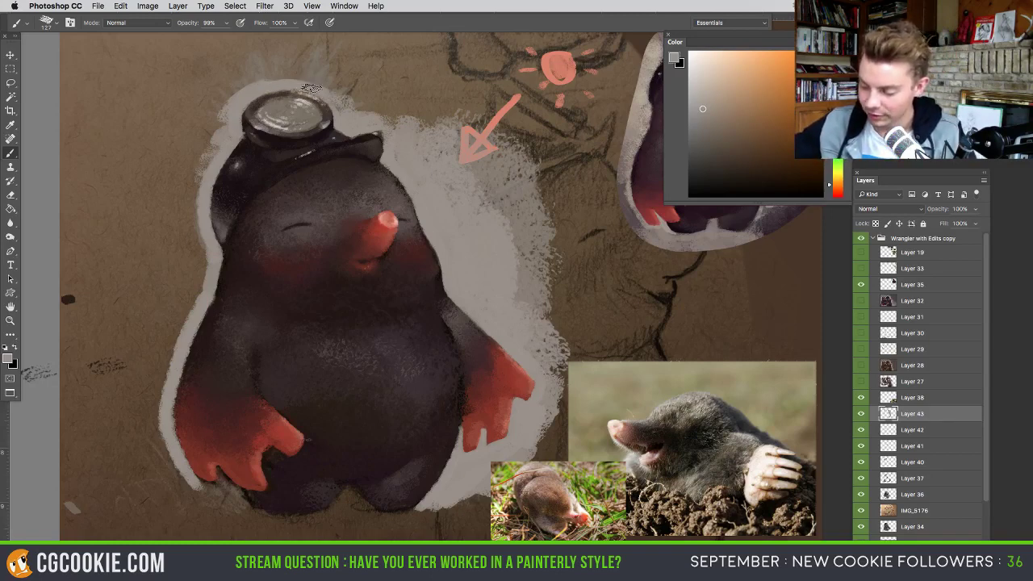
drag(336, 98, 380, 102)
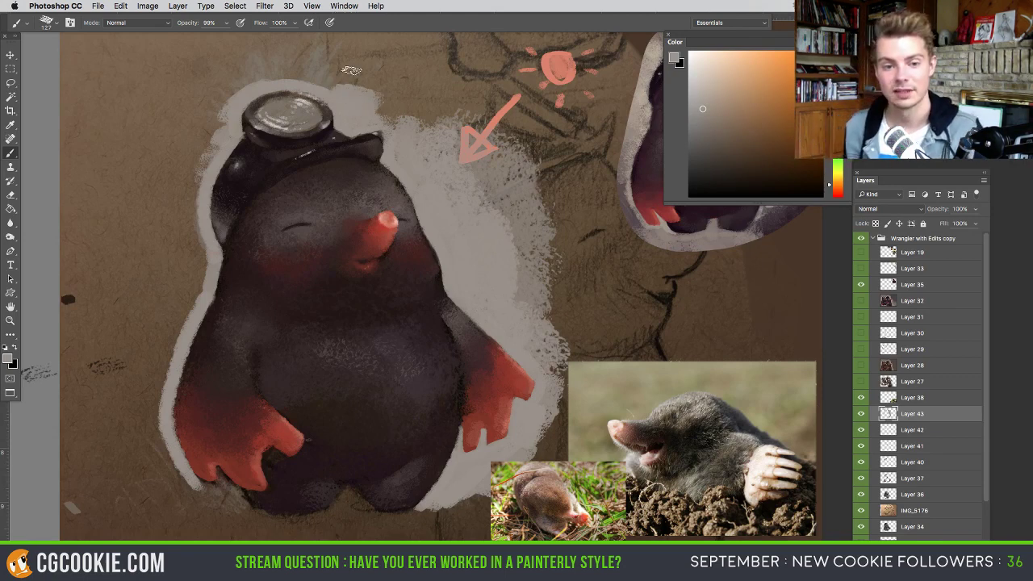
- Paint a wide light grey patch behind the hat and upper back with a larger brush
ctrl+alt+drag(375, 221, 390, 222)
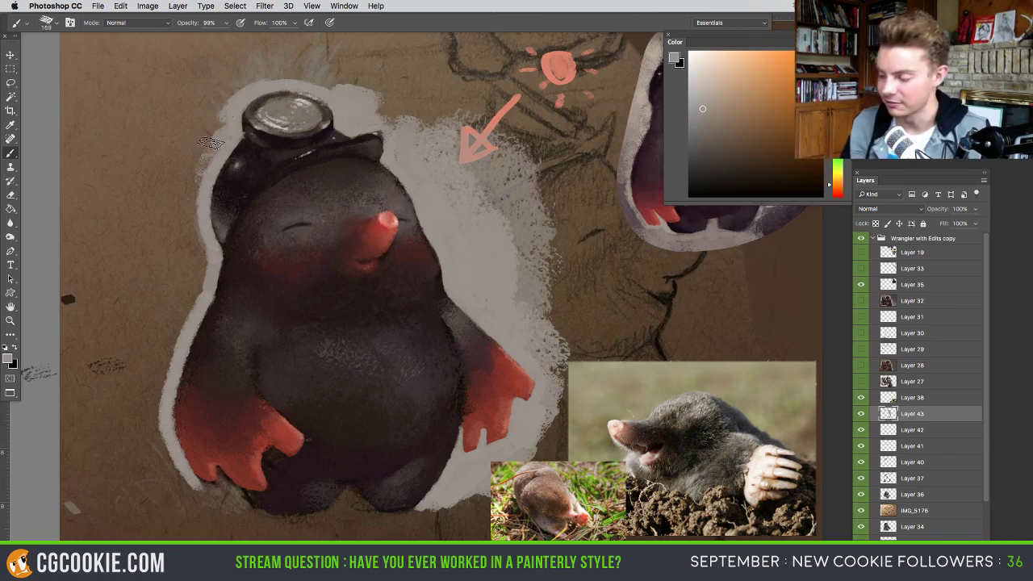
drag(216, 106, 213, 128)
ctrl+alt+drag(195, 184, 257, 184)
mouse_move(193, 104)
mouse_down()
mouse_move(160, 212)
mouse_move(184, 133)
mouse_move(168, 189)
mouse_move(176, 287)
mouse_up()
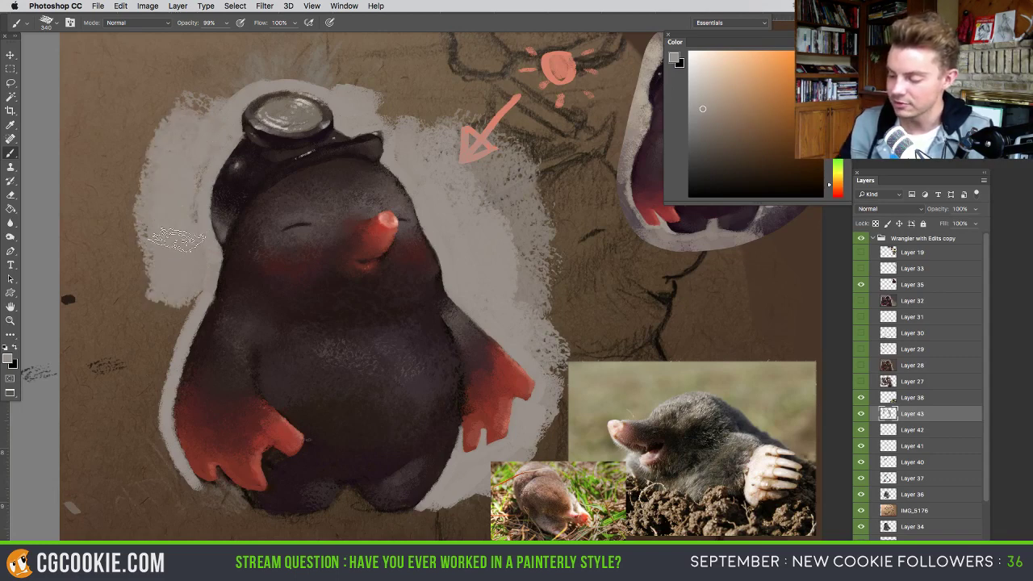
ctrl+alt+drag(210, 170, 144, 171)
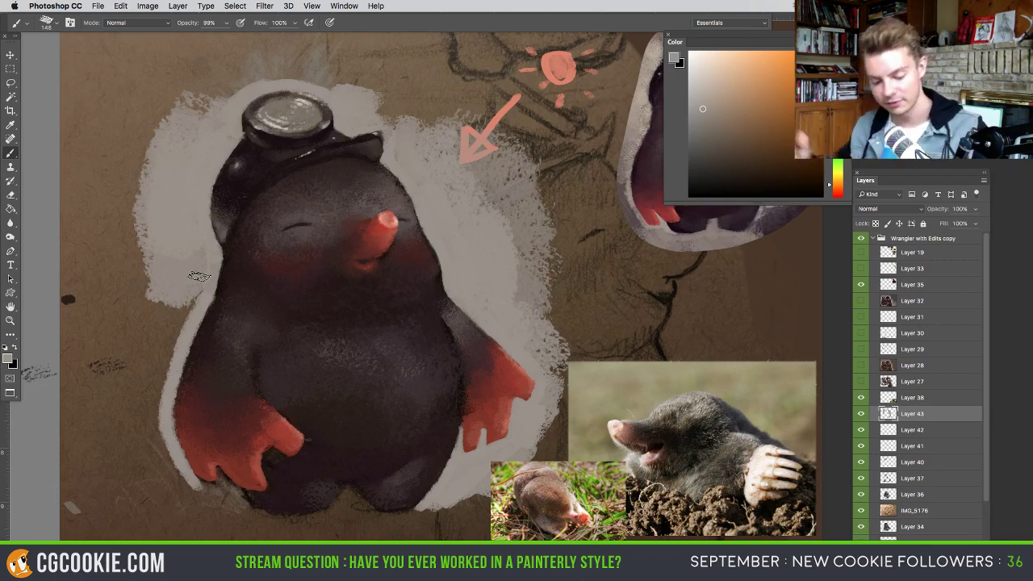
- Enlarge the brush and fill a broad light grey area behind the mole's back, outer arm and large hand
key(bracketright)
key(bracketright)
key(bracketright)
key(bracketright)
key(bracketright)
mouse_move(186, 298)
mouse_down()
mouse_move(155, 362)
mouse_move(146, 332)
mouse_move(129, 387)
mouse_up()
drag(126, 373, 150, 373)
mouse_move(129, 278)
mouse_down()
mouse_move(129, 382)
mouse_move(81, 265)
mouse_move(104, 430)
mouse_move(60, 221)
mouse_move(50, 405)
mouse_up()
mouse_move(144, 165)
mouse_down()
mouse_move(100, 264)
mouse_move(114, 448)
mouse_move(133, 476)
mouse_up()
drag(184, 454, 164, 455)
drag(144, 409, 174, 492)
drag(143, 388, 177, 508)
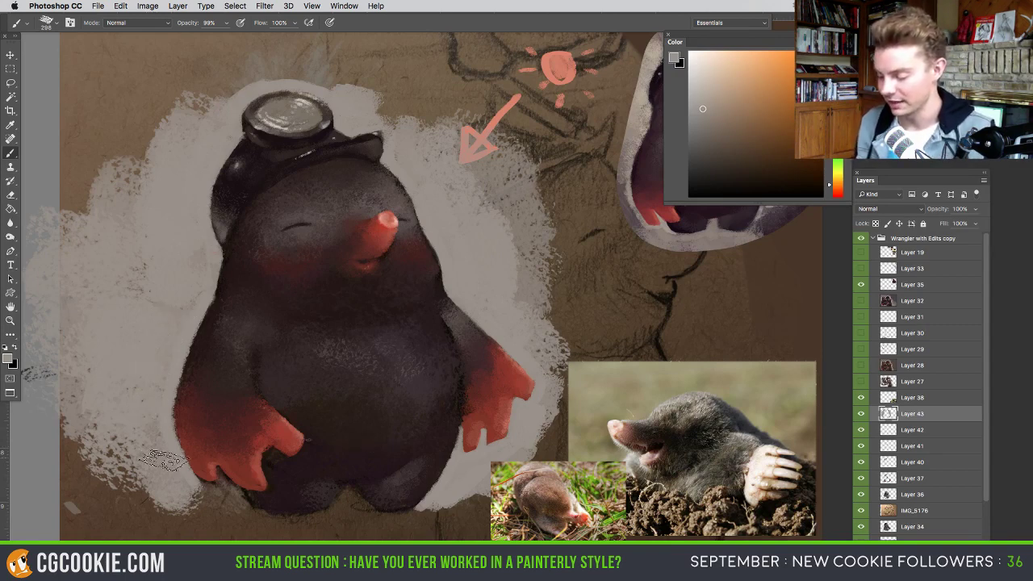
- Sample slightly darker greys from the backdrop and paint over its rough lower area behind the large hand
alt+click(115, 449)
drag(114, 450, 136, 449)
alt+click(97, 419)
mouse_move(97, 419)
mouse_down()
mouse_move(109, 465)
mouse_move(119, 449)
mouse_move(165, 516)
mouse_move(114, 483)
mouse_move(69, 405)
mouse_move(68, 373)
mouse_move(55, 479)
mouse_move(57, 453)
mouse_move(71, 490)
mouse_move(181, 520)
mouse_up()
- Sample the light grey and paint it with a smaller brush between the mole's feet and under the front foot
ctrl+alt+drag(472, 488, 436, 470)
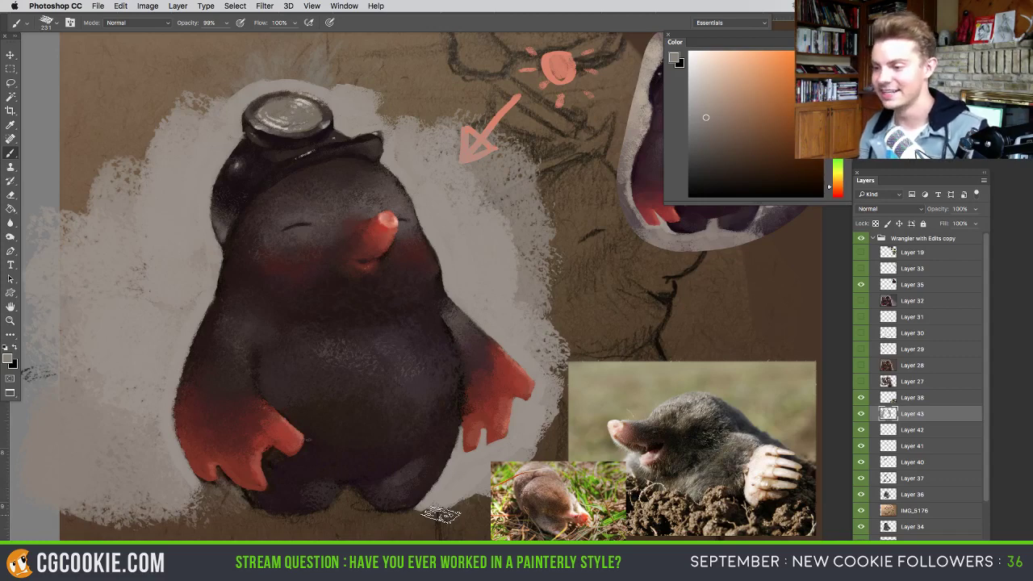
ctrl+alt+drag(485, 472, 475, 479)
alt+click(448, 489)
mouse_move(355, 496)
mouse_down()
mouse_move(334, 489)
mouse_move(344, 492)
mouse_up()
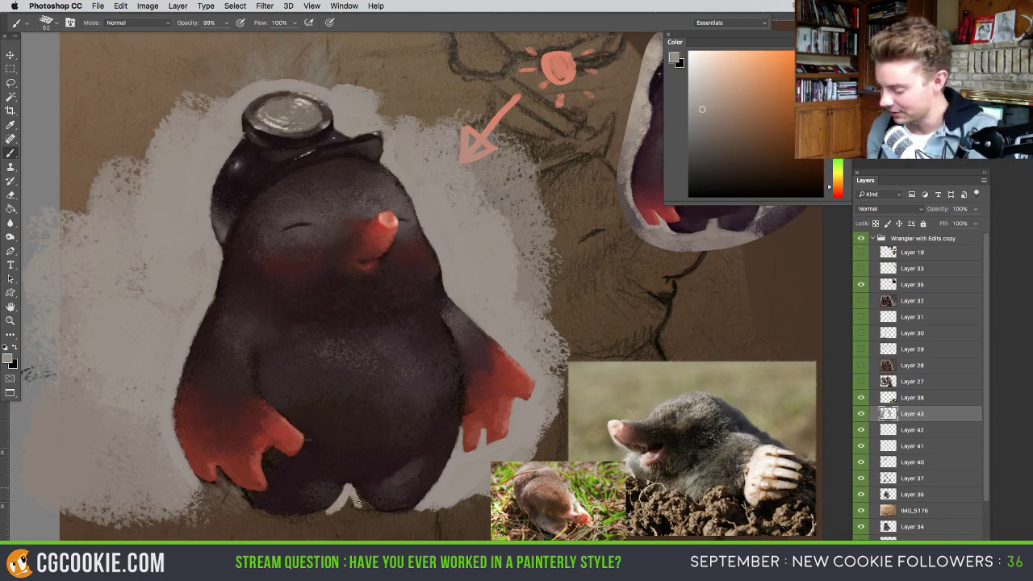
ctrl+alt+drag(392, 516, 362, 500)
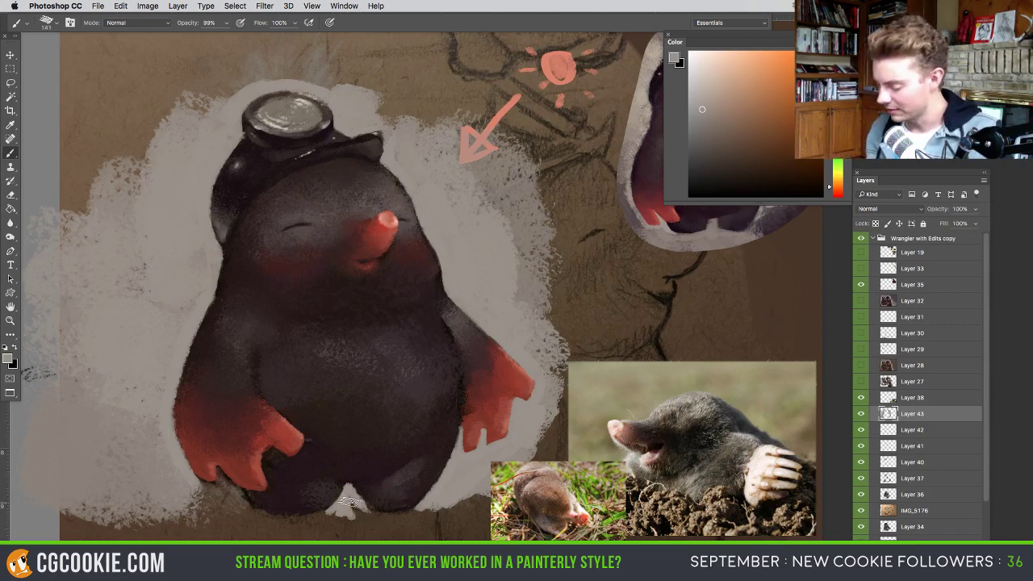
mouse_move(355, 502)
mouse_down()
mouse_move(437, 502)
mouse_move(414, 514)
mouse_move(428, 511)
mouse_move(381, 512)
mouse_move(437, 500)
mouse_move(423, 518)
mouse_move(436, 487)
mouse_up()
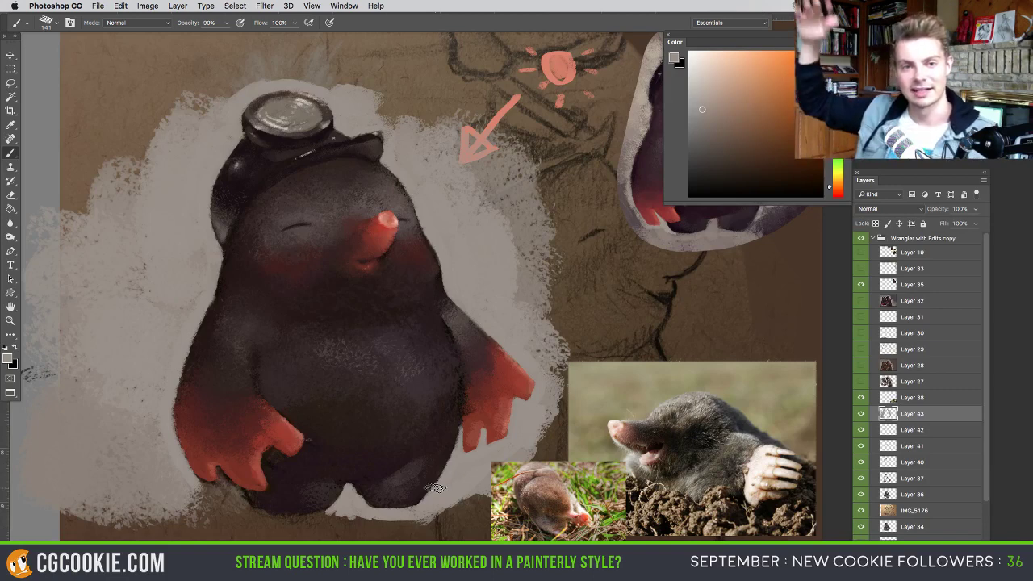
- Continue the light grey outline beneath the rear foot and join it to the backdrop under the large hand
drag(338, 507, 313, 520)
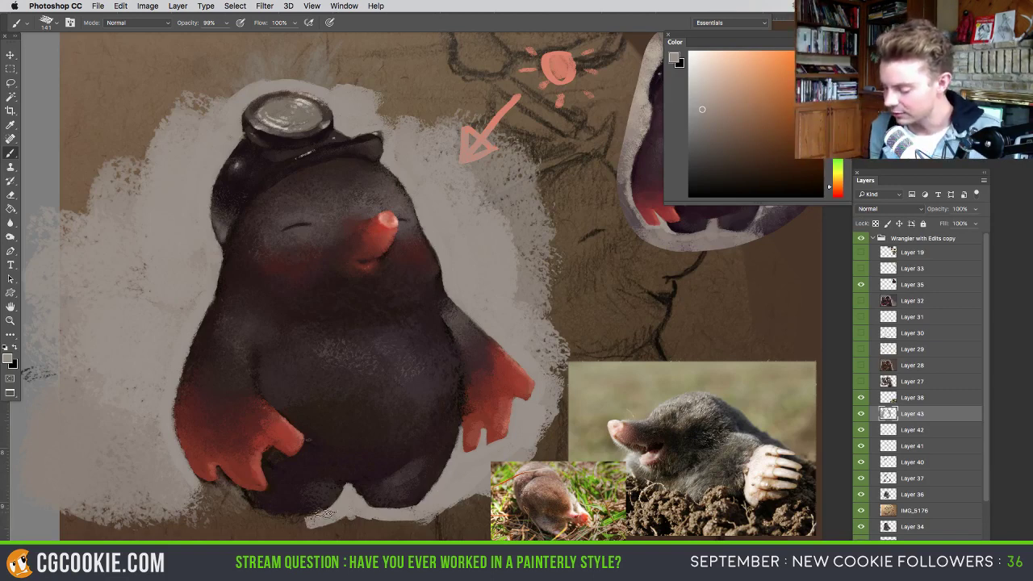
mouse_move(246, 495)
mouse_down()
mouse_move(235, 500)
mouse_move(255, 515)
mouse_move(331, 526)
mouse_move(264, 521)
mouse_up()
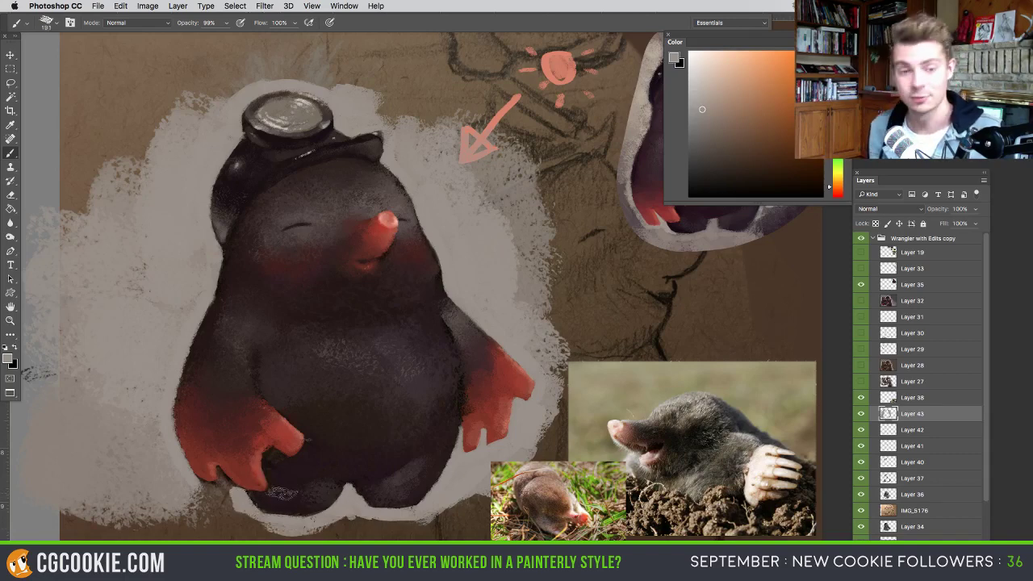
drag(300, 490, 287, 490)
mouse_move(247, 521)
mouse_down()
mouse_move(233, 498)
mouse_move(227, 521)
mouse_move(205, 512)
mouse_move(173, 525)
mouse_up()
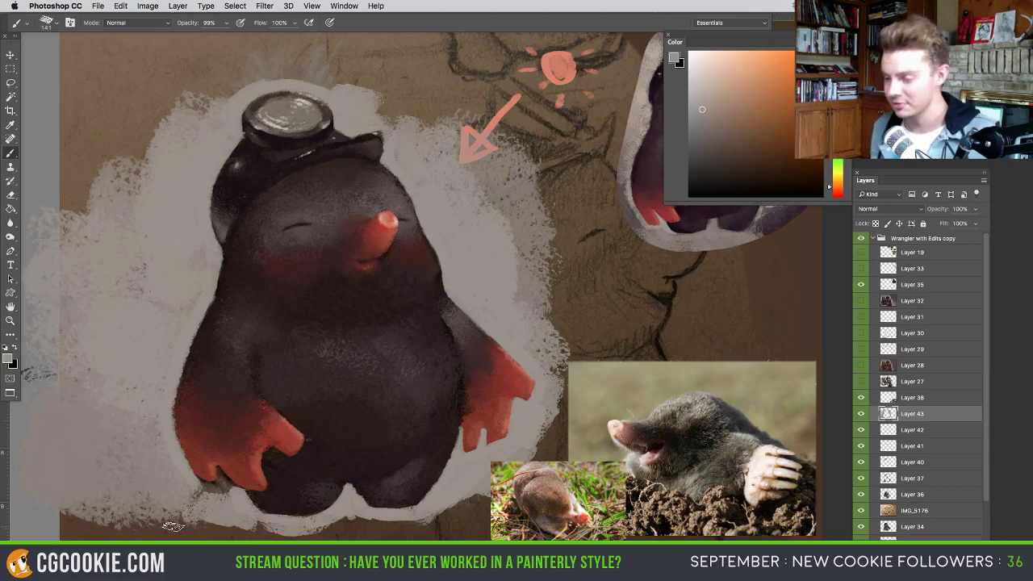
ctrl+alt+drag(246, 490, 232, 489)
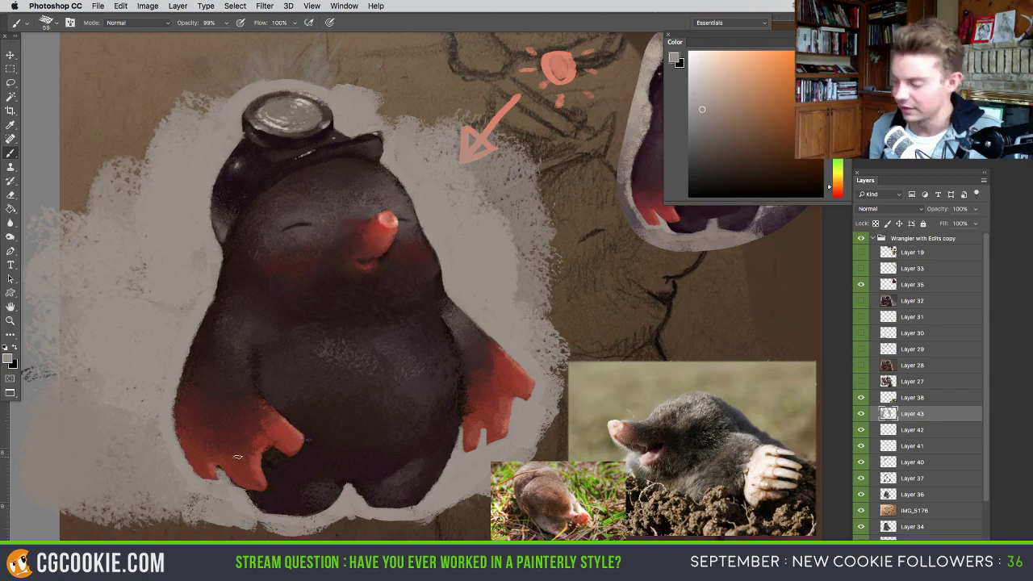
- Examine the mole's silhouette against the light grey backdrop from a distance and up close
scroll(476, 324, up, 5)
scroll(475, 324, down, 8)
scroll(475, 325, down, 1)
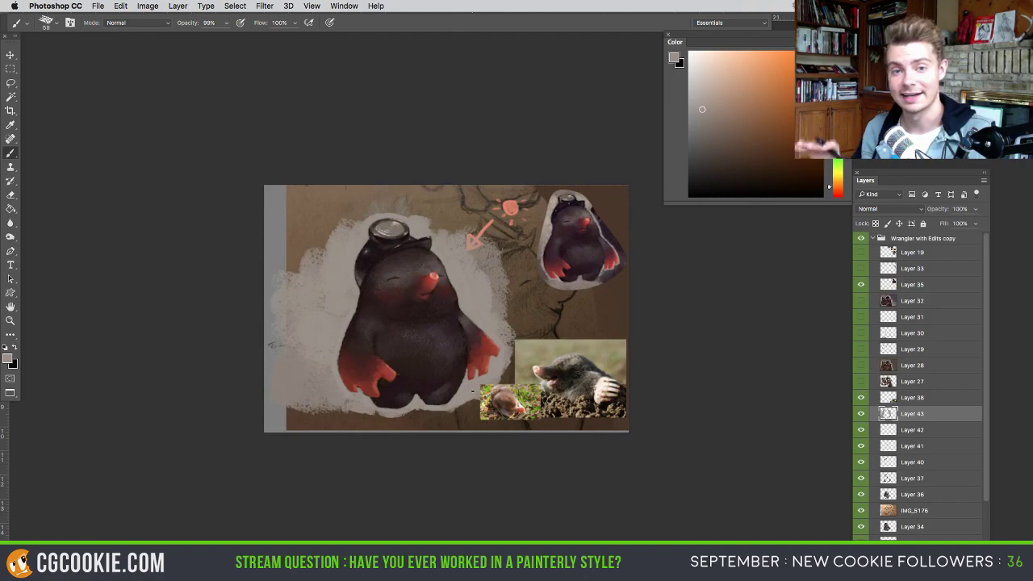
scroll(448, 329, up, 3)
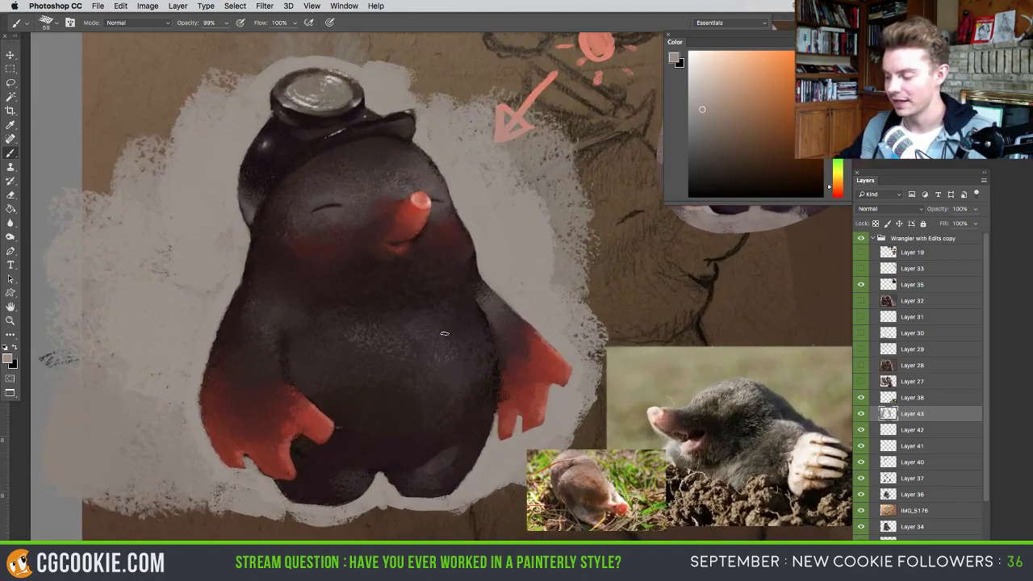
scroll(443, 307, up, 2)
scroll(452, 314, down, 3)
scroll(464, 322, up, 2)
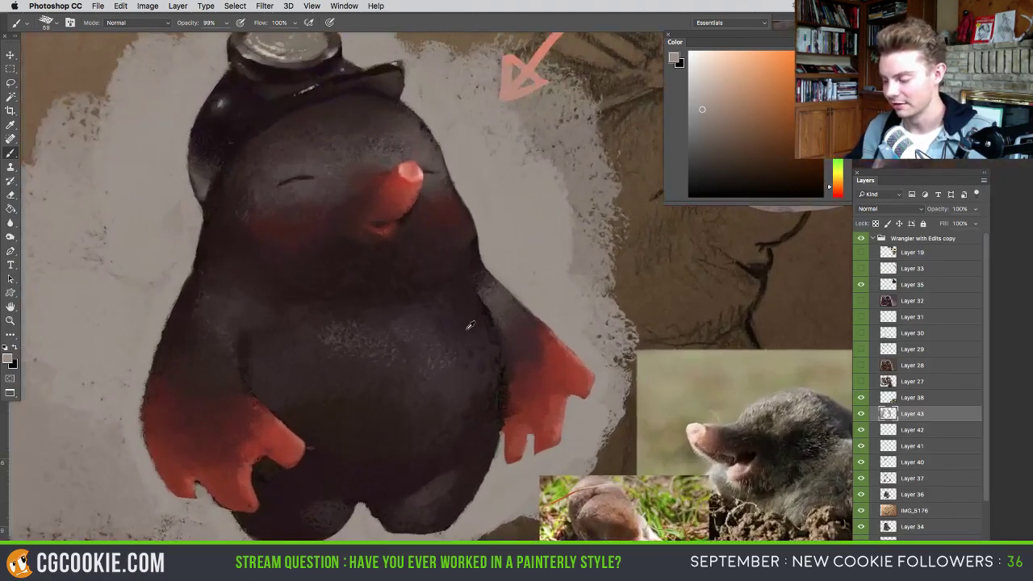
scroll(472, 314, down, 1)
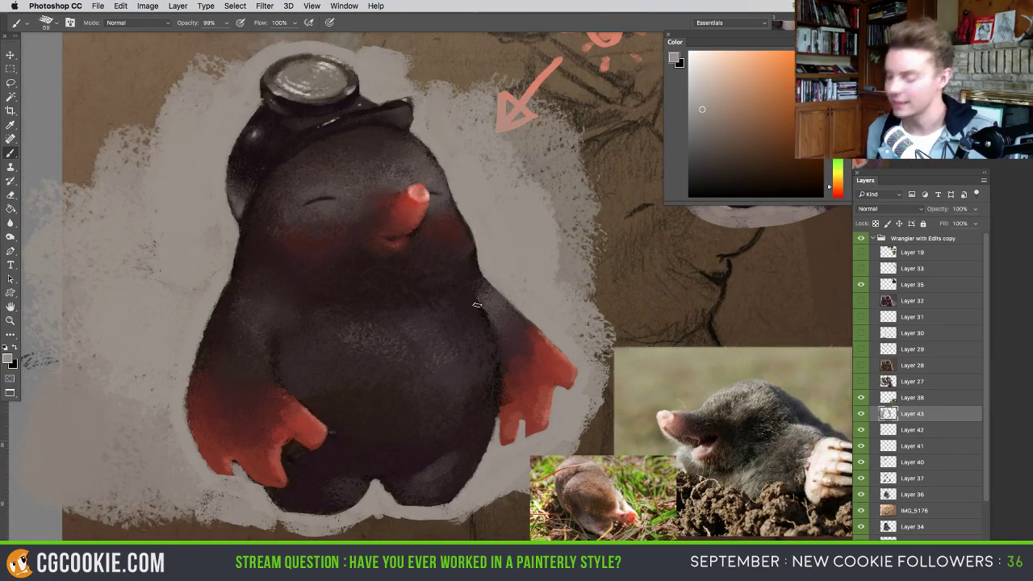
- Sample the light grey near the large hand and paint along the backdrop's lower edge behind the mole
alt+click(234, 463)
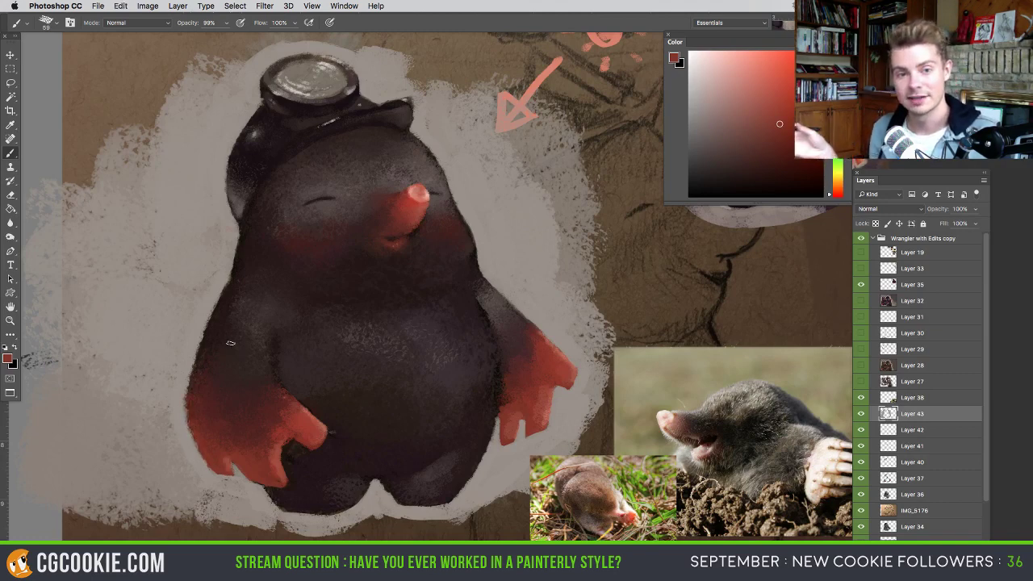
alt+click(260, 494)
mouse_move(260, 496)
mouse_down()
mouse_move(290, 496)
mouse_move(95, 522)
mouse_up()
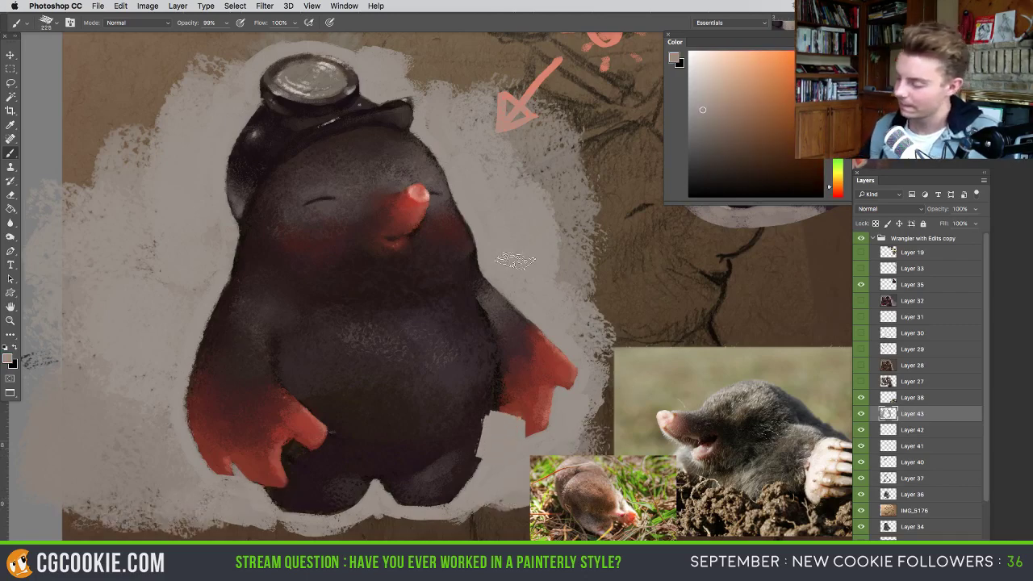
- Flip the canvas horizontally to check the painting in mirror image
key(super+minus)
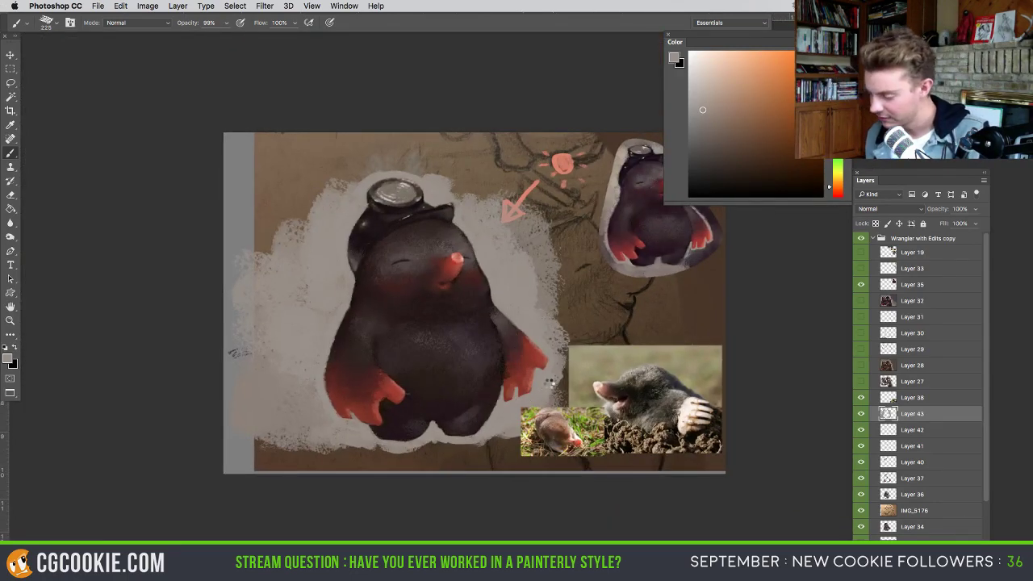
key(super+shift+h)
drag(600, 417, 534, 413)
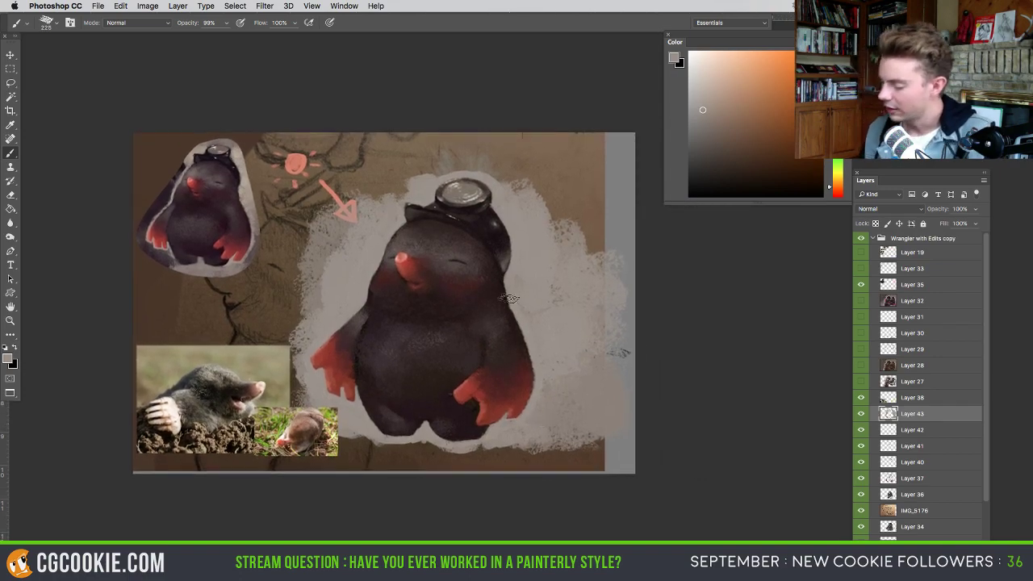
scroll(504, 298, up, 3)
- Try erasing the light grey along the outer edge of the large arm, and undo the erasing
key(e)
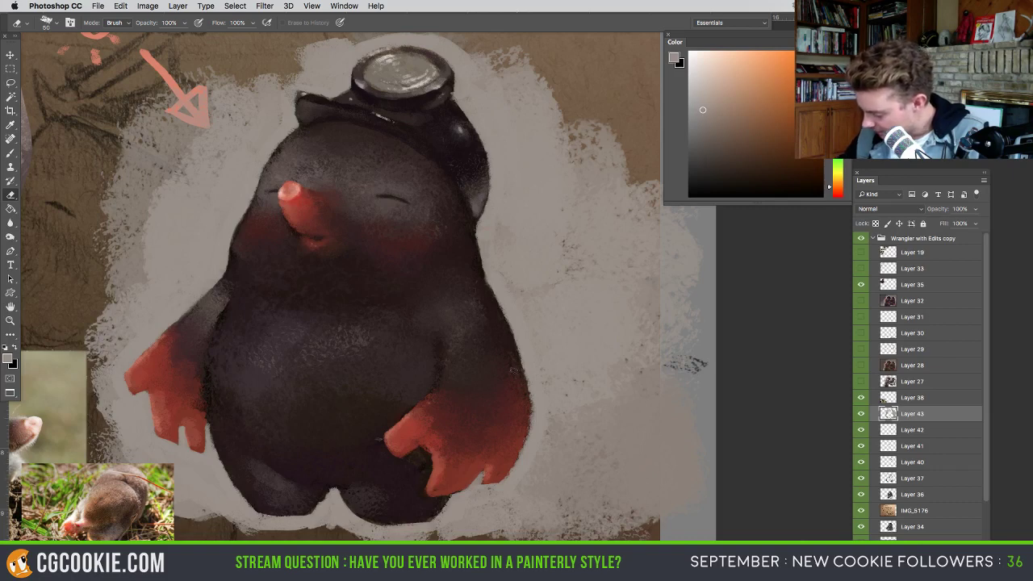
drag(522, 386, 527, 414)
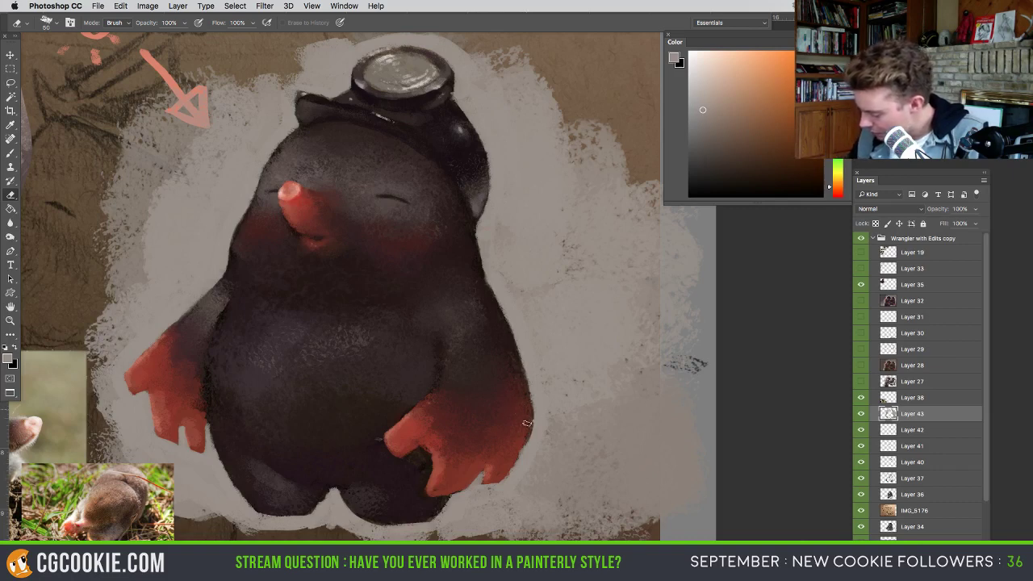
key(super+z)
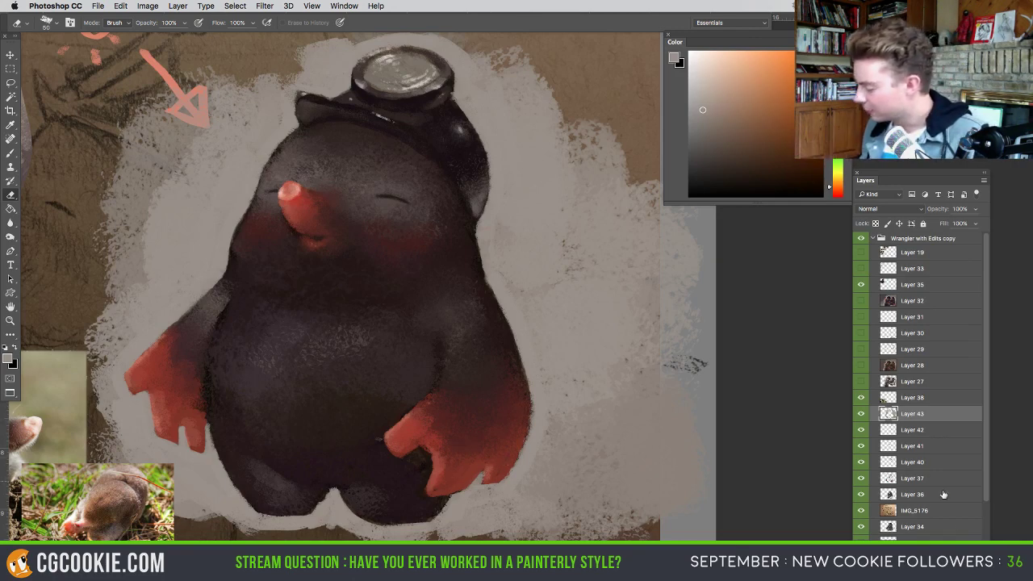
- Add a new layer and touch up the edge of the mole's head and shoulder beside its snout with sampled fur colours
click(957, 545)
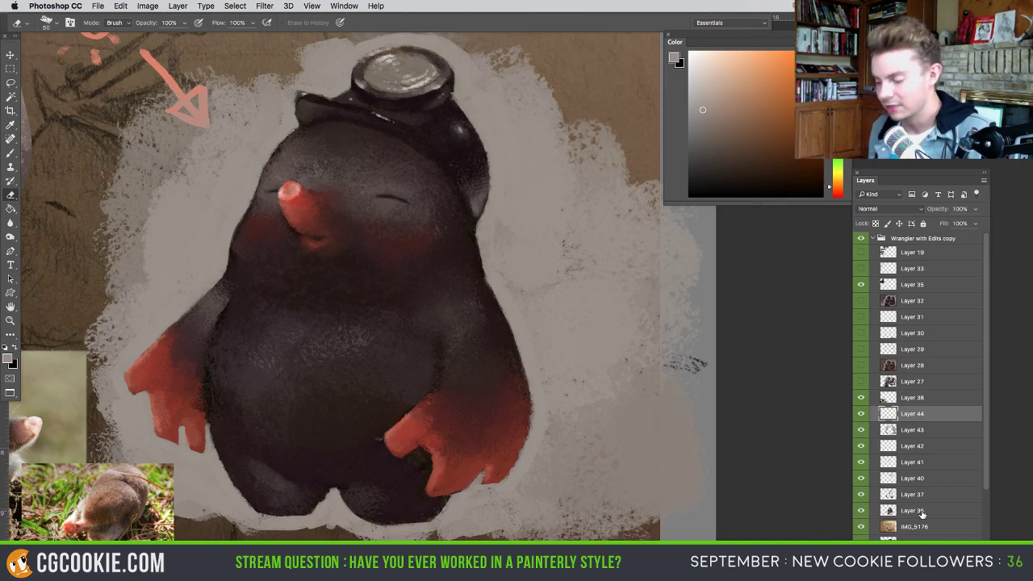
key(b)
alt+click(234, 260)
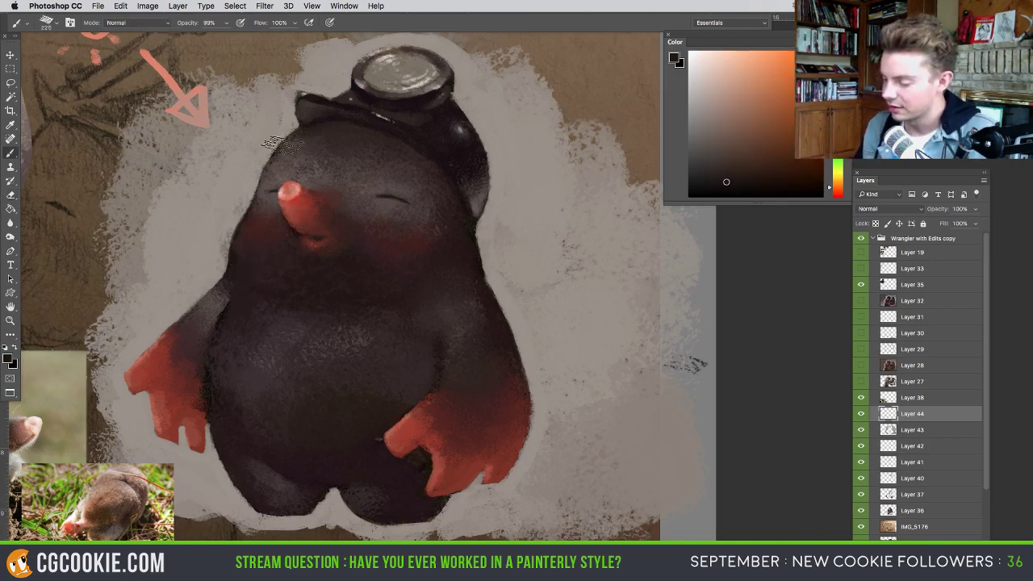
alt+click(286, 160)
drag(286, 160, 276, 159)
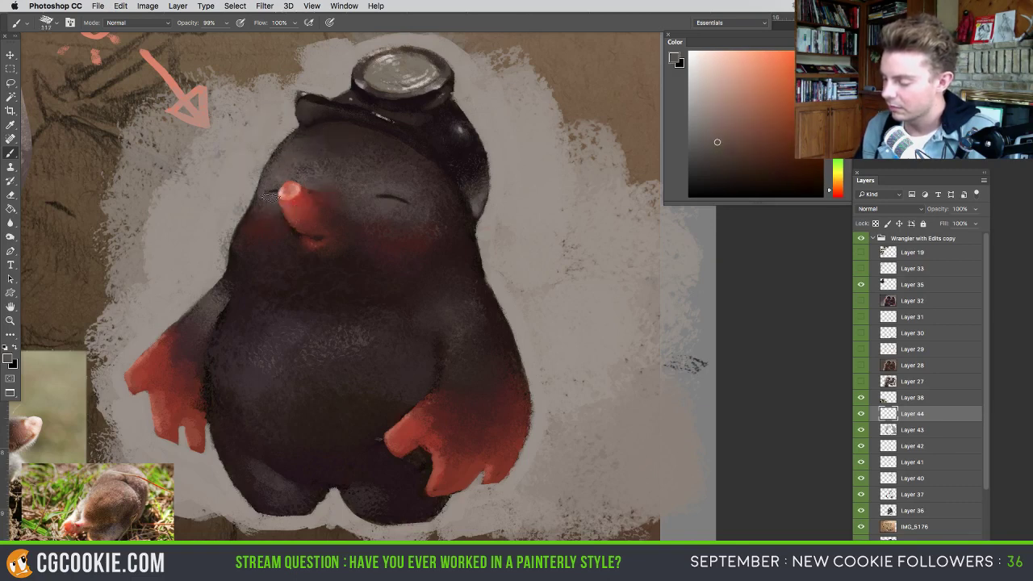
- Refine the silhouette along the mole's back, large hand and feet with colours sampled from each area
alt+click(472, 229)
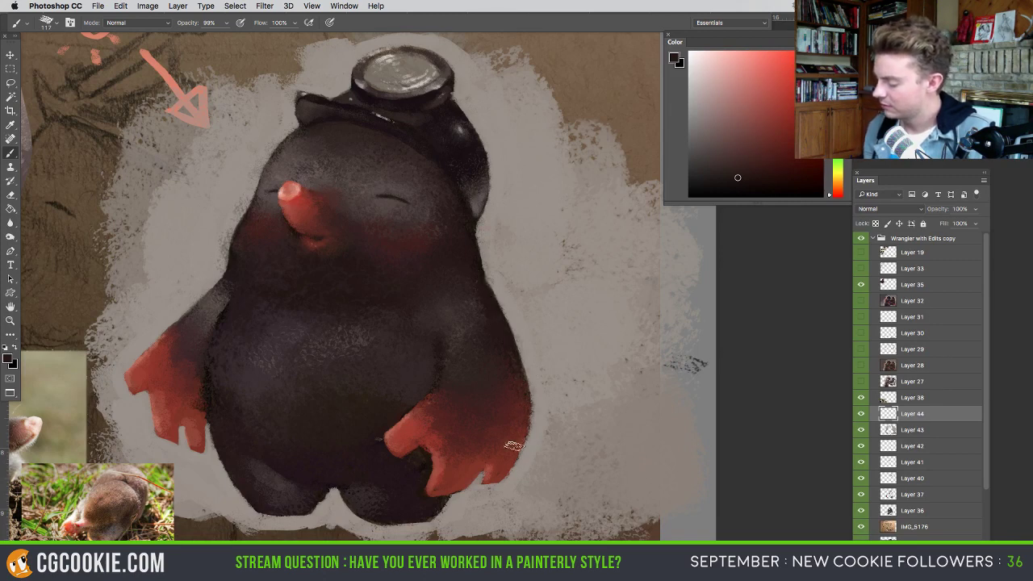
alt+click(516, 434)
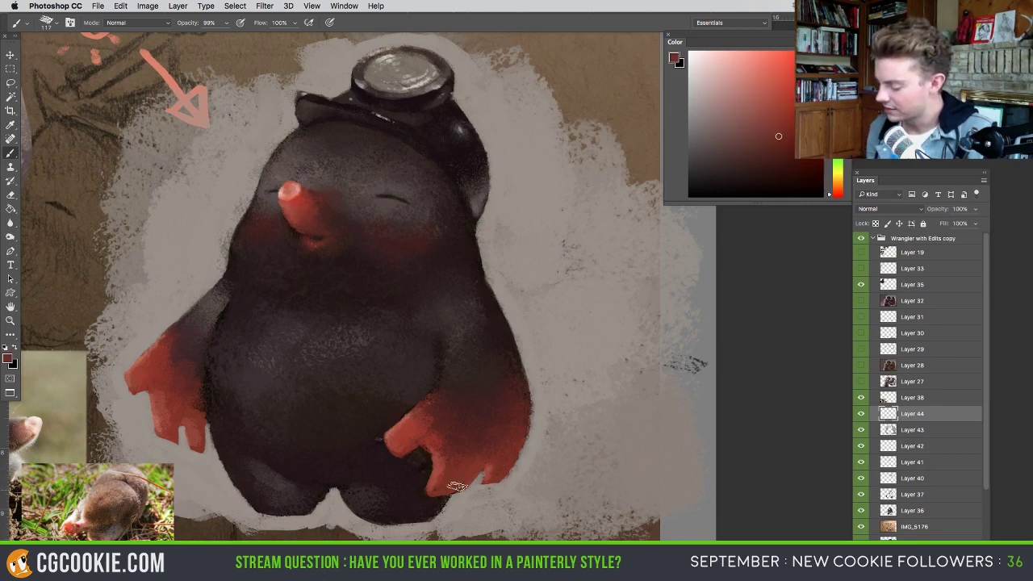
alt+click(344, 492)
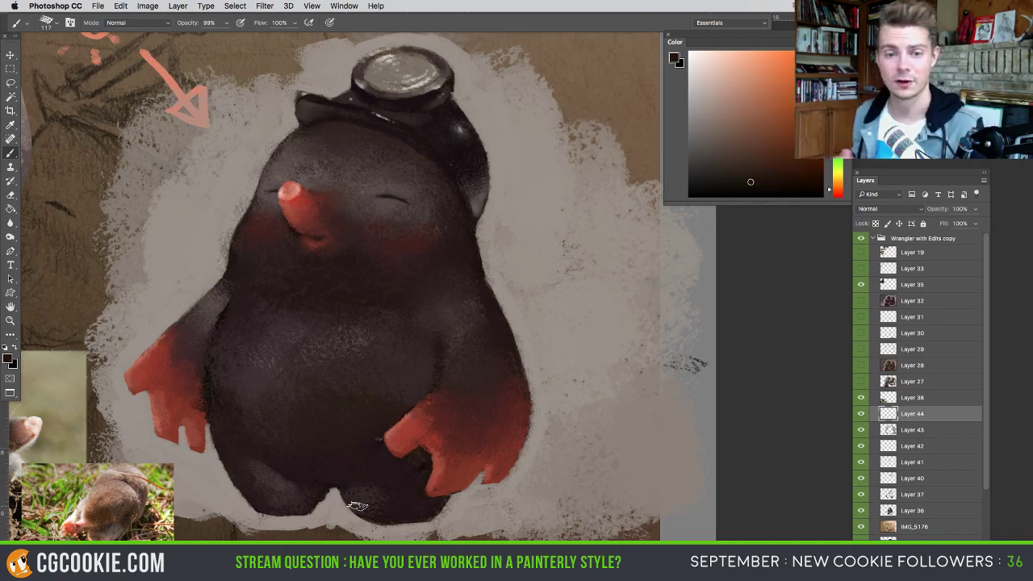
drag(348, 481, 362, 482)
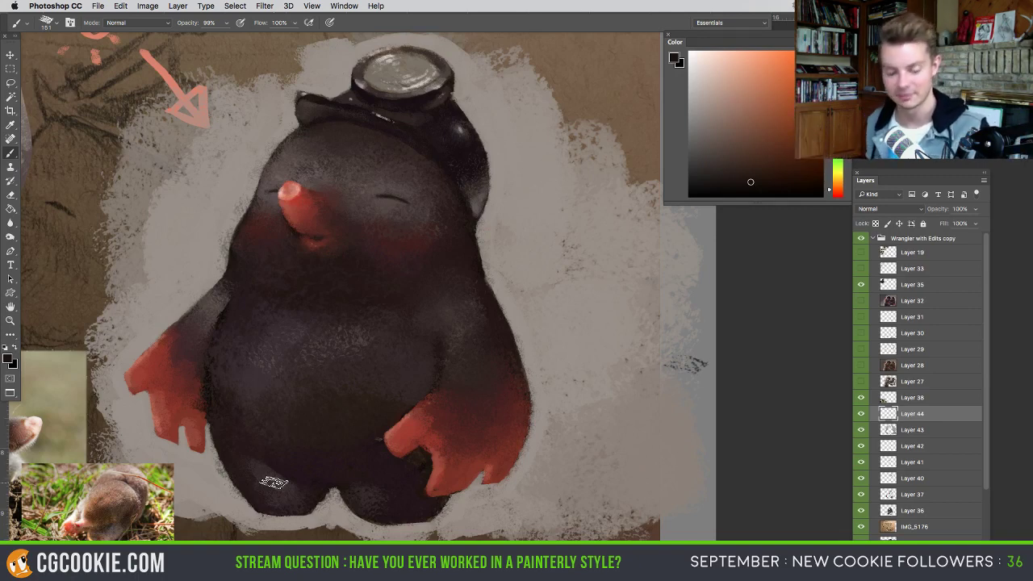
- Touch up the mole's small hand and back edge with red sampled from that hand and dark purple sampled from the hat
alt+click(164, 339)
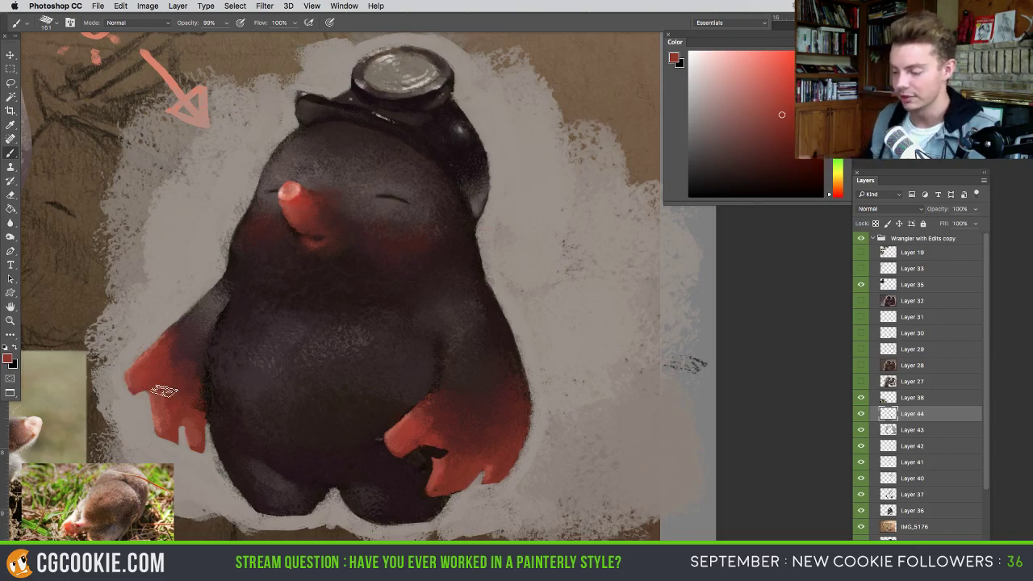
key(e)
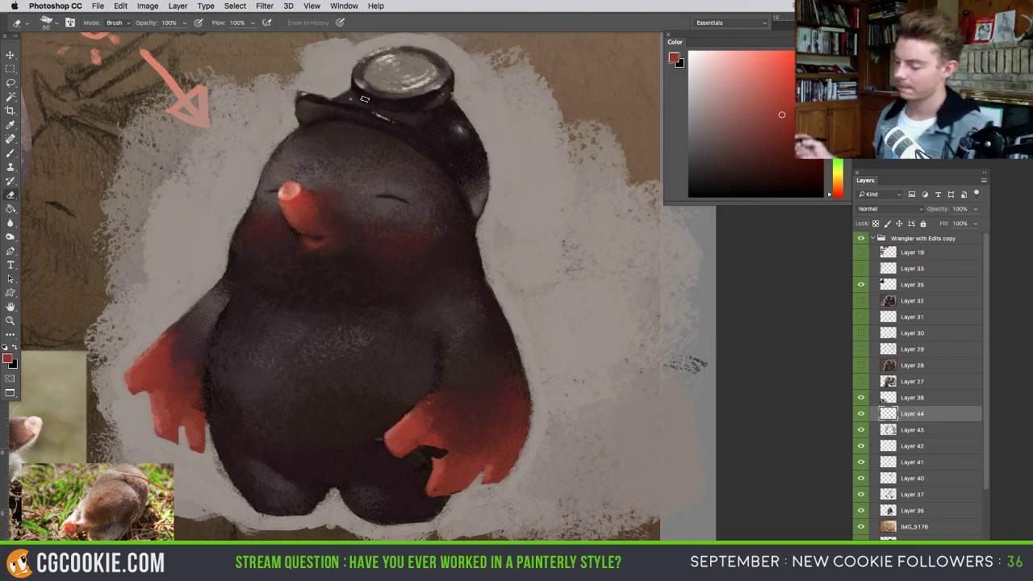
key(b)
alt+click(459, 111)
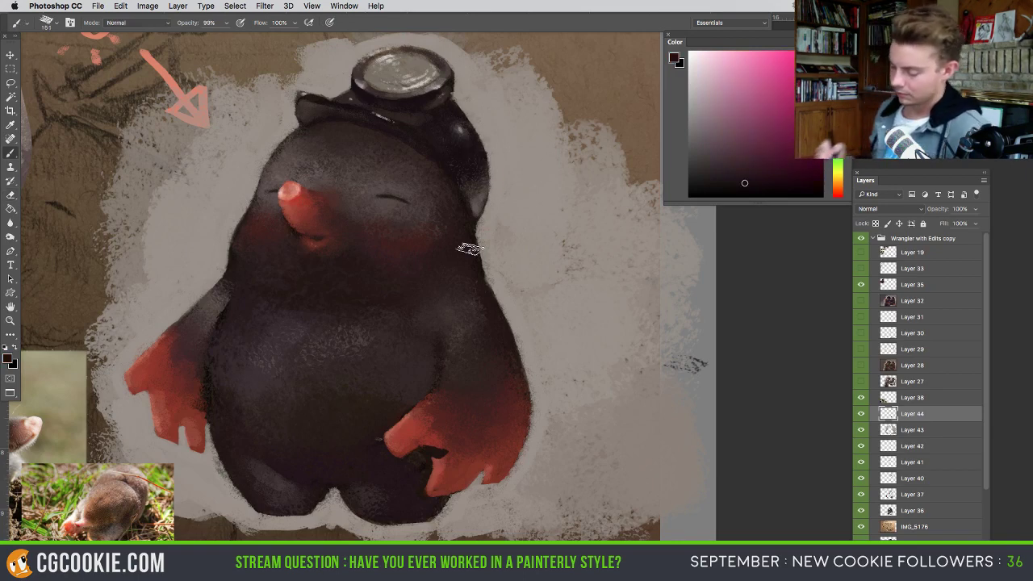
- Add another empty layer above the touch-up layer and return to the regular Brush tool
key(shift+b)
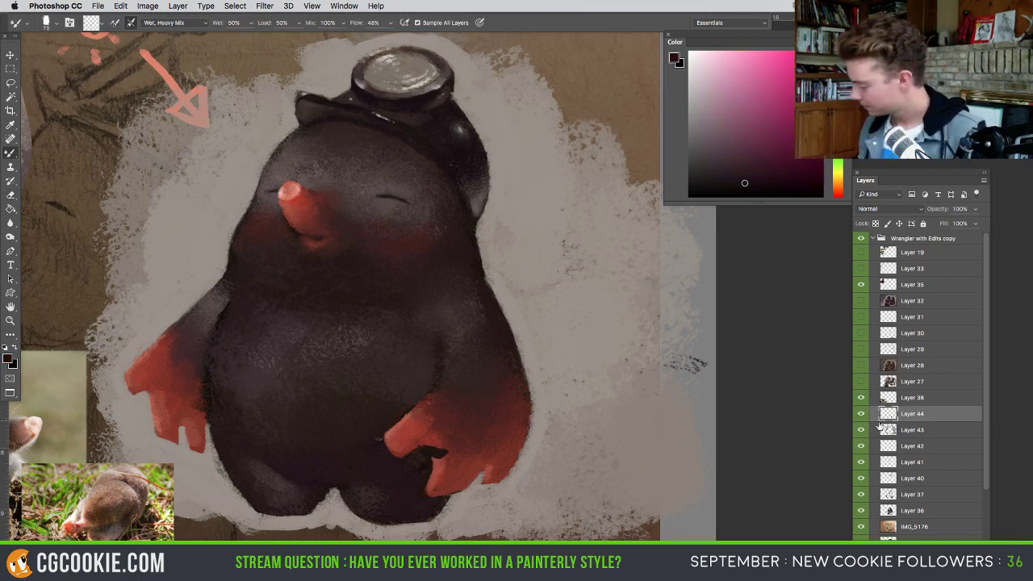
key(ctrl+shift+alt+n)
key(shift+b)
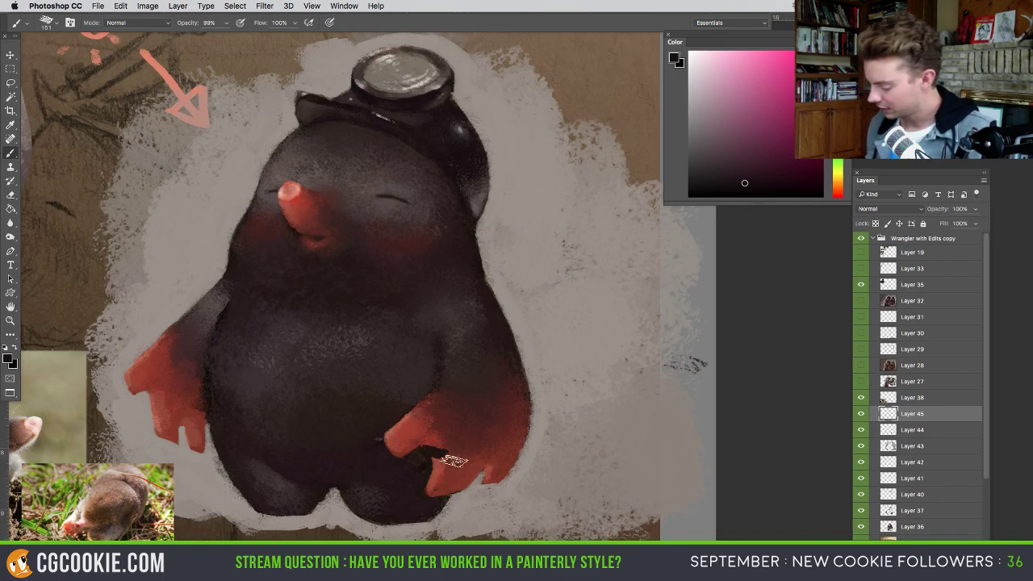
- Try painting a dark ring around the large hand on Layer 44, and undo it
click(887, 429)
key(e)
key(b)
mouse_move(454, 413)
mouse_down()
mouse_move(394, 490)
mouse_move(479, 425)
mouse_move(454, 407)
mouse_up()
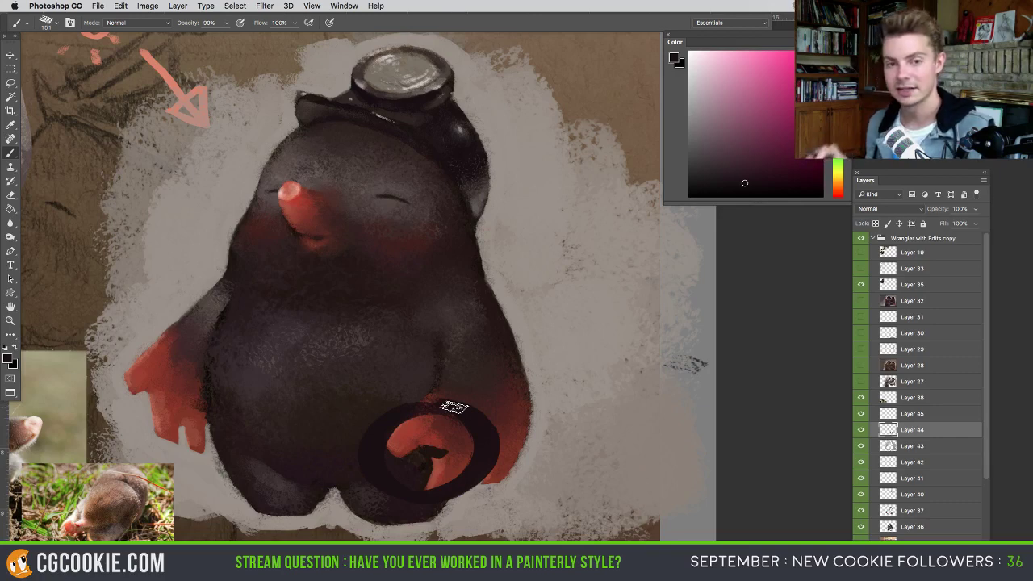
drag(453, 407, 453, 407)
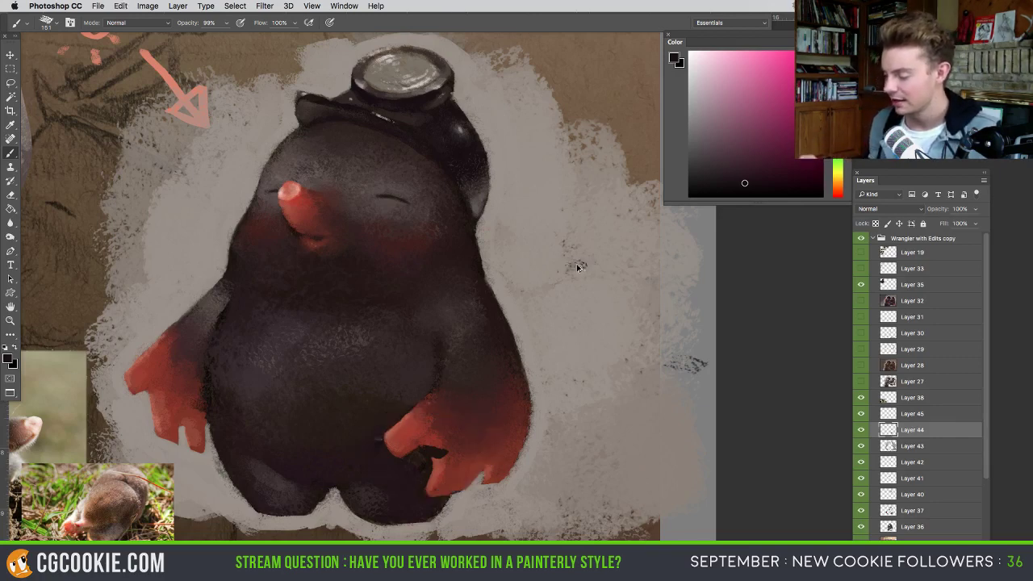
- Erase the stray dark patch over the gap between the large hand's fingers on Layer 44
key(e)
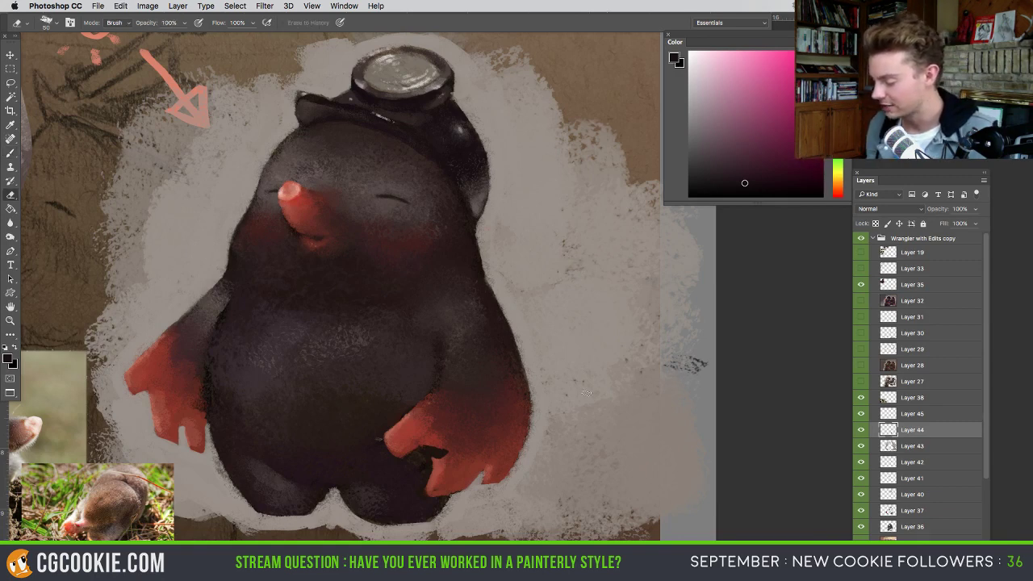
key(b)
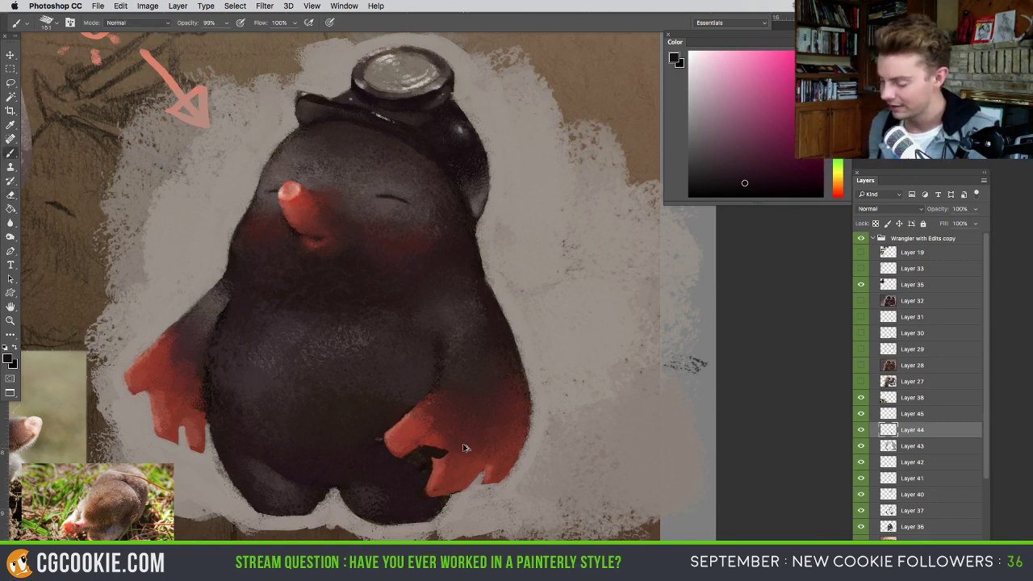
key(alt+super+z)
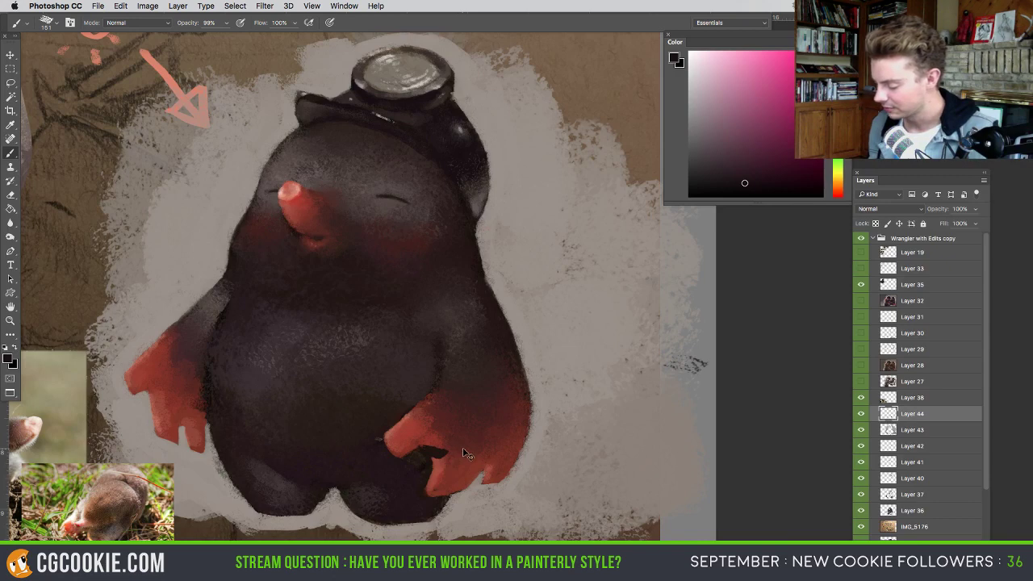
key(ctrl+z)
key(e)
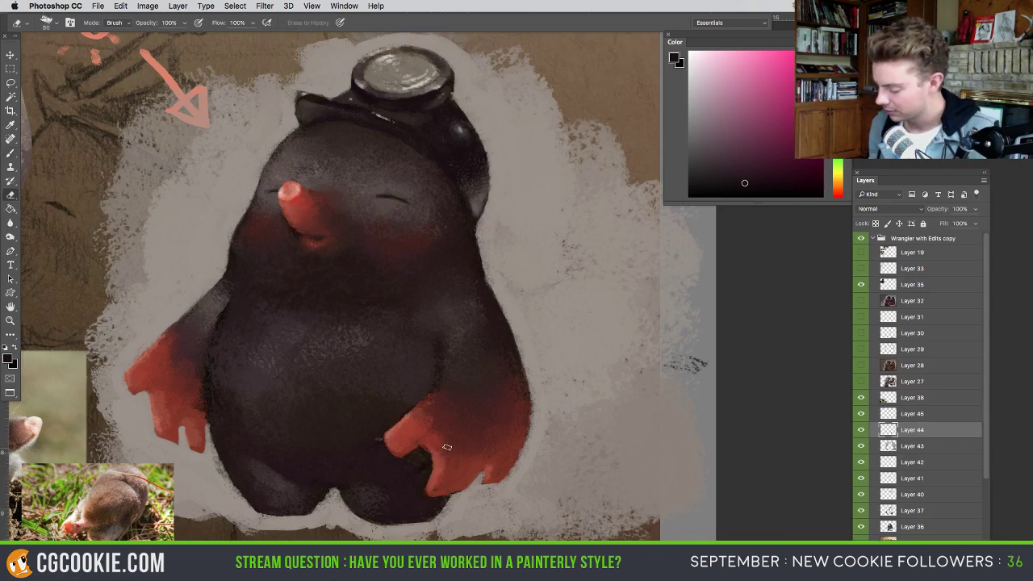
- On the empty layer above Layer 44, paint dark fur where the large arm meets the belly using a smaller brush and a sampled colour
click(910, 413)
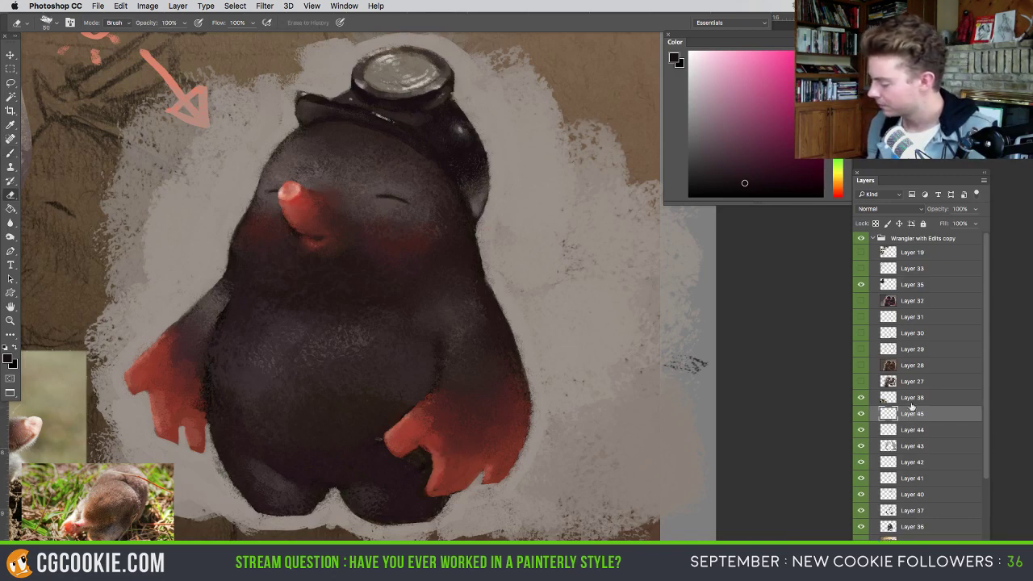
key(b)
ctrl+alt+drag(462, 324, 445, 321)
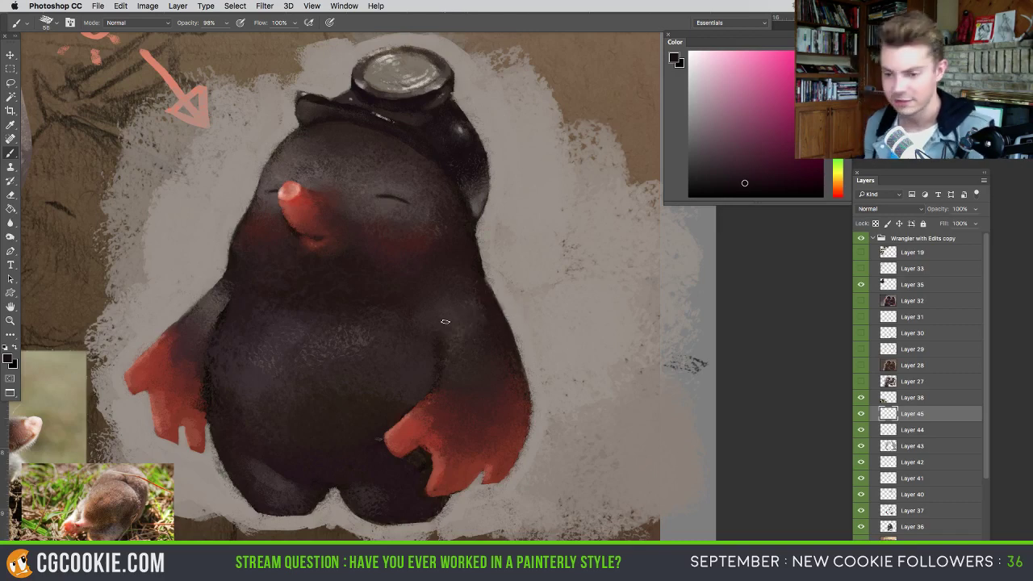
alt+click(429, 355)
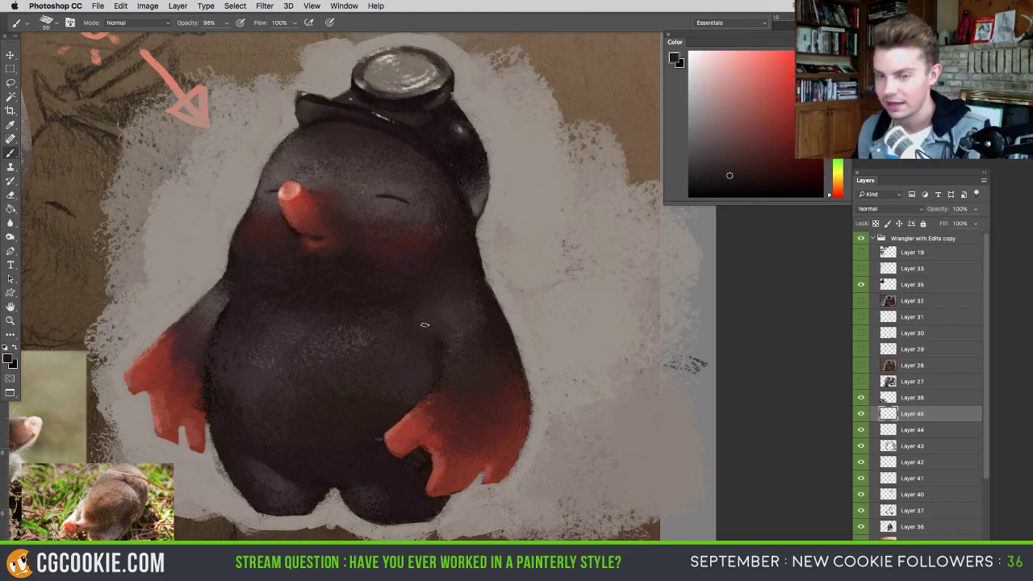
drag(477, 362, 638, 439)
- Sample the arm's dark grey and the wrist's dark red and blend the fur into the large hand's wrist
alt+click(577, 405)
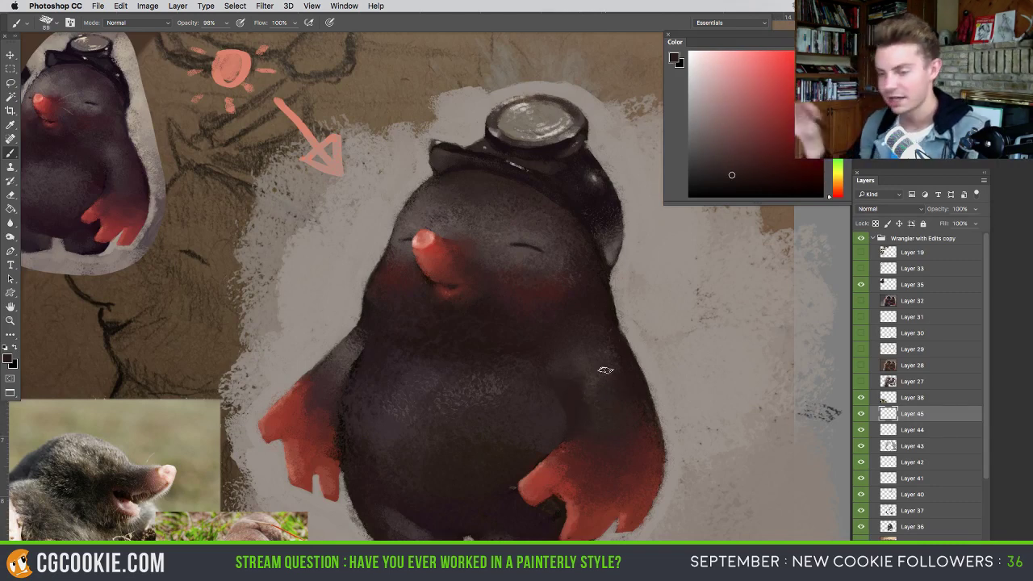
drag(614, 431, 592, 376)
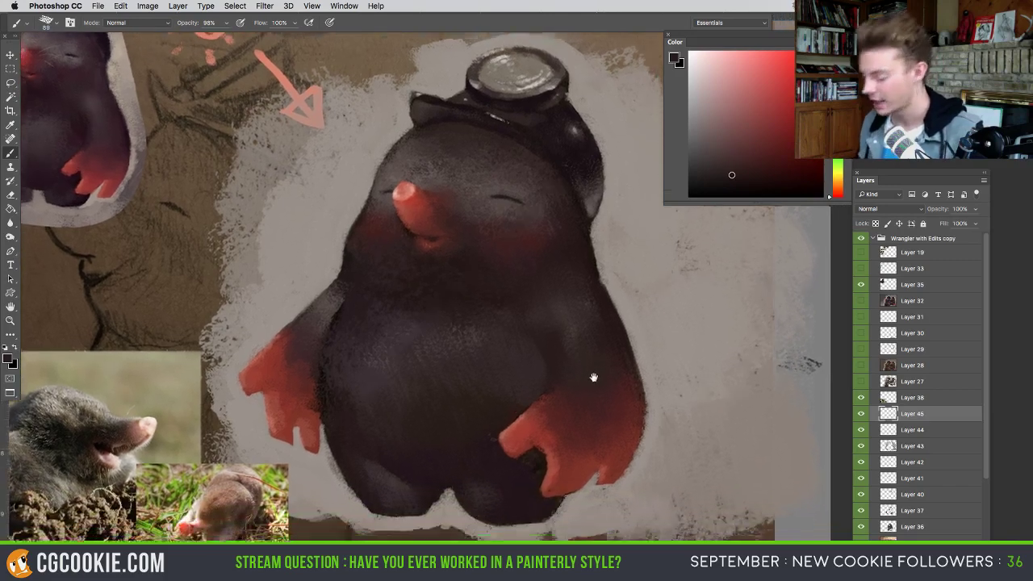
alt+click(555, 388)
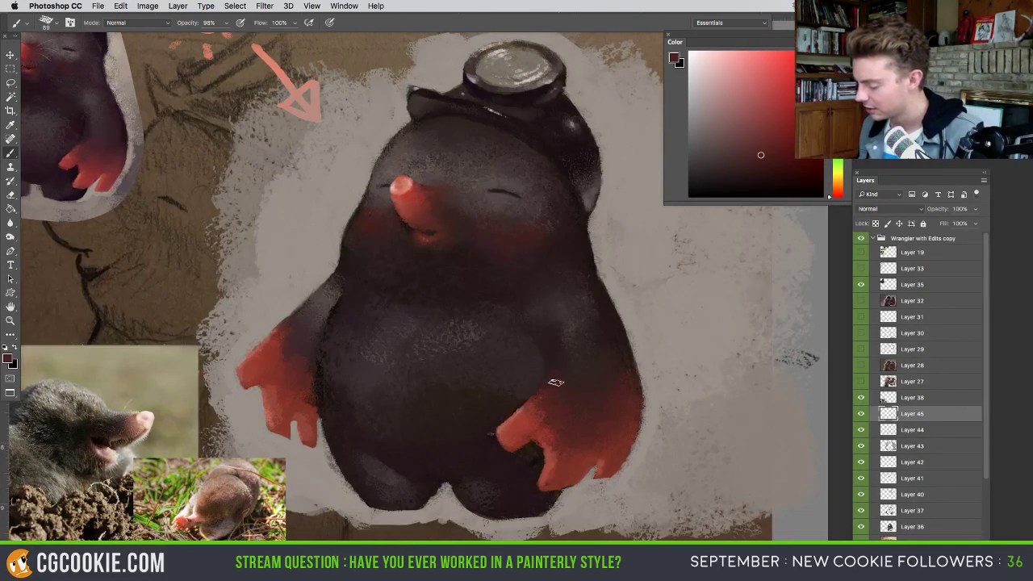
alt+click(562, 363)
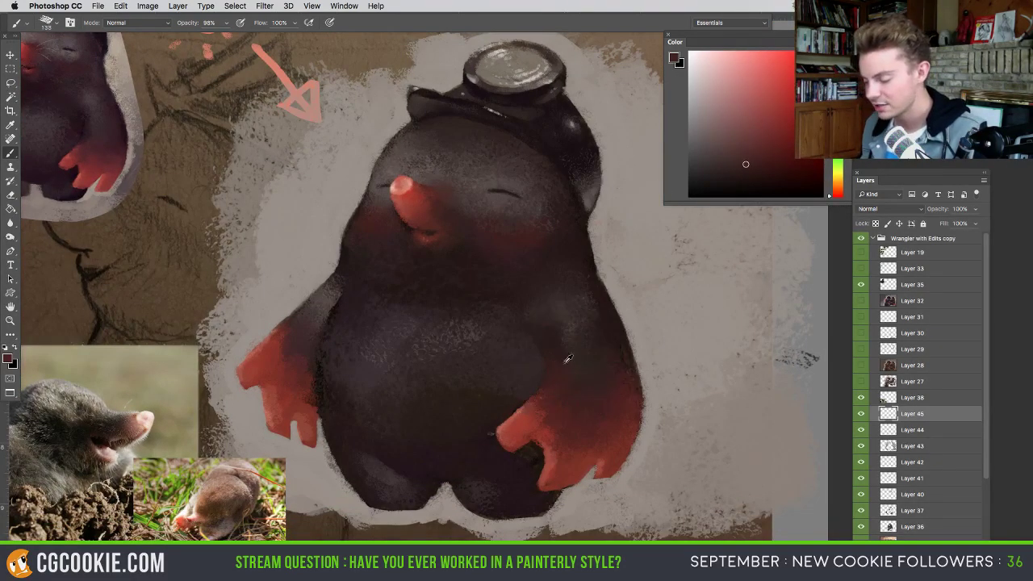
- Extend the upper belly's soft highlight towards the large arm with sampled greys, and darken the chest under the cheek with sampled dark fur
alt+click(476, 333)
ctrl+alt+drag(538, 364, 529, 348)
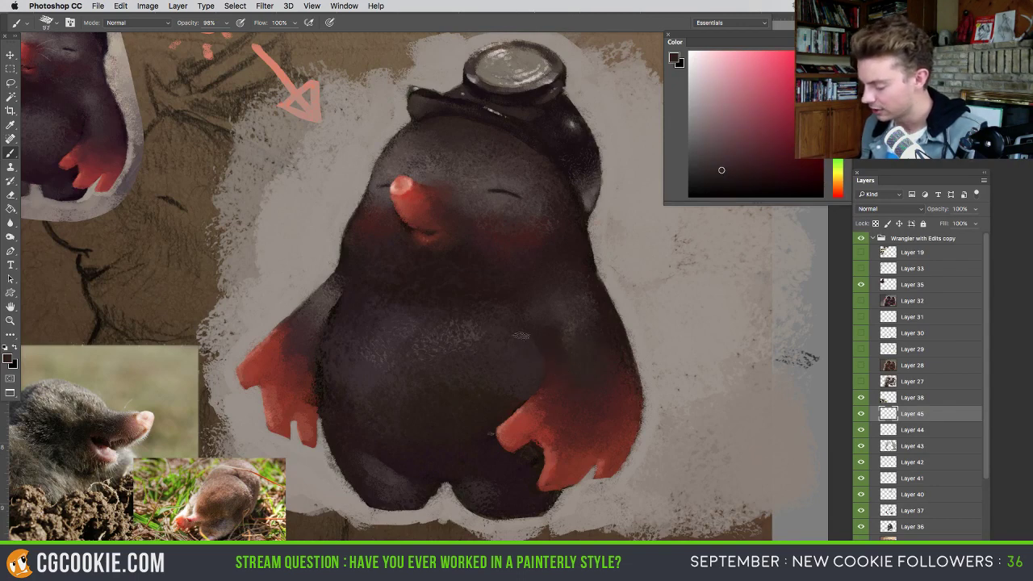
alt+click(468, 337)
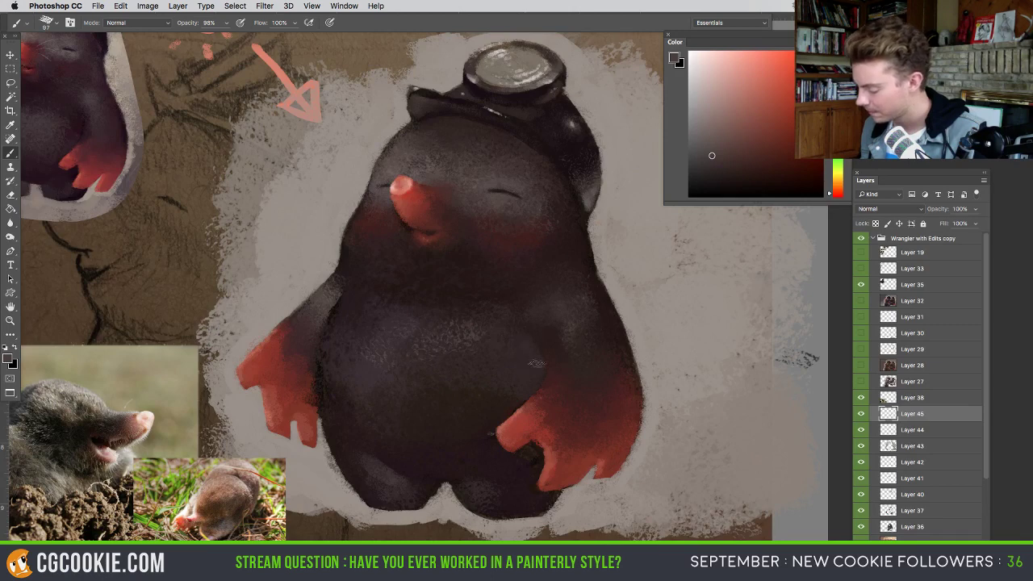
ctrl+alt+drag(506, 357, 542, 355)
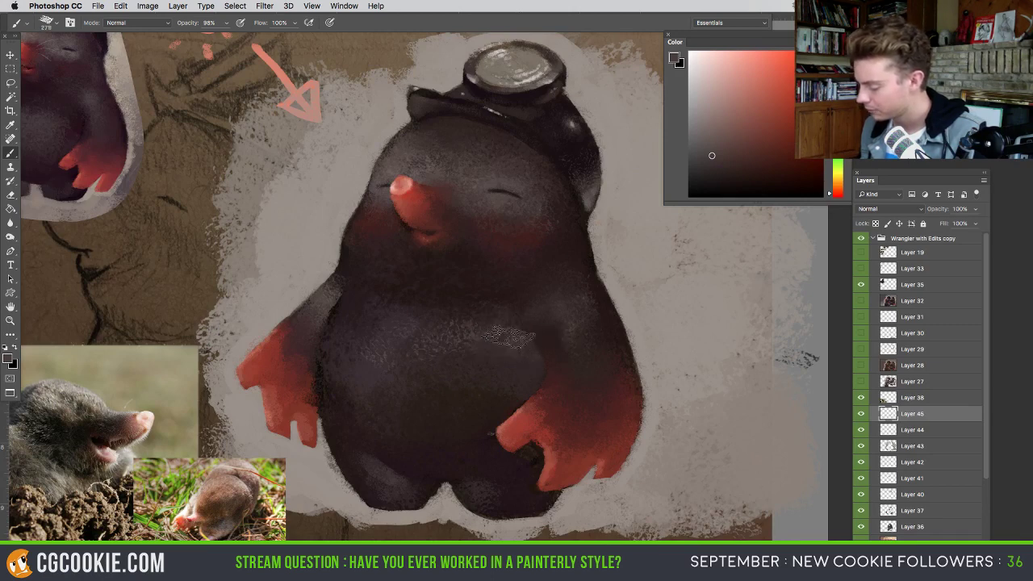
alt+click(460, 267)
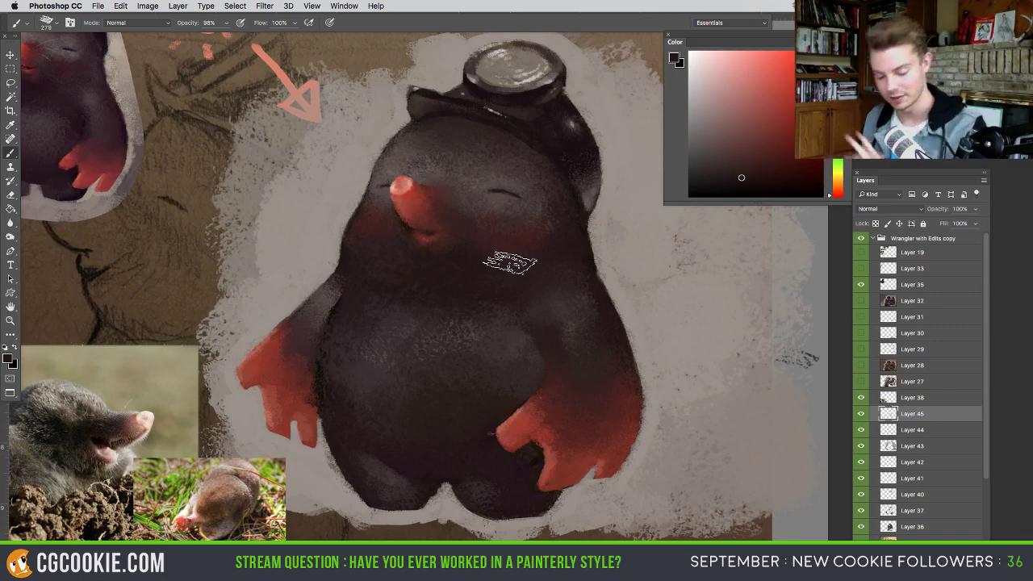
- Blend the large hand's wrist and inner edge with a smaller brush and several reds sampled from the hand
alt+click(557, 410)
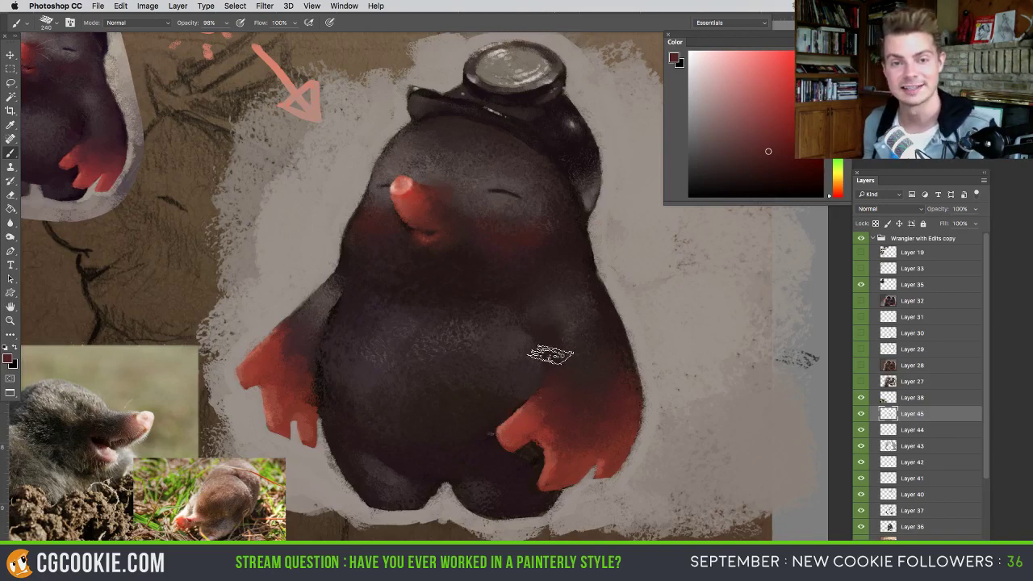
drag(557, 422, 545, 422)
alt+click(555, 417)
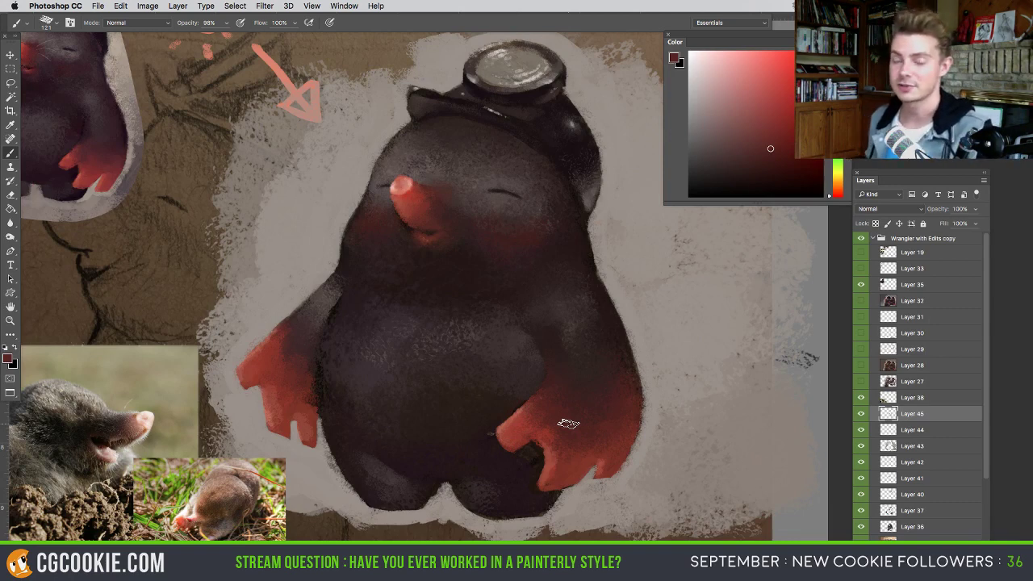
alt+click(554, 428)
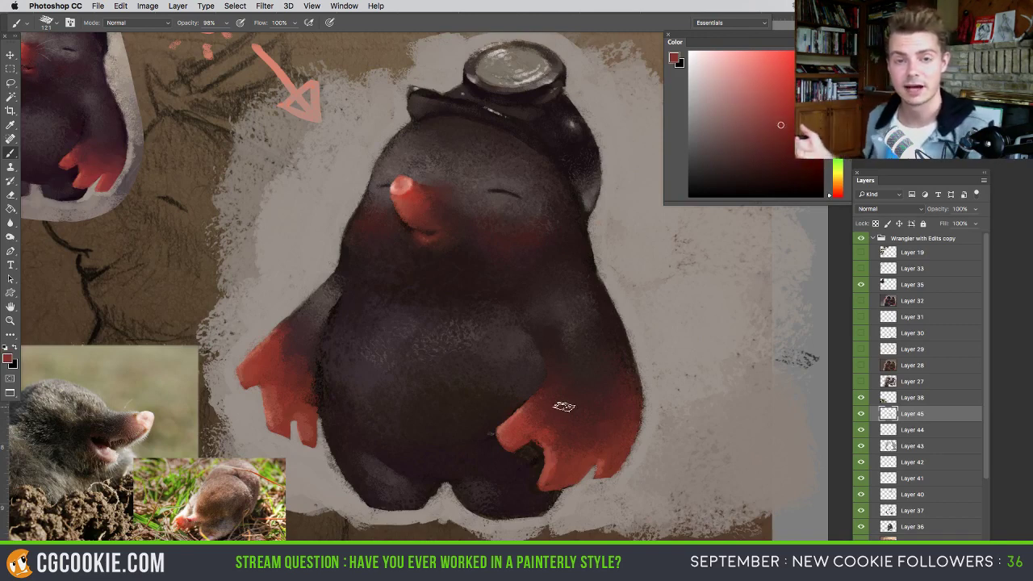
alt+click(534, 414)
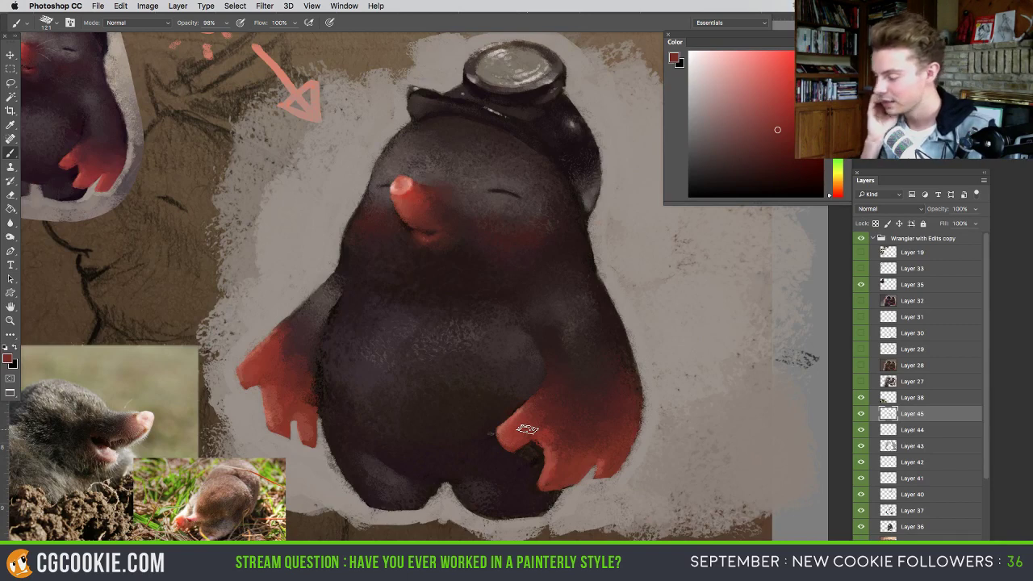
- Enlarge the brush to 271 and soften the upper belly's highlight with greys sampled from the large arm and belly
alt+click(570, 327)
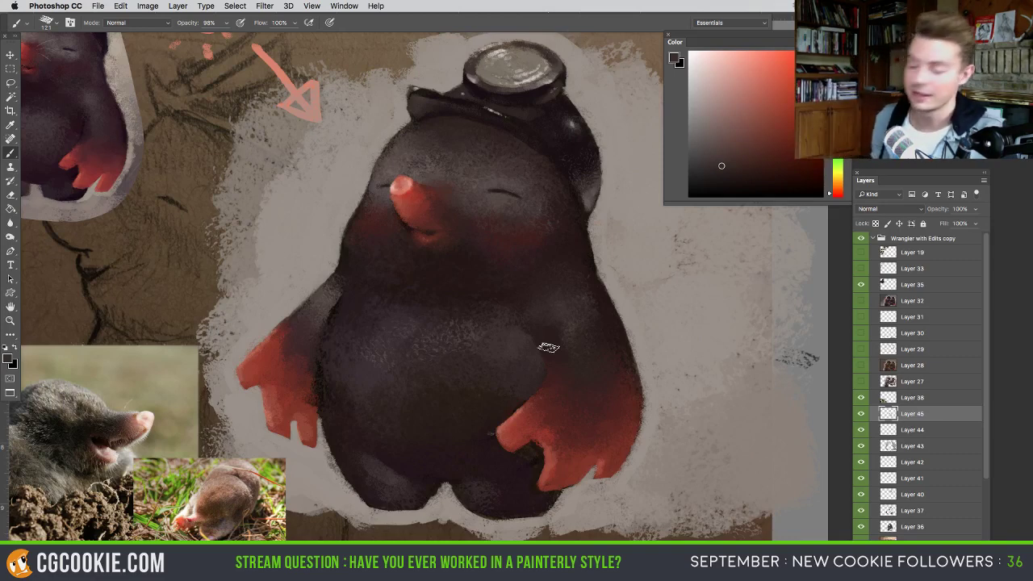
alt+click(472, 337)
key(])
key(])
key(])
key(])
key(])
key(])
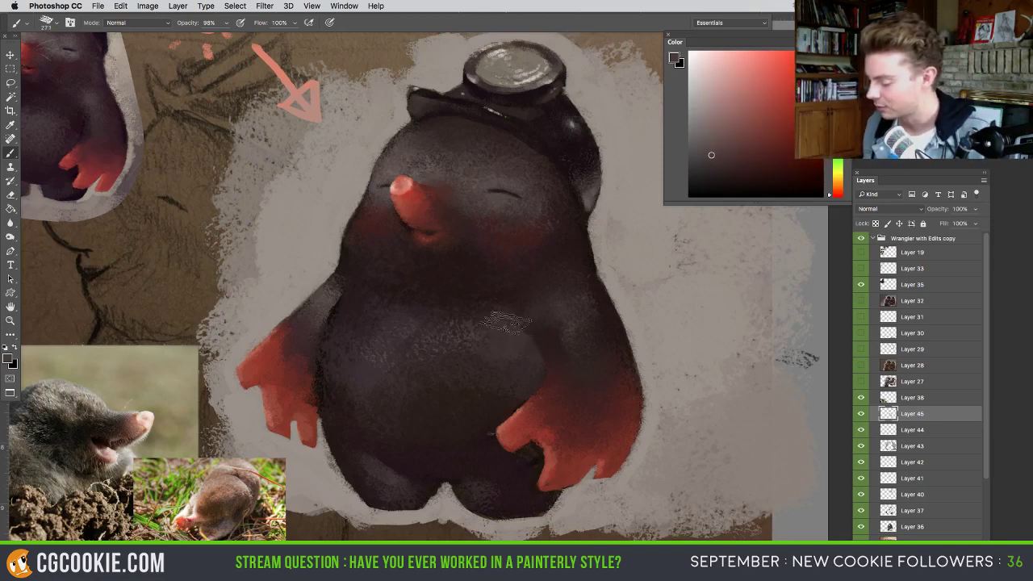
alt+click(484, 353)
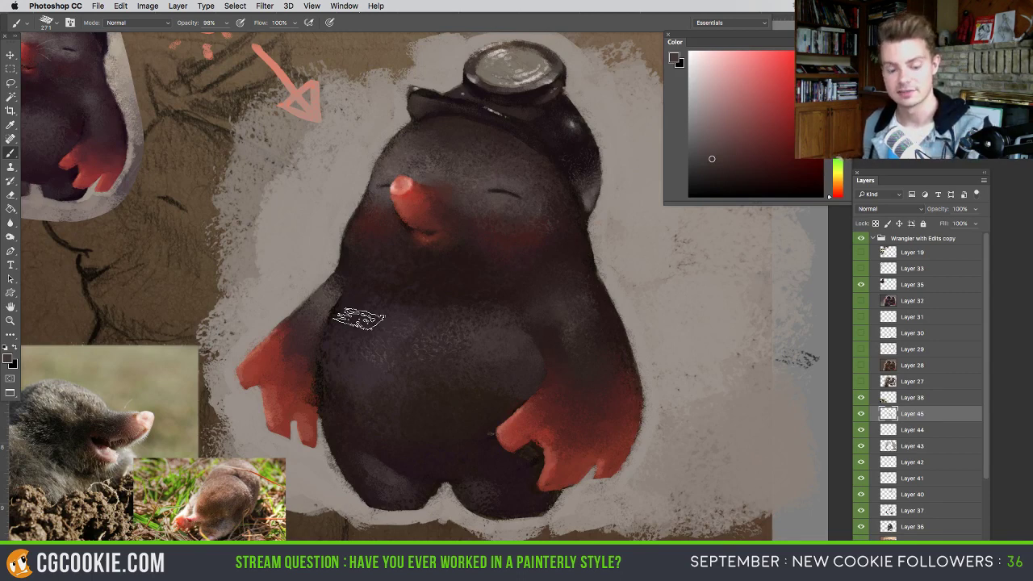
- Blend the dark chest shadow under the chin into the top of the belly with sampled fur tones, reducing the brush to 187
alt+click(444, 288)
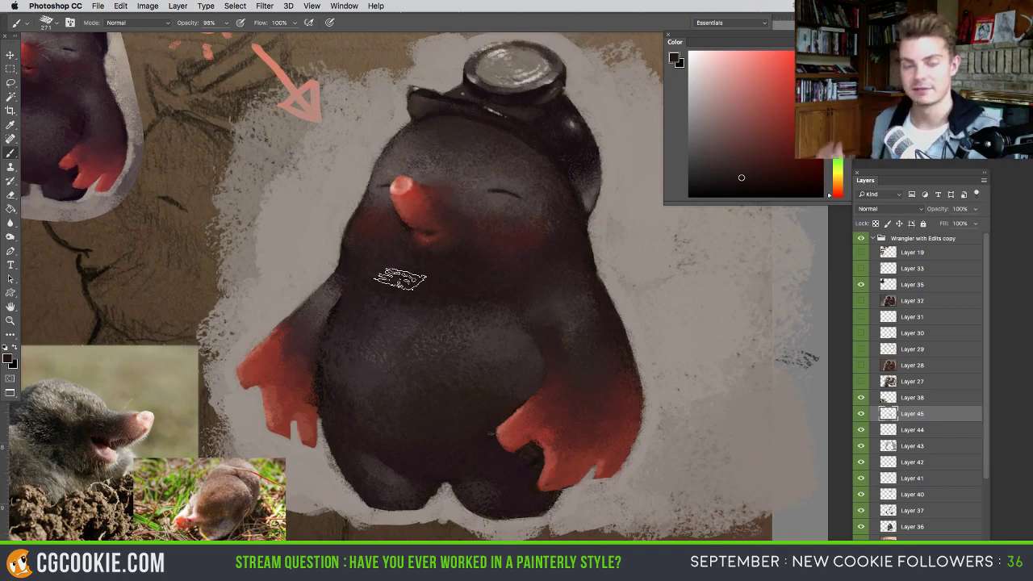
alt+click(431, 280)
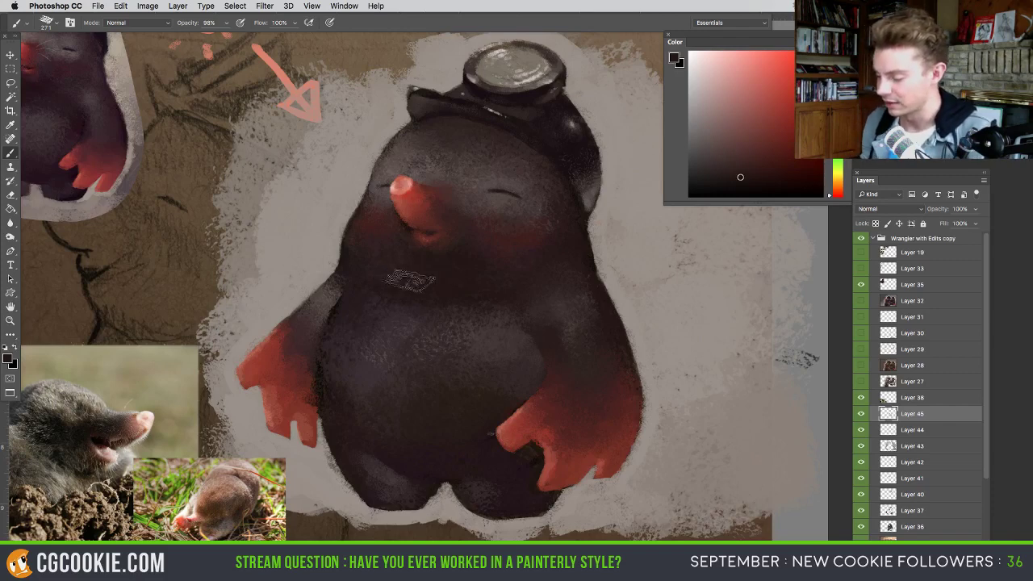
alt+click(475, 306)
alt+click(478, 319)
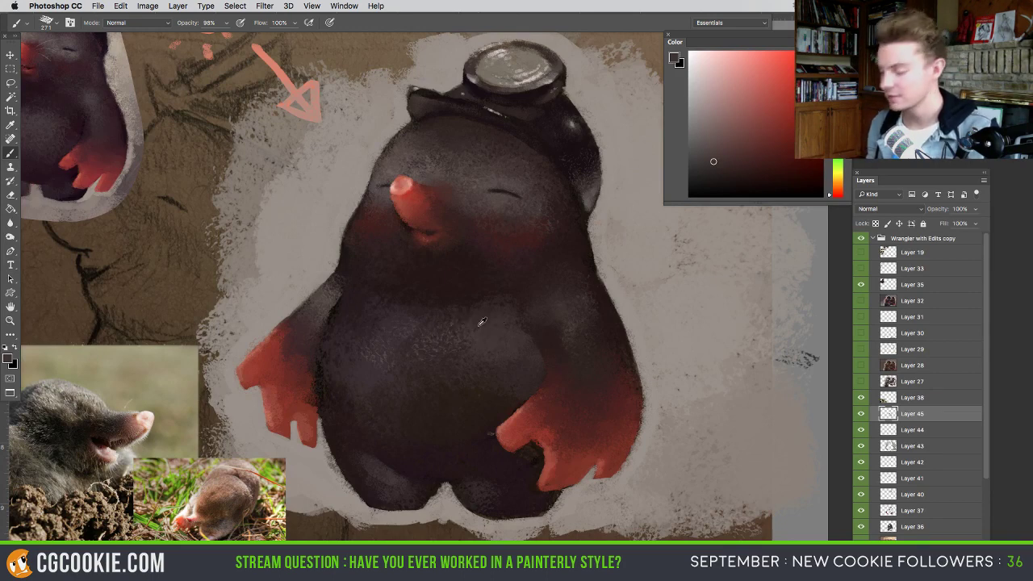
alt+click(509, 309)
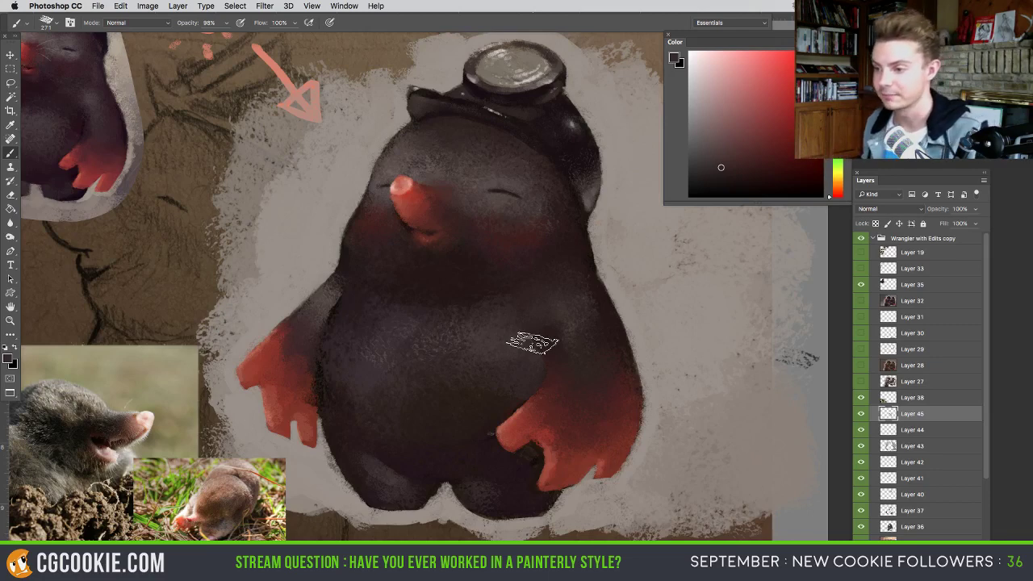
drag(490, 336, 474, 336)
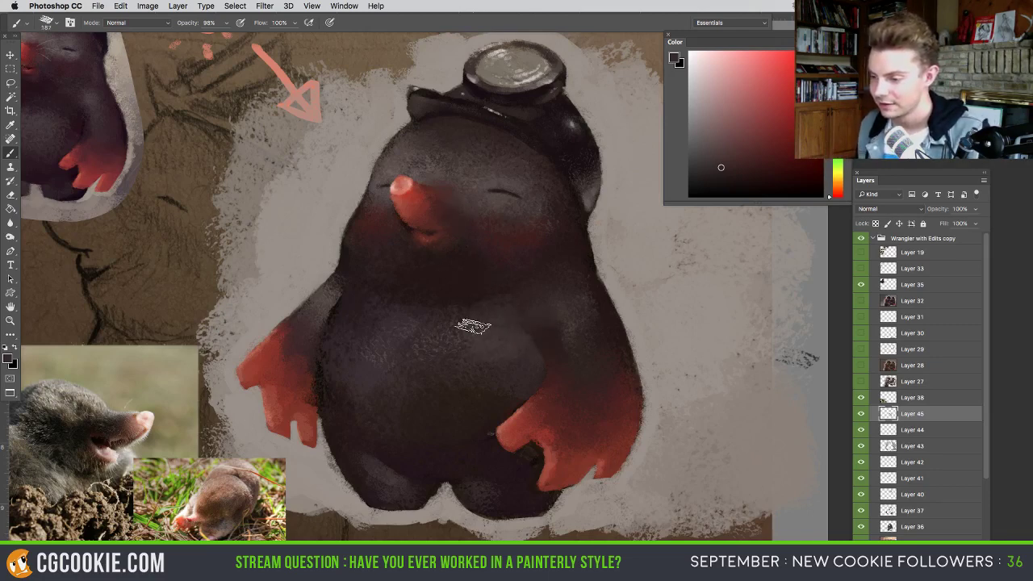
alt+click(494, 282)
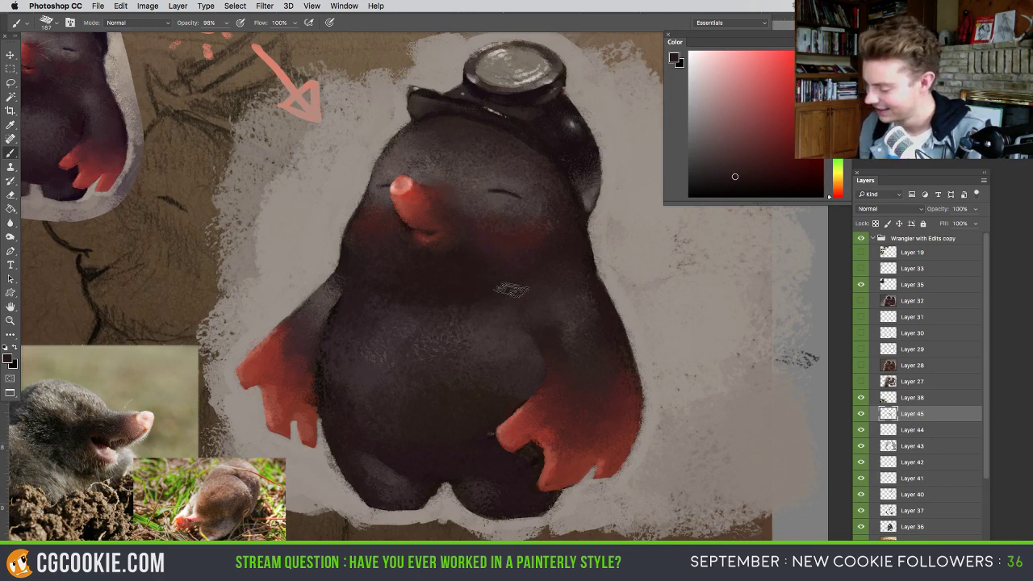
alt+click(472, 315)
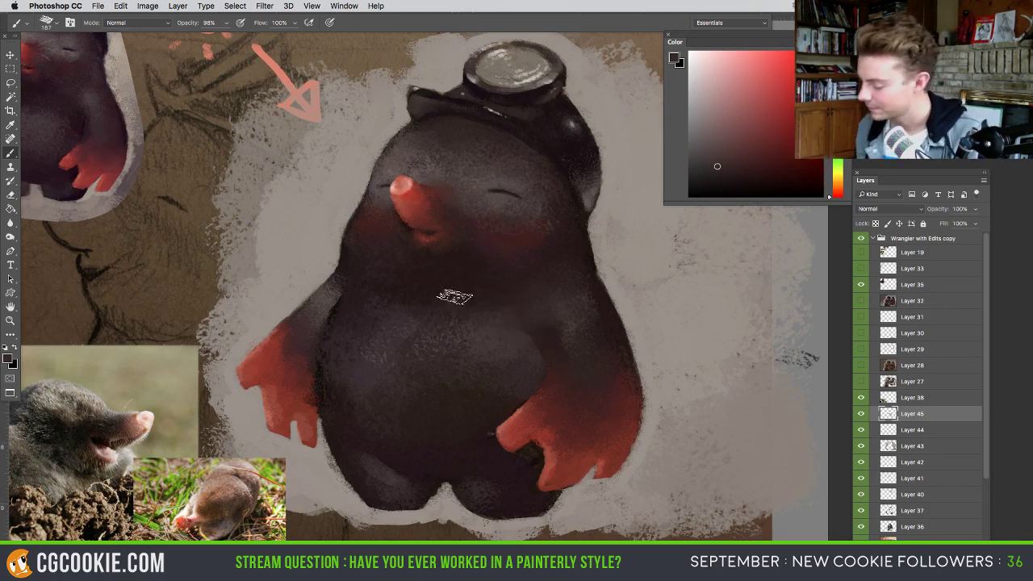
- Smooth the belly fur between the large arm and its hand with sampled greys and a brush size of 162
alt+click(521, 335)
alt+click(520, 357)
drag(517, 365, 530, 363)
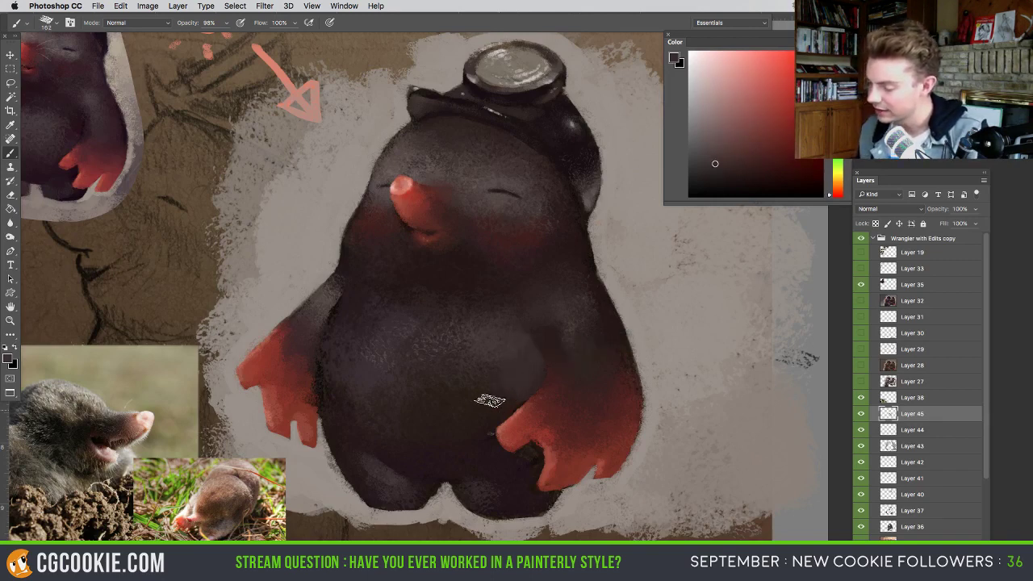
alt+click(518, 381)
alt+click(487, 408)
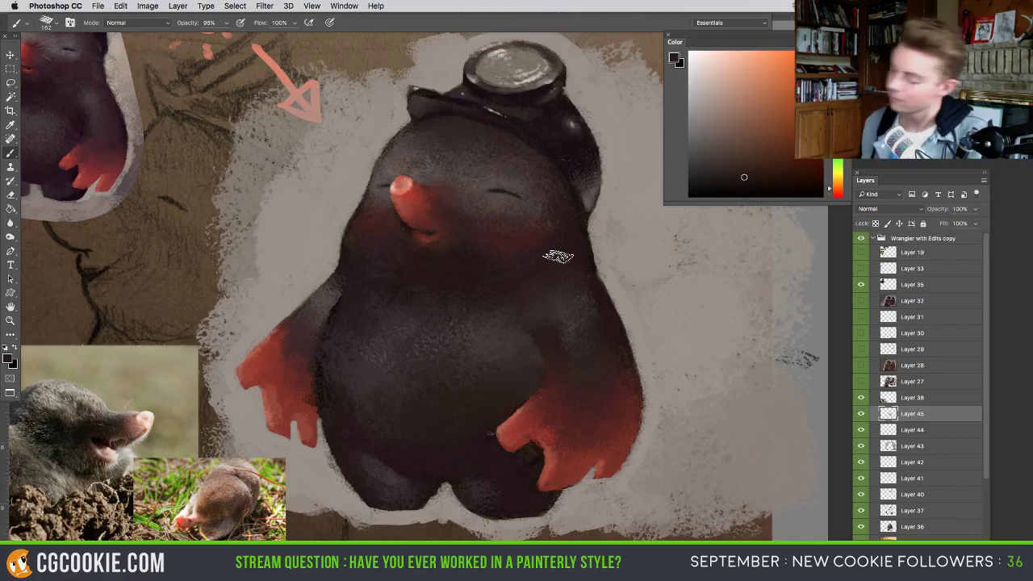
- Blend the large arm's shoulder and upper arm with a larger brush and greys sampled from the arm, belly and shoulder shadow
scroll(609, 364, down, 5)
scroll(608, 364, up, 6)
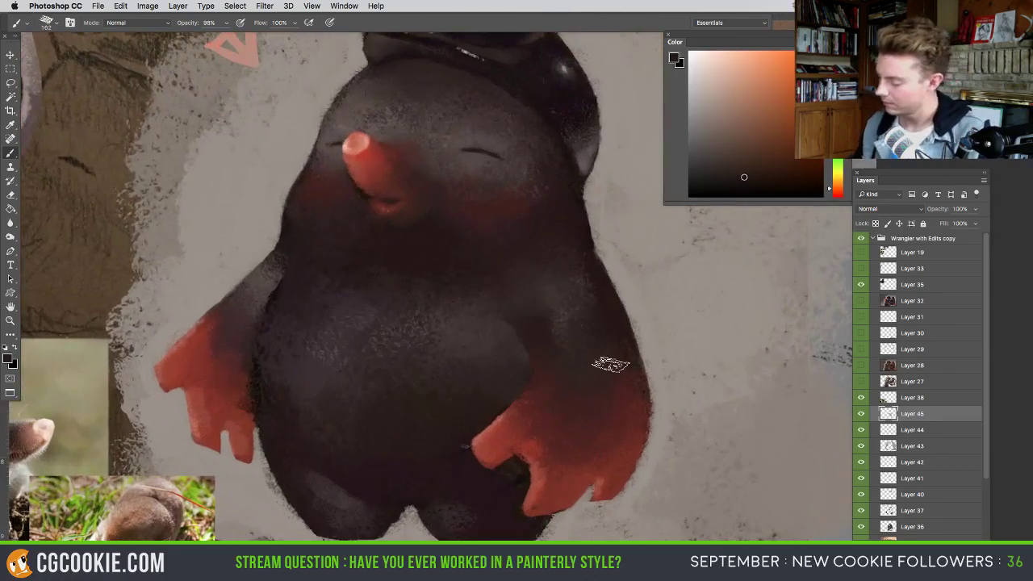
alt+click(560, 330)
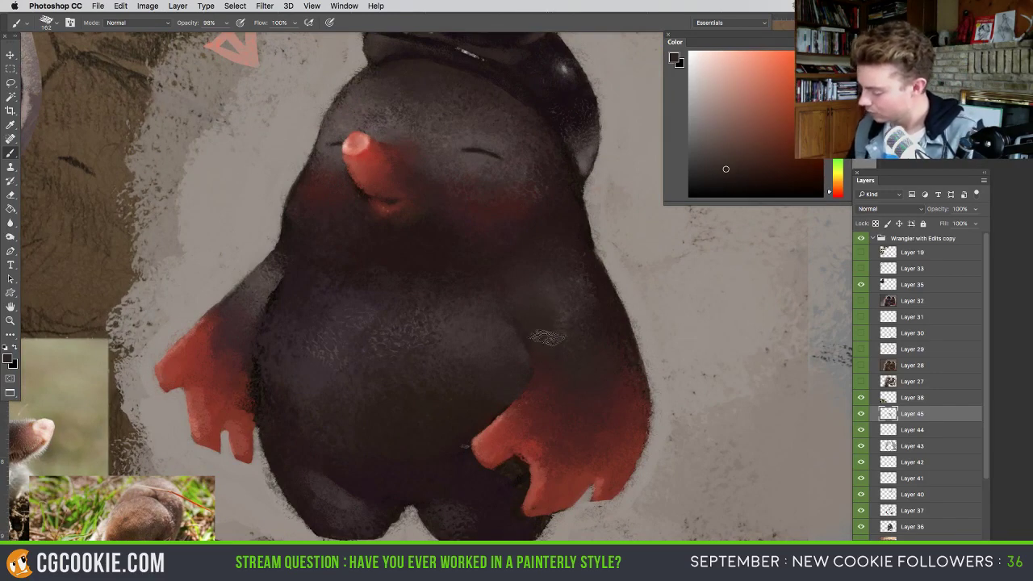
alt+click(565, 312)
drag(564, 321, 582, 323)
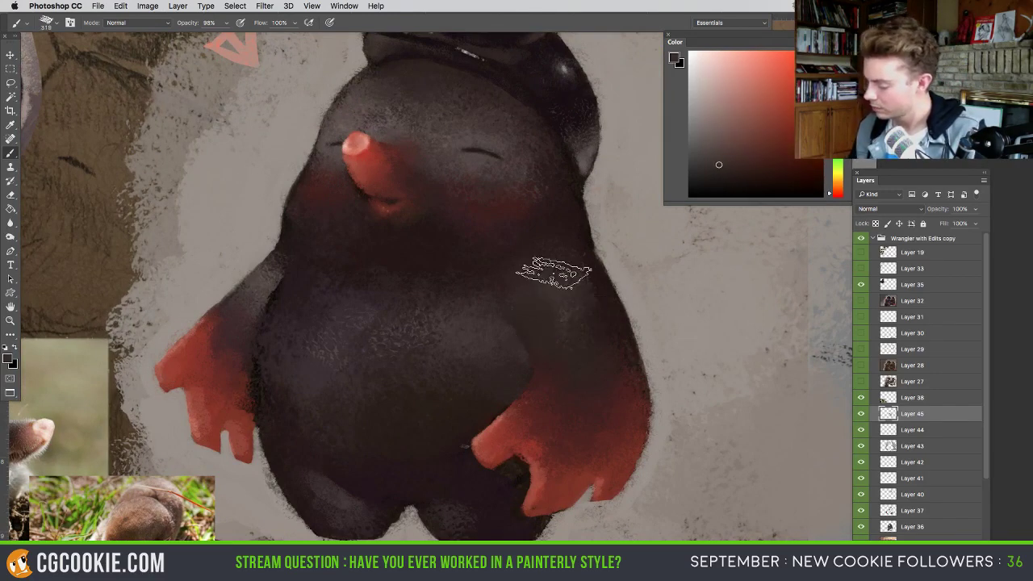
alt+click(437, 322)
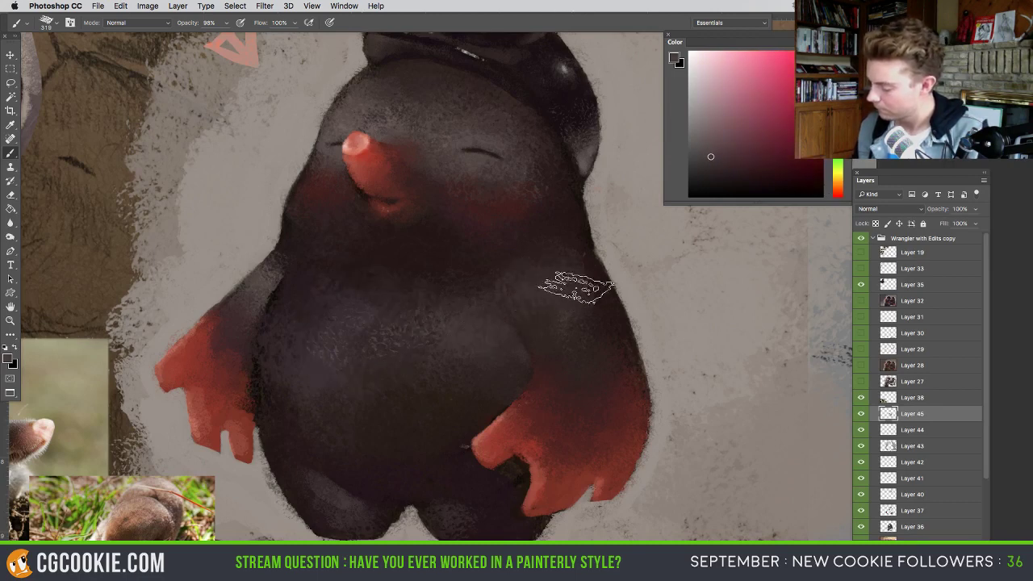
alt+click(543, 255)
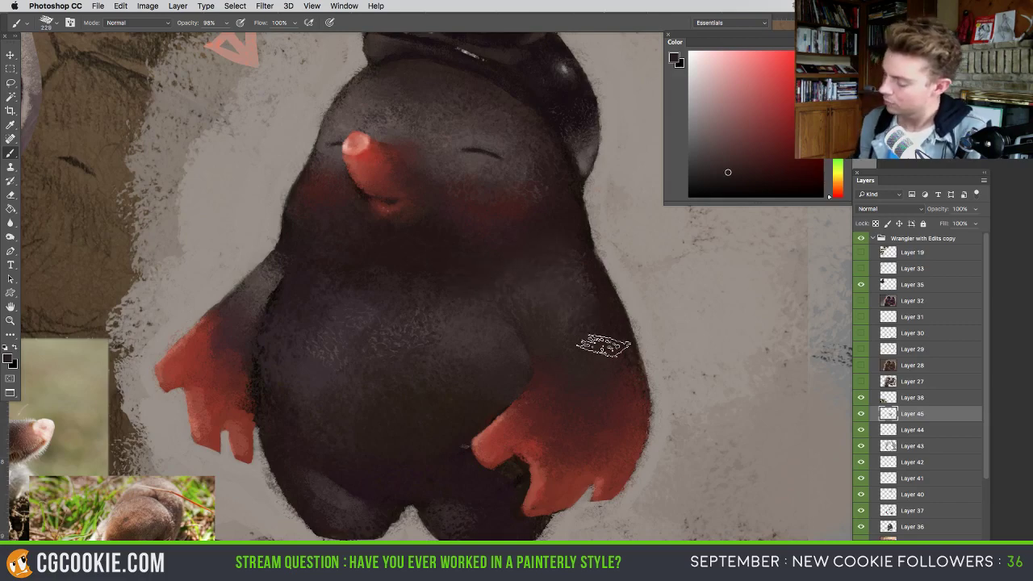
mouse_move(601, 370)
mouse_down()
mouse_move(524, 370)
mouse_move(565, 370)
mouse_up()
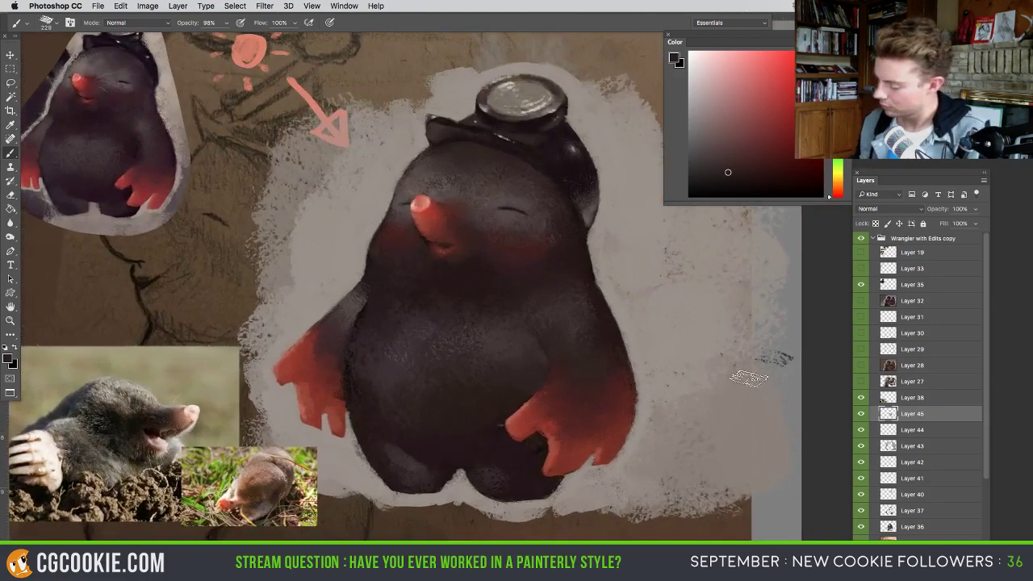
- Try a stroke with a smaller brush along the edge between the small arm and the belly, and undo it
drag(748, 378, 735, 376)
drag(401, 366, 377, 368)
key(e)
drag(730, 372, 751, 374)
key(b)
drag(360, 283, 343, 428)
key(super+z)
- Blend the small arm's fur into its red wrist with a size 75 brush and colours sampled along the arm
alt+click(351, 315)
drag(355, 318, 348, 334)
alt+click(340, 357)
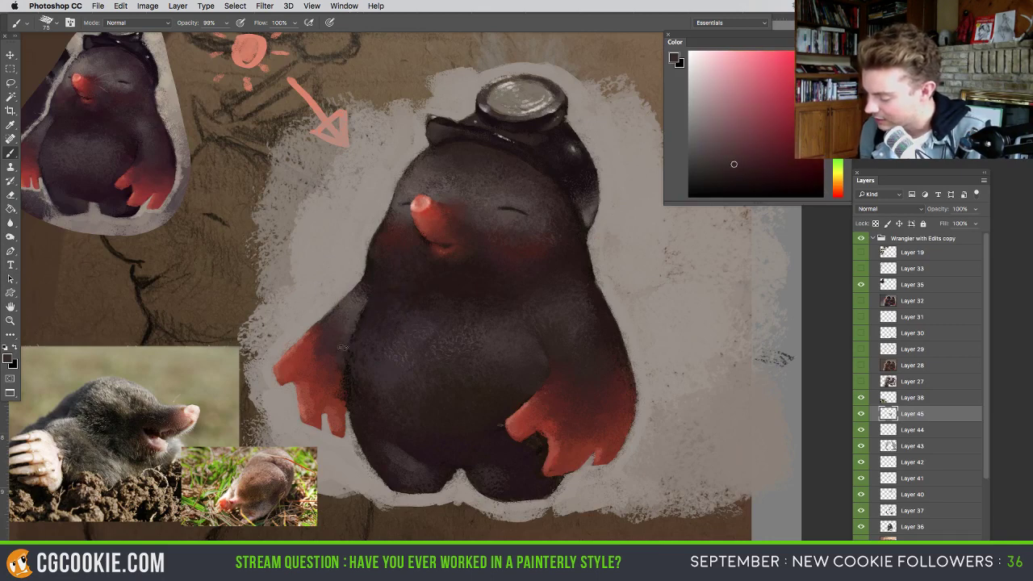
alt+click(341, 387)
alt+click(334, 381)
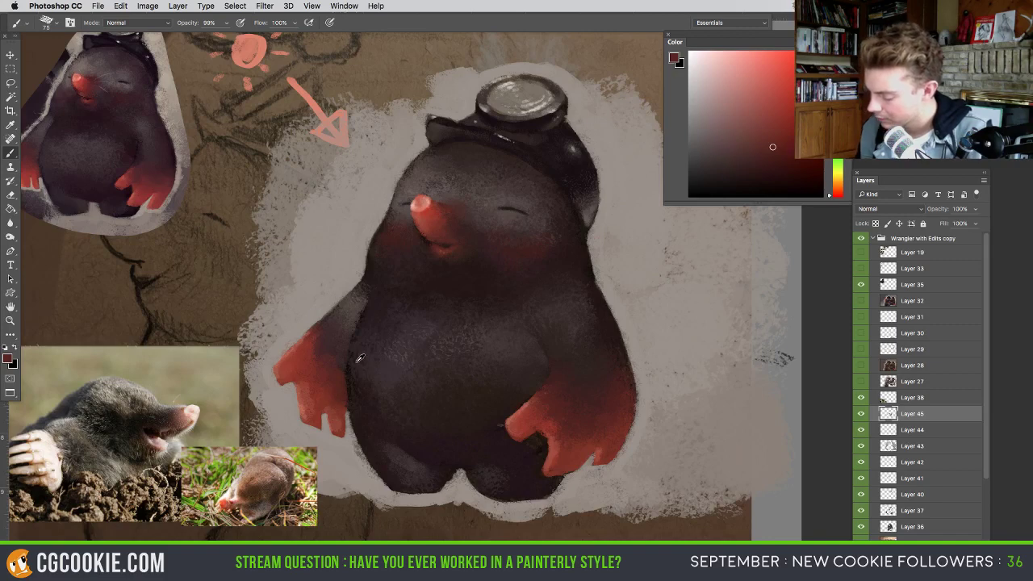
- Clean the belly's dark edge beside the small arm with sampled fur tones and soften it inward with a size 176 brush
alt+click(367, 319)
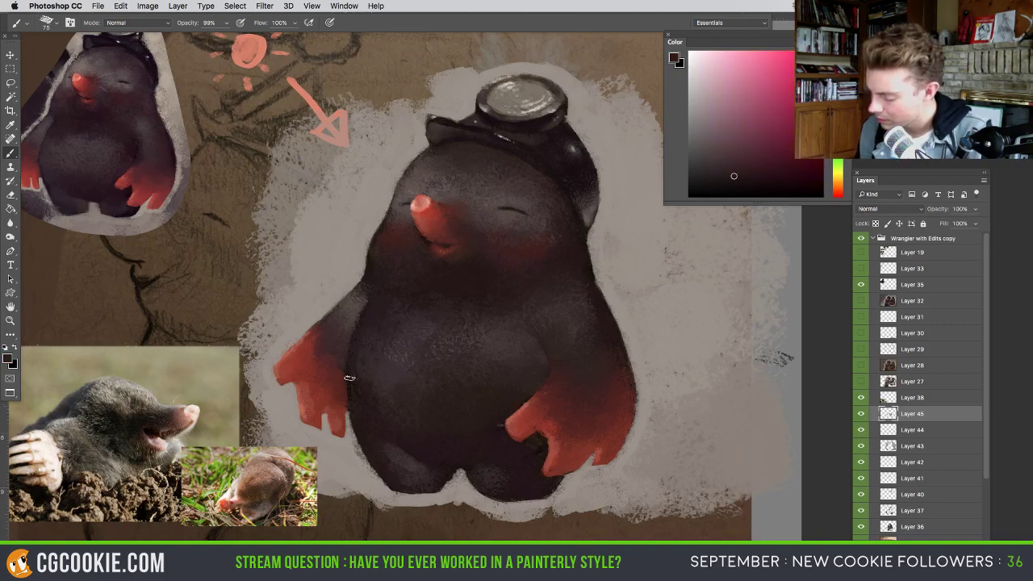
ctrl+alt+drag(366, 385, 382, 384)
alt+click(375, 362)
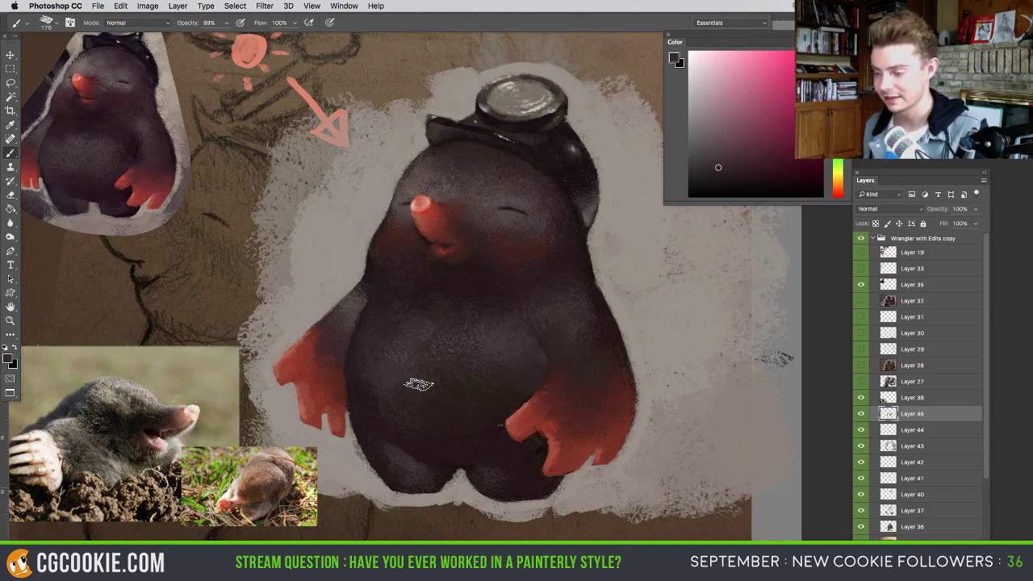
alt+click(392, 320)
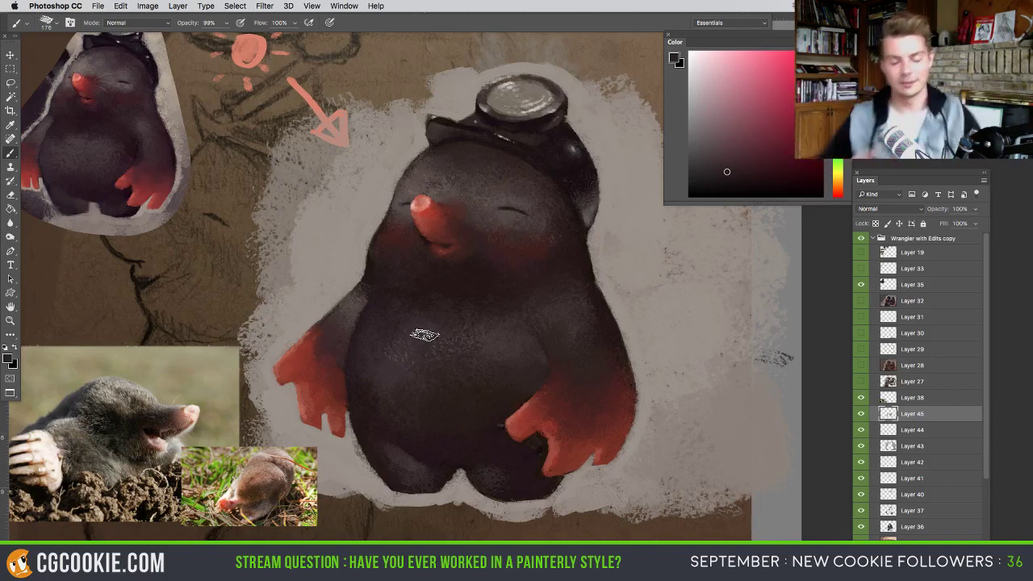
- Enlarge the brush to 282 and smooth the upper belly's speckled highlight with greys sampled from the belly and chest
alt+click(469, 342)
drag(469, 343, 492, 343)
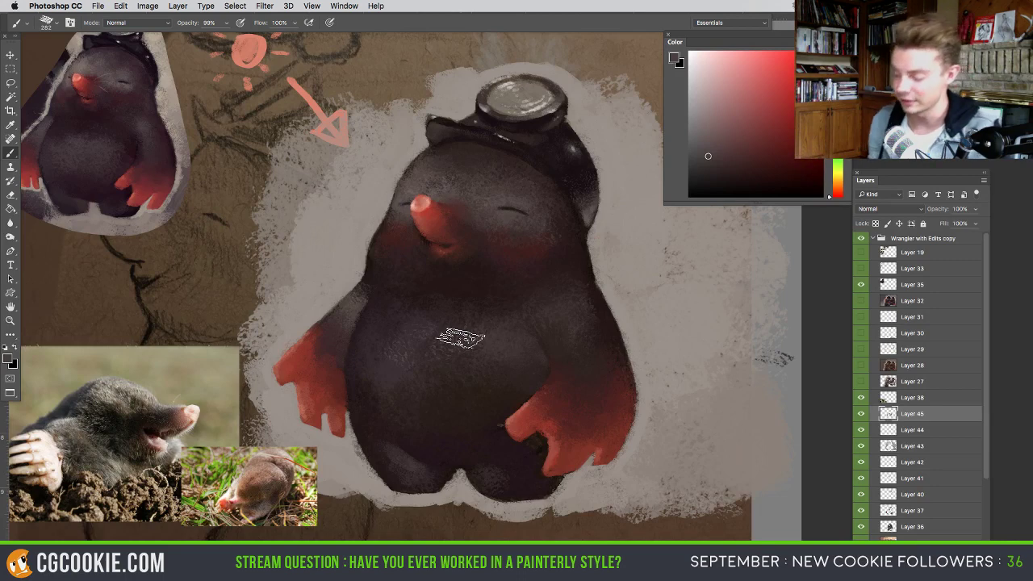
alt+click(391, 373)
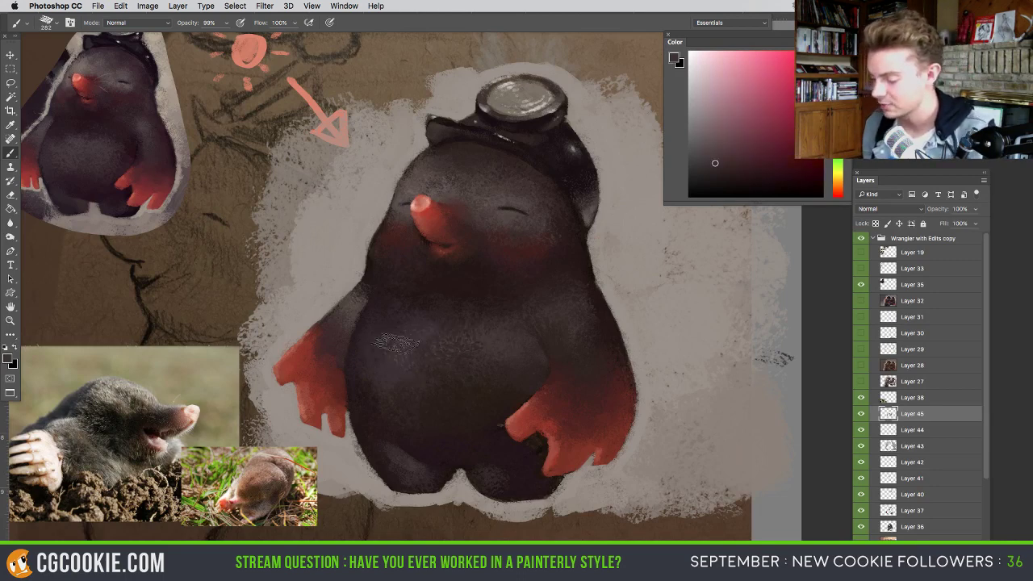
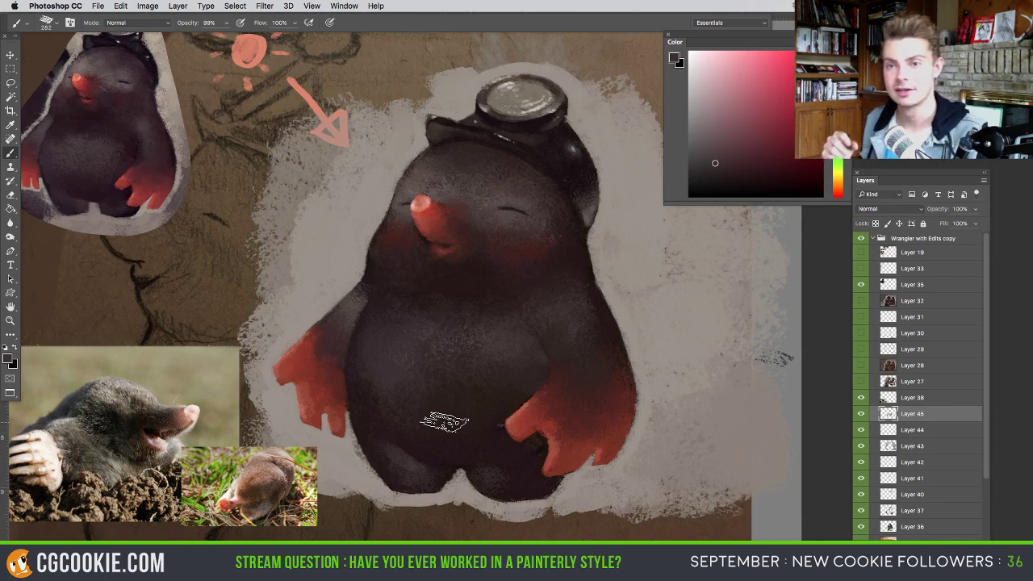
alt+click(440, 343)
alt+click(418, 307)
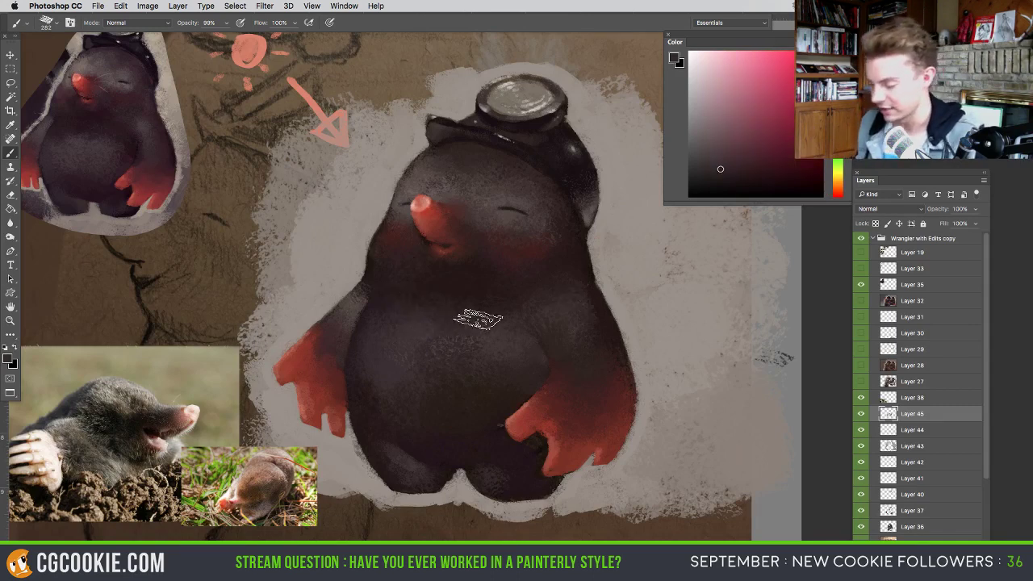
- Even out the fur across the middle of the belly with repeatedly sampled mid greys, spreading a soft highlight towards the large hand
alt+click(395, 371)
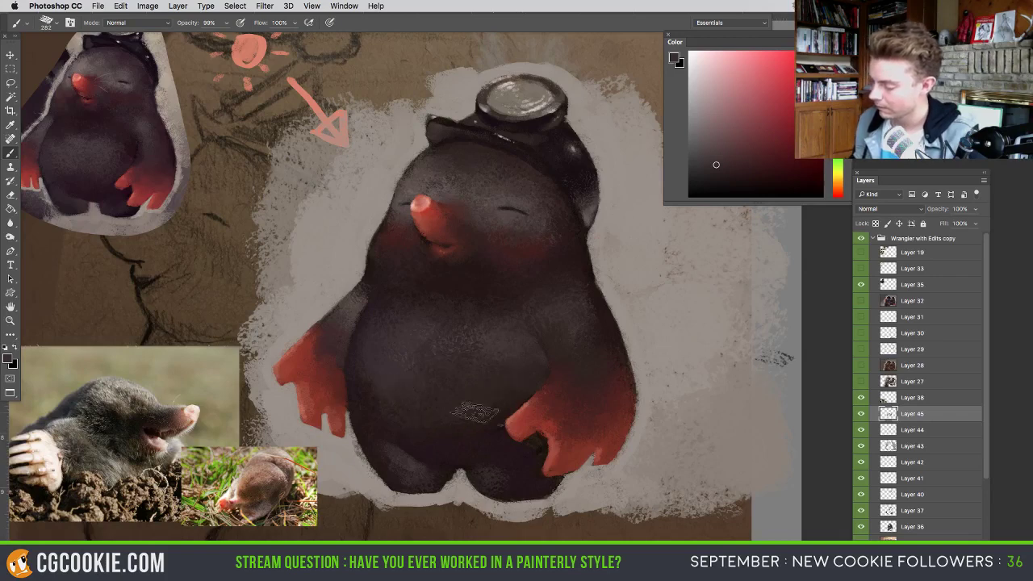
alt+click(406, 355)
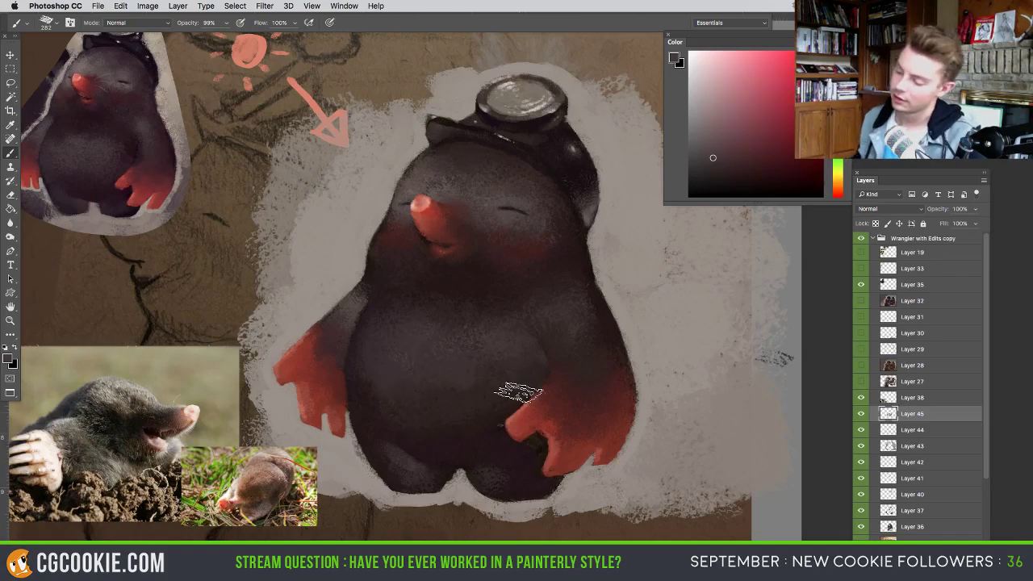
alt+click(446, 345)
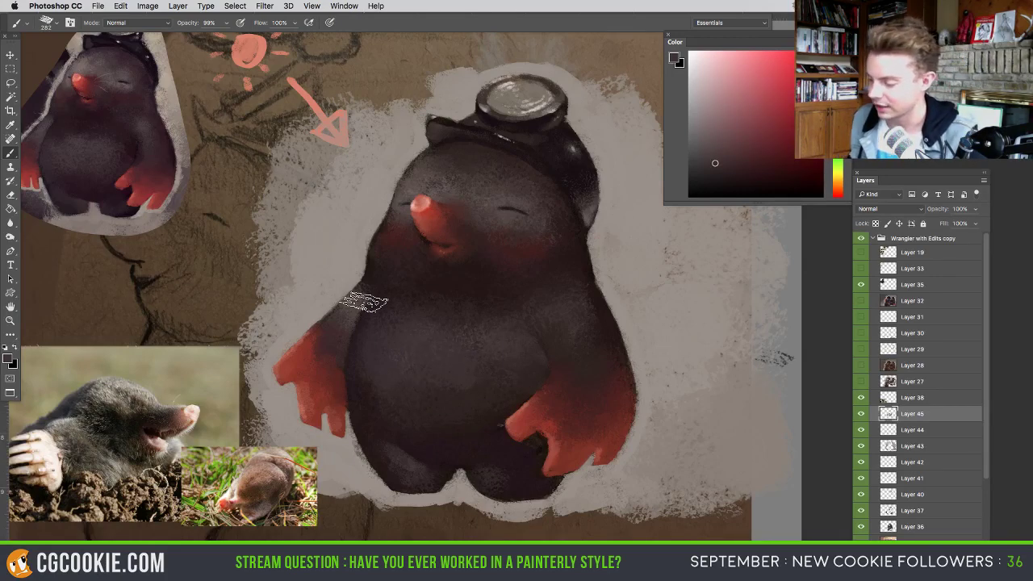
alt+click(442, 331)
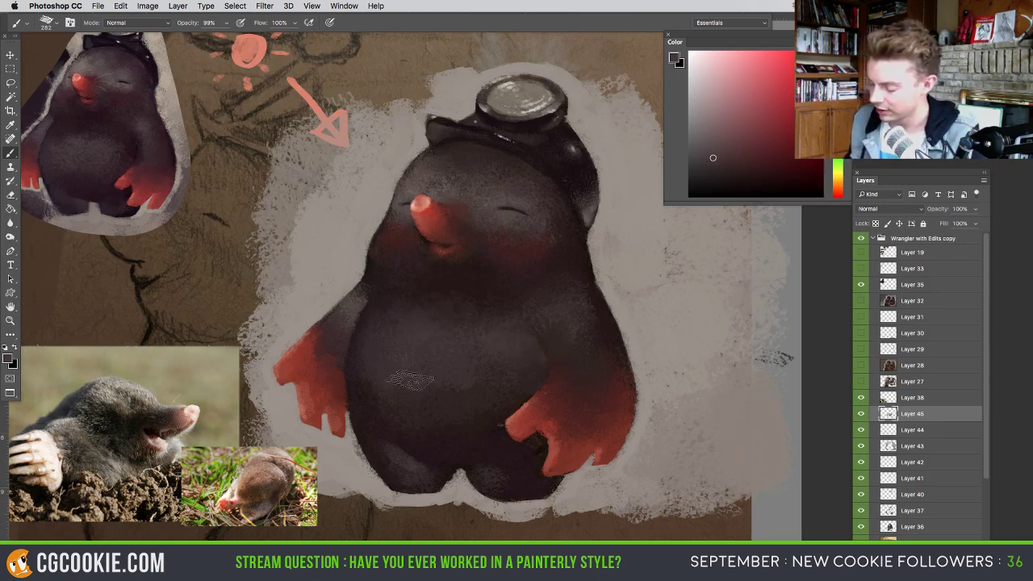
alt+click(419, 370)
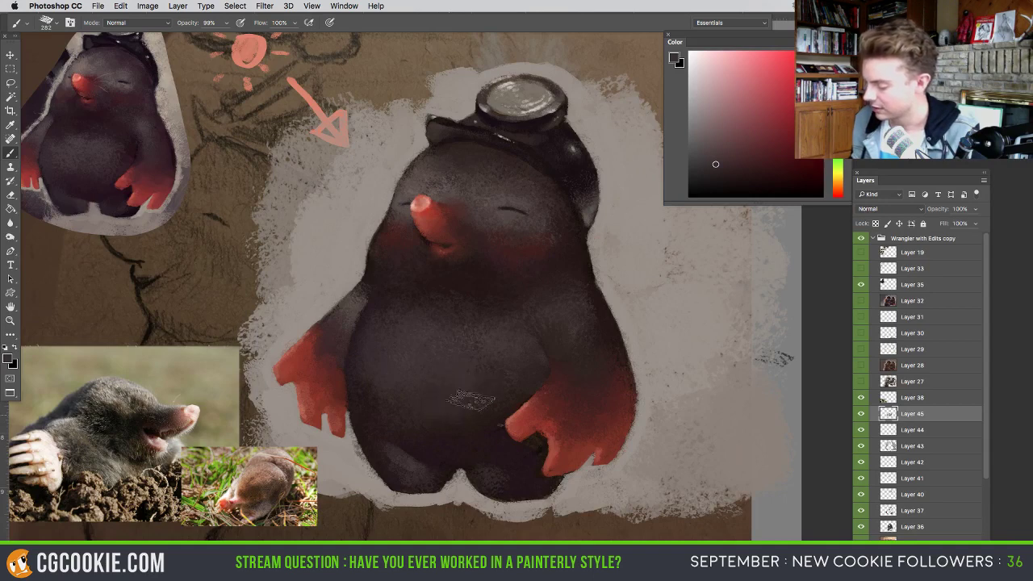
alt+click(415, 374)
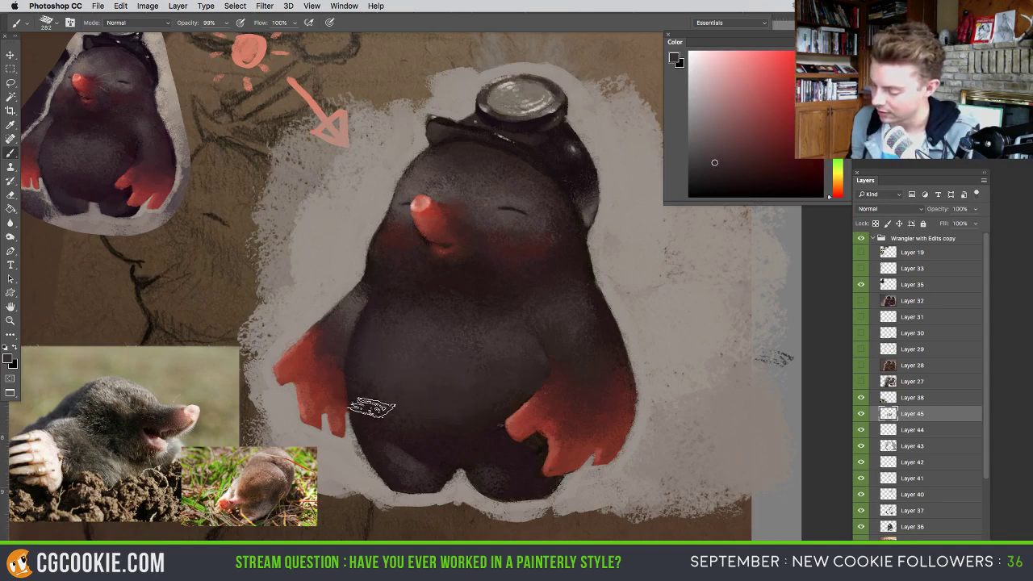
- Darken and smooth the lower belly beside the large hand's fingers with sampled dark fur, reducing the brush to 190
alt+click(427, 423)
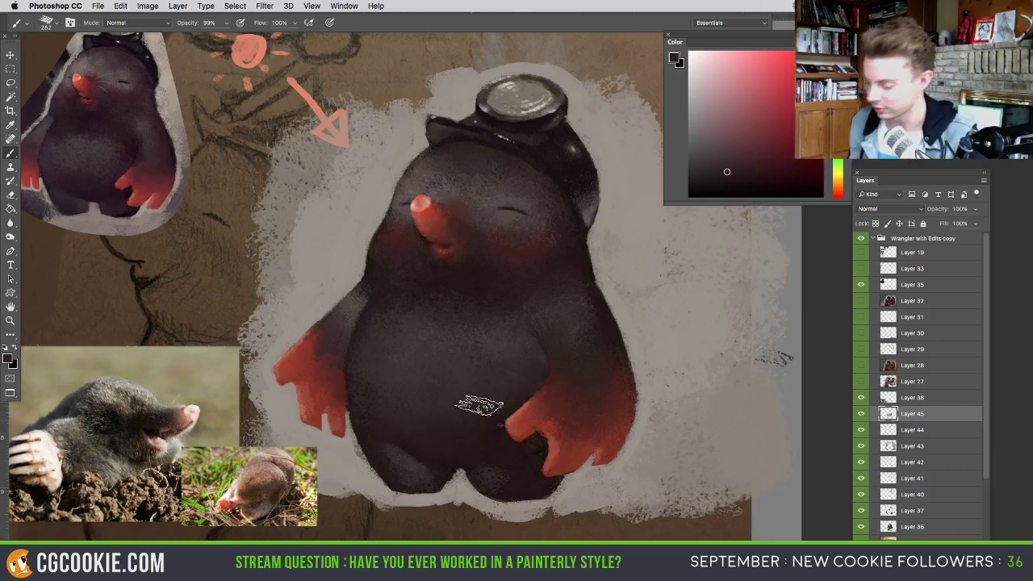
drag(516, 423, 490, 424)
alt+click(496, 412)
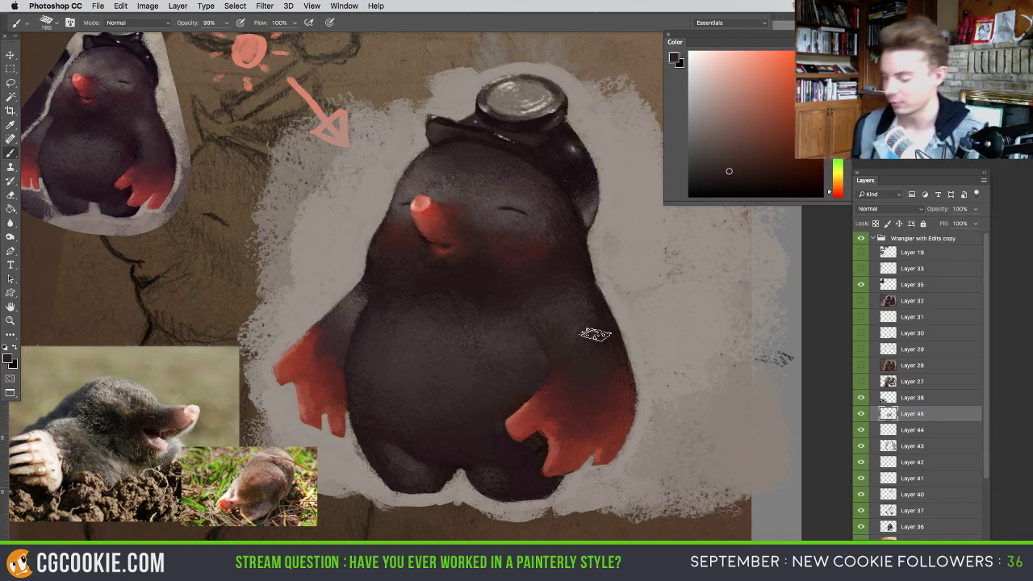
- Soften the fur around the chest and the large arm's shoulder with a grey sampled from the chest, enlarging the brush to 325
alt+click(483, 319)
drag(495, 320, 510, 321)
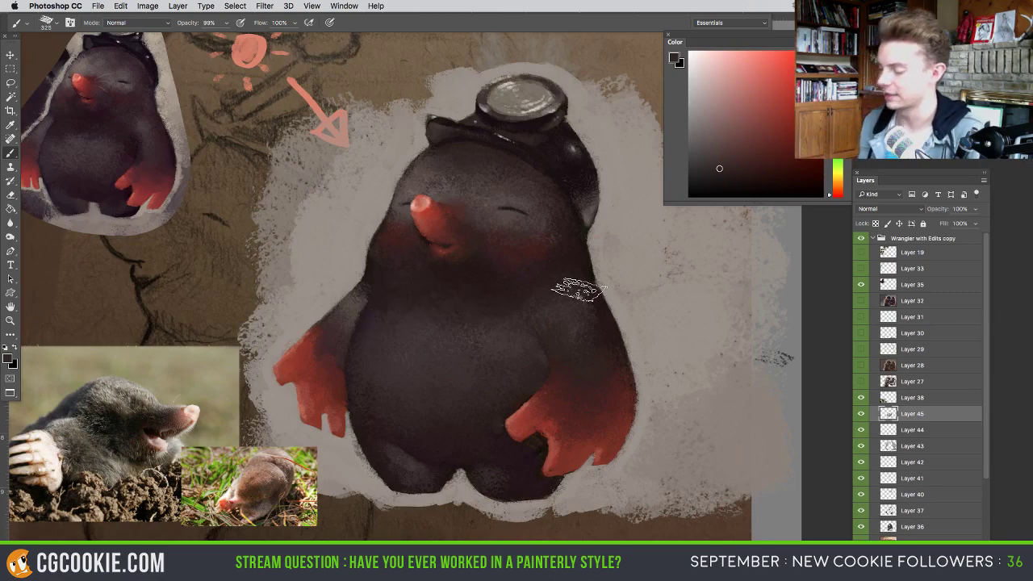
scroll(605, 367, down, 4)
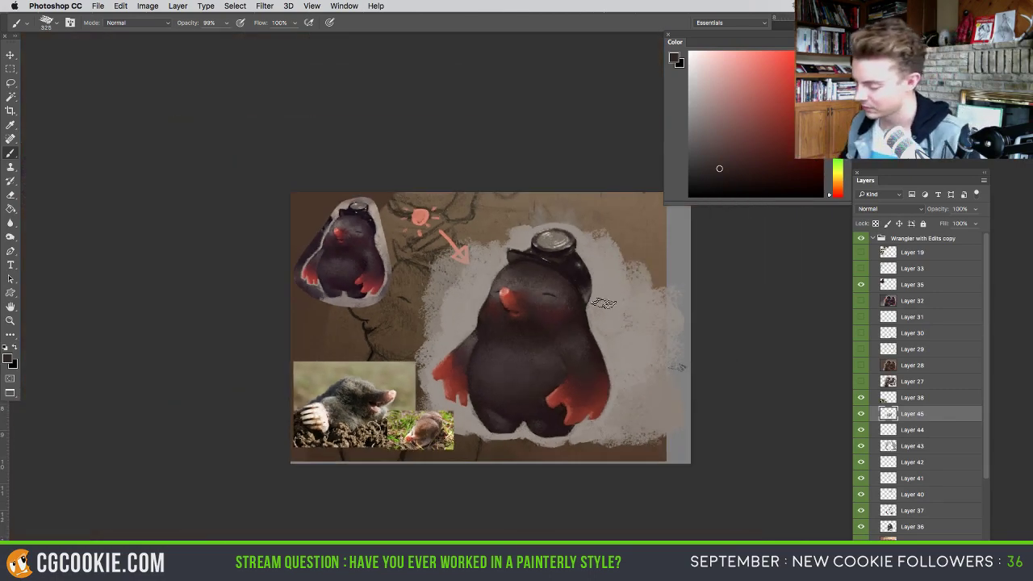
scroll(595, 376, up, 4)
scroll(600, 373, down, 2)
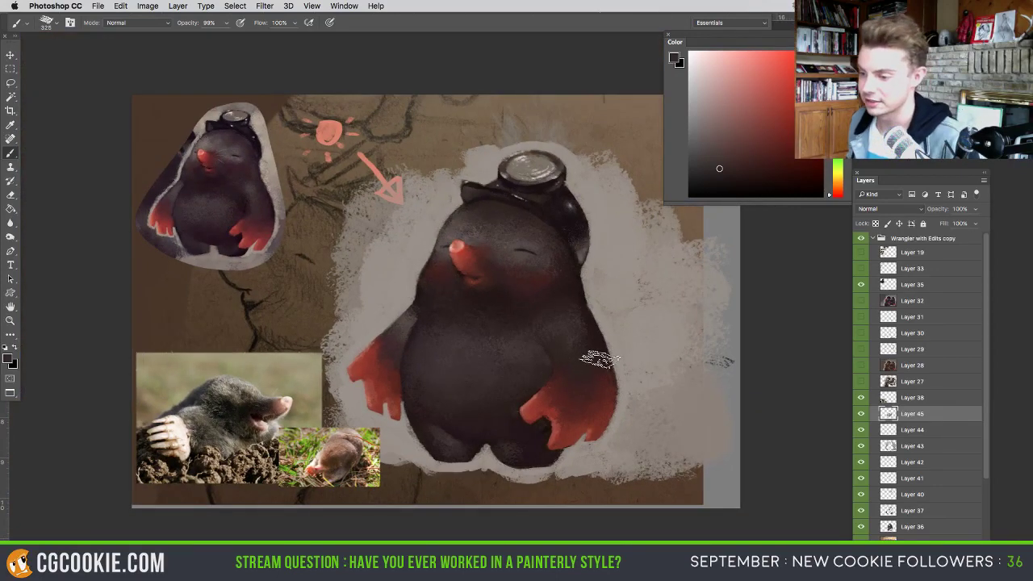
- Blend the small arm's fur into its red hand with sampled fur and dark red tones, reducing the brush to 160
alt+click(457, 429)
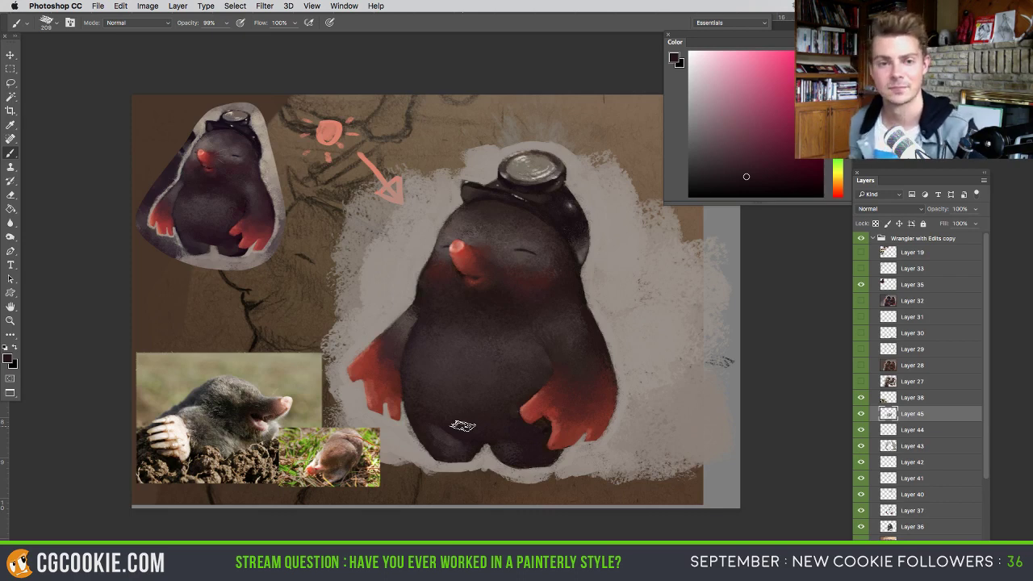
mouse_move(441, 363)
mouse_down()
mouse_move(429, 369)
mouse_move(386, 347)
mouse_up()
alt+click(388, 350)
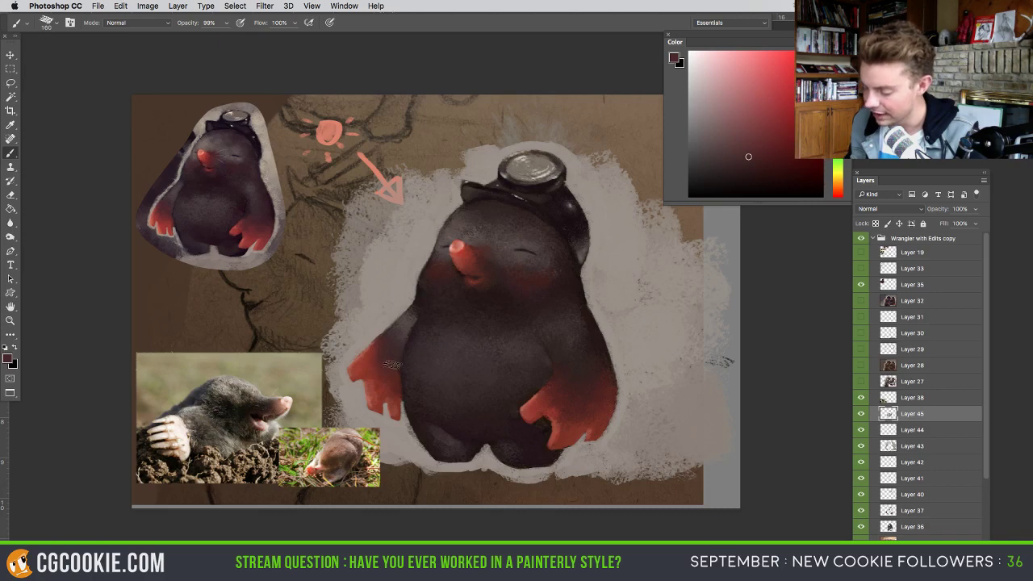
- Smooth the large arm's transition from red to fur with sampled dark tones, using brush sizes 309 and 173
alt+click(583, 381)
drag(588, 376, 619, 376)
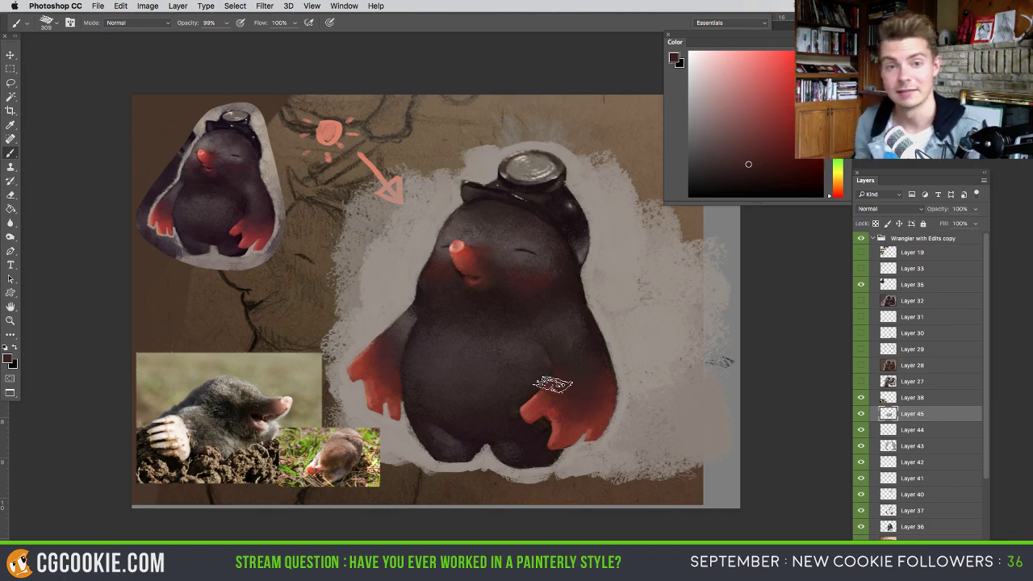
alt+click(596, 345)
drag(596, 345, 592, 353)
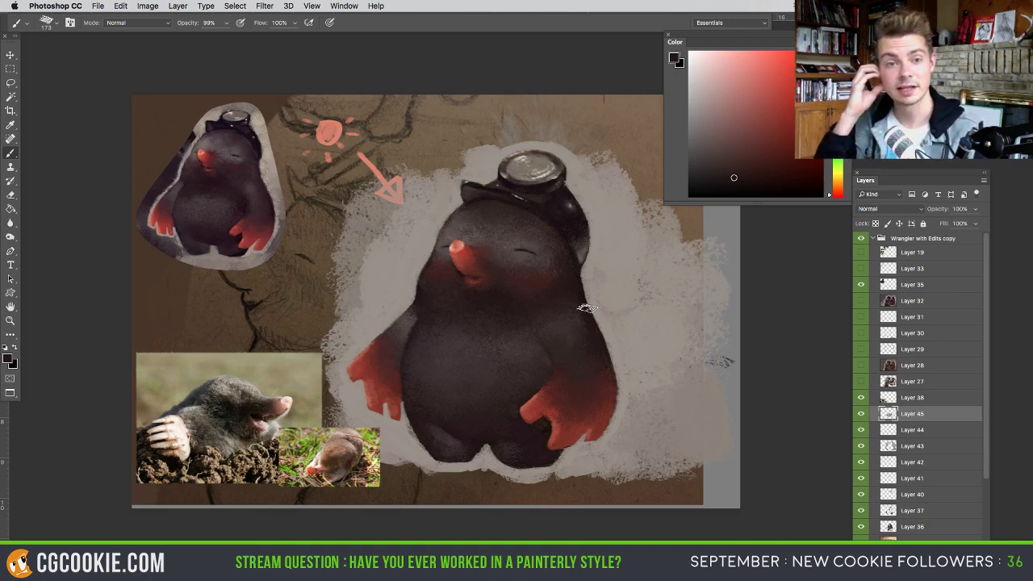
- Refine the large hand's inner edge against the belly with a size 72 brush and sampled reds and dark fur
scroll(601, 384, up, 1)
drag(543, 410, 525, 410)
alt+click(523, 390)
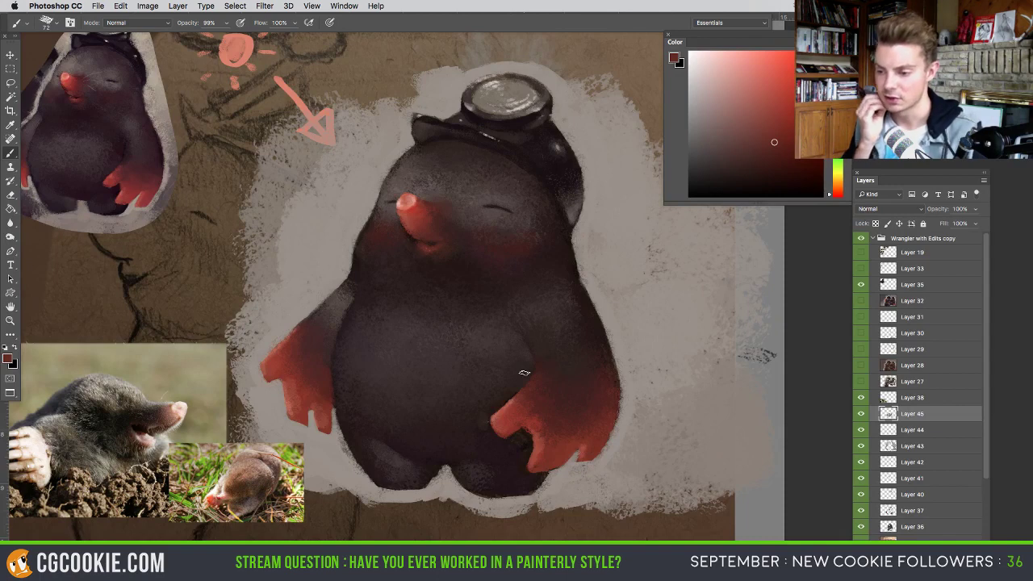
alt+click(521, 397)
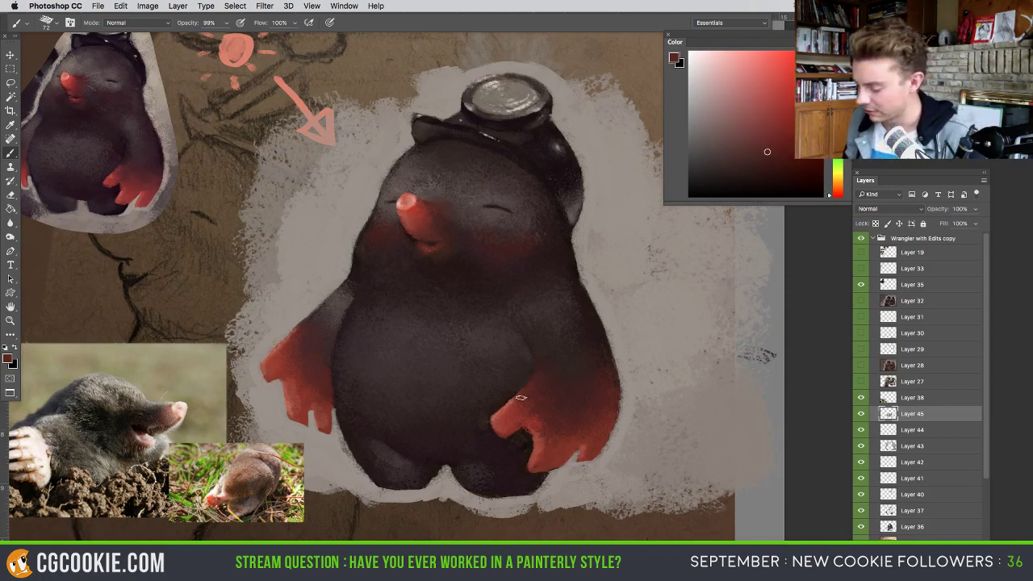
alt+click(567, 387)
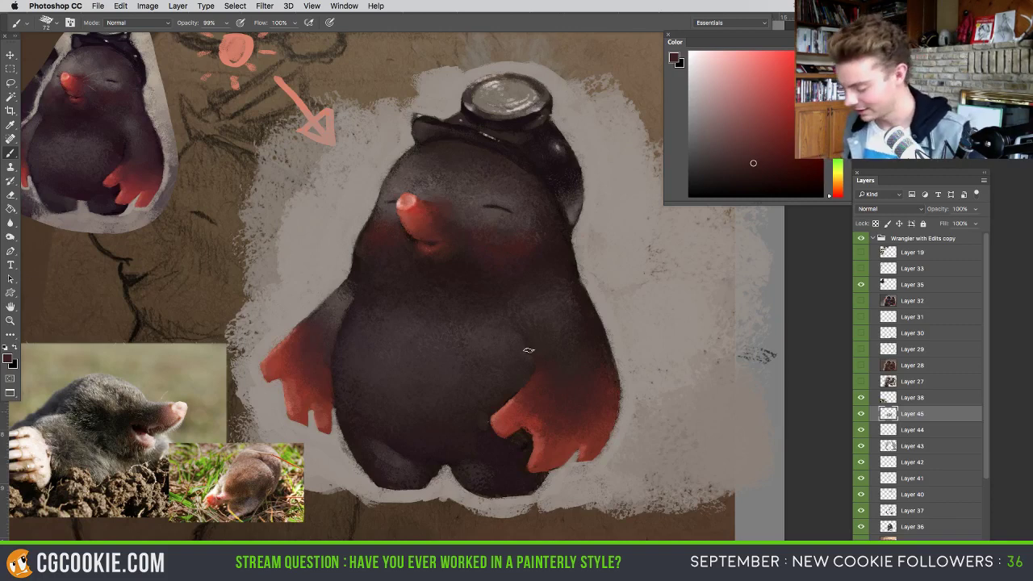
- Soften the boundary between the large arm and the belly with sampled dark fur, enlarging the brush to 168
alt+click(549, 350)
drag(548, 349, 565, 349)
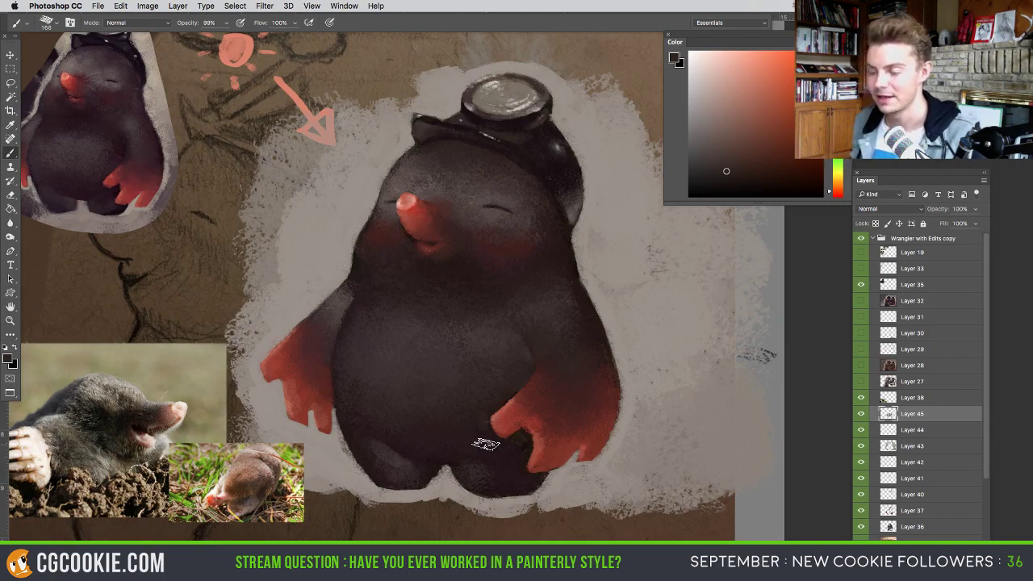
scroll(487, 319, up, 5)
scroll(487, 321, down, 5)
scroll(487, 321, up, 4)
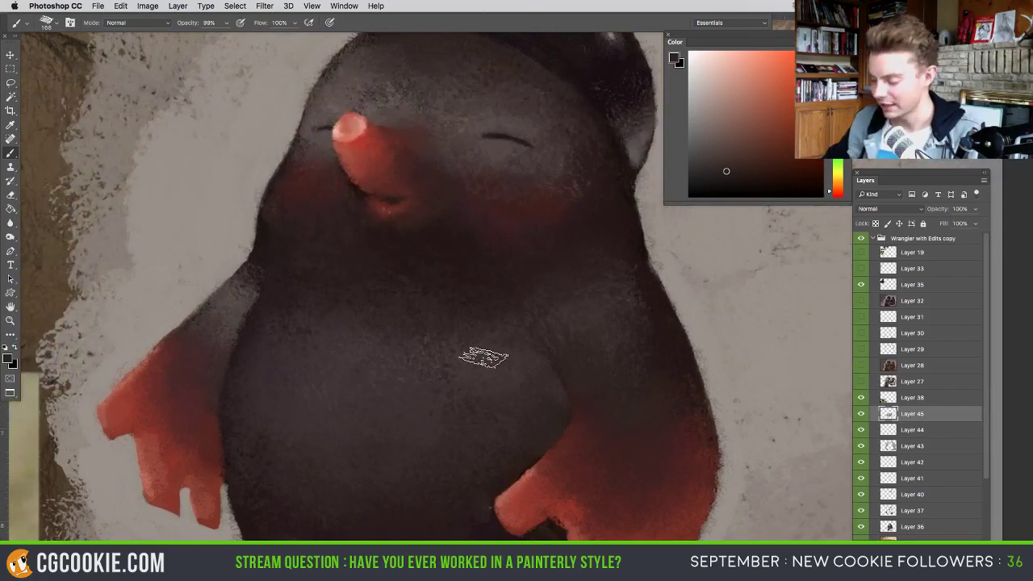
scroll(482, 356, down, 5)
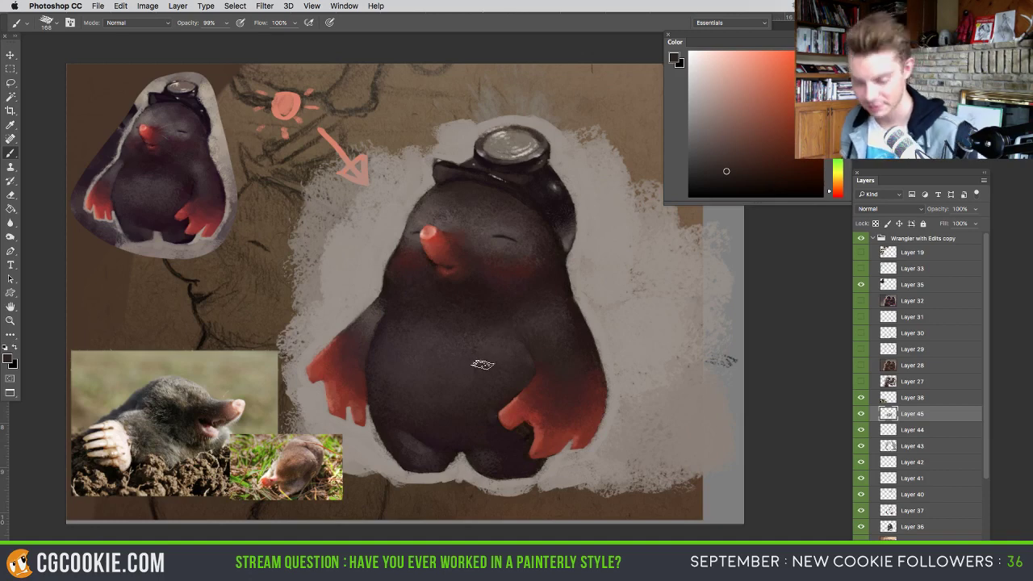
- On a new layer, dab a light speckled highlight onto the upper belly with sampled background grey and a size 256 brush
alt+click(499, 350)
drag(497, 358, 485, 357)
alt+click(588, 293)
key(super+alt+shift+n)
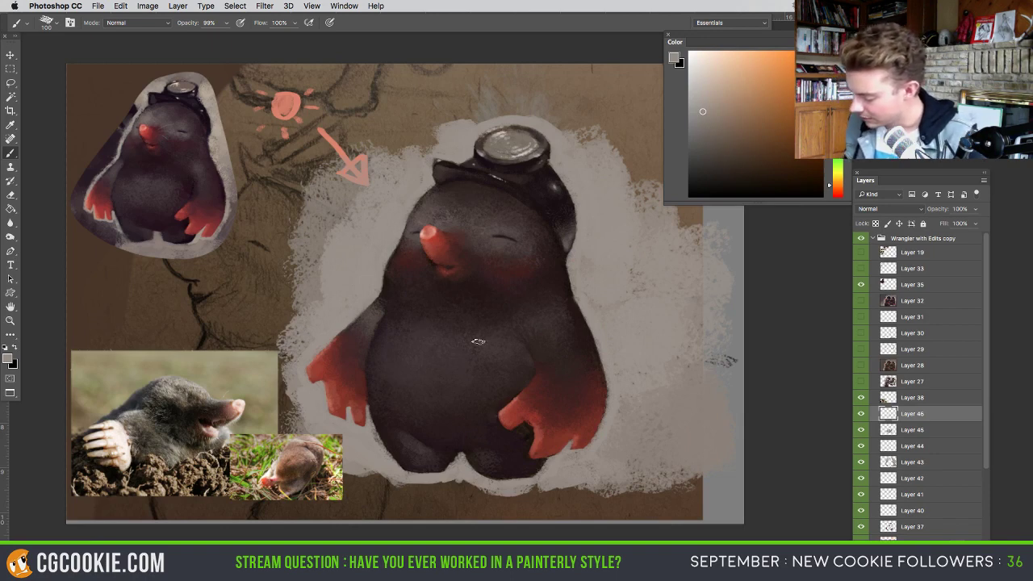
mouse_move(436, 343)
mouse_down()
mouse_move(491, 339)
mouse_move(439, 321)
mouse_up()
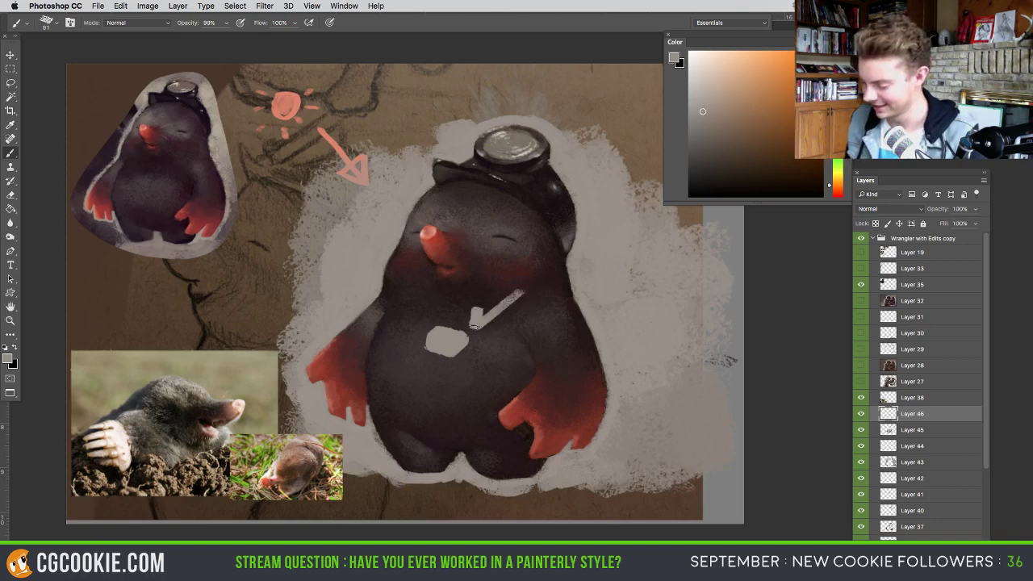
key(super+z)
drag(447, 341, 465, 345)
click(441, 334)
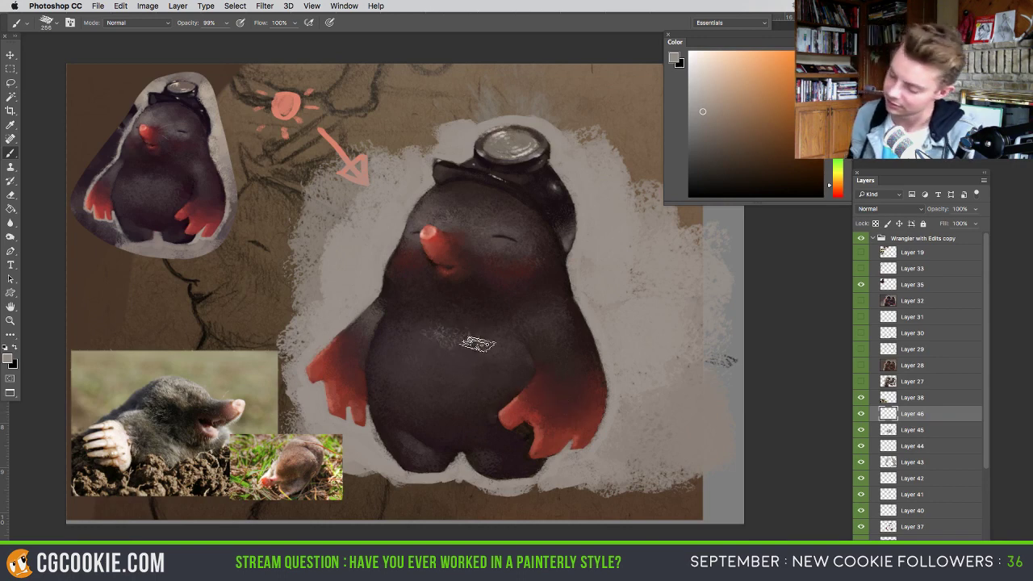
- Blend the speckled highlight into the upper belly with greys sampled around it, using brush sizes 140 and 239
alt+click(439, 331)
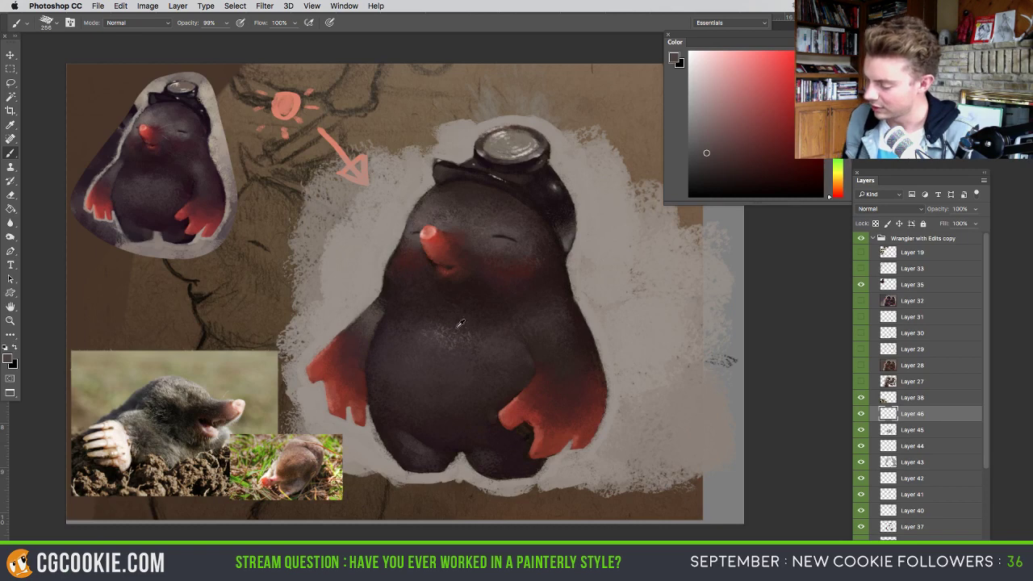
alt+click(438, 323)
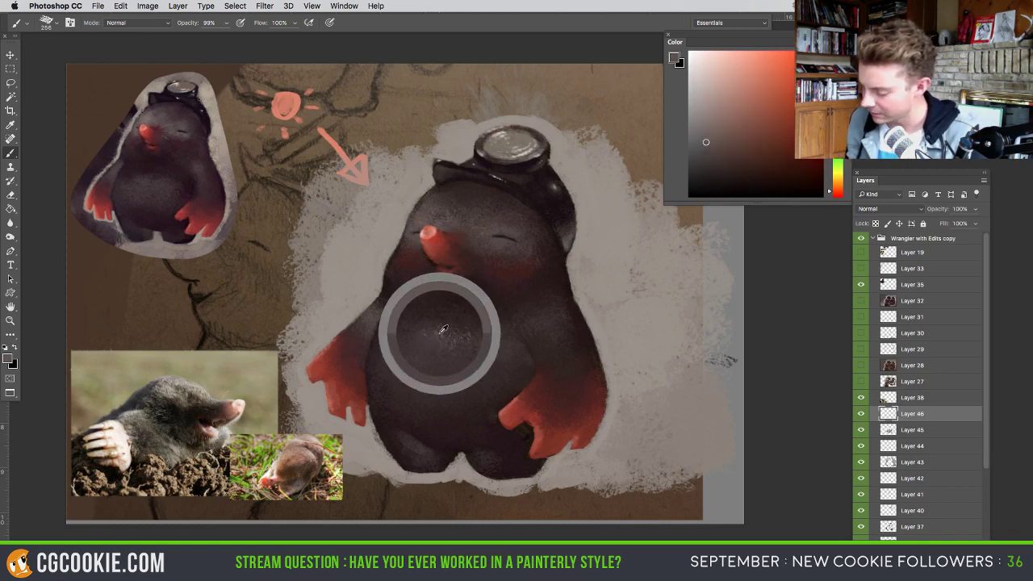
drag(711, 41, 677, 101)
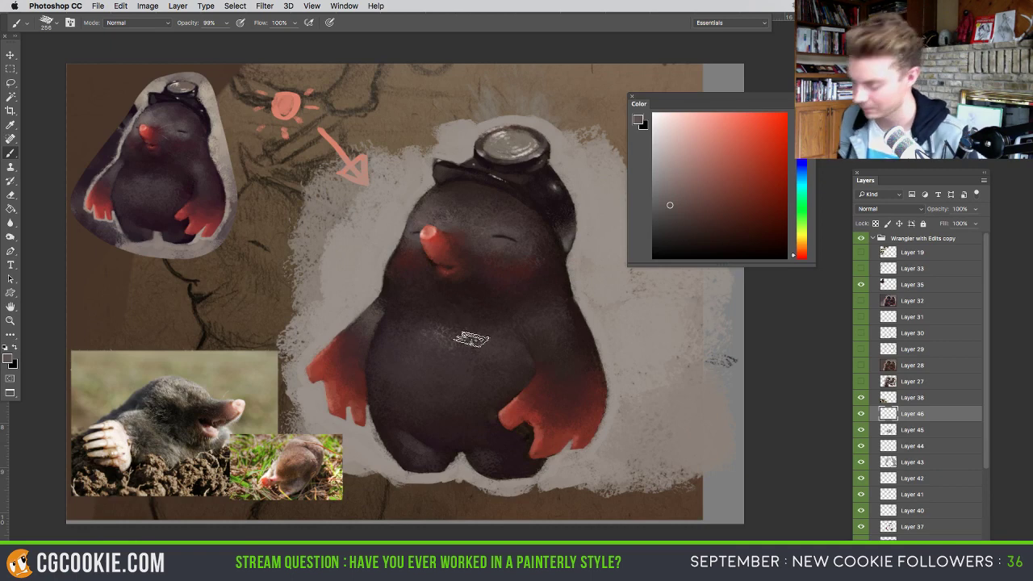
alt+click(459, 338)
drag(445, 347, 432, 348)
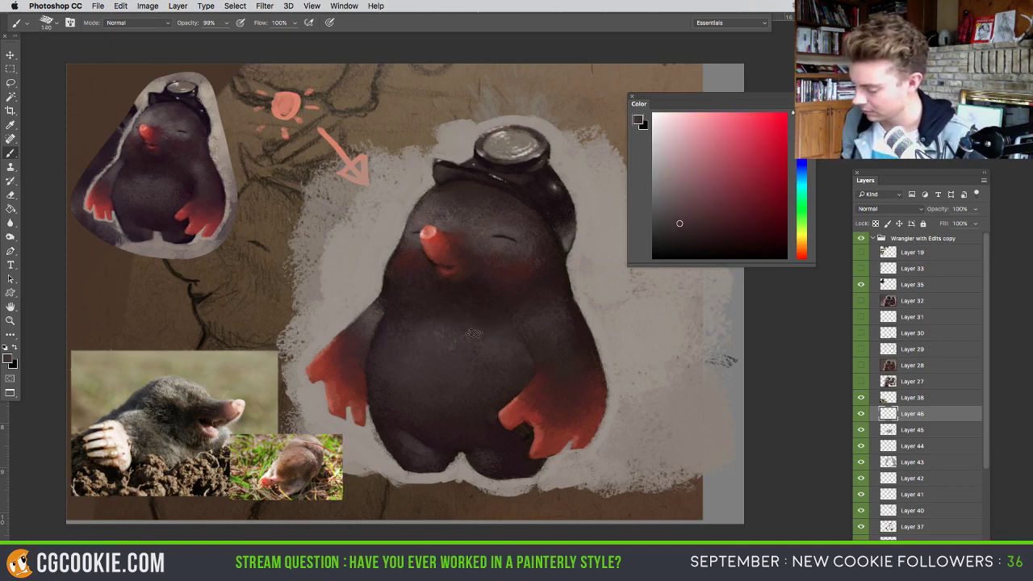
alt+click(470, 343)
drag(471, 344, 479, 337)
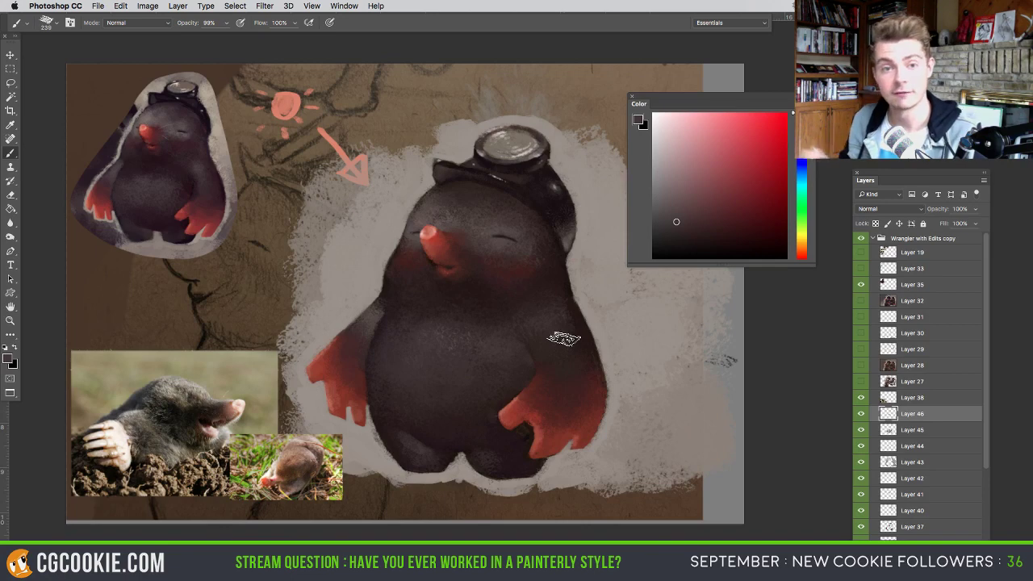
- Reduce the brush to 66, sample the upper arm's fur and dab a small dark spot on the pale background beside the mole
drag(563, 363, 545, 363)
alt+click(539, 321)
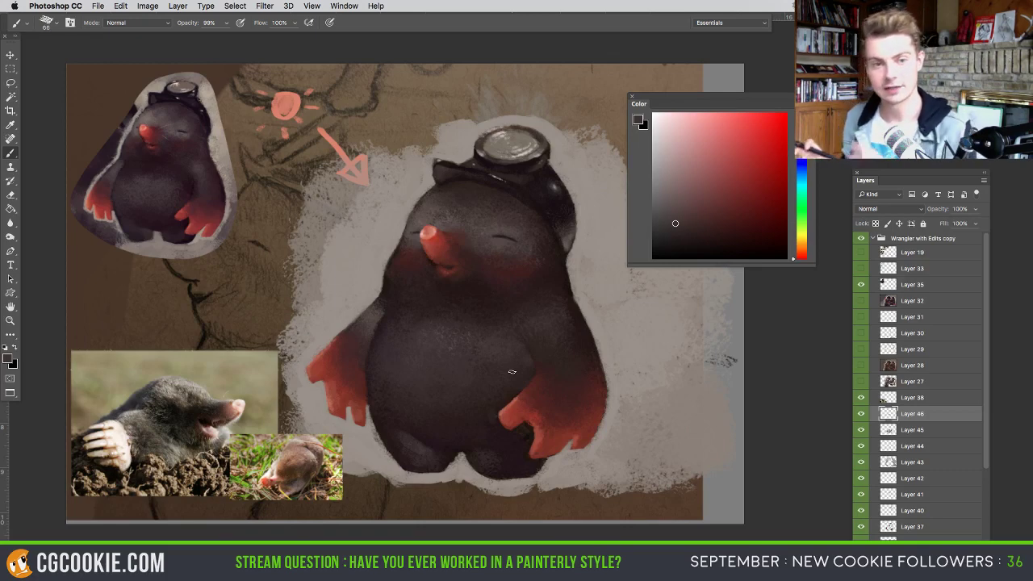
click(653, 382)
- Outline the mole's head with a dark guide circle, stroke down the body, and undo these marks
mouse_move(502, 191)
mouse_down()
mouse_move(440, 322)
mouse_move(477, 190)
mouse_up()
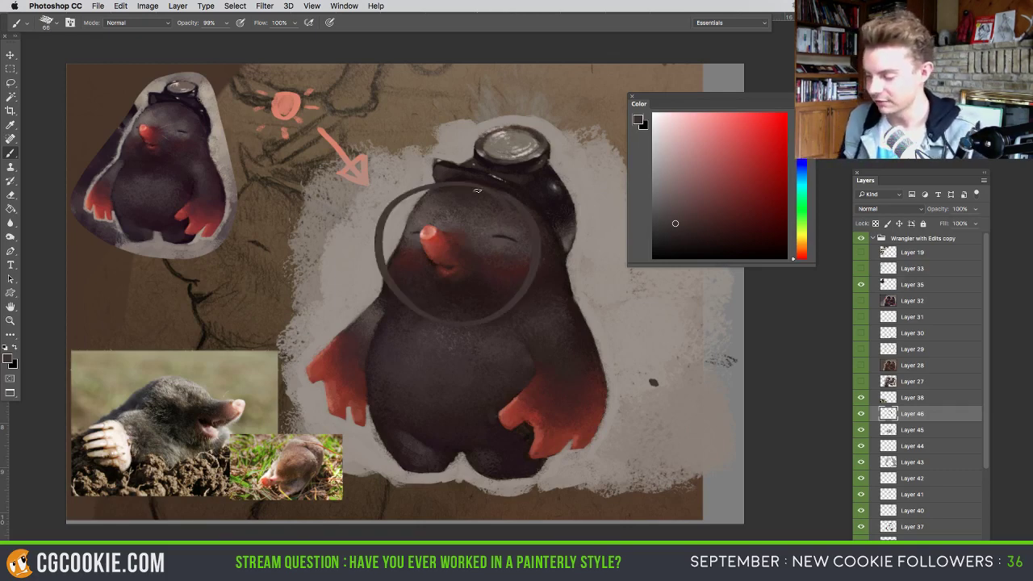
mouse_move(511, 316)
mouse_down()
mouse_move(342, 434)
mouse_move(542, 462)
mouse_up()
key(super+z)
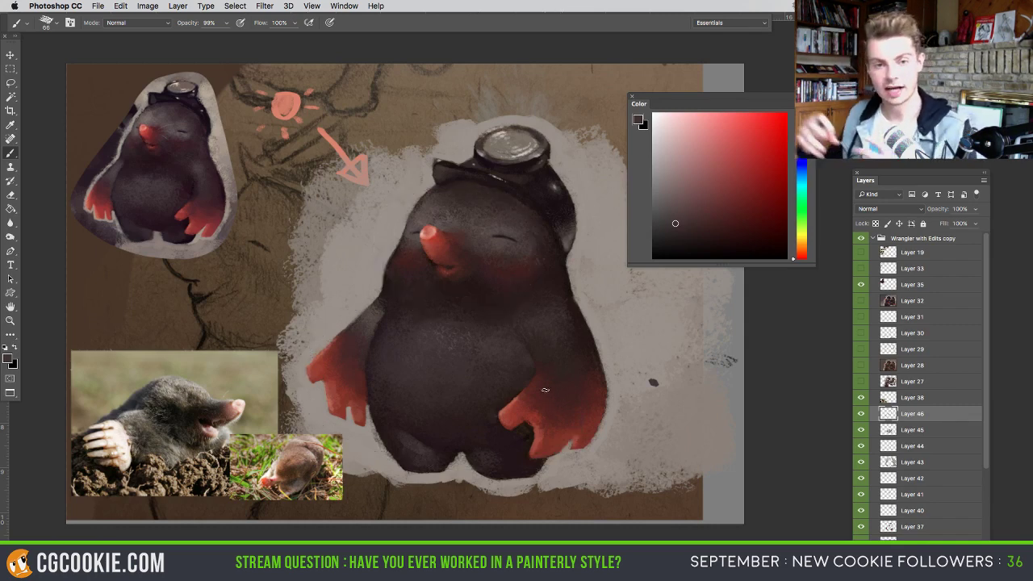
- Blend the shading at the base of the large hand's fingers with sampled dark reds and a size 157 brush
alt+click(536, 415)
drag(539, 421, 574, 418)
alt+click(569, 417)
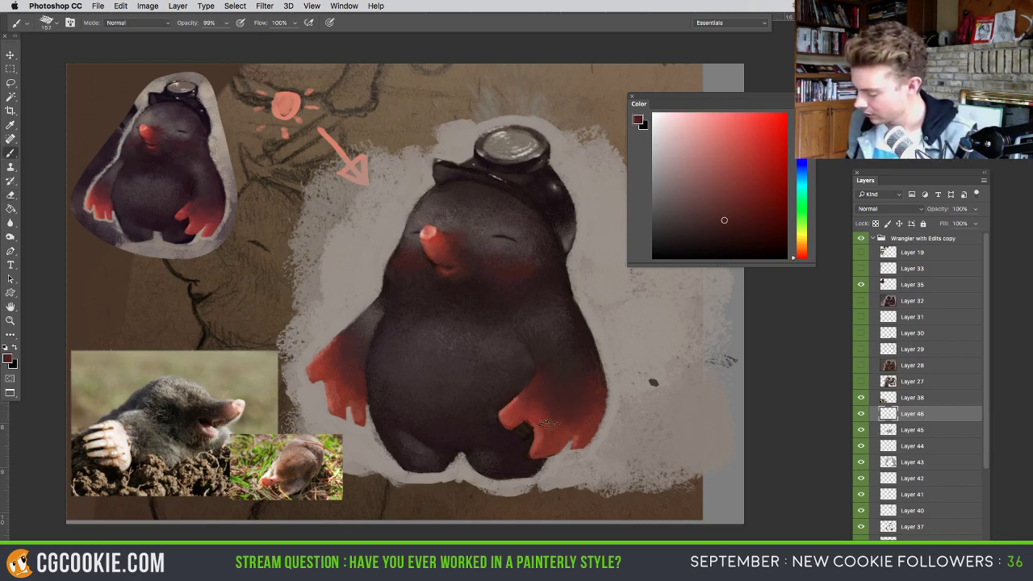
- Smooth the small arm's fade from dark fur to red with tones sampled along it, reducing the brush to 75
alt+click(345, 359)
alt+click(362, 331)
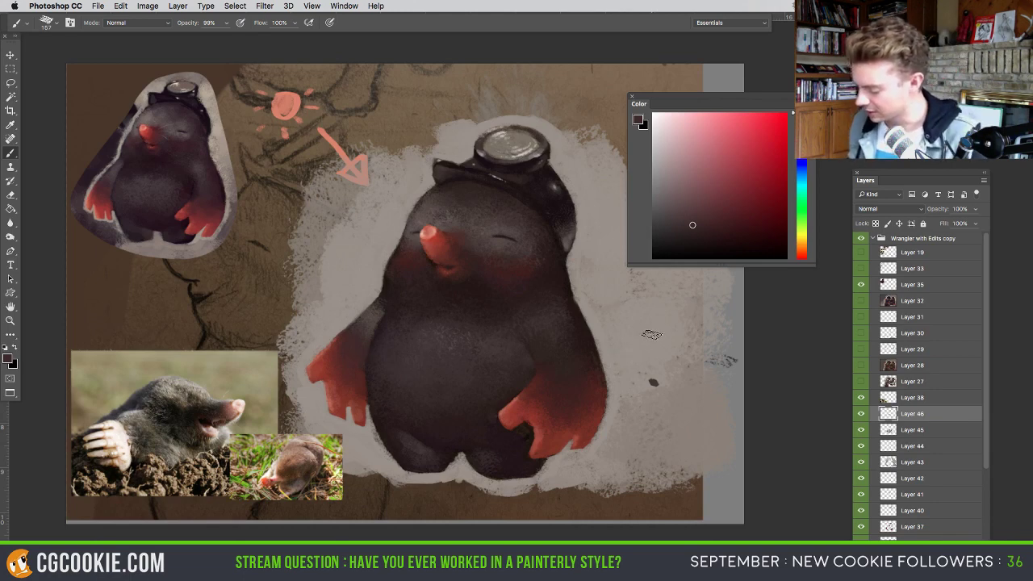
ctrl+alt+drag(390, 343, 367, 337)
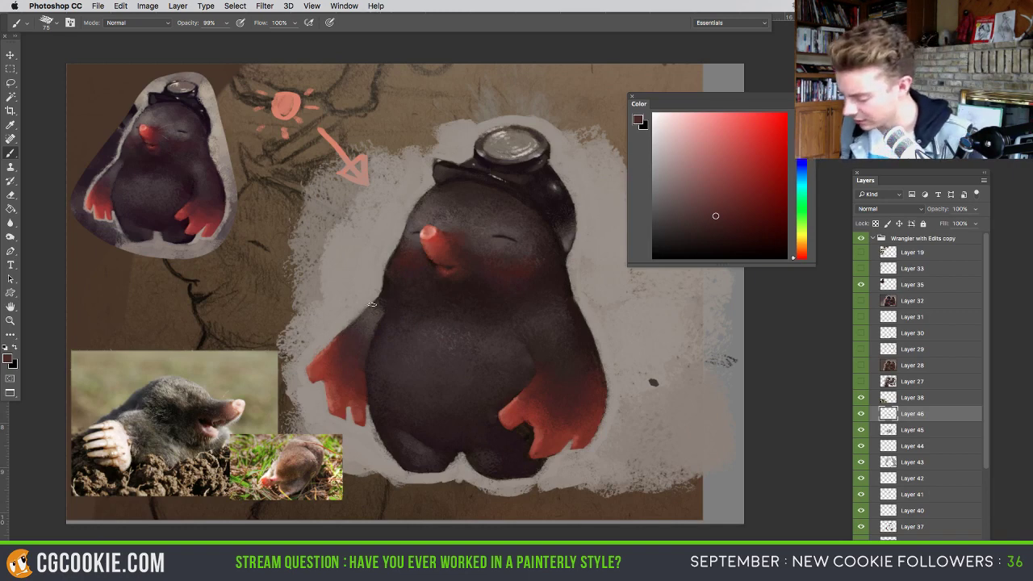
alt+click(337, 337)
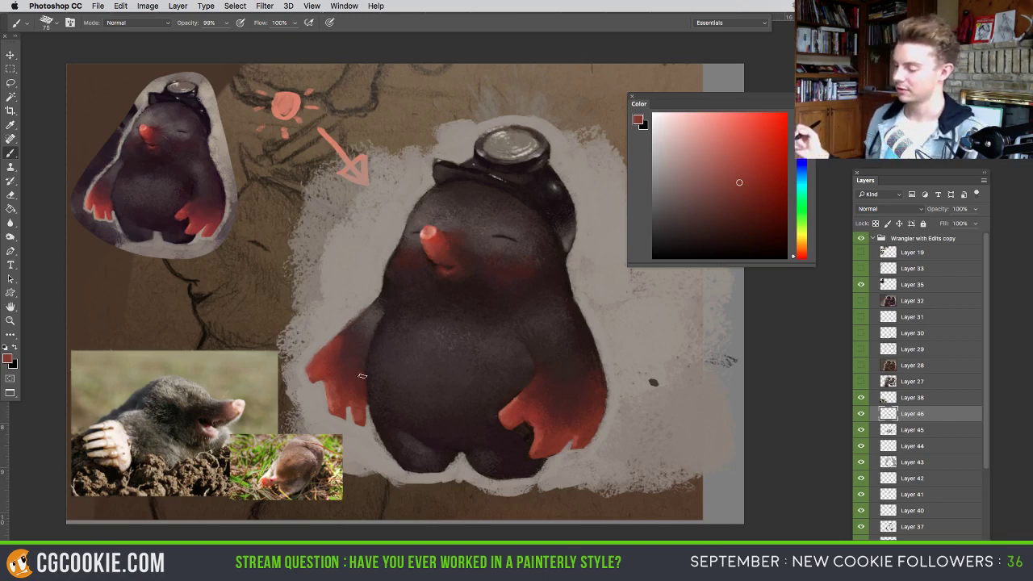
- Even out the red shading across the large hand with sampled reds, using brush sizes 125 and 299
alt+click(544, 427)
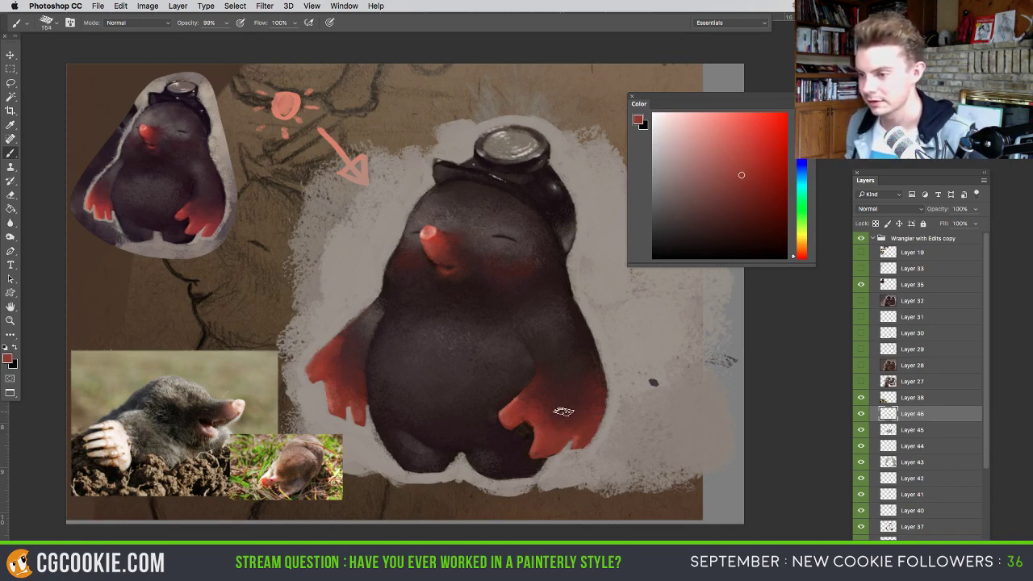
drag(572, 419, 553, 413)
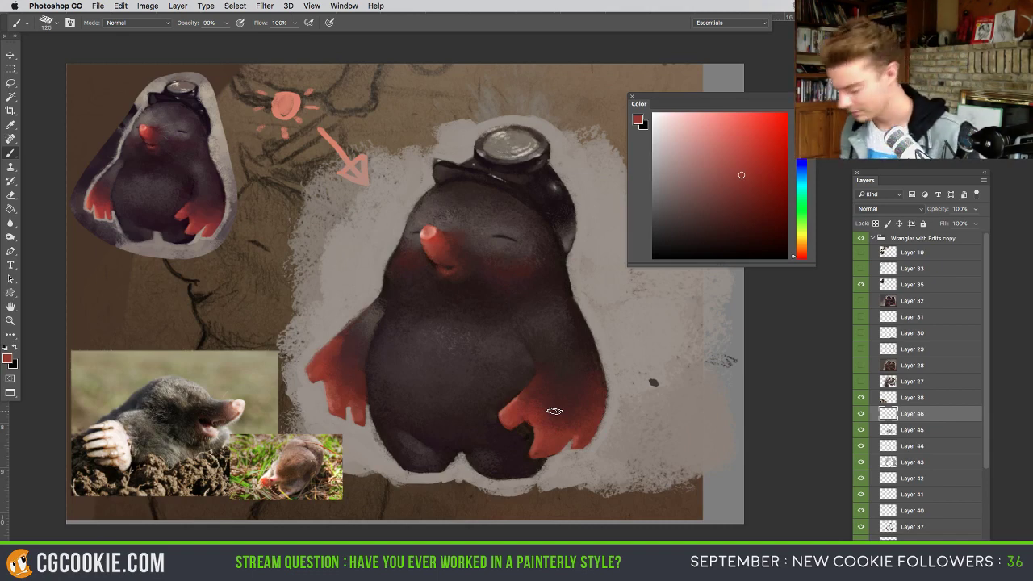
drag(556, 420, 580, 421)
alt+click(563, 414)
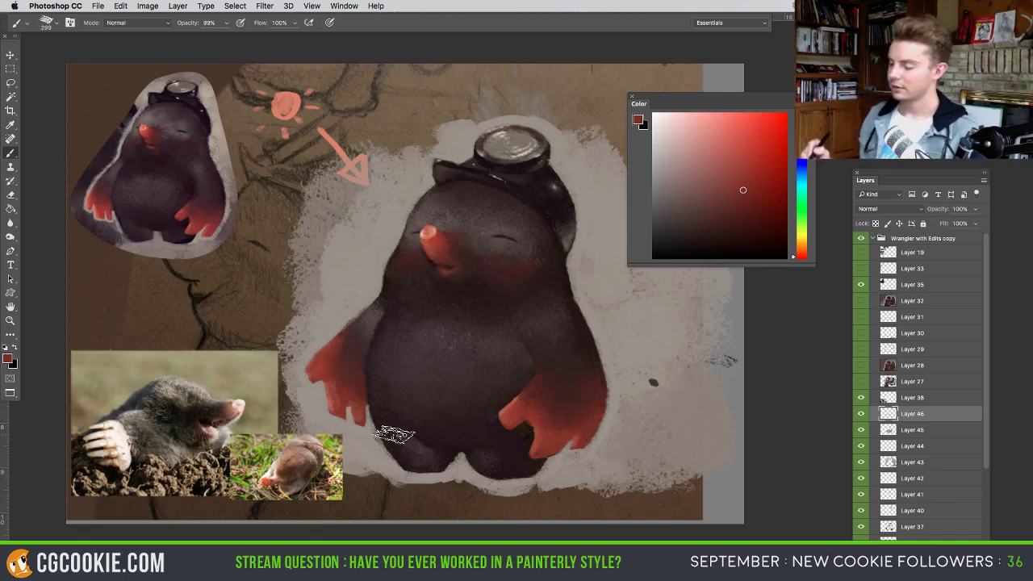
- Add a new layer and prepare a thin white brush of size 13 at 100% opacity
drag(550, 301, 525, 301)
key(alt+shift+super+n)
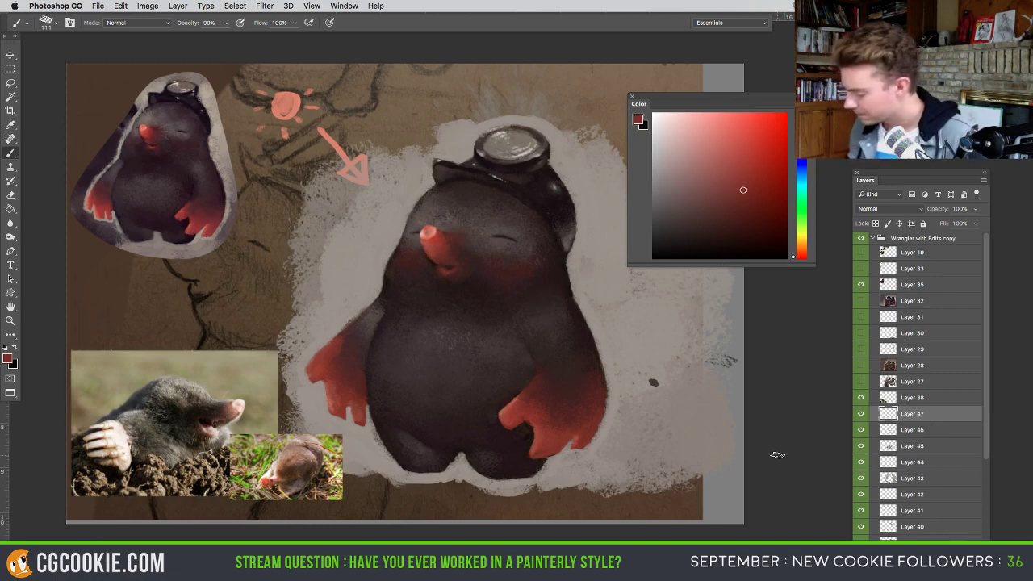
scroll(547, 347, up, 4)
drag(478, 331, 550, 468)
key(d)
key(x)
drag(493, 288, 466, 304)
key(0)
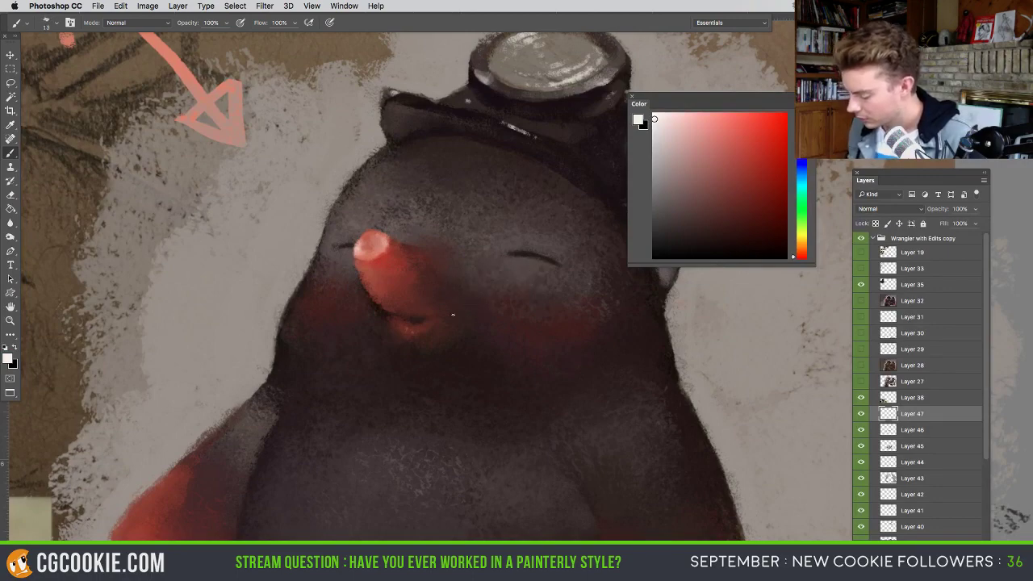
- Draw fine light grey whiskers on the cheek beside the nose with a size 11 brush
alt+super+click(447, 404)
mouse_move(466, 363)
mouse_down()
mouse_move(494, 374)
mouse_move(483, 349)
mouse_up()
click(659, 136)
drag(659, 135, 658, 152)
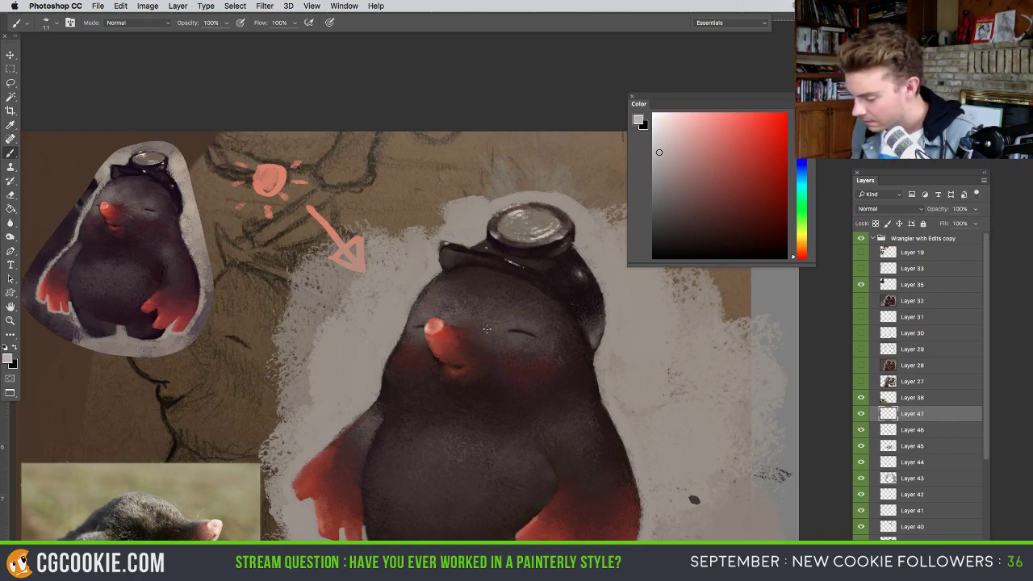
drag(482, 344, 512, 352)
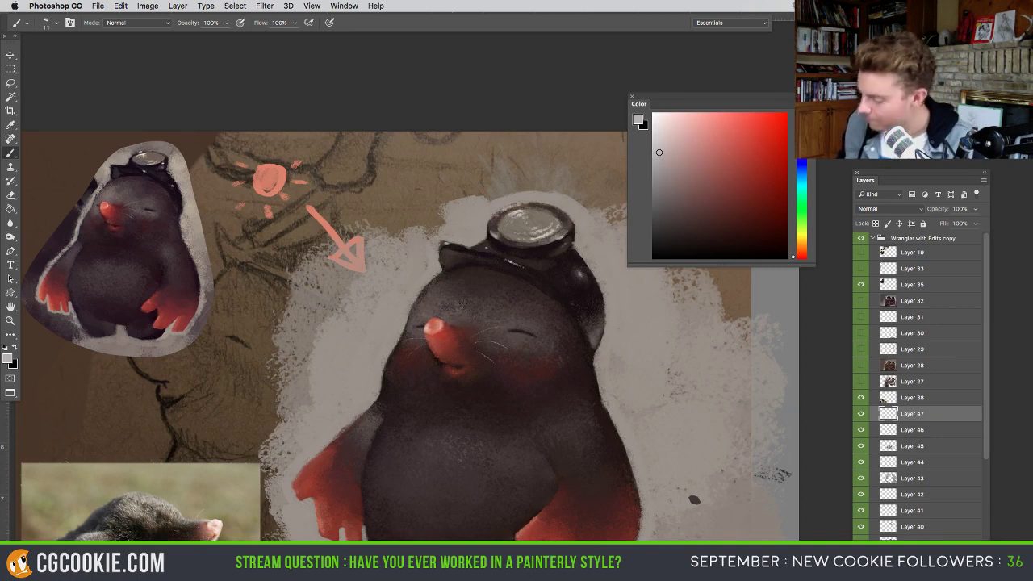
- Check what Layer 43 holds by switching its visibility off and on, and make it the active layer
scroll(643, 373, down, 3)
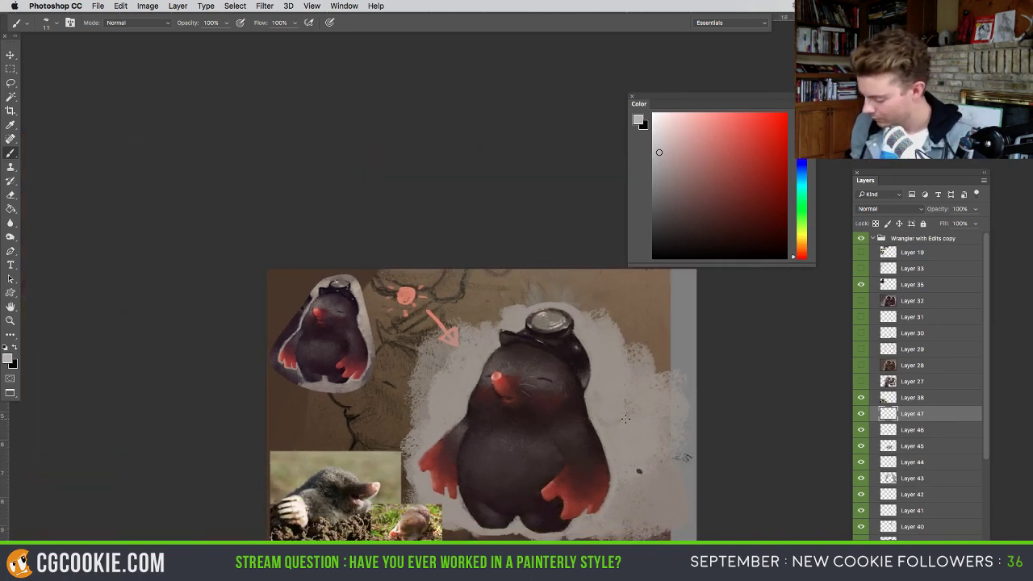
scroll(618, 439, up, 2)
drag(575, 453, 496, 401)
scroll(504, 373, up, 2)
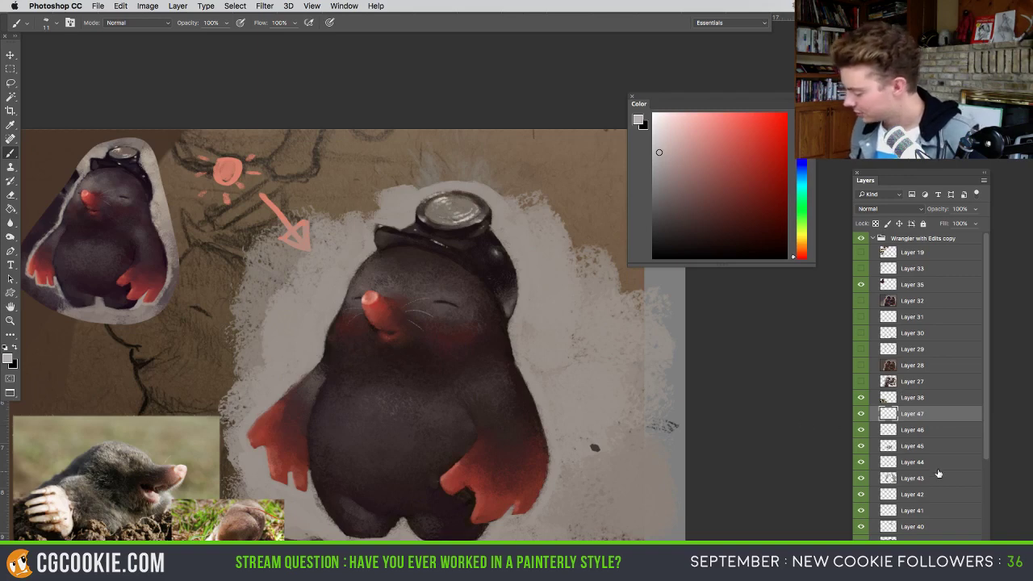
scroll(980, 400, down, 2)
click(862, 441)
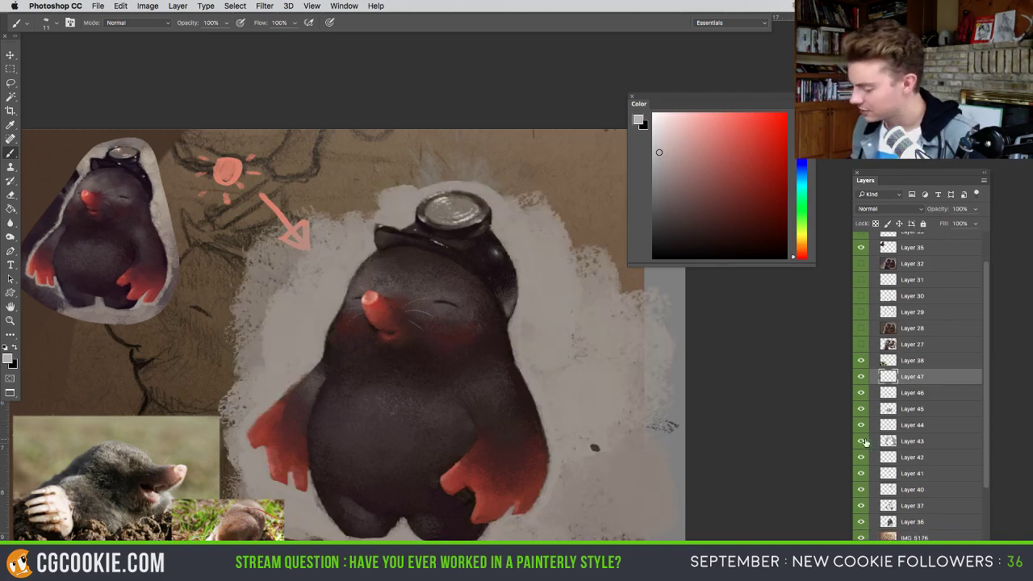
click(861, 441)
click(879, 441)
- Cover the background around the mole with textured strokes of sampled warm grey at brush size 412, and hide Layer 38
alt+click(532, 225)
key(.)
mouse_move(542, 218)
mouse_down()
mouse_move(513, 179)
mouse_move(472, 163)
mouse_move(459, 170)
mouse_up()
alt+click(530, 230)
mouse_move(523, 211)
mouse_down()
mouse_move(550, 217)
mouse_move(580, 143)
mouse_move(605, 194)
mouse_move(543, 125)
mouse_move(330, 202)
mouse_move(295, 242)
mouse_move(266, 322)
mouse_move(241, 97)
mouse_move(222, 395)
mouse_move(208, 429)
mouse_move(220, 528)
mouse_move(318, 538)
mouse_up()
click(861, 360)
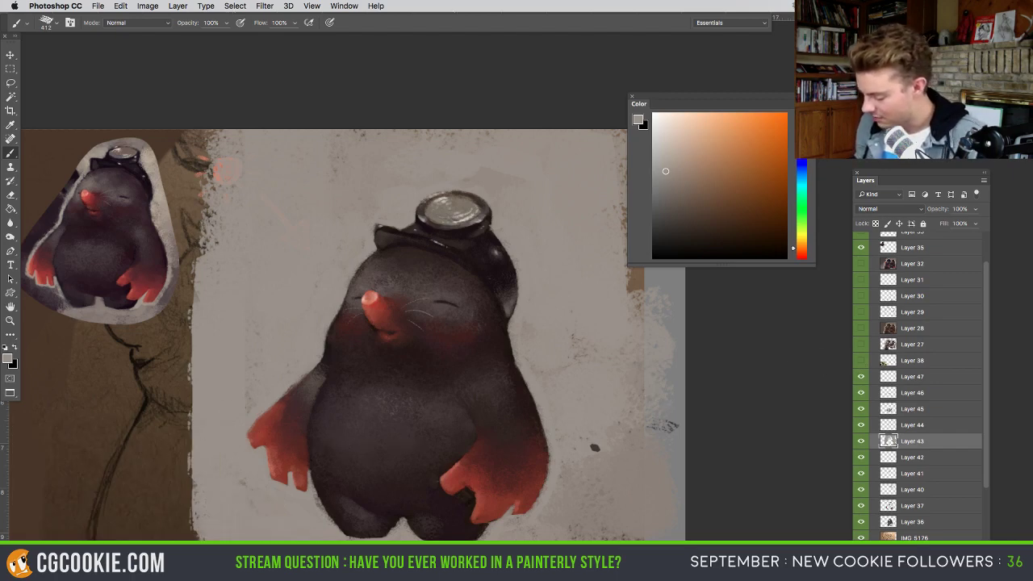
key(super+z)
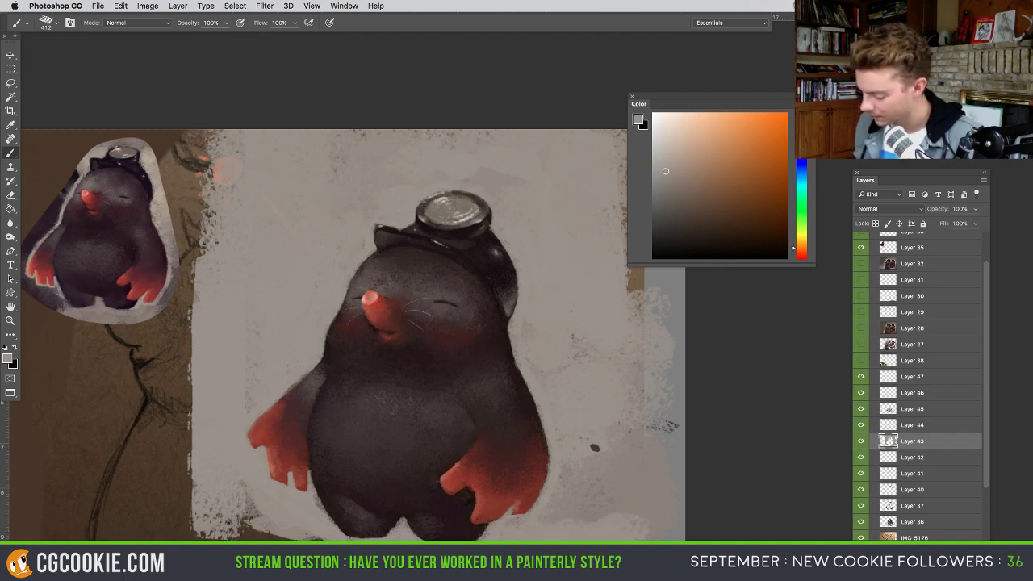
mouse_move(318, 538)
mouse_down()
mouse_move(281, 536)
mouse_move(206, 504)
mouse_up()
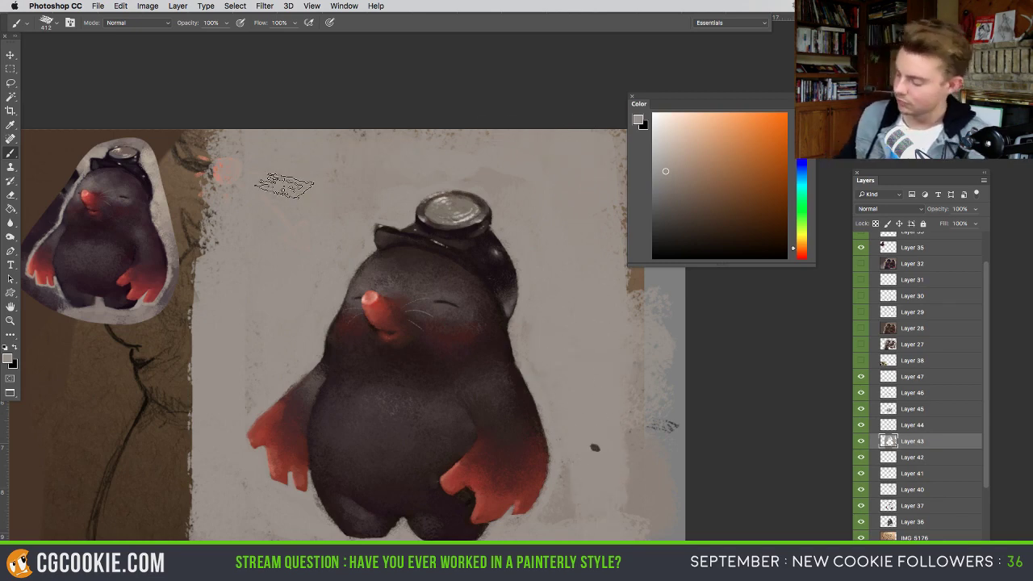
- Add a new layer above Layer 43 and paint a pale cyan rim light down the large arm's outer edge with a size 185 brush
drag(580, 404, 561, 406)
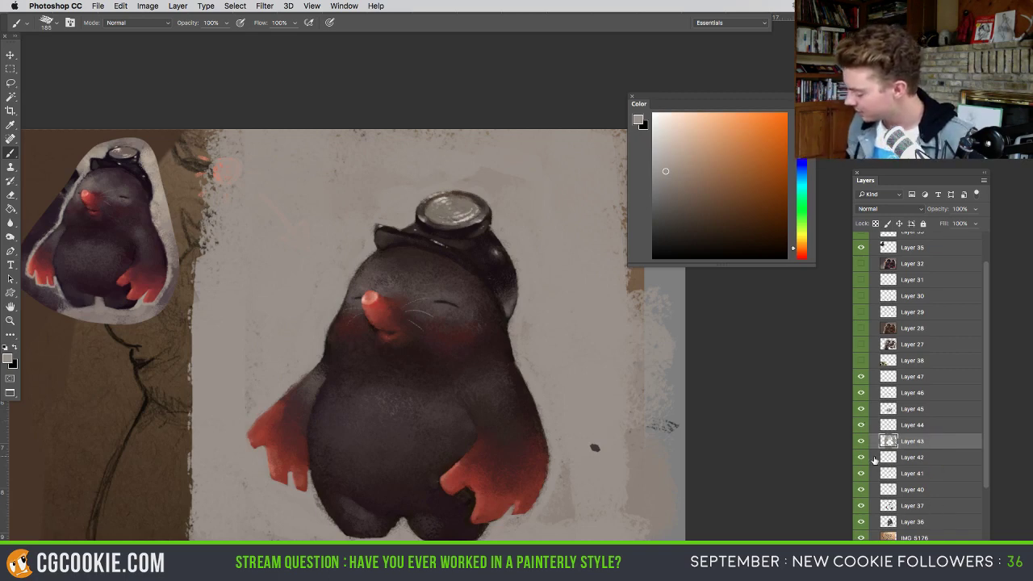
key(super+alt+shift+n)
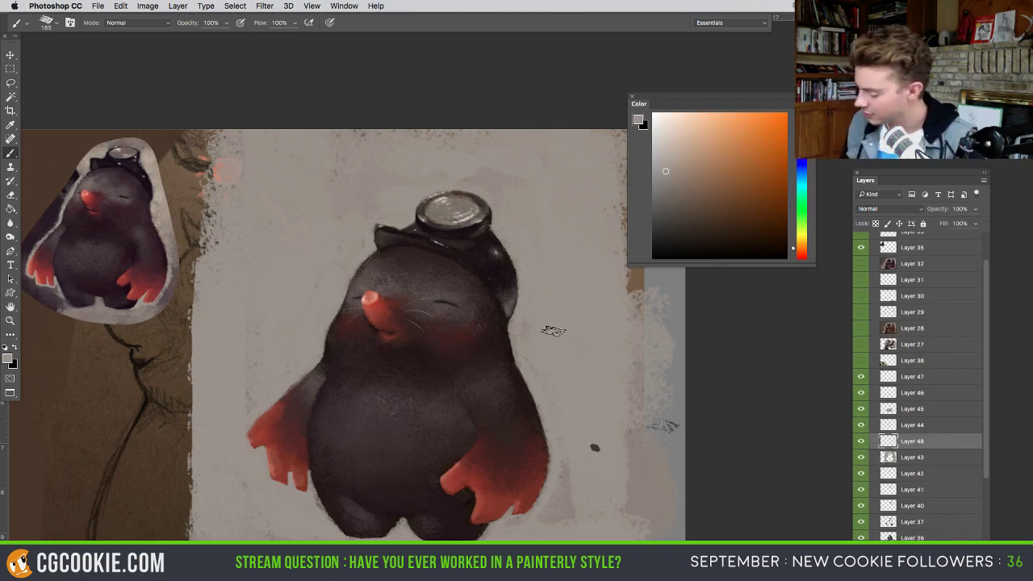
drag(802, 193, 802, 184)
click(672, 146)
mouse_move(525, 333)
mouse_down()
mouse_move(504, 325)
mouse_move(509, 352)
mouse_move(503, 319)
mouse_move(545, 456)
mouse_up()
drag(539, 421, 545, 461)
mouse_move(503, 316)
mouse_down()
mouse_move(507, 351)
mouse_move(498, 319)
mouse_move(488, 342)
mouse_move(495, 330)
mouse_up()
- Trim the arm's rim light with the eraser and continue it up the hat's back edge with a size 27 brush
key(e)
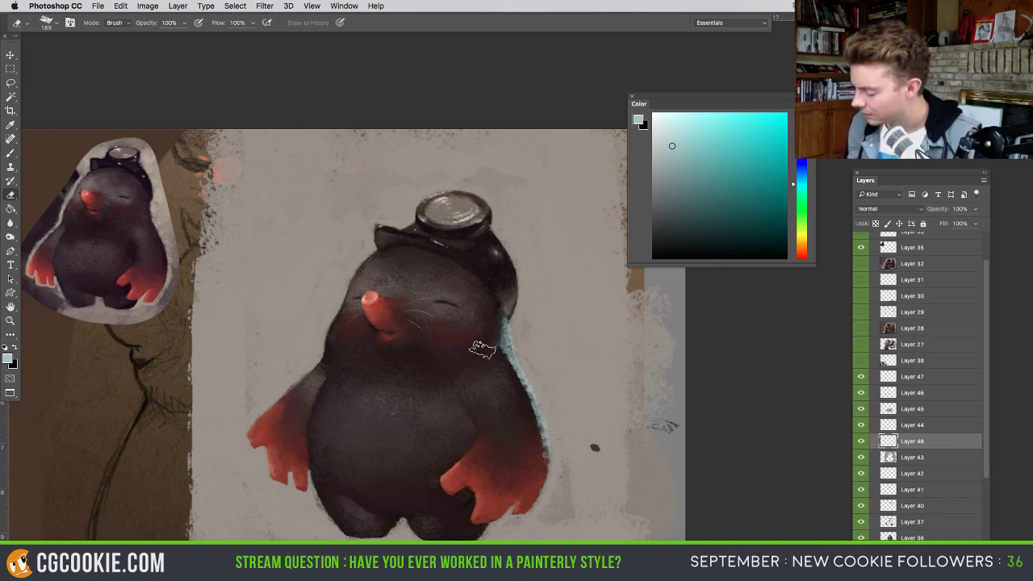
key(b)
mouse_move(513, 313)
mouse_down()
mouse_move(509, 250)
mouse_move(516, 271)
mouse_move(491, 214)
mouse_up()
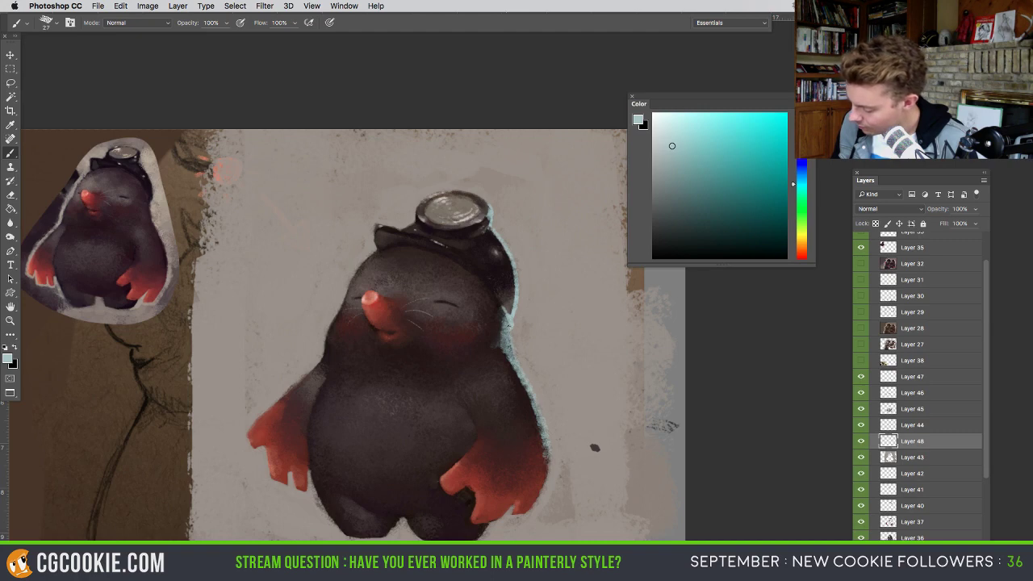
key(e)
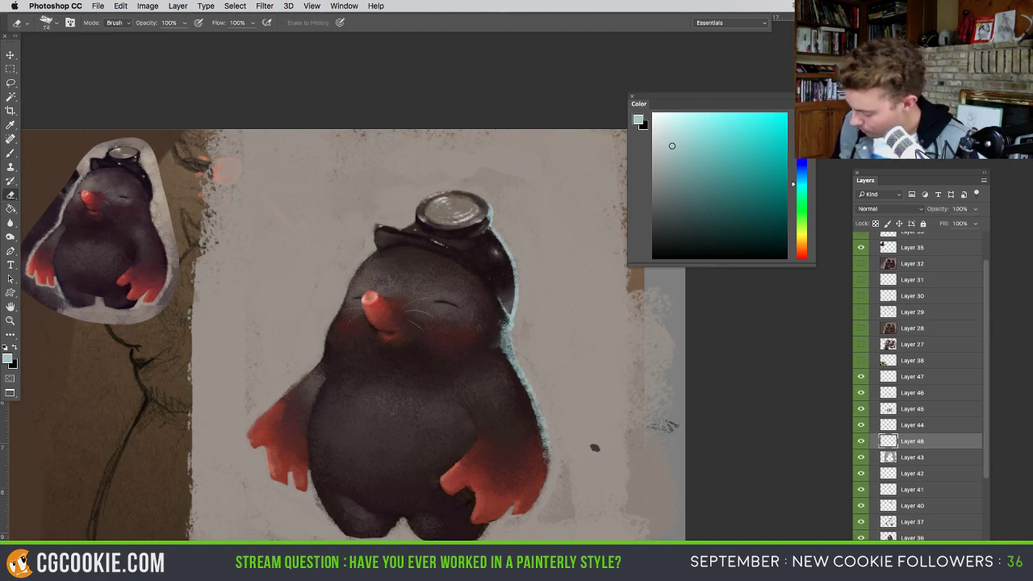
key(b)
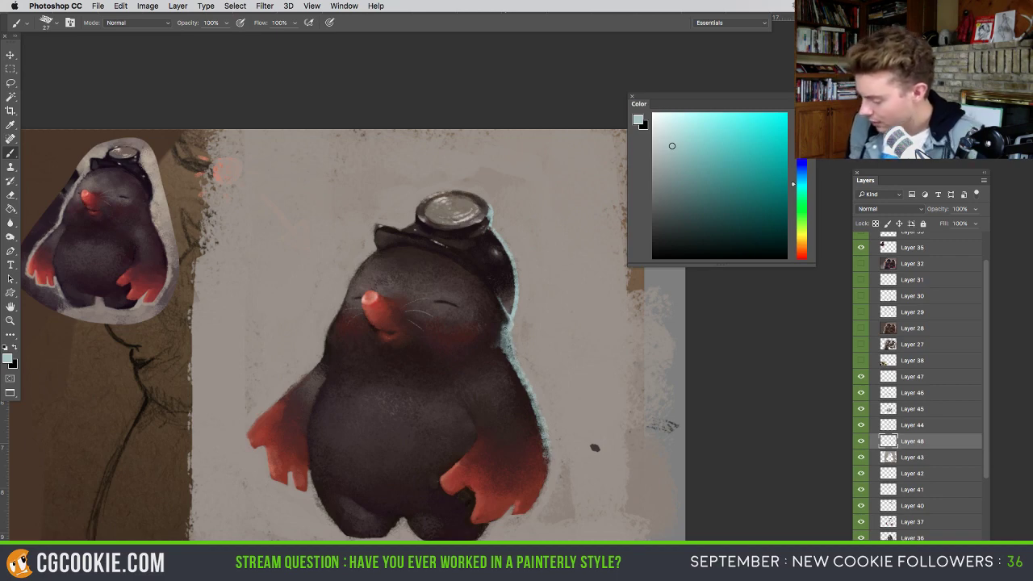
key(e)
drag(500, 331, 552, 303)
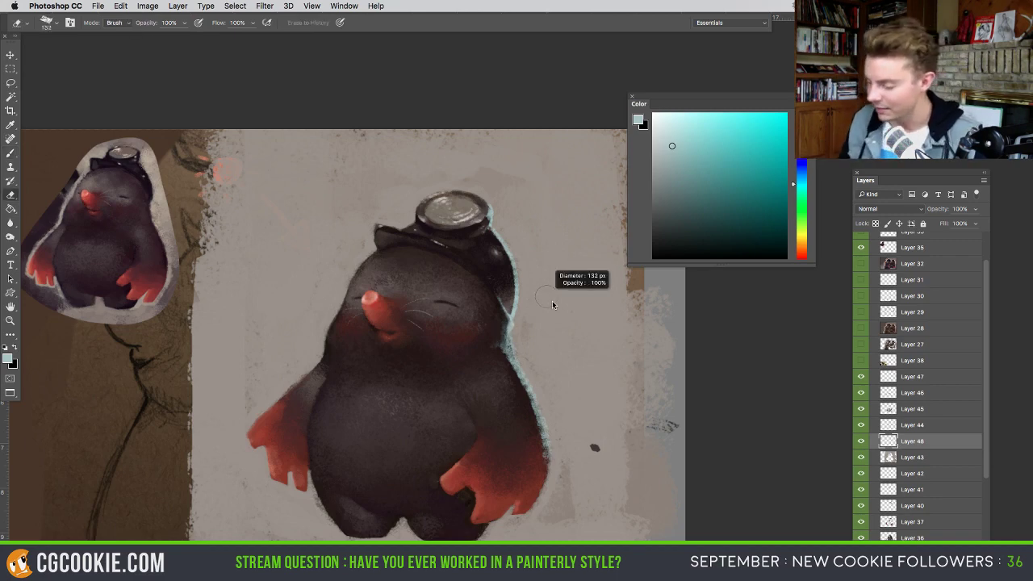
key(b)
drag(555, 234, 589, 234)
drag(557, 192, 578, 492)
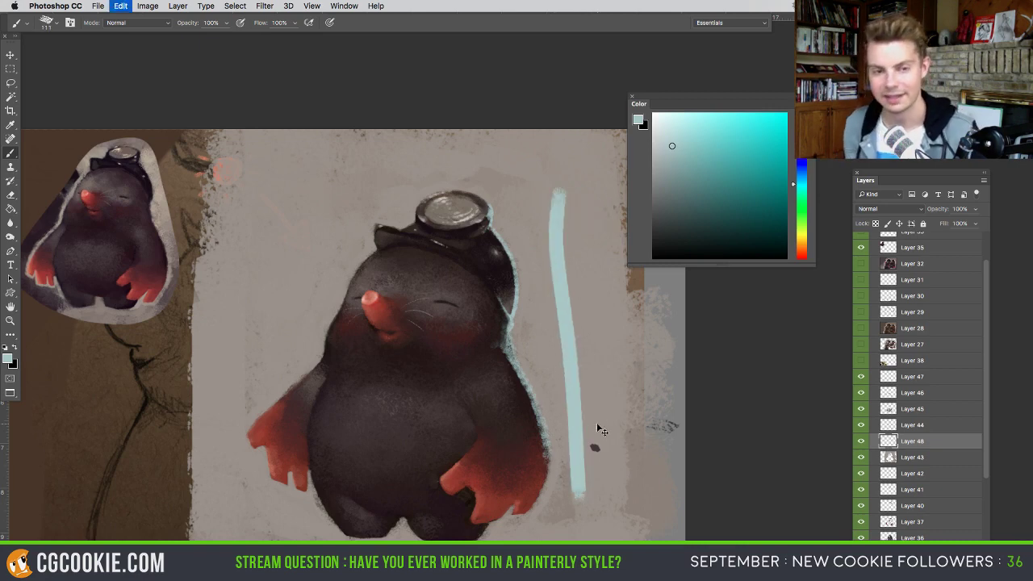
key(ctrl+z)
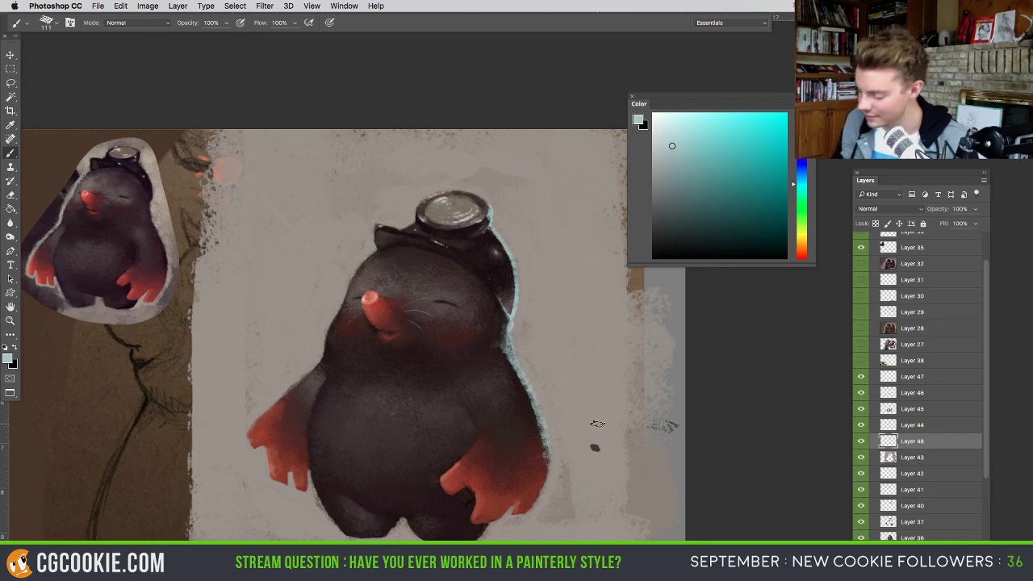
- Extend the cyan rim light around the hat lamp's edge with a size 35 brush, thinning it with the eraser at sizes 47 and 100
drag(516, 322, 457, 323)
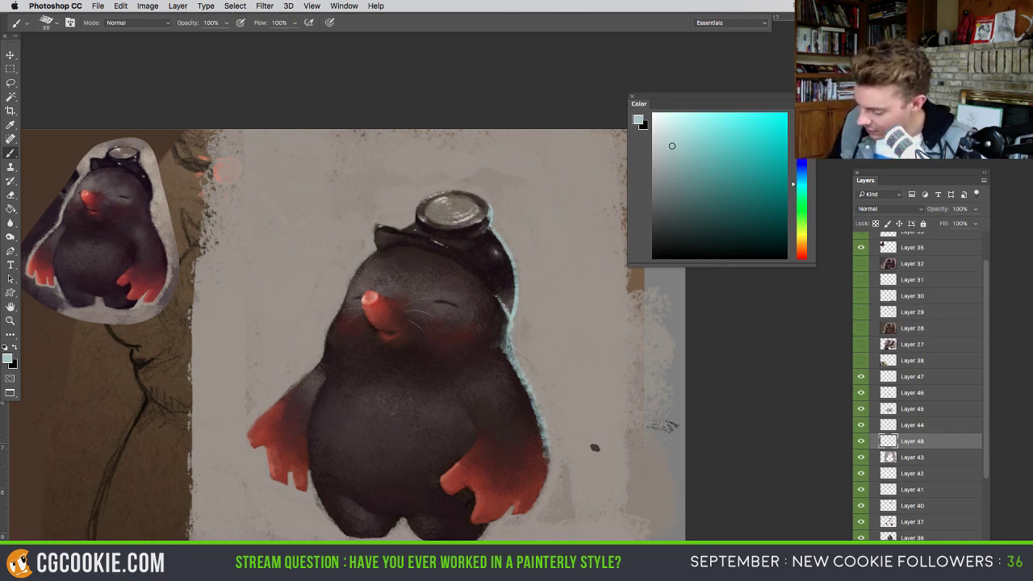
key(e)
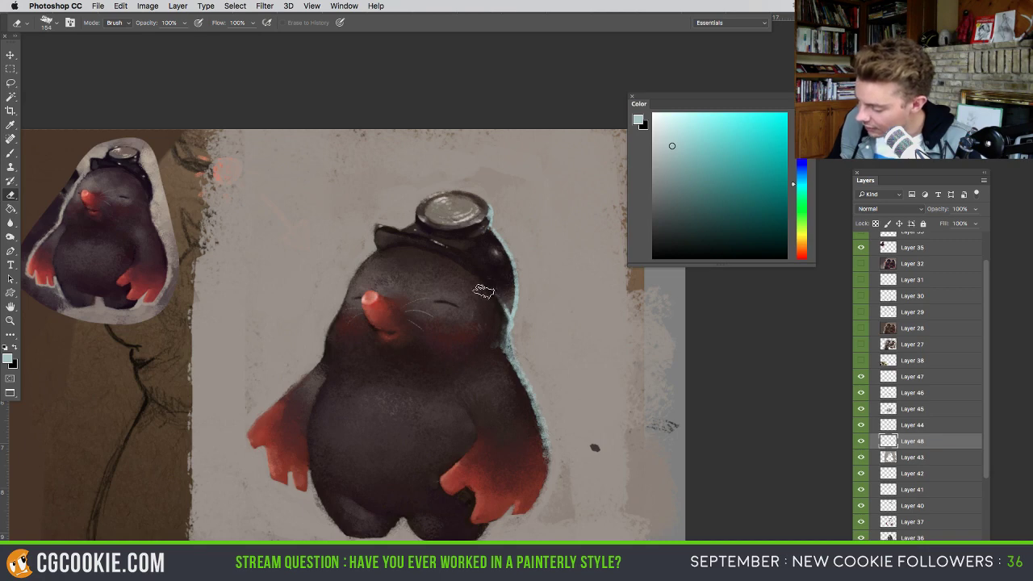
key(b)
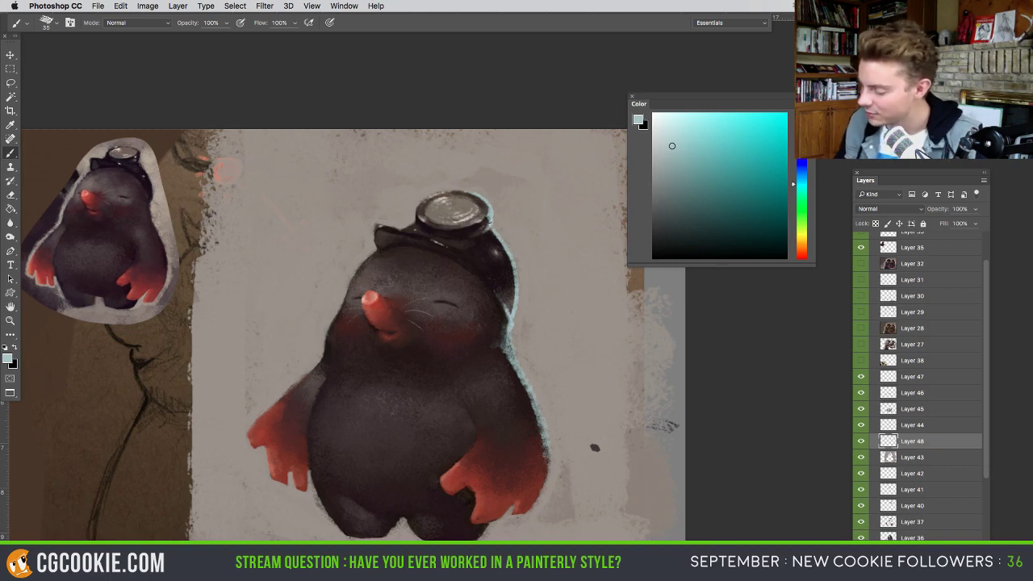
key(e)
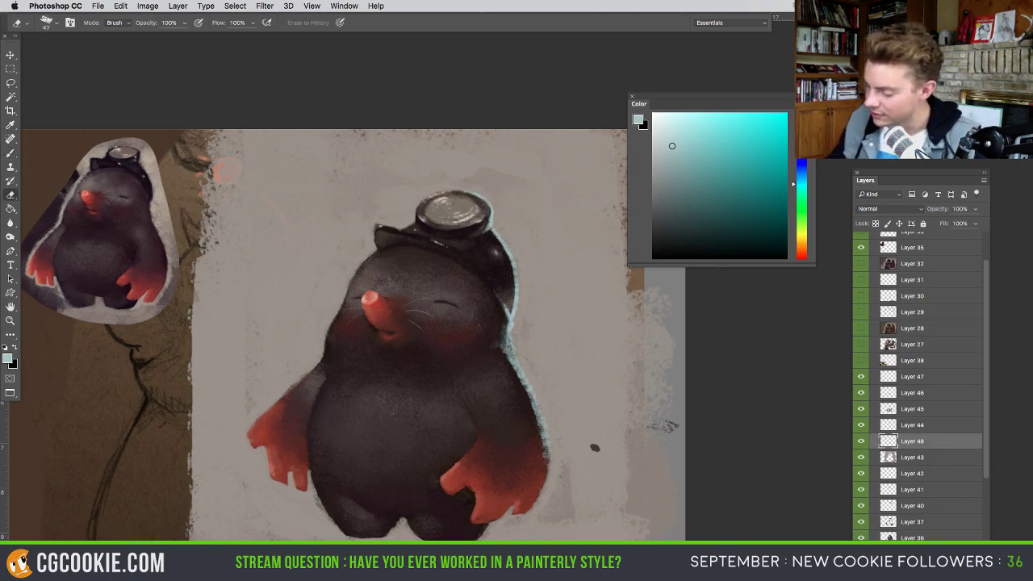
key(b)
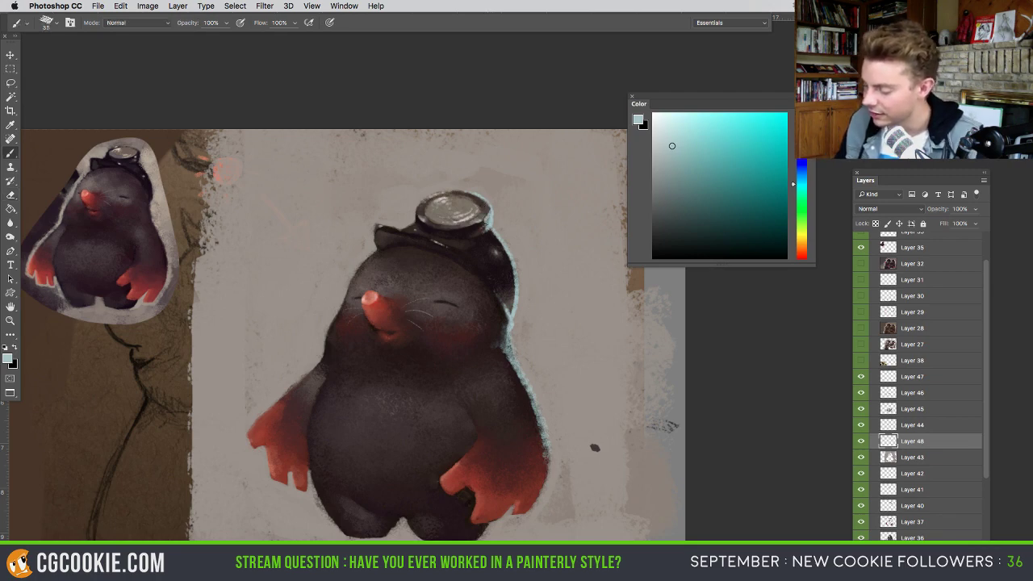
key(e)
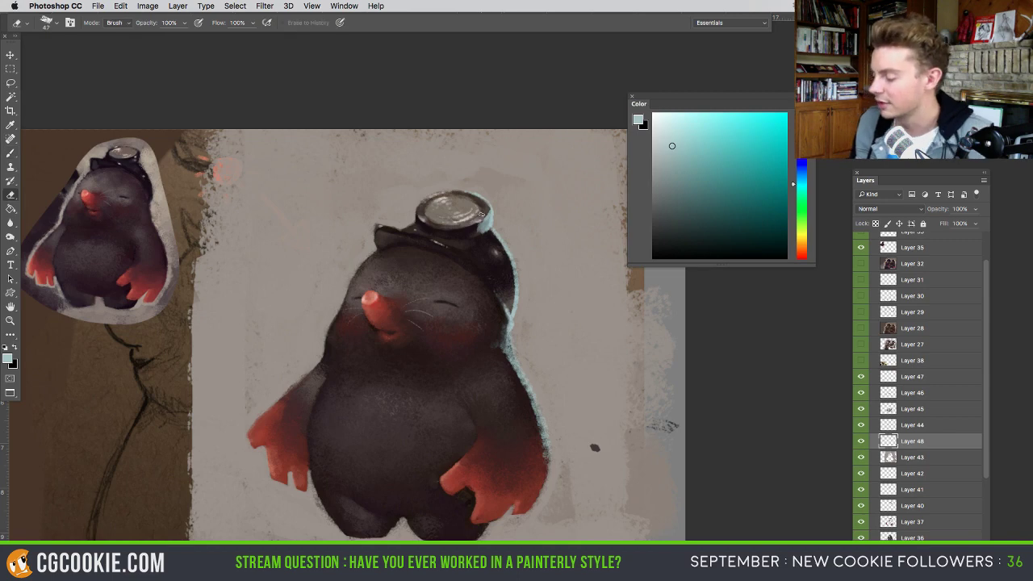
drag(480, 226, 501, 226)
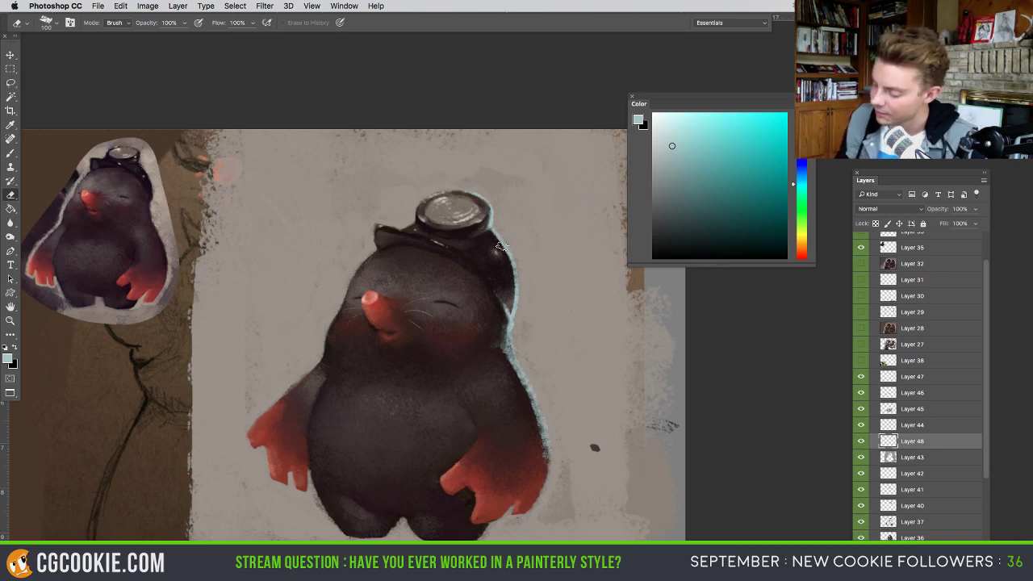
- Refine the rim light along the hat's back and the neck, alternating the size 35 brush with the size 100 eraser
key(b)
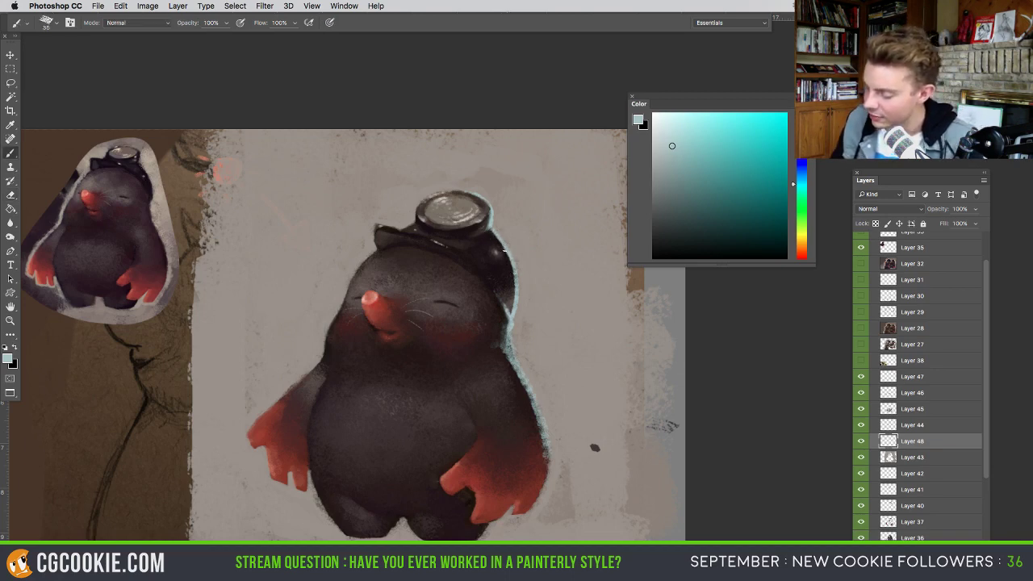
key(e)
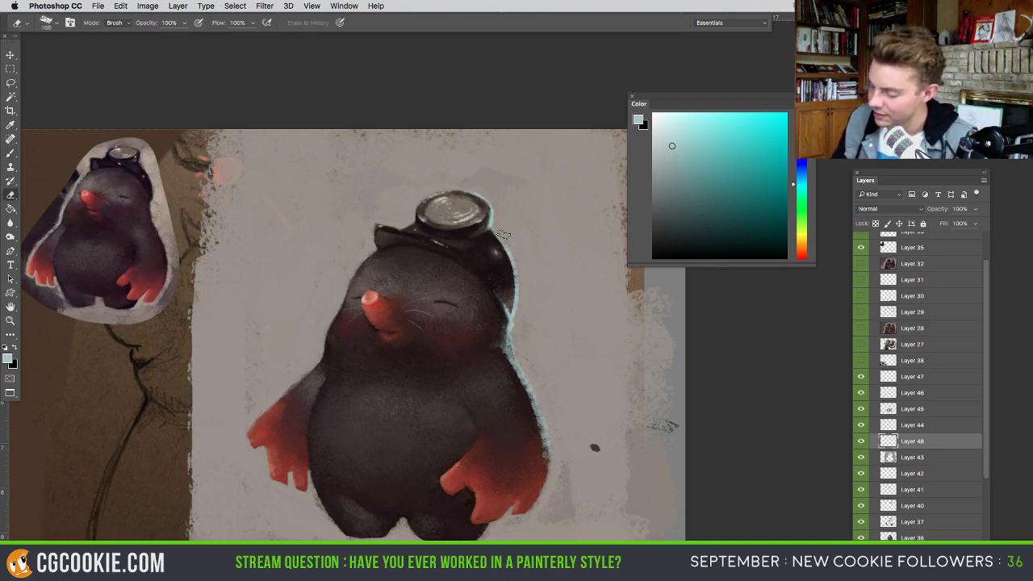
key(b)
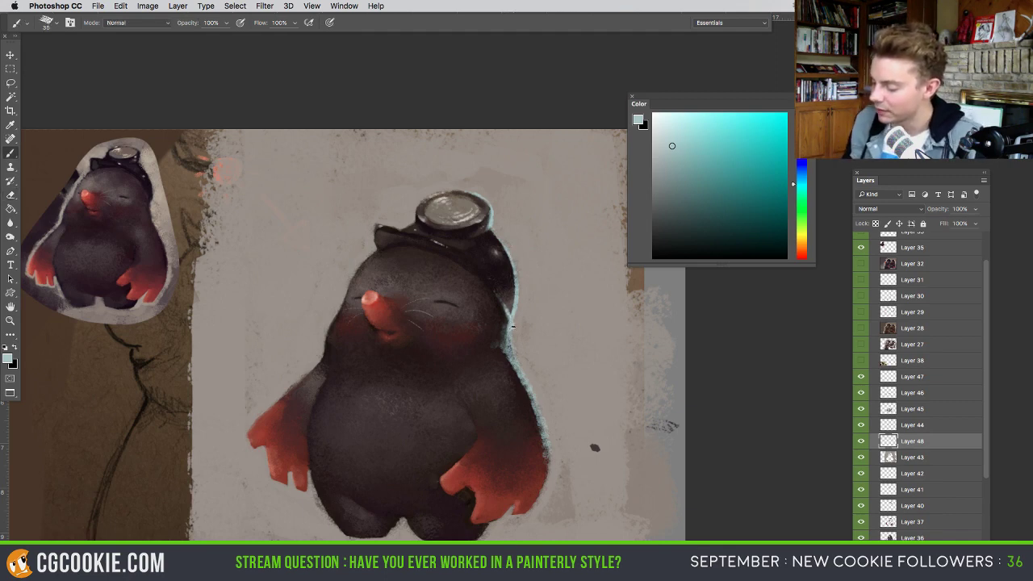
drag(508, 341, 508, 334)
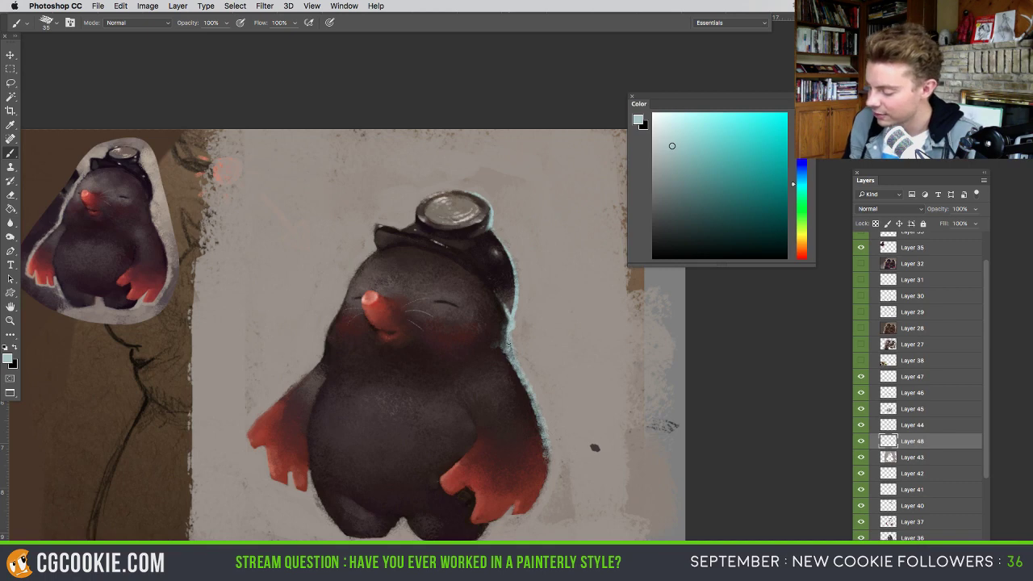
key(e)
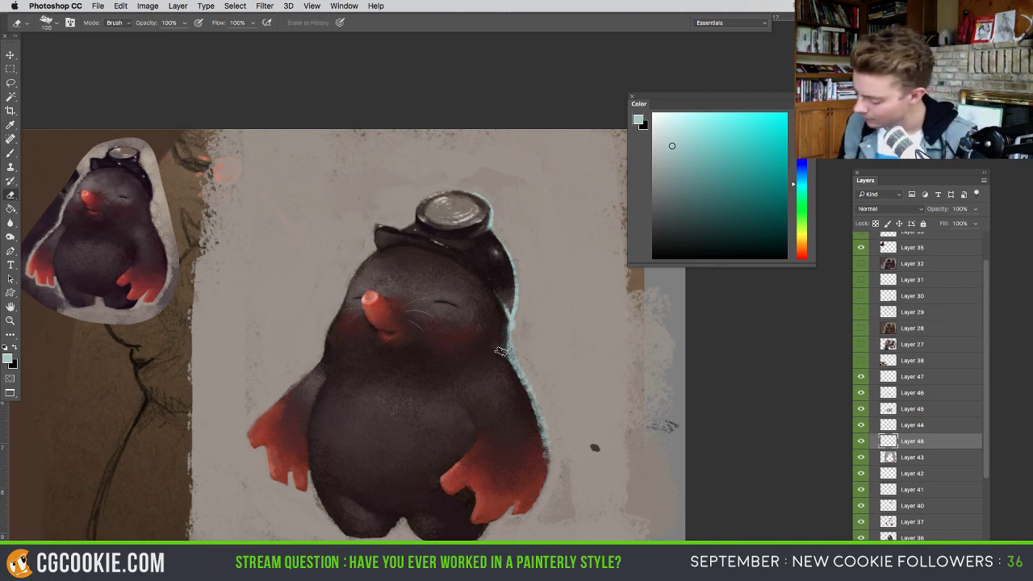
- Undo the last change at the neck and repaint the rim light over the shoulder with cyan sampled from it
key(b)
key(super+z)
key(d)
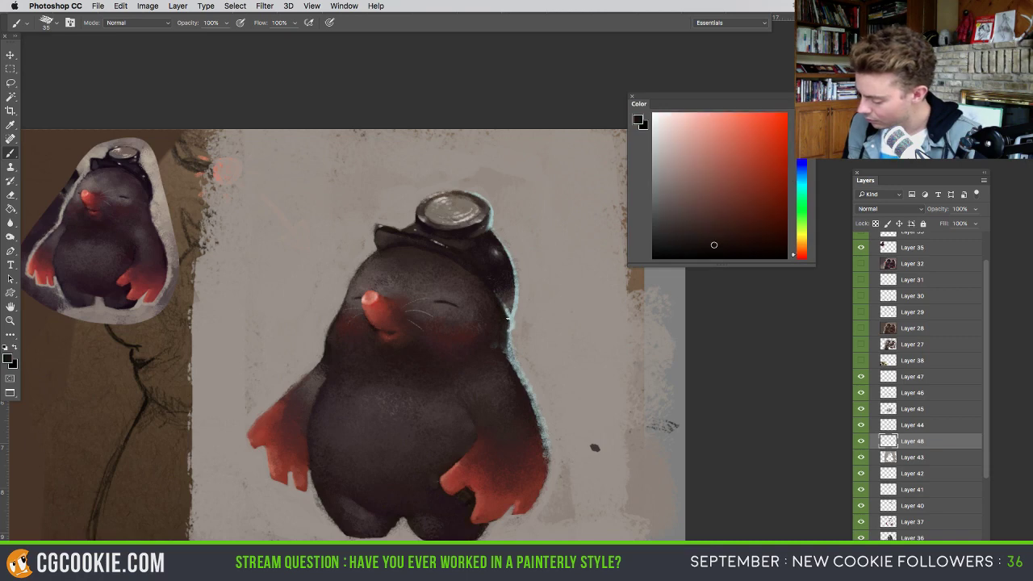
alt+click(509, 313)
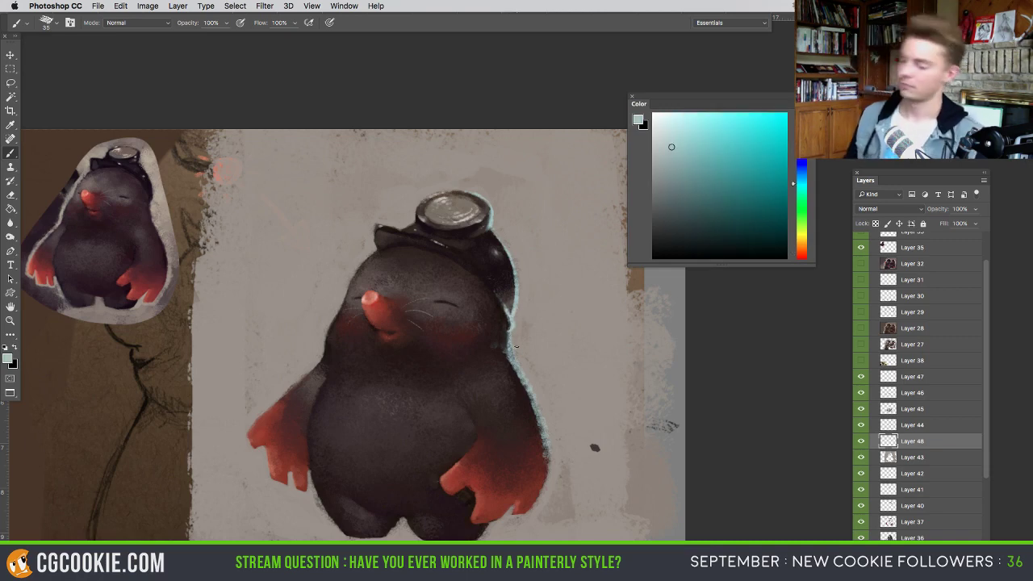
drag(510, 351, 524, 378)
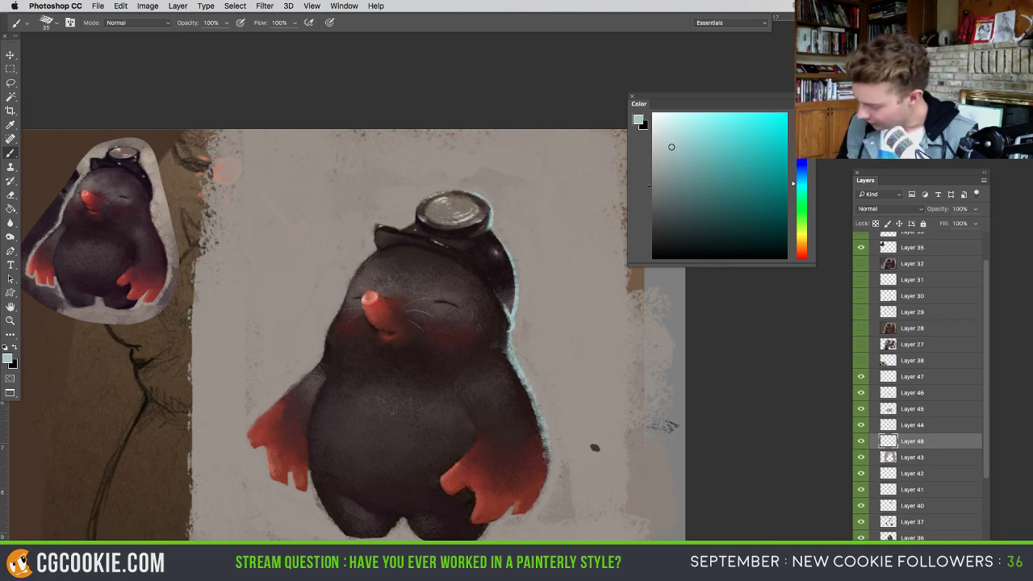
- Pick a lighter pale cyan and paint the rim light from the shoulder down the arm and around the large hand's fingers
key(d)
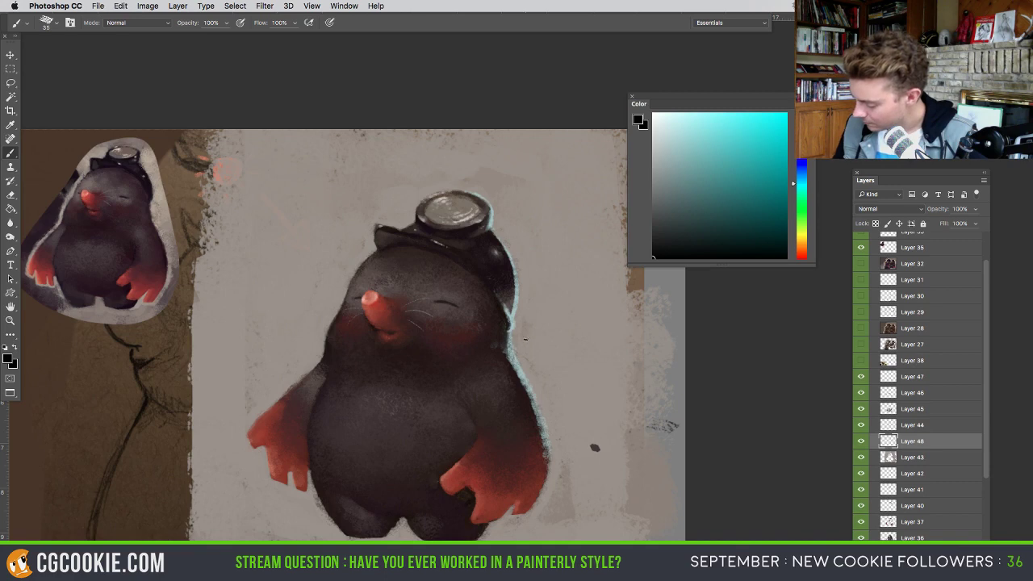
click(671, 154)
click(675, 131)
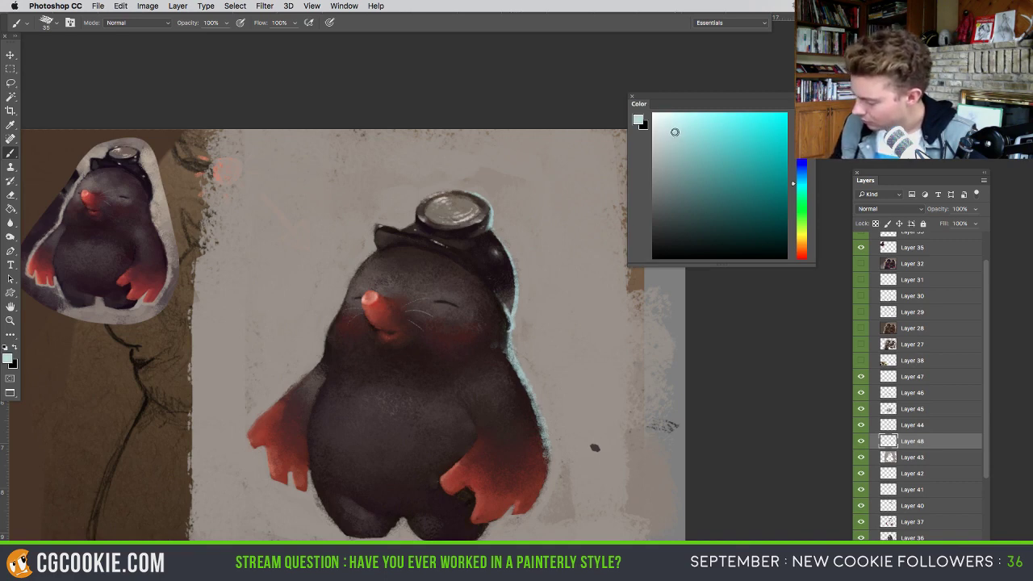
drag(510, 356, 525, 384)
mouse_move(544, 431)
mouse_down()
mouse_move(546, 479)
mouse_move(547, 456)
mouse_move(520, 512)
mouse_up()
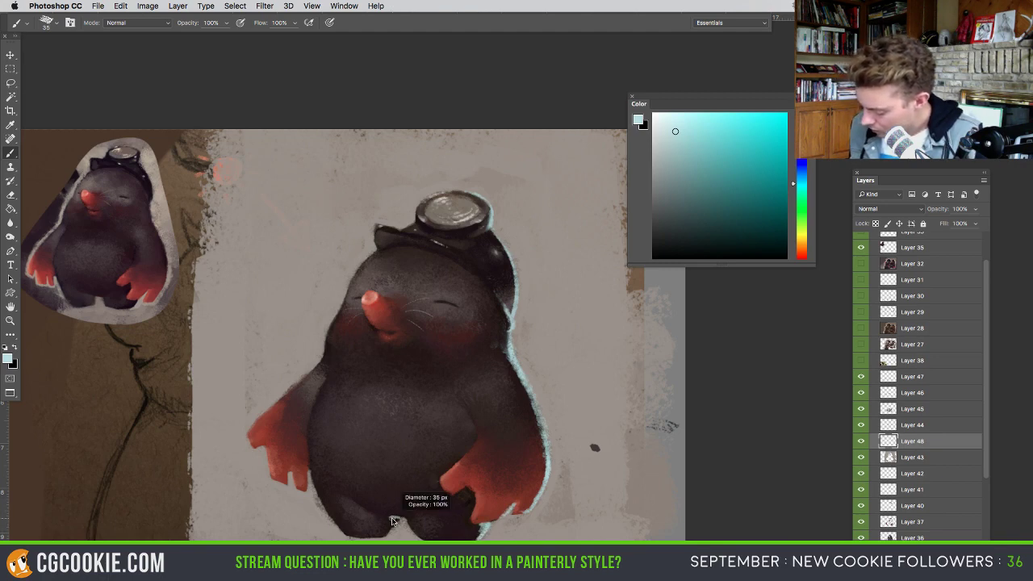
- Paint cyan rim light along the inner edges of the feet, adding teal sampled from the foot and softening with the size 100 eraser
mouse_move(392, 522)
mouse_down()
mouse_move(404, 522)
mouse_move(370, 506)
mouse_move(395, 522)
mouse_up()
key(shift+b)
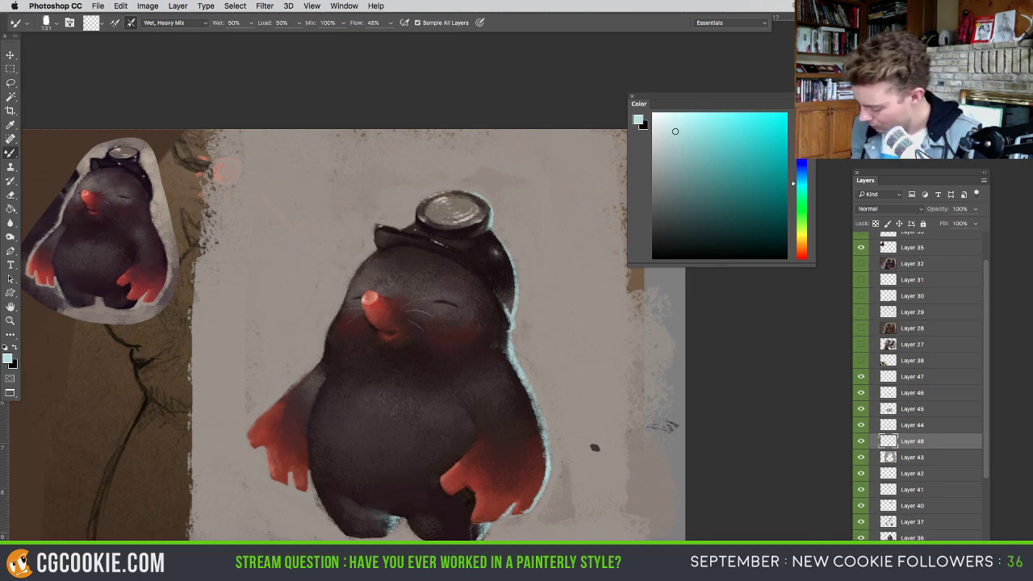
key(shift+b)
alt+click(483, 526)
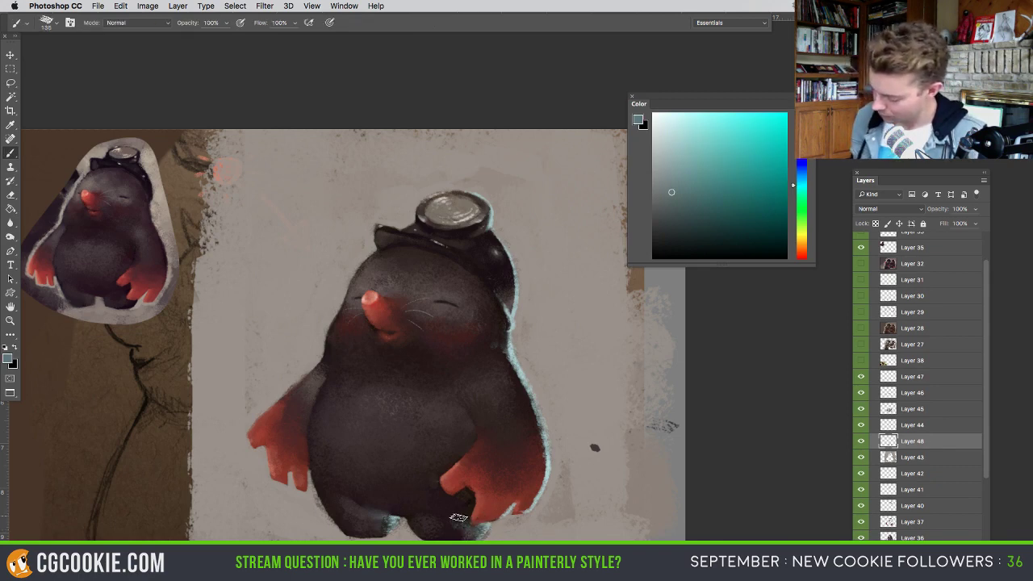
key(e)
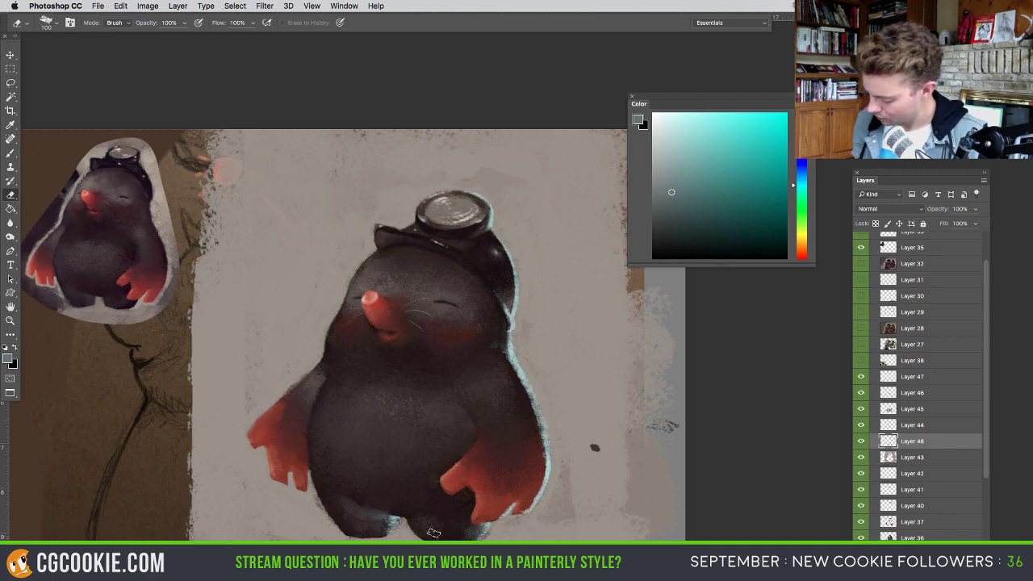
key(b)
drag(395, 526, 372, 526)
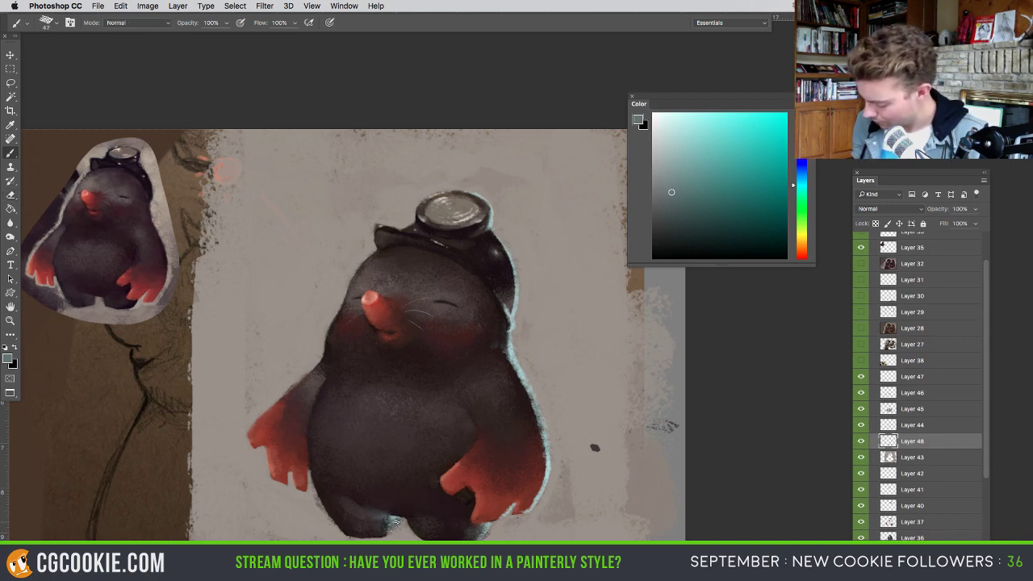
- Brighten the foot's inner edge with pale cyan, blend it inward with sampled teals, and trim it with the size 100 eraser
click(682, 131)
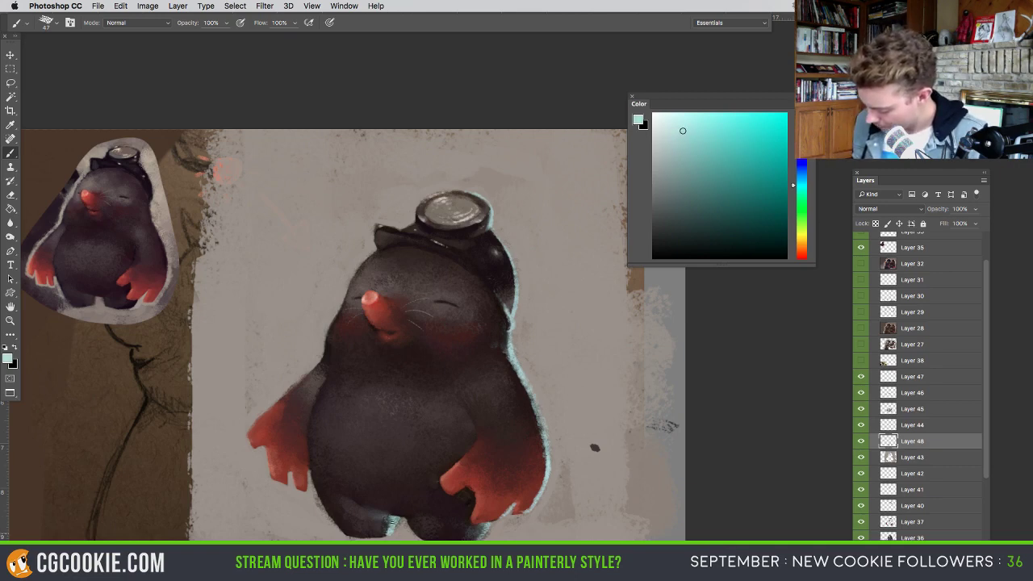
key(e)
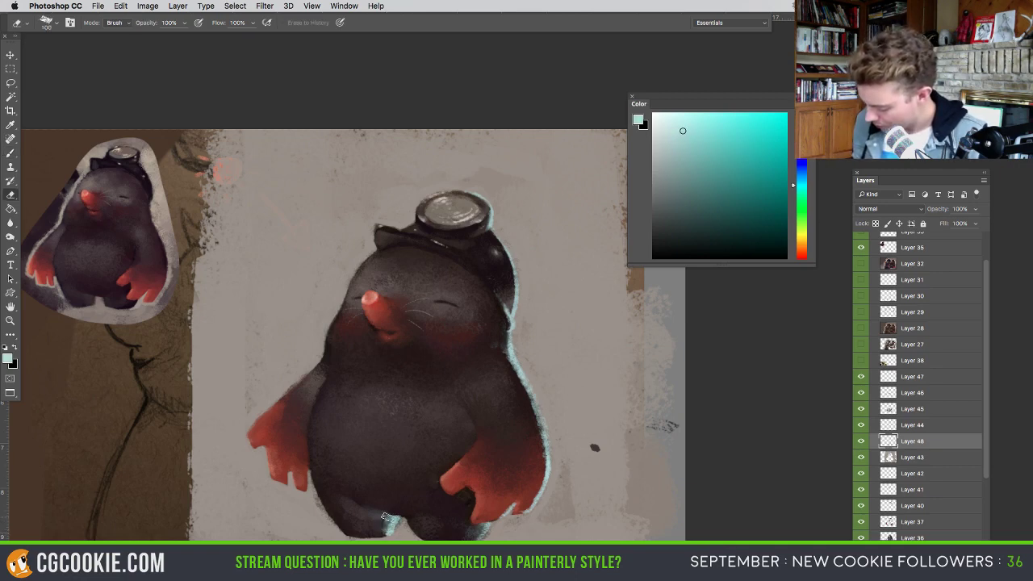
key(b)
alt+click(397, 516)
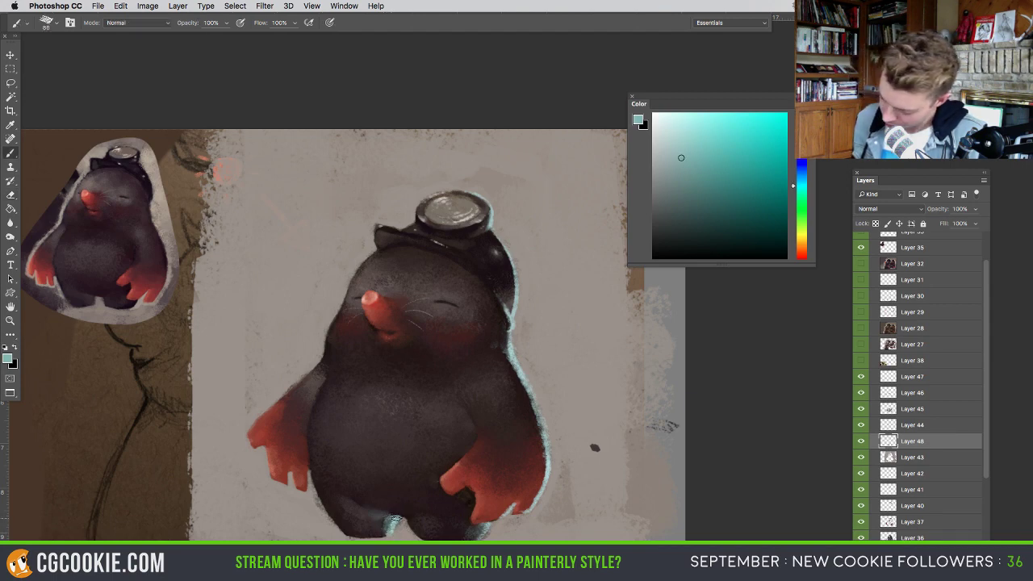
drag(404, 498, 420, 468)
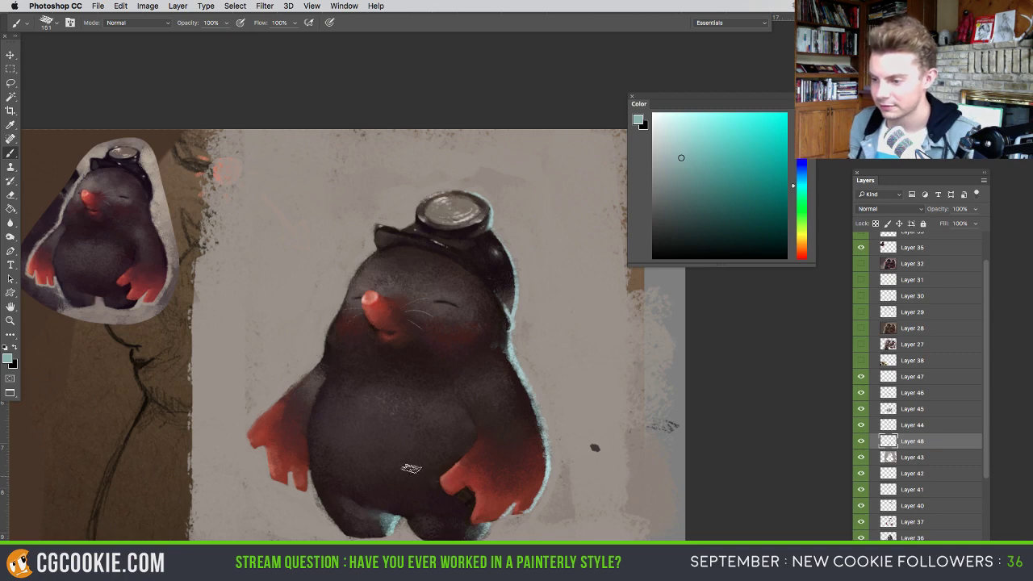
alt+click(386, 517)
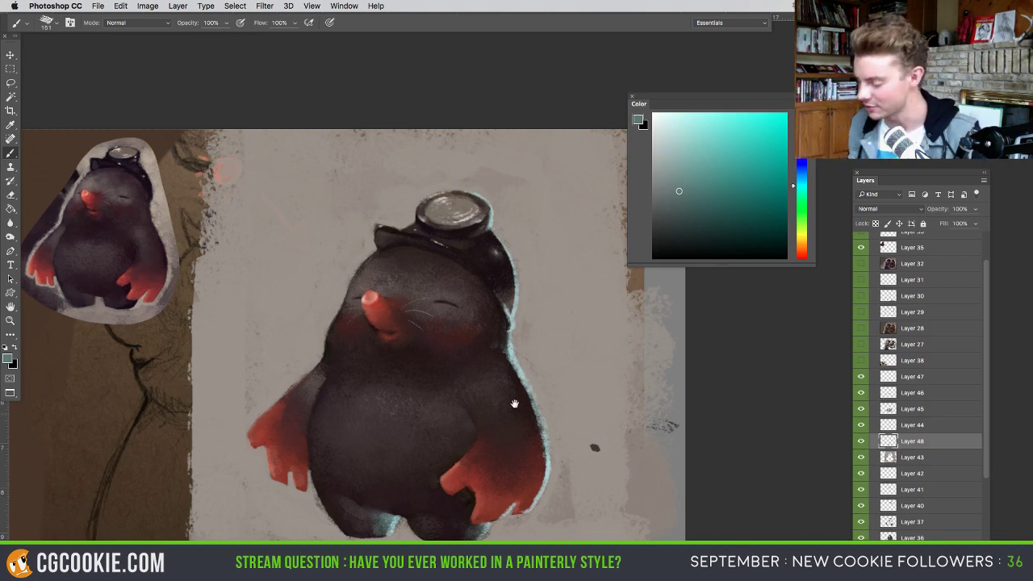
drag(512, 413, 512, 355)
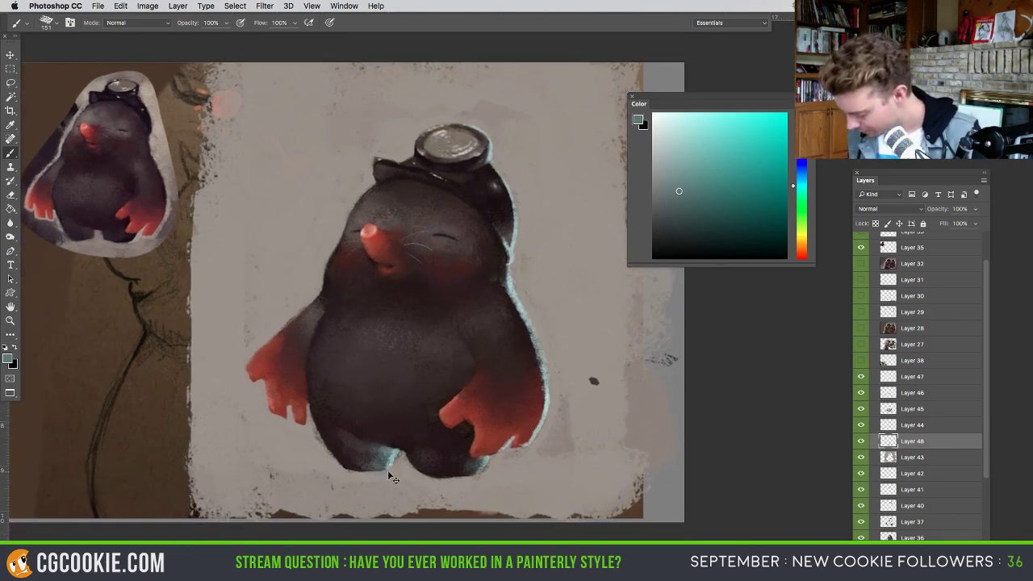
key(e)
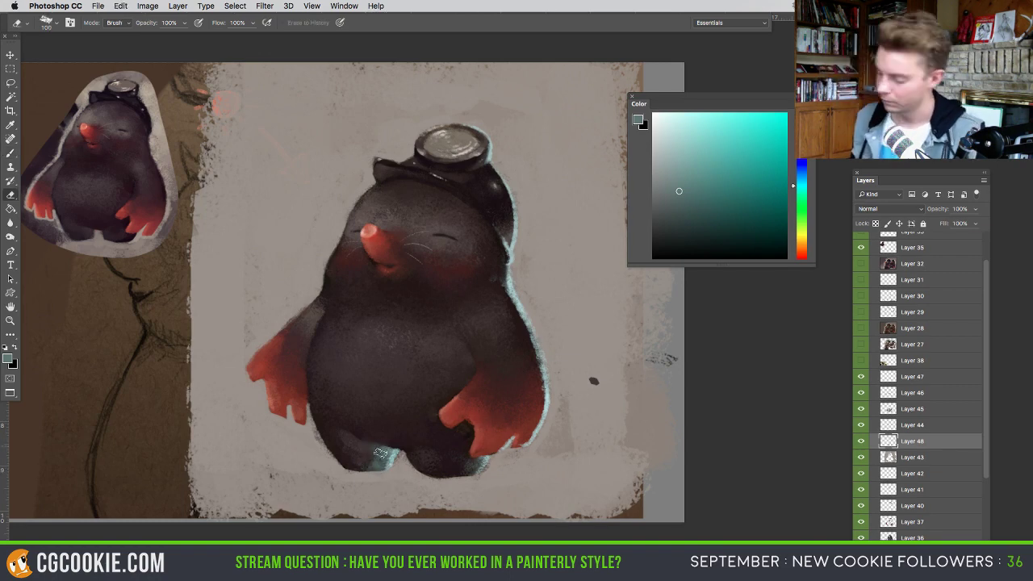
drag(369, 461, 371, 446)
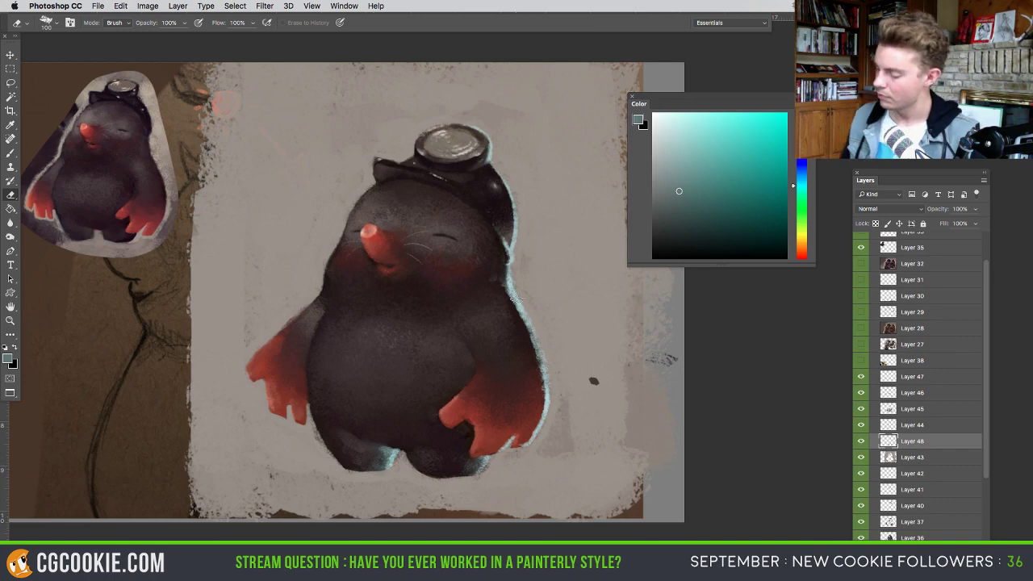
- Strengthen the pale cyan rim light along the arm's outer edge with a size 27 brush, thinning it by the fingers with a size 49 eraser
key(b)
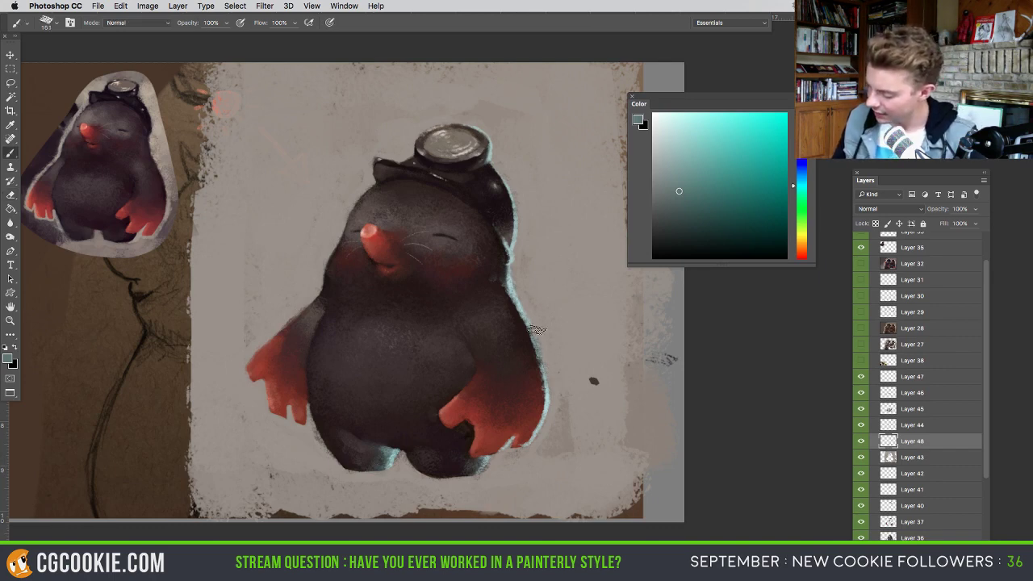
drag(527, 338, 522, 338)
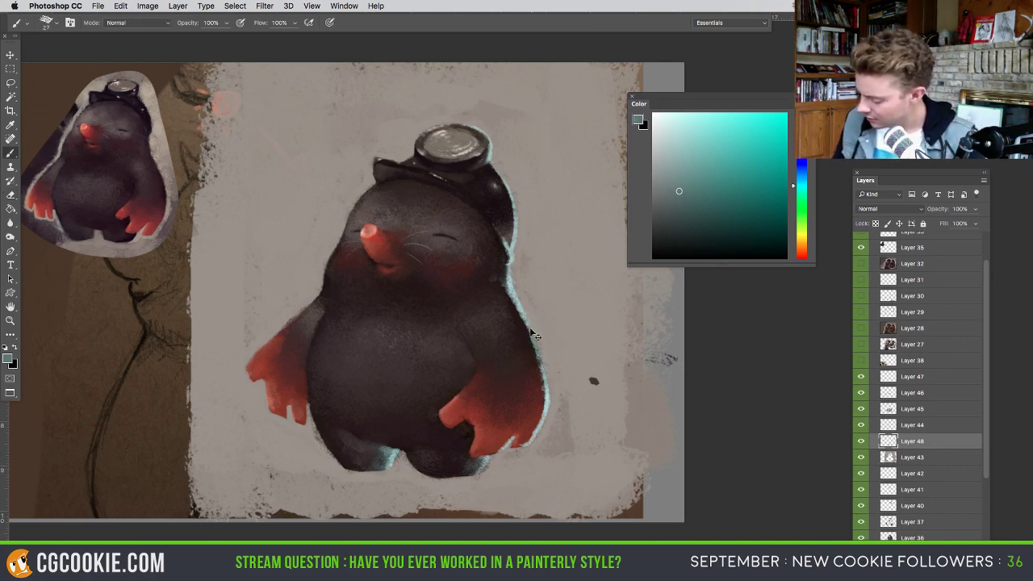
click(686, 128)
drag(529, 324, 545, 375)
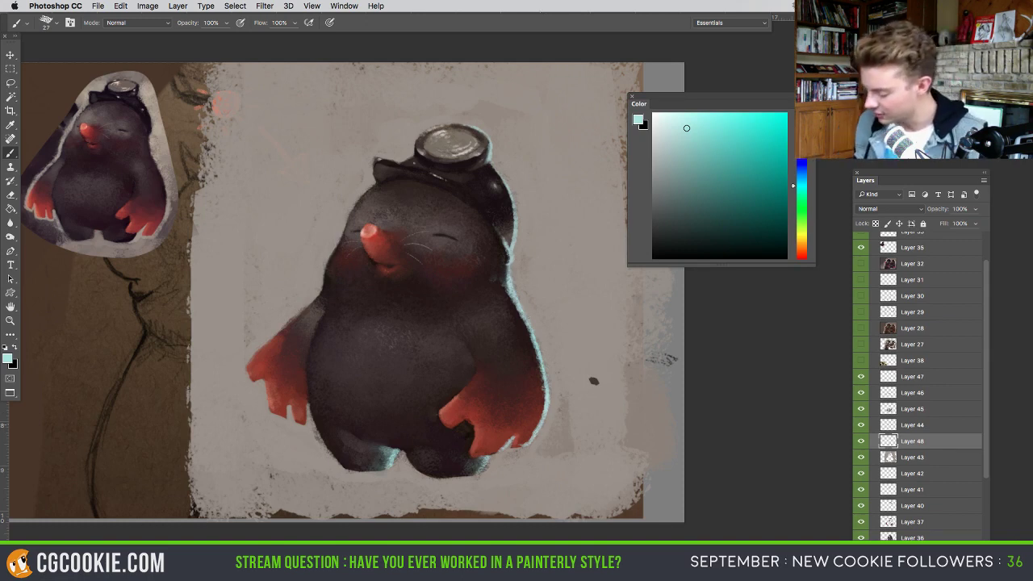
key(e)
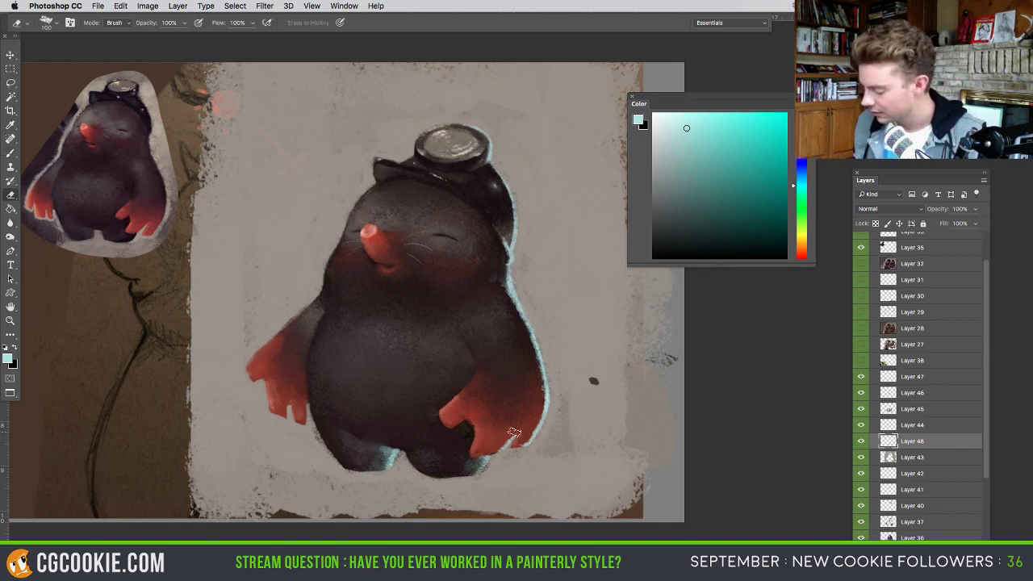
drag(510, 448, 512, 444)
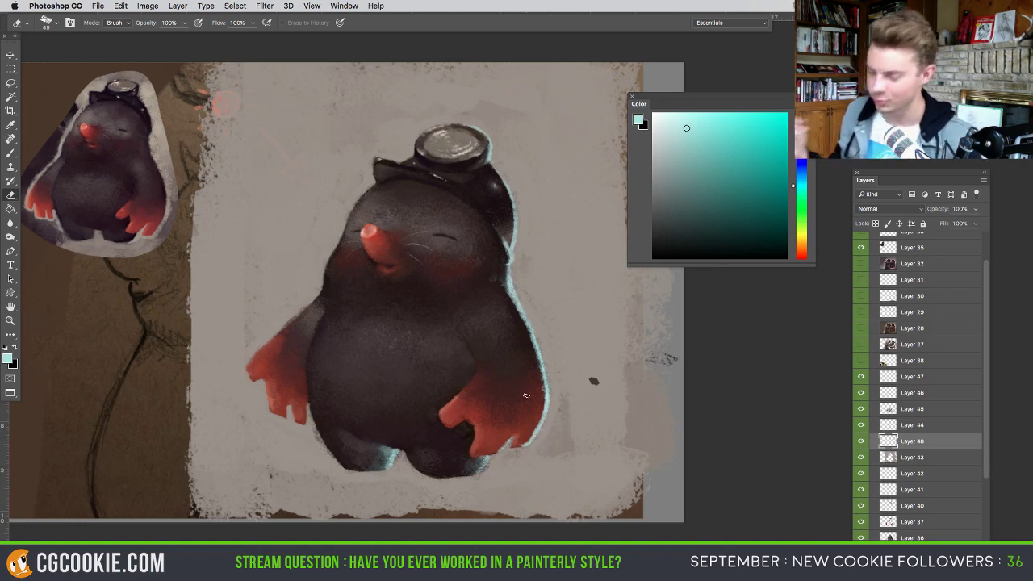
- Add rim light under the large hand's thumb with cyan sampled at the arm's edge, alternating the size 27 brush and size 49 eraser
key(b)
alt+click(551, 395)
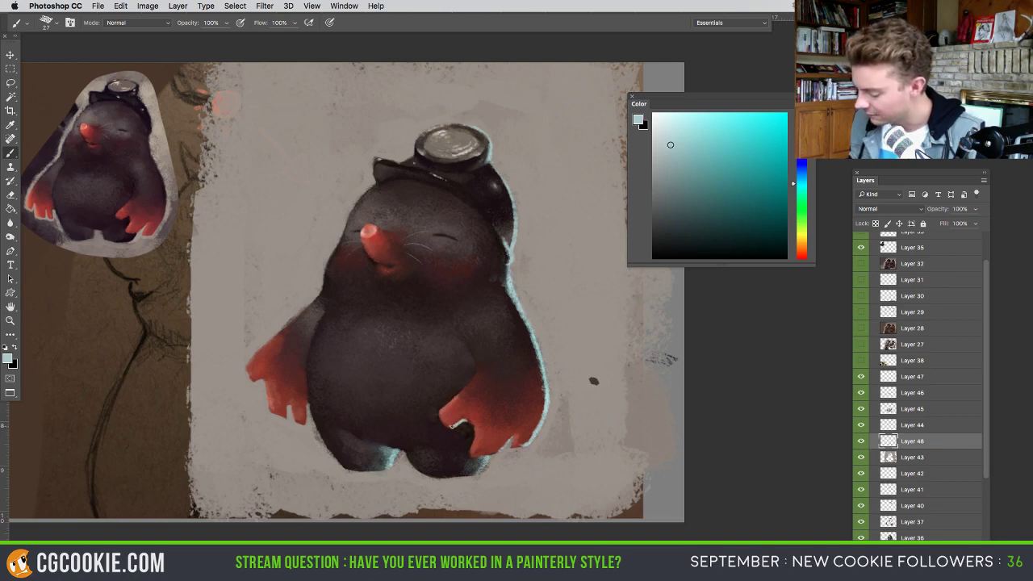
key(e)
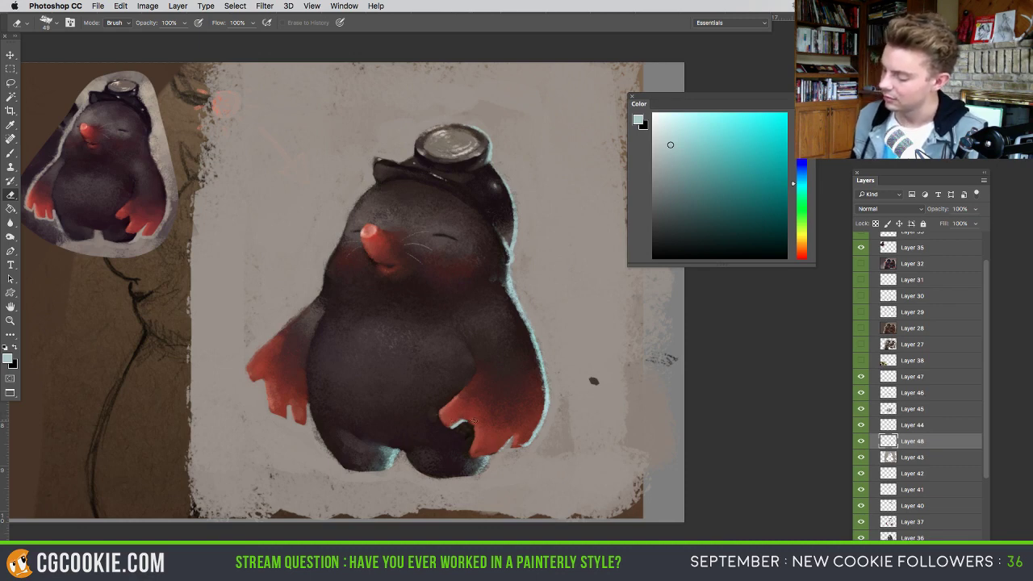
key(b)
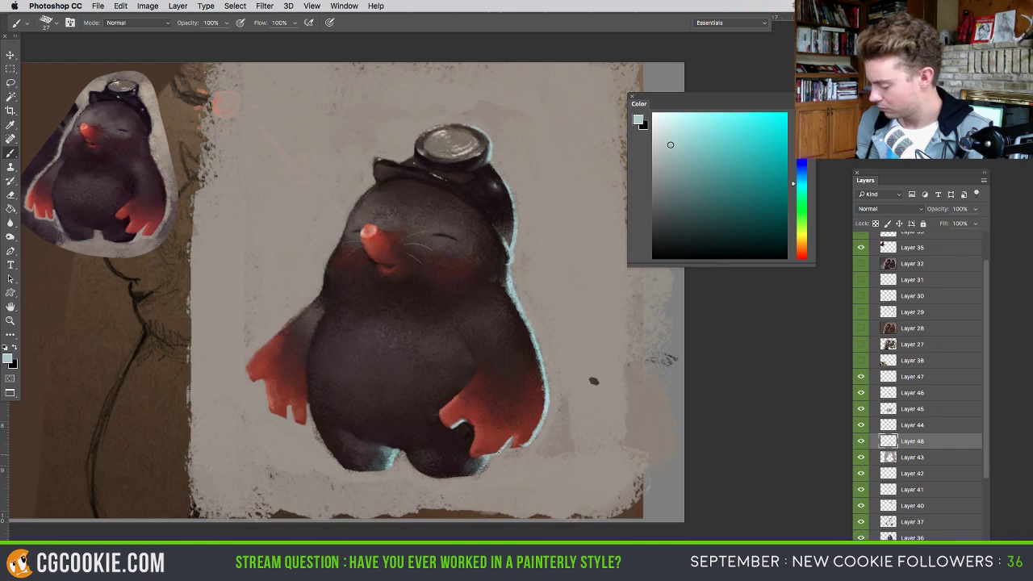
key(e)
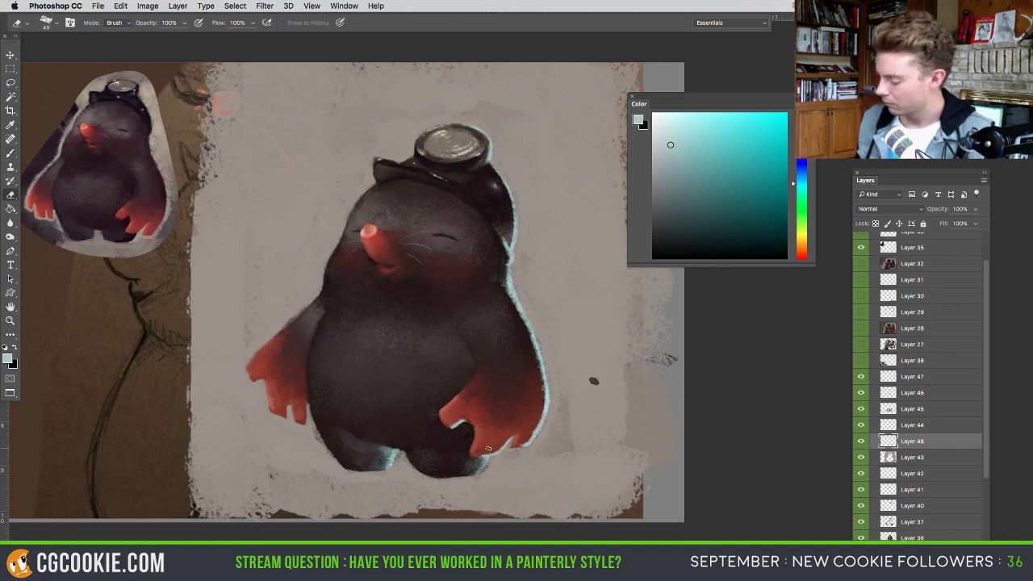
- Paint pale cyan rim light along the smaller hand's fingers and soften it up into the palm
key(b)
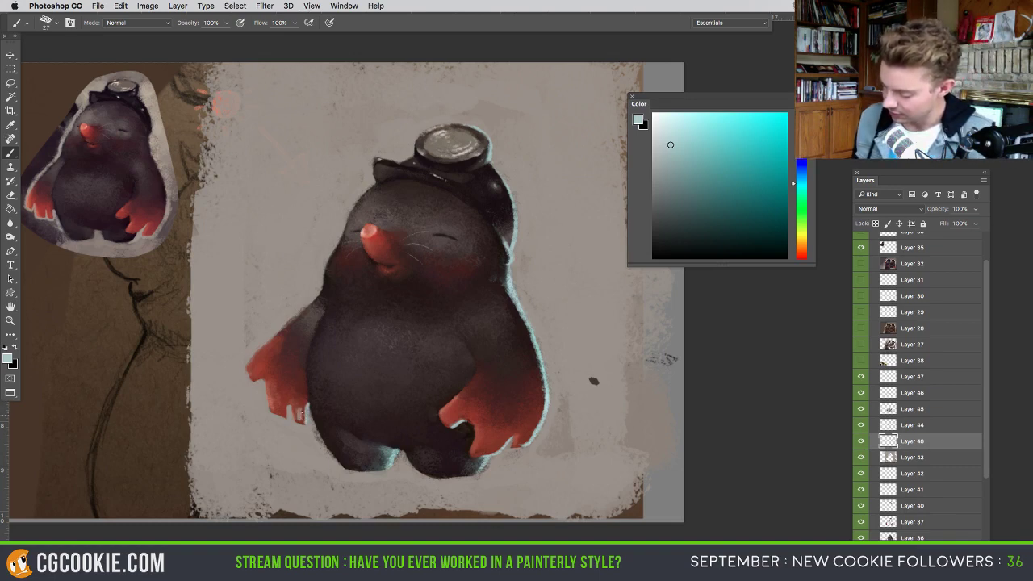
mouse_move(305, 408)
ctrl+alt+mouse_down()
mouse_move(281, 412)
mouse_move(278, 388)
mouse_move(288, 400)
mouse_move(278, 400)
mouse_move(294, 378)
mouse_move(306, 407)
ctrl+alt+mouse_up()
key(e)
key(shift+b)
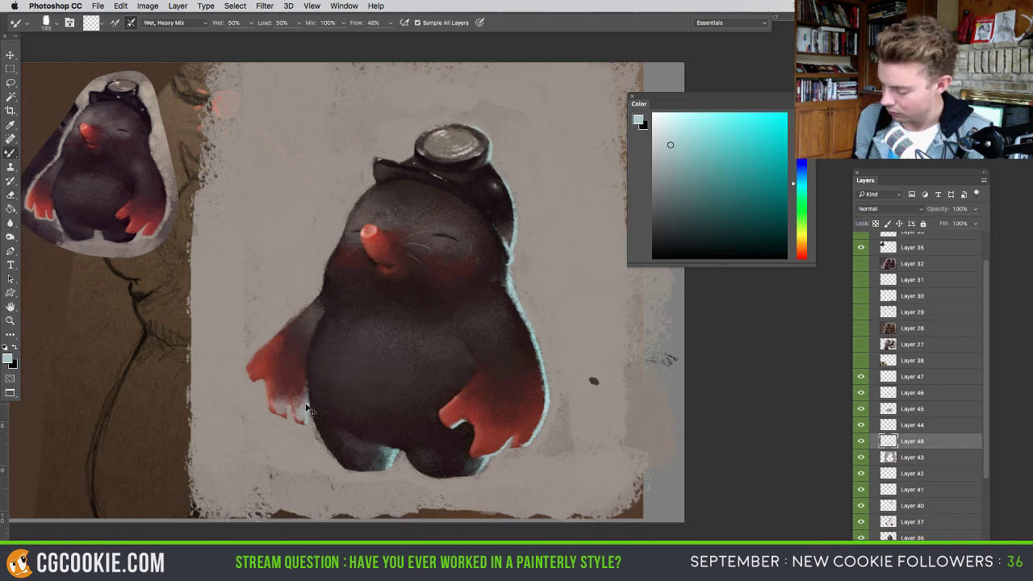
key(shift+b)
- Blend the smaller hand's pale highlight into its skin using reds sampled from the hand
alt+click(288, 392)
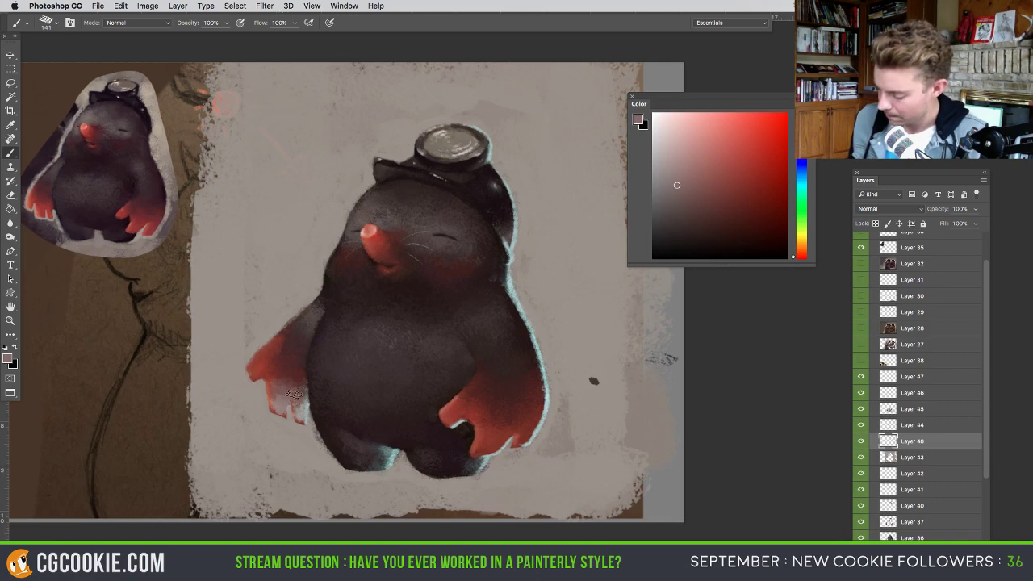
alt+click(284, 370)
mouse_move(275, 384)
mouse_down()
mouse_move(277, 395)
mouse_move(304, 384)
mouse_up()
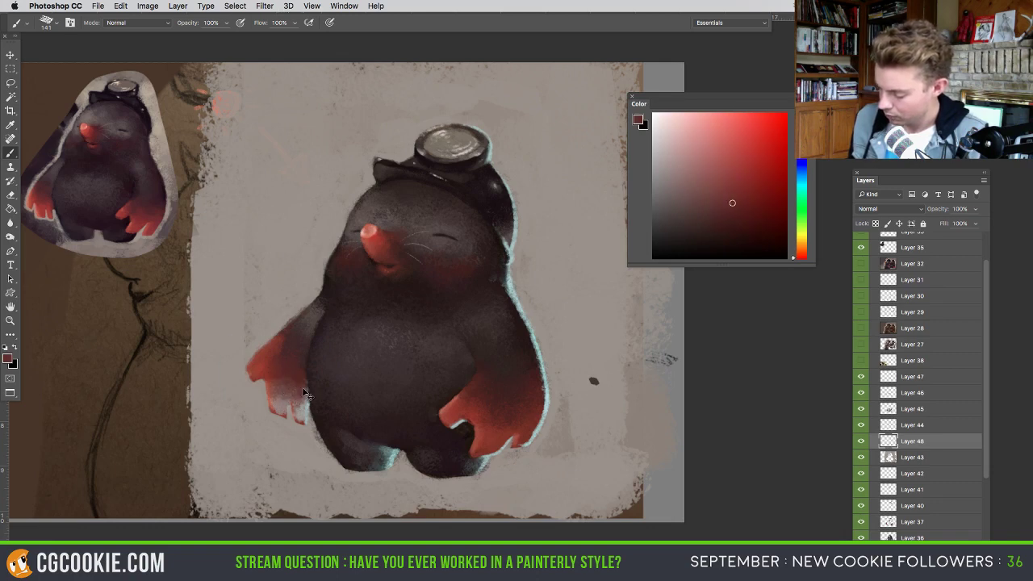
alt+click(269, 369)
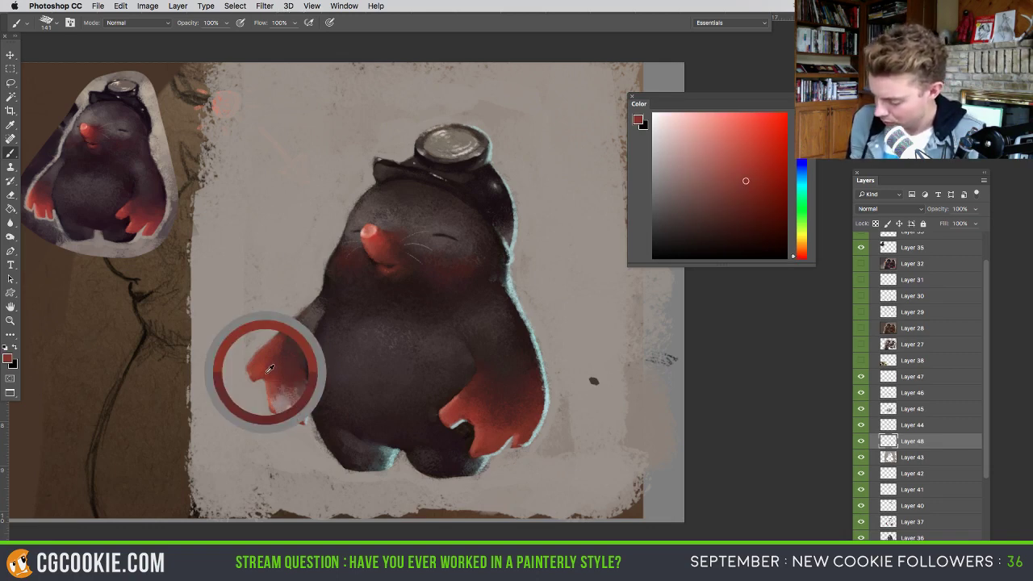
mouse_move(279, 379)
mouse_down()
mouse_move(307, 411)
mouse_move(300, 392)
mouse_move(274, 395)
mouse_up()
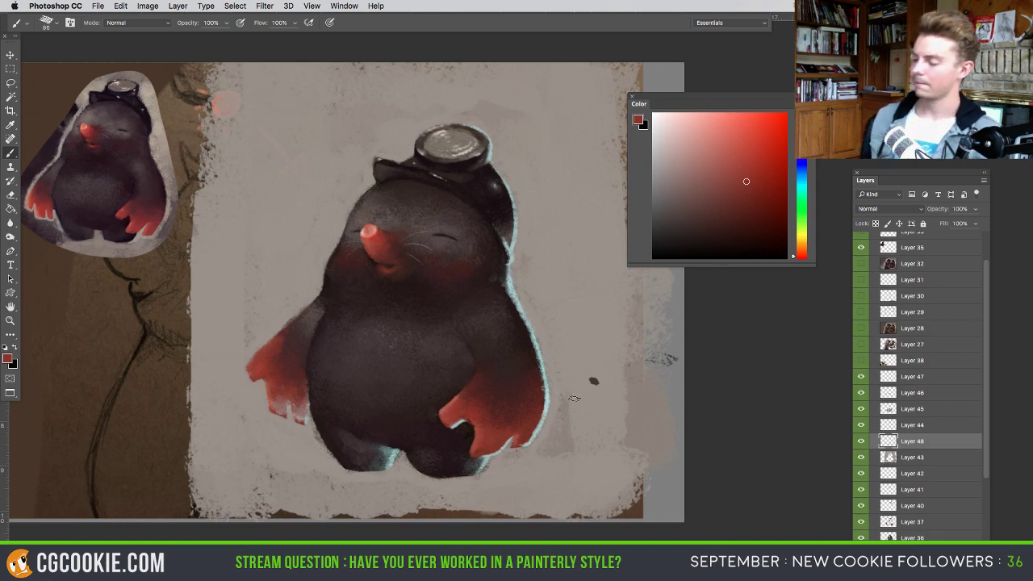
- Toggle Layer 48's visibility to compare the mole with and without the rim light
click(861, 441)
click(861, 441)
click(861, 441)
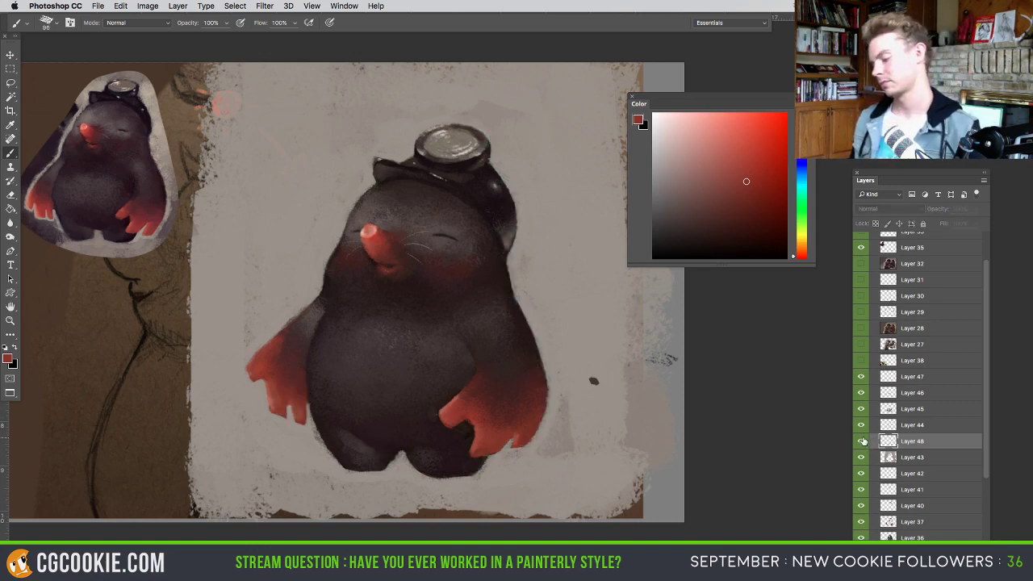
click(862, 440)
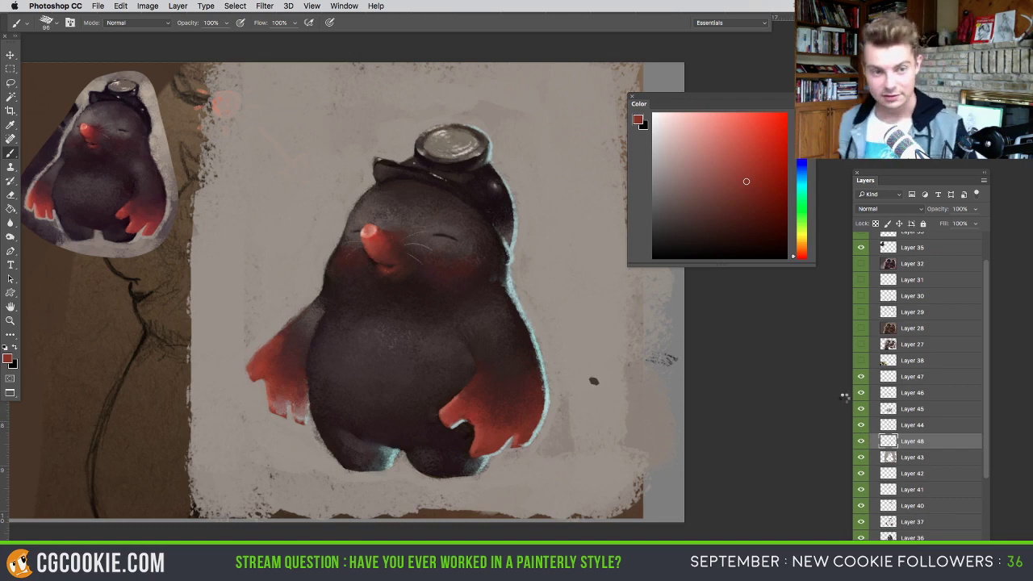
- Flip the canvas horizontally and compare the mirrored mole with Layer 48 hidden and shown, leaving the layer visible
key(ctrl+shift+h)
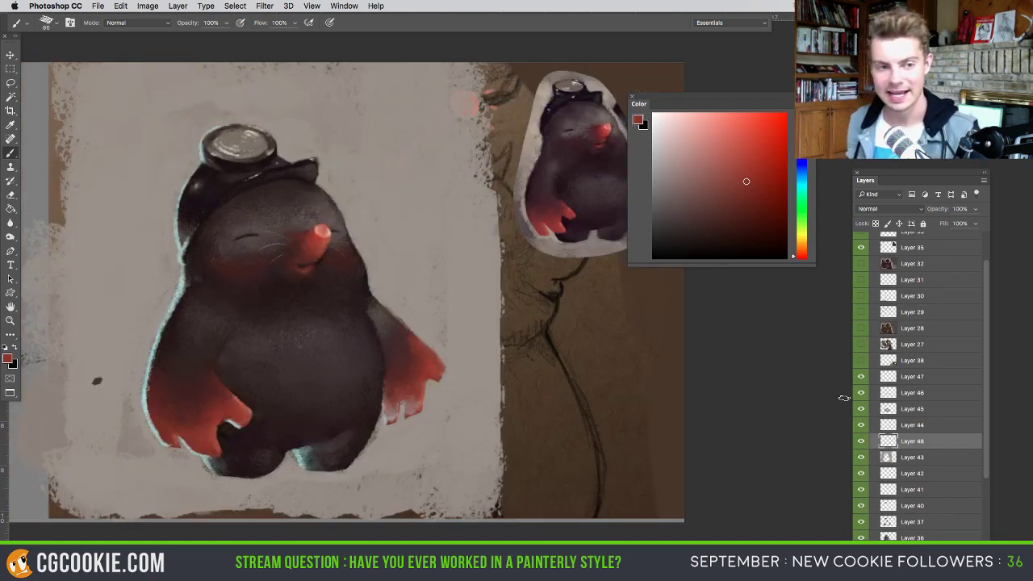
click(862, 442)
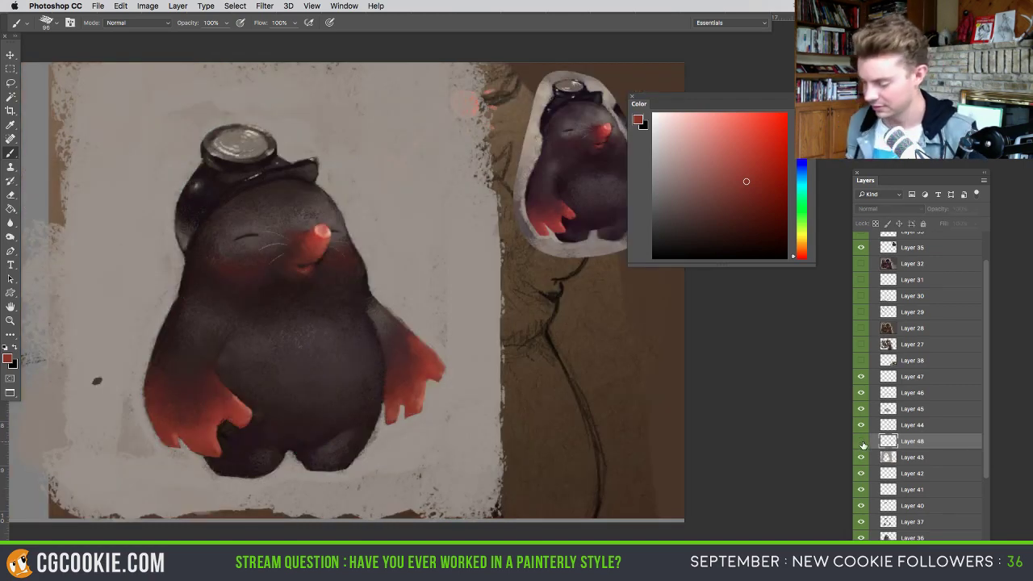
click(861, 443)
click(862, 441)
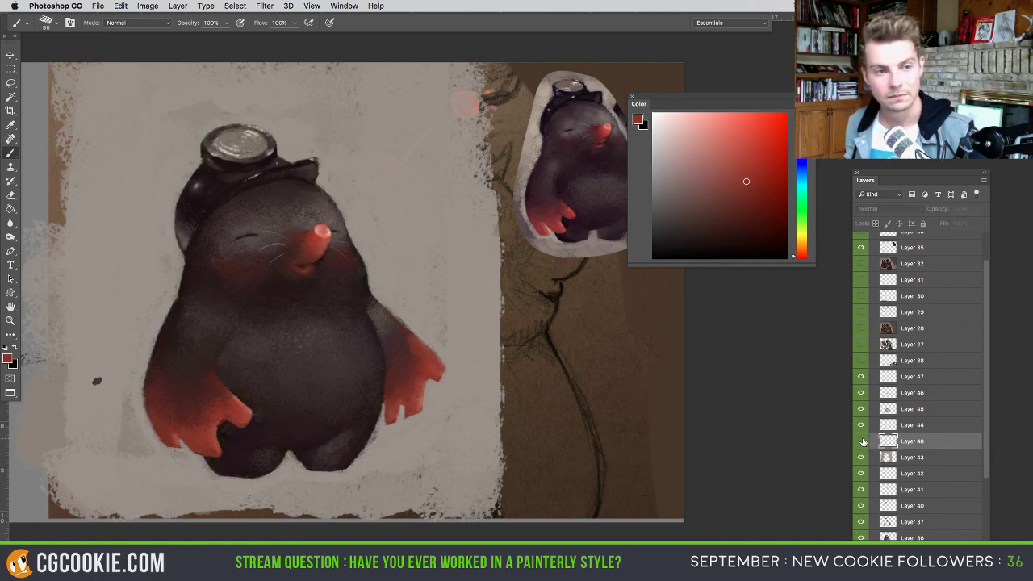
click(861, 441)
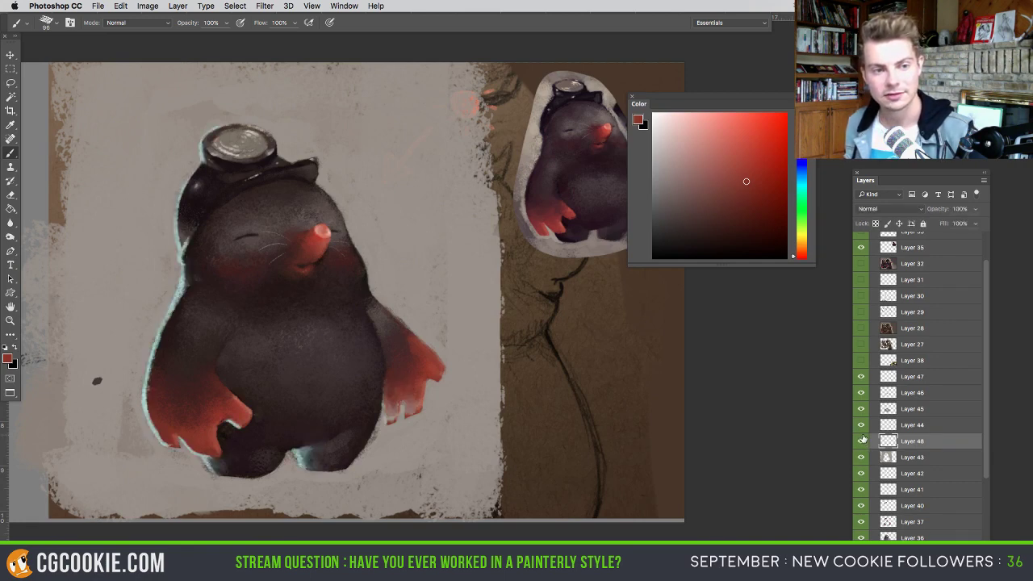
click(862, 440)
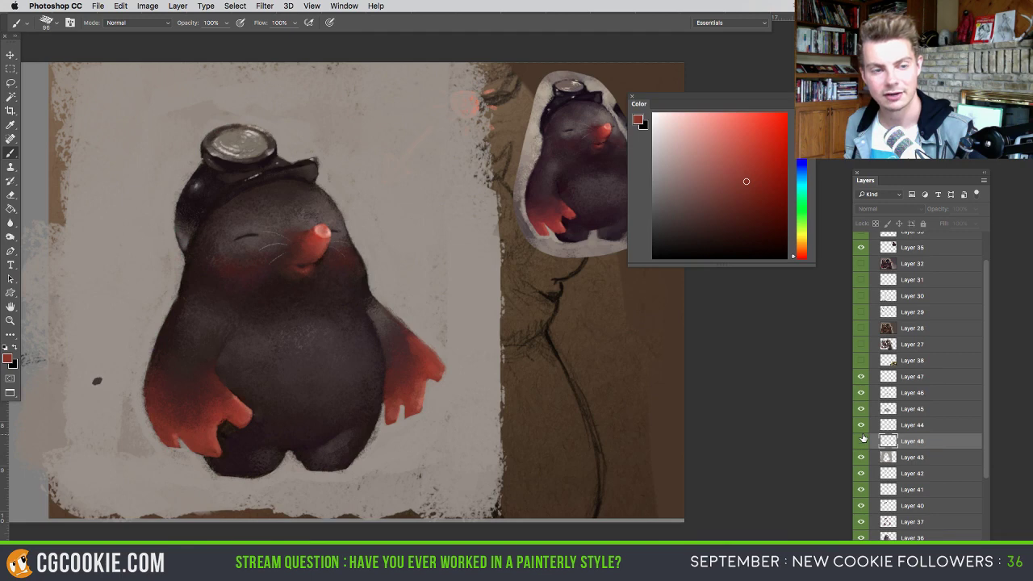
click(860, 440)
click(860, 440)
click(861, 440)
- Touch up the rim light on the back of the hat with pale cyan sampled from the existing edge
key(e)
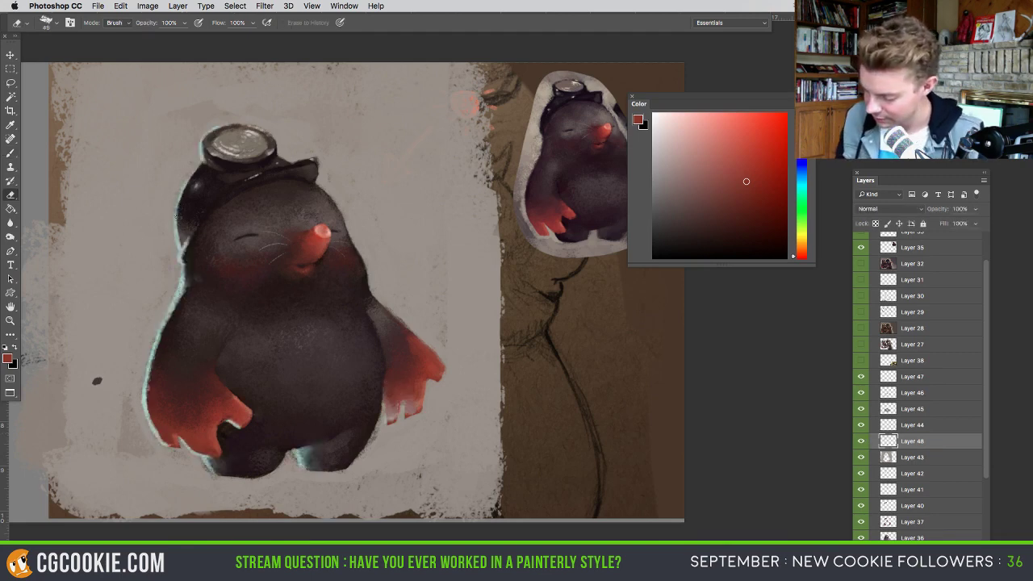
key(b)
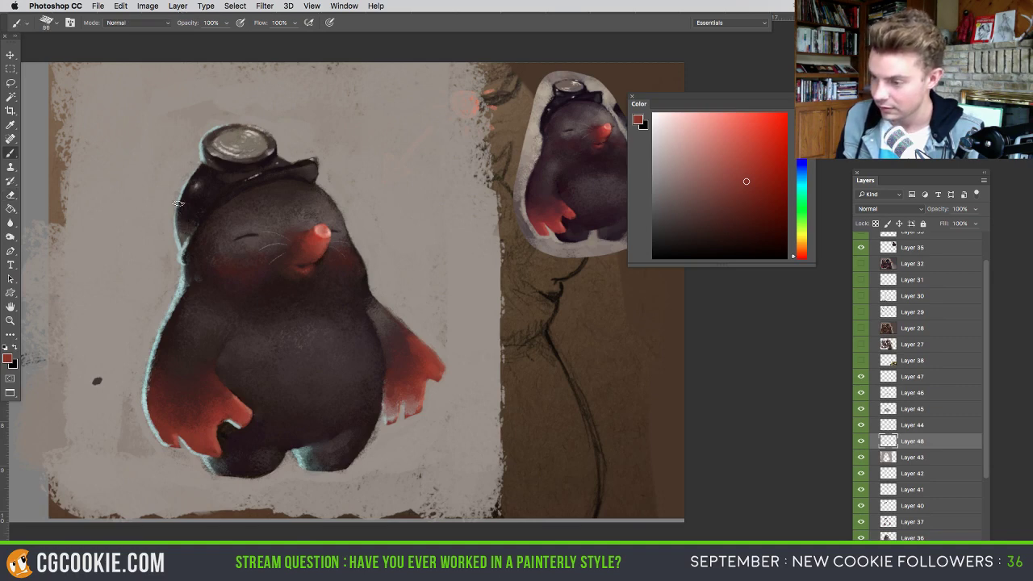
alt+click(180, 252)
drag(187, 251, 185, 252)
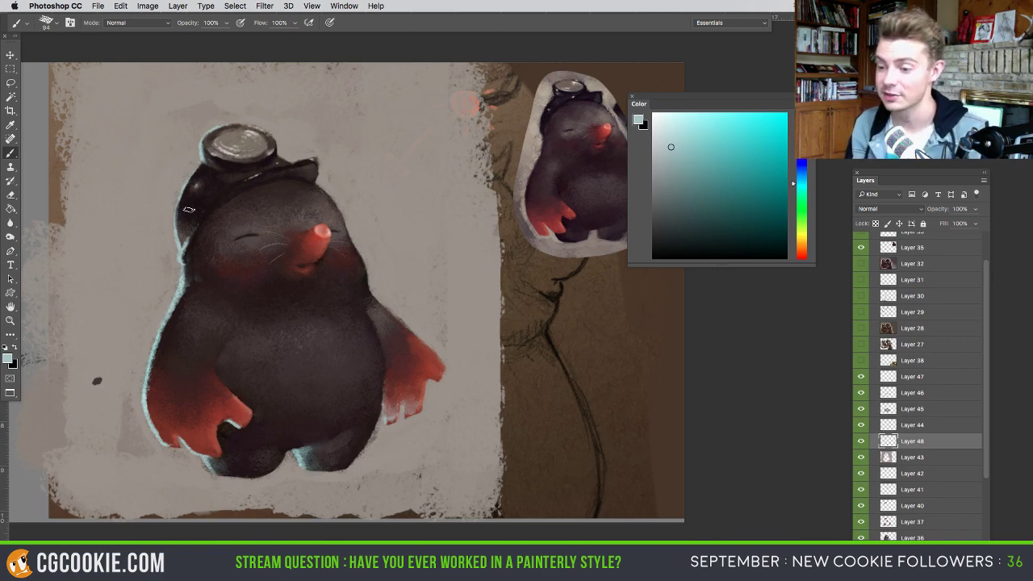
ctrl+alt+drag(186, 199, 167, 199)
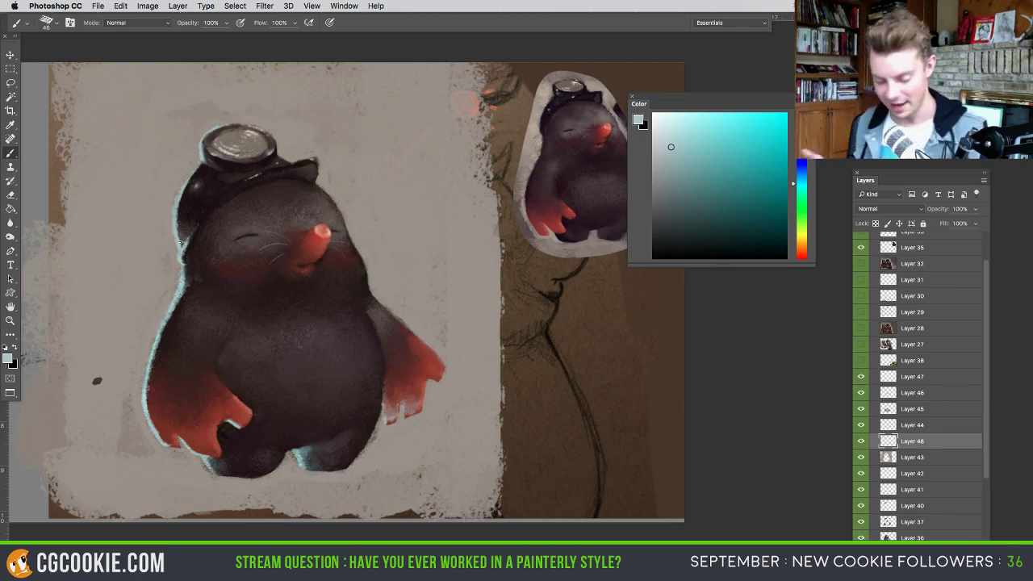
drag(181, 234, 187, 232)
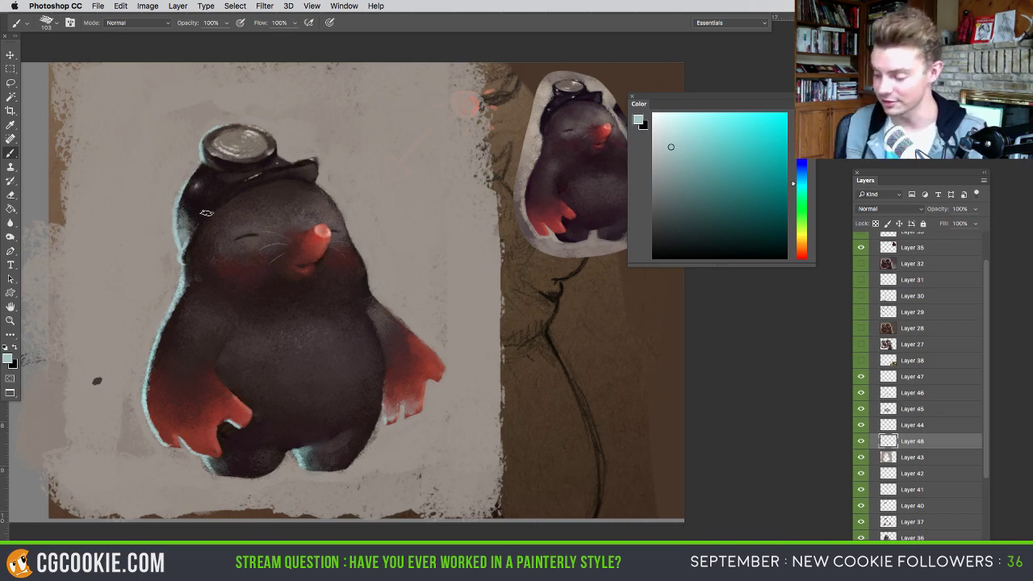
- Soften the cyan rim light along the shoulder and larger hand, alternating between erasing and painting
key(e)
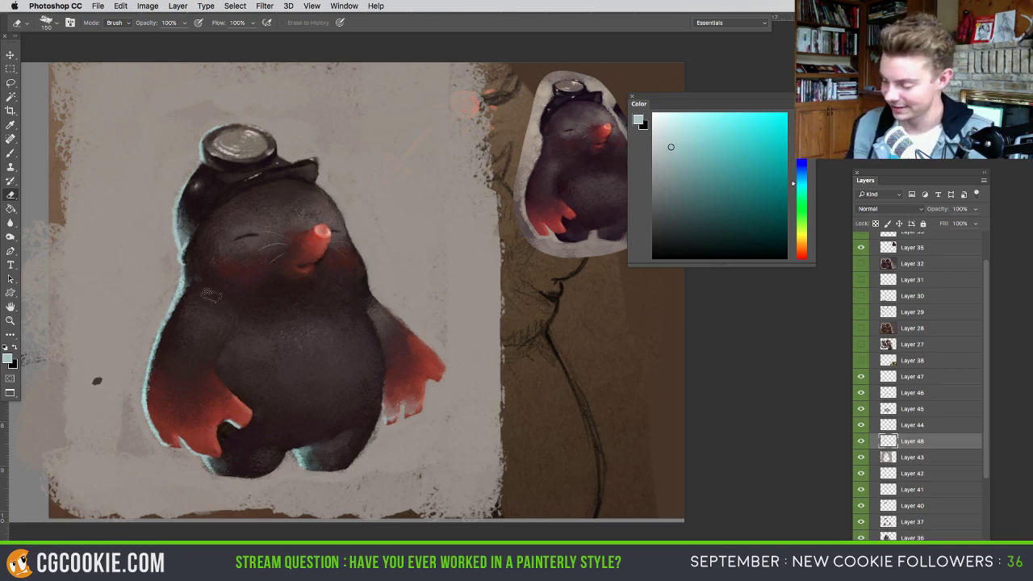
key(b)
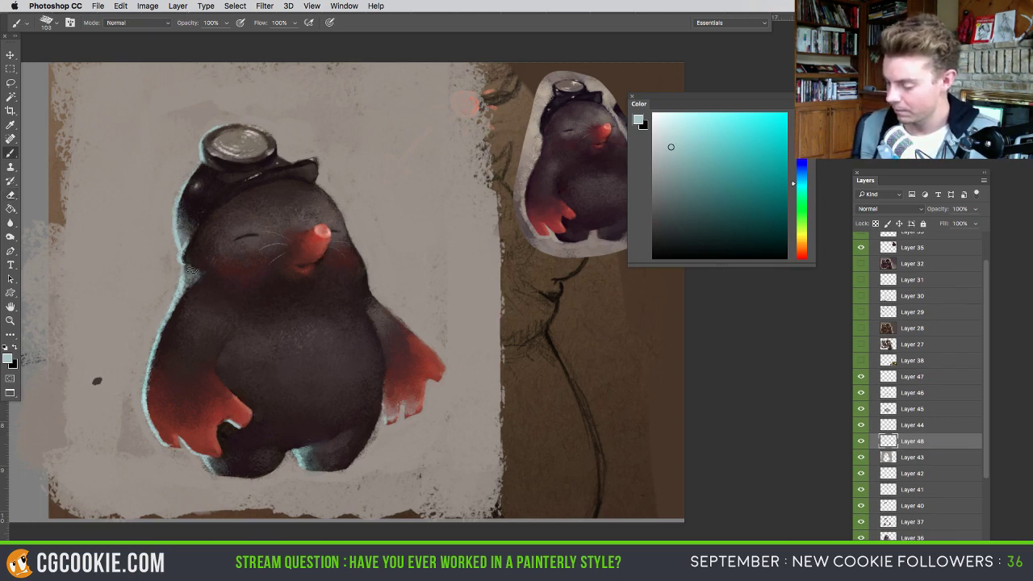
key(e)
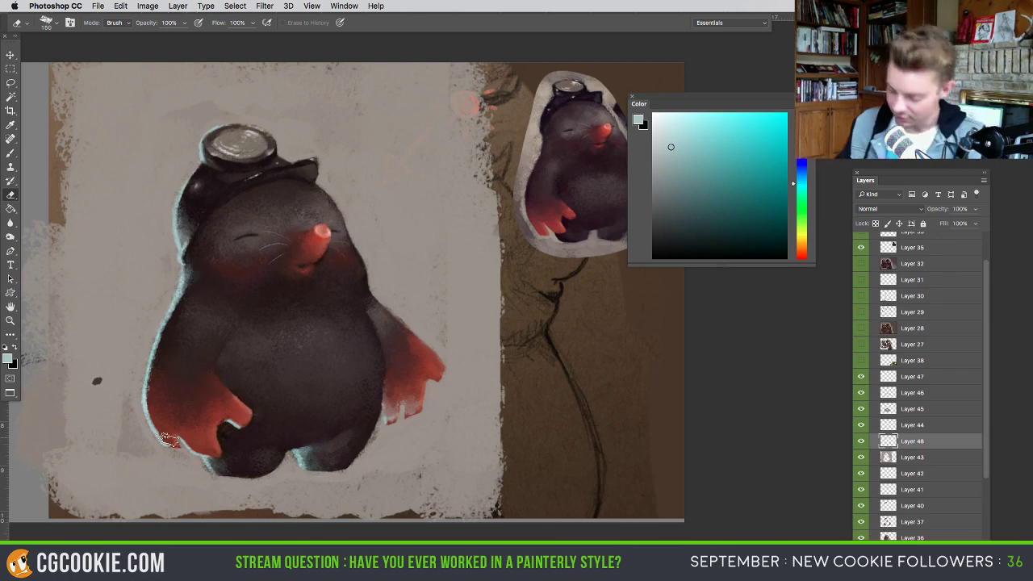
key(b)
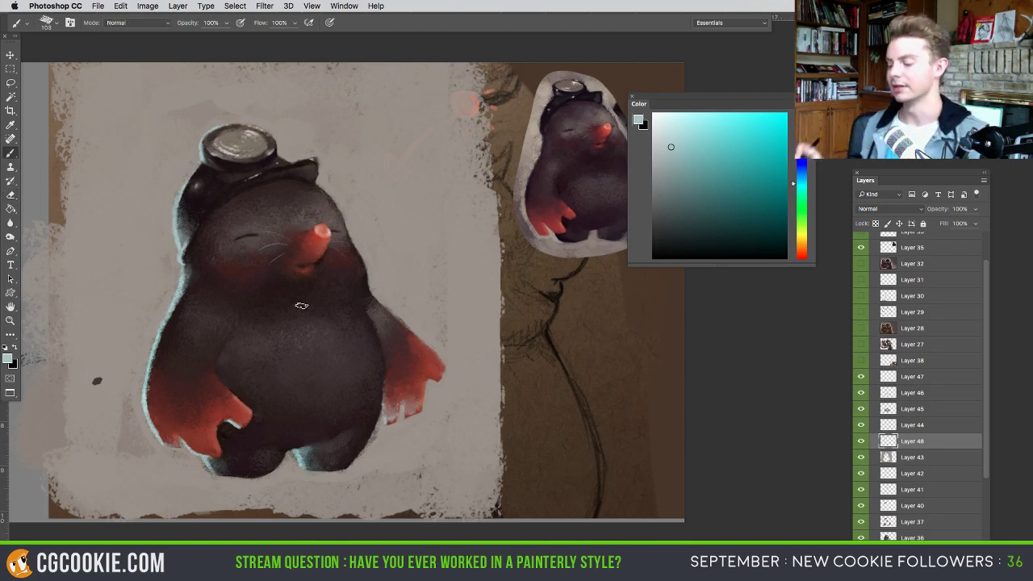
key(e)
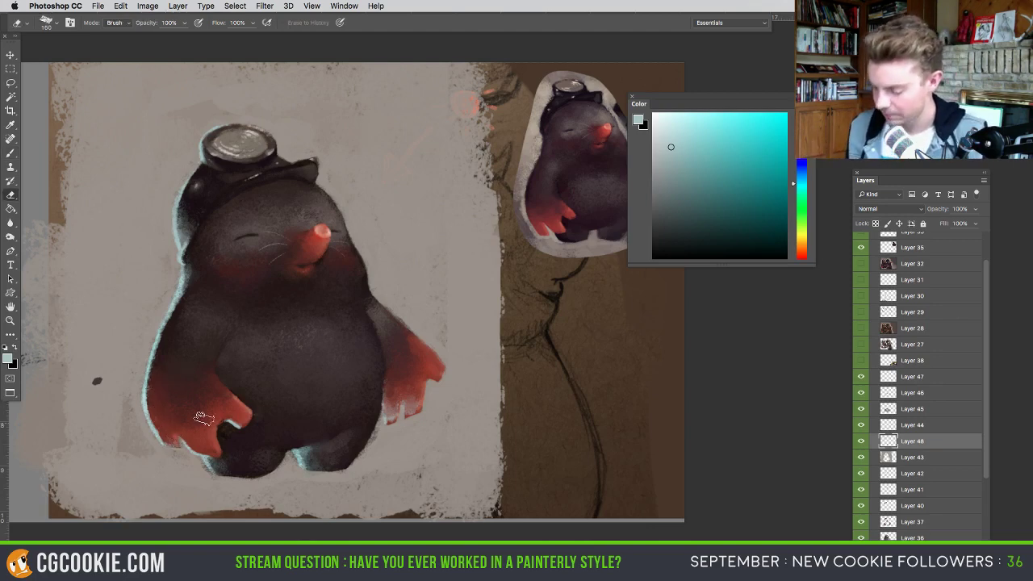
key(b)
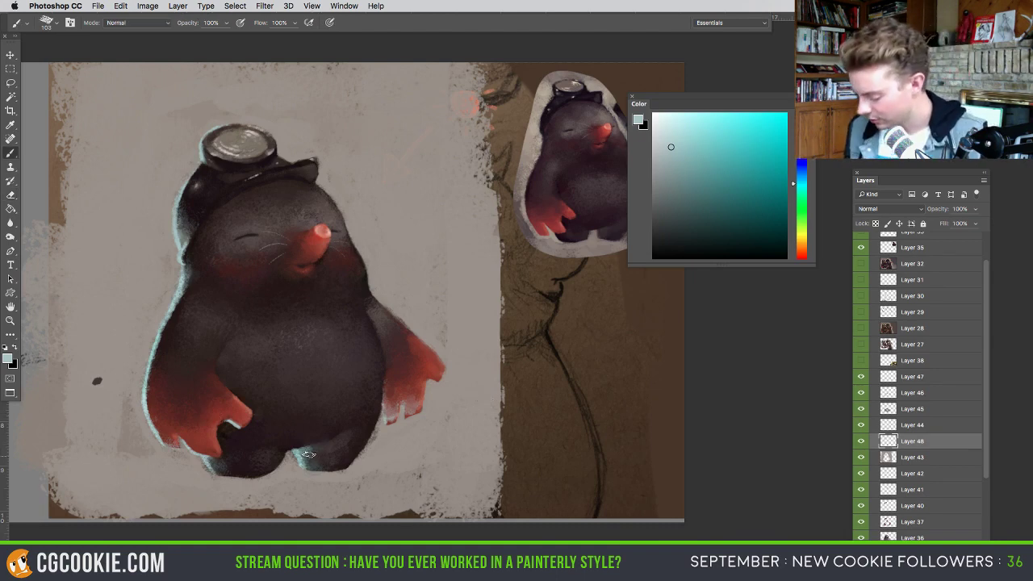
- On a new layer, paint a ground shadow beneath the mole's feet with a dark tone sampled from the body
key(alt+shift+super+n)
alt+click(282, 452)
mouse_move(262, 478)
mouse_down()
mouse_move(212, 476)
mouse_move(371, 470)
mouse_move(270, 475)
mouse_move(346, 475)
mouse_move(399, 454)
mouse_up()
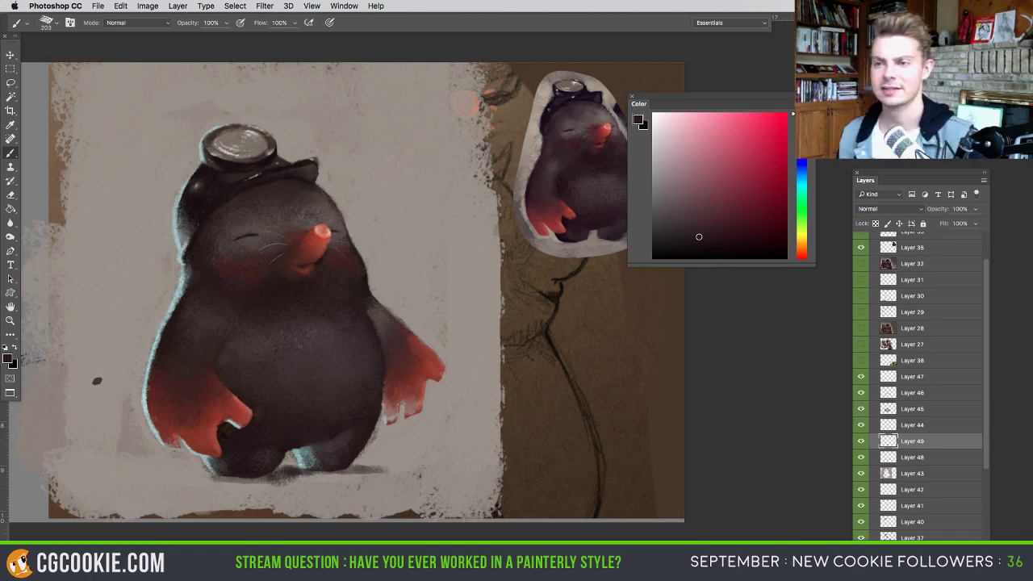
key(Tab)
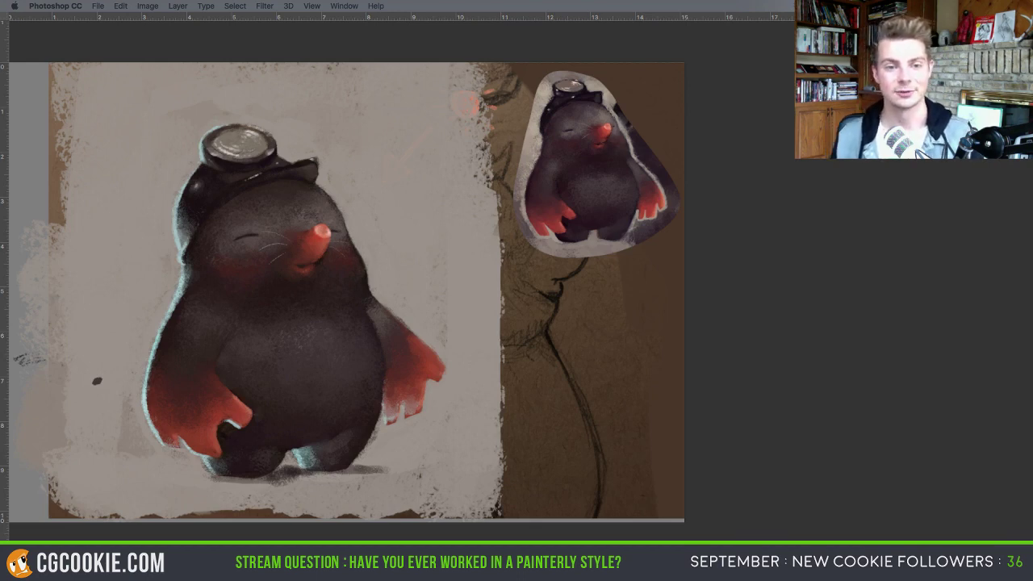
key(Tab)
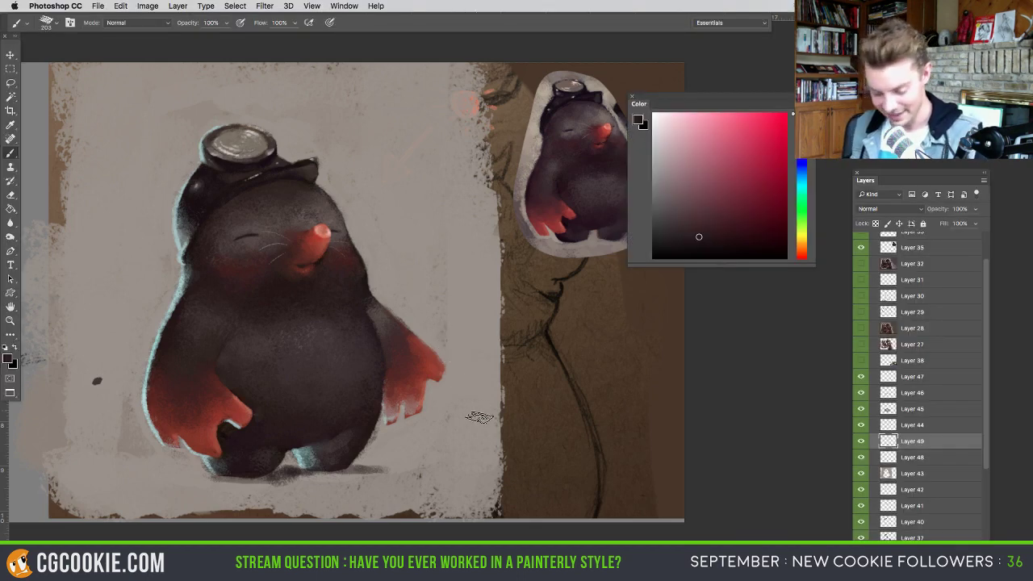
drag(463, 373, 389, 403)
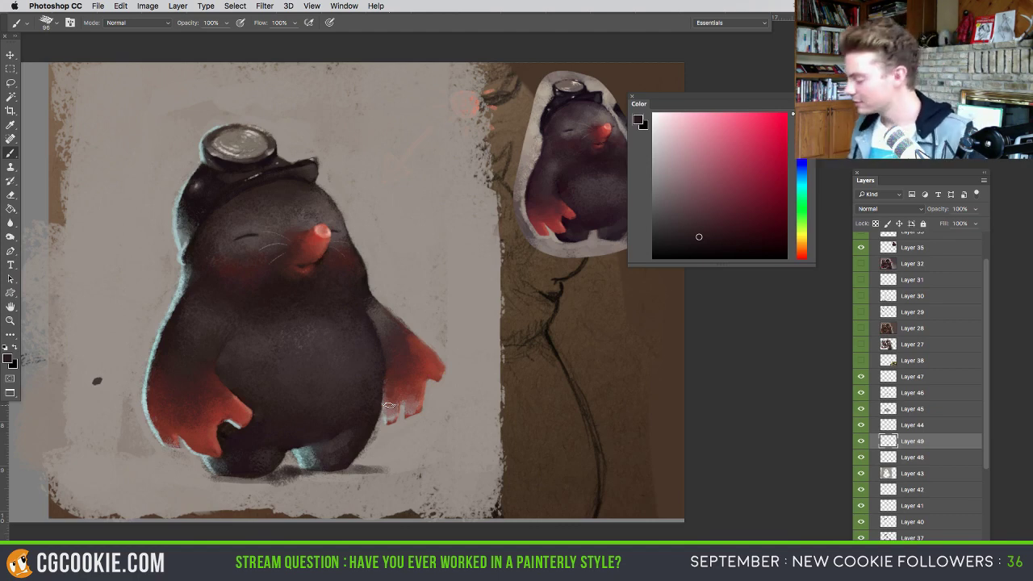
- Toggle the visibility of Layer 49 and Layer 48 to compare the mole with and without each
click(862, 441)
click(861, 441)
click(862, 456)
click(861, 456)
- Shift Layer 48's rim light to pale green with Hue/Saturation, using Hue -97 and Saturation +7
click(888, 456)
key(ctrl+u)
drag(742, 260, 706, 263)
mouse_move(707, 260)
mouse_down()
mouse_move(805, 255)
mouse_move(697, 262)
mouse_move(707, 260)
mouse_up()
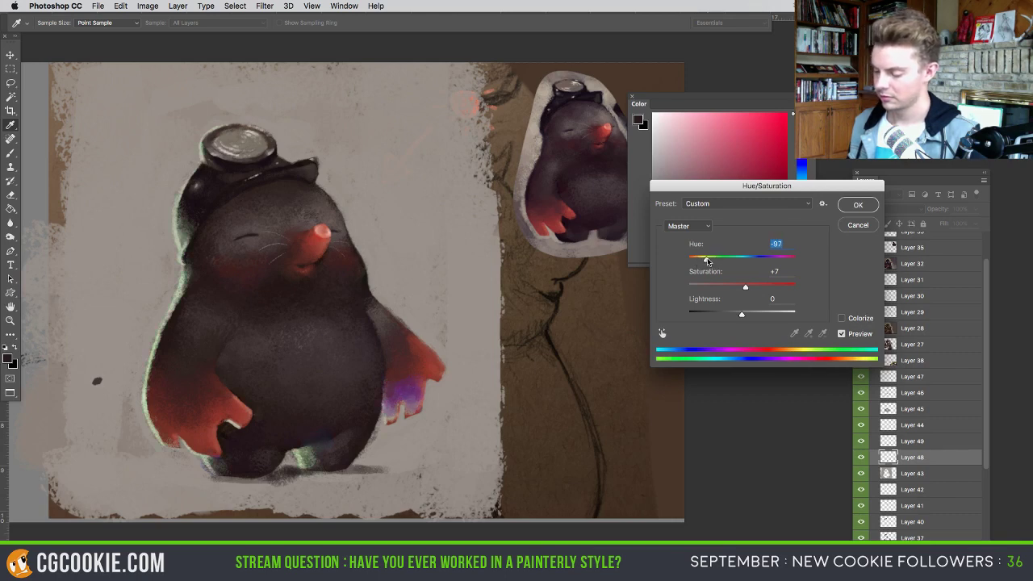
click(855, 206)
- Clear the purple cast from the smaller hand and repaint its fingertip rim light with pale green sampled from the arm's edge
key(b)
mouse_move(409, 383)
mouse_down()
mouse_move(419, 406)
mouse_move(418, 375)
mouse_move(421, 408)
mouse_move(409, 402)
mouse_move(404, 413)
mouse_move(396, 398)
mouse_move(388, 423)
mouse_up()
key(e)
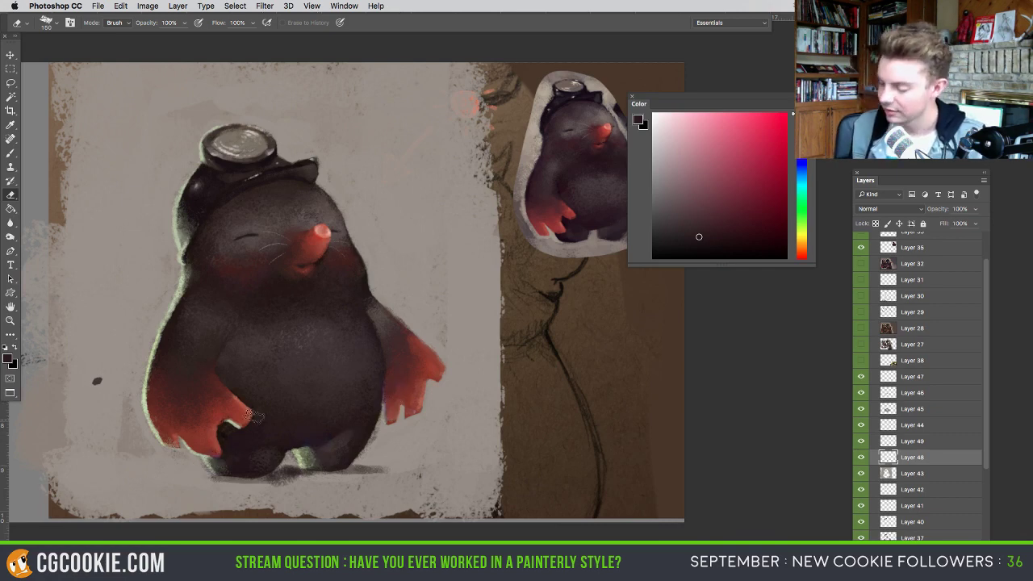
key(b)
alt+click(176, 296)
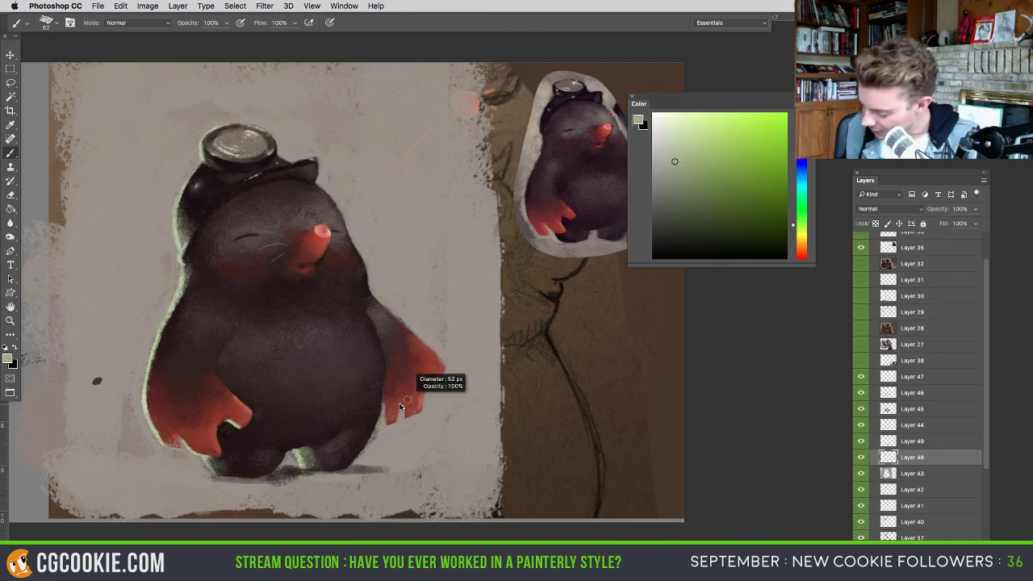
drag(399, 406, 394, 406)
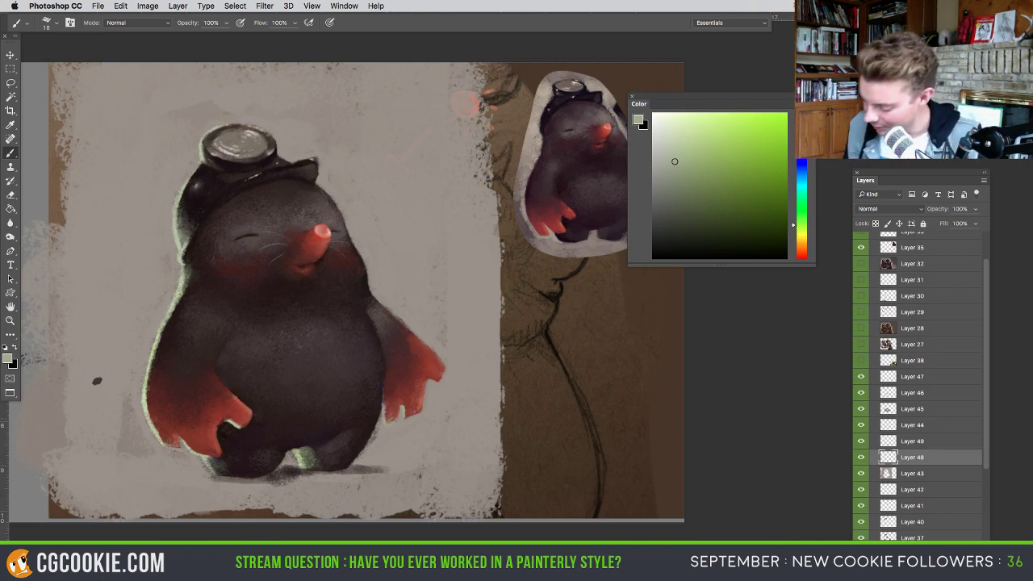
- Refine the rim light on the larger hand's thumb, smaller hand's fingers and inner foot with green sampled near the thumb
alt+click(234, 420)
mouse_move(230, 422)
mouse_down()
mouse_move(237, 426)
mouse_move(223, 430)
mouse_up()
drag(395, 416, 384, 415)
drag(301, 459, 308, 459)
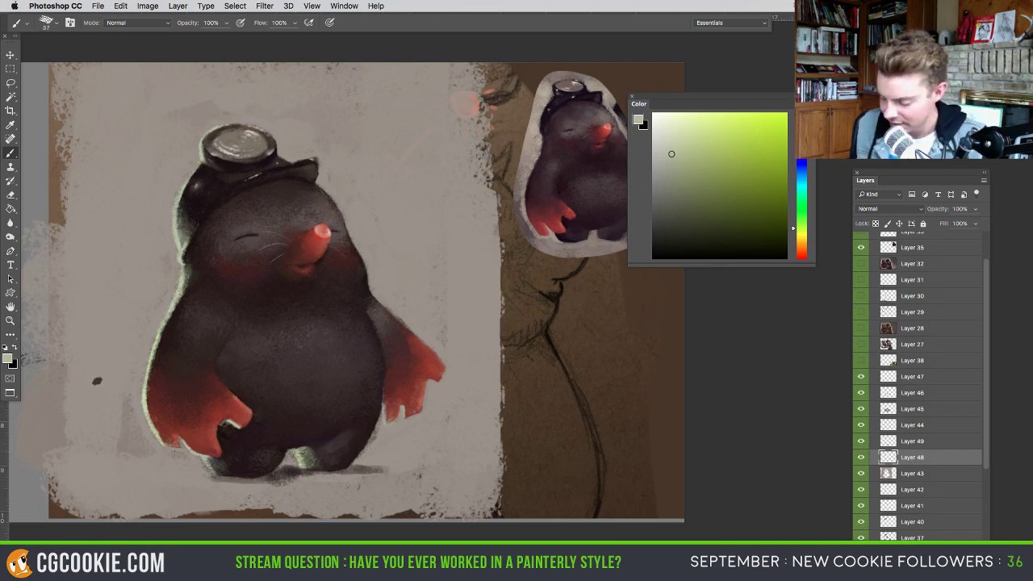
- Strengthen the rim light on the feet with a brighter yellow-green, undoing an unwanted stroke
click(682, 135)
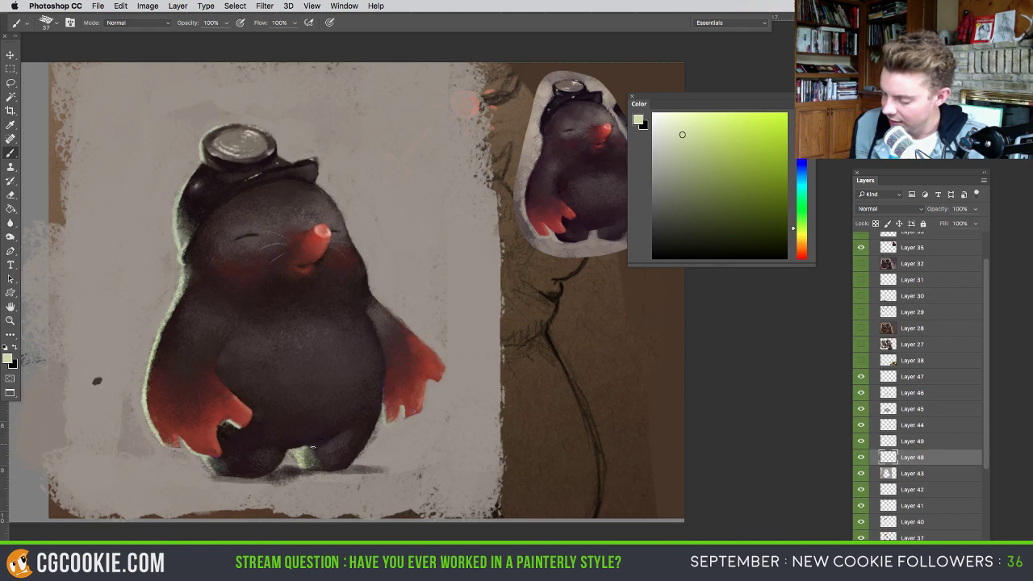
drag(303, 454, 308, 452)
key(super+z)
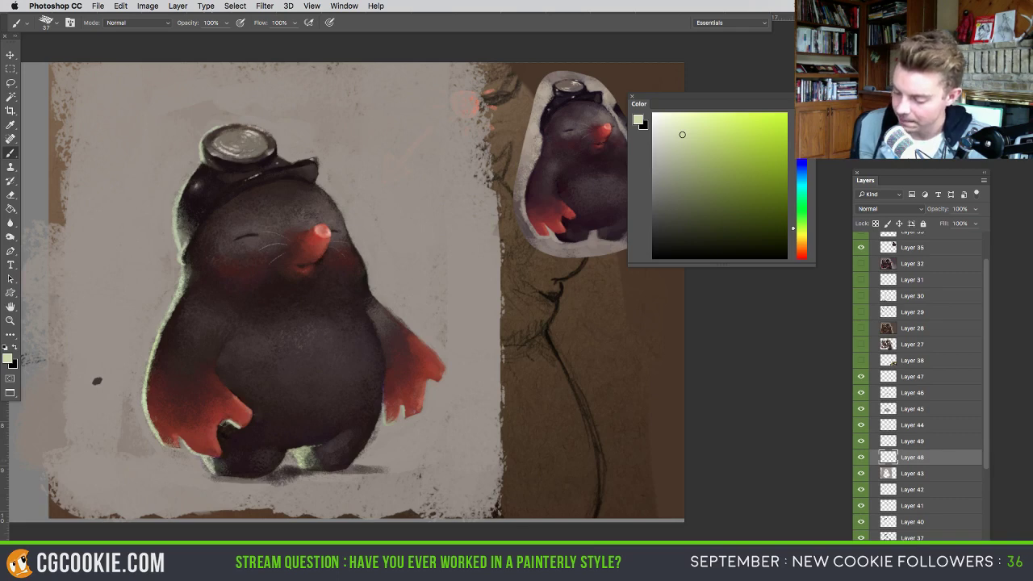
ctrl+alt+drag(214, 465, 230, 466)
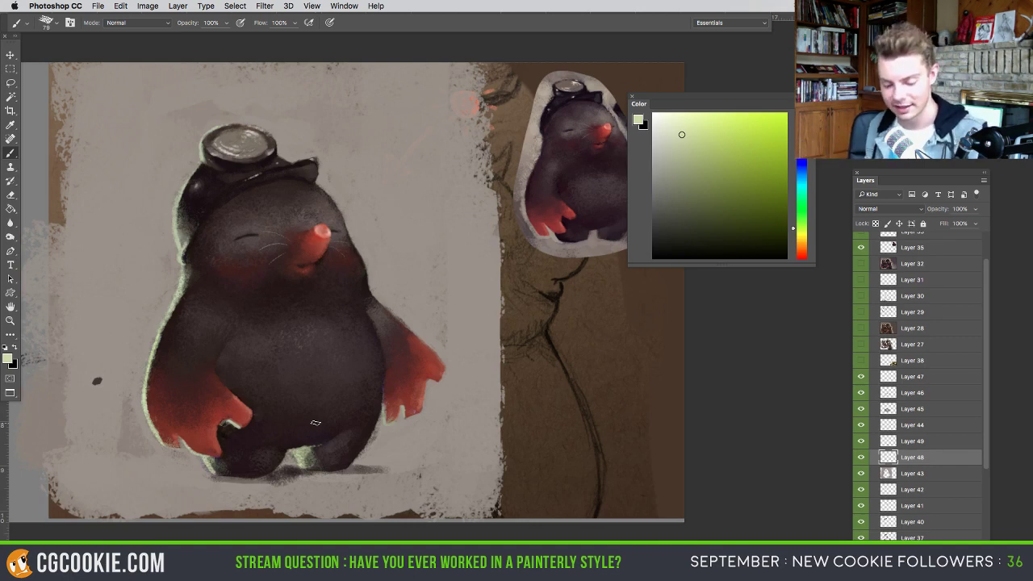
mouse_move(302, 459)
ctrl+alt+mouse_down()
mouse_move(292, 455)
mouse_move(297, 462)
ctrl+alt+mouse_up()
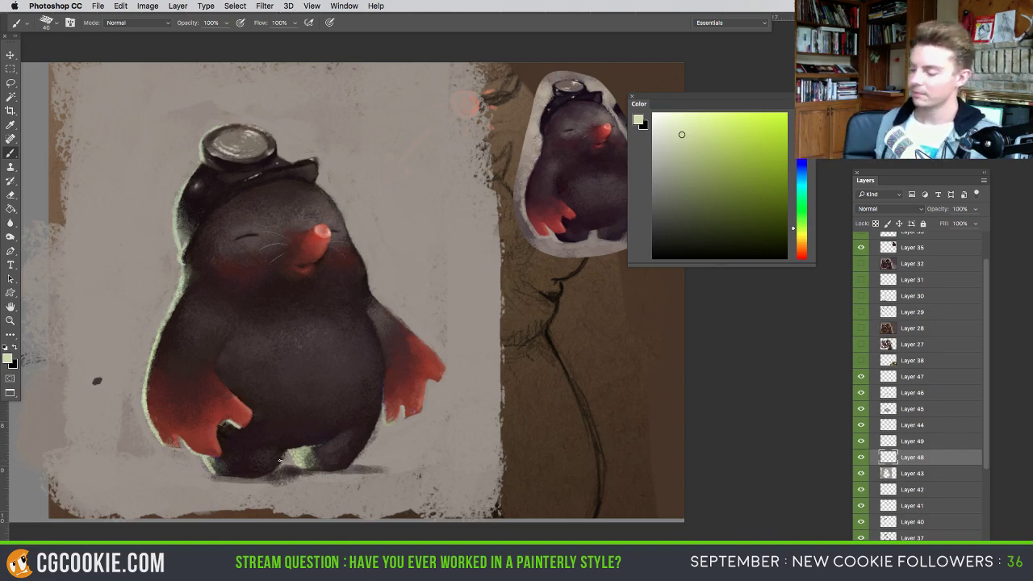
- Deepen the ground shadow under both feet on Layer 49 with a dark tone sampled from the foot
click(889, 442)
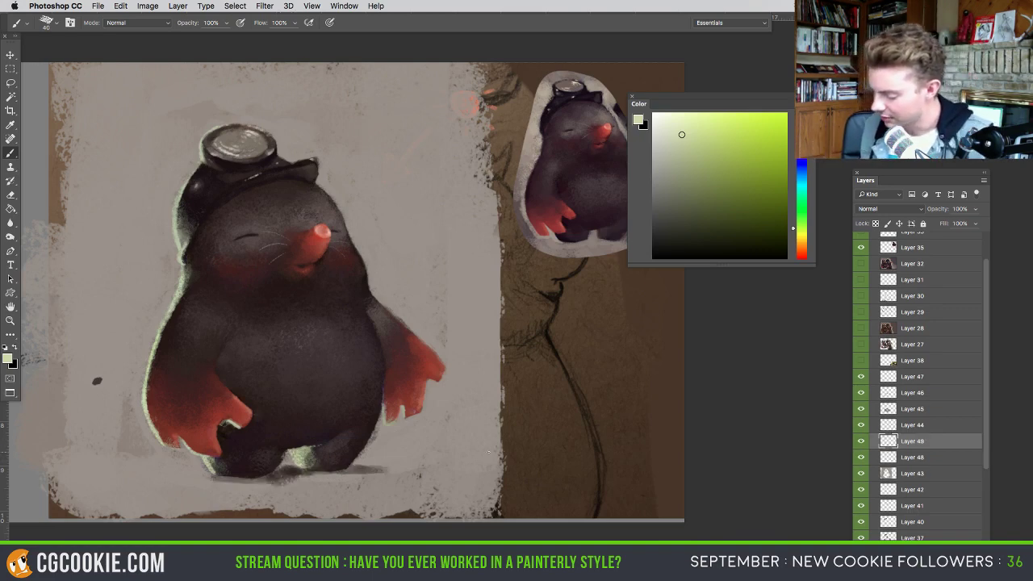
alt+click(356, 454)
mouse_move(347, 471)
mouse_down()
mouse_move(359, 470)
mouse_move(252, 476)
mouse_up()
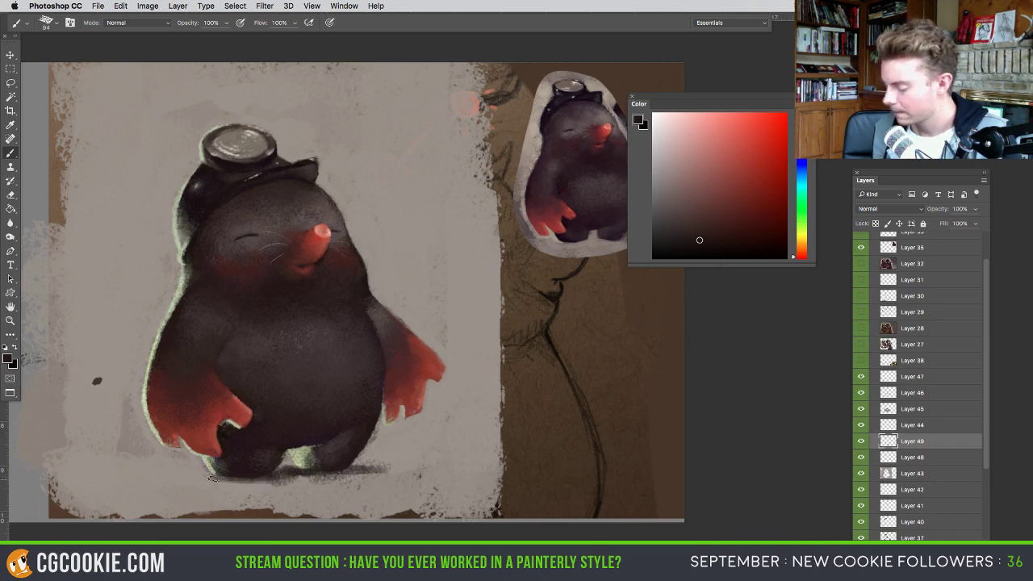
drag(343, 473, 355, 474)
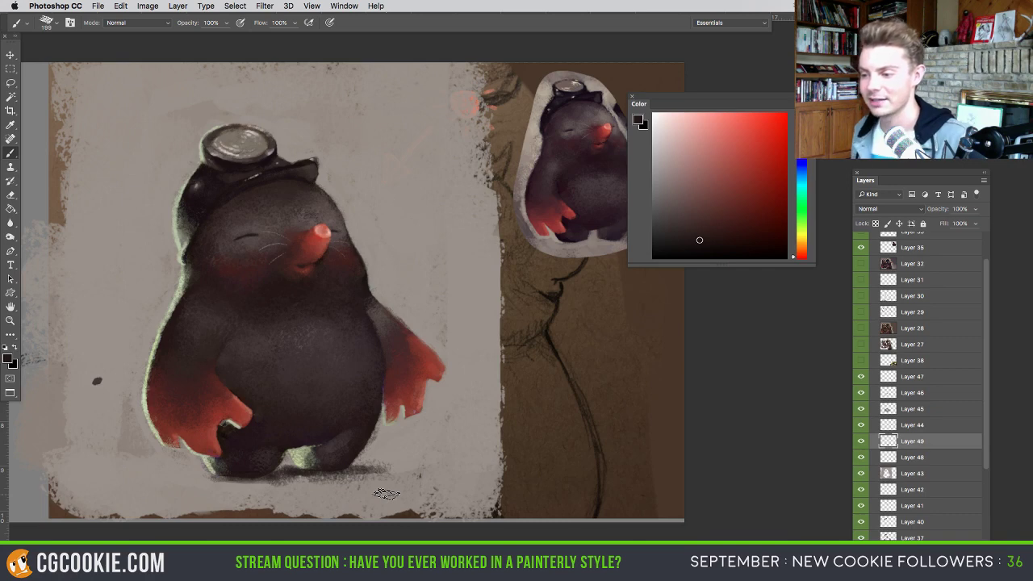
- Add a Hue/Saturation adjustment layer above Layer 47 and set its Saturation to -100
click(897, 382)
click(933, 545)
click(956, 449)
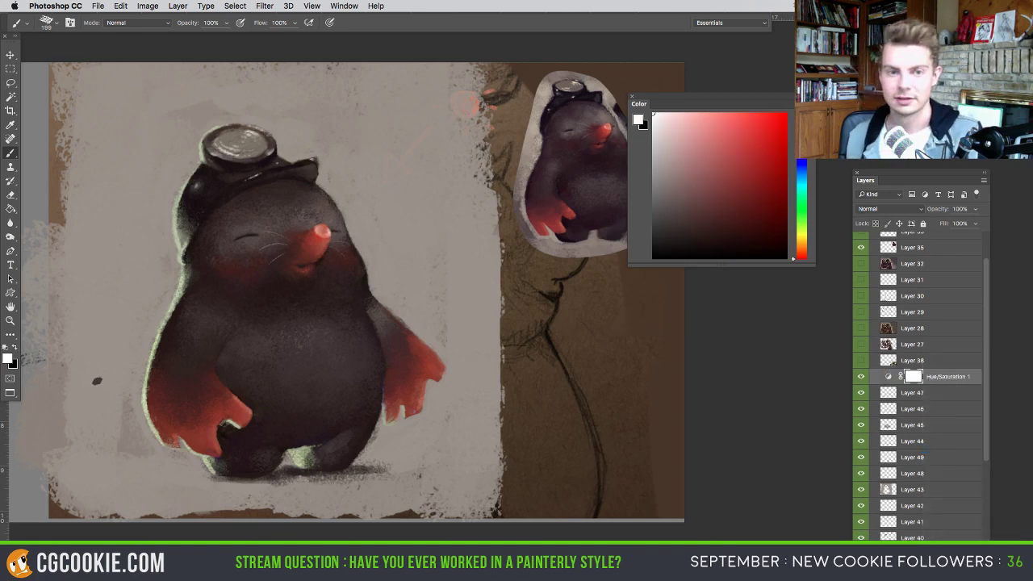
drag(512, 502, 686, 503)
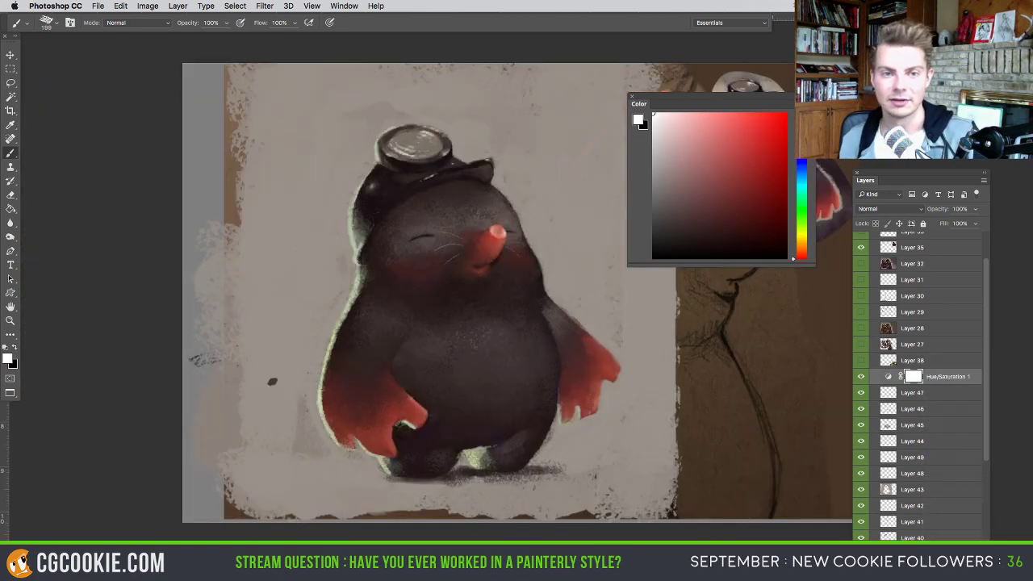
drag(187, 261, 500, 153)
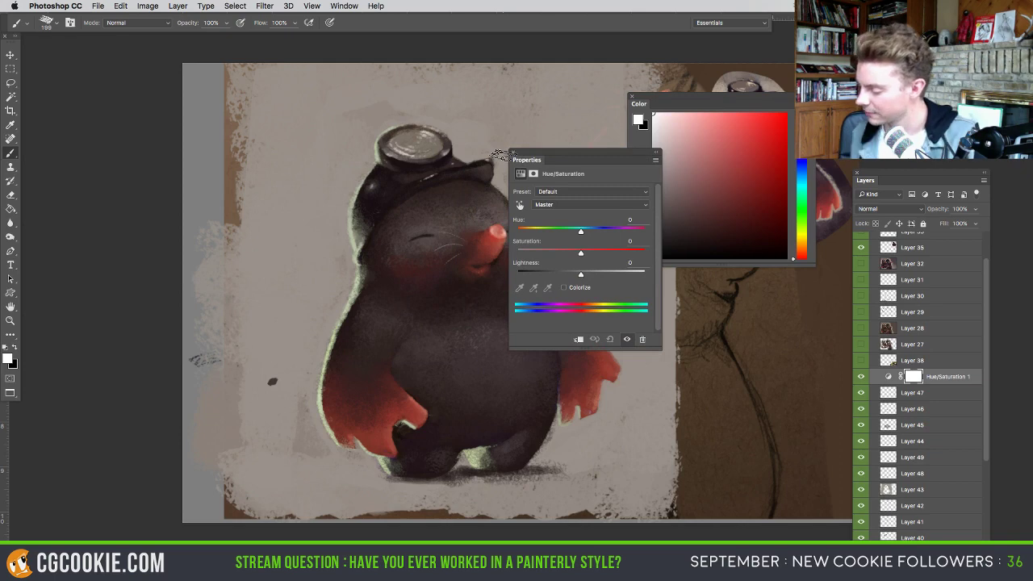
drag(554, 405, 408, 425)
drag(580, 252, 485, 277)
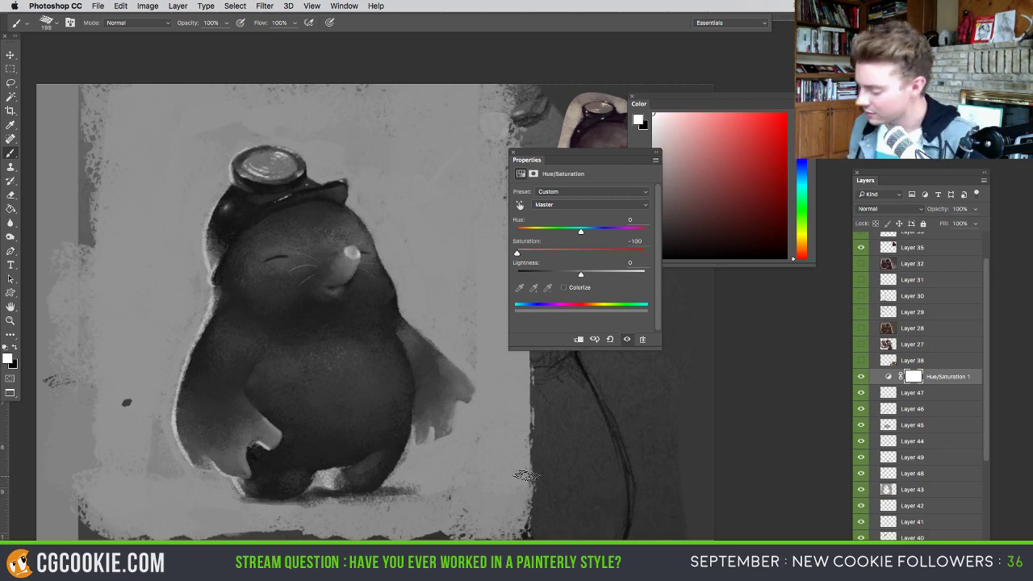
- Toggle the Hue/Saturation adjustment layer repeatedly to compare the painting's grayscale values with its colours, leaving the layer hidden
click(861, 376)
click(861, 376)
click(861, 377)
click(861, 376)
click(861, 376)
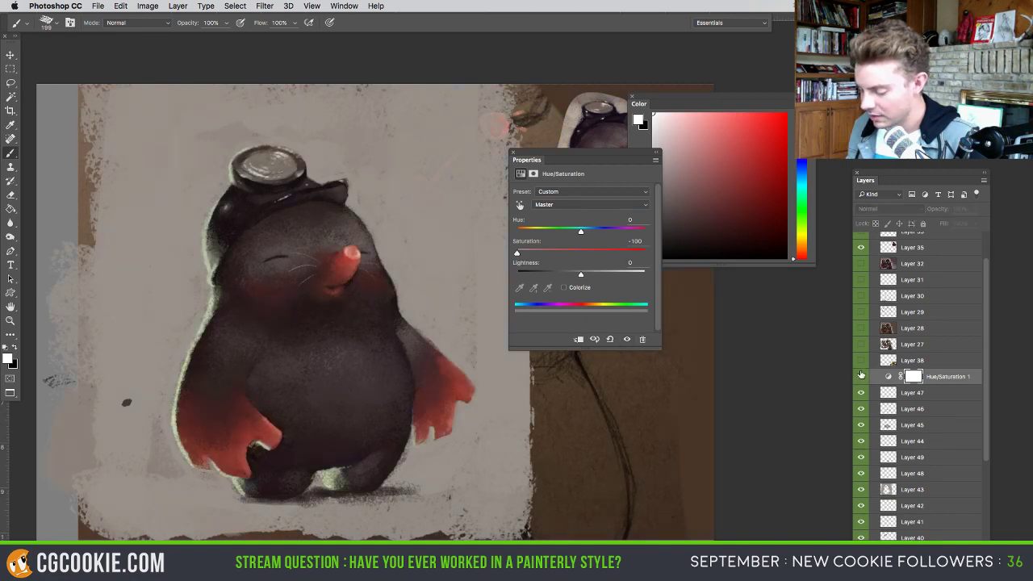
click(861, 376)
click(860, 376)
click(861, 376)
click(861, 376)
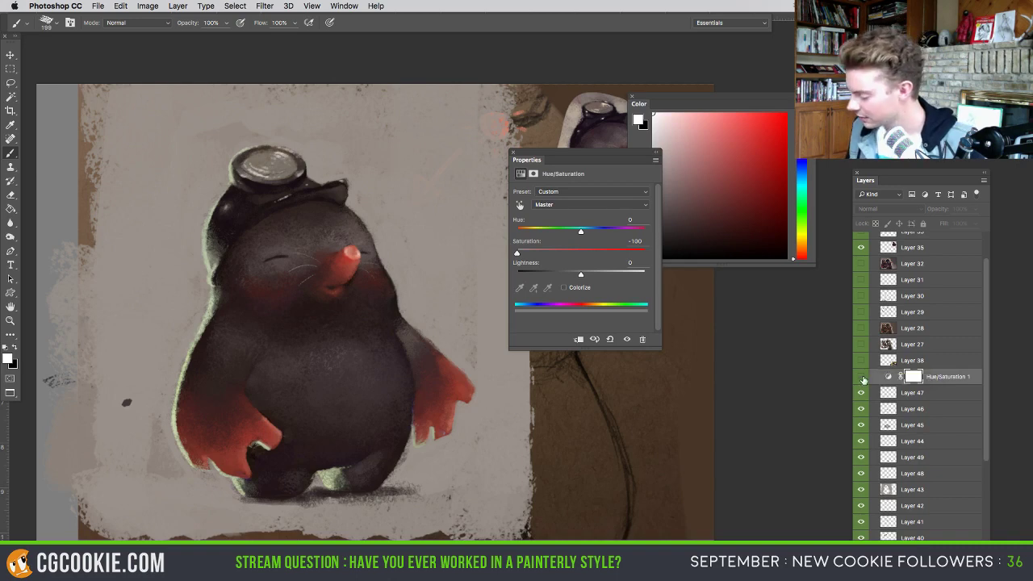
click(860, 377)
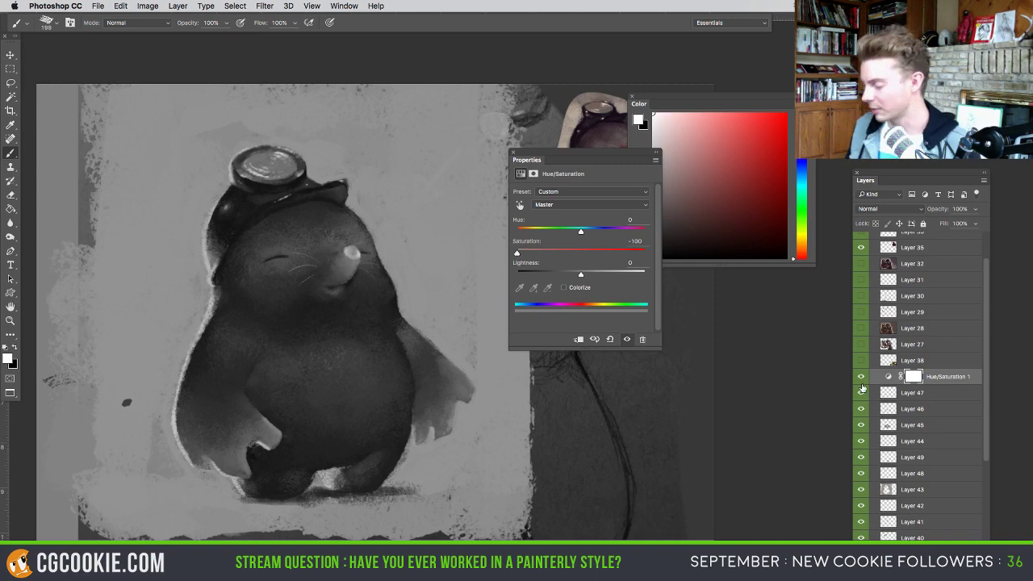
click(860, 377)
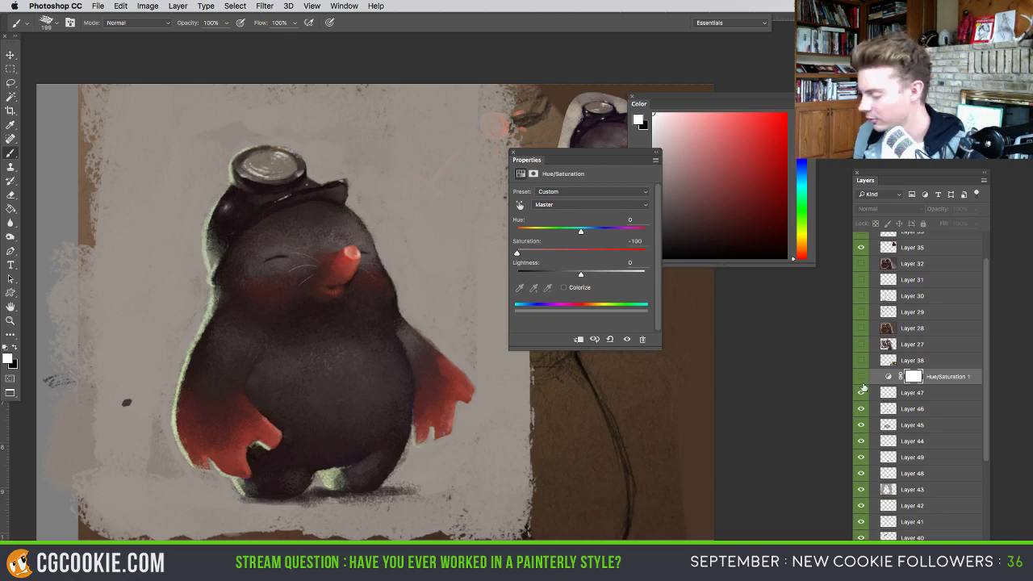
- Compare the painting in grayscale and colour with the Hue/Saturation layer, close its properties, and make Layer 46 active with the adjustment hidden
click(862, 377)
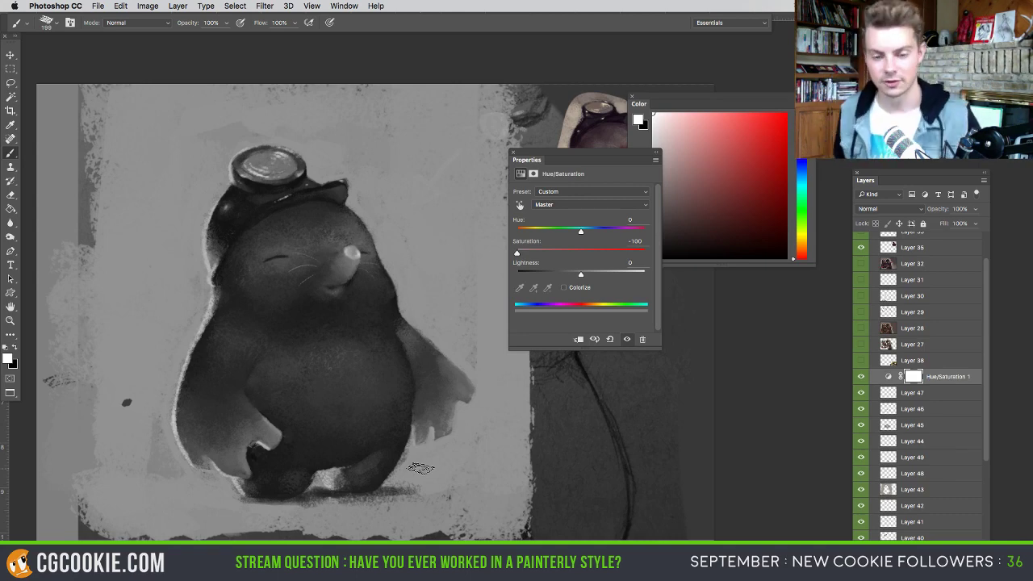
click(860, 376)
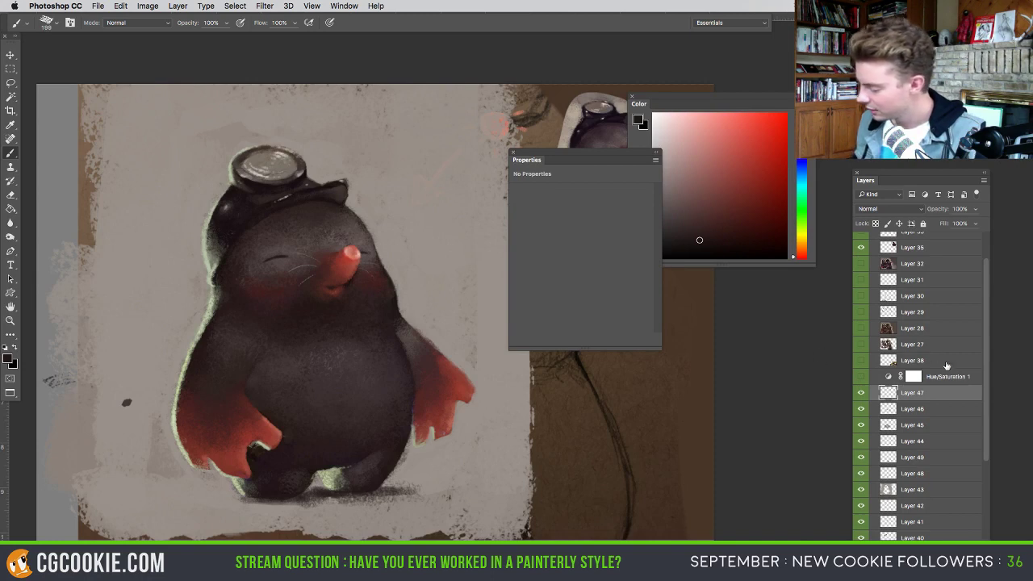
click(881, 409)
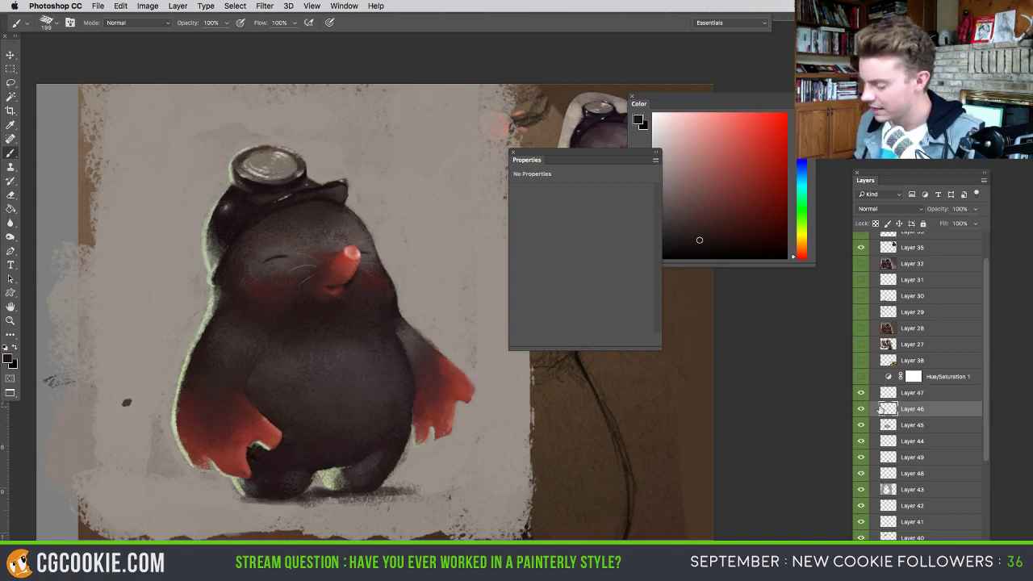
click(514, 155)
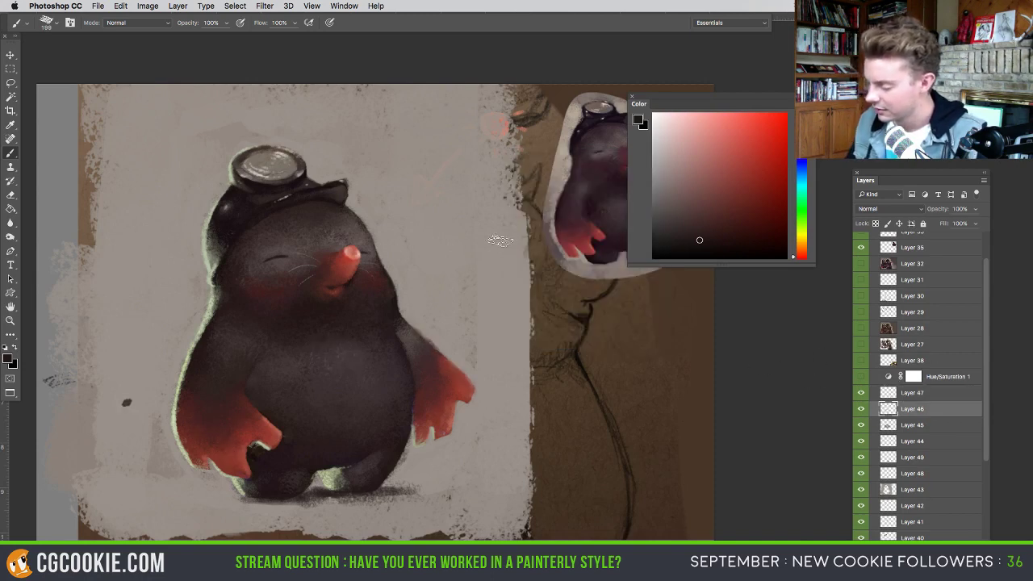
click(860, 376)
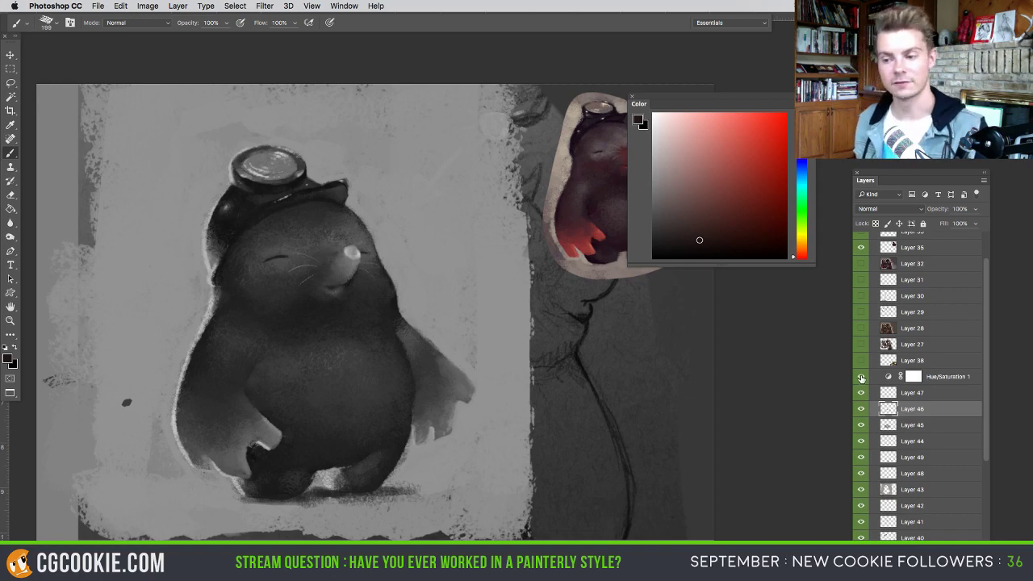
click(861, 377)
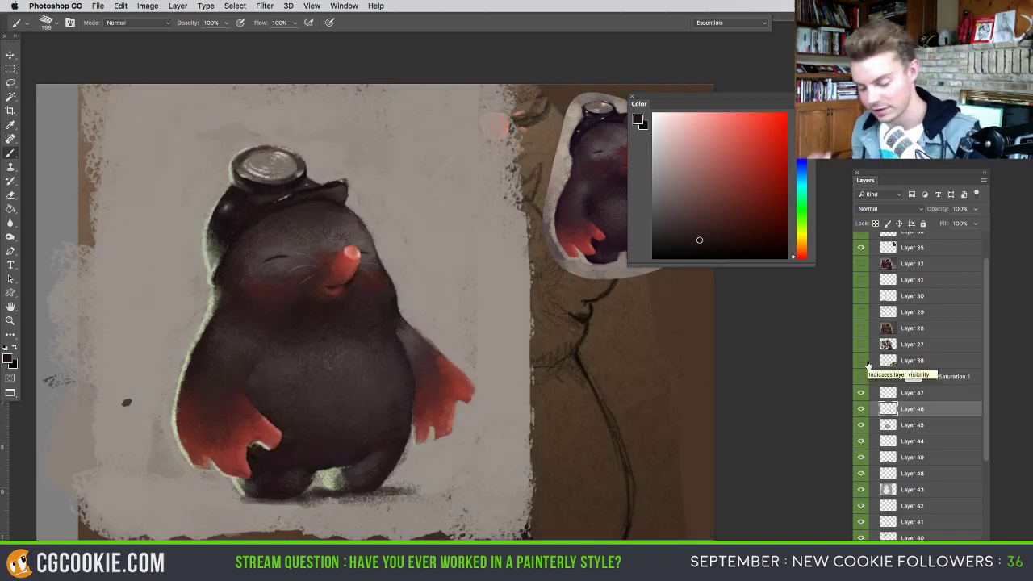
- Refine the upper forearm of the mole's raised arm on Layer 46 with dark fur tones sampled from the arm
alt+click(439, 367)
drag(439, 368, 424, 332)
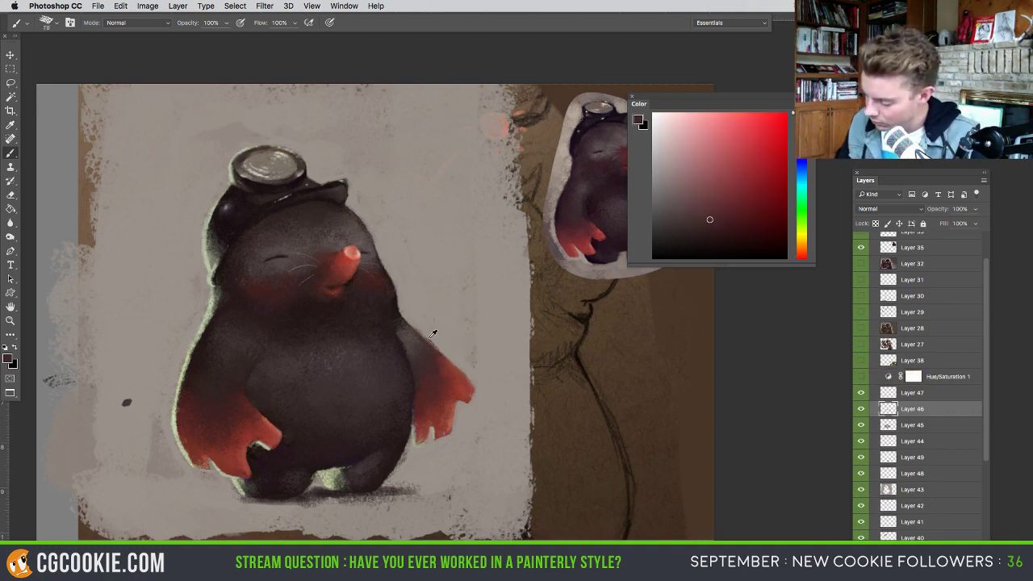
alt+click(421, 333)
alt+click(432, 353)
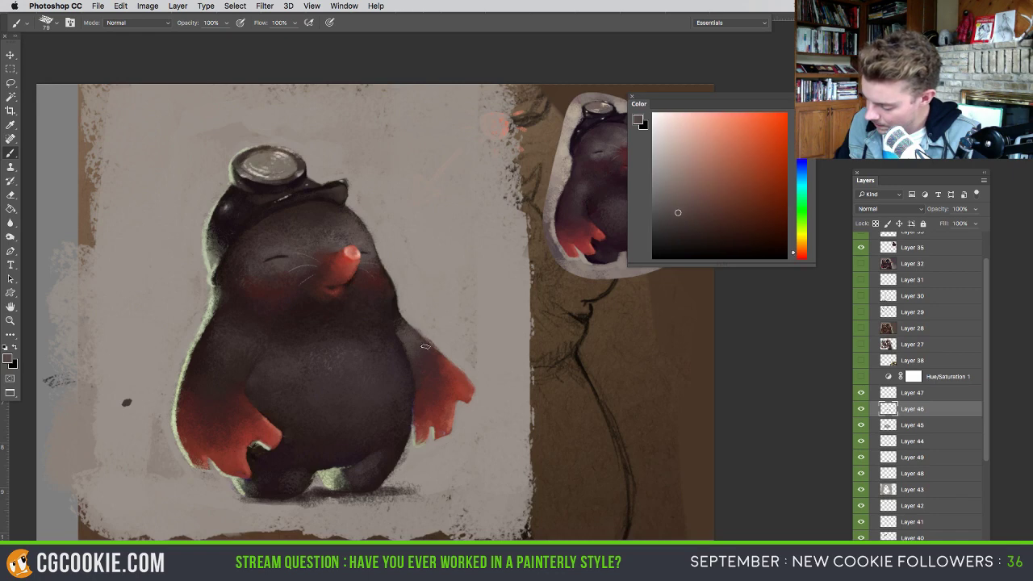
alt+click(436, 366)
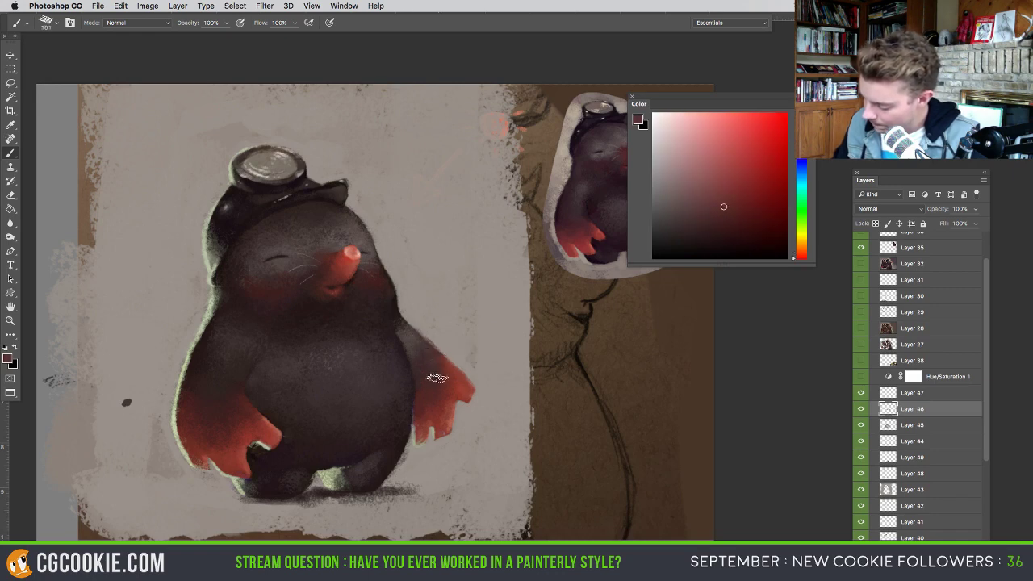
- Rework the red of the raised hand using a brighter red sampled from the other hand's fingers
alt+click(277, 431)
drag(443, 397, 421, 397)
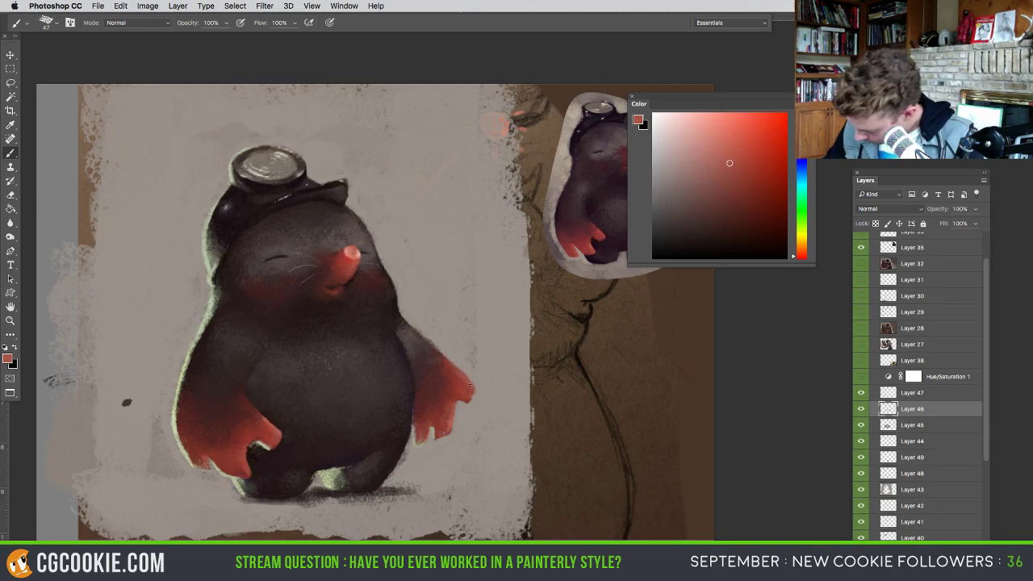
drag(455, 384, 451, 396)
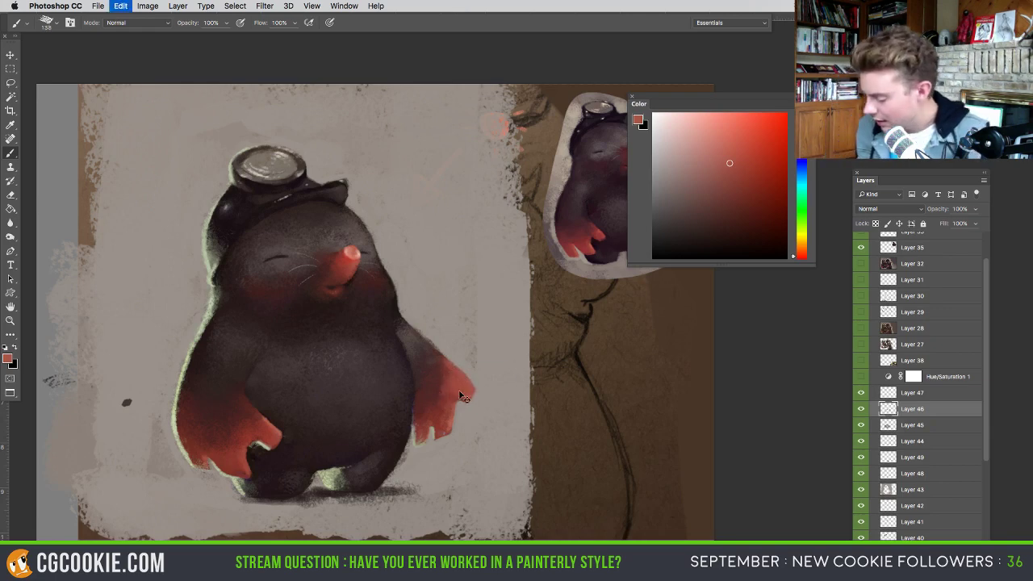
alt+click(449, 379)
alt+click(457, 378)
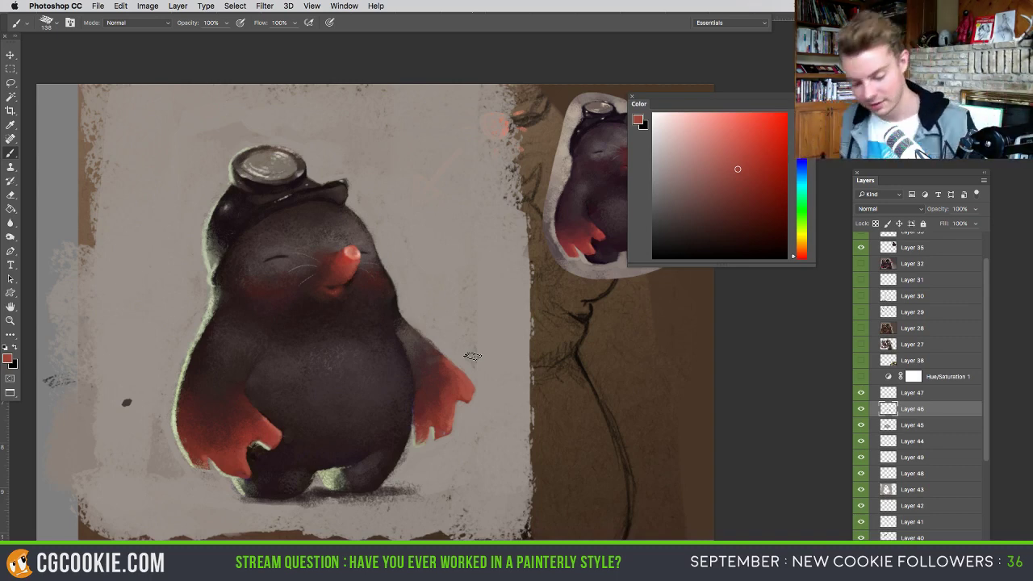
- Blend the raised hand's palm and inner edge with dark and mid reds sampled from the hand itself
mouse_move(451, 411)
mouse_down()
mouse_move(430, 396)
mouse_move(437, 389)
mouse_up()
alt+click(436, 394)
alt+click(444, 401)
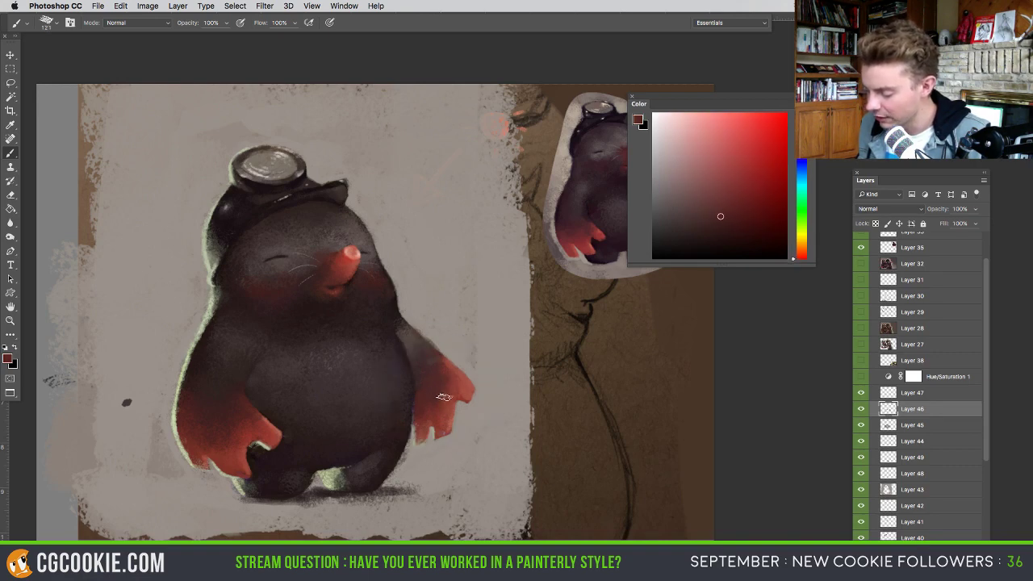
drag(418, 425, 436, 419)
alt+click(464, 386)
drag(465, 386, 458, 390)
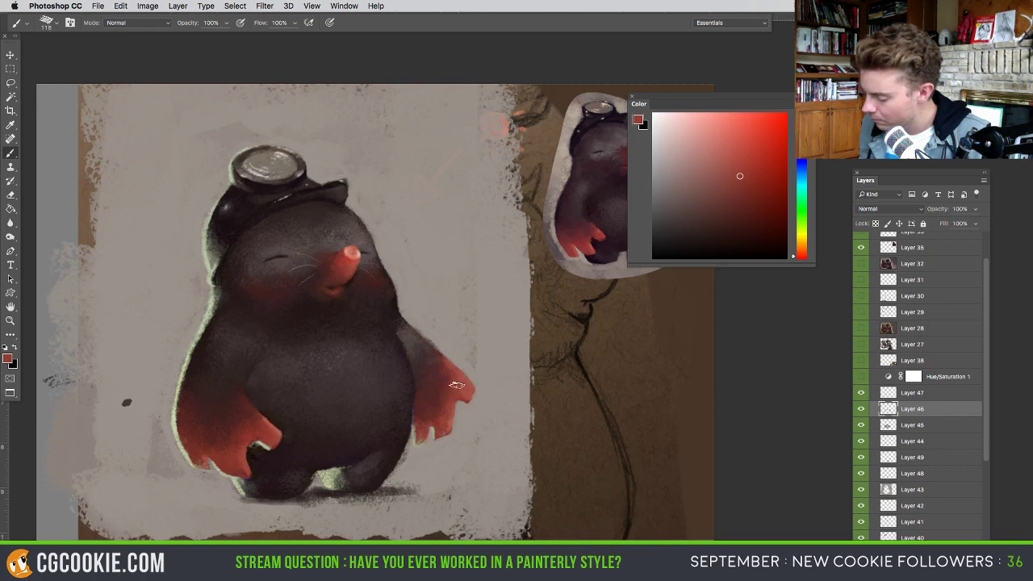
- Lighten the raised hand's upper edge with salmon tones sampled from the nose and other hand, softening it with a darker red
alt+click(354, 248)
alt+click(266, 425)
drag(471, 369, 453, 364)
alt+click(355, 251)
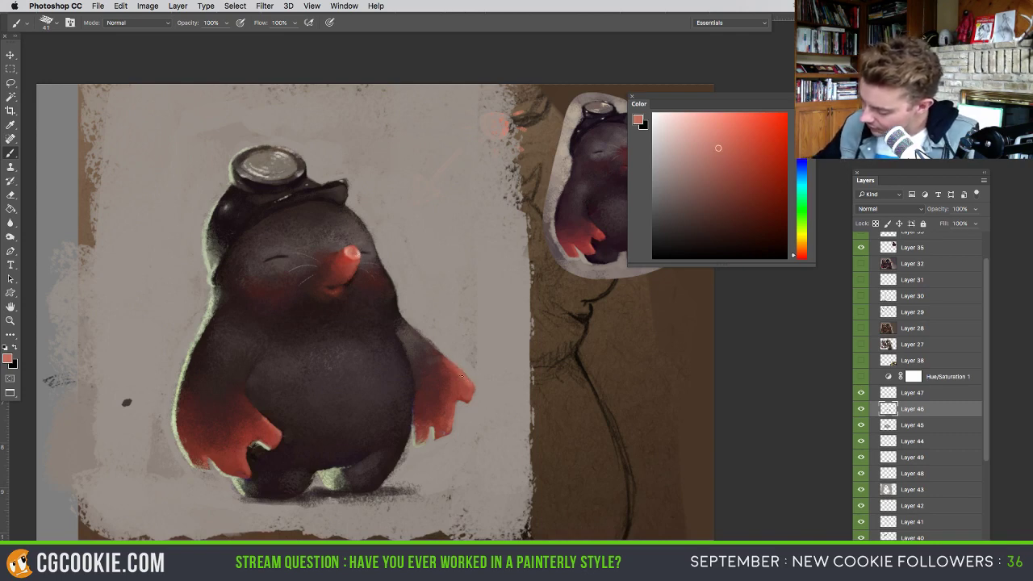
alt+click(450, 373)
drag(450, 373, 458, 376)
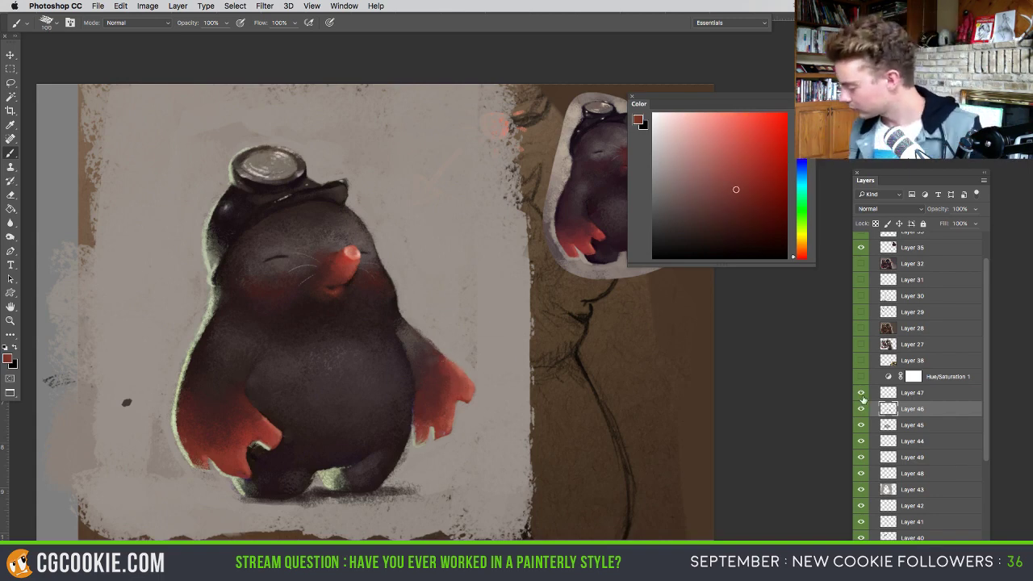
- Toggle the visibility of Layers 45, 44 and 49 to identify the ground shadow's layer, and make Layer 49 active
click(860, 426)
click(860, 426)
click(860, 441)
click(860, 441)
click(859, 457)
click(859, 456)
click(860, 441)
click(860, 441)
click(887, 441)
key(e)
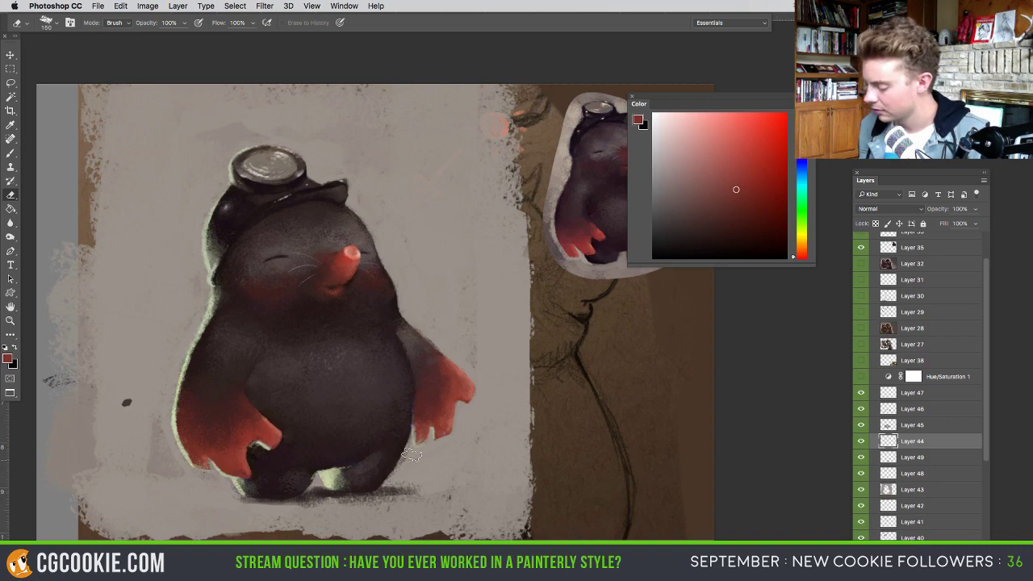
click(880, 460)
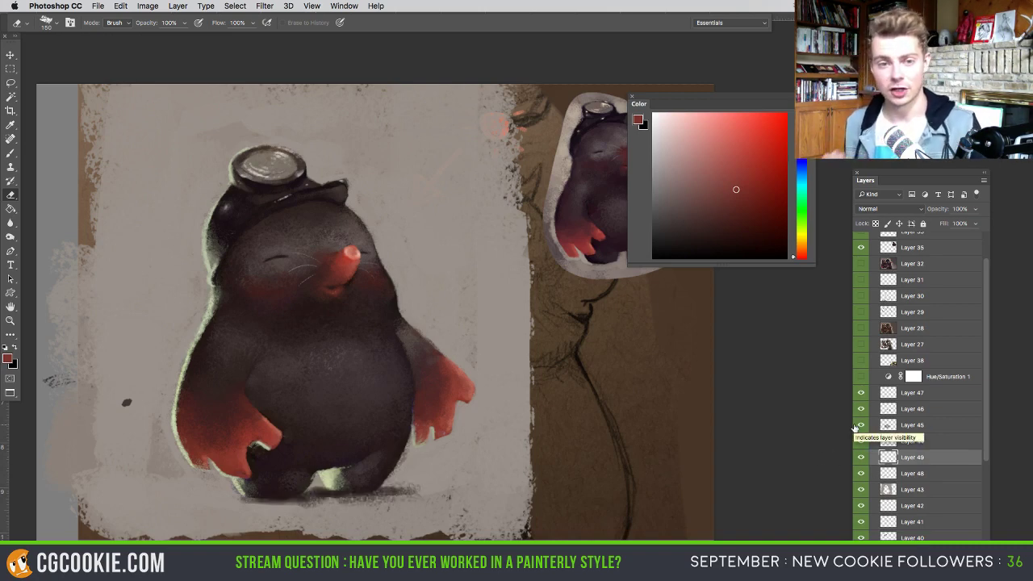
- Try tinting the ground shadow beneath the feet with a muted teal on Layer 49, and undo the stroke
click(803, 187)
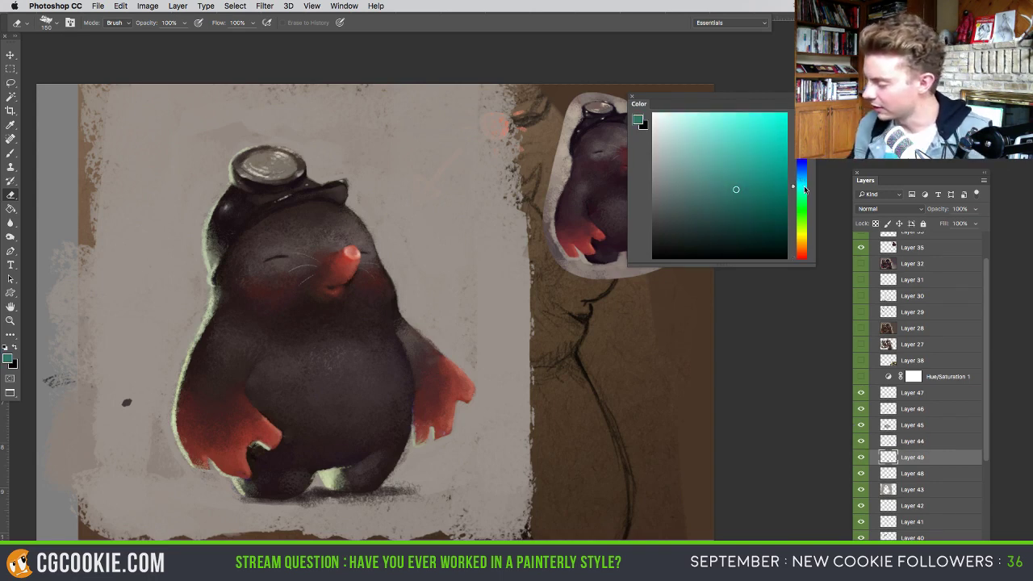
click(680, 173)
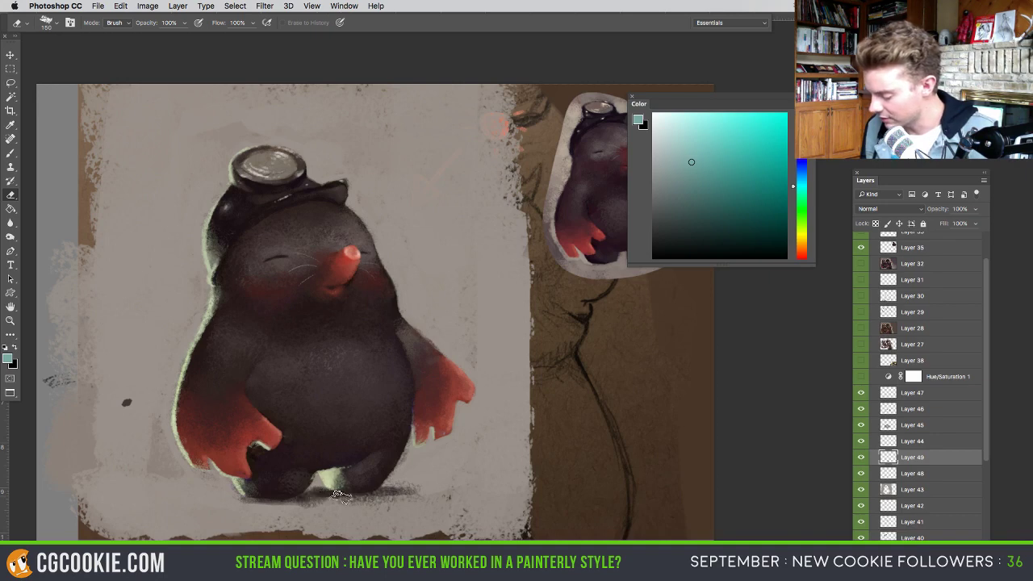
key(b)
mouse_move(316, 491)
mouse_down()
mouse_move(285, 495)
mouse_move(303, 505)
mouse_move(317, 496)
mouse_move(265, 501)
mouse_move(409, 492)
mouse_up()
key(super+z)
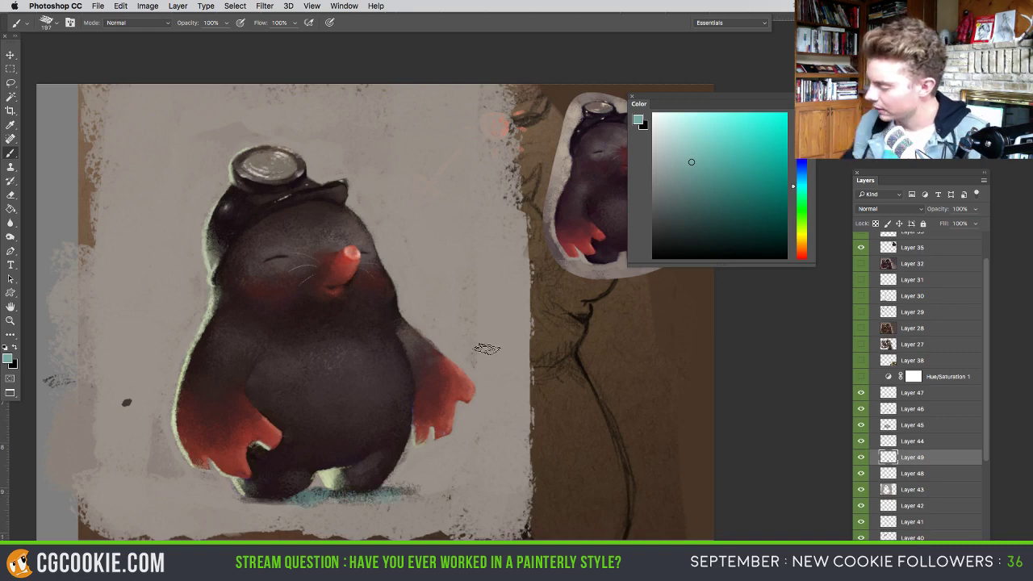
- Tint the ground shadow beneath the feet with a muted blue-violet and blend in a darker tone sampled from it
drag(799, 175, 804, 162)
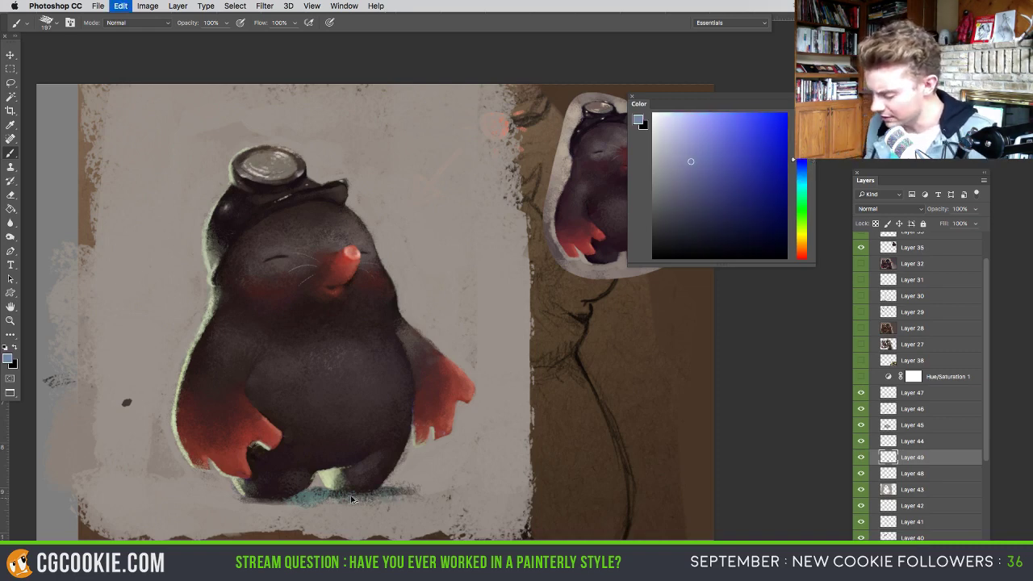
mouse_move(320, 493)
mouse_down()
mouse_move(411, 480)
mouse_move(345, 496)
mouse_move(409, 492)
mouse_move(400, 497)
mouse_move(264, 502)
mouse_up()
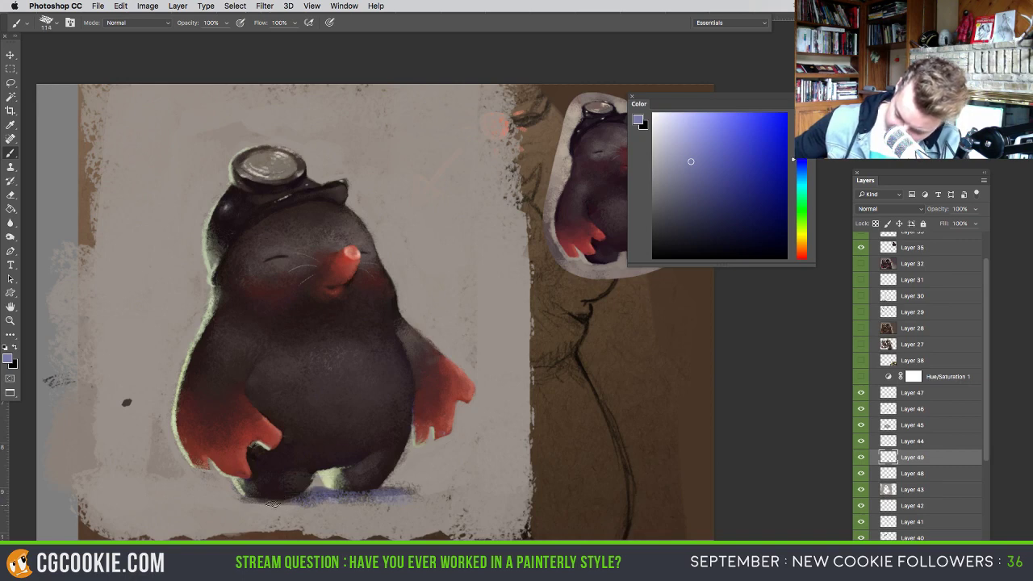
alt+click(313, 495)
drag(309, 498, 321, 492)
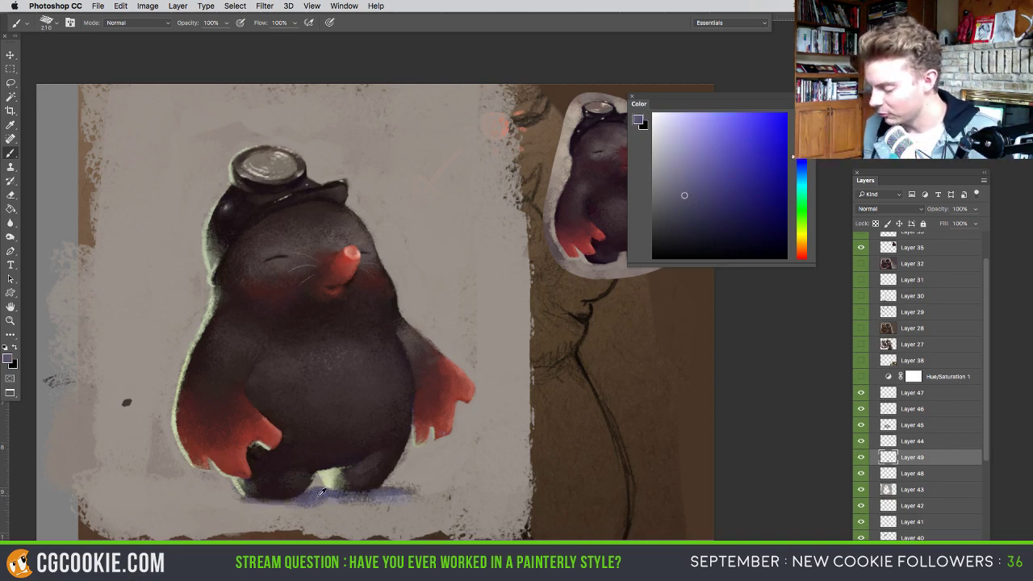
- Deepen the shadow under both feet with sampled dark violet tones and extend it softly across the ground on both sides
alt+click(313, 497)
drag(400, 495, 316, 488)
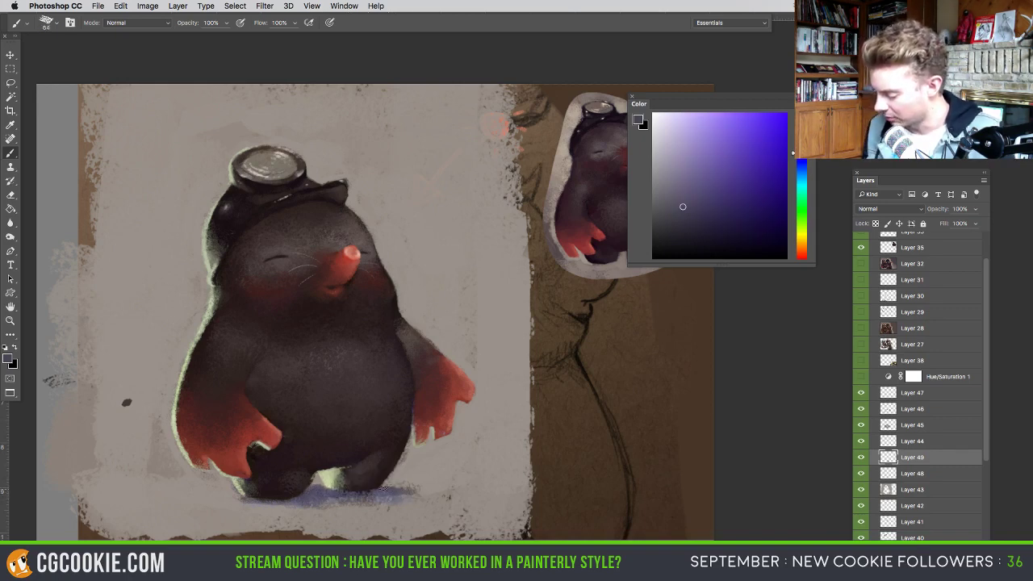
drag(386, 494, 389, 482)
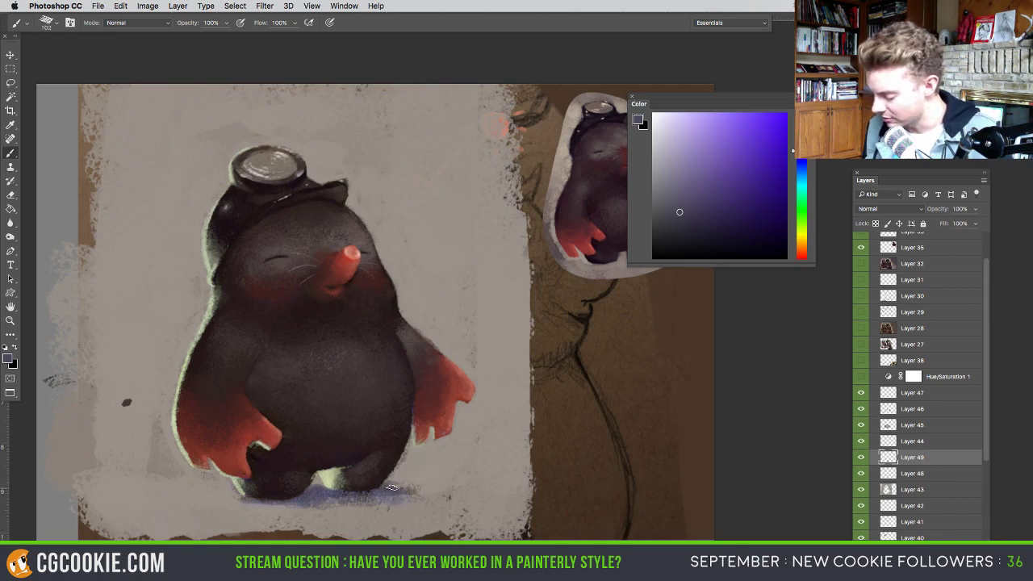
alt+click(346, 488)
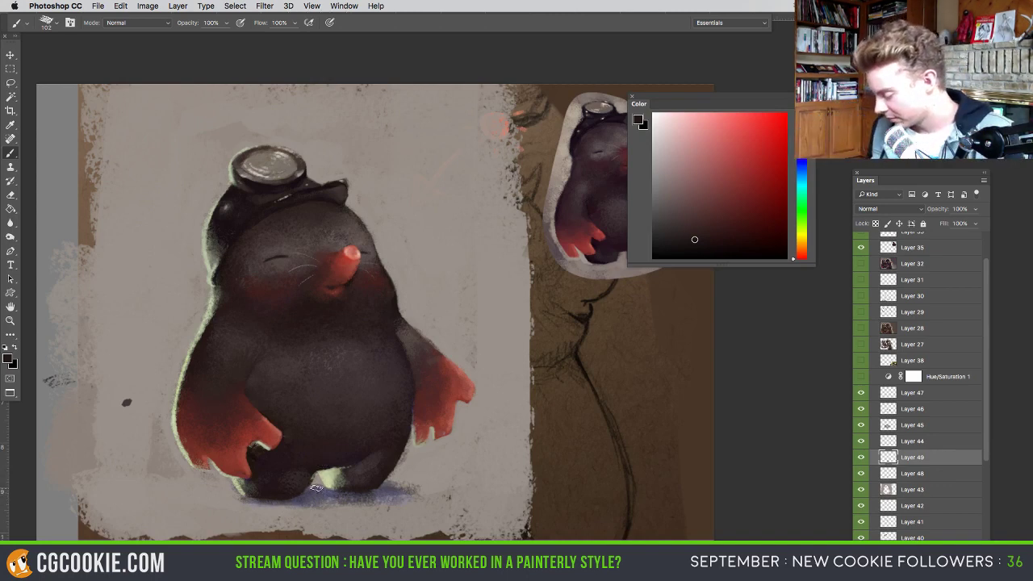
alt+click(394, 487)
mouse_move(398, 487)
mouse_down()
mouse_move(294, 503)
mouse_move(441, 494)
mouse_move(397, 479)
mouse_move(437, 494)
mouse_move(244, 506)
mouse_move(229, 492)
mouse_move(187, 500)
mouse_move(244, 505)
mouse_move(194, 500)
mouse_move(220, 500)
mouse_move(218, 489)
mouse_move(208, 500)
mouse_move(165, 494)
mouse_move(216, 492)
mouse_move(168, 497)
mouse_move(244, 513)
mouse_up()
- Erase the ground shadow's excess beside and below the raised-hand side foot, touching up the shadow under that foot with dark violet
key(e)
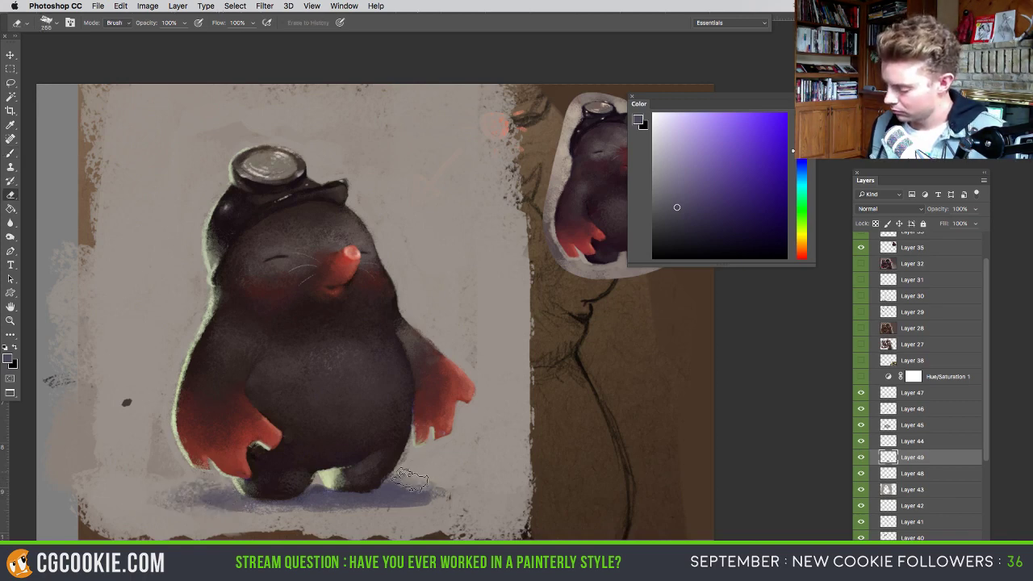
mouse_move(409, 484)
mouse_down()
mouse_move(431, 488)
mouse_move(429, 501)
mouse_move(363, 516)
mouse_up()
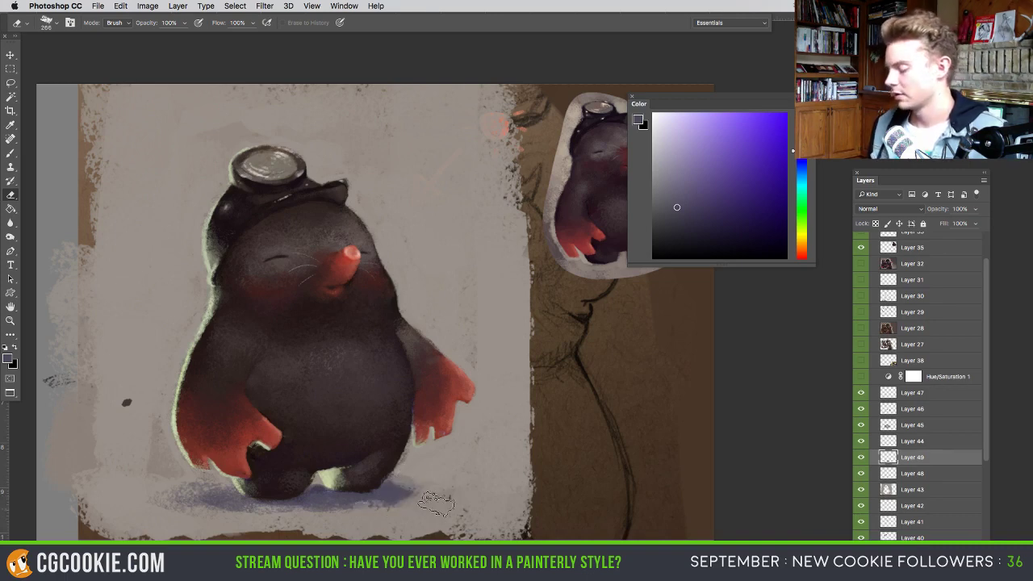
drag(423, 484, 397, 492)
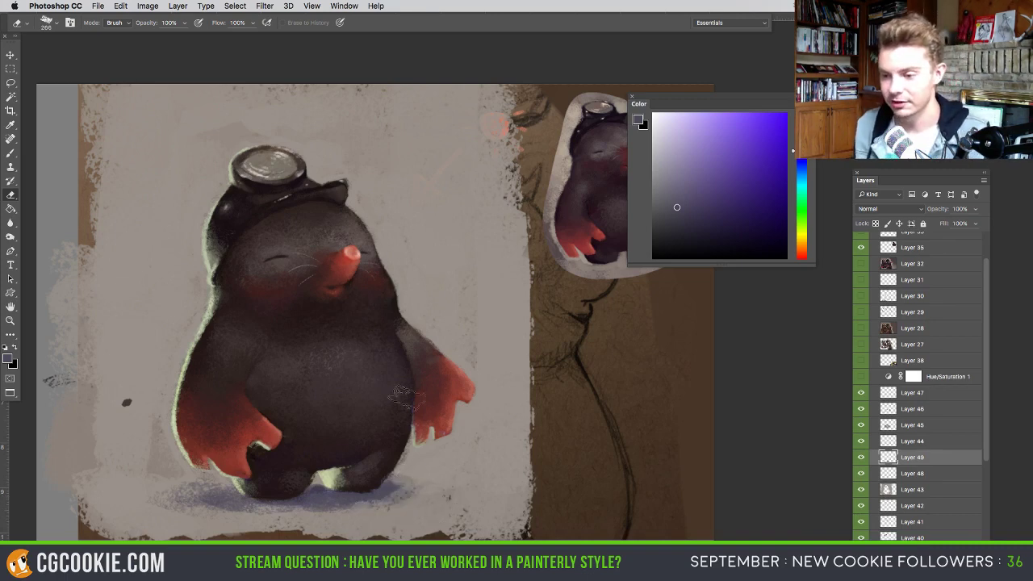
ctrl+alt+drag(436, 478, 415, 476)
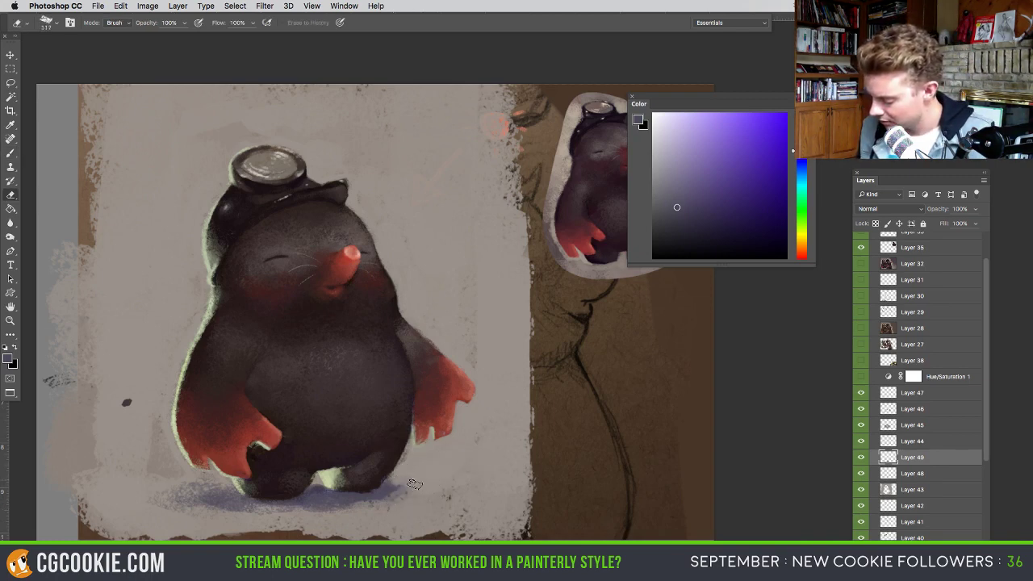
key(b)
drag(392, 492, 384, 495)
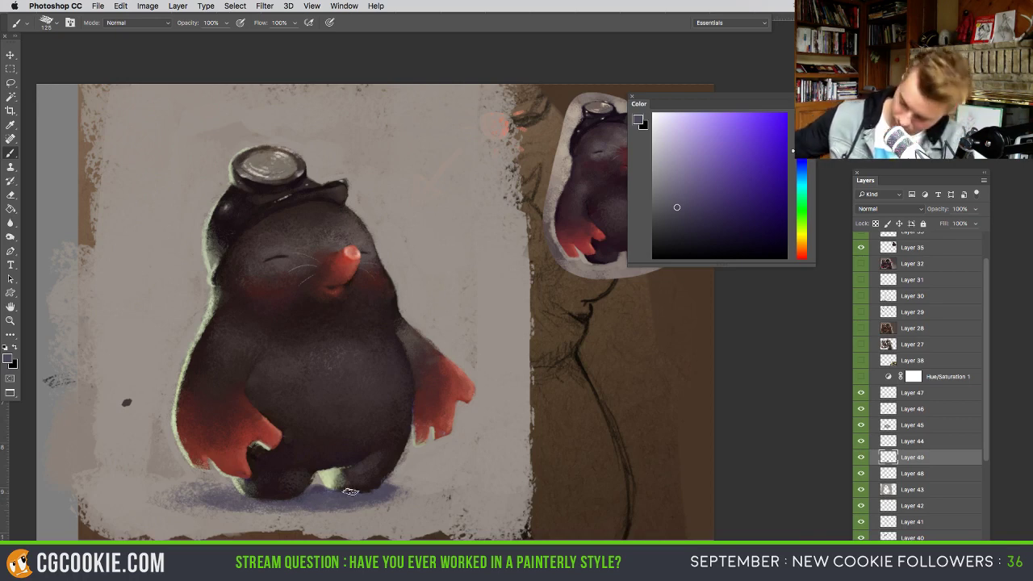
key(e)
drag(384, 508, 390, 505)
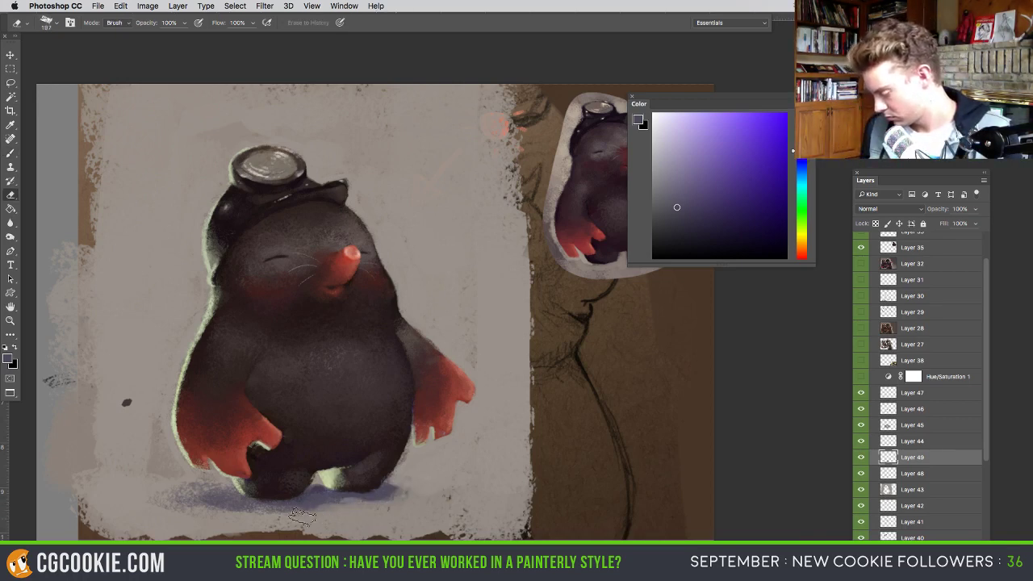
- Add brighter, more saturated blue accents to the ground shadow around the feet with a small brush
drag(801, 171, 804, 165)
click(716, 125)
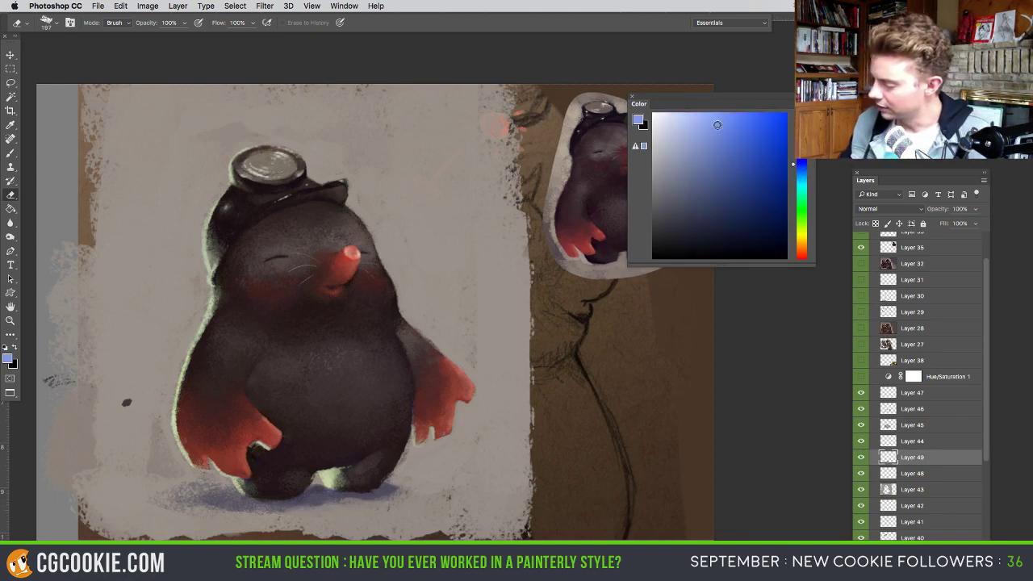
drag(717, 125, 722, 125)
key(b)
drag(319, 502, 327, 501)
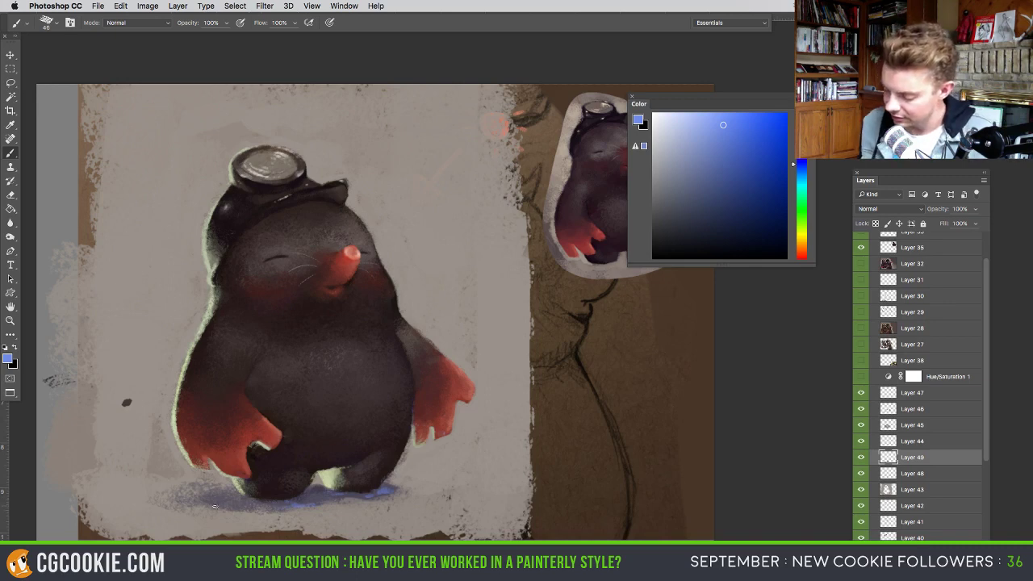
- Soften the blue accents along the lower edge of the ground shadow with tones sampled from it, using a larger brush
mouse_move(230, 510)
mouse_down()
mouse_move(243, 511)
mouse_move(232, 508)
mouse_up()
alt+click(232, 502)
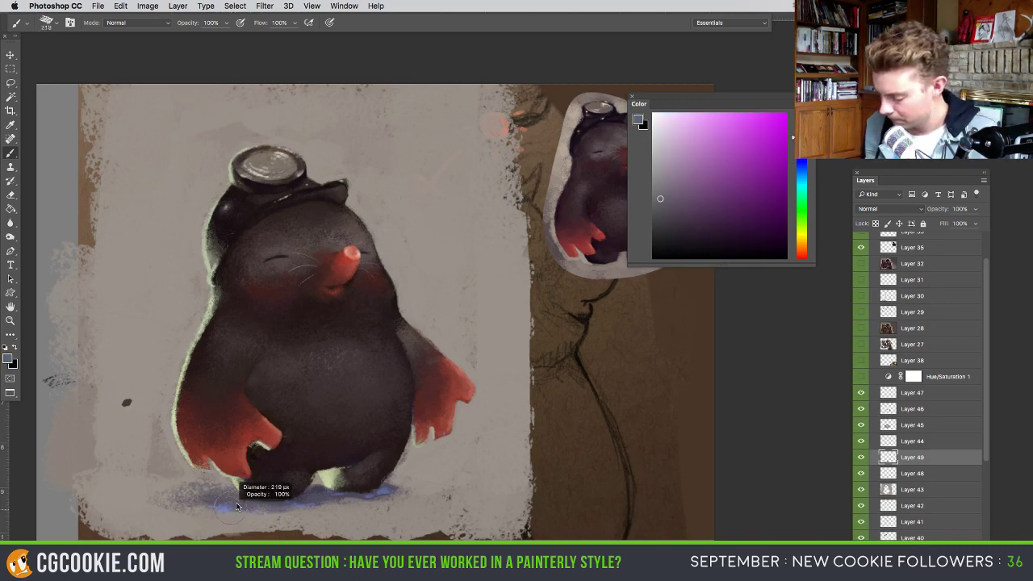
key(shift+b)
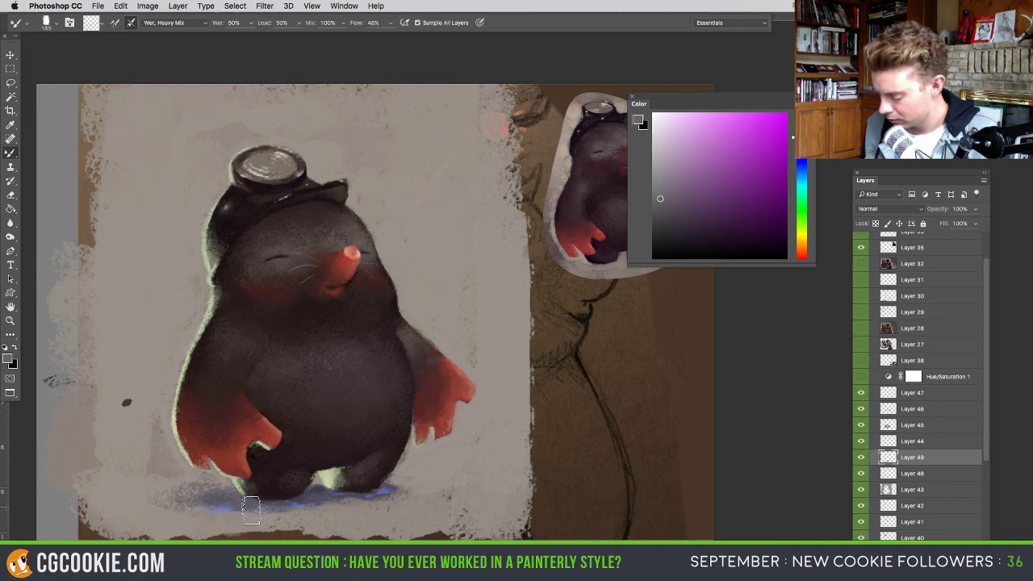
key(shift+b)
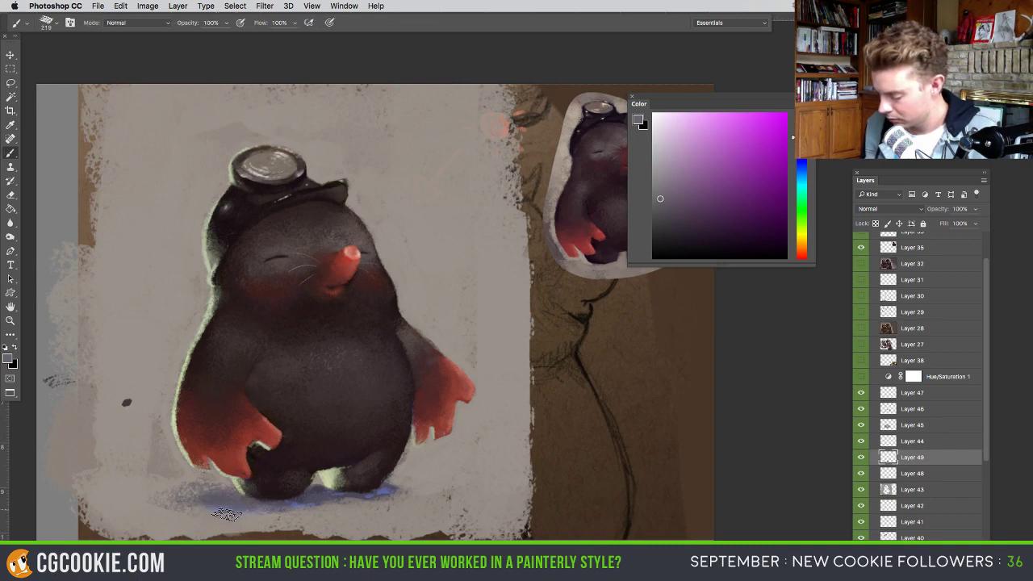
alt+click(313, 503)
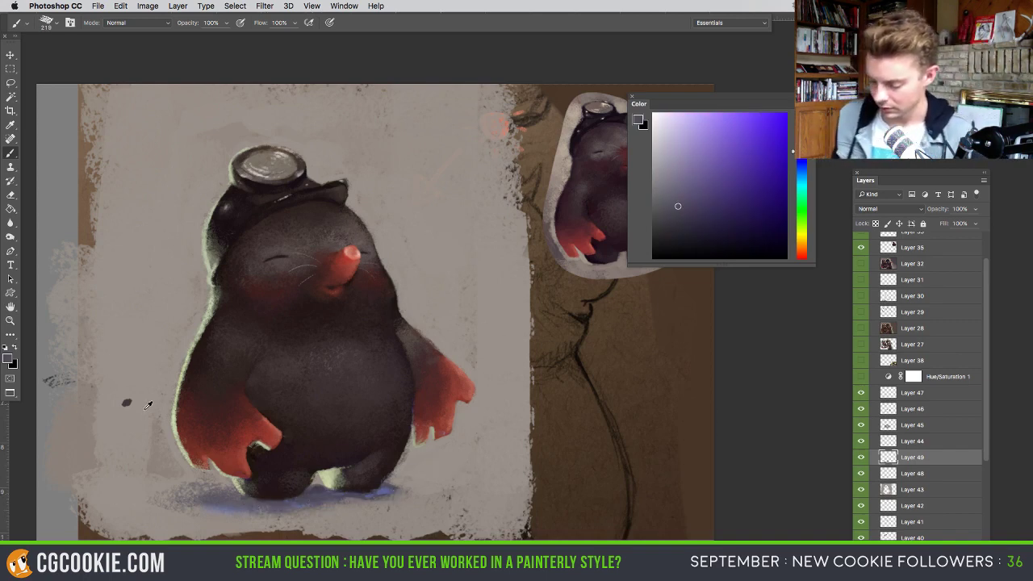
- Cover the stray dark spot beside the mole with sampled background grey on Layer 47 and move the Color panel aside
alt+click(128, 410)
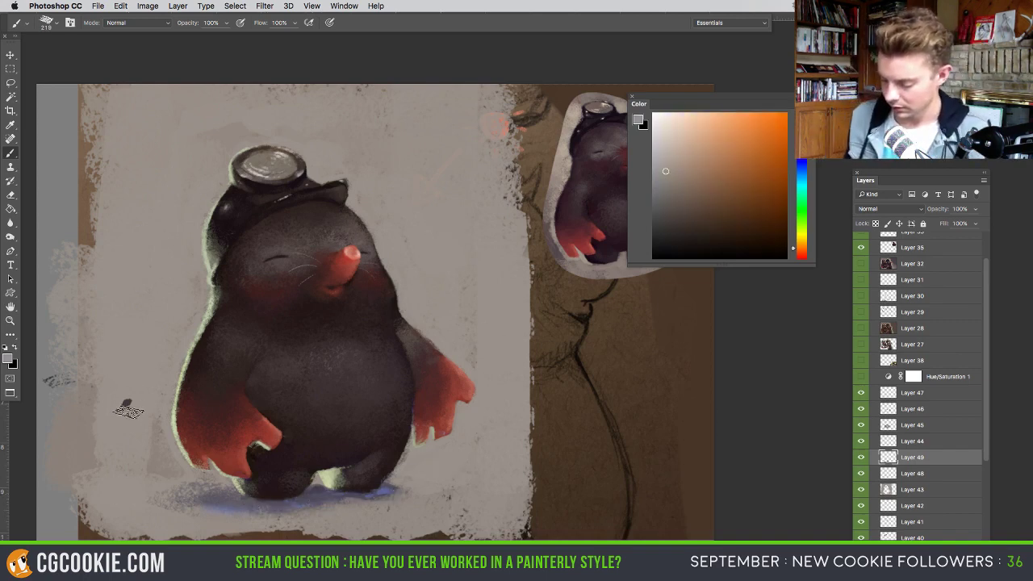
click(875, 394)
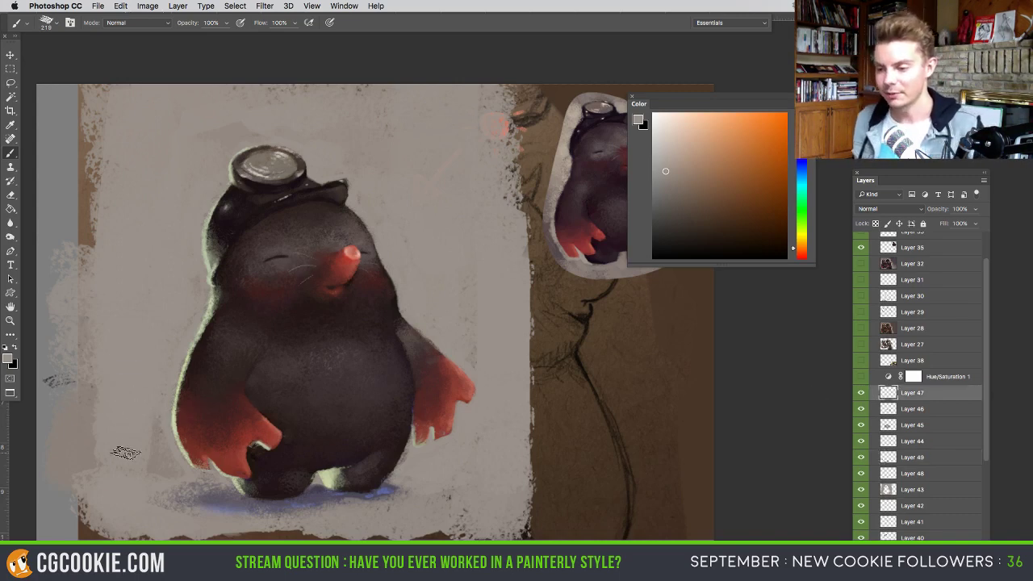
drag(496, 422, 529, 423)
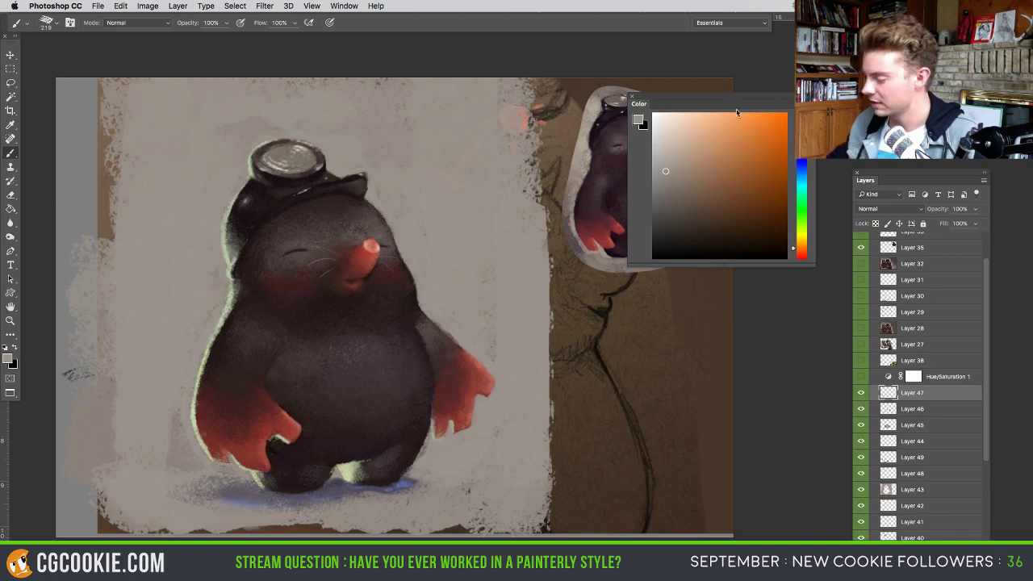
drag(734, 103, 759, 103)
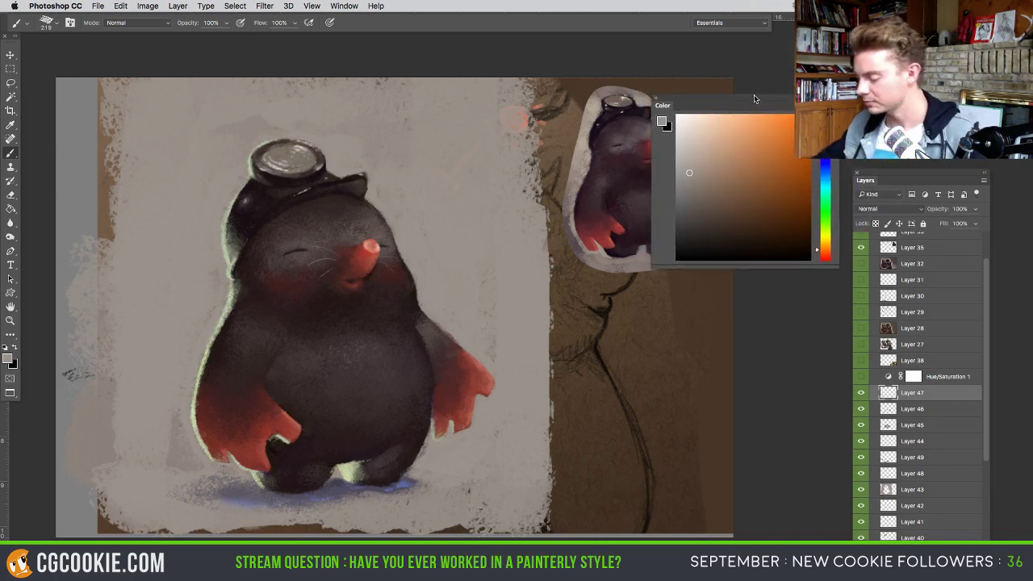
- Paint a pale green glow on the background and ground beside the rim-lit arm, blending its upper edge with sampled grey-green tones
drag(514, 416, 433, 408)
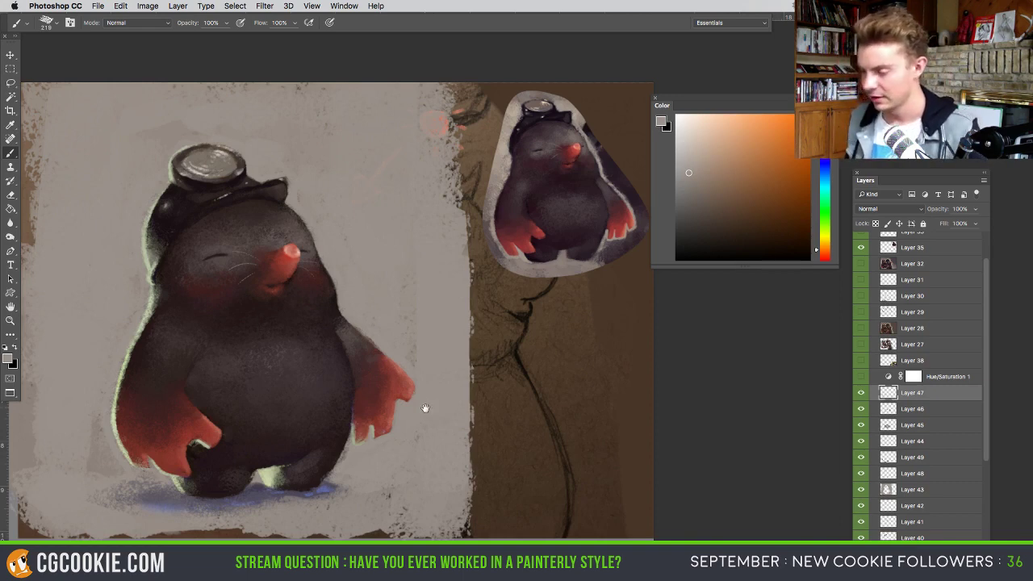
drag(422, 405, 449, 415)
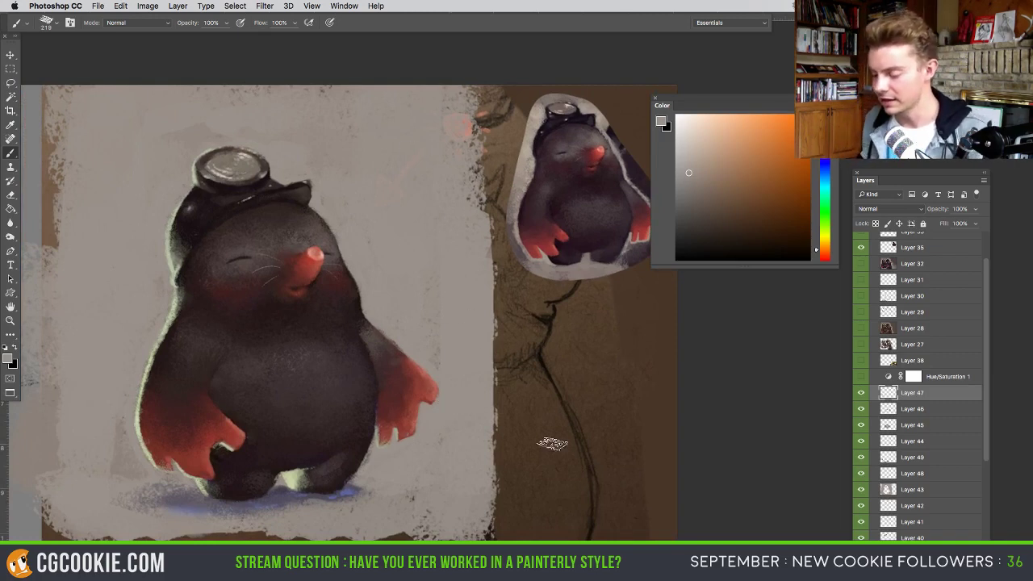
scroll(456, 380, up, 5)
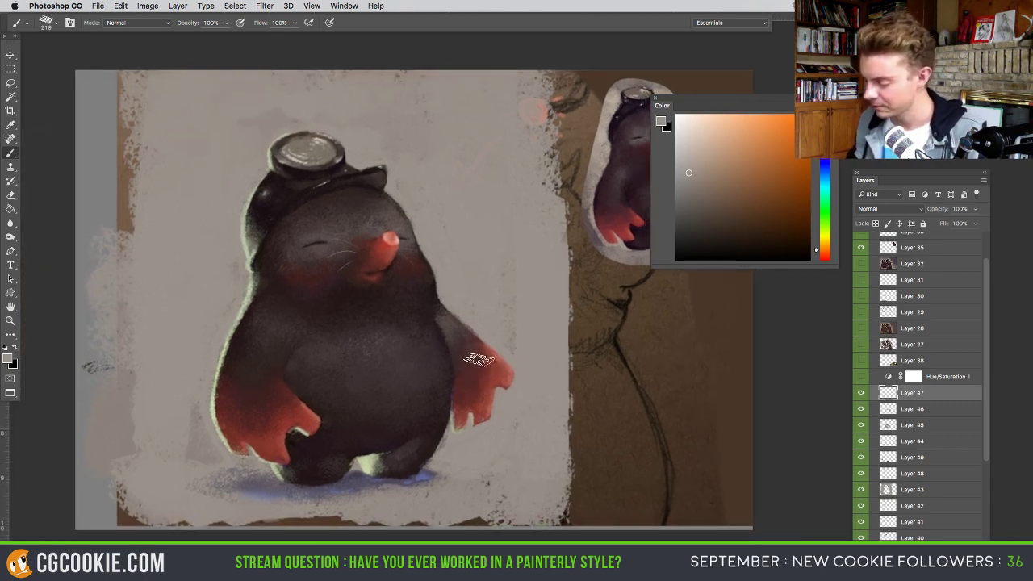
scroll(479, 360, down, 5)
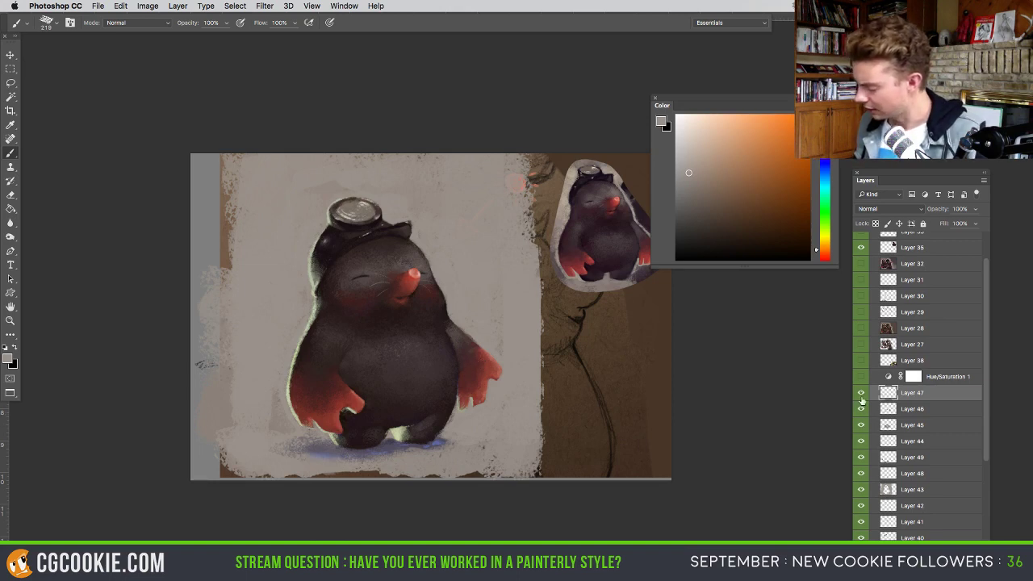
alt+click(364, 435)
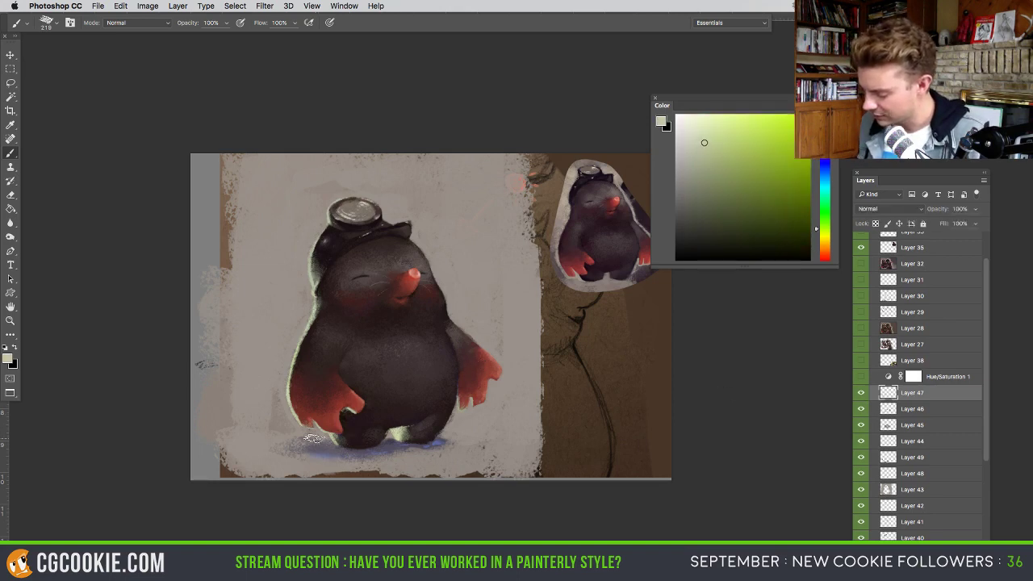
mouse_move(260, 436)
mouse_down()
mouse_move(238, 416)
mouse_move(272, 403)
mouse_move(262, 383)
mouse_move(240, 420)
mouse_move(273, 344)
mouse_move(266, 392)
mouse_up()
alt+click(280, 348)
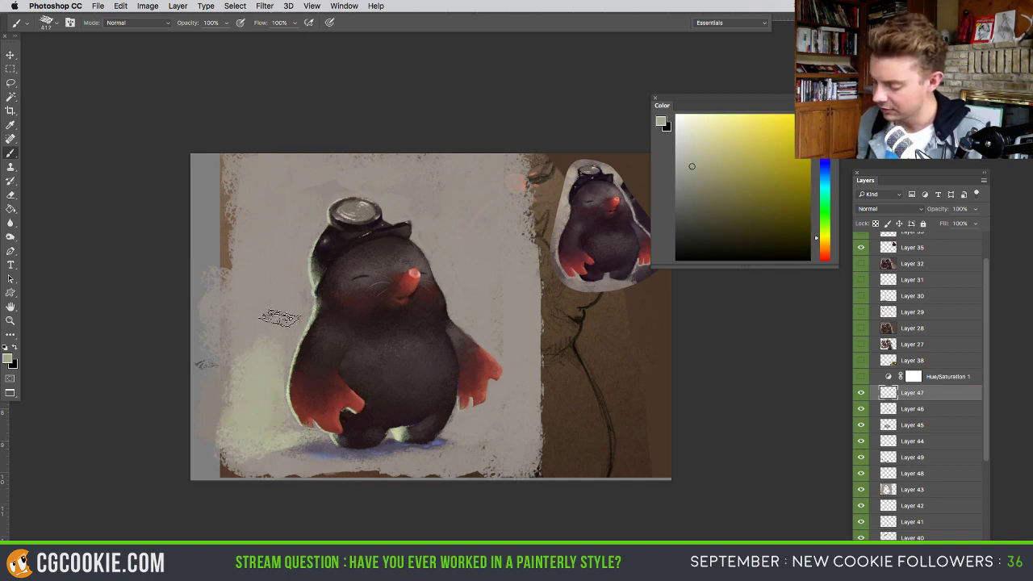
alt+click(276, 315)
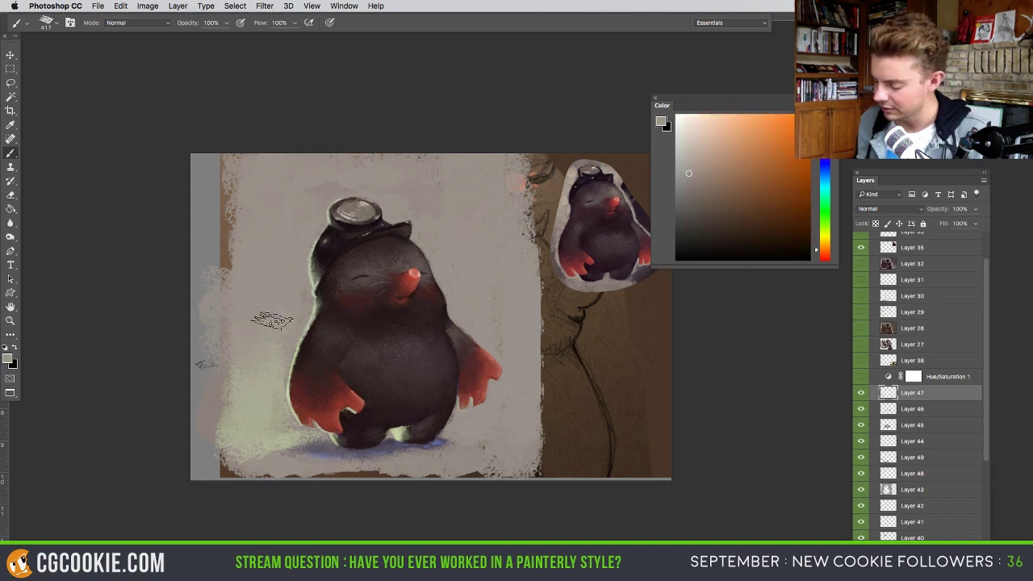
alt+click(246, 344)
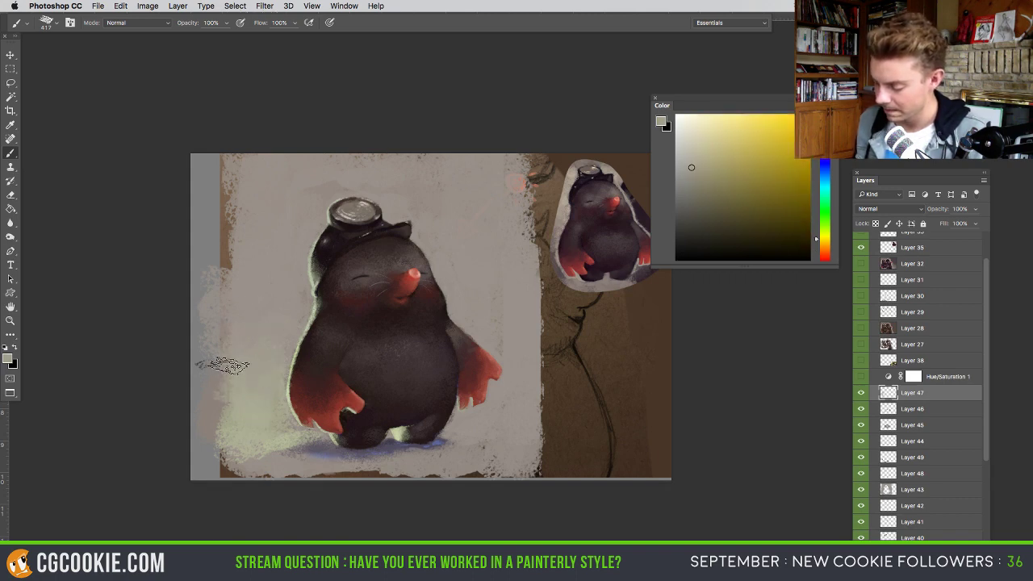
alt+click(458, 426)
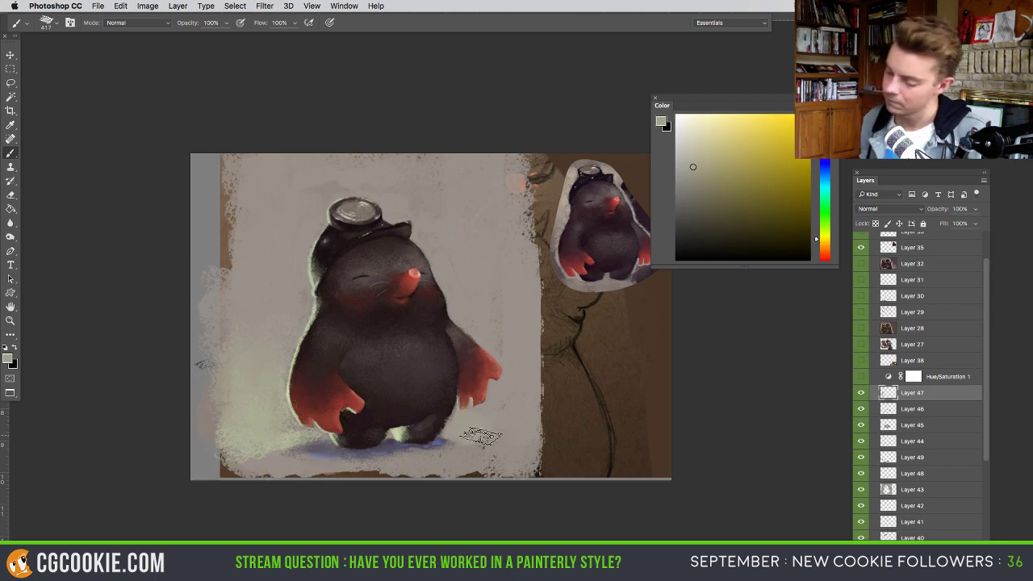
- Erase part of the green glow beside the arm with a large eraser and paint sampled pale green along the ground below the shadow
key(e)
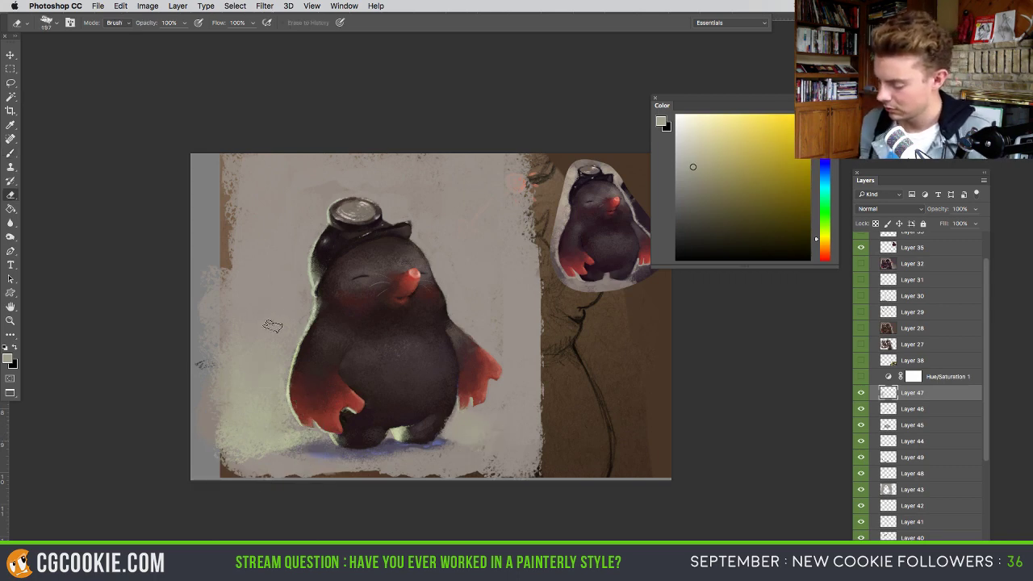
drag(270, 335, 290, 336)
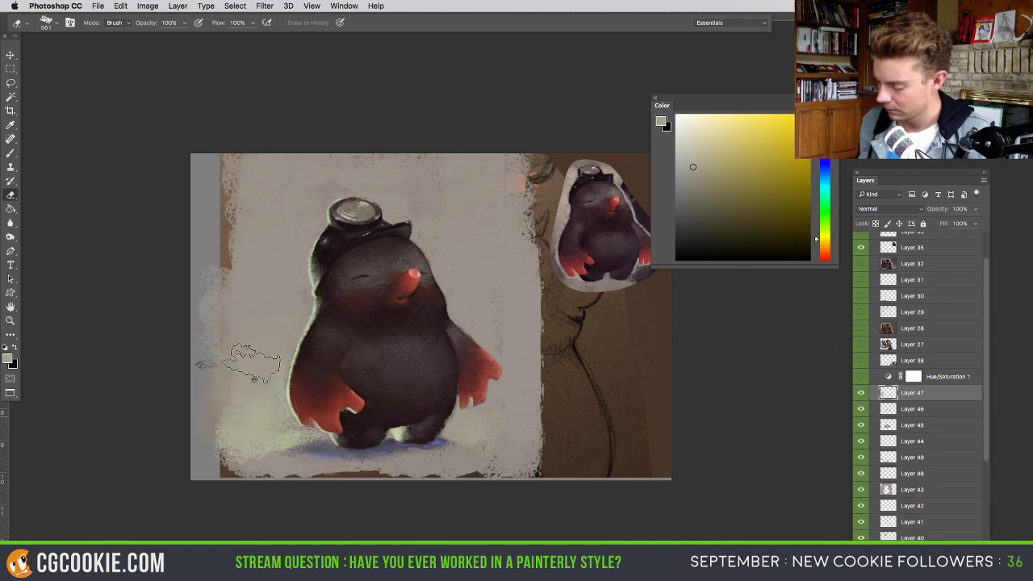
key(b)
alt+click(270, 446)
mouse_move(298, 467)
mouse_down()
mouse_move(262, 461)
mouse_move(324, 463)
mouse_move(274, 456)
mouse_move(228, 472)
mouse_move(240, 449)
mouse_move(357, 476)
mouse_move(303, 472)
mouse_move(382, 464)
mouse_up()
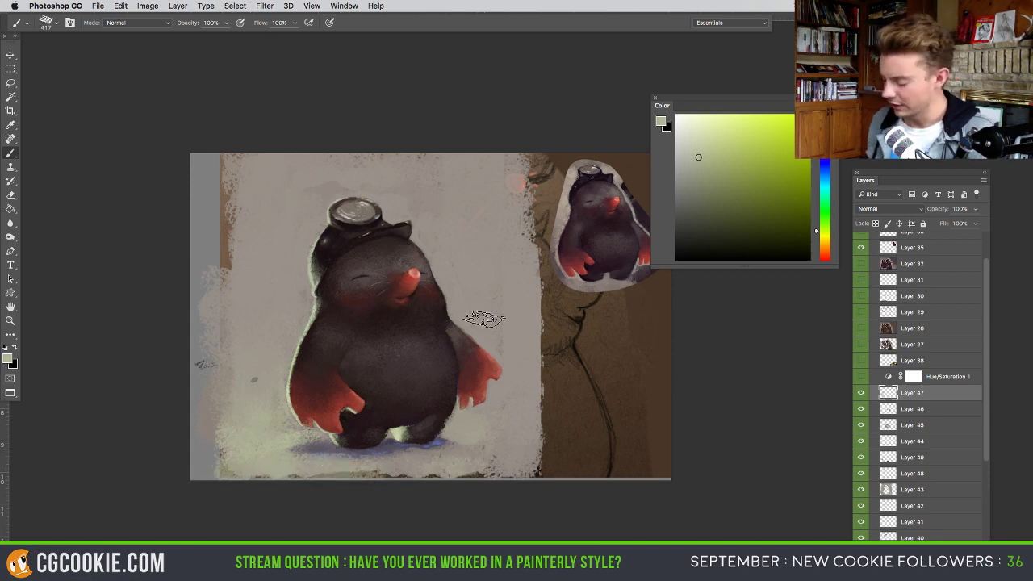
- Identify the shadow layer by toggling Layers 48 and 49, and recolour Layer 49 with Hue/Saturation at Hue -165
click(860, 474)
click(860, 473)
click(860, 458)
click(860, 458)
click(884, 457)
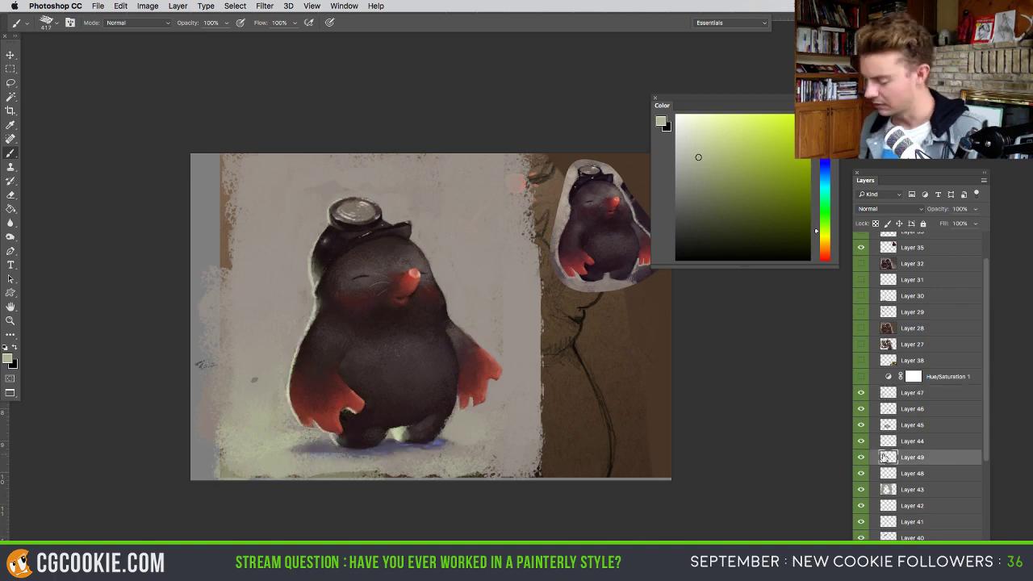
key(super+u)
drag(733, 260, 687, 261)
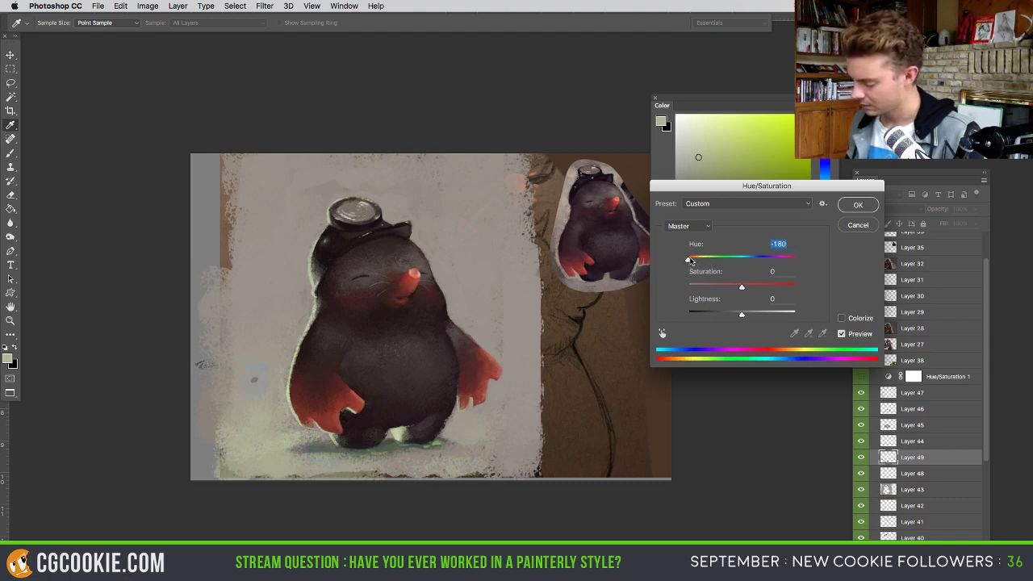
click(790, 260)
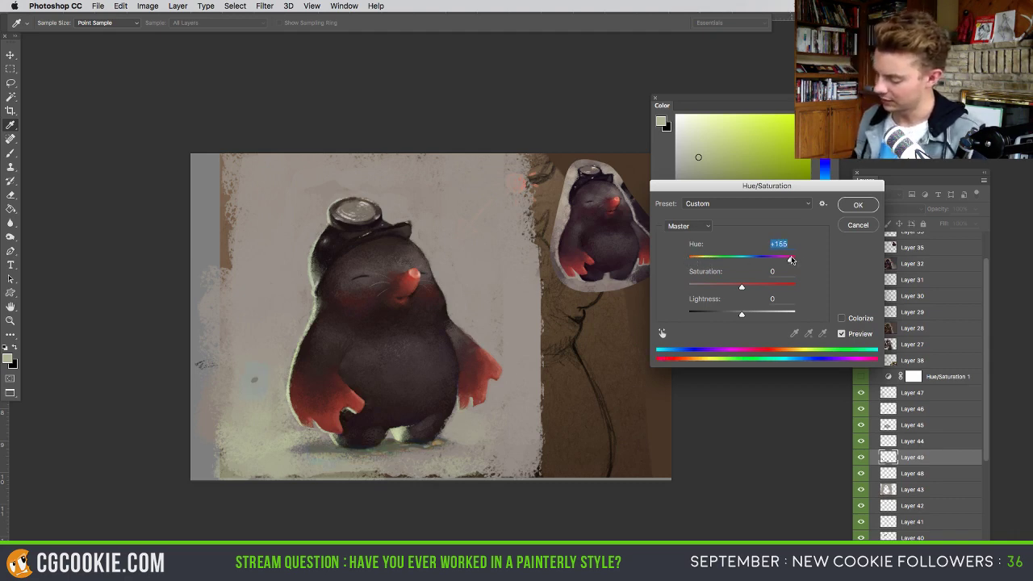
click(691, 259)
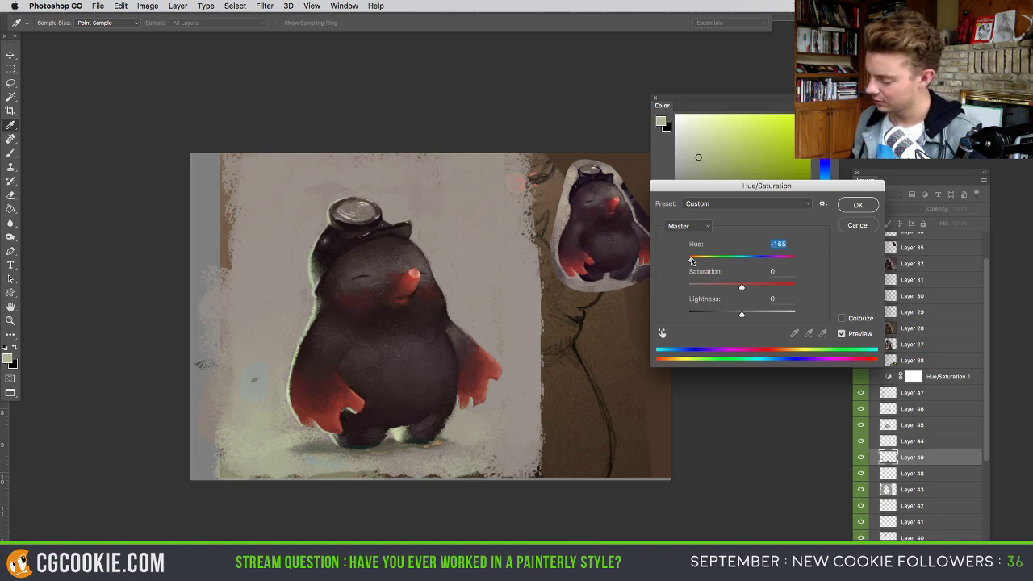
click(858, 206)
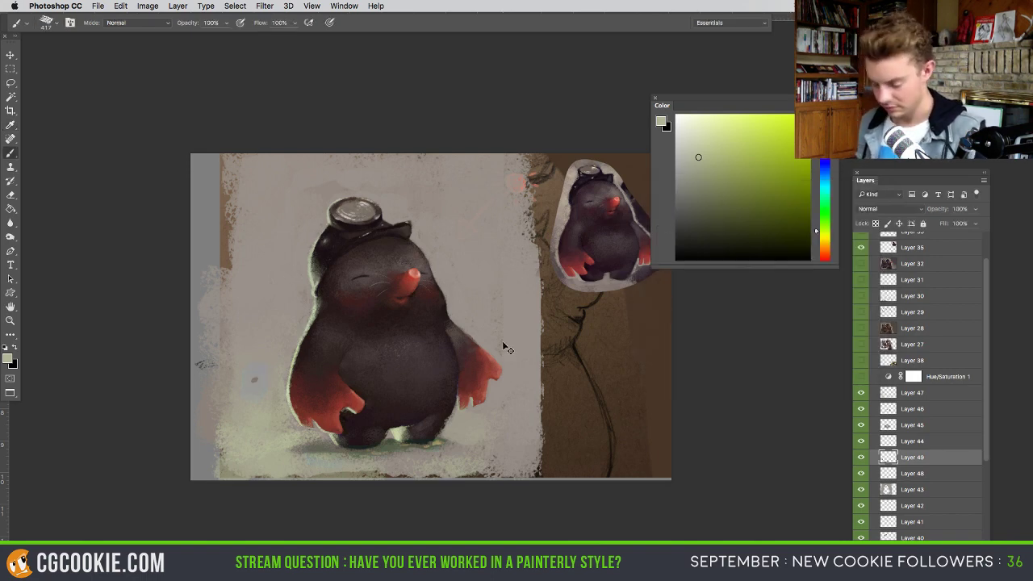
- Retouch the off-colour patches of the shadow beside the far foot with a small brush and sampled dark green
click(439, 444)
key(b)
drag(438, 445, 420, 445)
alt+click(422, 443)
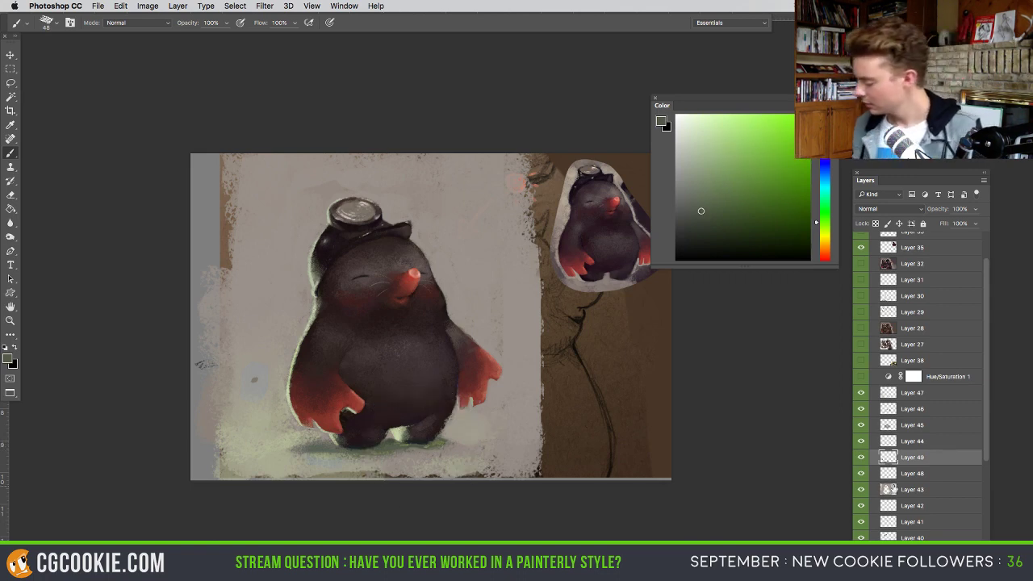
- Hide the small reference mole on Layer 35 and make Layer 47 the active layer
drag(984, 315, 984, 287)
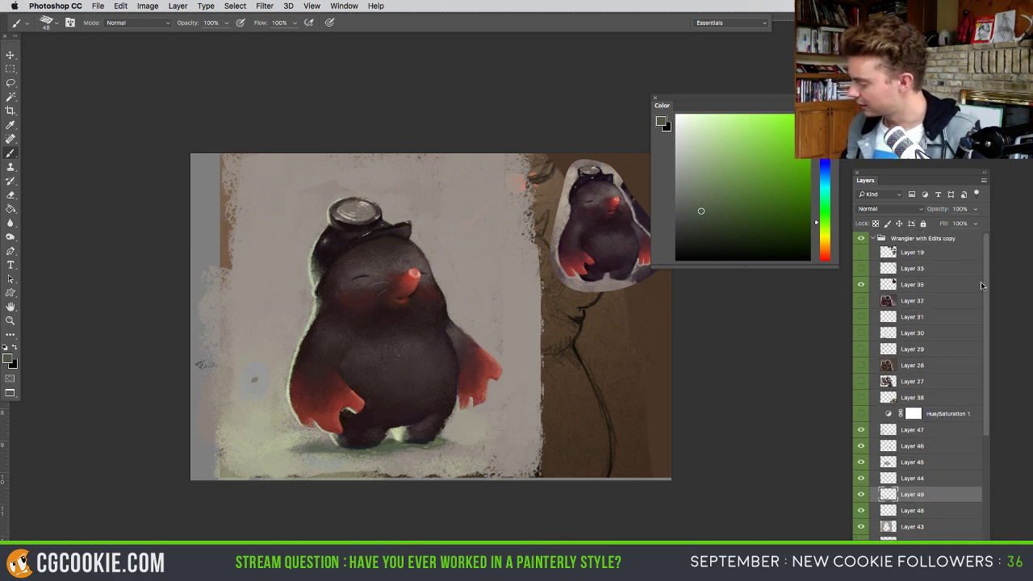
click(862, 285)
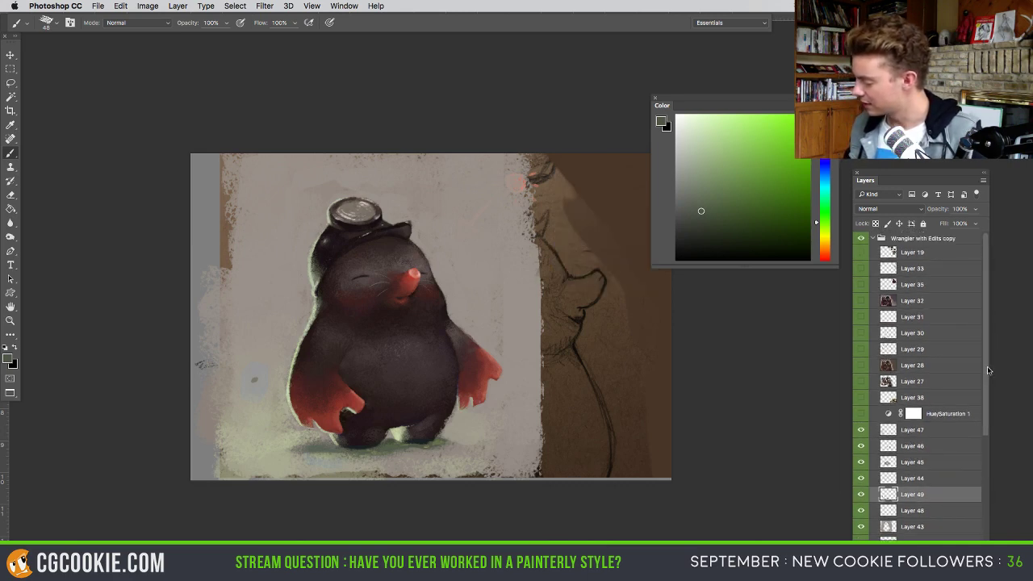
scroll(978, 420, down, 3)
scroll(978, 416, up, 1)
click(889, 372)
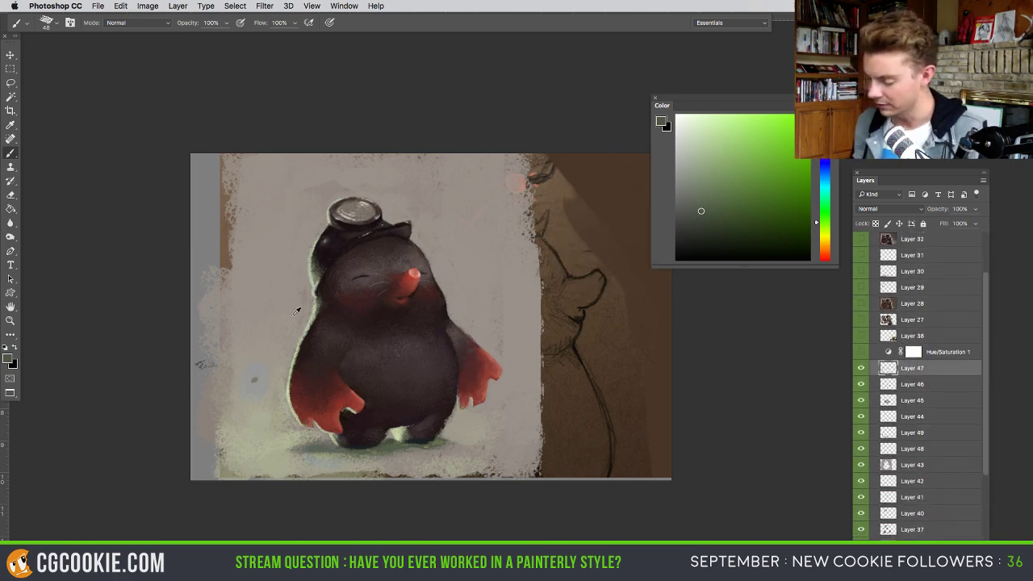
- Extend the sampled grey background over the rough canvas edge on the rim-lit side and trim the outer part of the green glow
alt+click(267, 299)
drag(240, 162, 221, 275)
ctrl+alt+drag(234, 211, 264, 206)
mouse_move(218, 130)
mouse_down()
mouse_move(209, 252)
mouse_move(204, 194)
mouse_up()
mouse_move(200, 450)
mouse_down()
mouse_move(219, 367)
mouse_move(224, 438)
mouse_move(249, 383)
mouse_move(222, 453)
mouse_move(241, 477)
mouse_up()
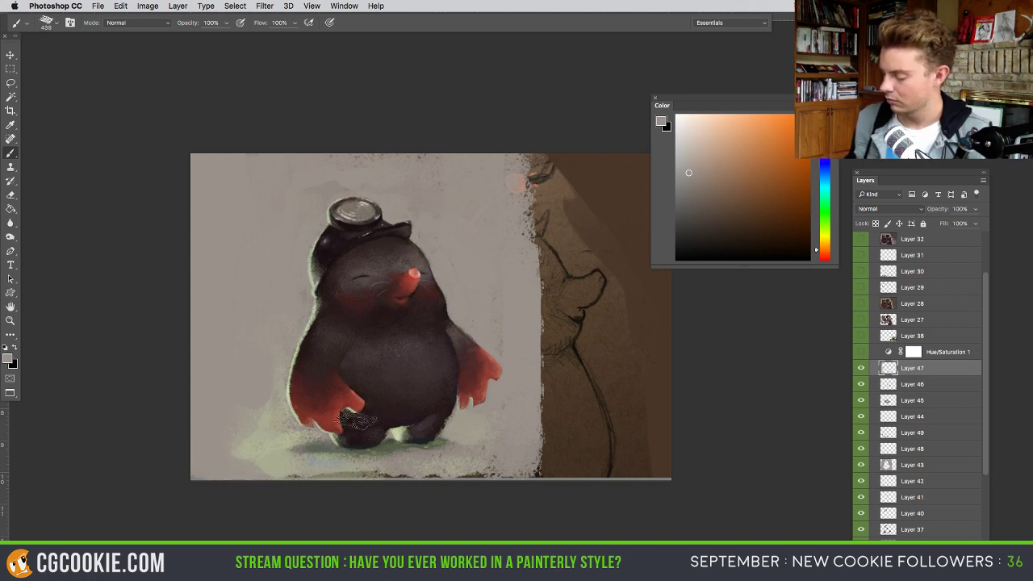
- Cover the brown area and pencil sketch on the other side of the mole with the sampled background grey
mouse_move(521, 181)
mouse_down()
mouse_move(582, 214)
mouse_move(664, 187)
mouse_move(657, 286)
mouse_move(552, 329)
mouse_move(505, 307)
mouse_move(519, 311)
mouse_move(532, 244)
mouse_move(514, 219)
mouse_move(545, 258)
mouse_move(605, 178)
mouse_move(635, 160)
mouse_move(654, 224)
mouse_move(632, 328)
mouse_move(588, 375)
mouse_up()
alt+click(581, 314)
mouse_move(571, 329)
mouse_down()
mouse_move(616, 338)
mouse_move(600, 361)
mouse_move(557, 336)
mouse_move(563, 398)
mouse_move(590, 395)
mouse_move(664, 441)
mouse_move(681, 360)
mouse_move(649, 429)
mouse_move(588, 478)
mouse_move(594, 426)
mouse_move(617, 447)
mouse_move(535, 488)
mouse_move(497, 490)
mouse_move(551, 476)
mouse_move(231, 481)
mouse_move(421, 475)
mouse_move(222, 461)
mouse_up()
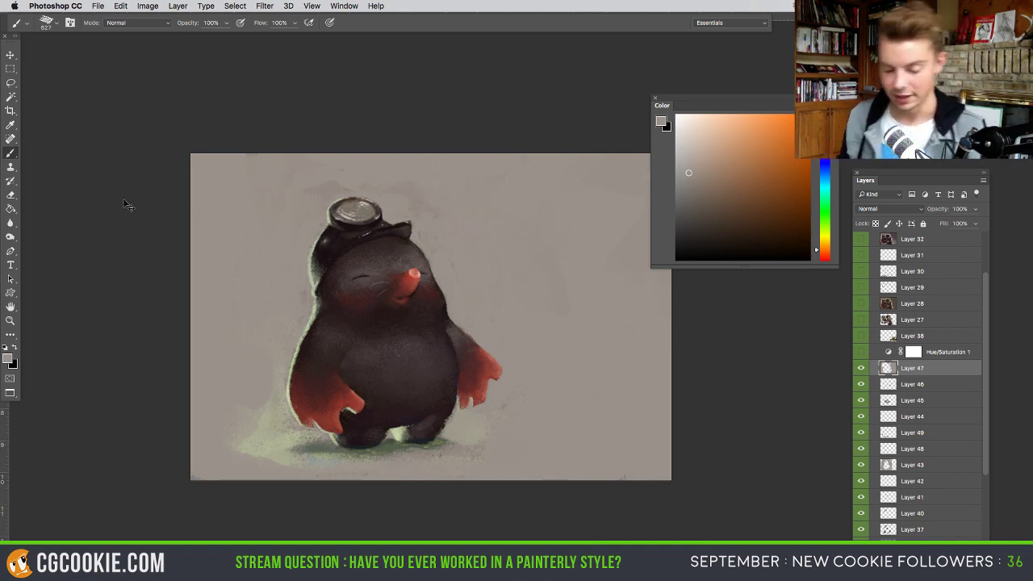
key(super+shift+e)
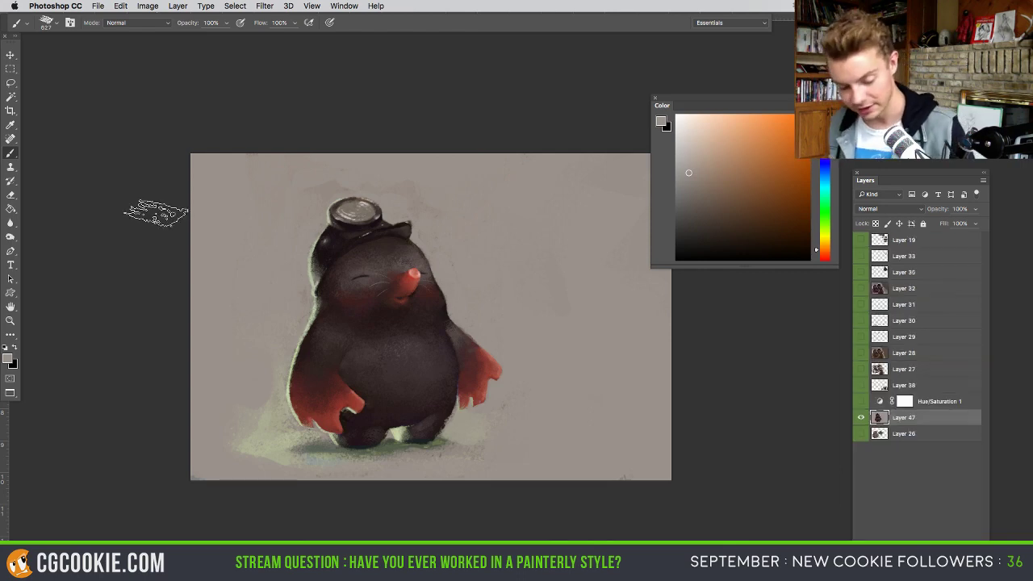
key(super+c)
key(super+alt+z)
key(super+alt+z)
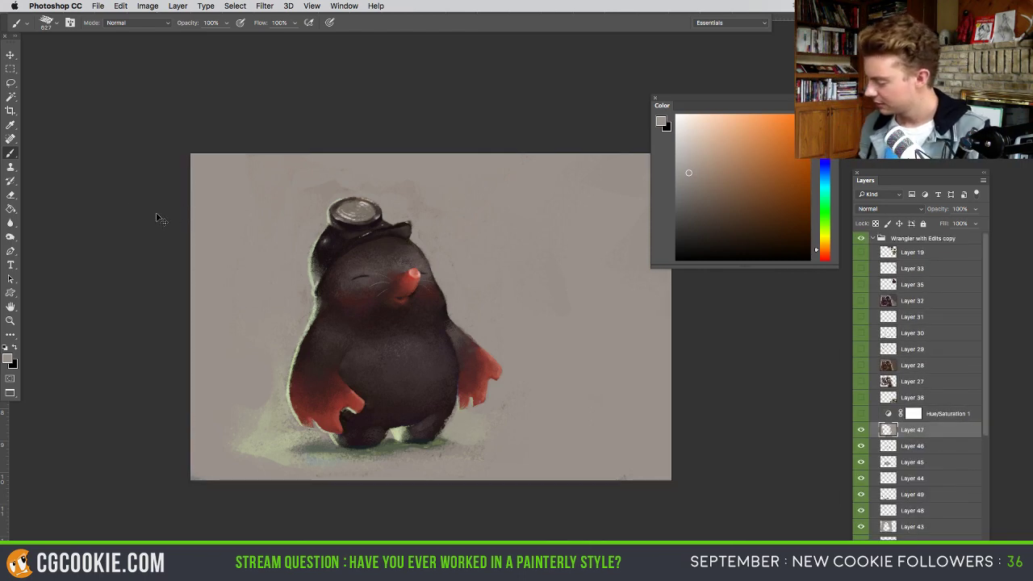
- Stamp all visible layers into a new merged layer and duplicate that layer
key(super+shift+alt+e)
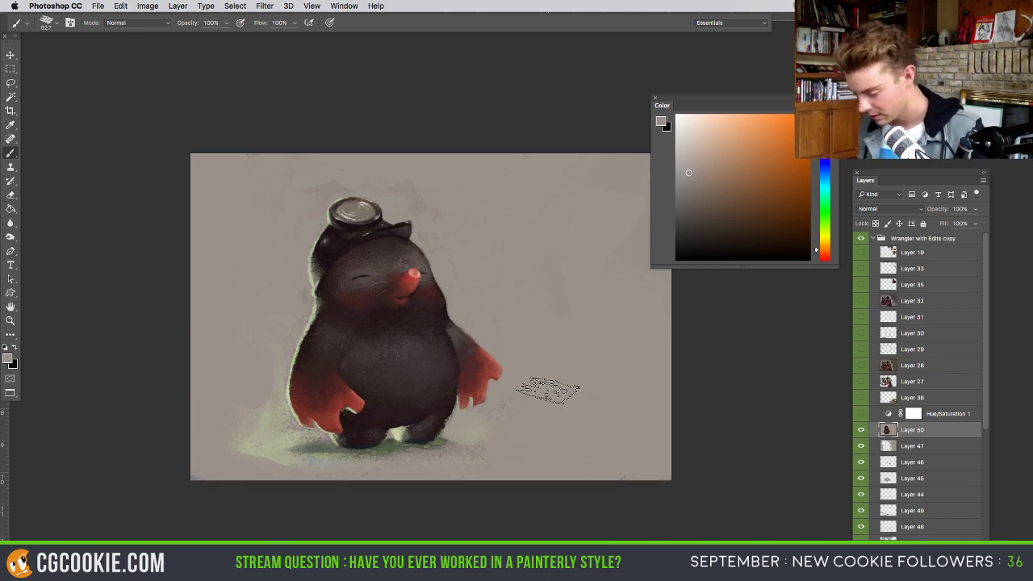
drag(894, 431, 967, 542)
- Apply Color Balance to the merged duplicate, shifting midtones to +1, +1 and about -15 toward yellow, and shadows to +83 toward blue
click(152, 6)
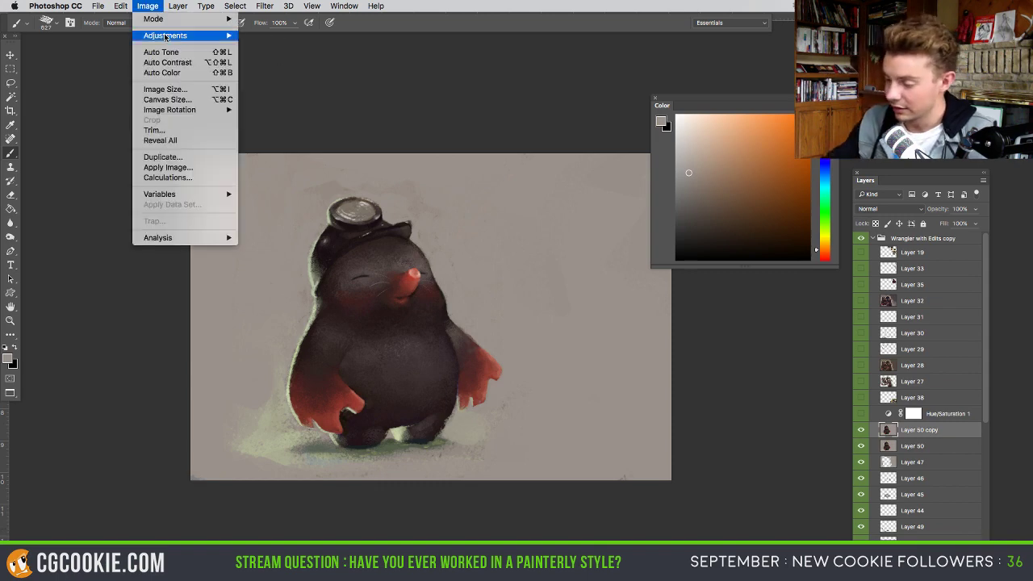
mouse_move(165, 36)
click(309, 102)
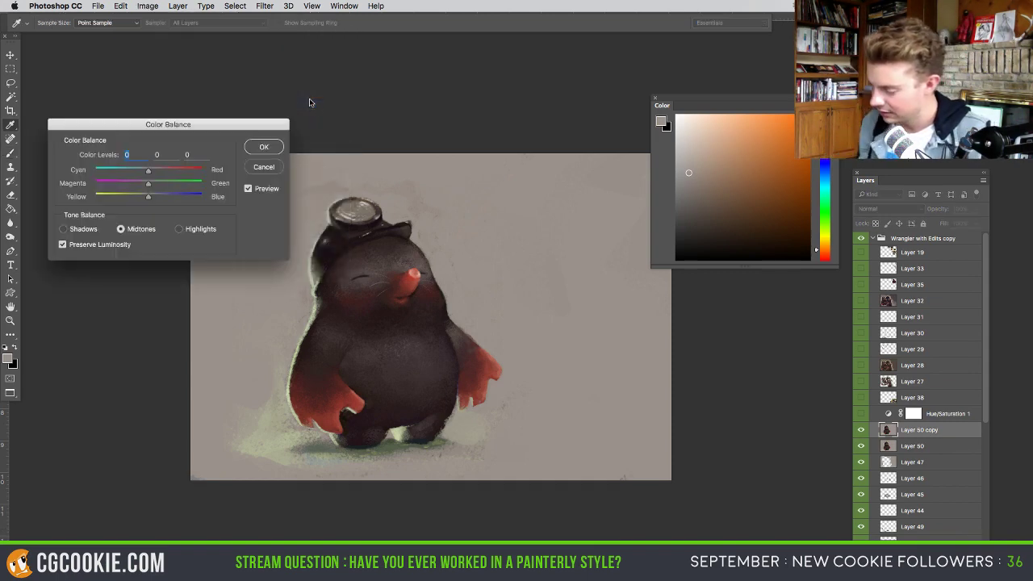
drag(244, 122, 666, 71)
drag(570, 126, 559, 150)
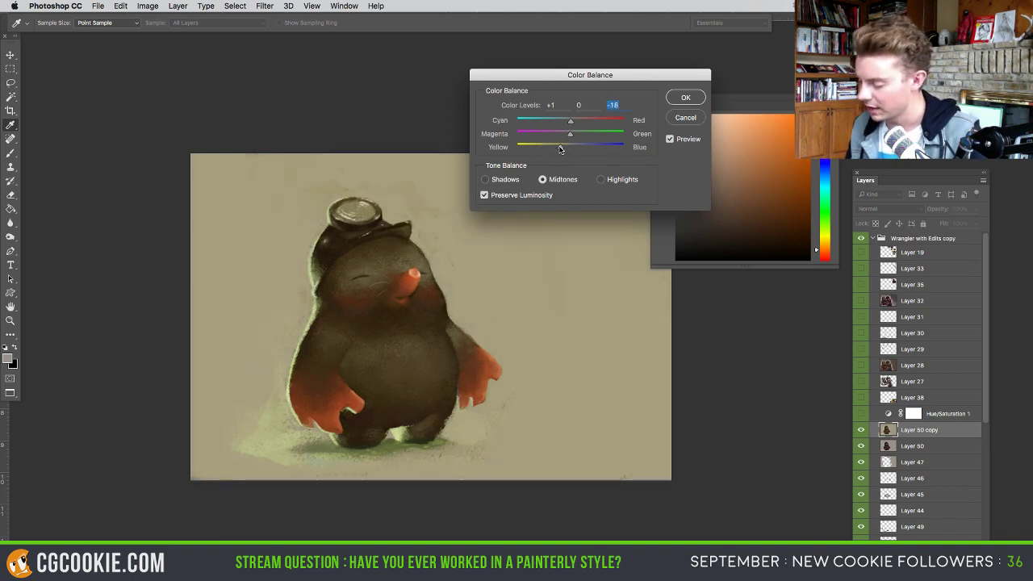
mouse_move(577, 135)
mouse_down()
mouse_move(554, 136)
mouse_move(579, 133)
mouse_move(580, 147)
mouse_move(595, 148)
mouse_move(562, 147)
mouse_up()
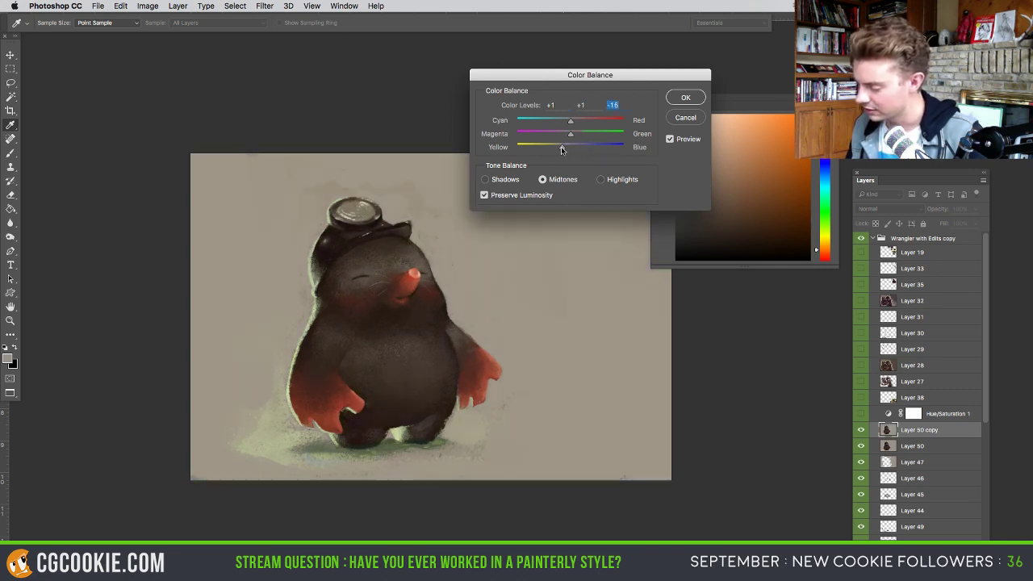
click(507, 179)
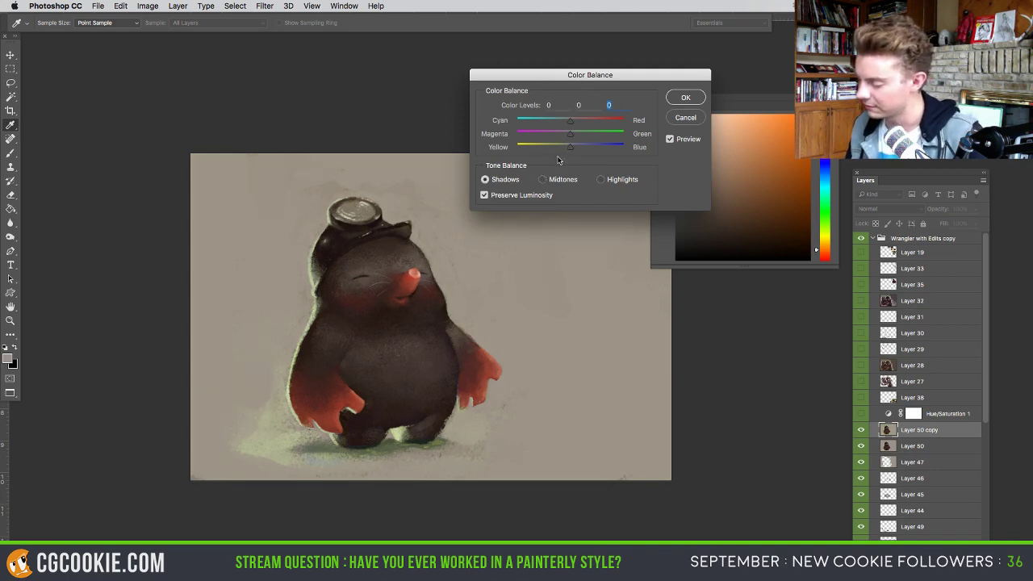
drag(570, 148, 613, 147)
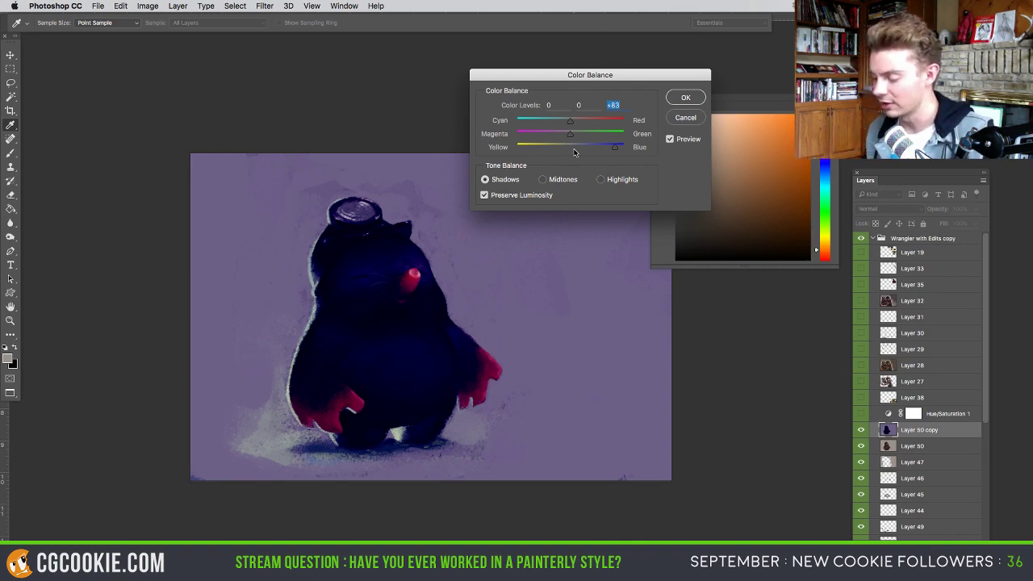
- Color-balance Layer 50 copy: shadows +7, +3, -11, and highlights with +9 green and +12 blue
drag(601, 147, 500, 154)
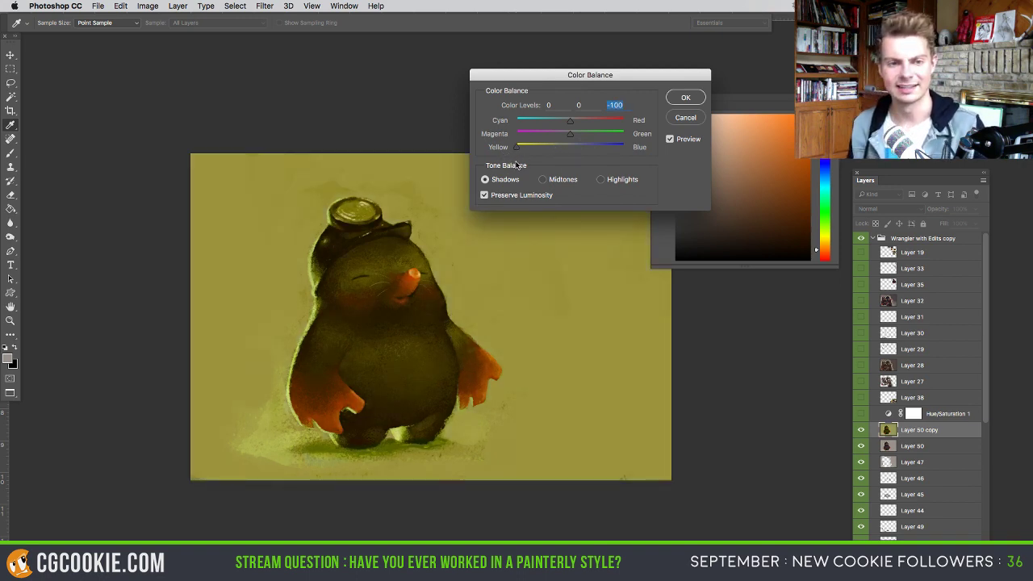
drag(533, 151, 574, 124)
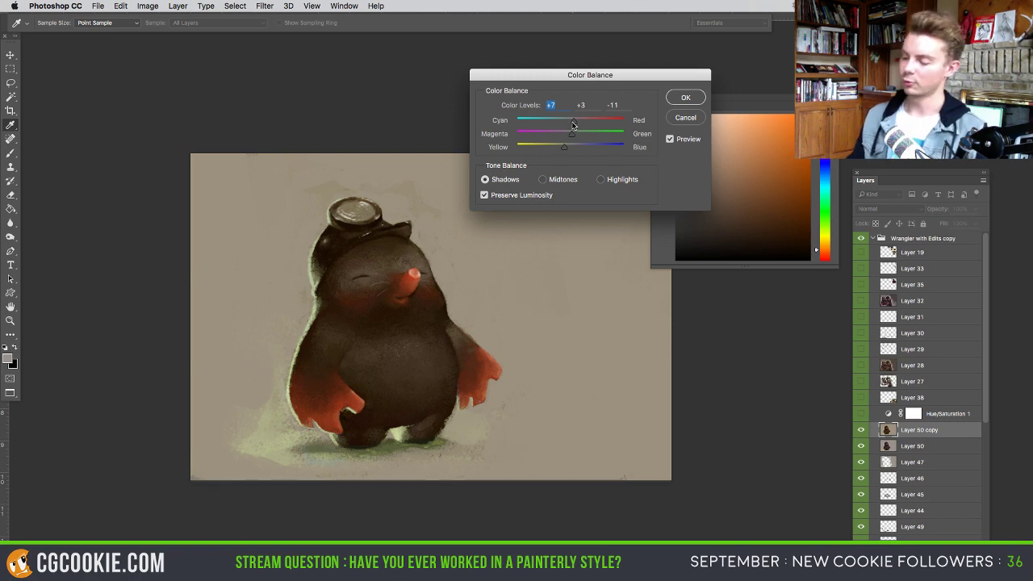
click(600, 179)
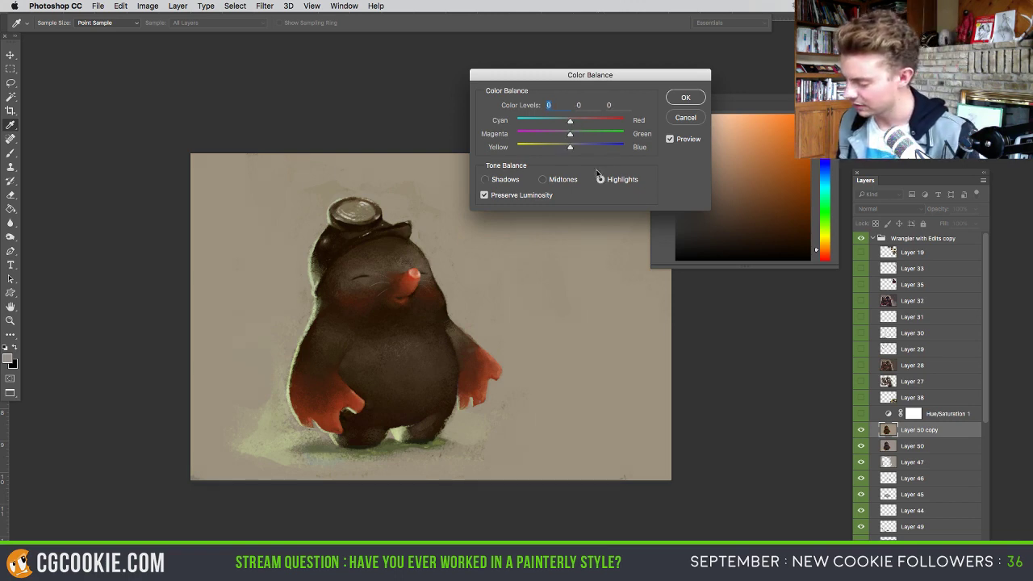
drag(572, 148, 580, 147)
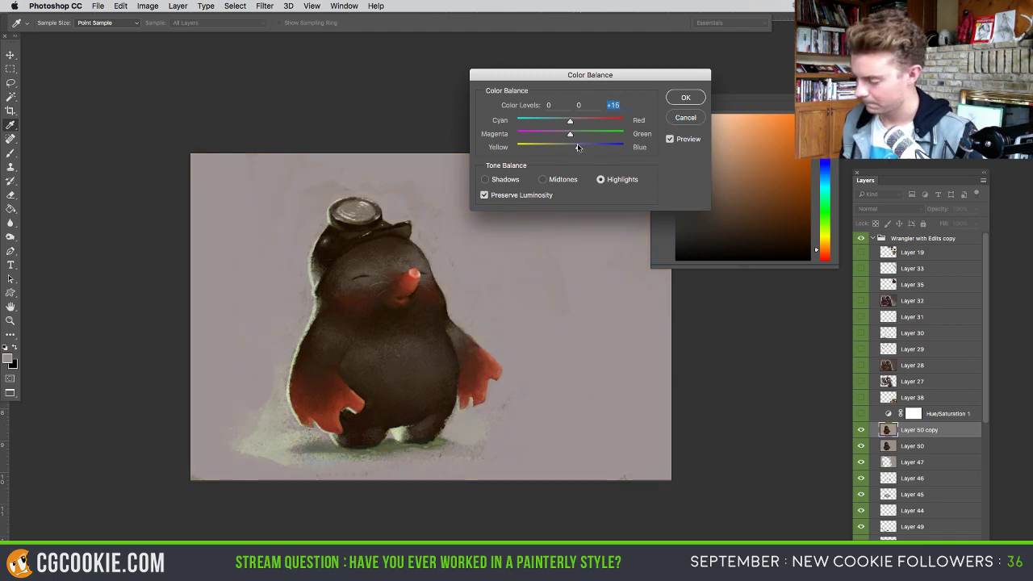
mouse_move(569, 136)
mouse_down()
mouse_move(565, 123)
mouse_move(576, 123)
mouse_up()
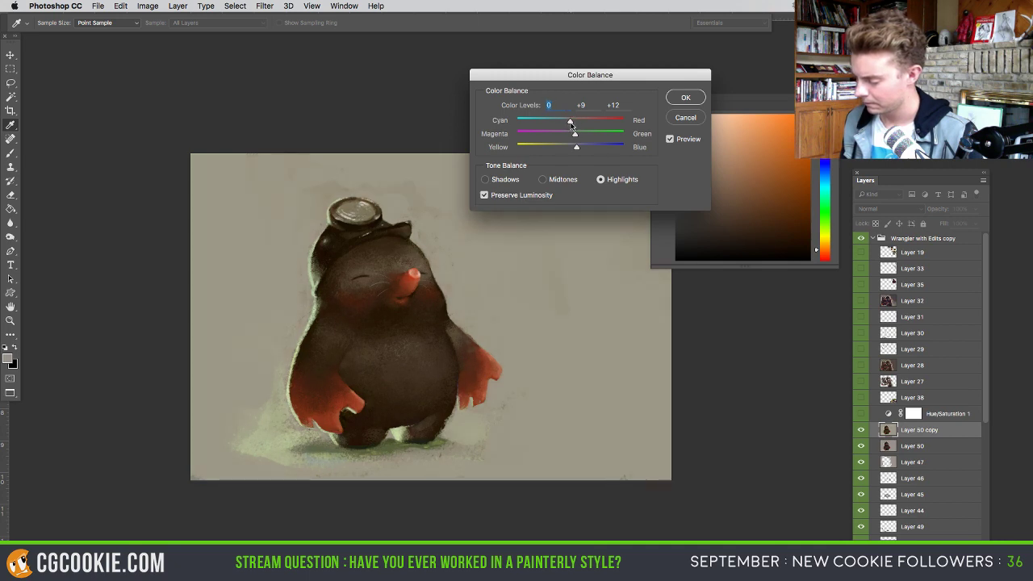
click(685, 97)
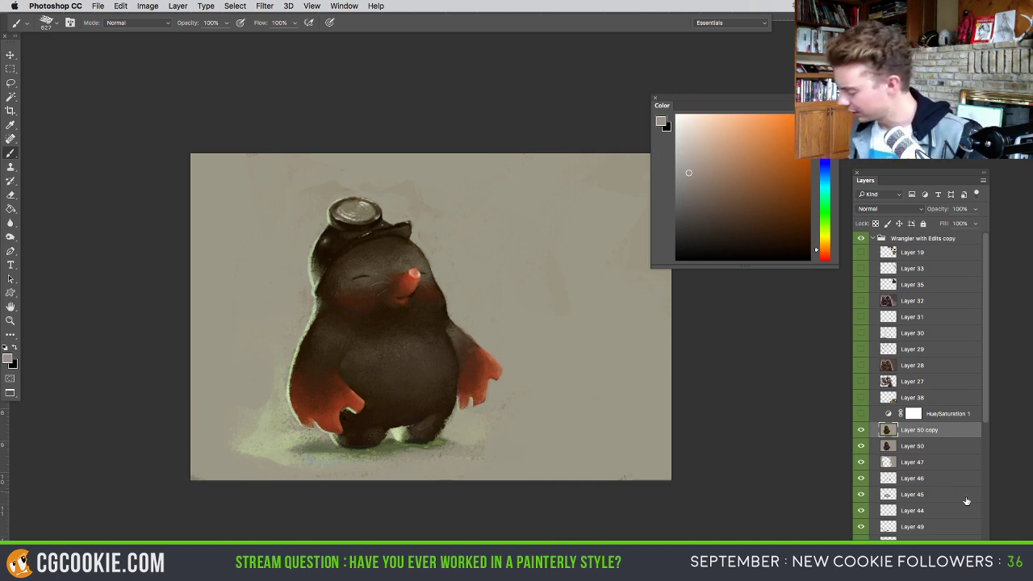
- On a new layer, touch up the rim of the mole's right-hand foot with dark brown sampled from the foot
key(super+alt+shift+n)
alt+click(408, 432)
mouse_move(412, 431)
mouse_down()
mouse_move(380, 431)
mouse_move(410, 435)
mouse_move(400, 437)
mouse_up()
alt+click(409, 428)
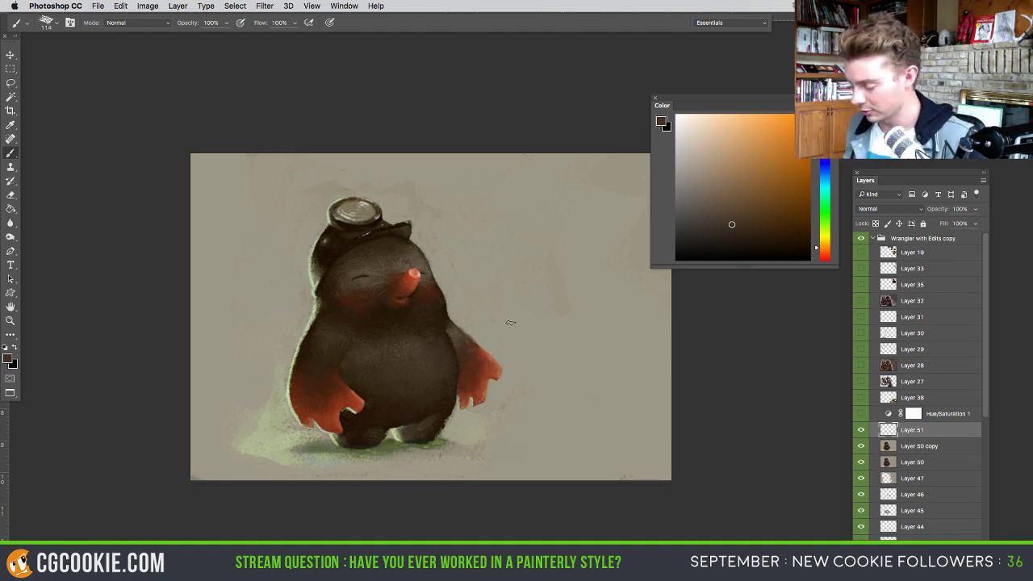
- Paint a ground shadow beneath the mole's feet with a larger brush, using the sampled ground color shifted to a muted green hue
alt+click(333, 443)
click(825, 221)
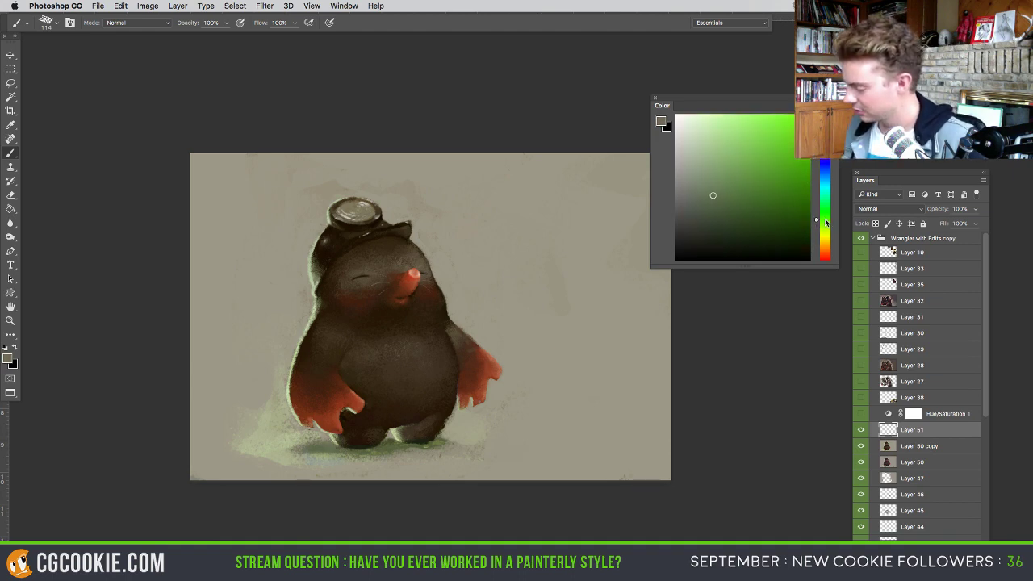
drag(826, 218, 826, 216)
key(bracketright)
key(bracketright)
key(bracketright)
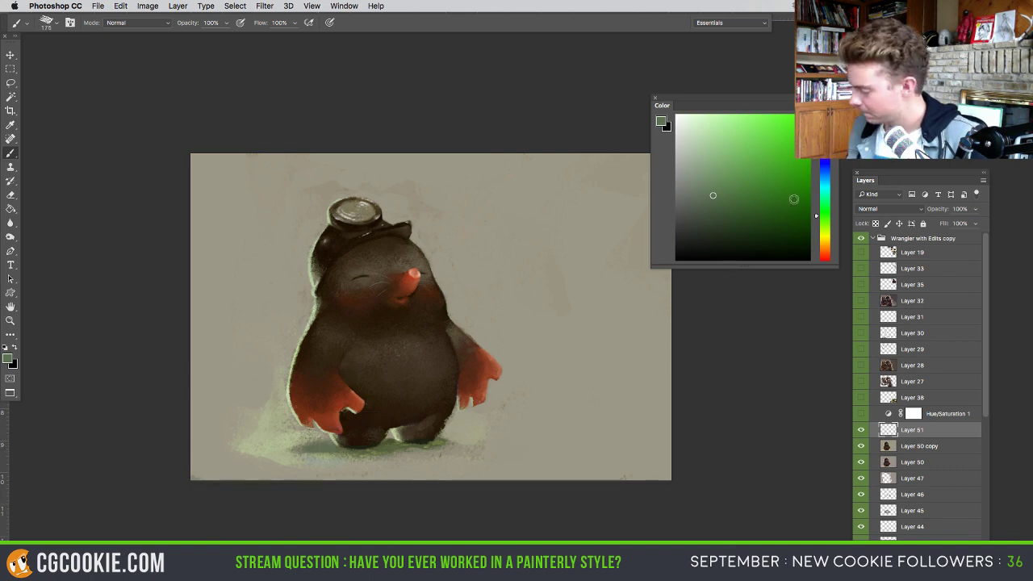
click(825, 211)
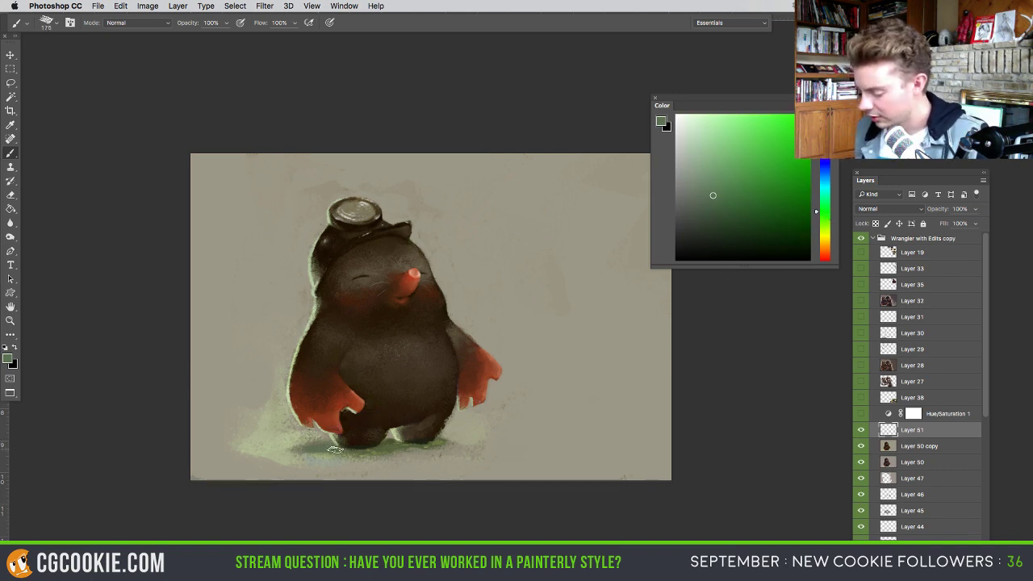
mouse_move(370, 450)
mouse_down()
mouse_move(437, 443)
mouse_move(372, 454)
mouse_move(274, 446)
mouse_move(432, 448)
mouse_move(457, 434)
mouse_move(389, 441)
mouse_move(387, 431)
mouse_move(396, 454)
mouse_move(428, 453)
mouse_up()
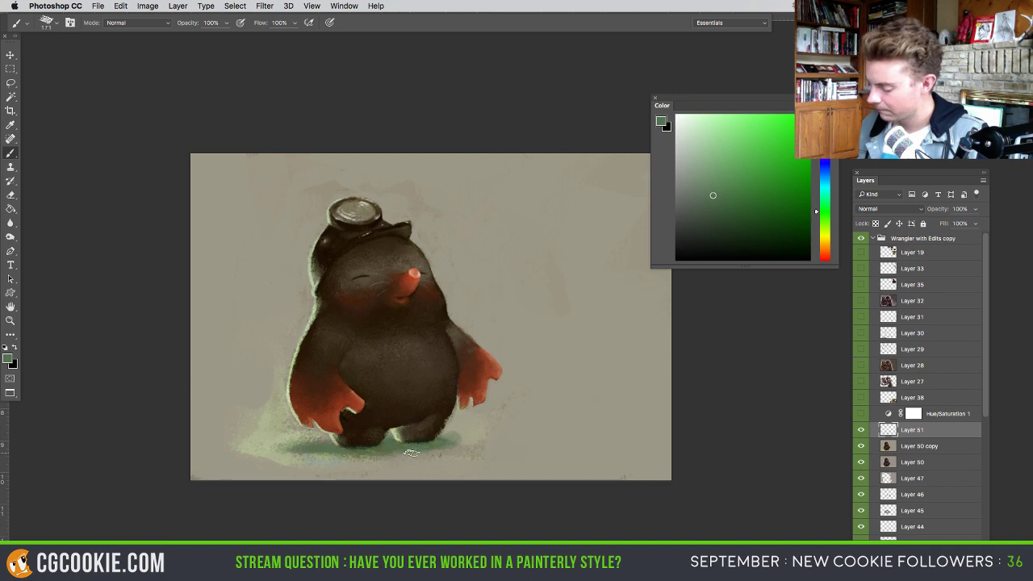
- Soften both ends of the green ground shadow with colors sampled from the surrounding ground
alt+click(462, 434)
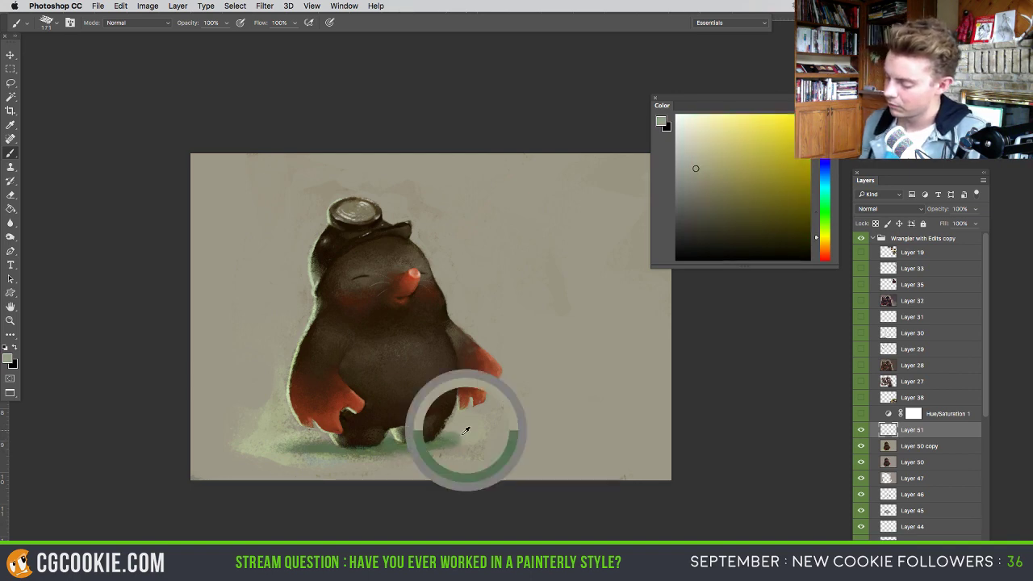
mouse_move(458, 437)
mouse_down()
mouse_move(463, 446)
mouse_move(451, 450)
mouse_up()
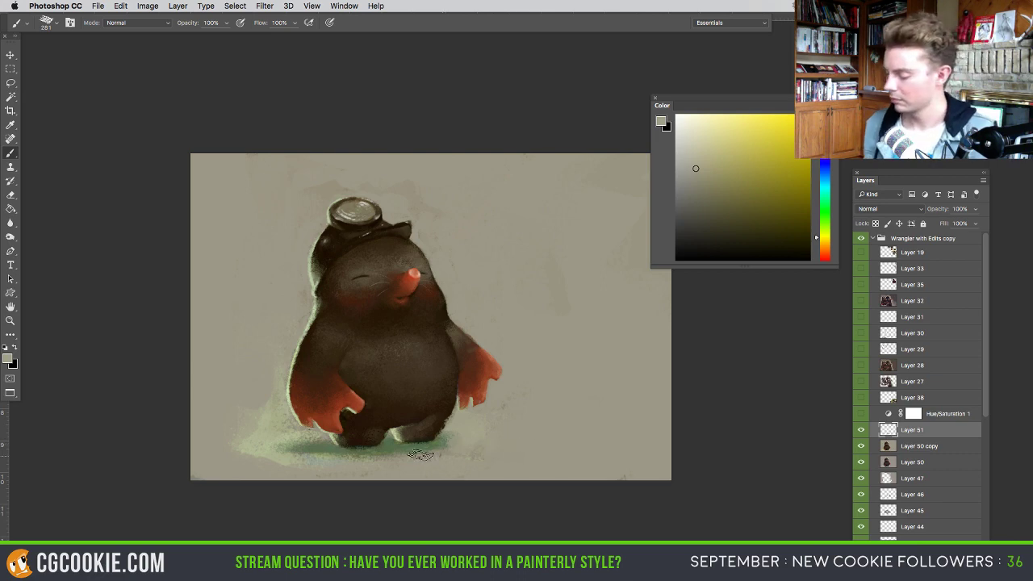
alt+click(295, 448)
drag(291, 442, 324, 452)
alt+click(318, 446)
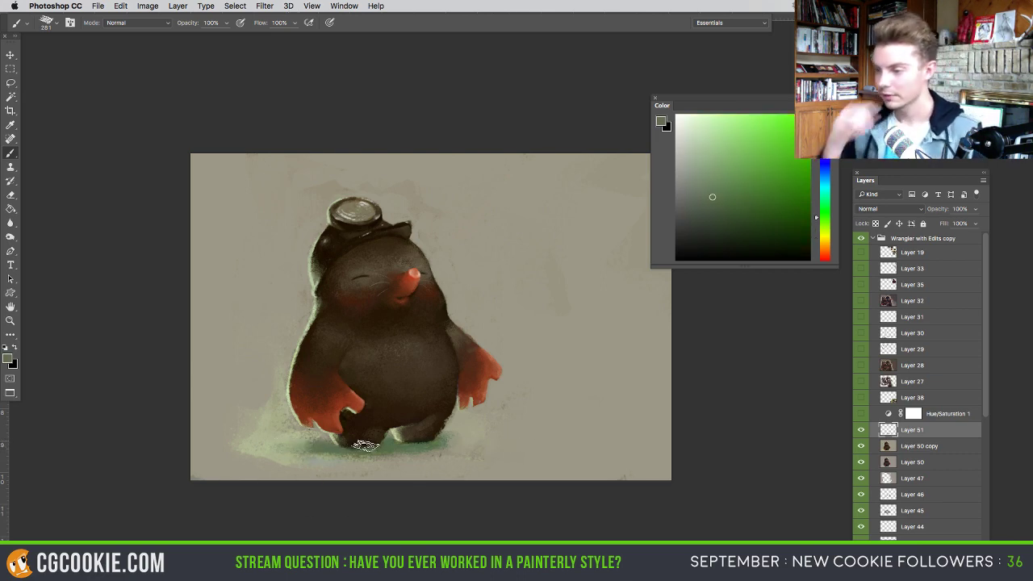
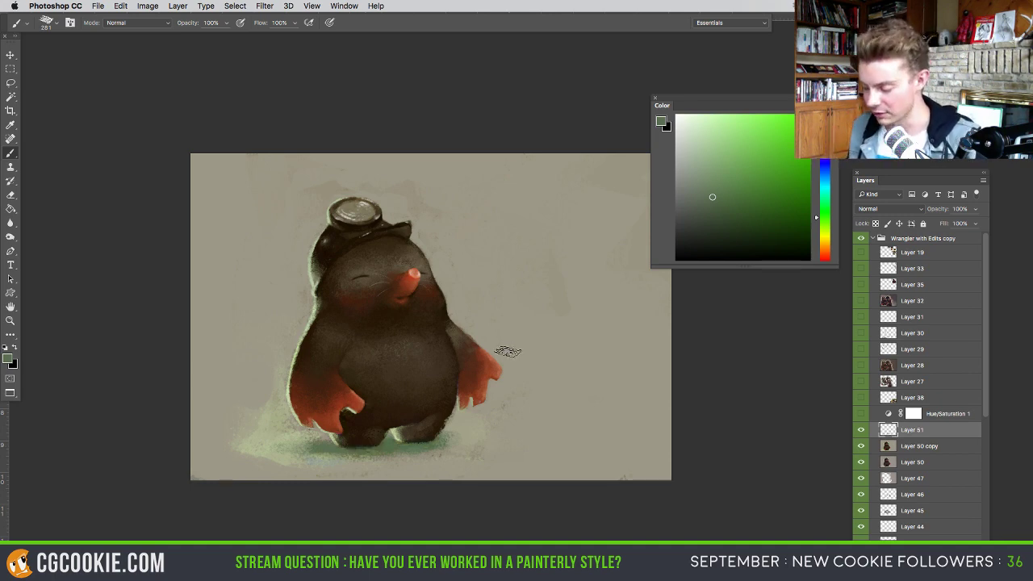
- Flip the whole canvas horizontally and check the mirrored mole painting
key(v)
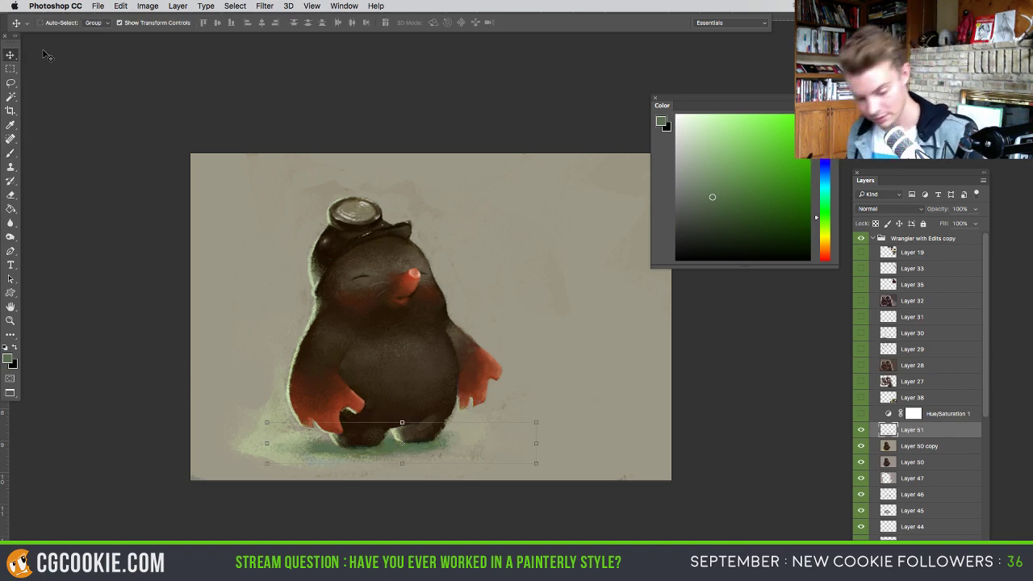
key(super+shift+h)
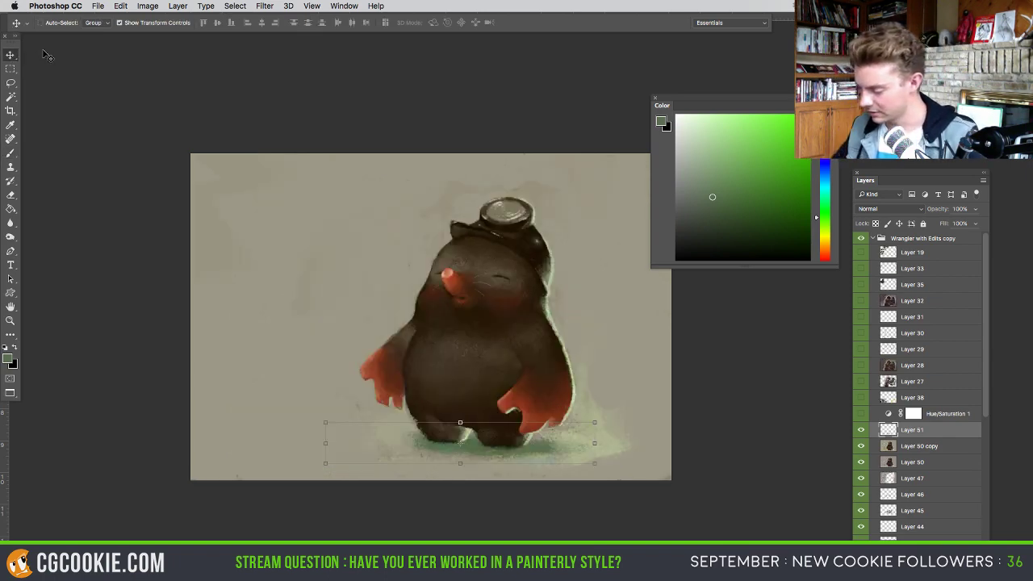
scroll(519, 319, up, 2)
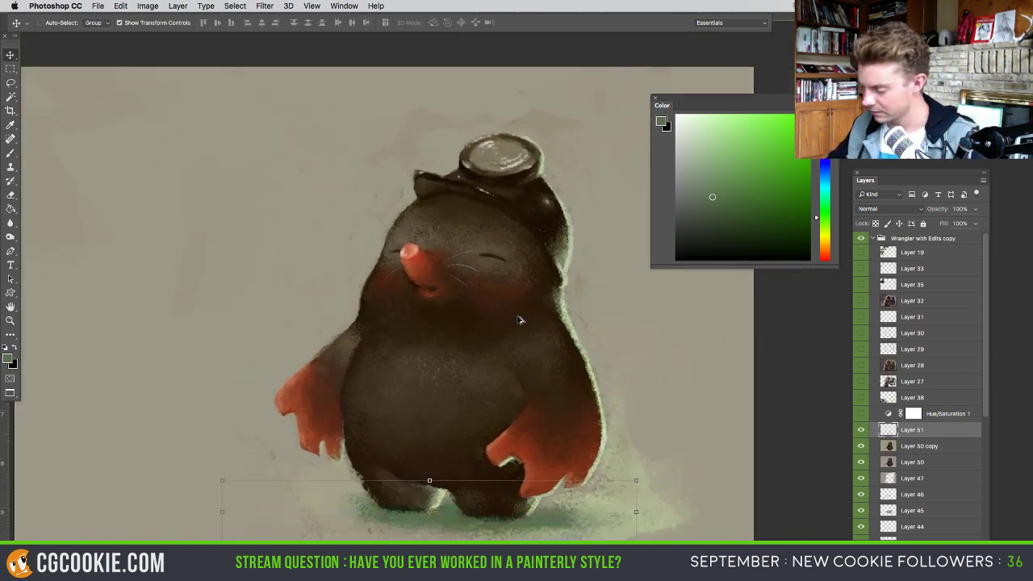
scroll(519, 320, down, 2)
scroll(520, 319, up, 1)
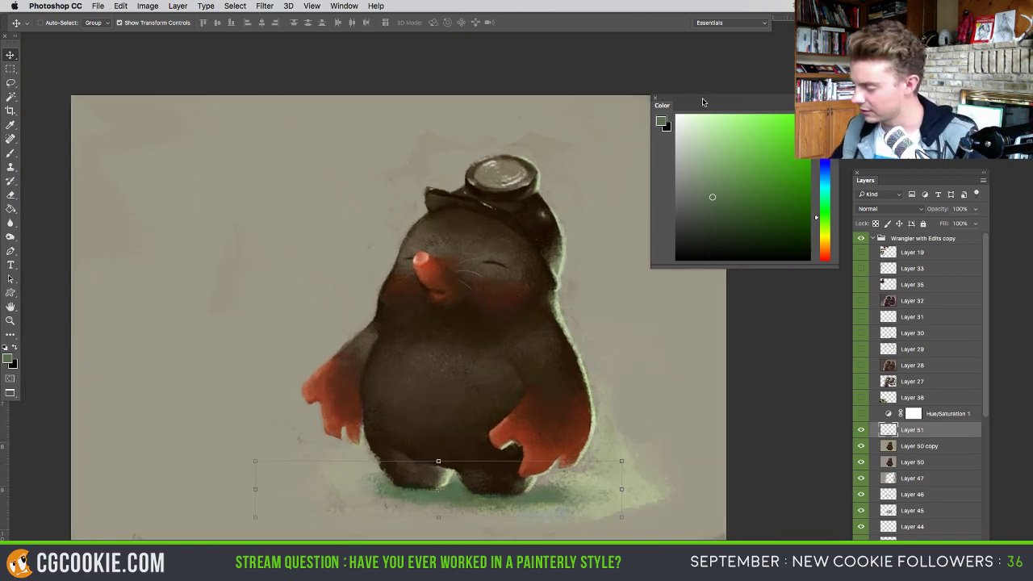
scroll(597, 401, down, 2)
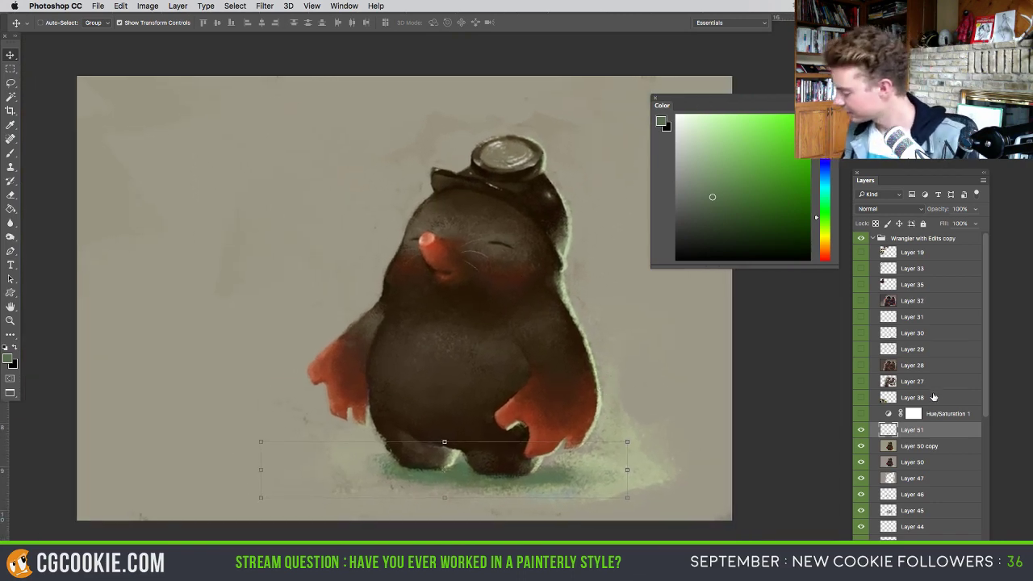
- Merge Layer 51 into Layer 50 copy and move the merged mole layer a little to the right
key(b)
key(super+e)
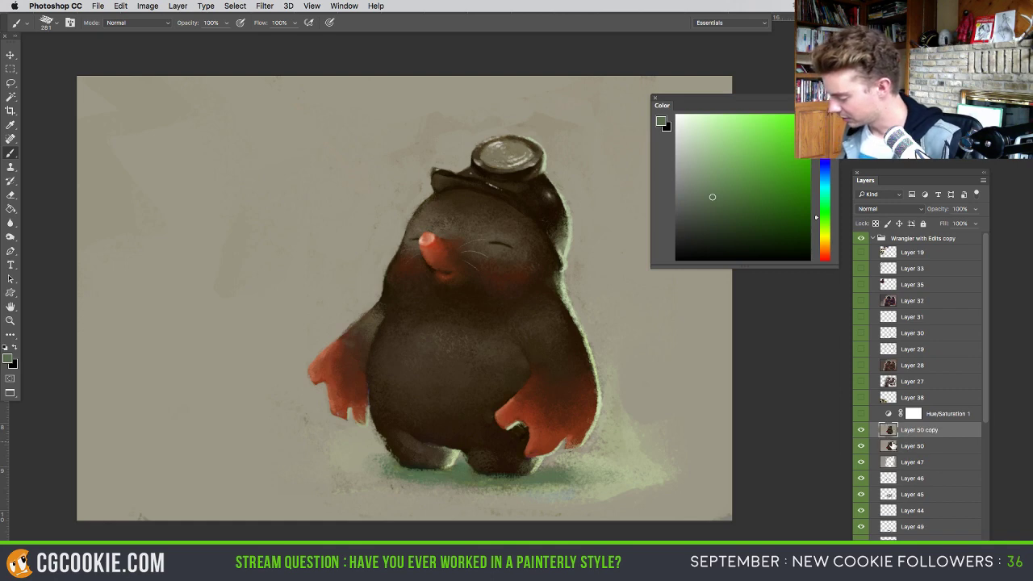
click(11, 83)
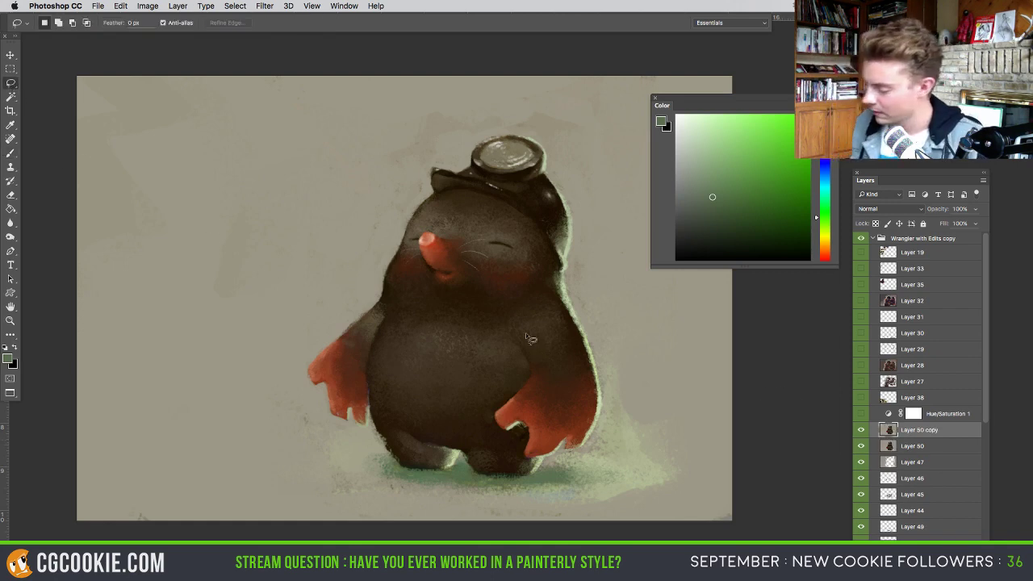
click(10, 55)
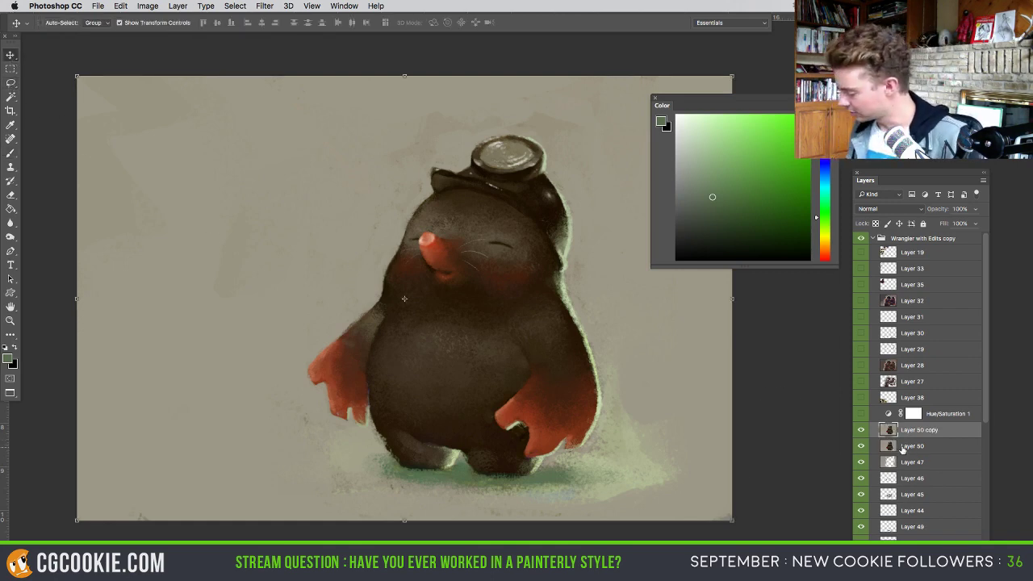
drag(622, 412, 654, 401)
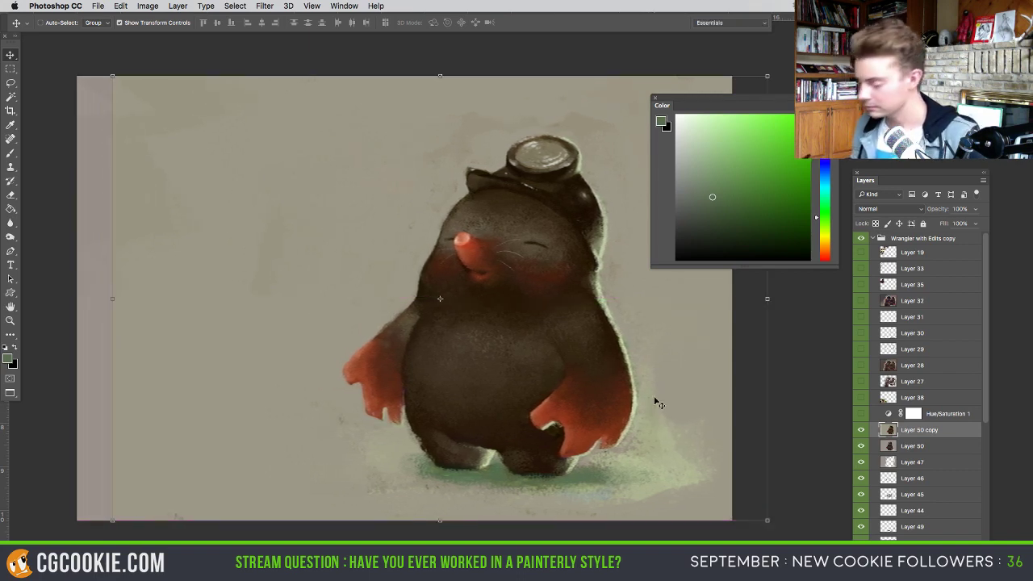
- Move the color picker clear of the mole and paint over the uncovered left canvas strip with sampled background color
drag(698, 104, 71, 56)
key(b)
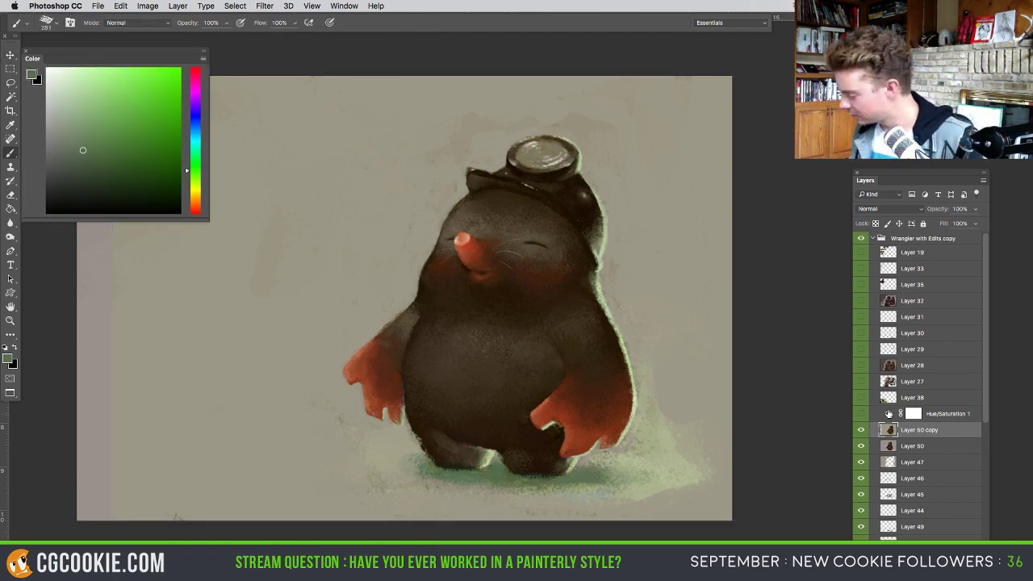
alt+click(143, 363)
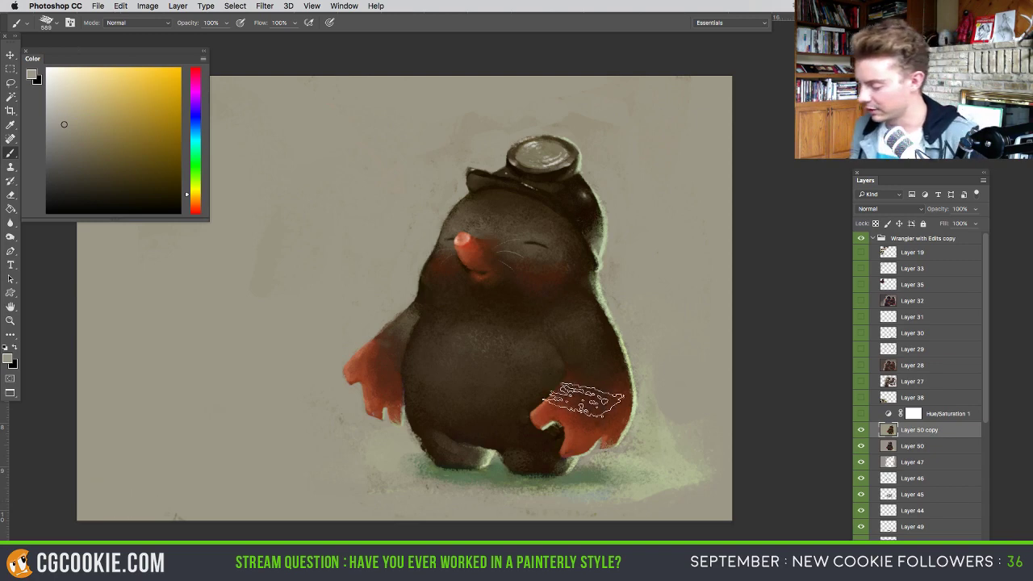
- Move the mole layer farther right and cover the newly exposed left strip with background color
key(v)
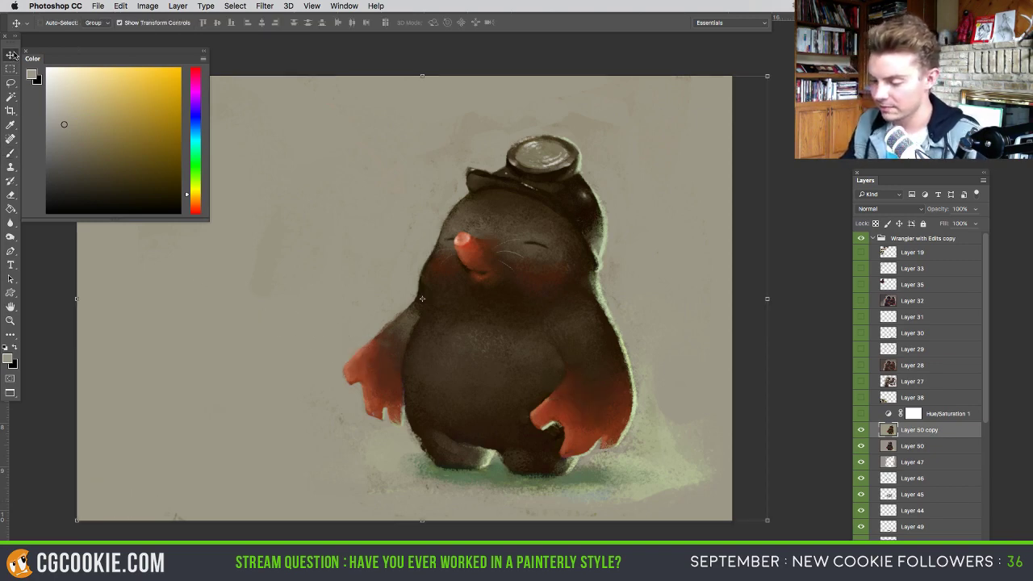
drag(637, 407, 671, 407)
key(b)
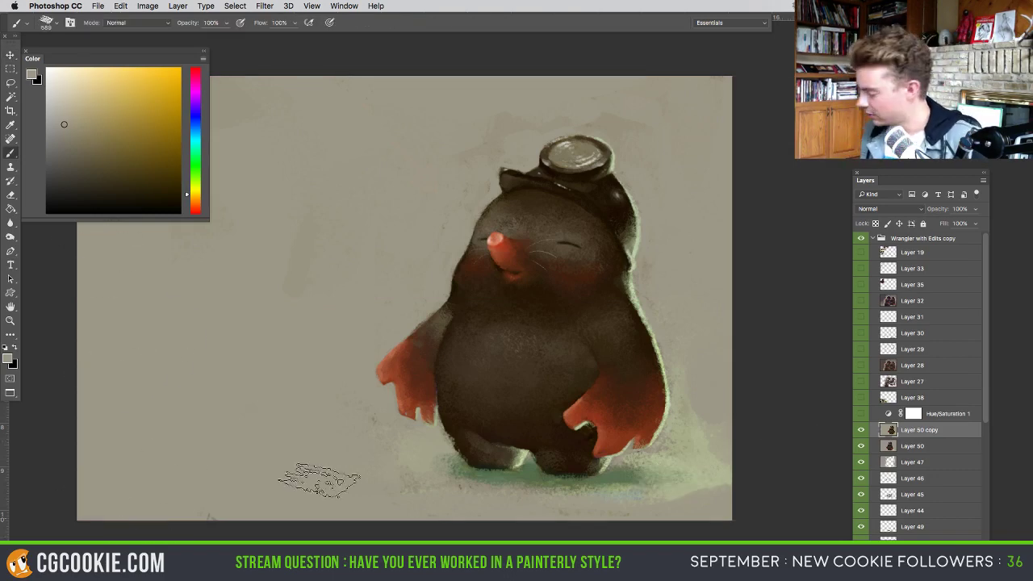
- On a new layer, sketch a rough head circle in the empty area left of the mole with sampled dark brown
key(super+shift+alt+n)
drag(533, 428, 622, 444)
drag(573, 383, 531, 379)
alt+click(709, 270)
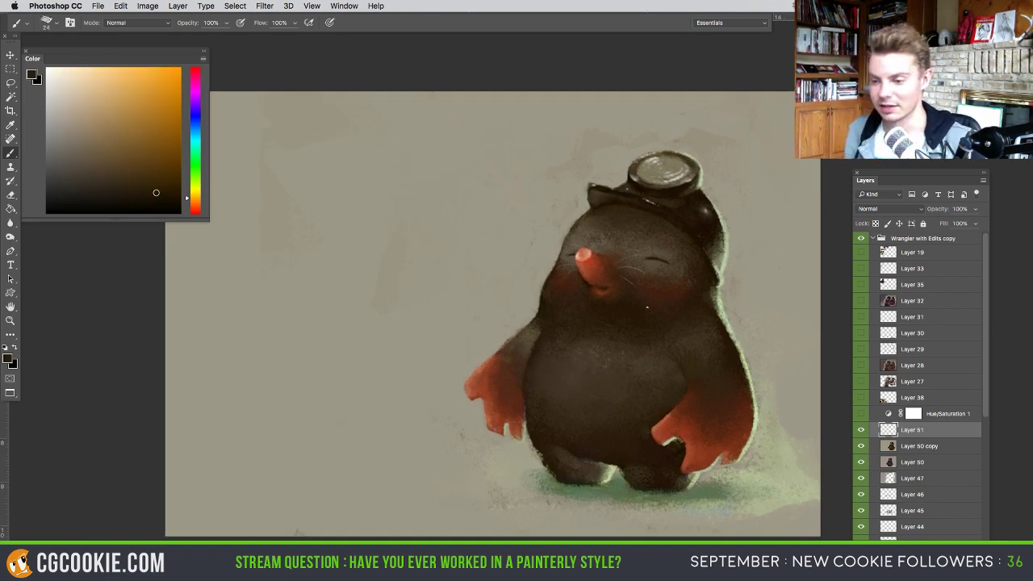
drag(307, 245, 339, 228)
key(super+z)
mouse_move(357, 269)
mouse_down()
mouse_move(315, 185)
mouse_move(391, 187)
mouse_move(295, 208)
mouse_move(410, 242)
mouse_up()
drag(297, 198, 295, 254)
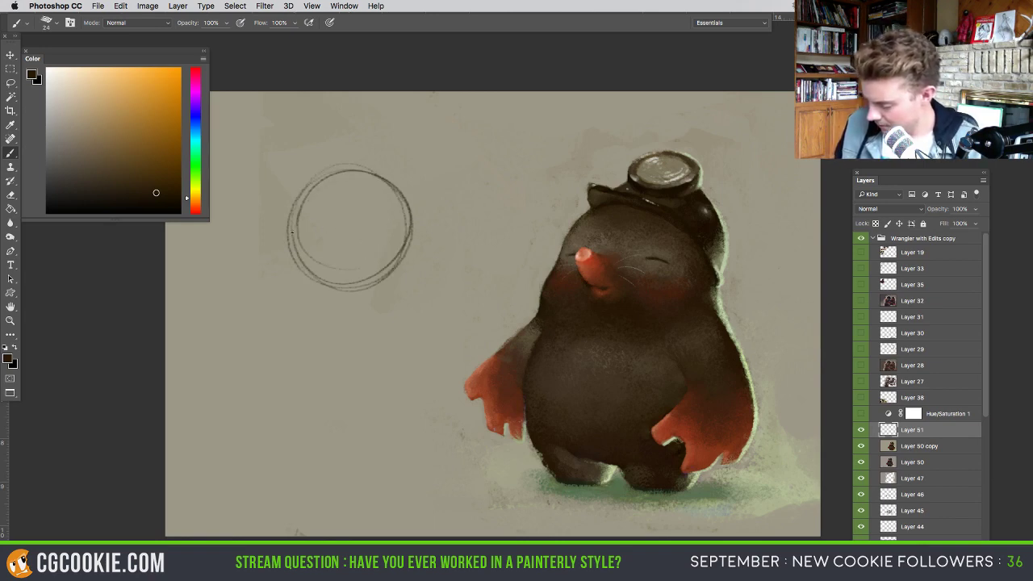
- Add full, drooping cheeks to the head circle and sketch the face with a rounded nose, closed eyes and small brows
mouse_move(296, 215)
mouse_down()
mouse_move(285, 257)
mouse_move(314, 284)
mouse_up()
drag(287, 250, 314, 285)
mouse_move(406, 217)
mouse_down()
mouse_move(418, 268)
mouse_move(387, 292)
mouse_move(349, 289)
mouse_move(360, 290)
mouse_up()
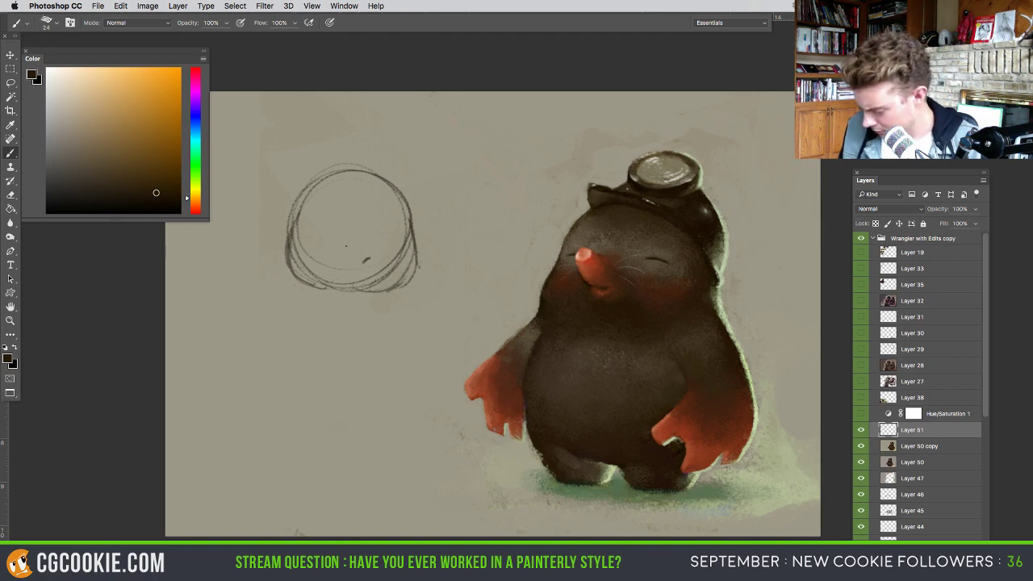
mouse_move(349, 234)
mouse_down()
mouse_move(332, 254)
mouse_move(368, 260)
mouse_move(352, 266)
mouse_up()
key(super+z)
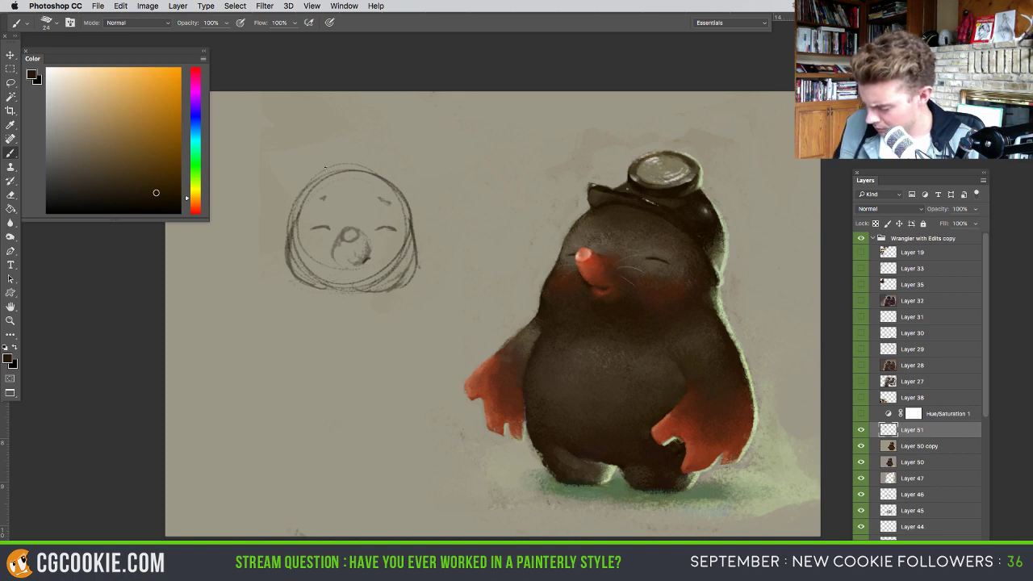
- Sketch a cap over the top of the head, with a curved band running down to both sides
mouse_move(311, 154)
mouse_down()
mouse_move(398, 172)
mouse_move(387, 155)
mouse_move(399, 188)
mouse_up()
key(super+alt+z)
key(super+alt+z)
mouse_move(304, 191)
mouse_down()
mouse_move(373, 156)
mouse_move(357, 156)
mouse_move(402, 194)
mouse_move(394, 174)
mouse_move(294, 194)
mouse_up()
mouse_move(305, 180)
mouse_down()
mouse_move(353, 166)
mouse_move(339, 177)
mouse_move(357, 175)
mouse_move(336, 175)
mouse_move(400, 195)
mouse_up()
drag(362, 160, 413, 213)
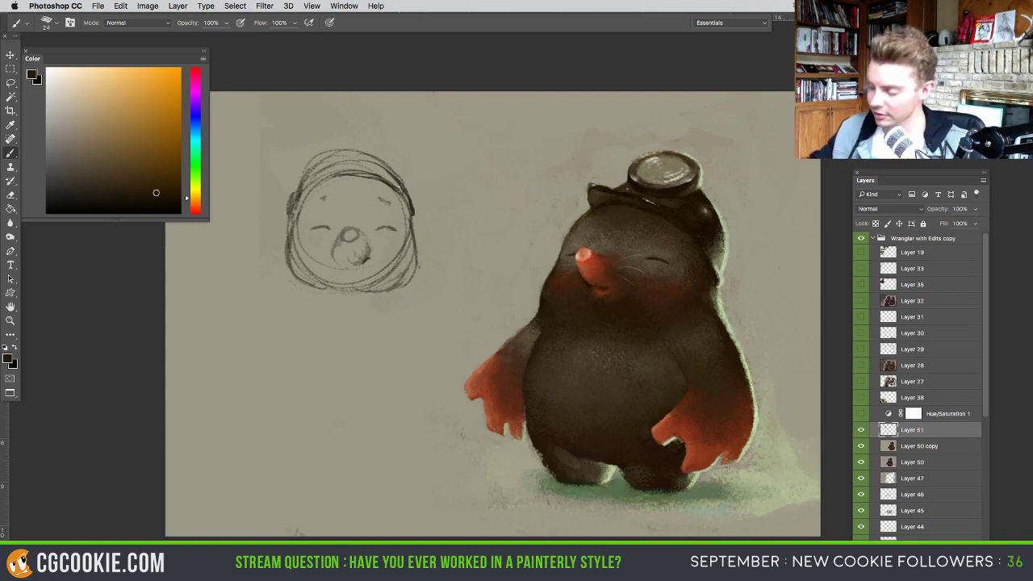
- Sketch the oval goggle lens on top of the cap and reinforce the head's right-hand cheek outline
mouse_move(399, 188)
mouse_down()
mouse_move(353, 151)
mouse_move(296, 190)
mouse_move(332, 153)
mouse_move(382, 153)
mouse_move(331, 147)
mouse_up()
drag(377, 163, 349, 167)
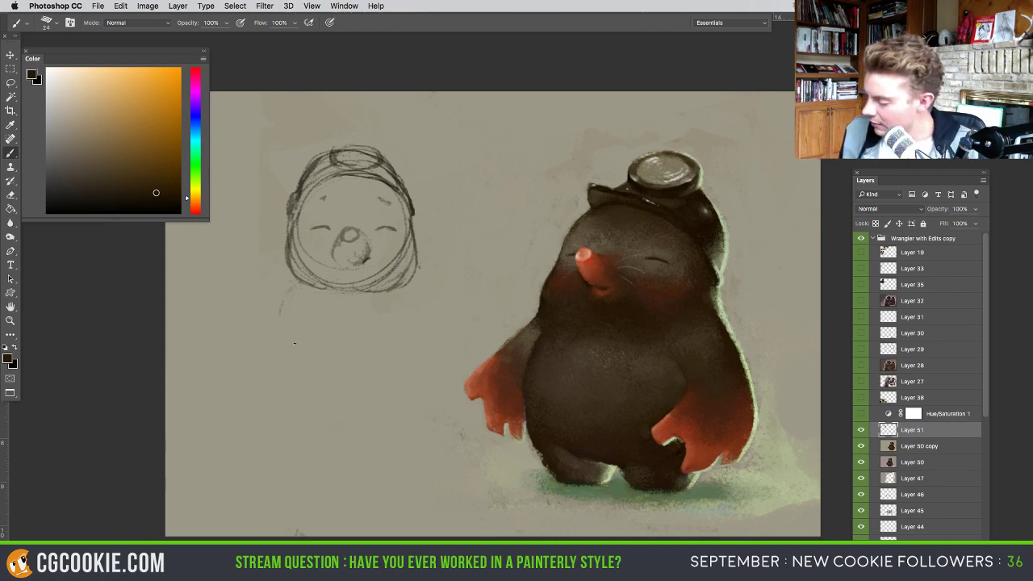
drag(415, 247, 402, 276)
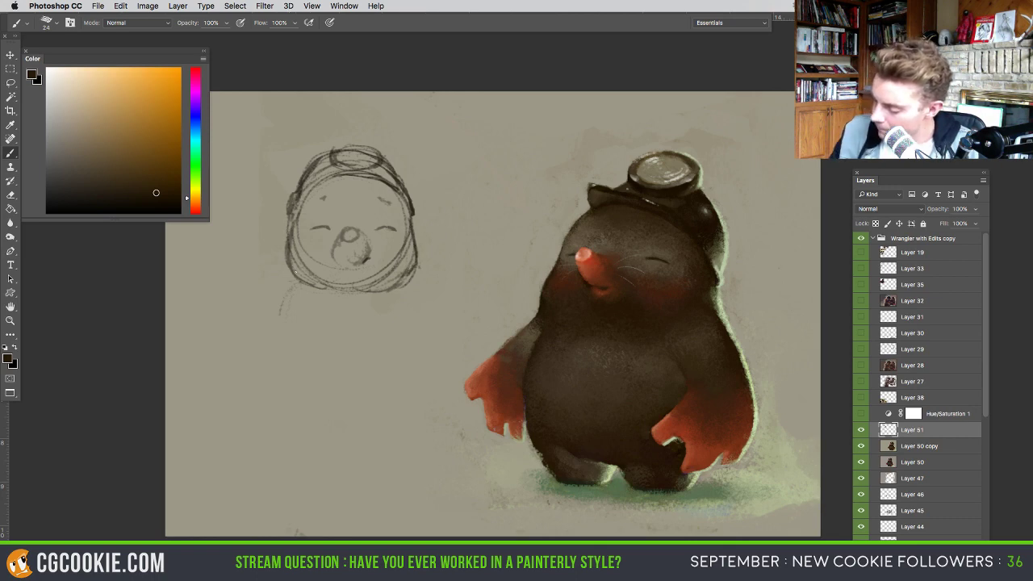
- Erase the chin line under the mole's face and redraw the lower end of the right-hand cheek
key(e)
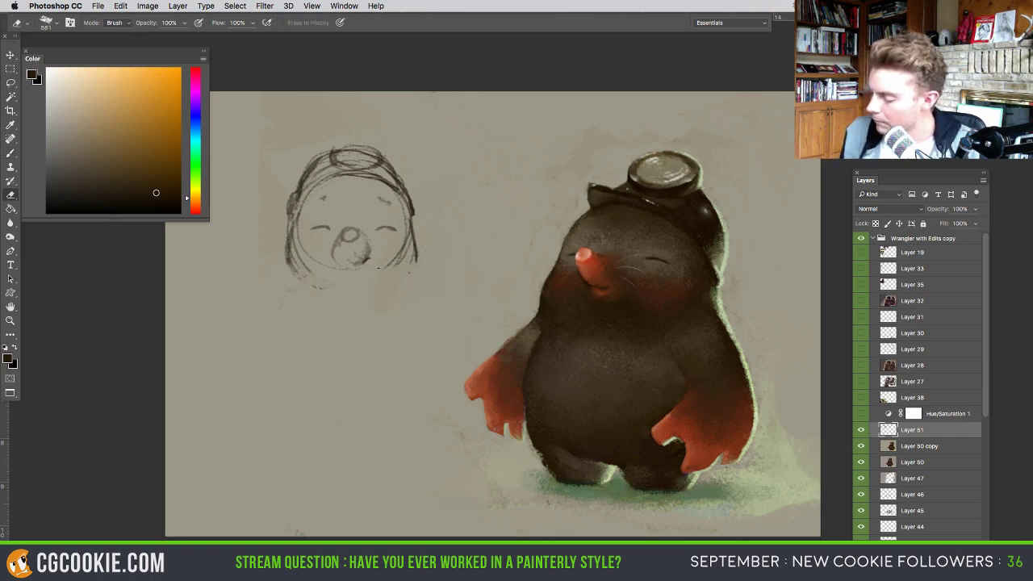
key(b)
drag(415, 263, 411, 273)
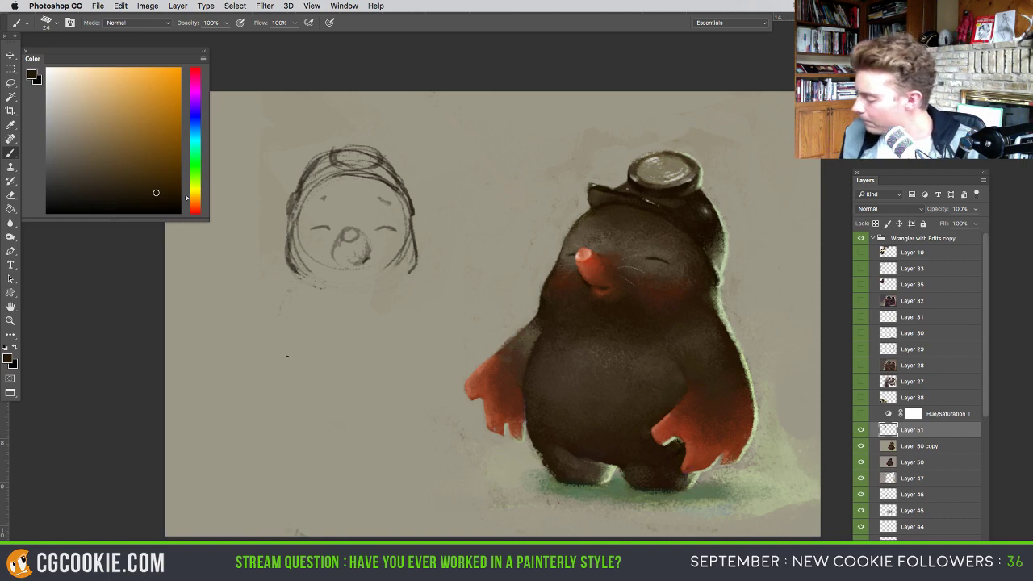
- Sketch a rounded, pear-shaped body below the head, flaring from the cheeks down to a full belly
drag(292, 269, 285, 280)
mouse_move(292, 268)
mouse_down()
mouse_move(271, 301)
mouse_move(323, 397)
mouse_move(259, 335)
mouse_move(355, 413)
mouse_up()
drag(272, 317, 284, 382)
drag(415, 271, 399, 410)
mouse_move(414, 266)
mouse_down()
mouse_move(428, 300)
mouse_move(400, 403)
mouse_move(355, 418)
mouse_up()
drag(418, 284, 426, 314)
drag(433, 360, 355, 414)
- Reinforce the oval goggle lens on the cap and erase both brows from the face
mouse_move(334, 149)
mouse_down()
mouse_move(372, 145)
mouse_move(377, 159)
mouse_move(347, 166)
mouse_move(374, 169)
mouse_up()
key(e)
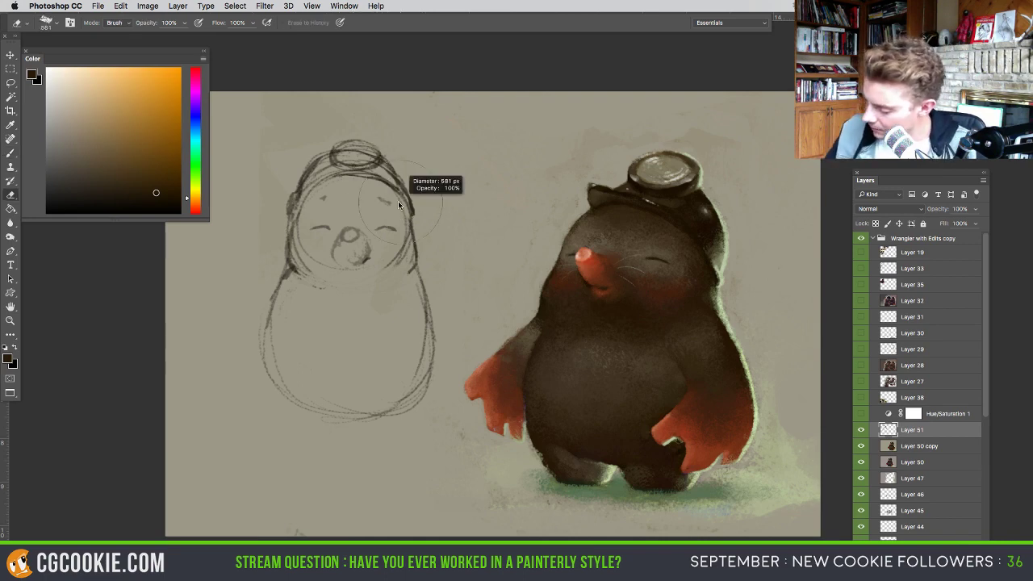
key(b)
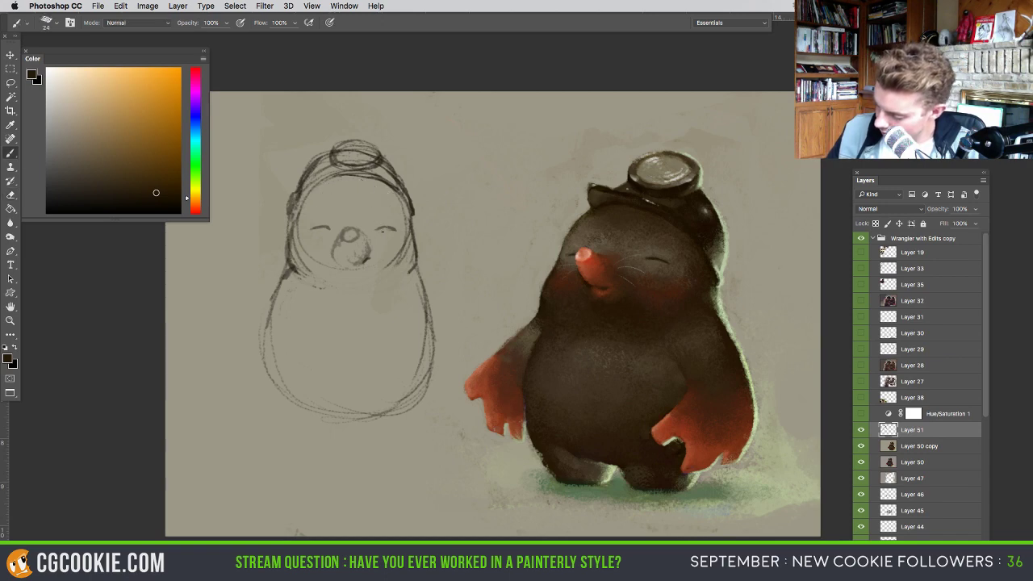
- Add whiskers on both sides of the nose, then erase and redraw the nose's upper contour
mouse_move(313, 239)
mouse_down()
mouse_move(350, 251)
mouse_move(338, 239)
mouse_move(337, 265)
mouse_move(358, 237)
mouse_up()
key(e)
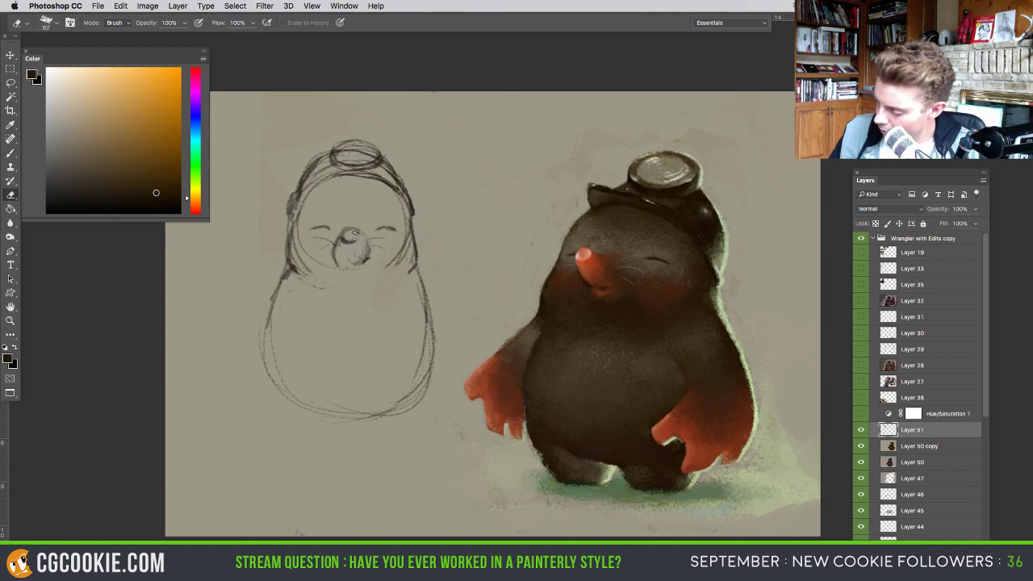
key(b)
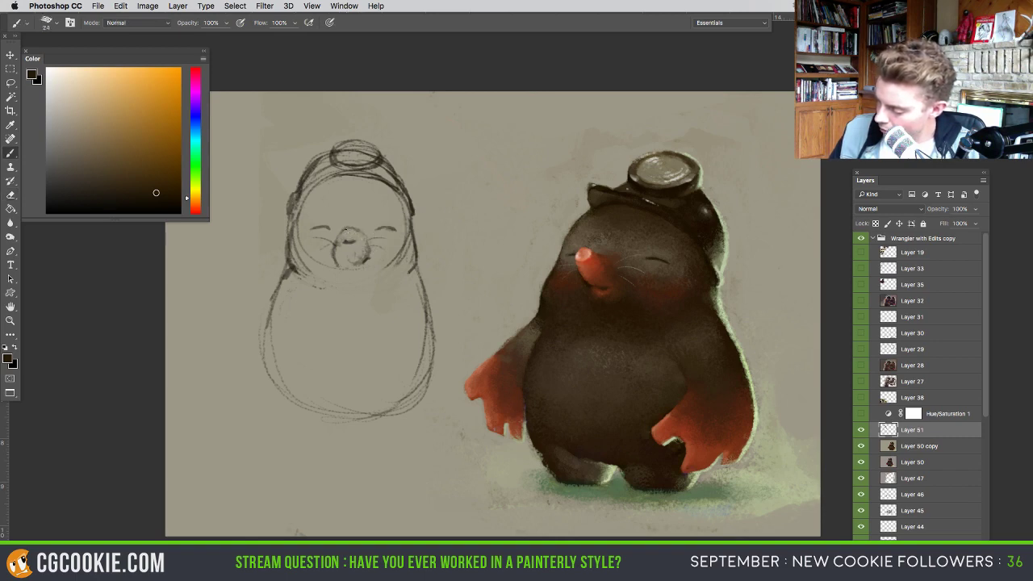
mouse_move(336, 241)
mouse_down()
mouse_move(344, 230)
mouse_move(364, 238)
mouse_up()
- Sketch drooping, rounded arms down both sides of the body from just below the cheeks
mouse_move(276, 275)
mouse_down()
mouse_move(233, 339)
mouse_move(229, 363)
mouse_move(255, 387)
mouse_up()
drag(233, 335, 231, 367)
drag(275, 270, 257, 291)
mouse_move(422, 270)
mouse_down()
mouse_move(465, 346)
mouse_move(432, 372)
mouse_move(460, 296)
mouse_move(436, 372)
mouse_move(462, 329)
mouse_up()
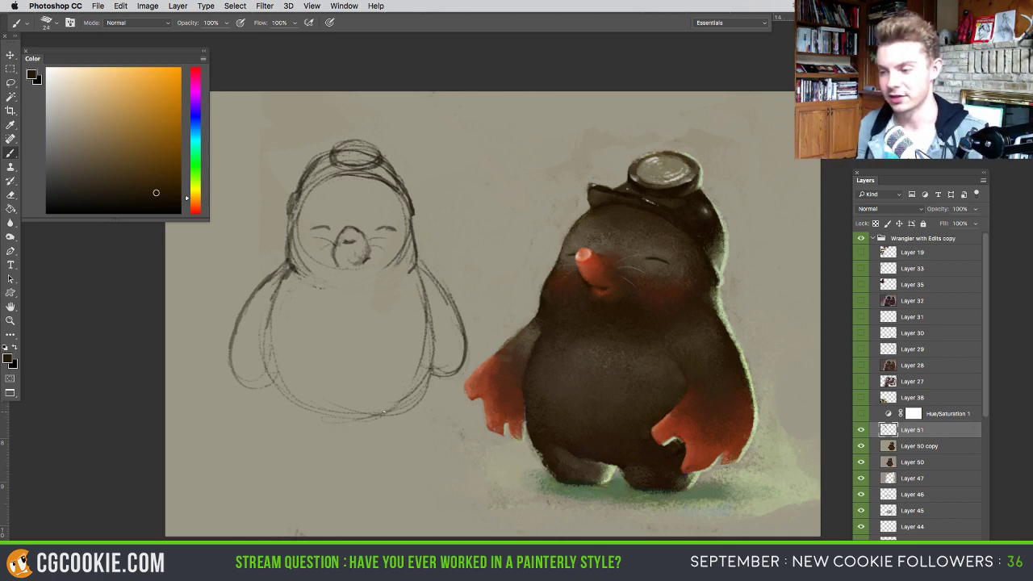
mouse_move(358, 473)
mouse_down()
mouse_move(387, 100)
mouse_move(354, 127)
mouse_move(381, 488)
mouse_up()
key(ctrl+z)
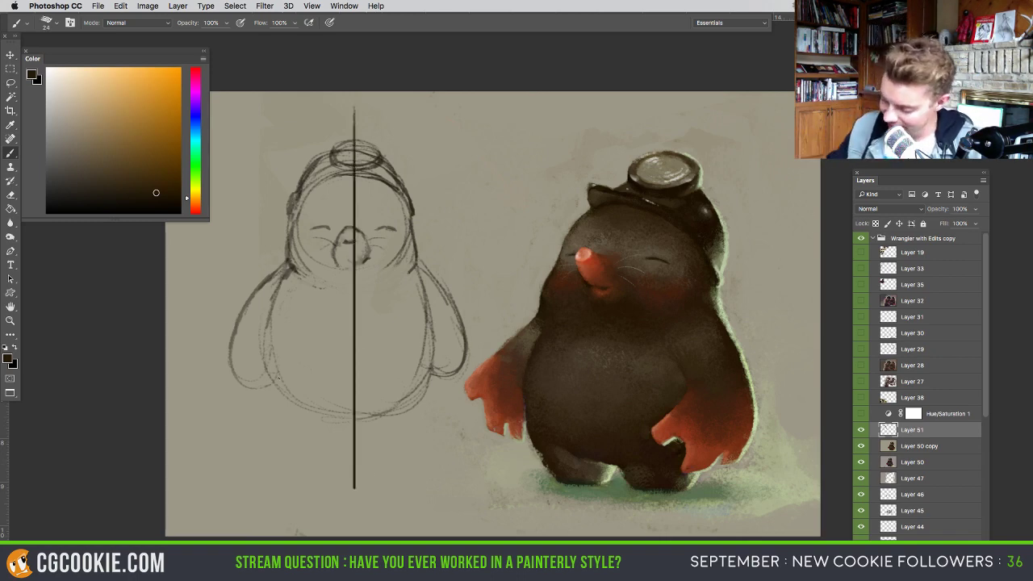
key(ctrl+z)
- Darken the belly's lower-left outline and sketch a short leg with a flat foot beneath it
drag(282, 392, 363, 418)
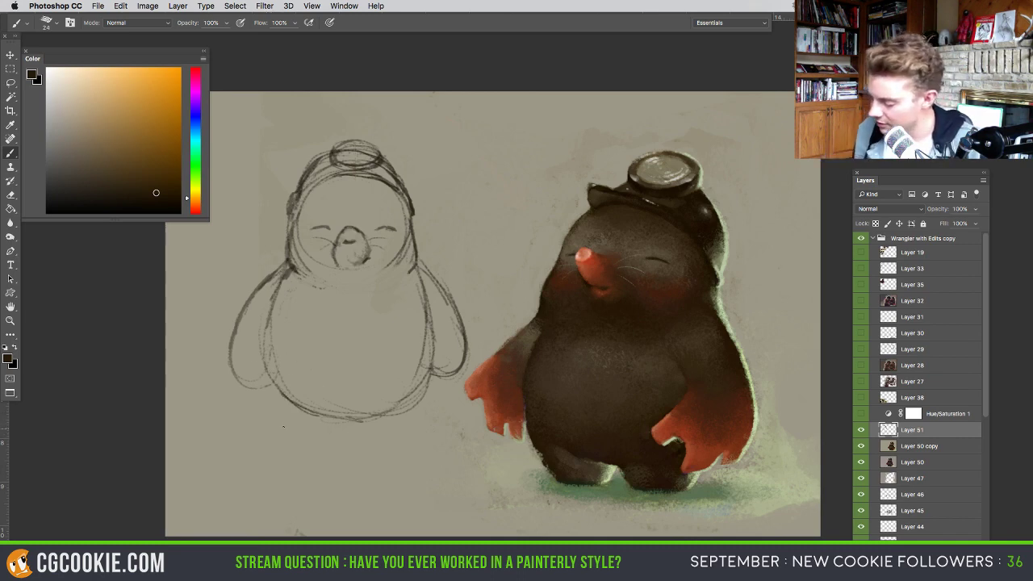
mouse_move(291, 402)
mouse_down()
mouse_move(309, 434)
mouse_move(329, 440)
mouse_up()
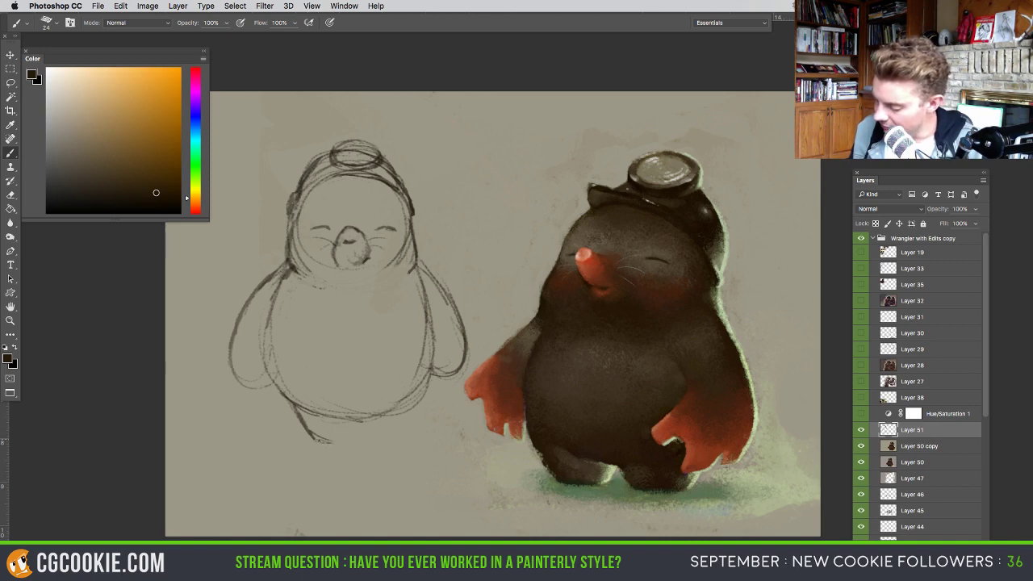
key(ctrl+z)
mouse_move(291, 401)
mouse_down()
mouse_move(320, 443)
mouse_move(379, 438)
mouse_move(329, 436)
mouse_move(345, 441)
mouse_move(363, 420)
mouse_up()
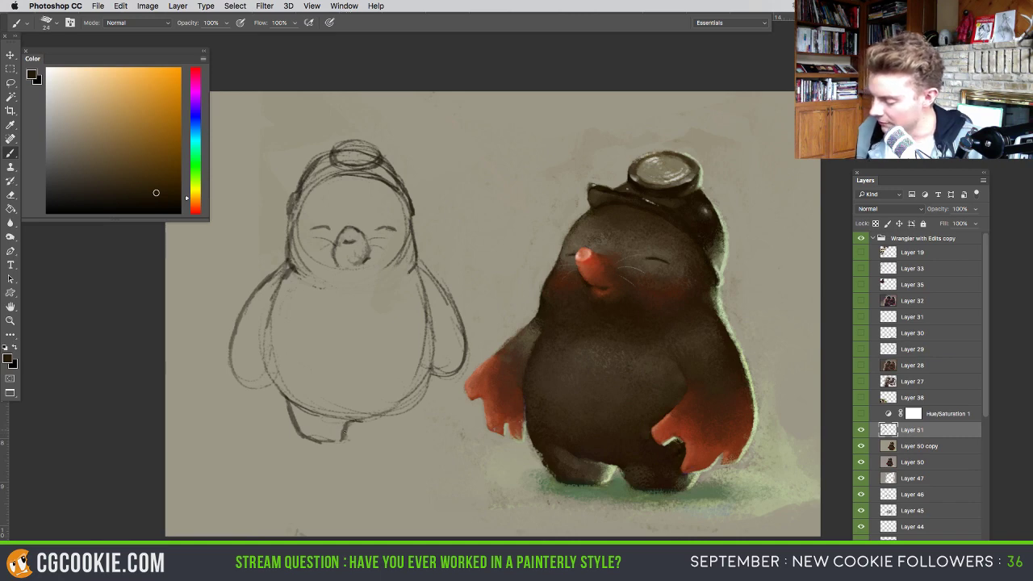
- Thicken the outer leg line, erase the foot's underside and redraw it slightly higher, joined to the belly
mouse_move(281, 389)
mouse_down()
mouse_move(291, 418)
mouse_move(318, 438)
mouse_move(324, 429)
mouse_move(305, 416)
mouse_move(300, 432)
mouse_move(337, 441)
mouse_move(295, 435)
mouse_up()
key(e)
key(b)
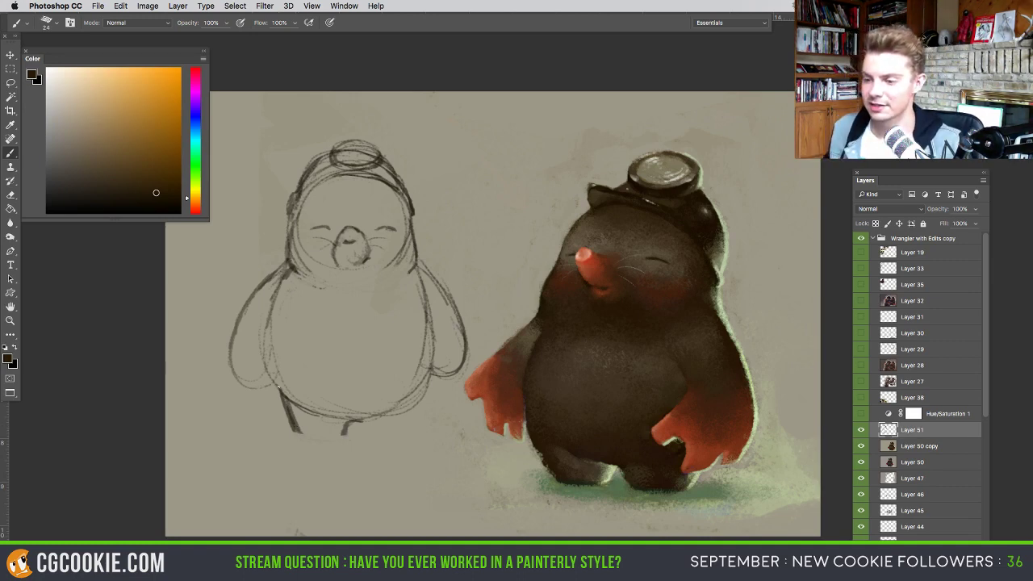
drag(296, 429, 316, 433)
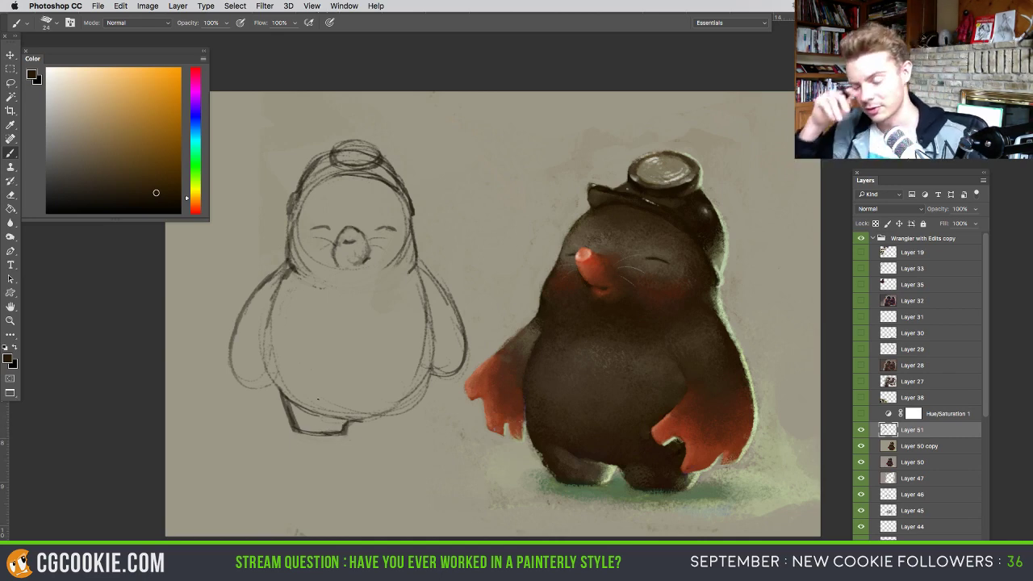
drag(340, 419, 370, 410)
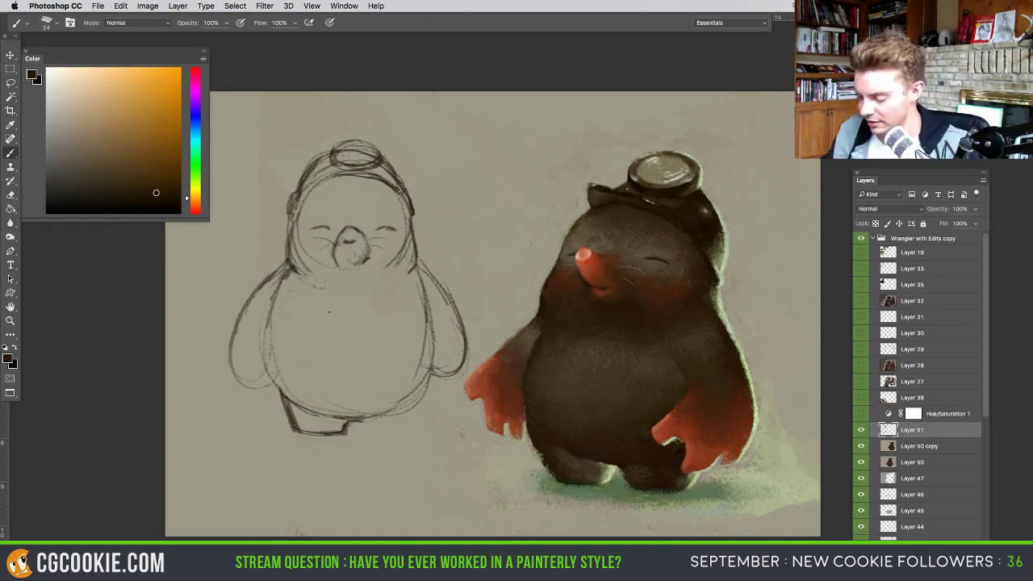
- Darken the left-hand arm's outline and sketch a clawed hand at its end with a jagged fur edge at the wrist
mouse_move(292, 395)
mouse_down()
mouse_move(270, 373)
mouse_move(263, 337)
mouse_move(282, 260)
mouse_move(241, 321)
mouse_up()
mouse_move(272, 274)
mouse_down()
mouse_move(232, 381)
mouse_move(254, 367)
mouse_move(256, 342)
mouse_move(238, 386)
mouse_move(256, 401)
mouse_up()
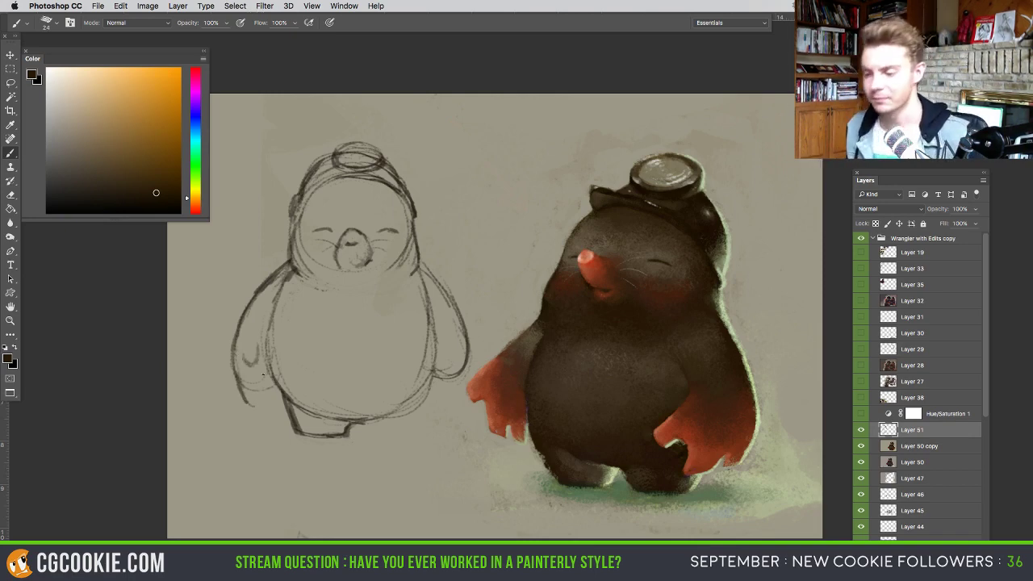
drag(259, 394, 261, 404)
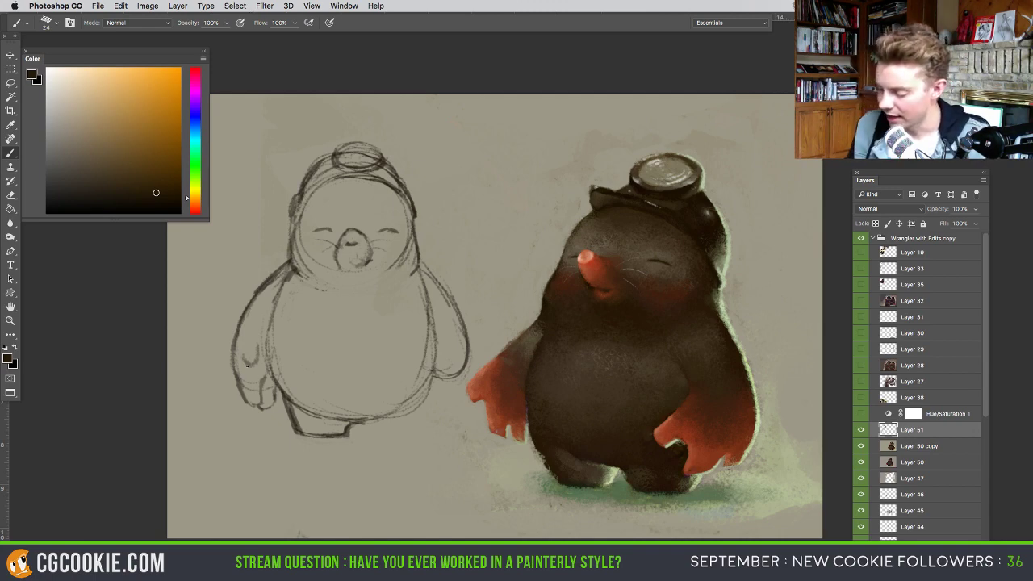
mouse_move(243, 356)
mouse_down()
mouse_move(254, 370)
mouse_move(260, 347)
mouse_up()
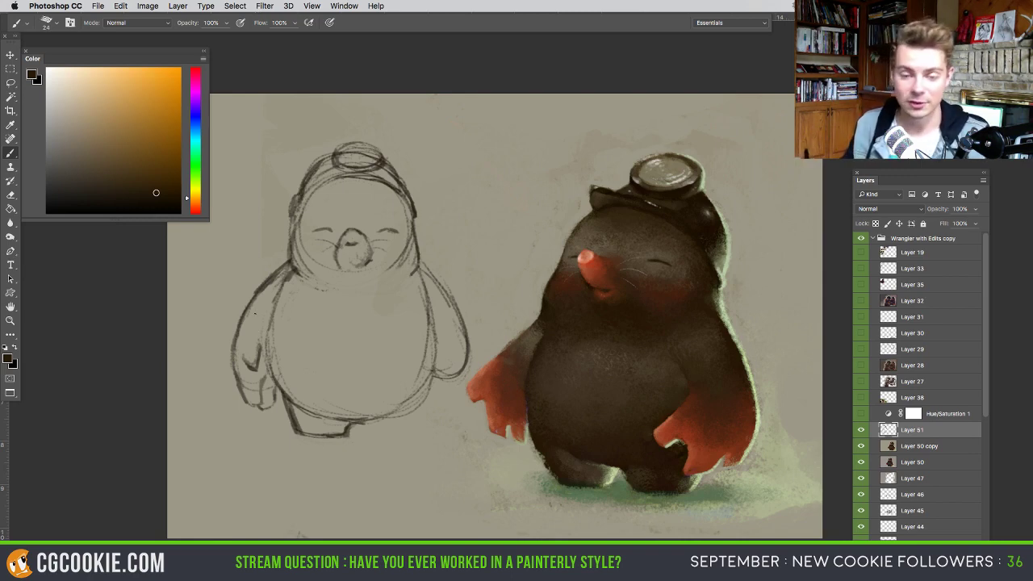
- Clean up and redraw the left-hand arm's finger and wrist lines, and darken the belly's lower-right outline
key(e)
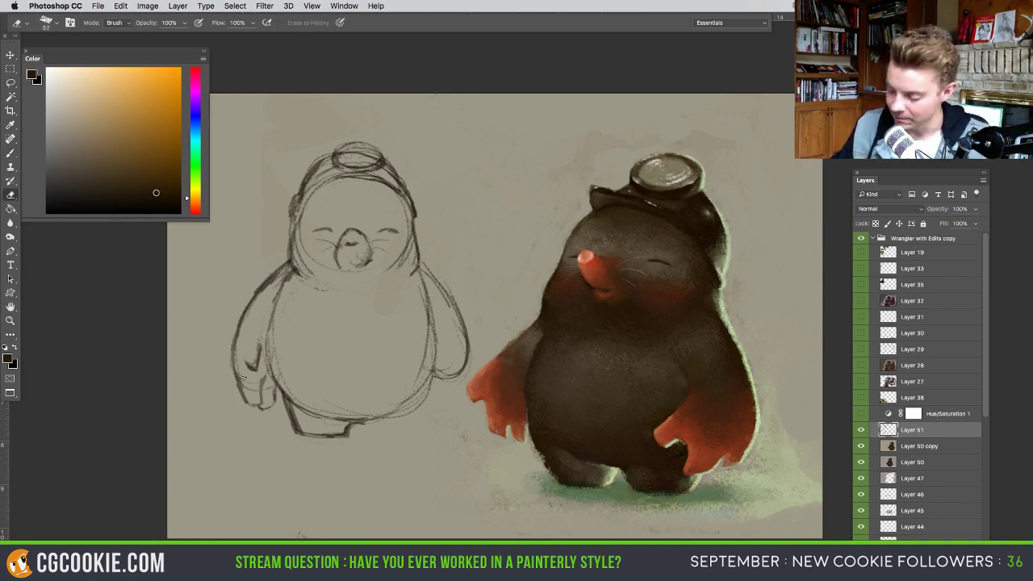
key(b)
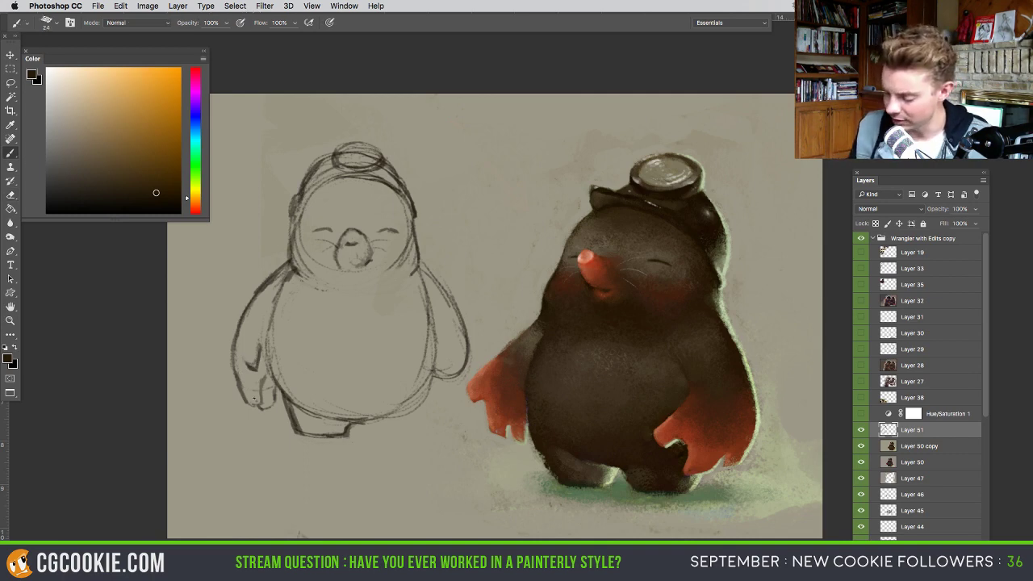
mouse_move(248, 385)
mouse_down()
mouse_move(255, 398)
mouse_move(251, 389)
mouse_up()
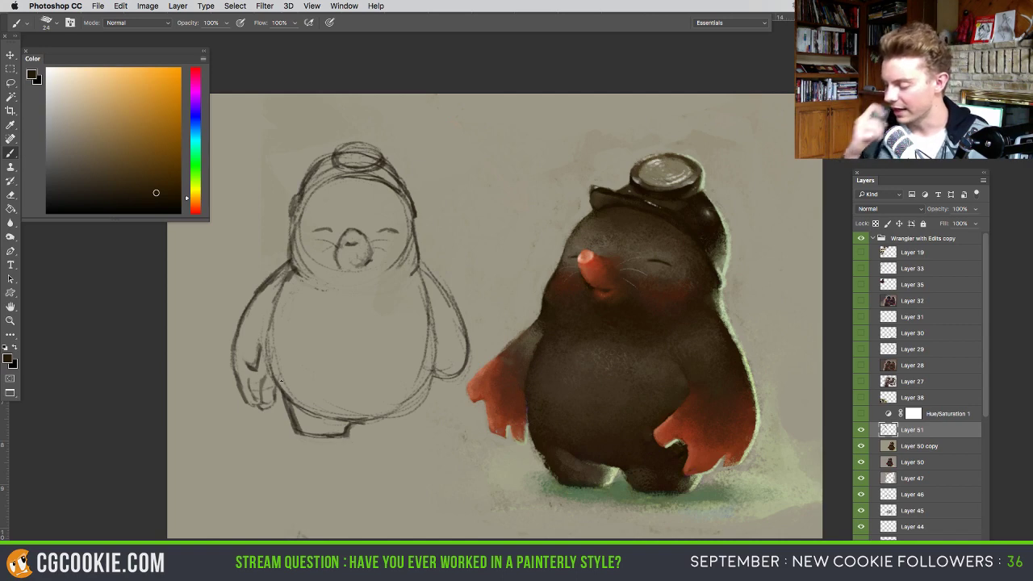
drag(233, 359, 241, 392)
key(super+z)
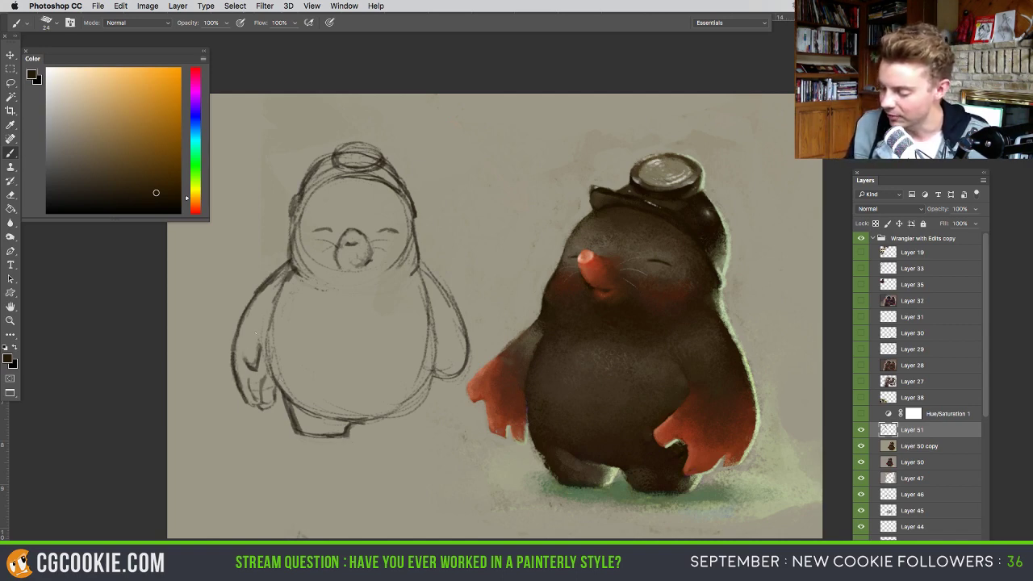
drag(246, 363, 244, 375)
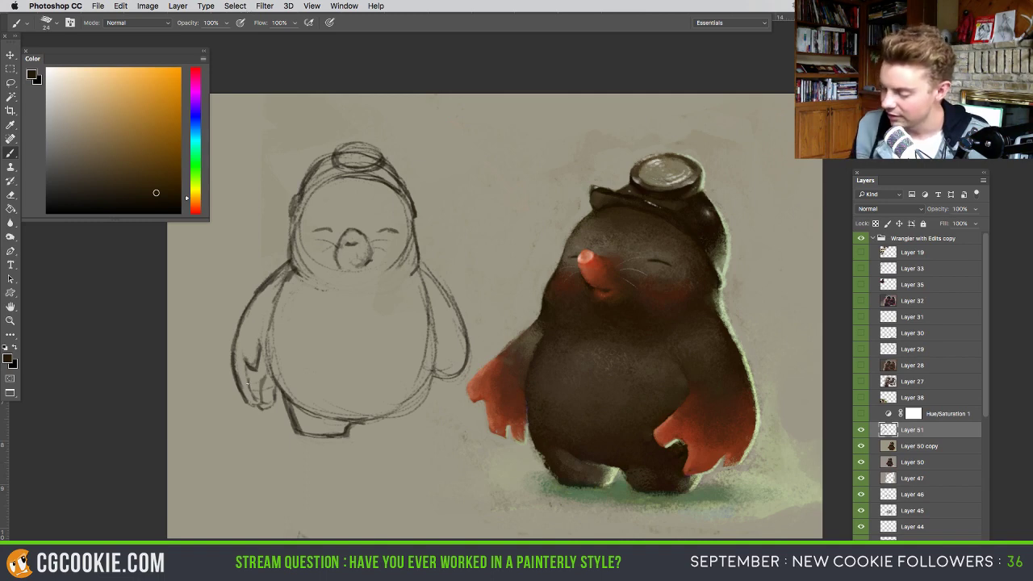
drag(367, 419, 410, 416)
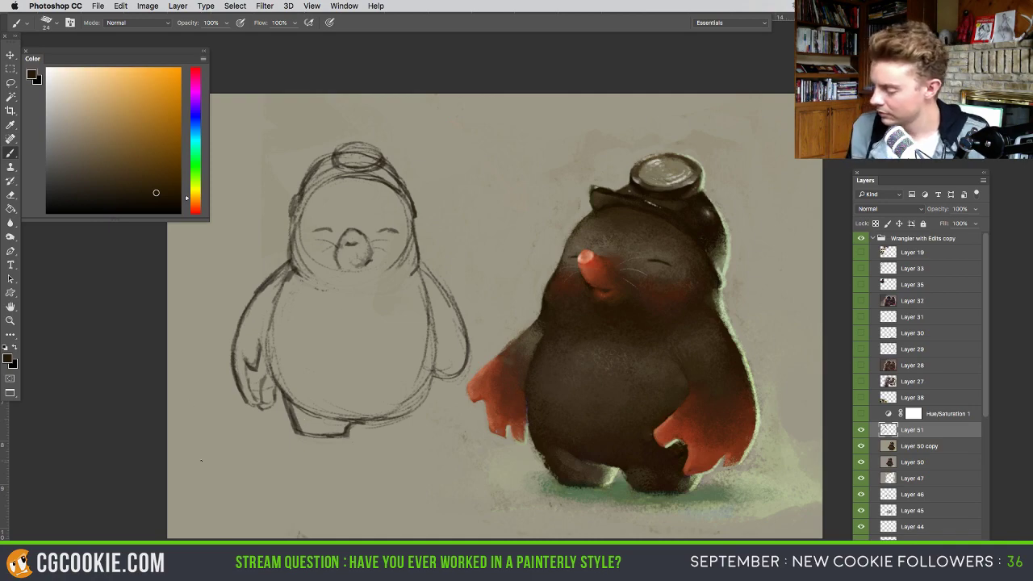
- Use Liquify to push the left-hand side of the head and cap outward, making the head wider
key(e)
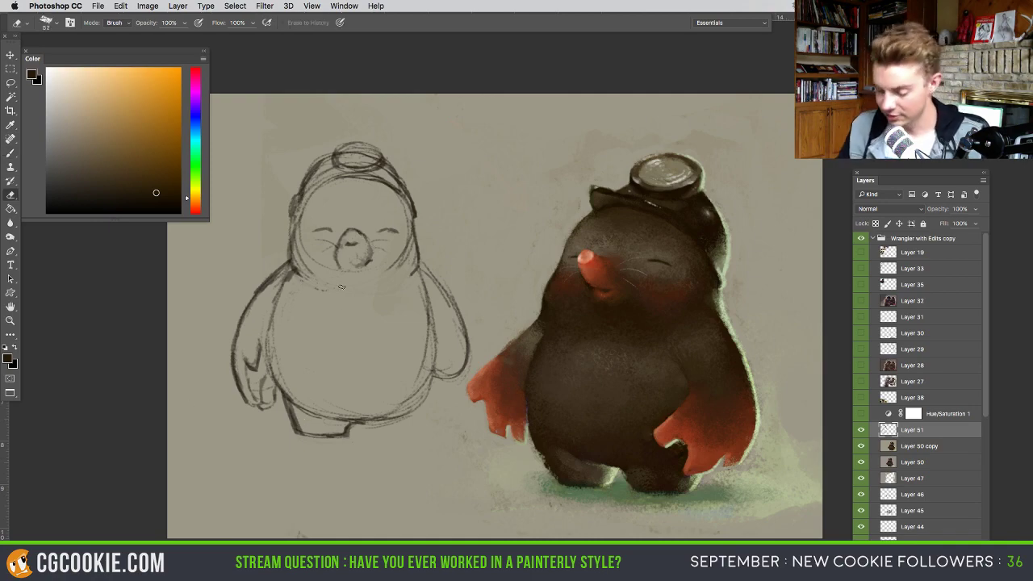
key(super+shift+x)
mouse_move(300, 269)
mouse_down()
mouse_move(422, 267)
mouse_move(406, 265)
mouse_up()
drag(197, 187, 167, 188)
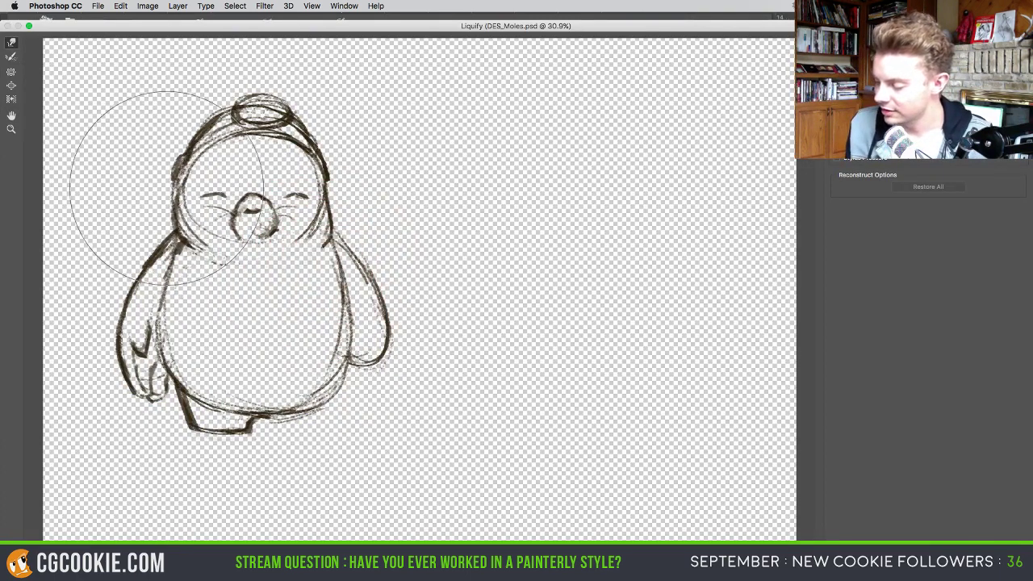
drag(207, 240, 186, 242)
drag(213, 131, 198, 125)
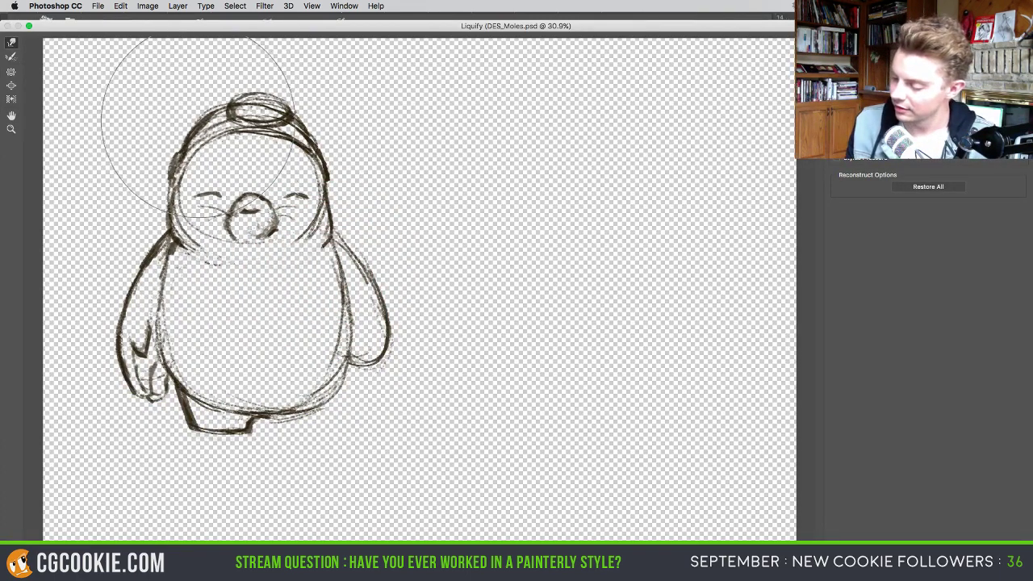
key(Return)
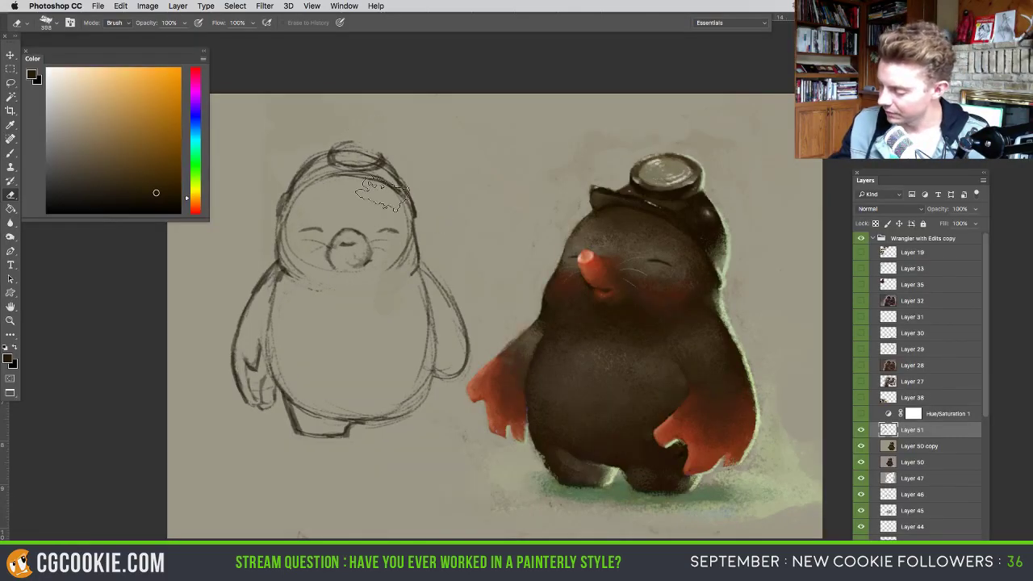
- Erase the right-hand half of the front-view sketch along its vertical centre, from cap to foot
drag(379, 187, 392, 419)
drag(417, 171, 415, 431)
drag(435, 242, 448, 423)
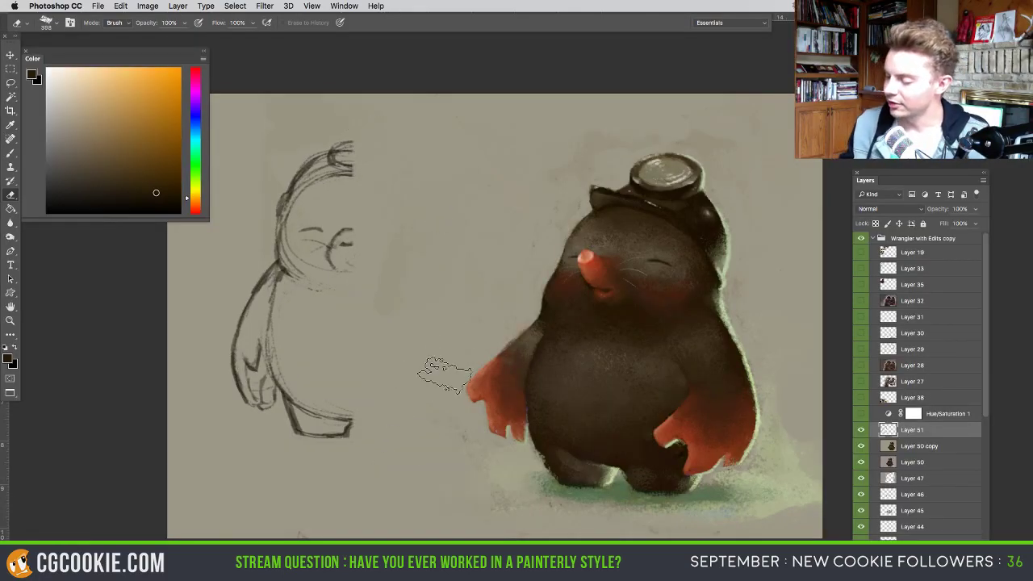
- Redraw the body's side line beside the arm as one clean stroke and erase the stray shoulder lines
key(b)
mouse_move(282, 263)
mouse_down()
mouse_move(292, 275)
mouse_move(271, 309)
mouse_move(273, 376)
mouse_up()
key(super+z)
mouse_move(269, 338)
mouse_down()
mouse_move(279, 389)
mouse_move(266, 308)
mouse_move(268, 285)
mouse_move(274, 293)
mouse_move(287, 271)
mouse_up()
key(e)
key(b)
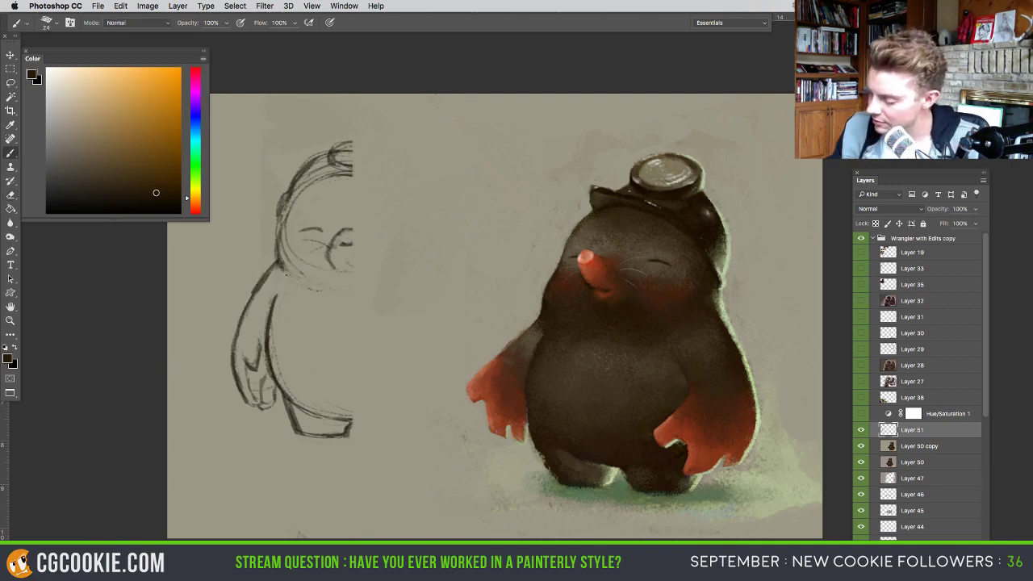
- Reshape the remaining half of the nose, add a small mouth mark below it and erase the excess lines
mouse_move(330, 250)
mouse_down()
mouse_move(337, 265)
mouse_move(349, 222)
mouse_move(342, 265)
mouse_move(326, 260)
mouse_move(349, 265)
mouse_up()
key(e)
key(b)
key(e)
key(b)
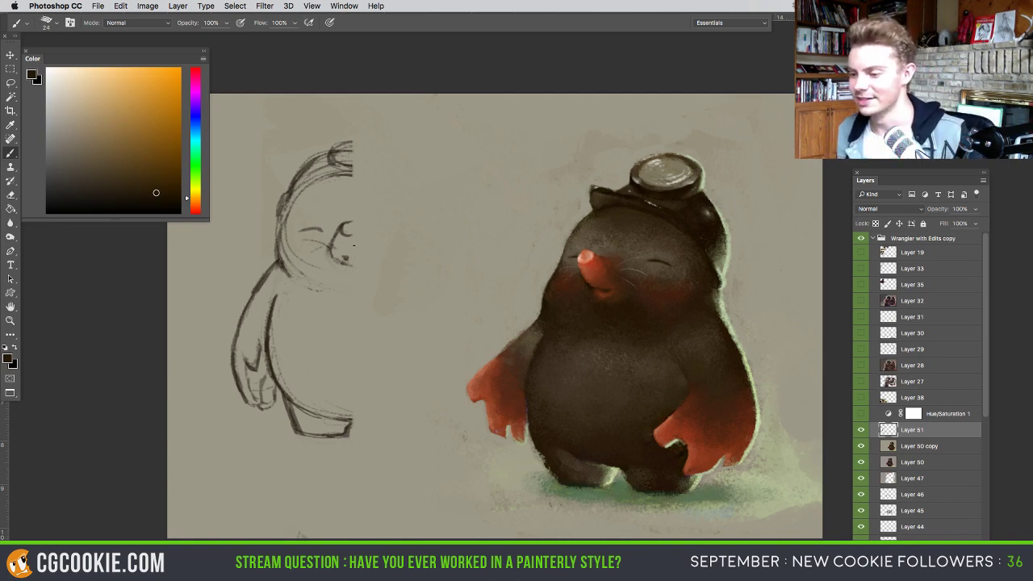
drag(336, 260, 347, 265)
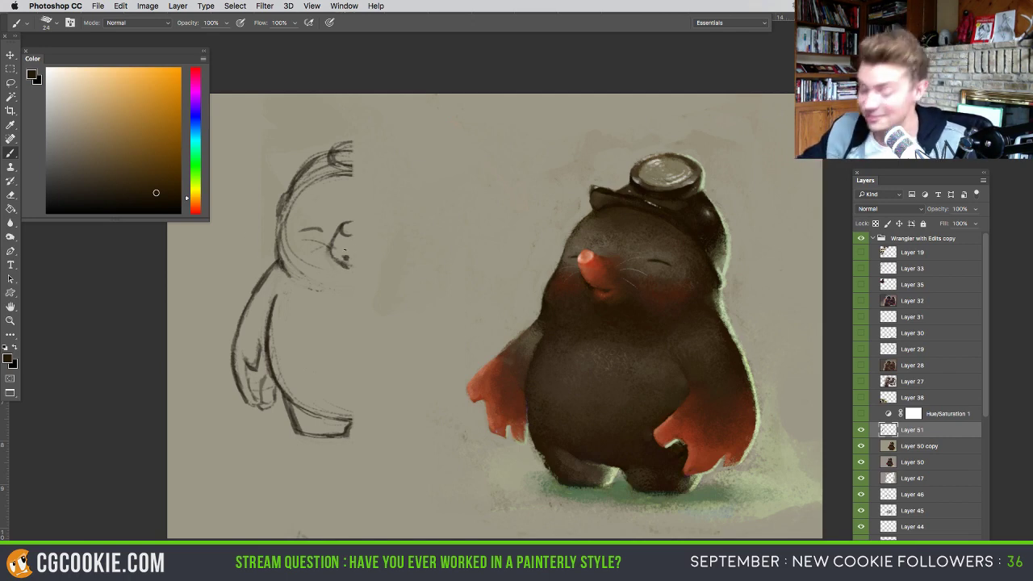
key(e)
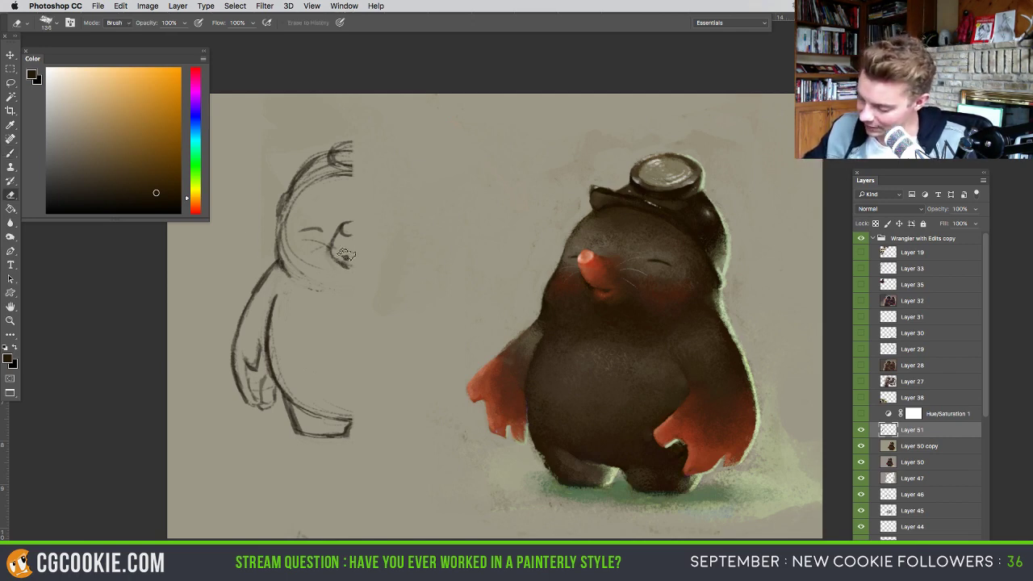
drag(339, 252, 361, 266)
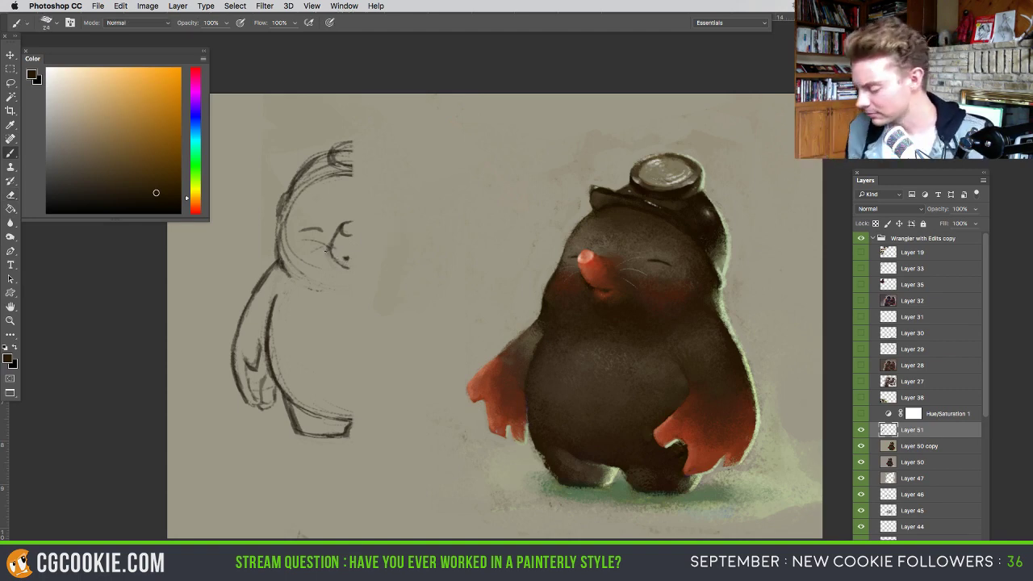
- Redraw the whiskers on the cheek of the half sketch and erase the stray lines along the head's side and chin
mouse_move(320, 245)
mouse_down()
mouse_move(303, 239)
mouse_move(327, 250)
mouse_up()
key(b)
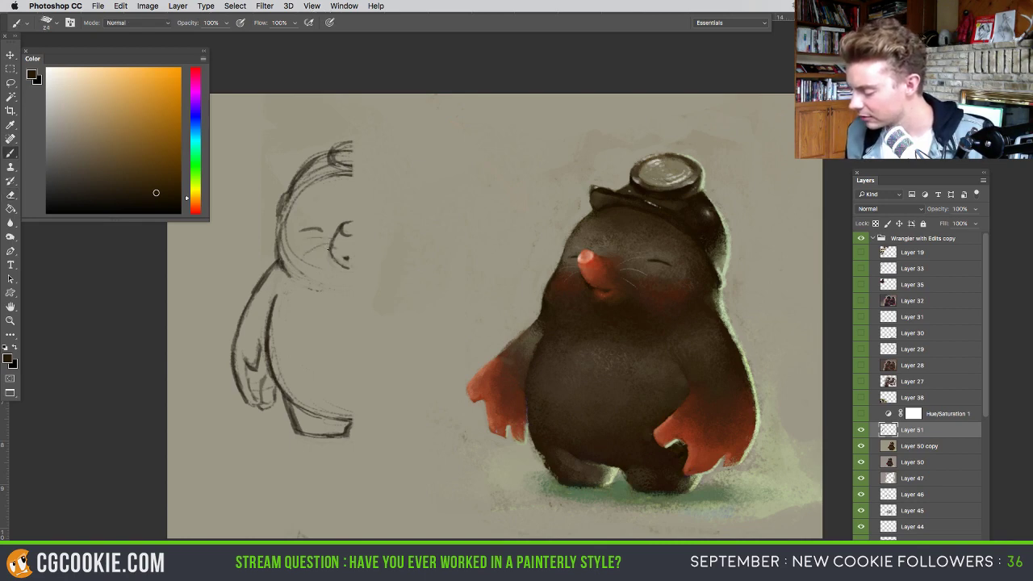
key(e)
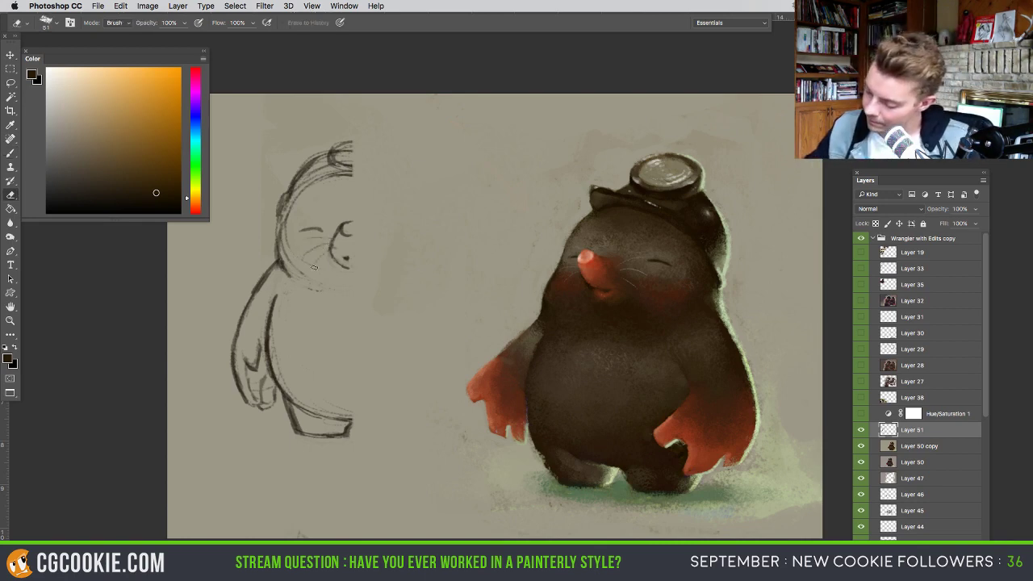
mouse_move(289, 217)
mouse_down()
mouse_move(286, 258)
mouse_move(321, 276)
mouse_up()
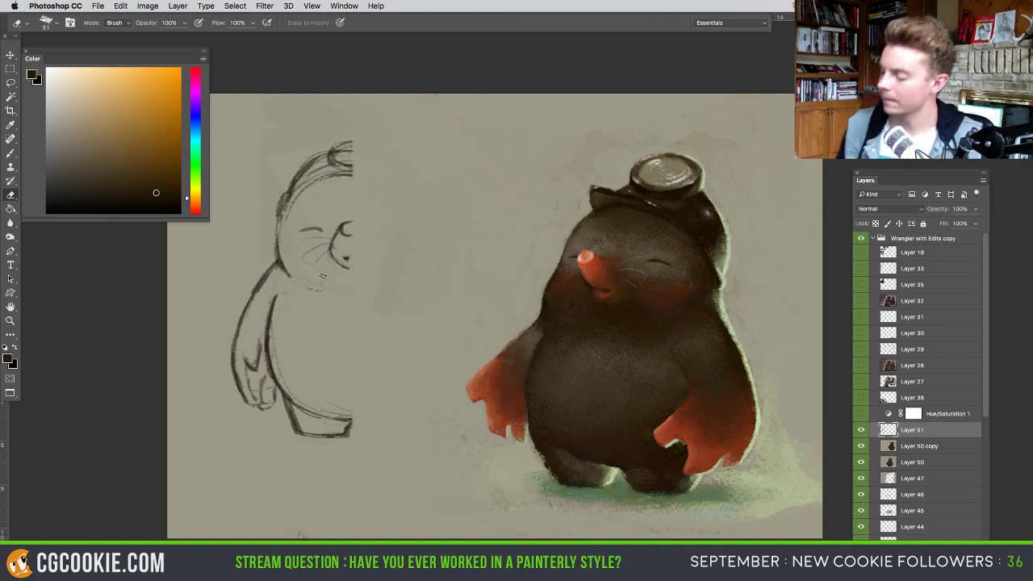
- Strengthen the head's side line and darken the cap band with extra strokes following its curve
key(b)
mouse_move(275, 249)
mouse_down()
mouse_move(296, 187)
mouse_move(324, 176)
mouse_move(282, 203)
mouse_move(287, 176)
mouse_move(311, 159)
mouse_up()
mouse_move(284, 208)
mouse_down()
mouse_move(312, 172)
mouse_move(351, 160)
mouse_up()
mouse_move(300, 187)
mouse_down()
mouse_move(349, 173)
mouse_move(319, 177)
mouse_up()
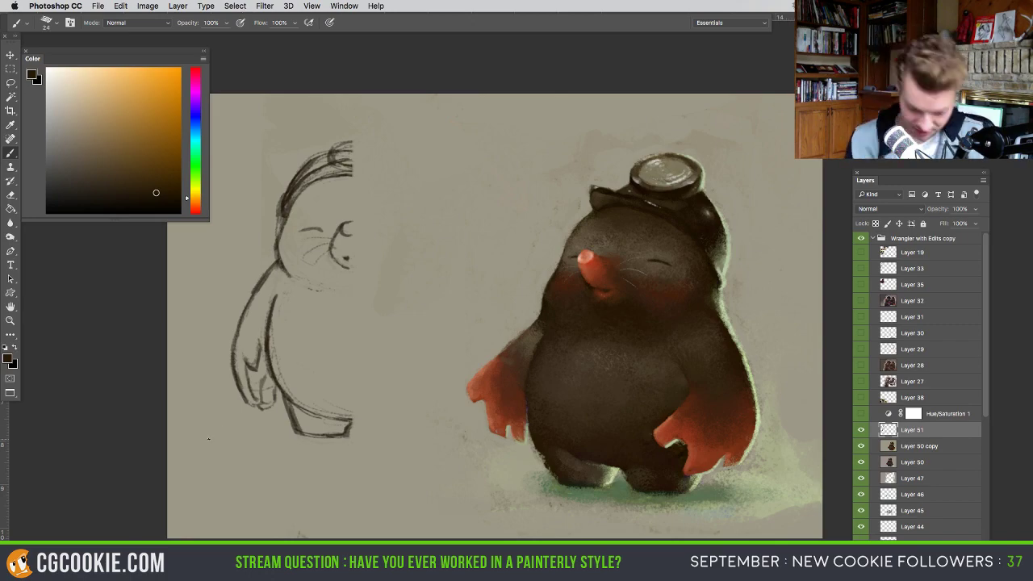
- Use Liquify to push the cheek and shoulder outline outward and nudge the eye and facial features of the half sketch
key(super+shift+x)
drag(165, 262, 161, 230)
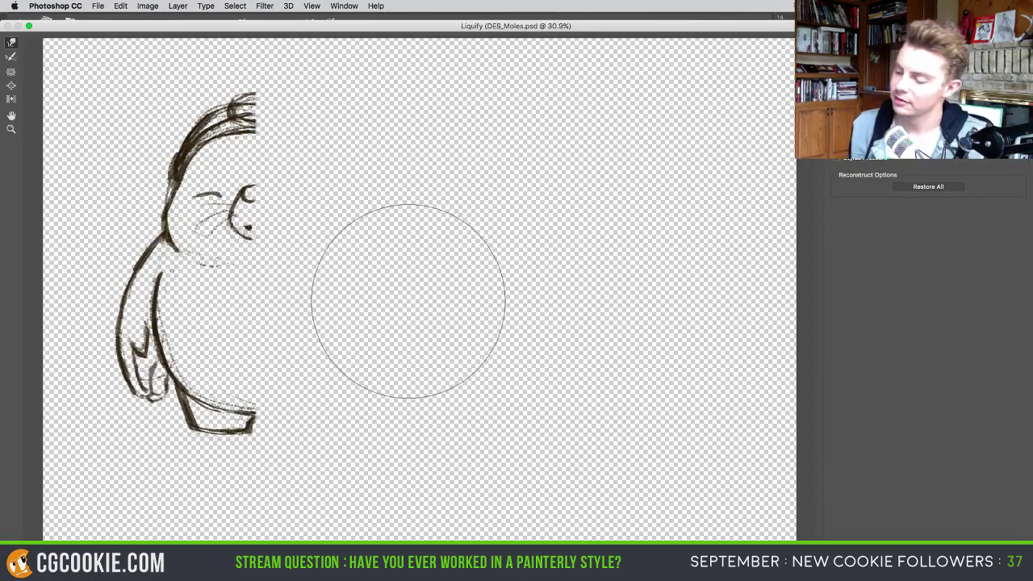
mouse_move(282, 229)
mouse_down()
mouse_move(212, 228)
mouse_move(206, 201)
mouse_up()
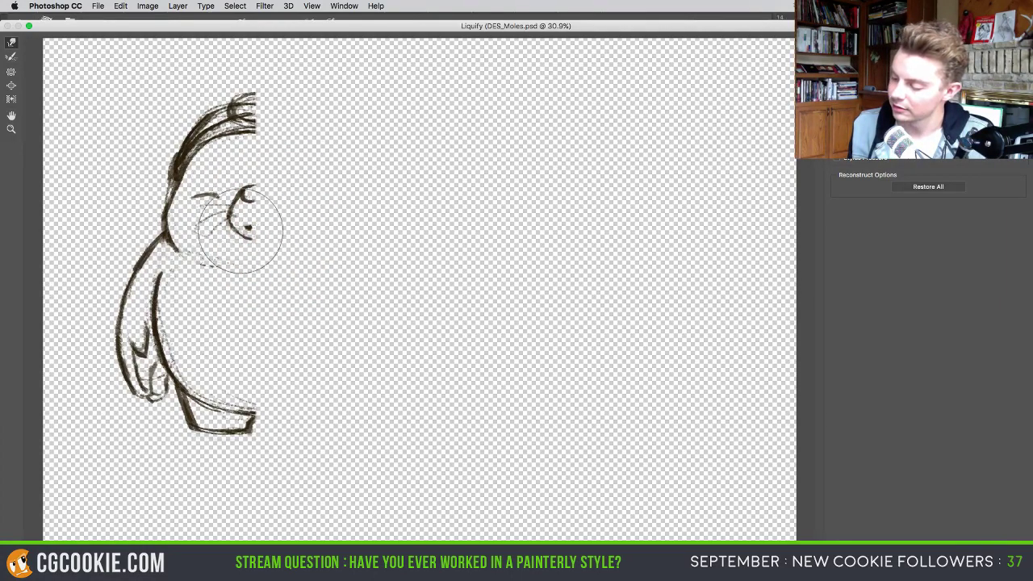
key(Return)
- Try out a horizontally flipped copy of the half sketch as the figure's other half and delete it again
key(super+a)
key(super+c)
key(super+v)
click(119, 6)
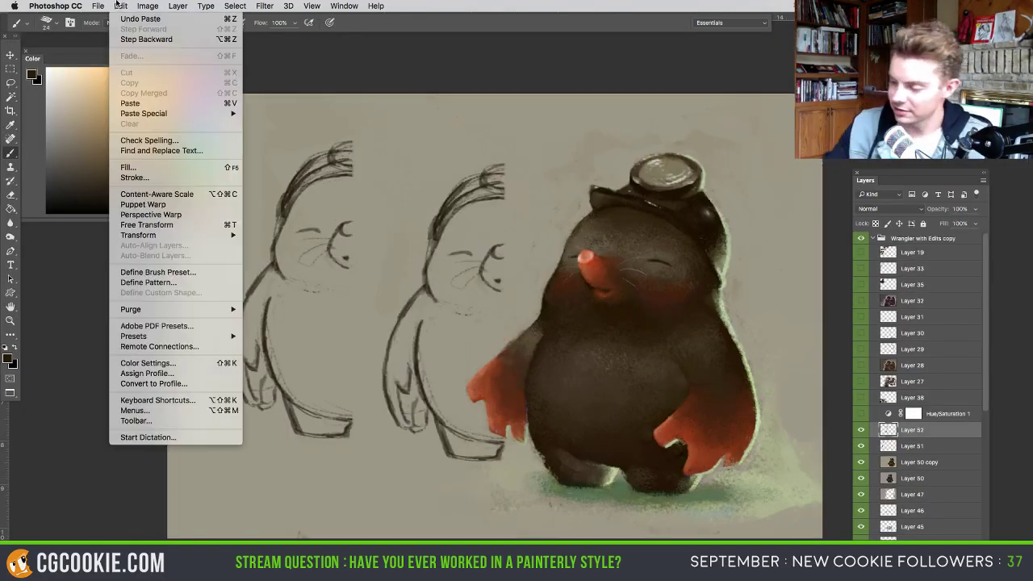
mouse_move(191, 233)
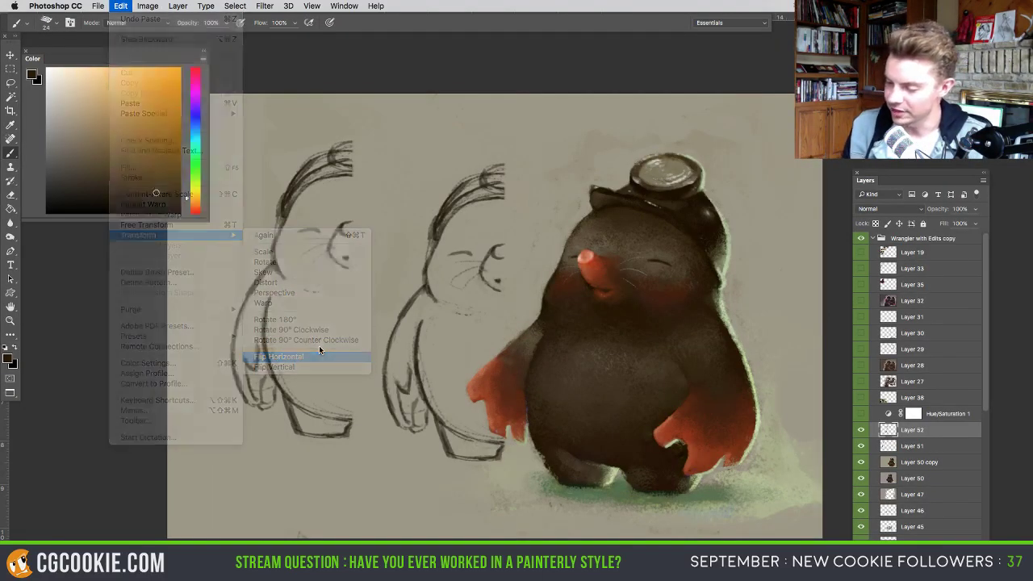
click(319, 356)
key(v)
drag(454, 380, 438, 377)
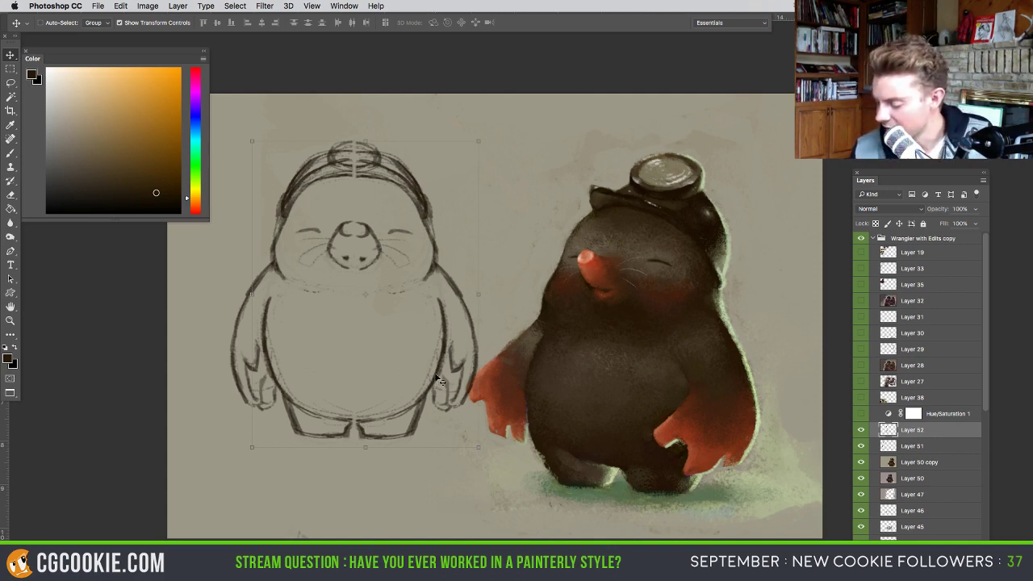
key(Delete)
- Redraw the foot with a new inner edge and a bolder outer side and sole, erasing the old lines
key(e)
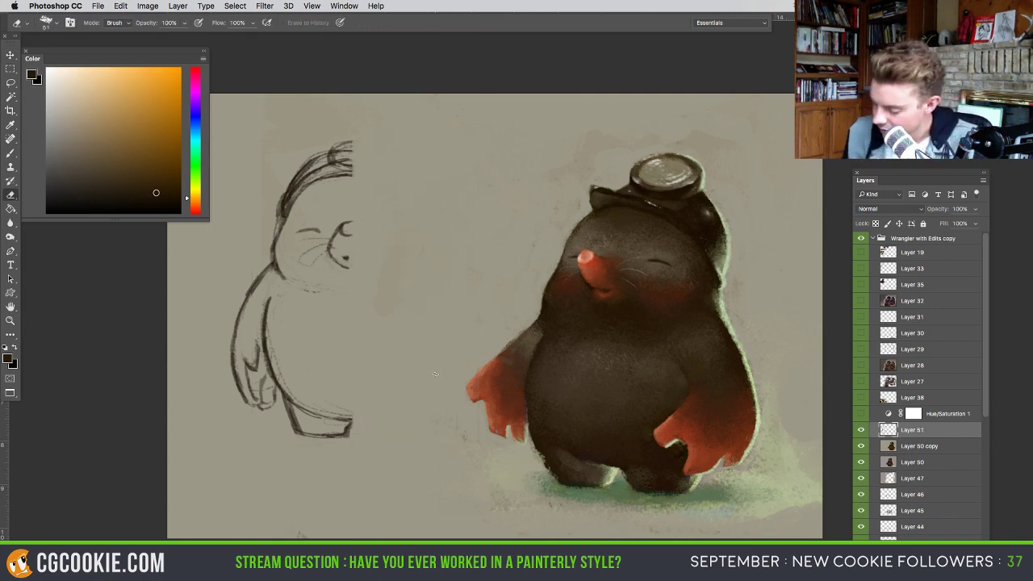
key(b)
drag(338, 421, 338, 435)
key(e)
drag(287, 400, 296, 432)
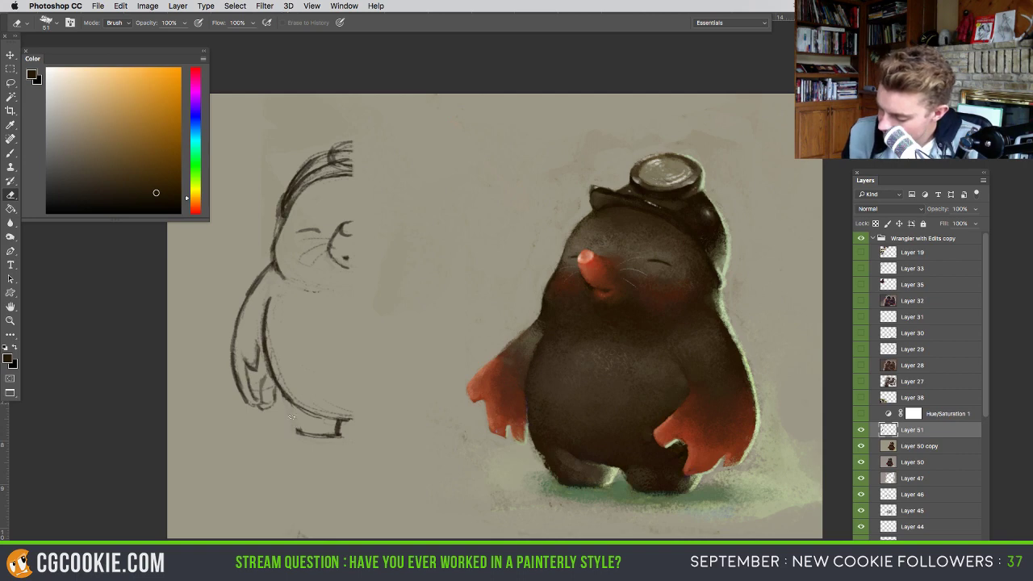
key(b)
mouse_move(277, 387)
mouse_down()
mouse_move(291, 430)
mouse_move(325, 437)
mouse_up()
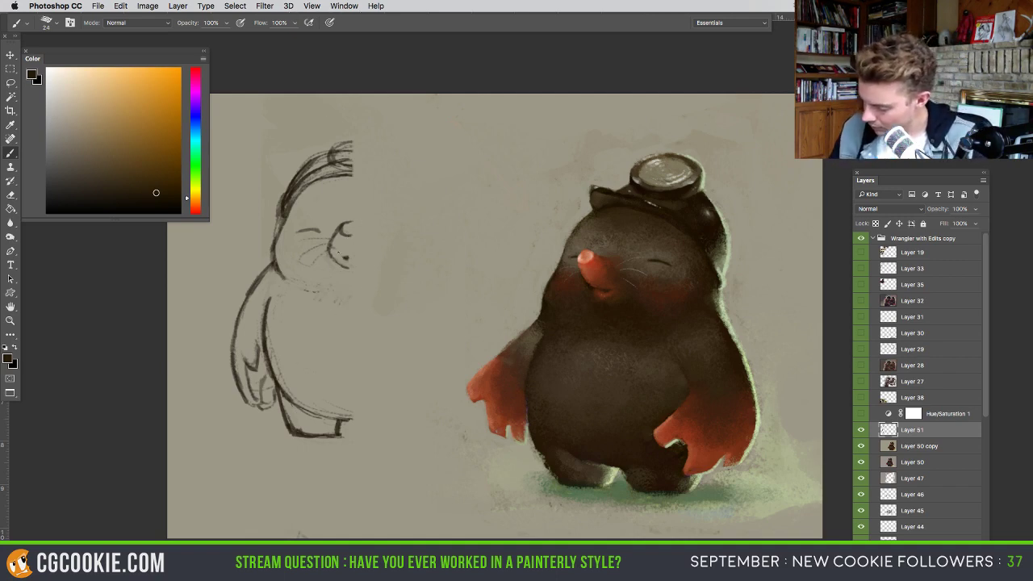
- Shade the side of the nose and replace its lower outline with a lighter one around the mouth mark
key(e)
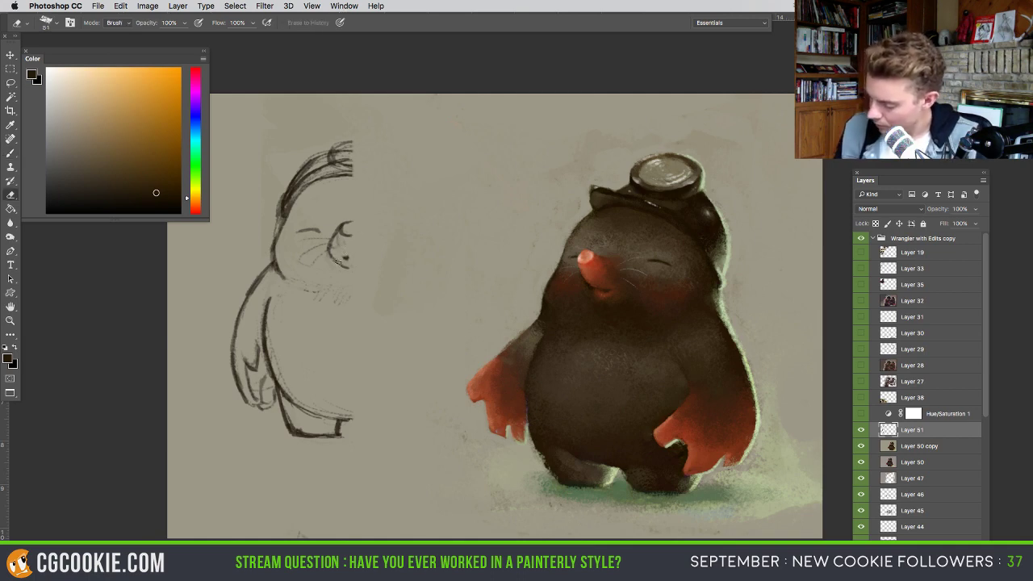
key(b)
key(e)
drag(343, 255, 349, 257)
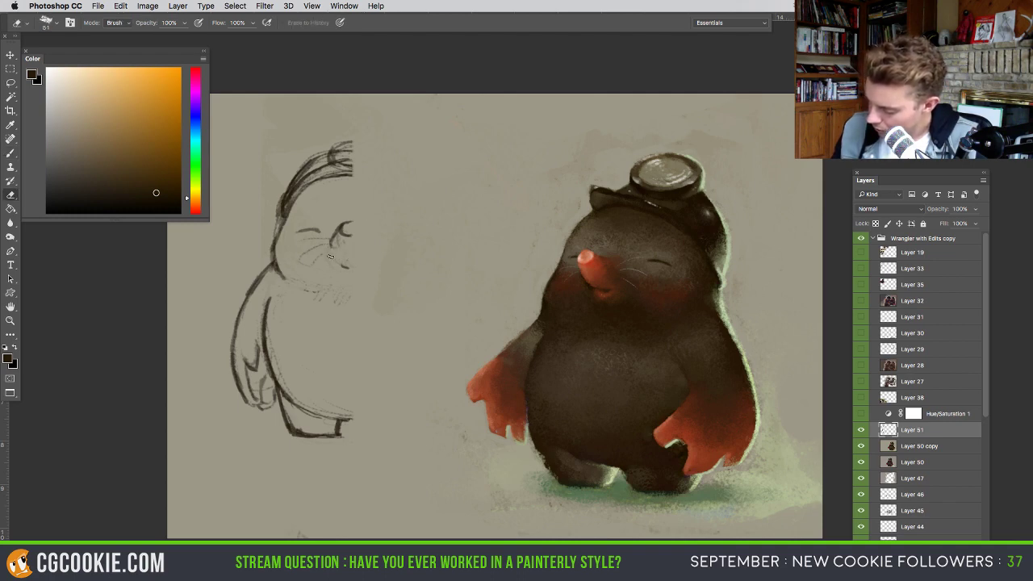
key(b)
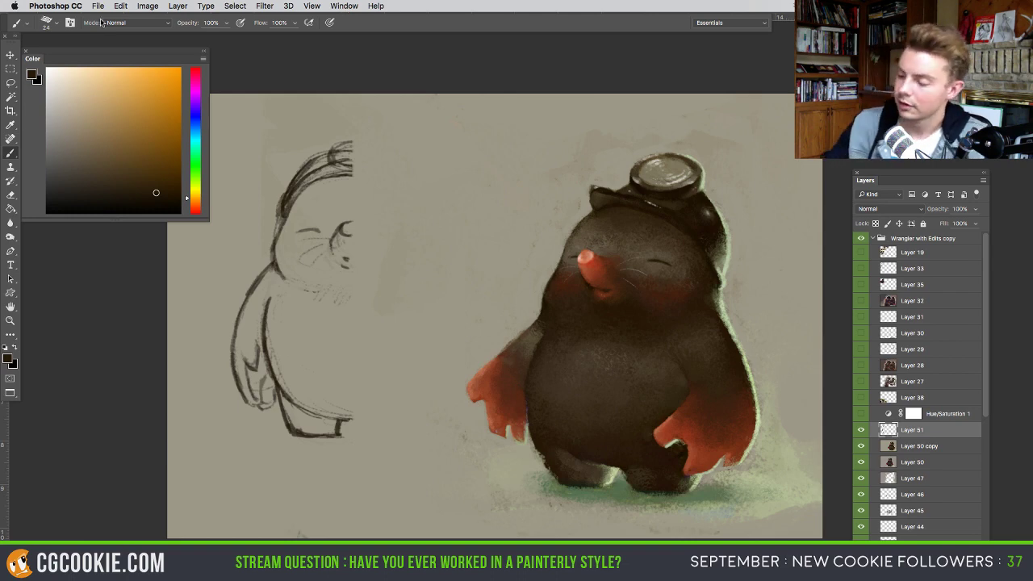
- Paste a copy of the half sketch, flip it horizontally and align it to complete the symmetrical front view
key(ctrl+v)
click(120, 6)
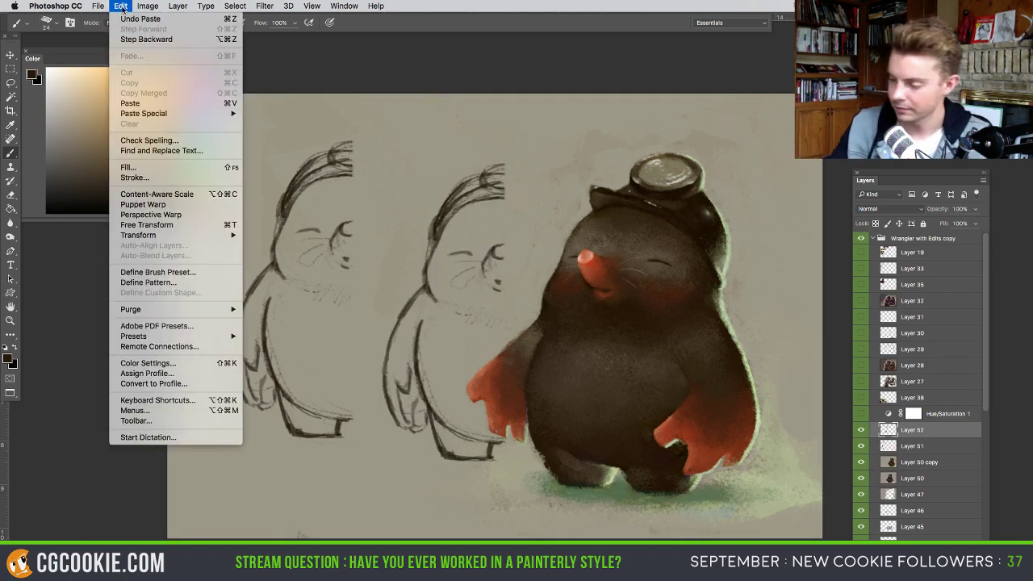
mouse_move(191, 235)
click(305, 358)
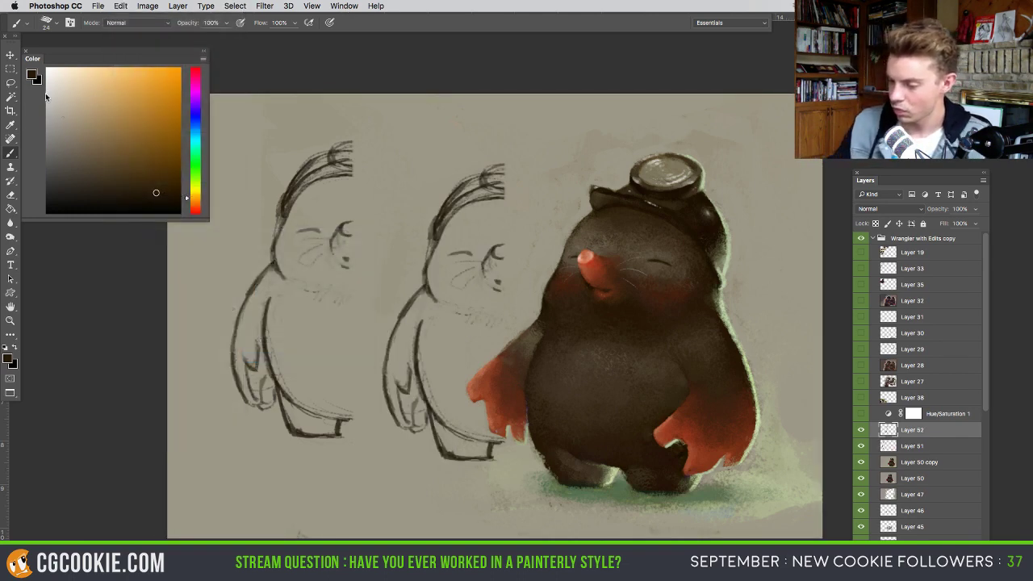
key(v)
mouse_move(442, 377)
mouse_down()
mouse_move(421, 355)
mouse_move(411, 362)
mouse_up()
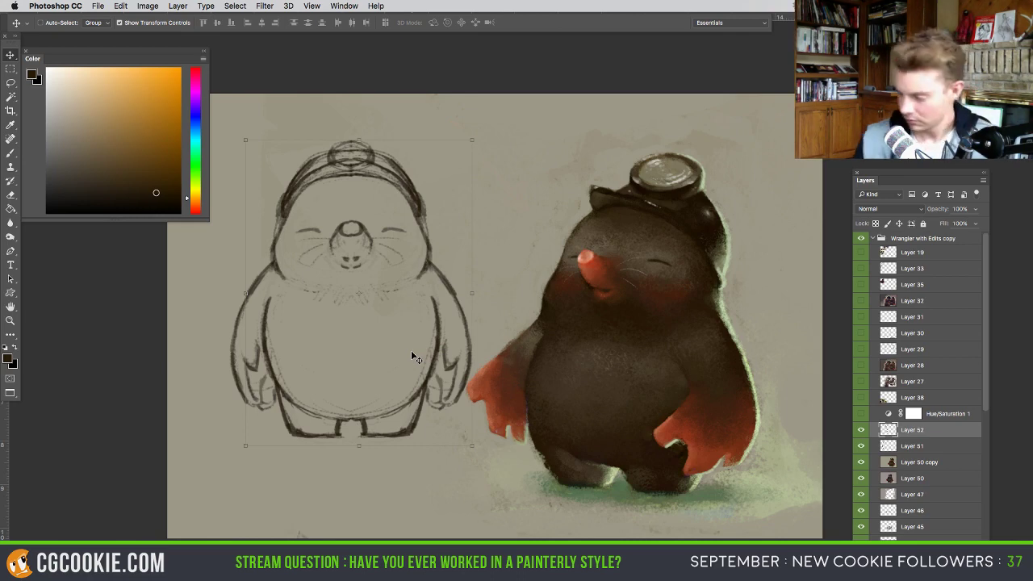
- Draw the mouth across the centre, erase the excess lines around it and merge the mirrored half into Layer 51
key(b)
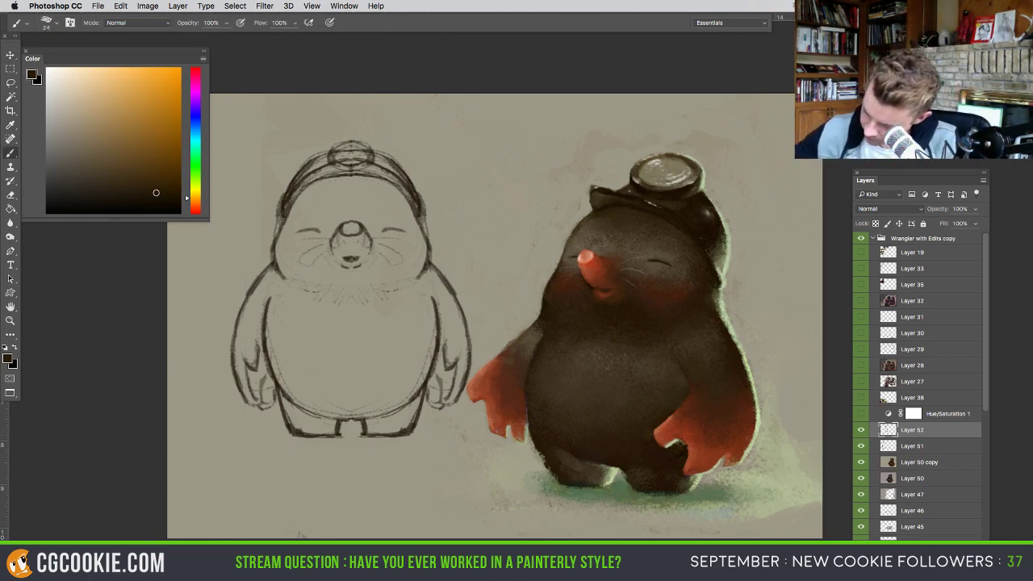
key(e)
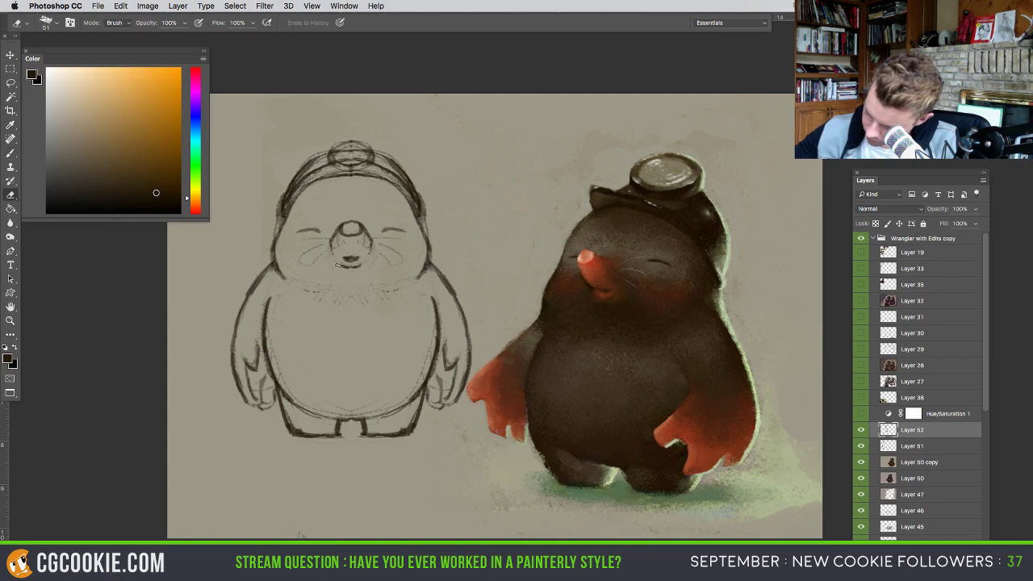
key(ctrl+e)
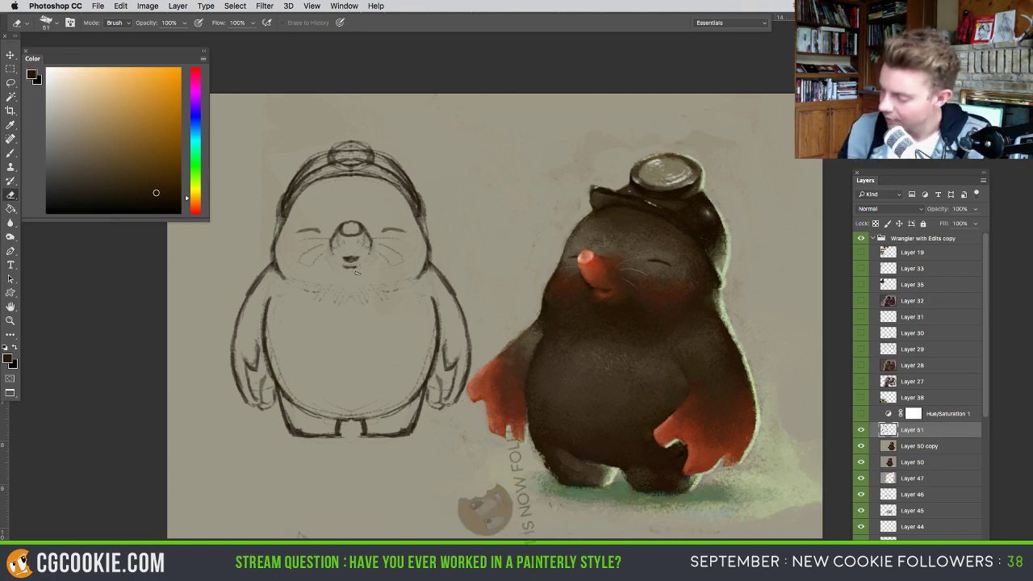
key(b)
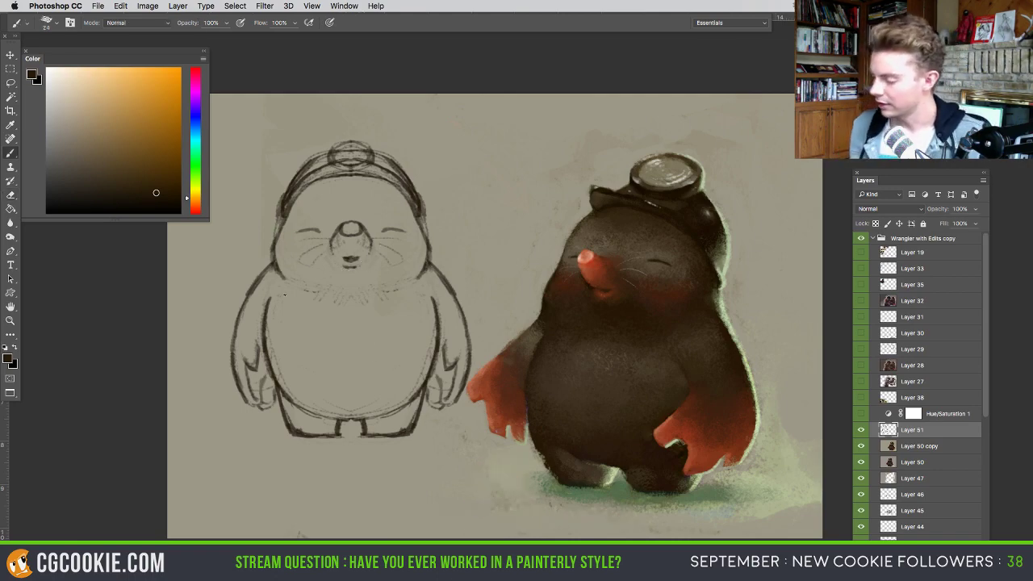
- Use Liquify to push both sides of the cap slightly outward and lift the band's edge above the forehead
key(super+shift+x)
drag(309, 159, 324, 155)
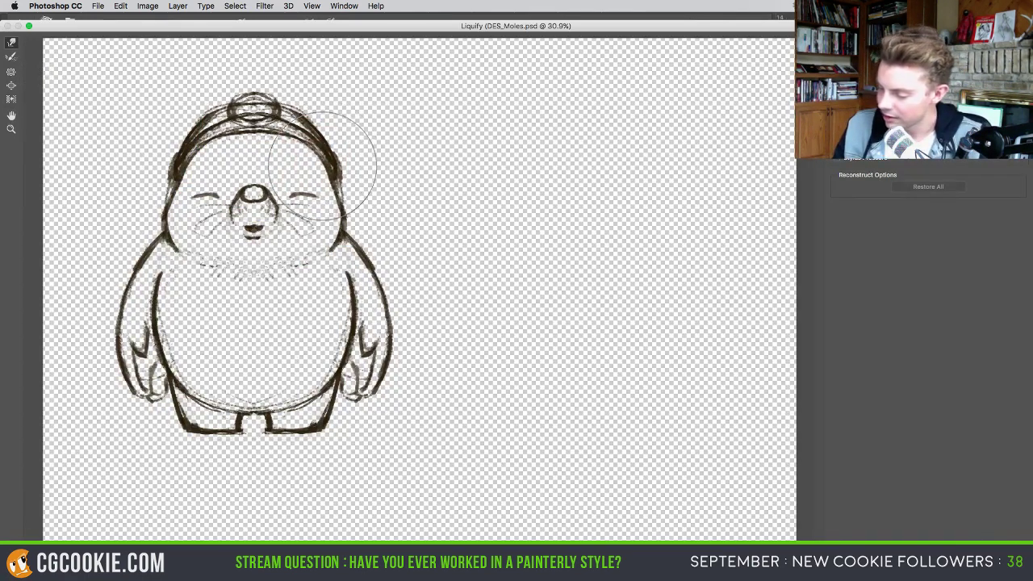
drag(205, 159, 191, 158)
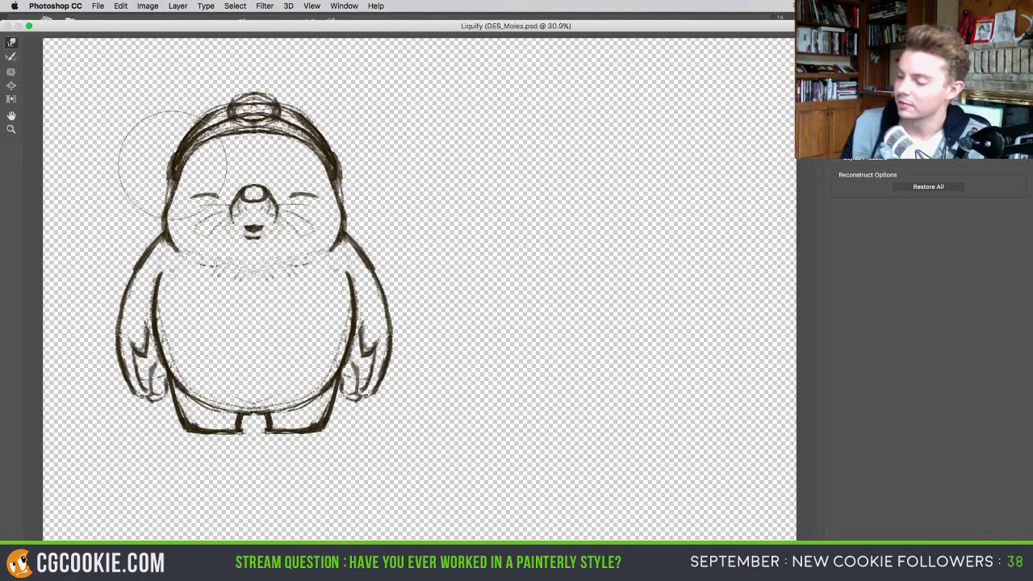
drag(271, 131, 254, 128)
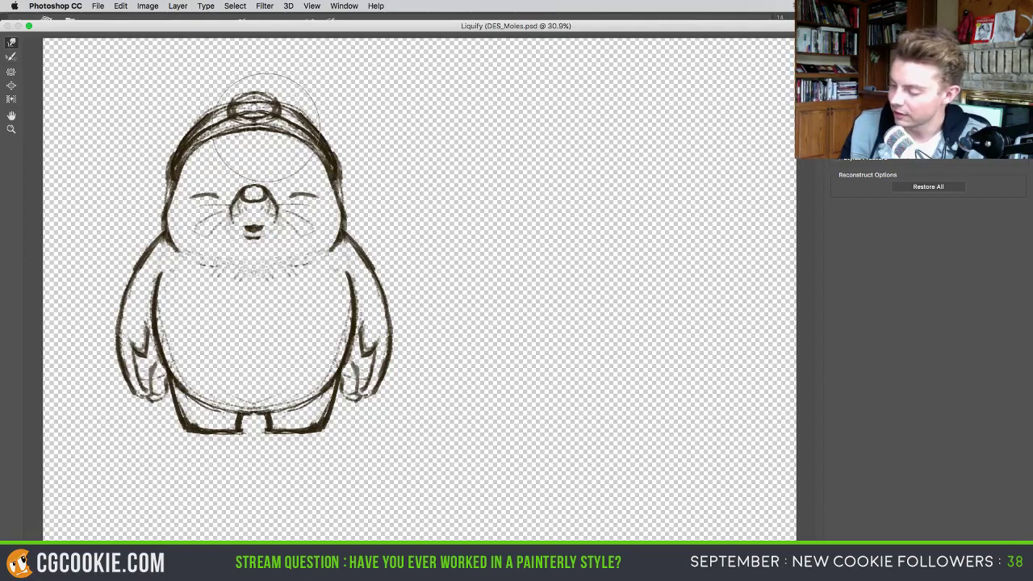
key(Return)
- Touch up the nose tip's outline and use Liquify to slope the shoulders and flare both arms outward lower down
key(e)
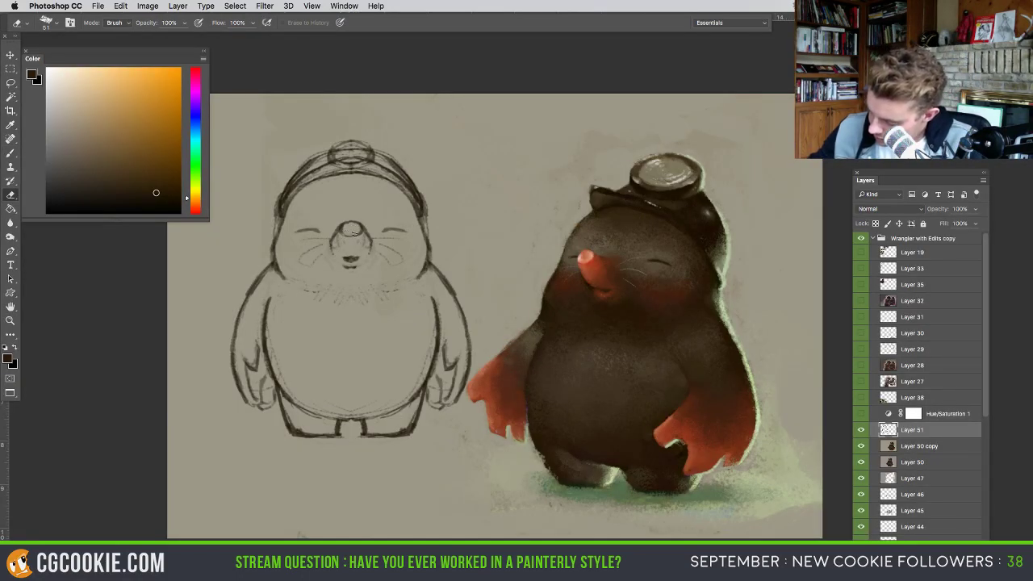
key(b)
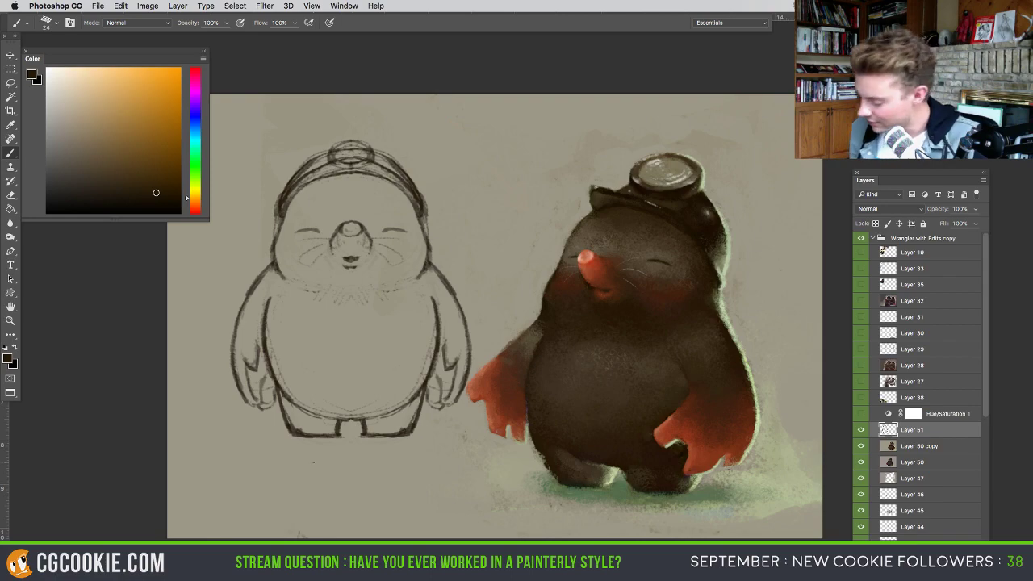
key(shift+super+x)
mouse_move(207, 357)
mouse_down()
mouse_move(237, 357)
mouse_move(167, 341)
mouse_move(153, 350)
mouse_move(184, 300)
mouse_move(159, 281)
mouse_up()
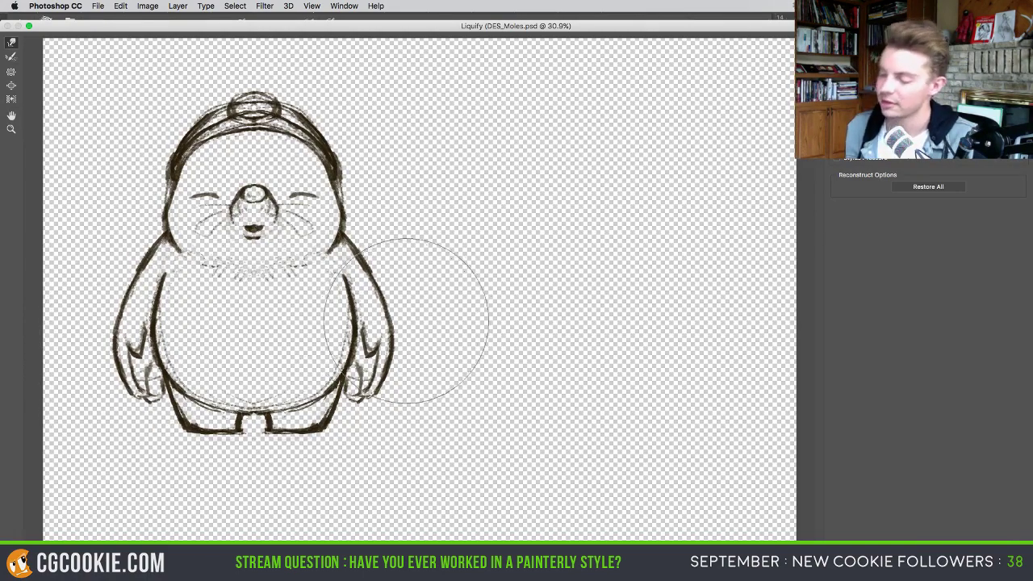
key(Return)
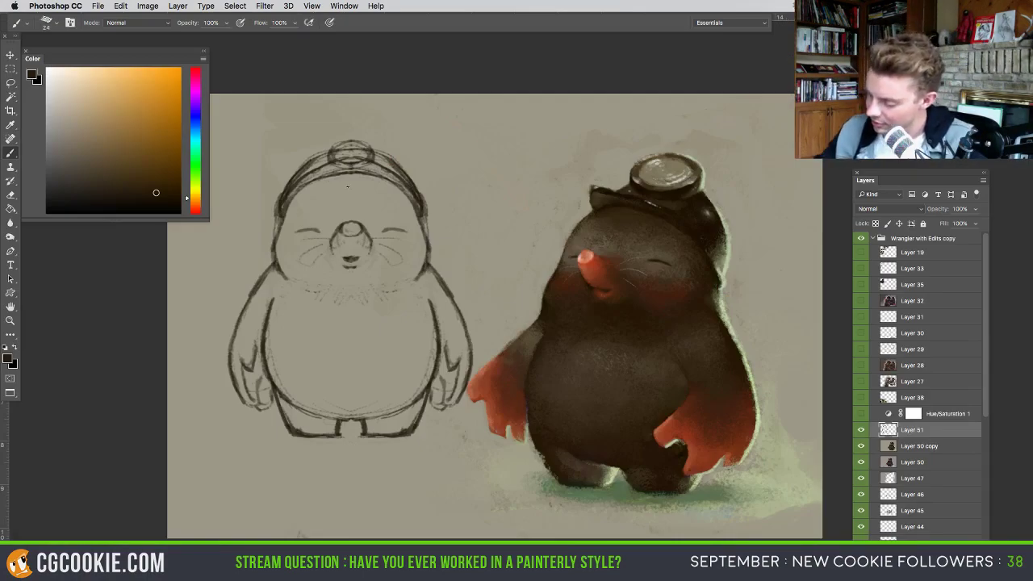
- Undo the last stroke, refine the mouth and thin out the fur marks below the chin
key(super+z)
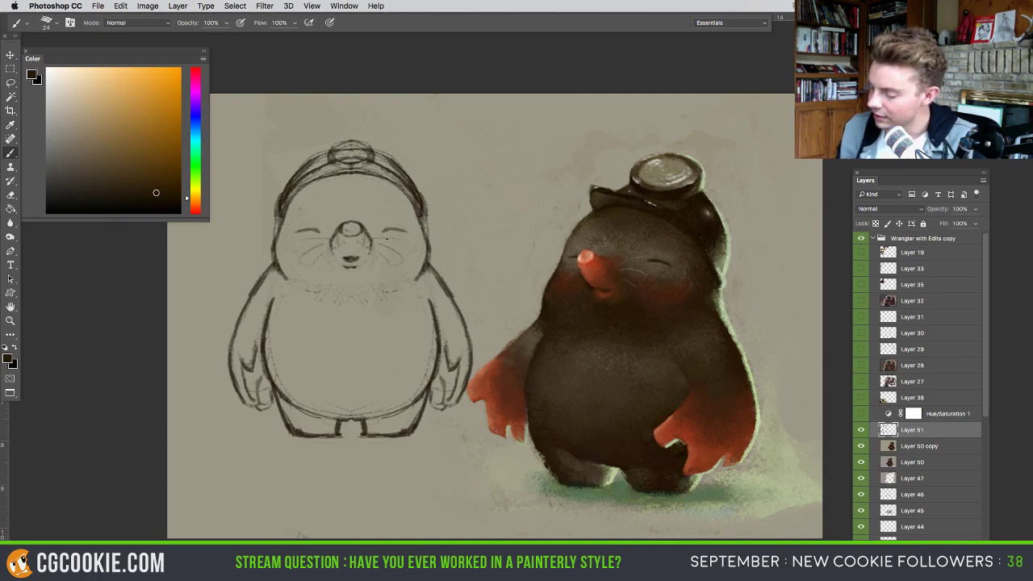
key(e)
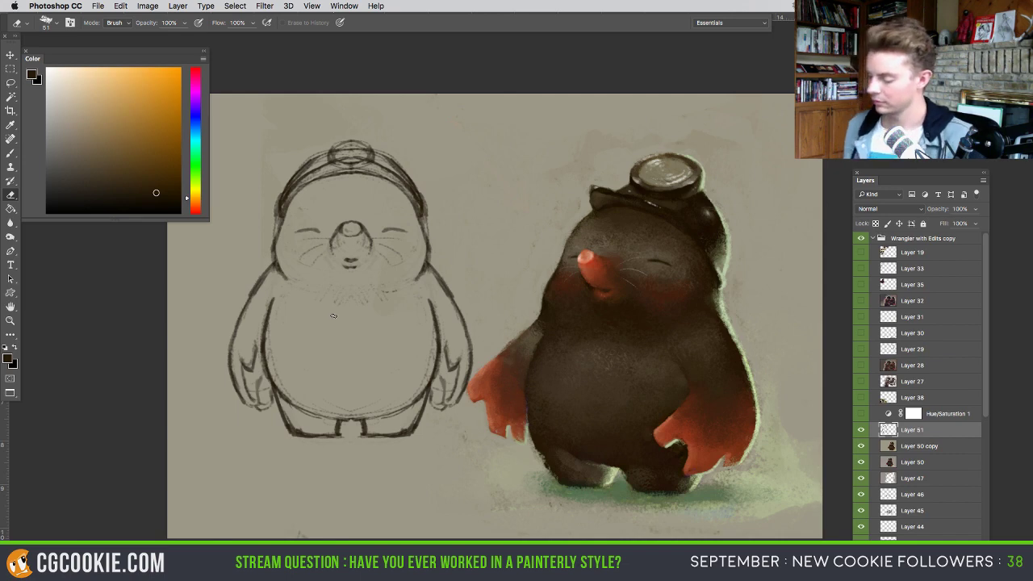
- Move the front-view sketch down and scale it up to about 112%
key(v)
mouse_move(456, 378)
mouse_down()
mouse_move(456, 433)
mouse_move(460, 411)
mouse_up()
key(ctrl+t)
drag(483, 178, 505, 149)
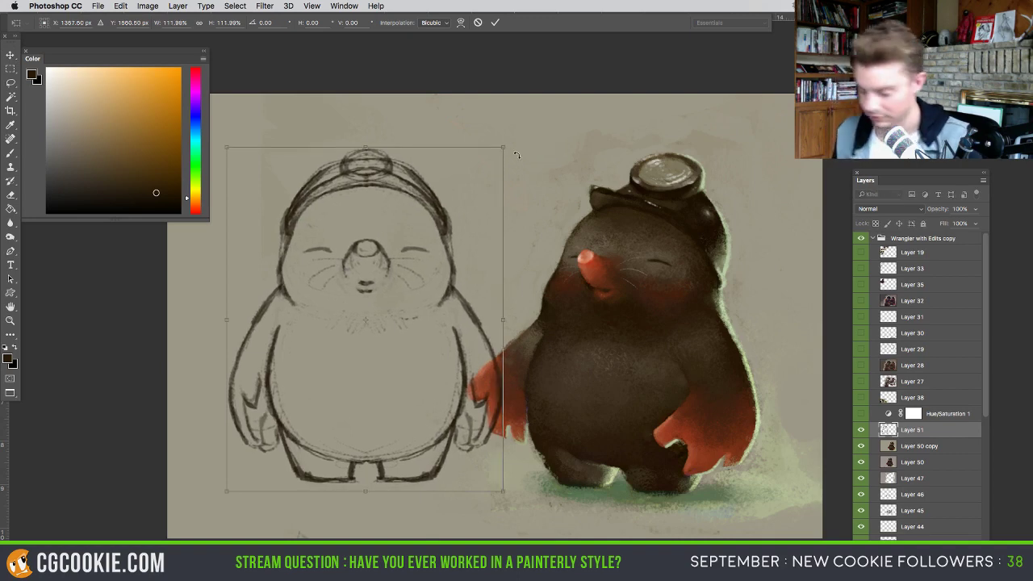
key(Return)
- Erase the round lamp on top of the front-view cap and sketch a new, wider lens rim in its place
key(b)
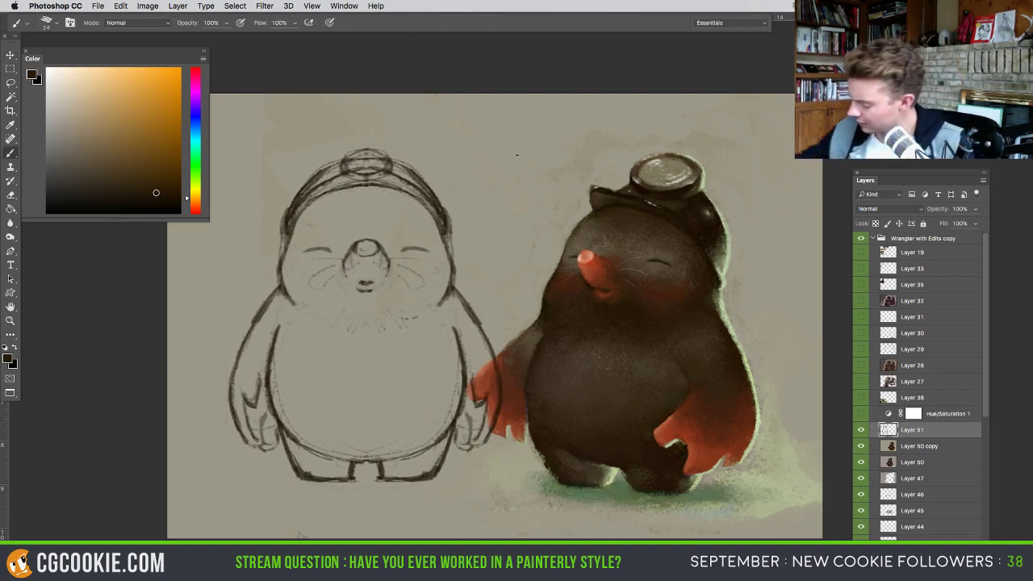
key(e)
mouse_move(347, 165)
mouse_down()
mouse_move(388, 167)
mouse_move(390, 155)
mouse_move(336, 159)
mouse_move(373, 142)
mouse_move(403, 150)
mouse_move(395, 143)
mouse_move(336, 159)
mouse_move(391, 168)
mouse_move(347, 181)
mouse_move(385, 174)
mouse_move(402, 185)
mouse_up()
key(b)
key(e)
key(b)
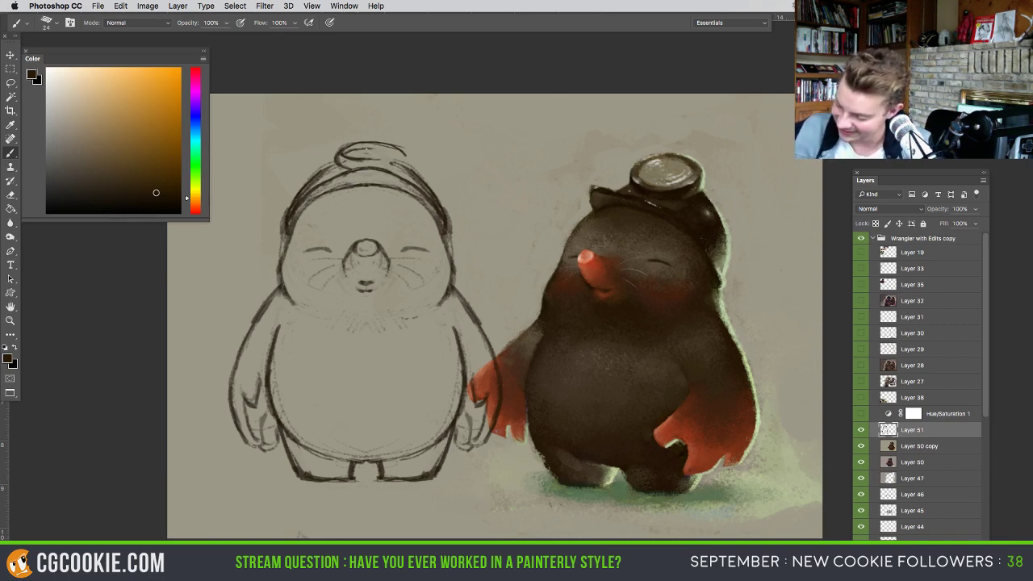
- Erase the right portion of the new lamp sketch and clean up the cap's left outline
key(e)
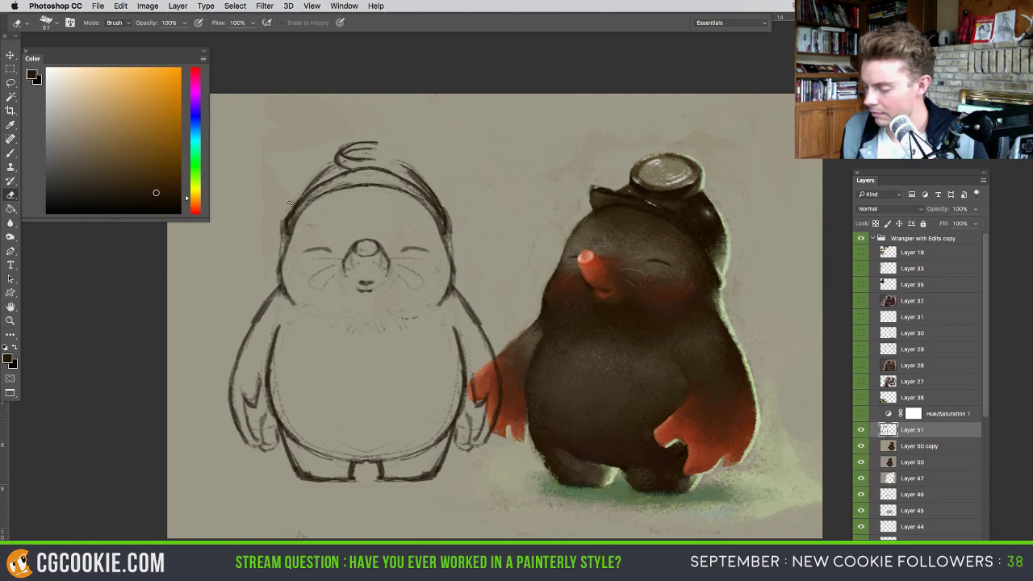
key(b)
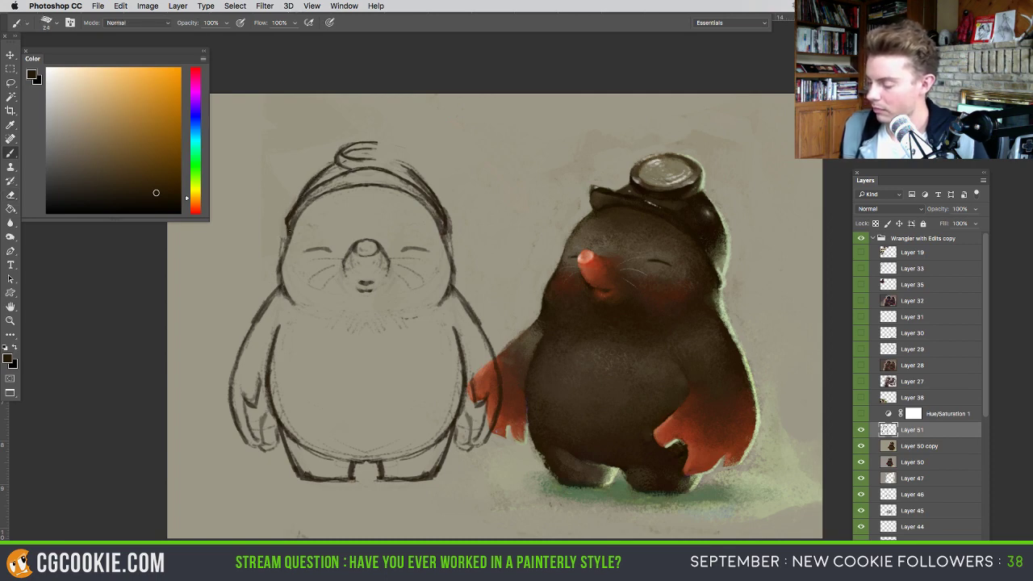
key(e)
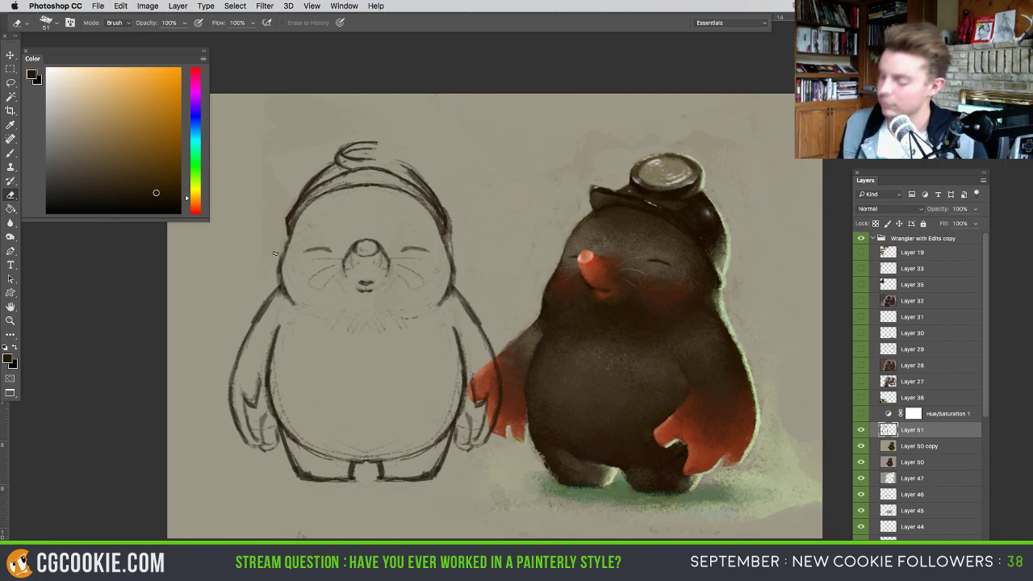
key(b)
- Lasso the left half of the cap with its lamp and copy it onto a new layer
click(13, 80)
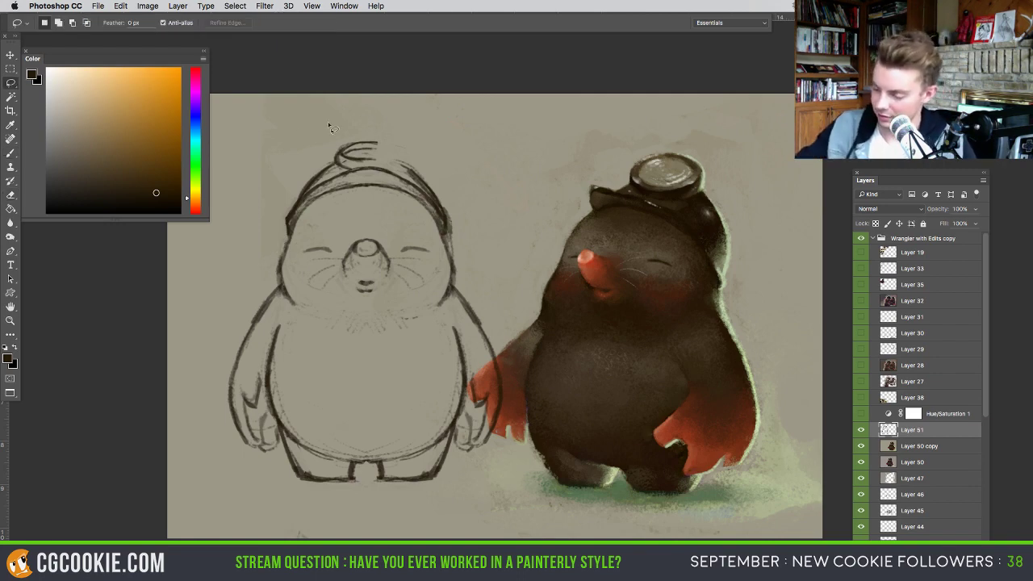
mouse_move(252, 238)
mouse_down()
mouse_move(353, 239)
mouse_move(391, 166)
mouse_up()
mouse_move(356, 122)
mouse_down()
mouse_move(379, 112)
mouse_move(403, 161)
mouse_move(392, 185)
mouse_up()
key(super+t)
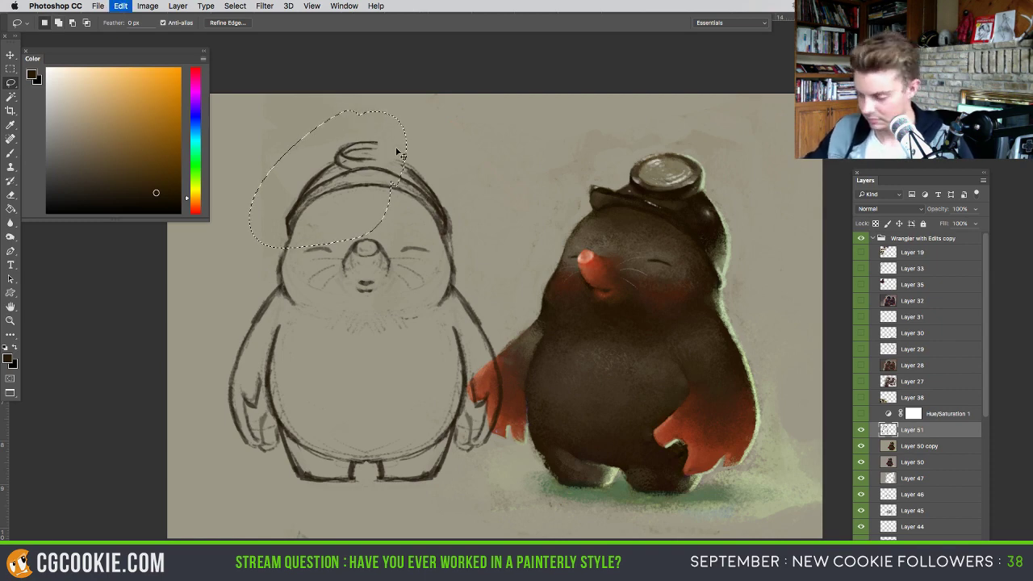
key(super+x)
key(super+v)
- Flip the copied cap half horizontally and move it into place as the cap's right half
click(120, 5)
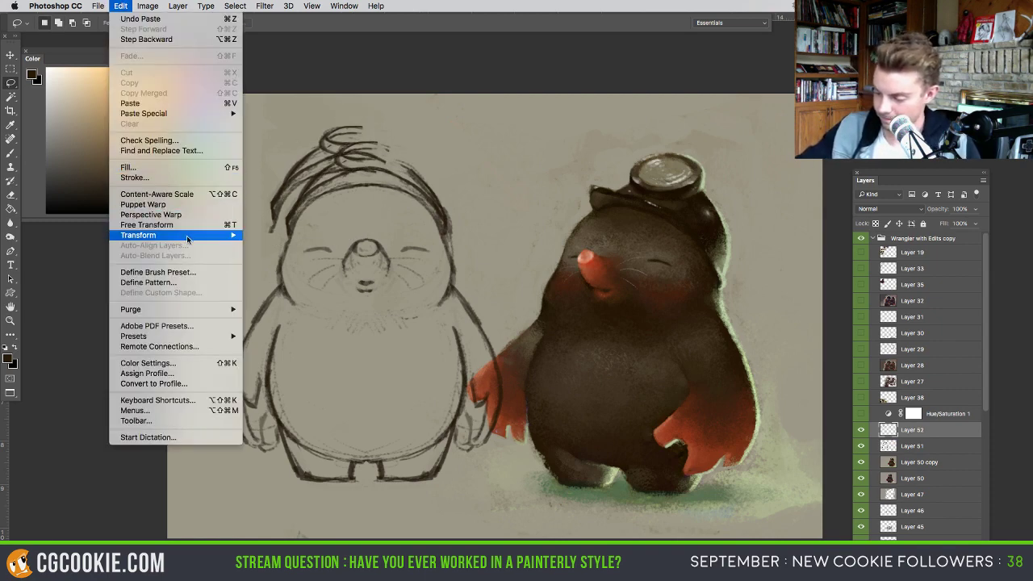
mouse_move(186, 237)
click(311, 357)
click(11, 55)
mouse_move(400, 211)
mouse_down()
mouse_move(457, 205)
mouse_move(421, 204)
mouse_move(438, 213)
mouse_move(421, 187)
mouse_move(438, 216)
mouse_move(424, 236)
mouse_move(441, 240)
mouse_up()
- Erase the old right-side cap lines on Layer 51 and merge the mirrored half down into it
click(885, 444)
key(e)
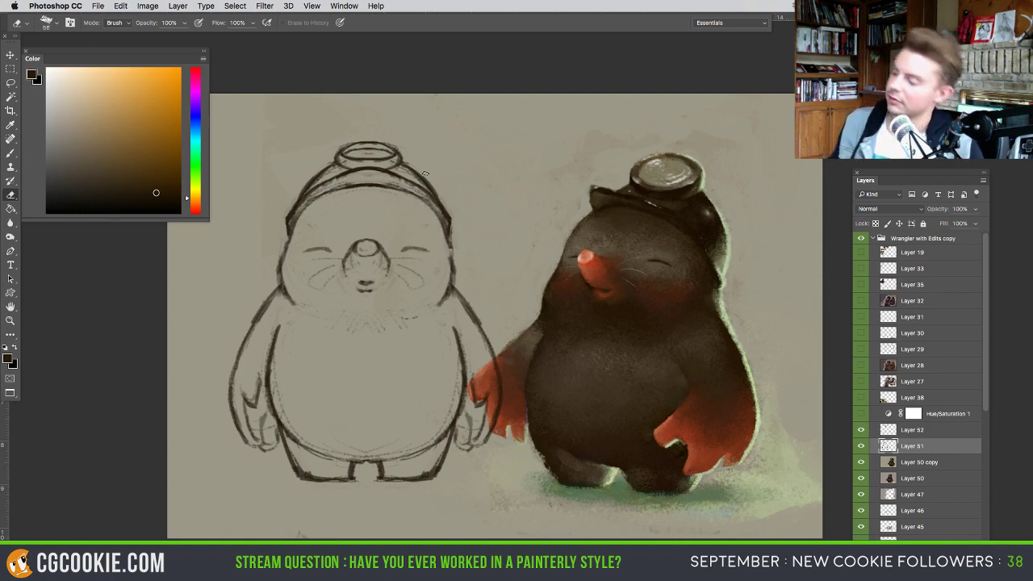
click(893, 430)
key(super+e)
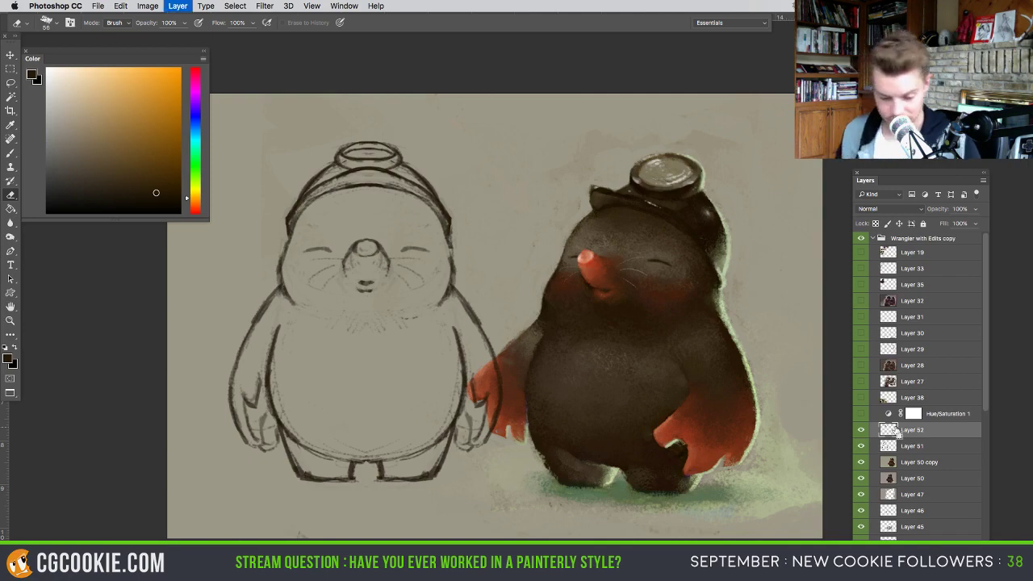
- Use Liquify to push the right side of the cap's lamp slightly outward
key(shift+super+x)
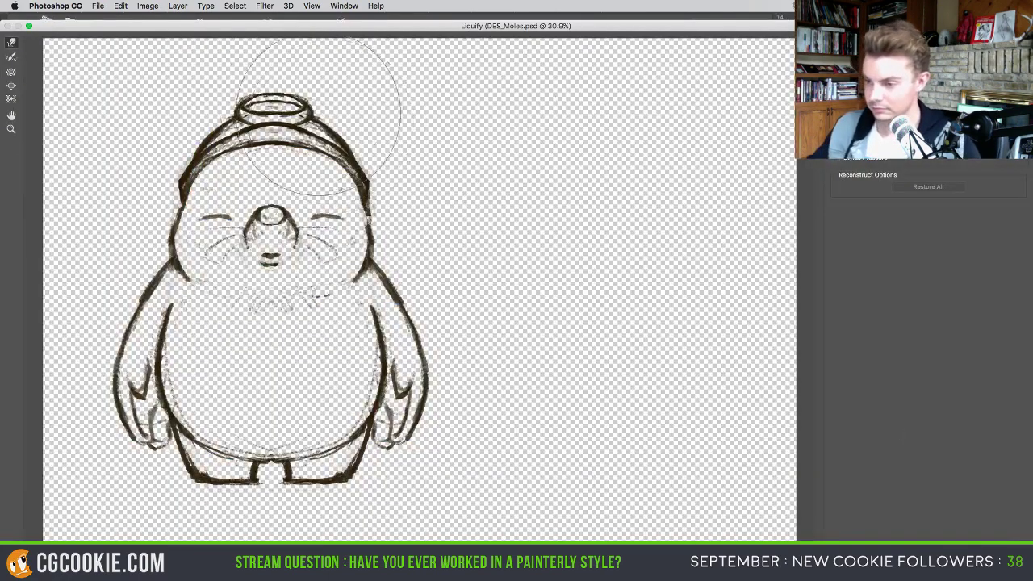
click(324, 107)
drag(293, 114, 318, 104)
key(Return)
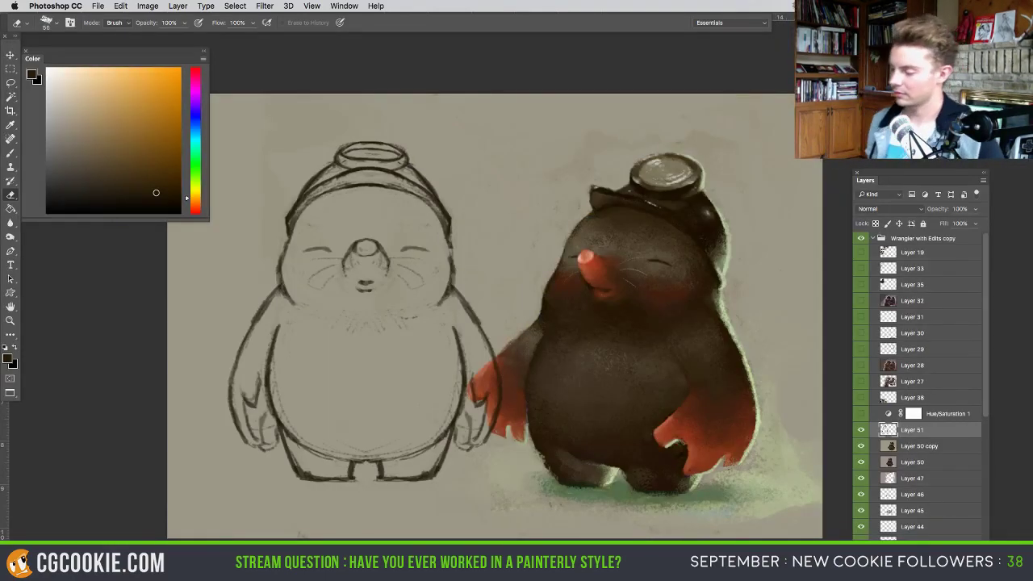
- Touch up the lamp's outline on the cap with alternating brush and eraser strokes
key(b)
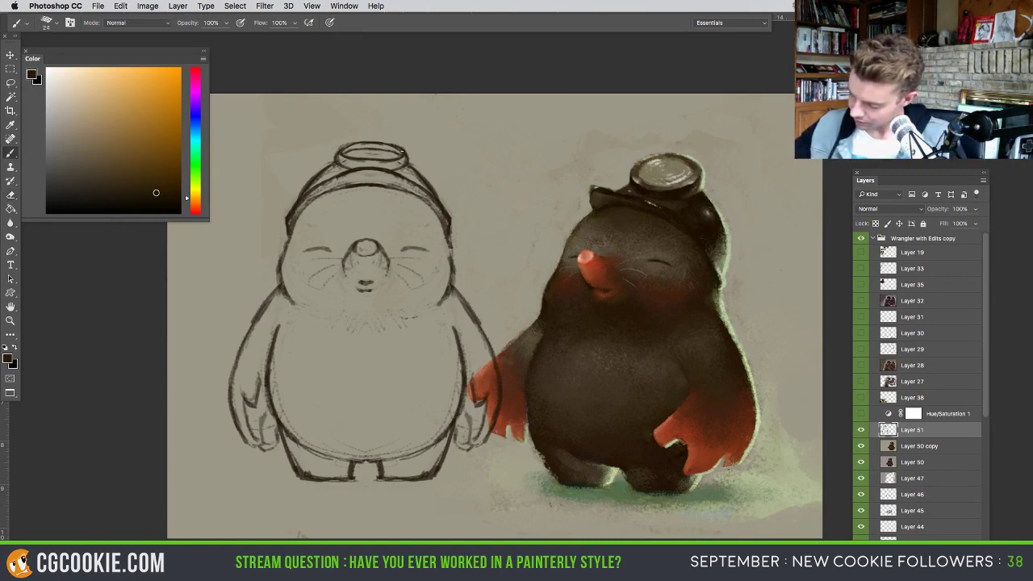
key(e)
key(b)
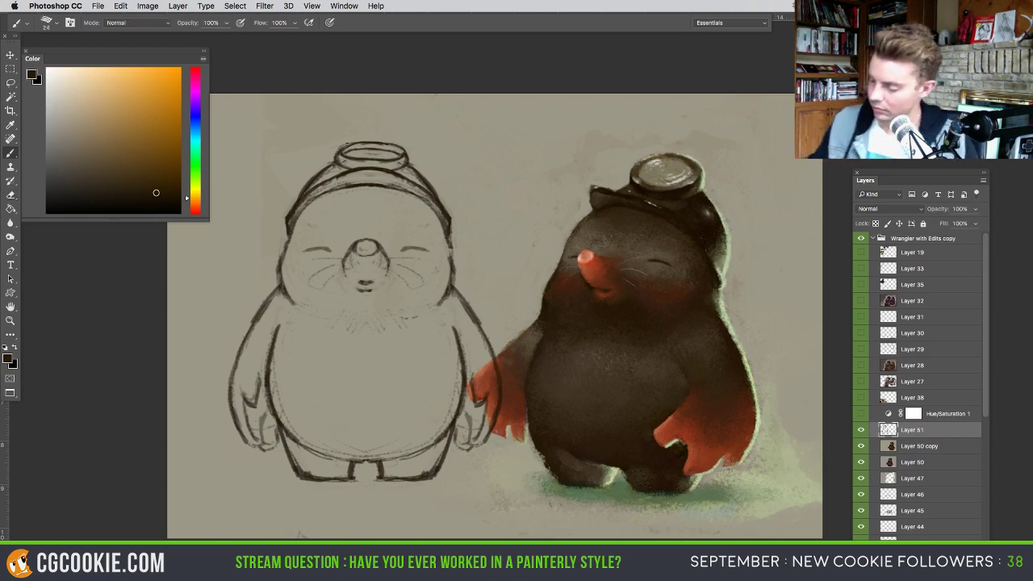
key(e)
key(b)
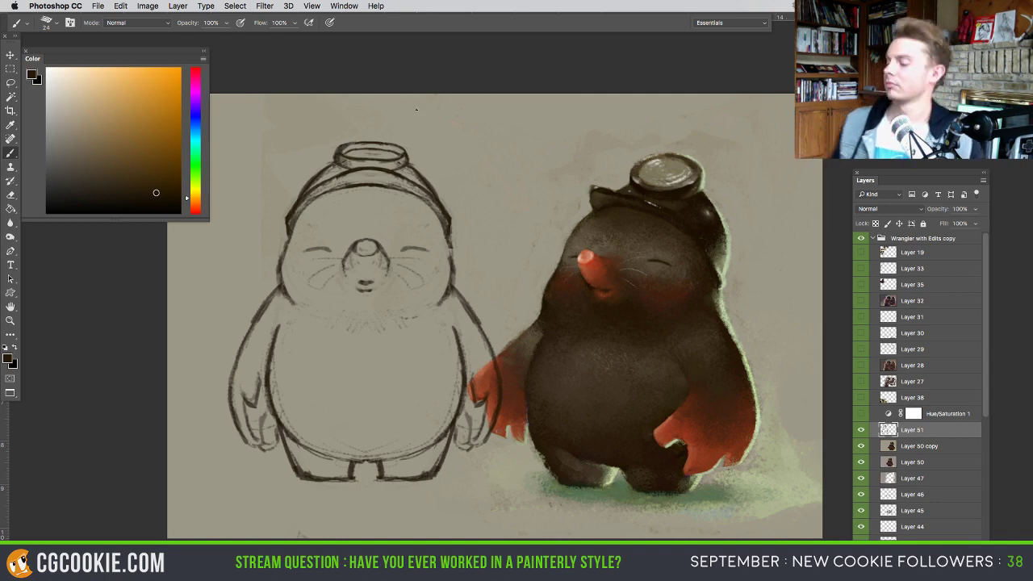
key(e)
drag(346, 131, 338, 143)
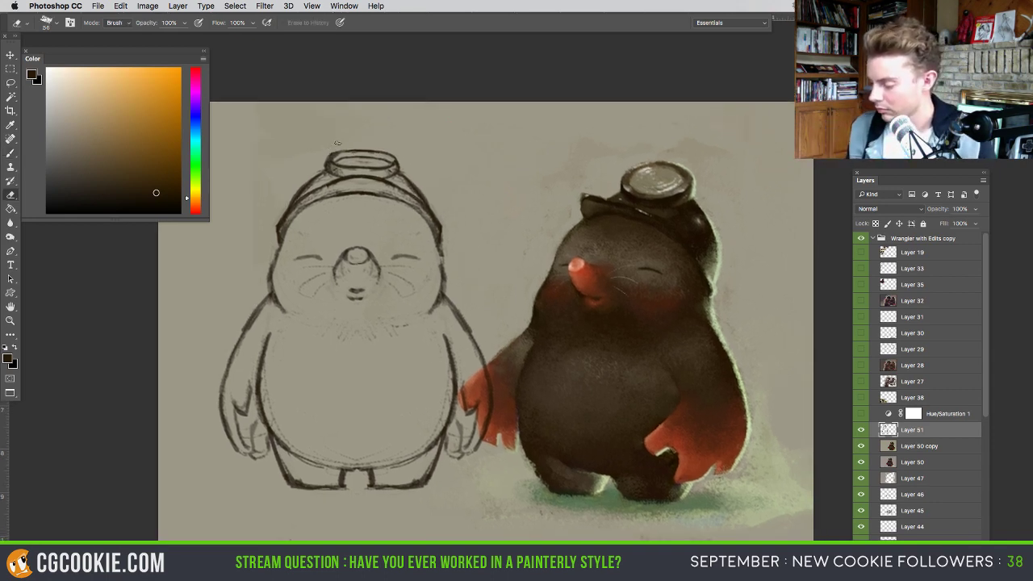
- Use Liquify to push the top rim of the lamp slightly upward
scroll(323, 152, left, 2)
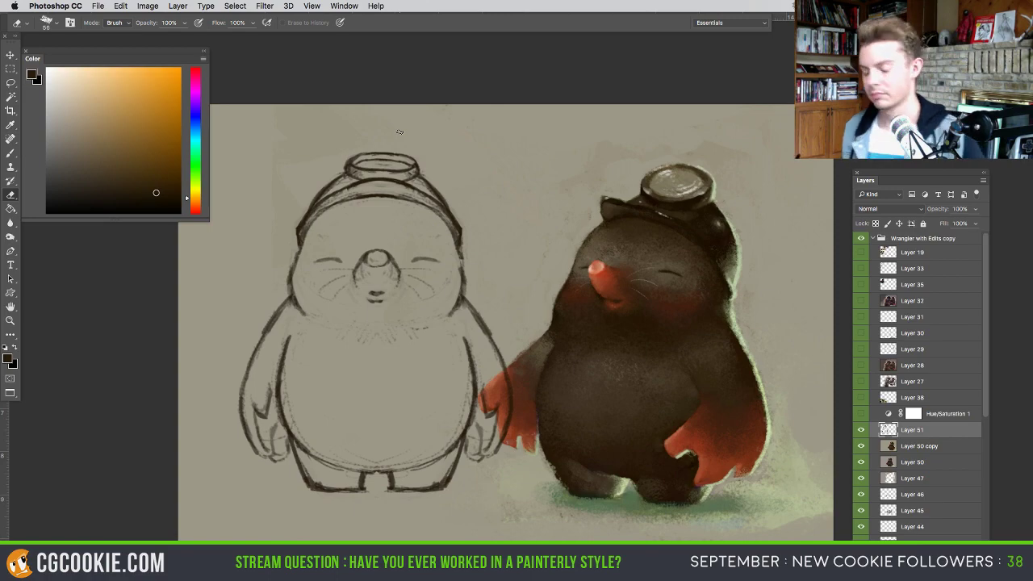
key(shift+super+x)
drag(285, 105, 284, 83)
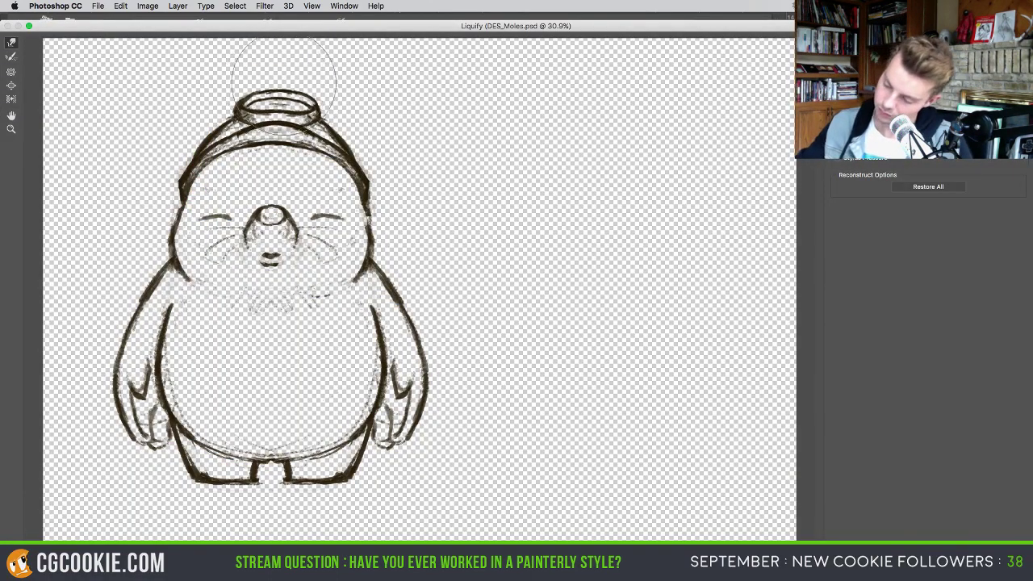
key(Return)
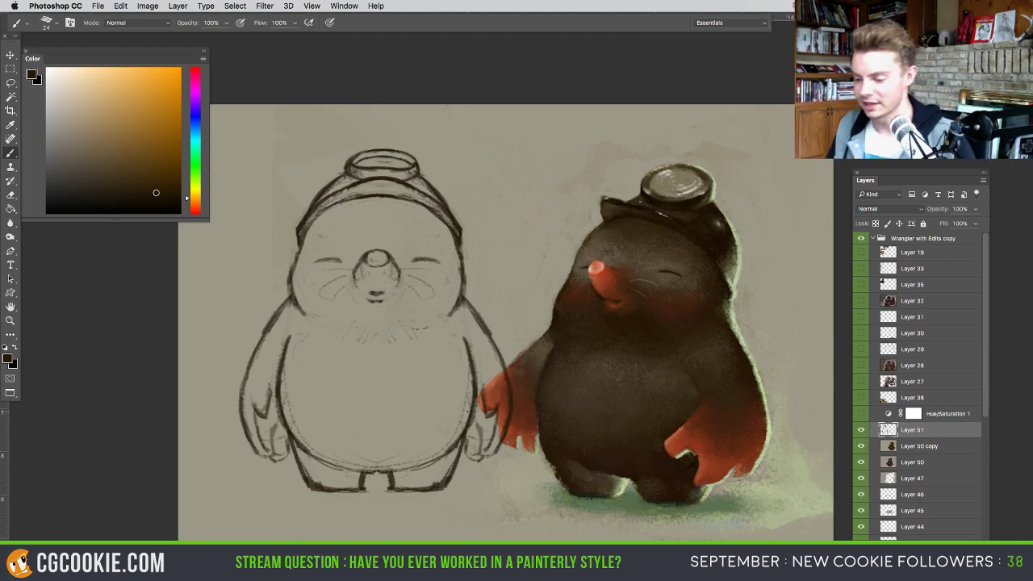
- Move the front-view sketch down and left, clear of the painting, and rename its layer Front
click(11, 55)
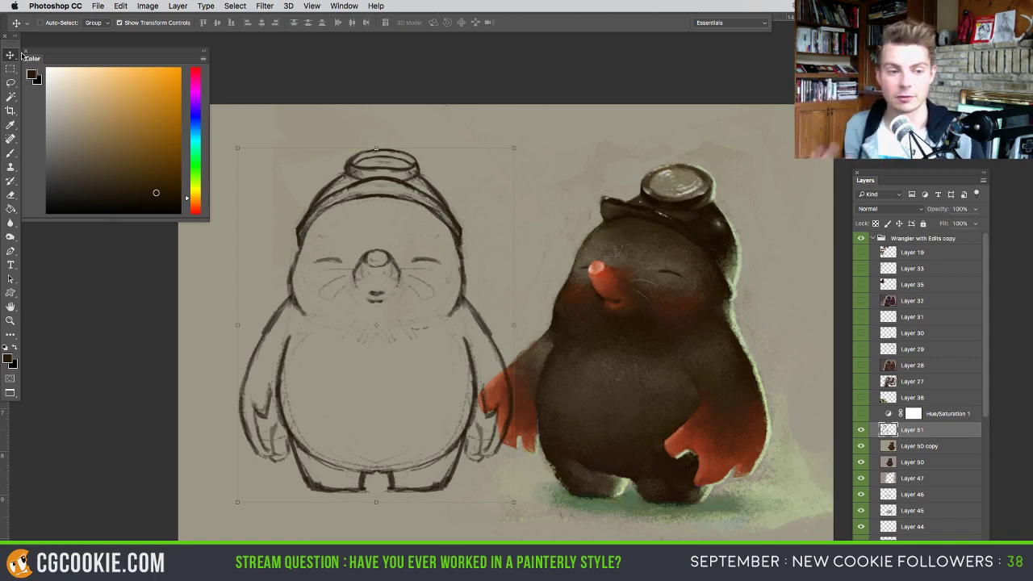
drag(420, 337, 392, 356)
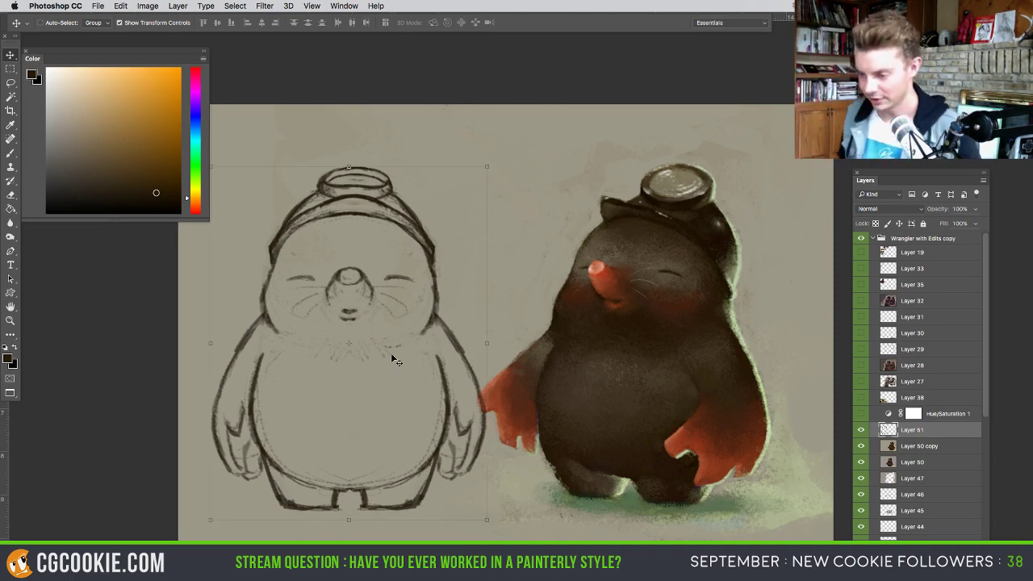
drag(413, 385, 408, 383)
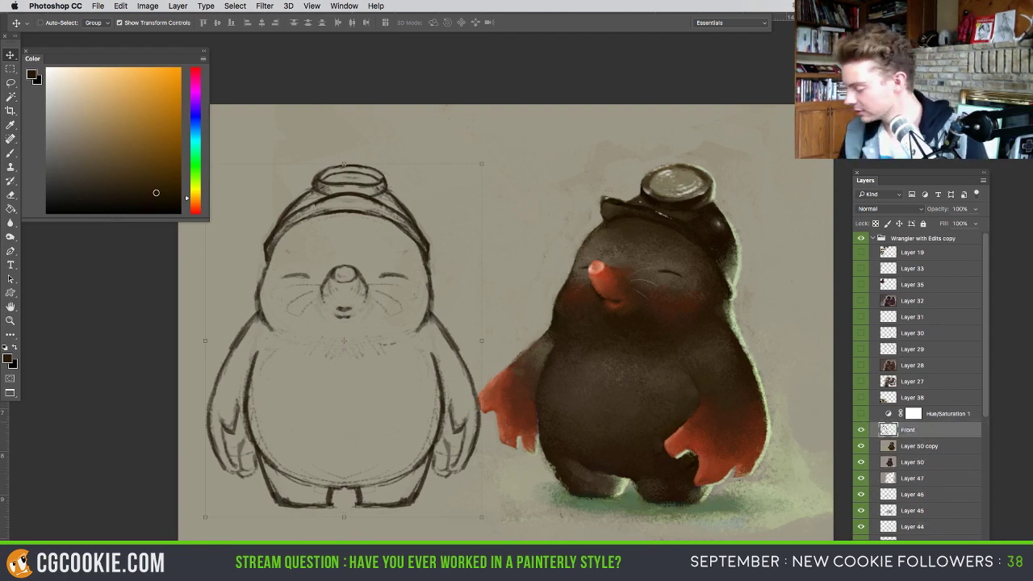
- Duplicate the Front layer and shift the copy to the right of the original sketch
drag(913, 433, 960, 538)
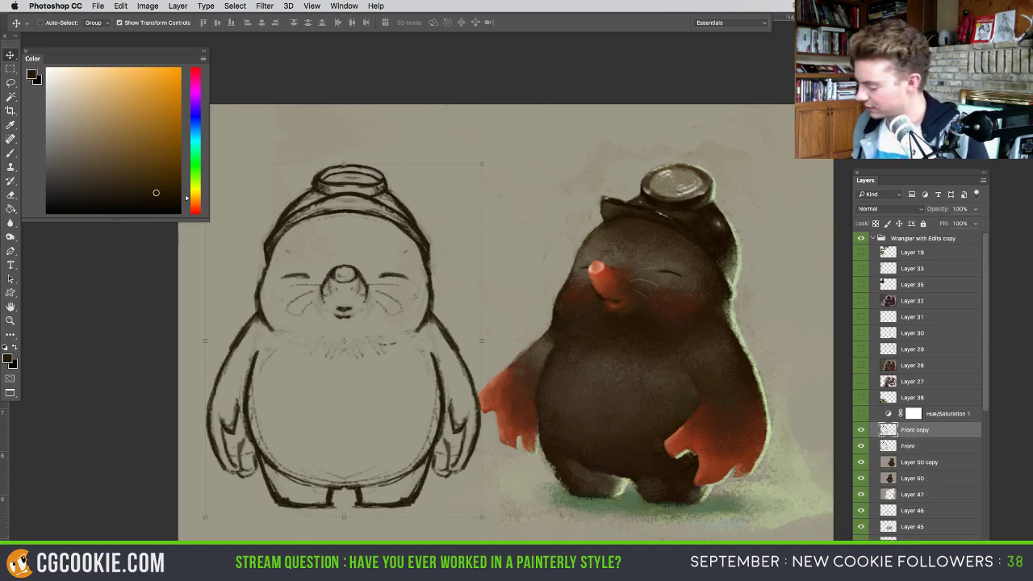
mouse_move(468, 405)
mouse_down()
mouse_move(420, 367)
mouse_move(613, 359)
mouse_move(597, 351)
mouse_move(566, 391)
mouse_up()
- Extend the canvas well past its left edge with the Crop tool
key(c)
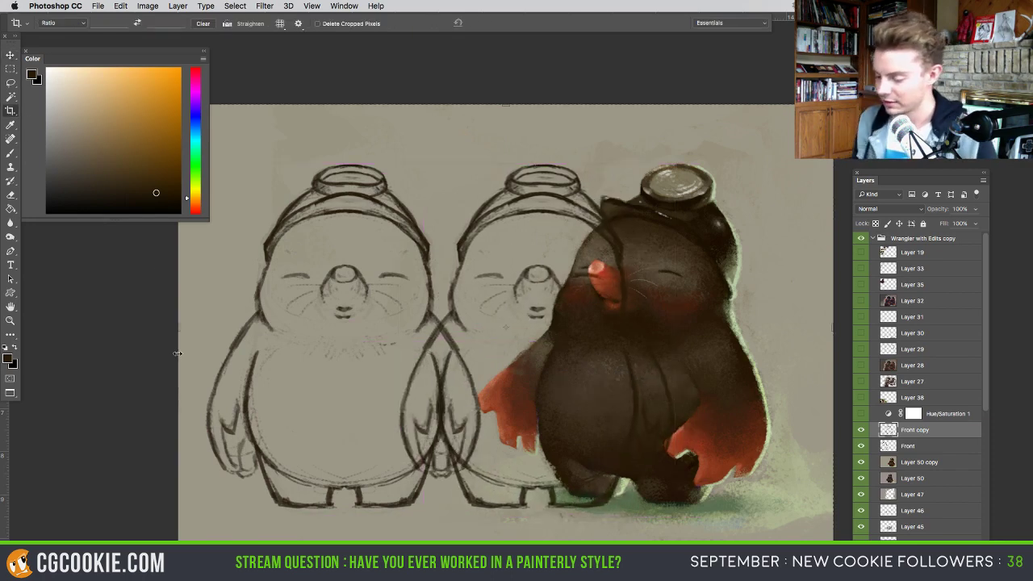
drag(178, 329, 49, 365)
key(Return)
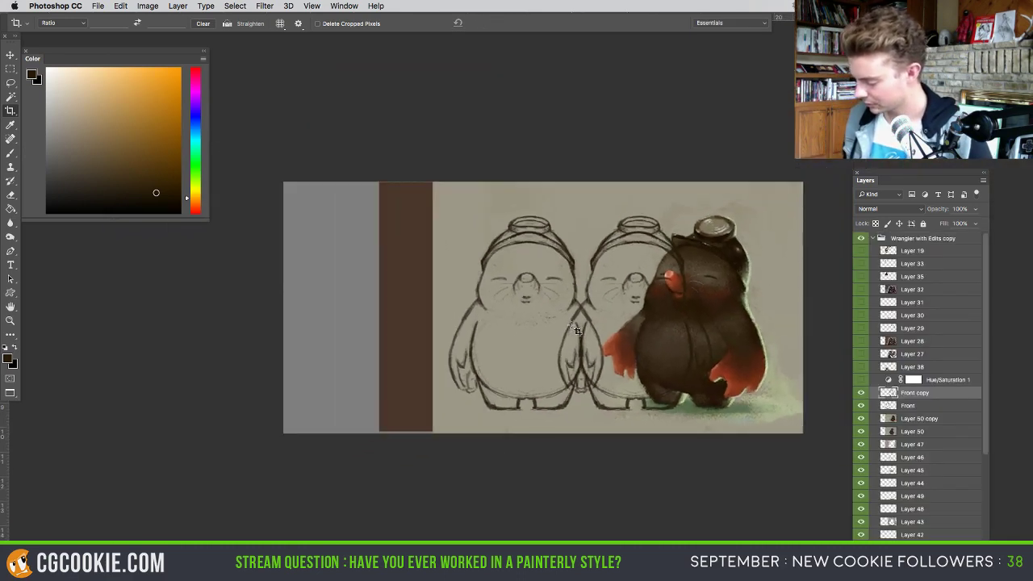
- Sample the beige background colour and paint over the added canvas area on Layer 50 copy with a large brush
click(886, 421)
key(b)
alt+click(585, 220)
drag(585, 221, 620, 222)
mouse_move(463, 198)
mouse_down()
mouse_move(408, 347)
mouse_move(401, 166)
mouse_move(341, 422)
mouse_move(353, 207)
mouse_move(317, 330)
mouse_move(289, 170)
mouse_move(276, 494)
mouse_up()
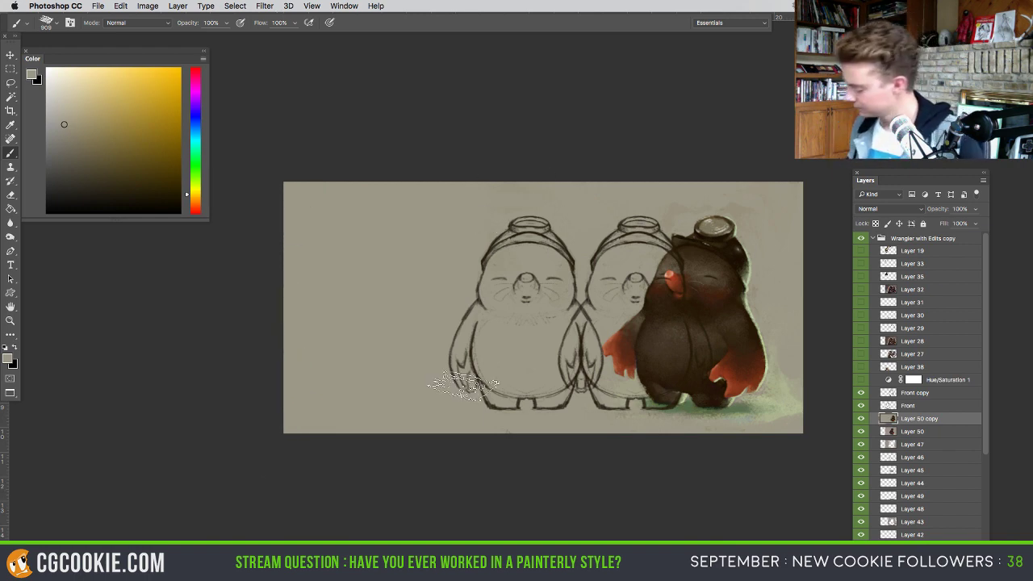
- Move the Front sketch to the far left and place the Front copy between it and the painted mole
click(889, 406)
key(v)
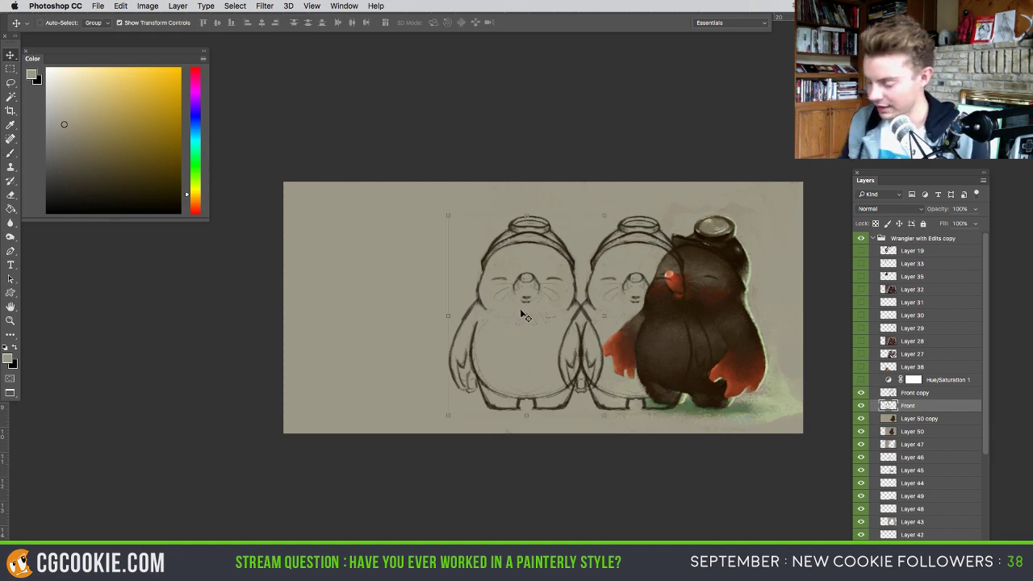
mouse_move(519, 372)
mouse_down()
mouse_move(420, 359)
mouse_move(422, 373)
mouse_up()
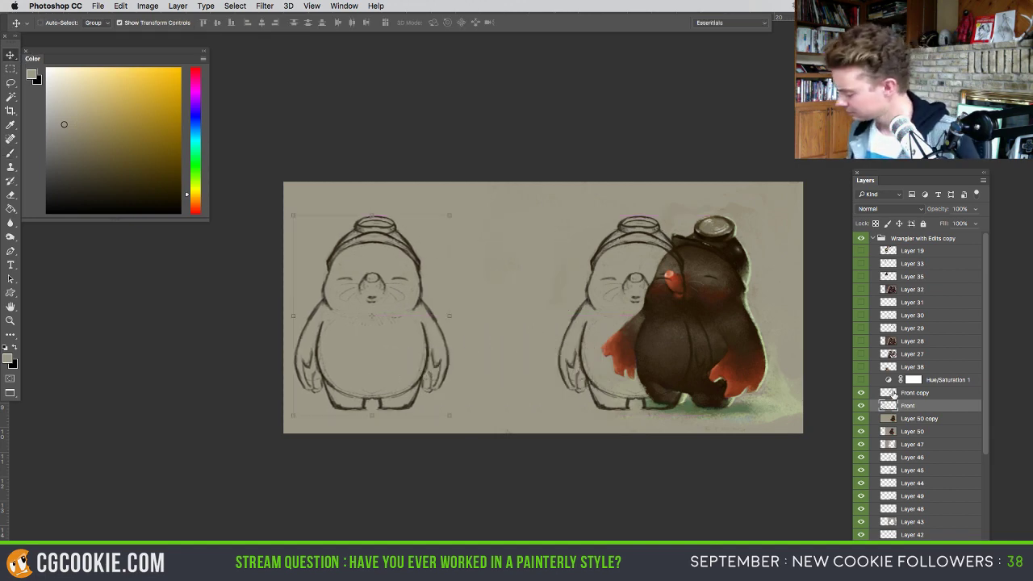
click(891, 393)
drag(644, 372, 538, 378)
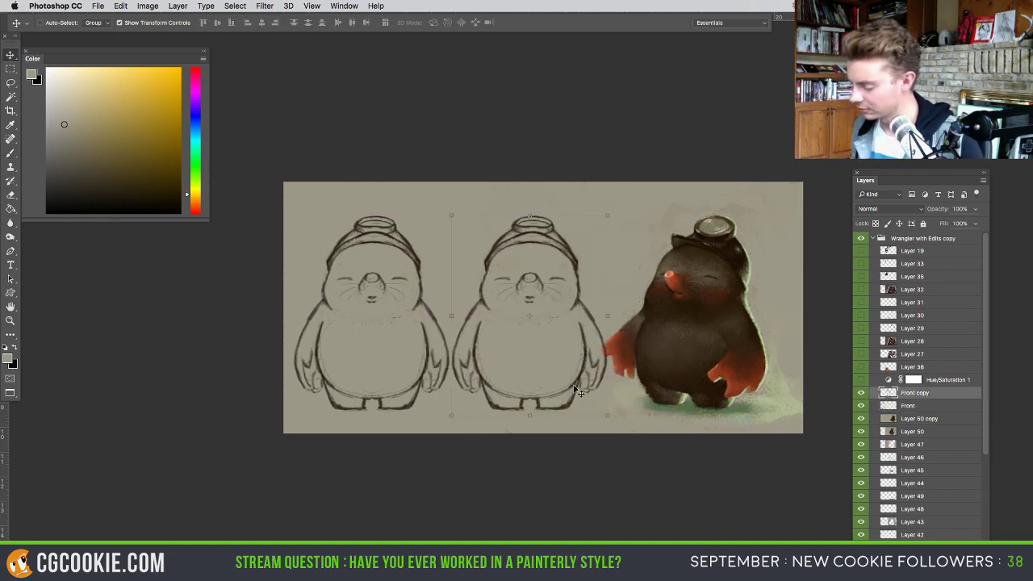
- Extend the canvas slightly further to the left with the Crop tool
click(10, 110)
drag(283, 304, 264, 306)
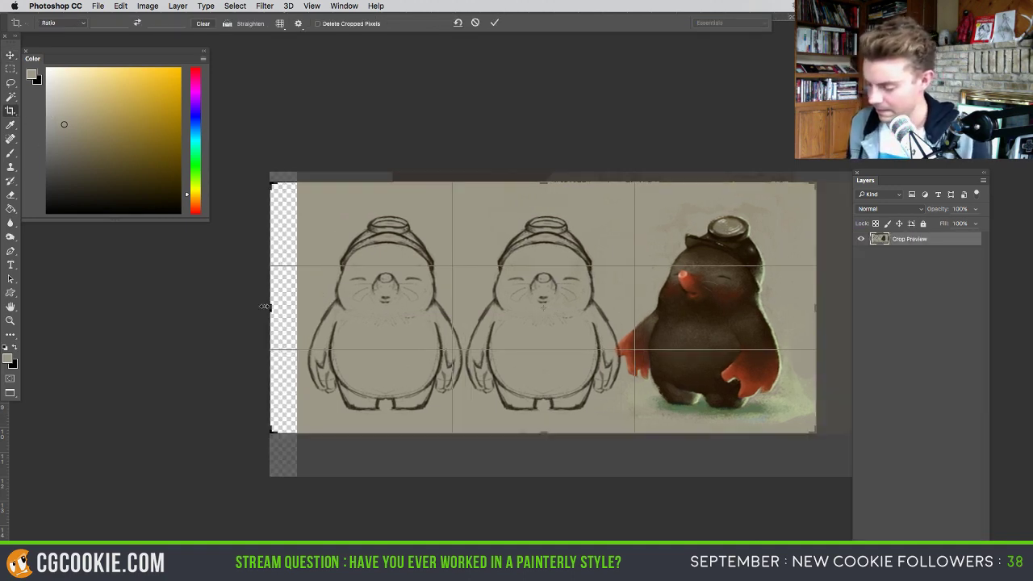
key(Escape)
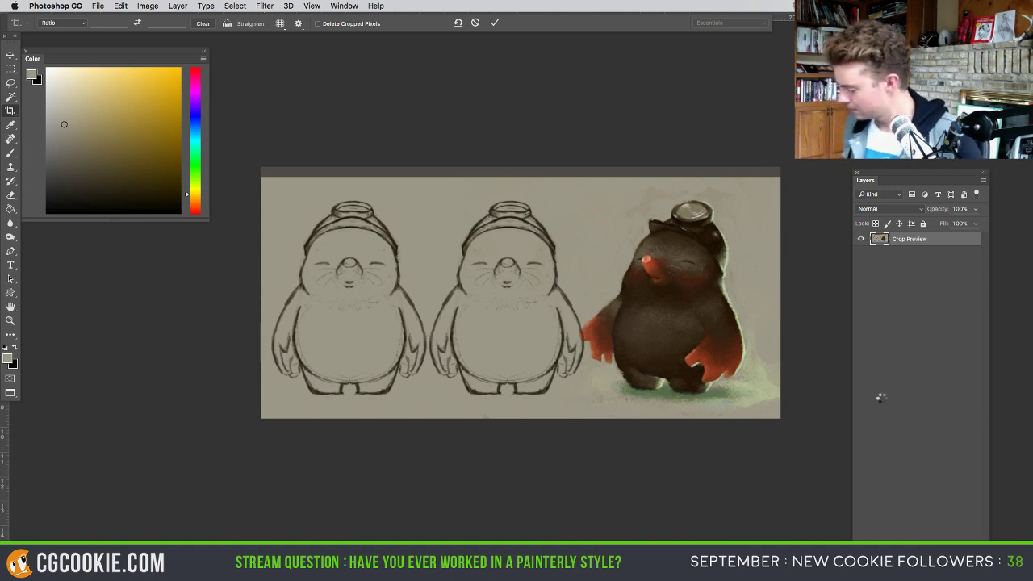
key(Return)
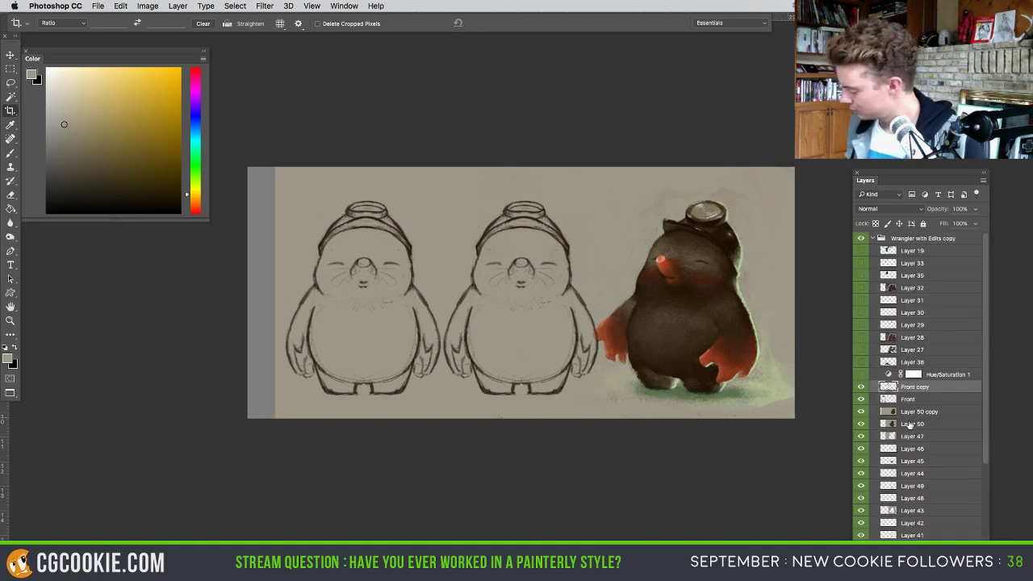
- Paint the new left-hand strip on Layer 50 copy with the beige background colour
click(893, 414)
key(b)
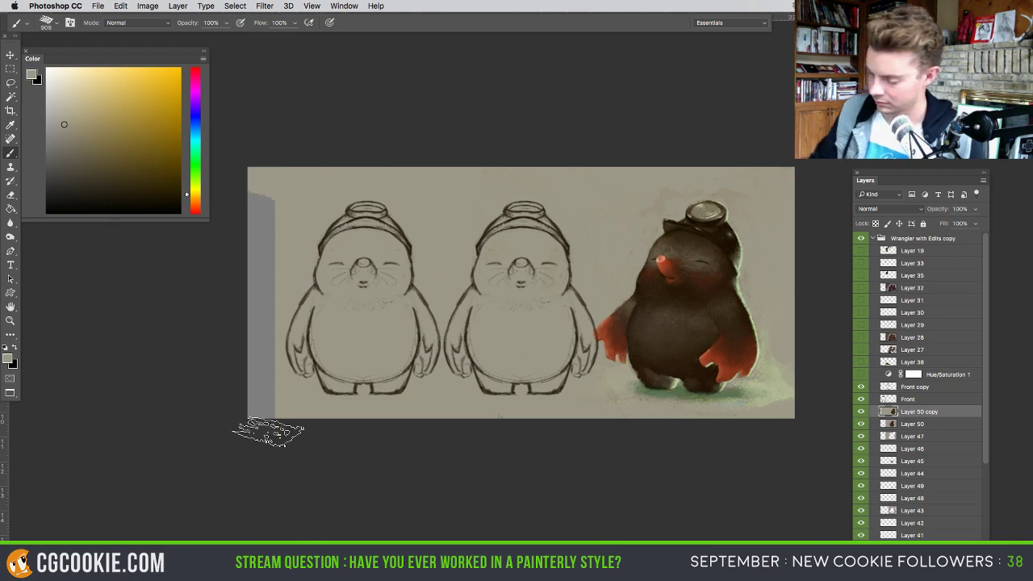
drag(266, 437, 269, 260)
click(10, 54)
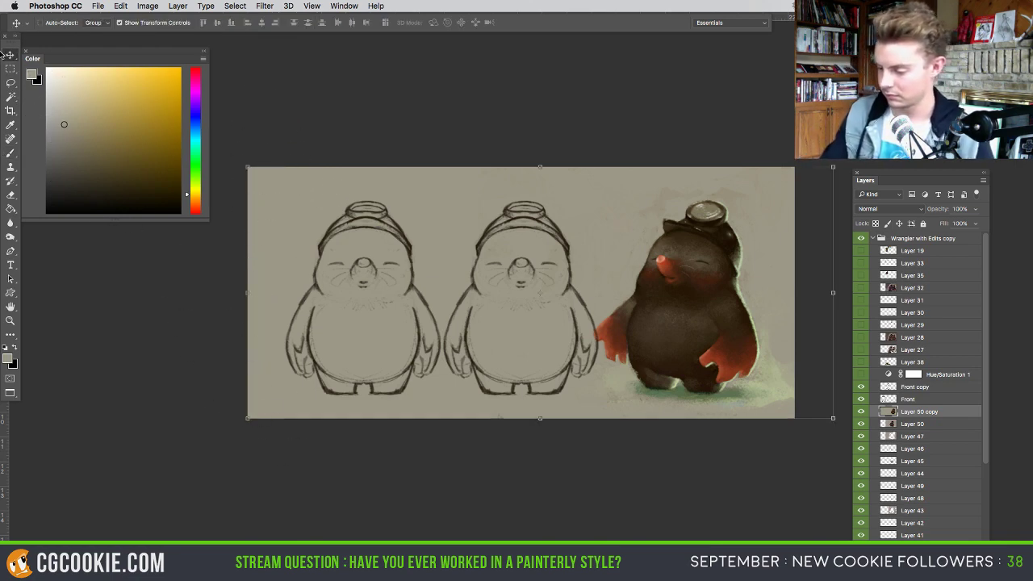
scroll(554, 312, up, 2)
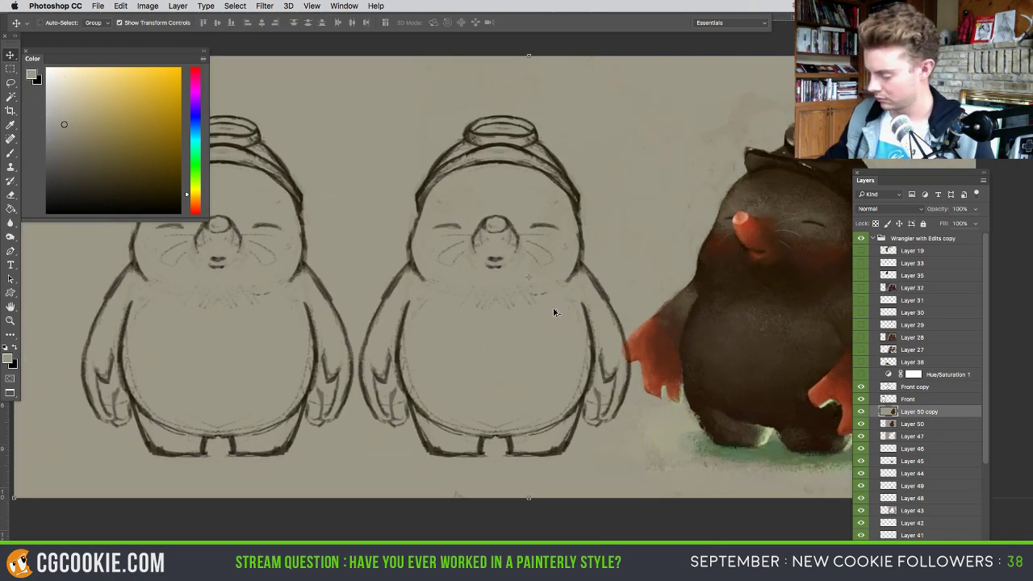
- Shrink the colour picker to clear the canvas and make the Front copy layer active
scroll(821, 412, up, 2)
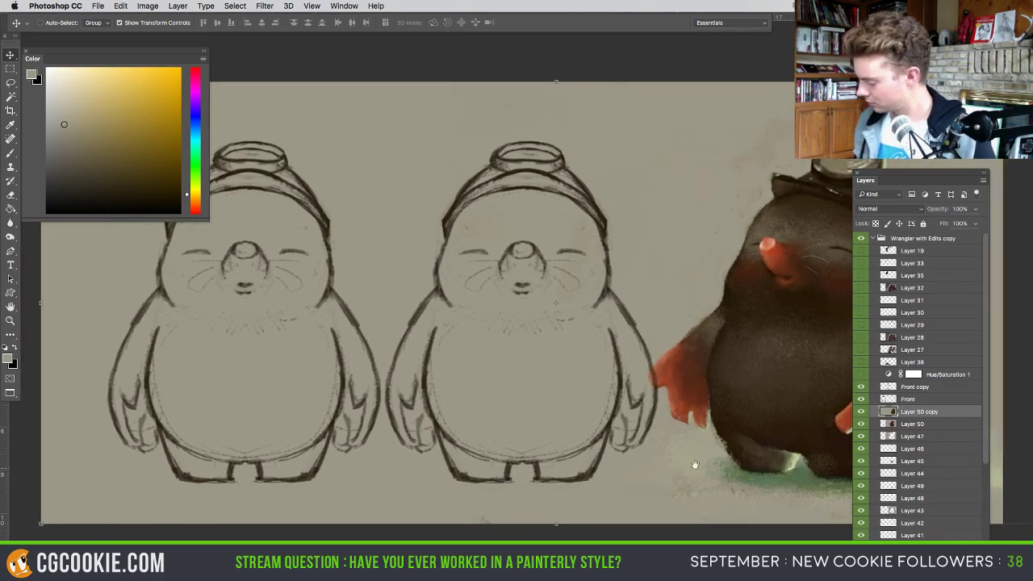
click(222, 258)
drag(298, 397, 244, 405)
drag(208, 219, 143, 151)
click(909, 388)
drag(576, 408, 496, 395)
drag(694, 413, 606, 420)
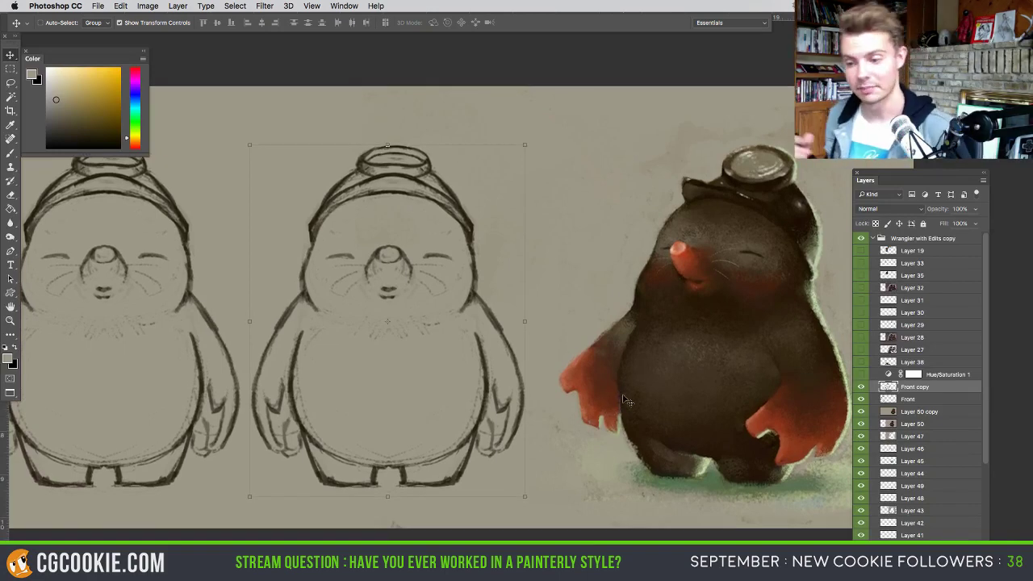
drag(538, 425, 581, 422)
- Erase the face, belly outline and inner arm and claw lines from the Front copy mole, keeping the outer silhouette
key(b)
key(e)
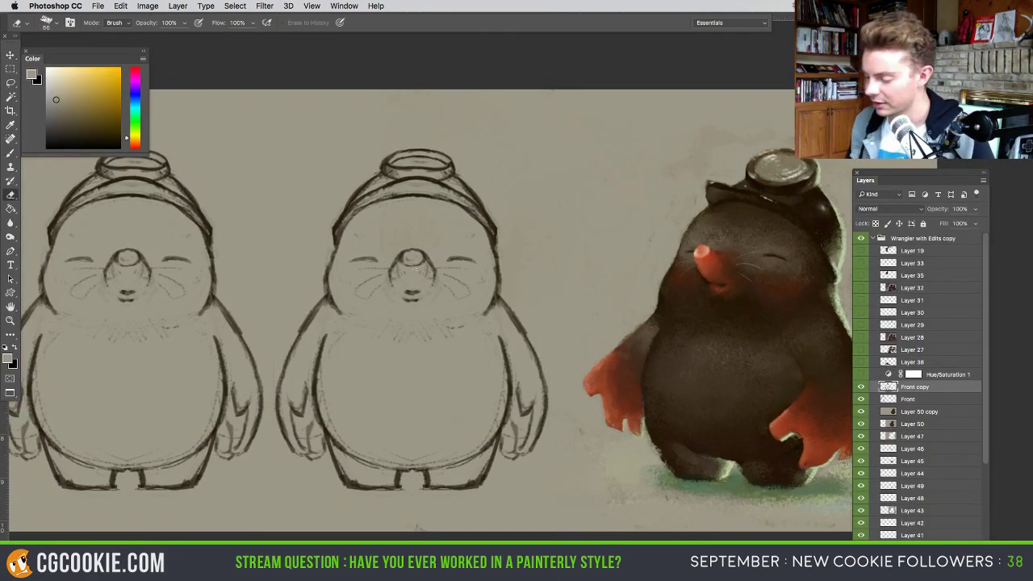
alt+click(526, 236)
click(594, 197)
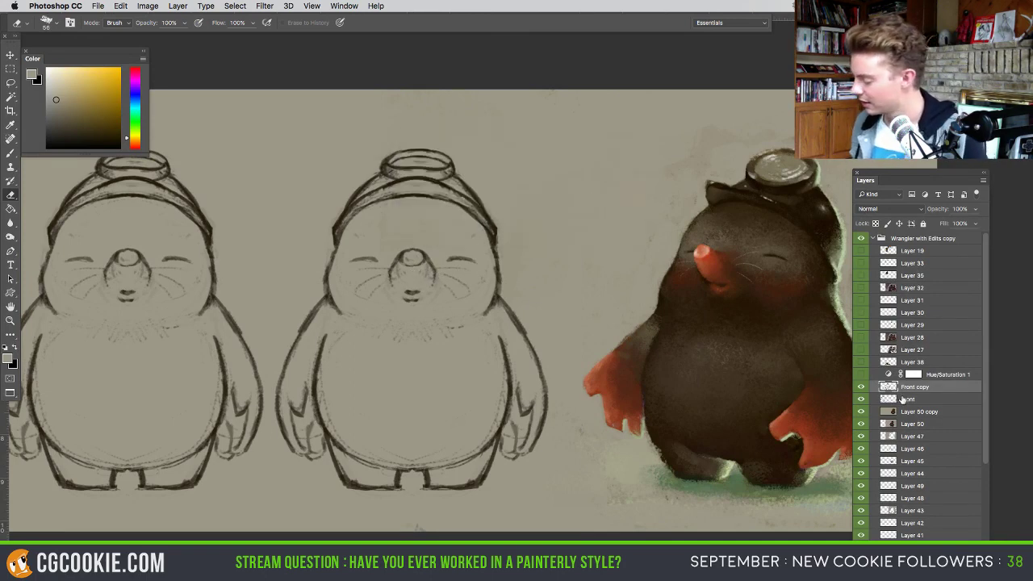
mouse_move(405, 265)
mouse_down()
mouse_move(435, 270)
mouse_move(395, 280)
mouse_move(420, 251)
mouse_move(409, 292)
mouse_move(427, 236)
mouse_move(376, 252)
mouse_move(448, 288)
mouse_up()
key(super+z)
key(super+alt+z)
key(super+alt+z)
key(super+alt+z)
mouse_move(401, 313)
mouse_down()
mouse_move(344, 307)
mouse_move(330, 325)
mouse_move(313, 399)
mouse_move(319, 361)
mouse_move(348, 349)
mouse_move(320, 365)
mouse_move(313, 429)
mouse_move(296, 418)
mouse_move(309, 449)
mouse_move(385, 466)
mouse_move(429, 460)
mouse_move(489, 424)
mouse_up()
key(super+z)
mouse_move(476, 452)
mouse_down()
mouse_move(503, 331)
mouse_move(513, 431)
mouse_up()
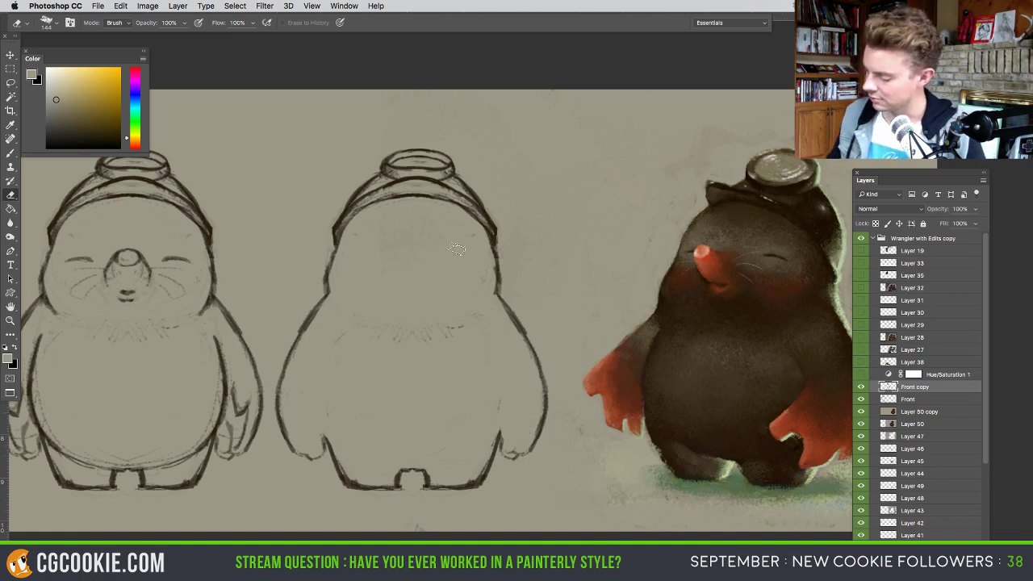
- Sample the dark line colour and draw a double curved hat rim around the back of the head on Front copy
key(b)
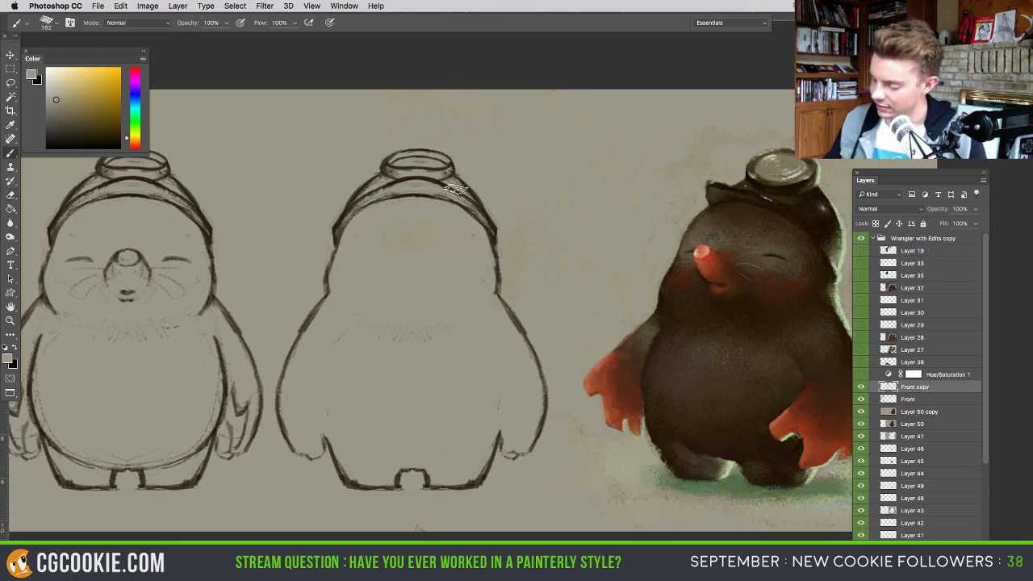
mouse_move(390, 238)
mouse_down()
mouse_move(338, 239)
mouse_move(360, 267)
mouse_move(405, 277)
mouse_up()
alt+click(340, 220)
mouse_move(488, 240)
mouse_down()
mouse_move(427, 275)
mouse_move(468, 254)
mouse_move(384, 277)
mouse_move(468, 265)
mouse_up()
mouse_move(400, 276)
mouse_down()
mouse_move(437, 278)
mouse_move(489, 254)
mouse_up()
drag(337, 229, 384, 262)
mouse_move(489, 243)
mouse_down()
mouse_move(465, 259)
mouse_move(411, 265)
mouse_move(449, 265)
mouse_up()
mouse_move(376, 273)
mouse_down()
mouse_move(424, 276)
mouse_move(376, 279)
mouse_move(415, 287)
mouse_move(355, 274)
mouse_up()
key(e)
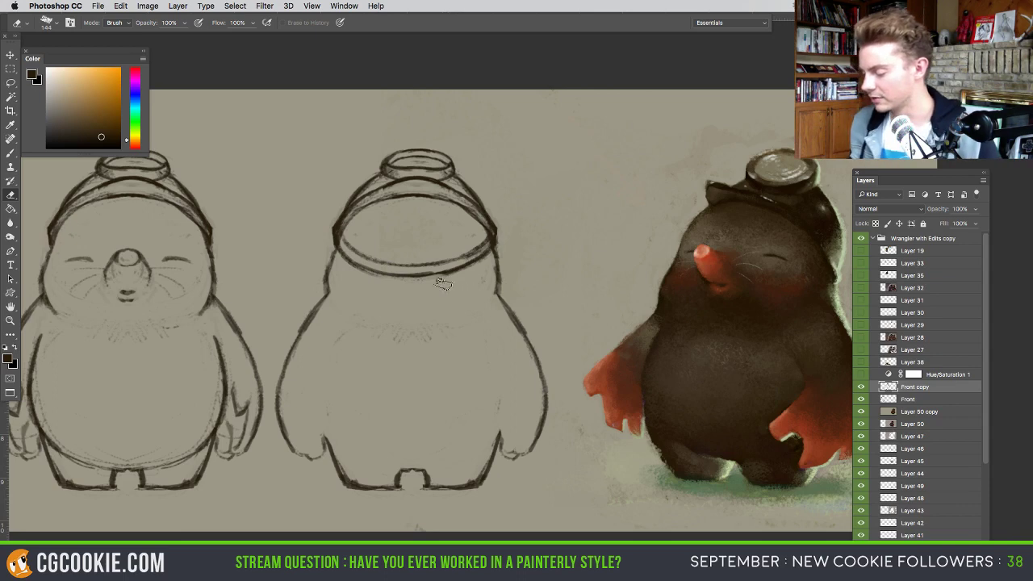
key(b)
mouse_move(417, 275)
mouse_down()
mouse_move(482, 258)
mouse_move(392, 263)
mouse_move(342, 242)
mouse_move(336, 228)
mouse_up()
mouse_move(379, 260)
mouse_down()
mouse_move(353, 273)
mouse_move(408, 279)
mouse_up()
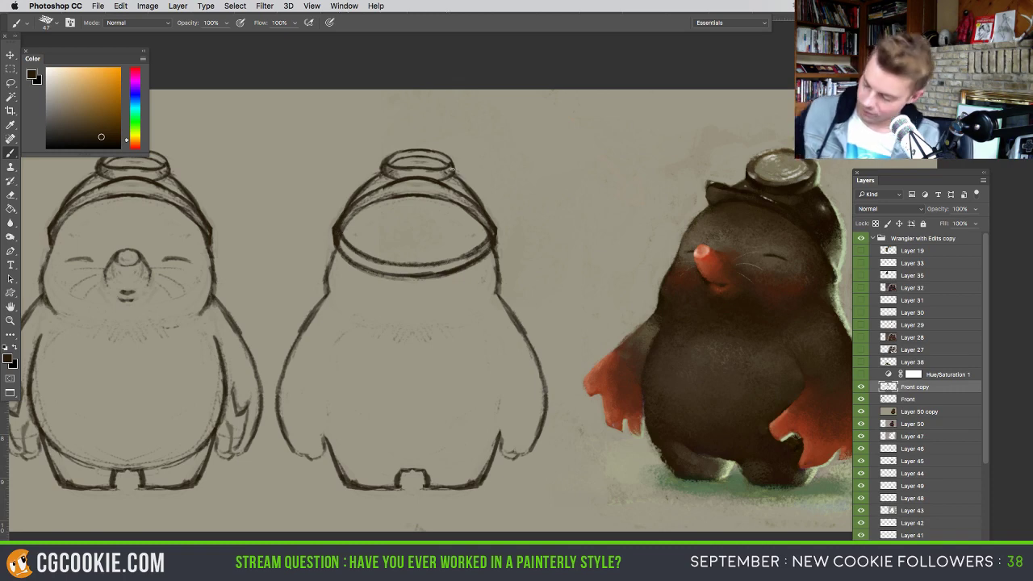
- Erase the front brim arcs and the inner goggle lines from the Front copy mole's hat
key(e)
mouse_move(393, 207)
mouse_down()
mouse_move(408, 205)
mouse_move(370, 212)
mouse_move(357, 234)
mouse_move(401, 200)
mouse_move(438, 214)
mouse_move(456, 203)
mouse_move(442, 202)
mouse_move(478, 231)
mouse_move(470, 207)
mouse_up()
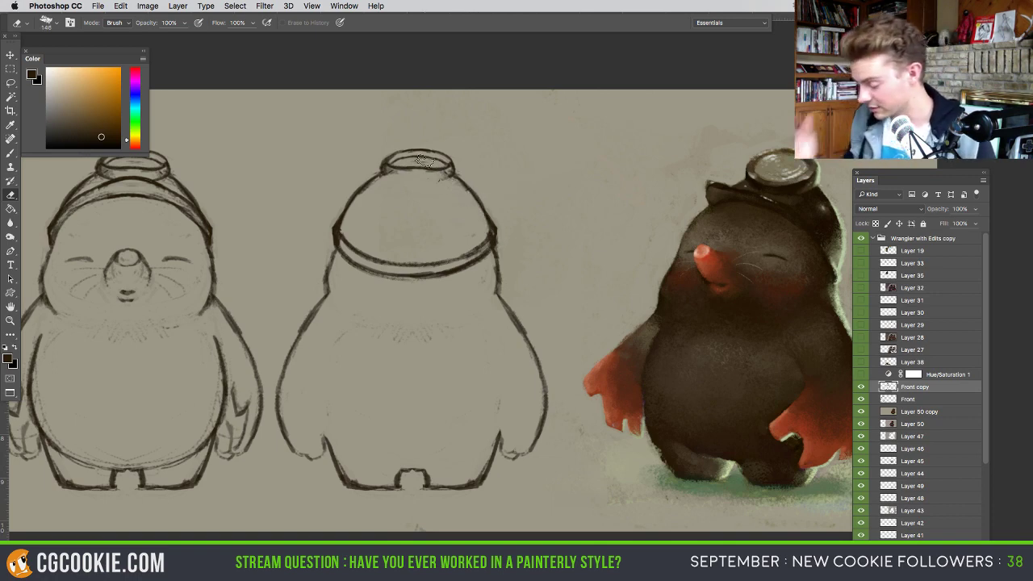
key(bracketleft)
key(bracketleft)
key(bracketleft)
drag(395, 173, 442, 166)
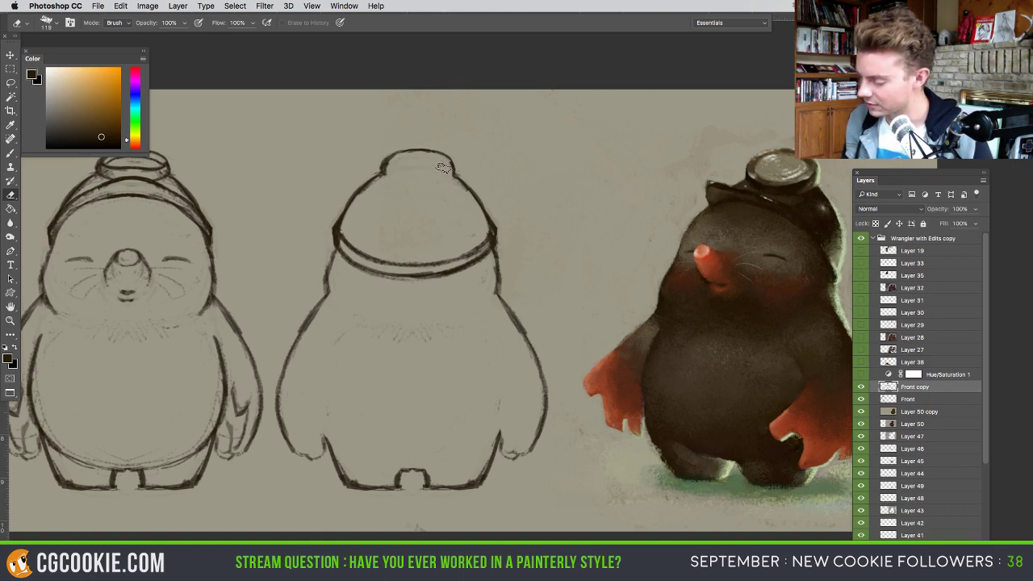
- Draw the curved top of the hat beneath the goggle and lighten the rim's side corner with the Eraser
key(b)
mouse_move(384, 174)
mouse_down()
mouse_move(455, 175)
mouse_move(414, 169)
mouse_up()
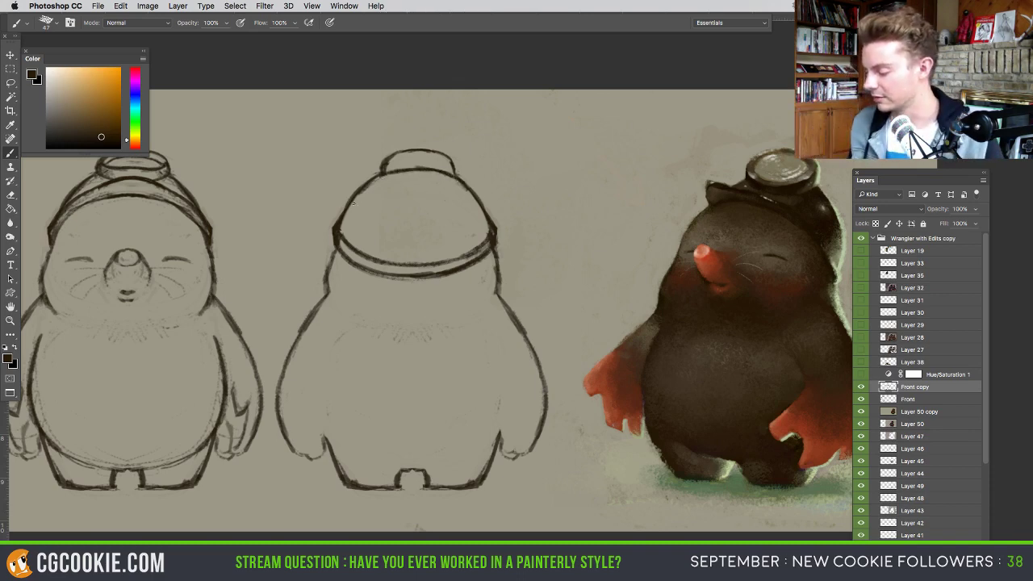
key(e)
mouse_move(338, 245)
mouse_down()
mouse_move(331, 221)
mouse_move(345, 242)
mouse_move(340, 219)
mouse_move(331, 230)
mouse_move(338, 255)
mouse_move(338, 220)
mouse_move(344, 250)
mouse_up()
key(b)
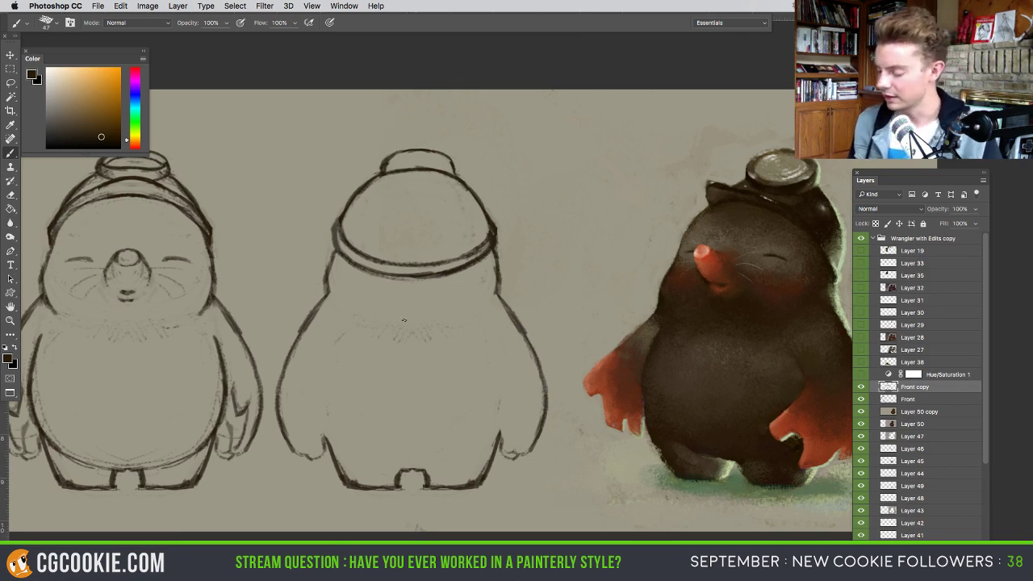
mouse_move(423, 317)
mouse_down()
mouse_move(408, 315)
mouse_move(431, 316)
mouse_up()
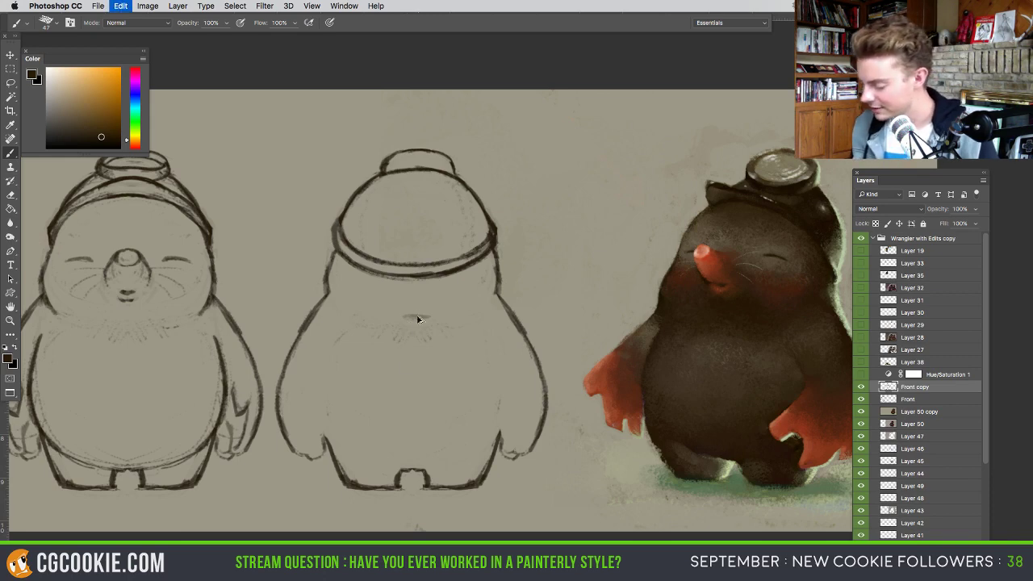
key(ctrl+z)
mouse_move(410, 309)
mouse_down()
mouse_move(424, 309)
mouse_move(371, 373)
mouse_up()
mouse_move(426, 342)
mouse_down()
mouse_move(455, 376)
mouse_move(413, 429)
mouse_move(393, 426)
mouse_up()
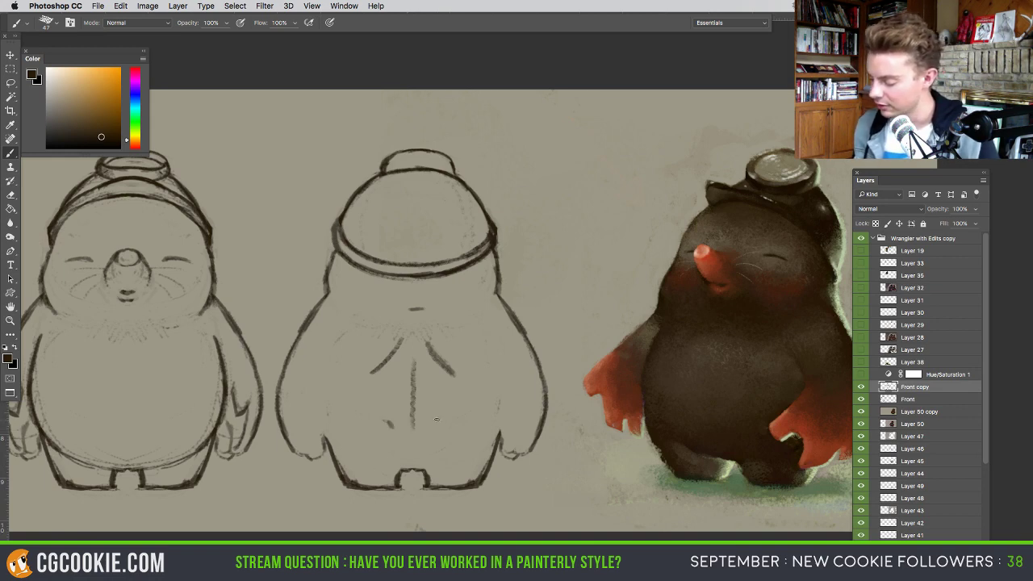
mouse_move(327, 347)
mouse_down()
mouse_move(343, 366)
mouse_move(298, 387)
mouse_up()
mouse_move(495, 356)
mouse_down()
mouse_move(483, 371)
mouse_move(516, 368)
mouse_up()
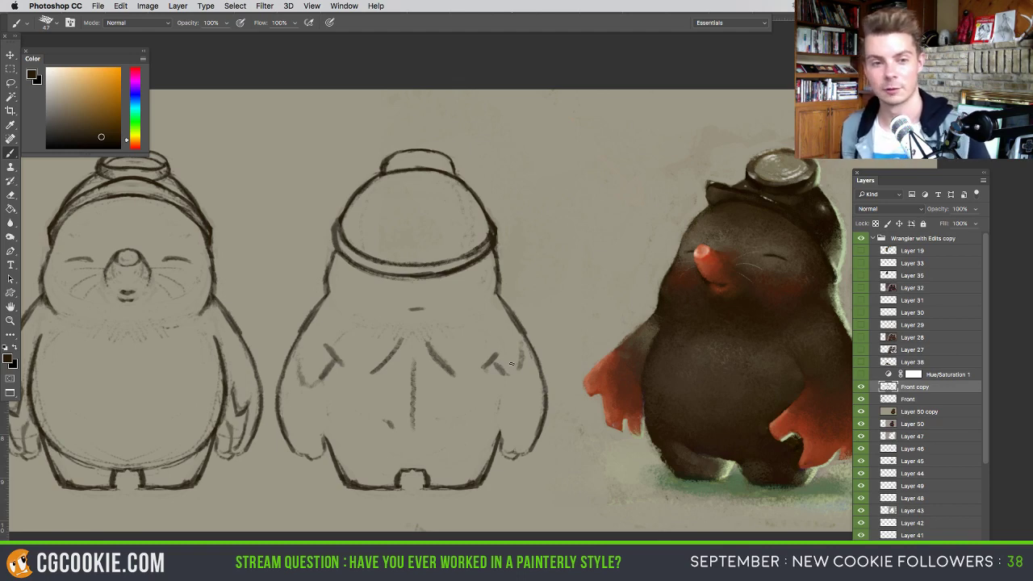
- Erase the loose strokes and chest fur from the back view and draw the inner edges of both arms
key(e)
mouse_move(487, 346)
mouse_down()
mouse_move(488, 371)
mouse_move(505, 344)
mouse_move(517, 388)
mouse_move(467, 340)
mouse_move(439, 372)
mouse_move(418, 313)
mouse_move(402, 422)
mouse_move(375, 416)
mouse_move(331, 368)
mouse_move(360, 361)
mouse_up()
key(b)
drag(328, 418, 321, 437)
mouse_move(325, 391)
mouse_down()
mouse_move(338, 362)
mouse_move(323, 399)
mouse_move(329, 433)
mouse_up()
mouse_move(486, 360)
mouse_down()
mouse_move(502, 413)
mouse_move(494, 435)
mouse_up()
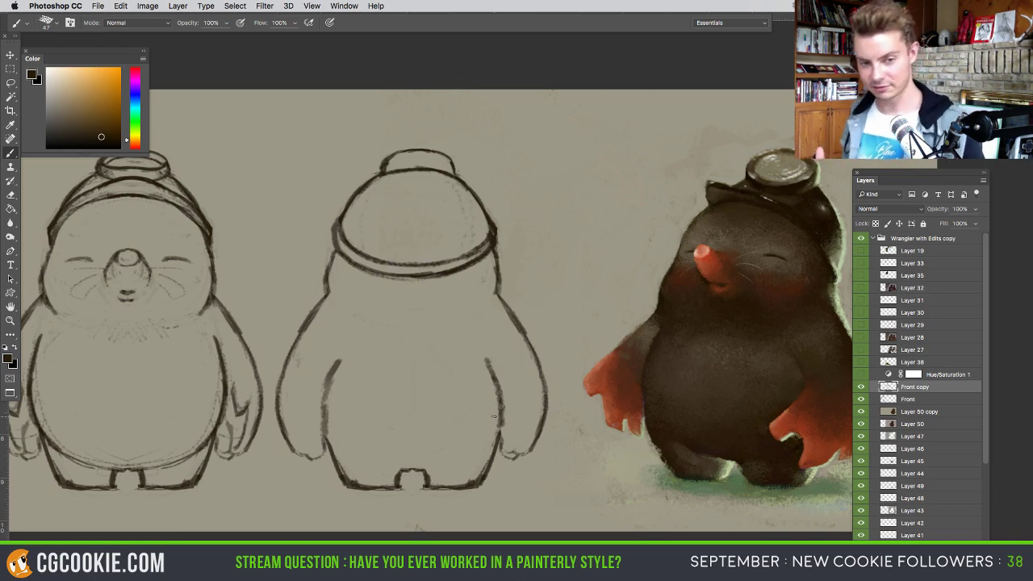
drag(327, 394, 323, 429)
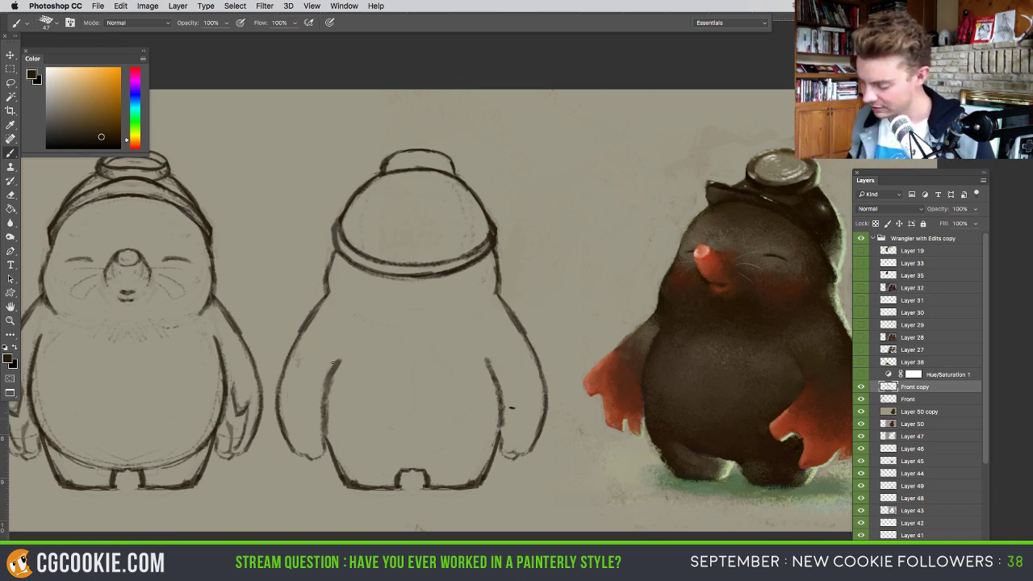
- Refine the inner arm lines on both sides and draw a curved crease across the lower body above the legs
key(e)
drag(346, 357, 342, 370)
key(super+z)
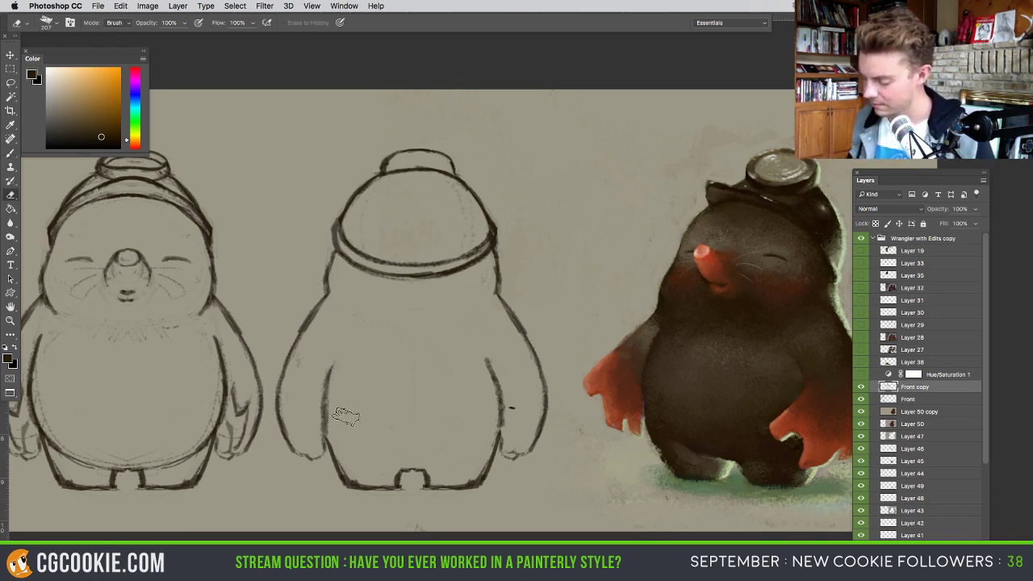
key(b)
drag(492, 356, 499, 408)
drag(367, 462, 456, 467)
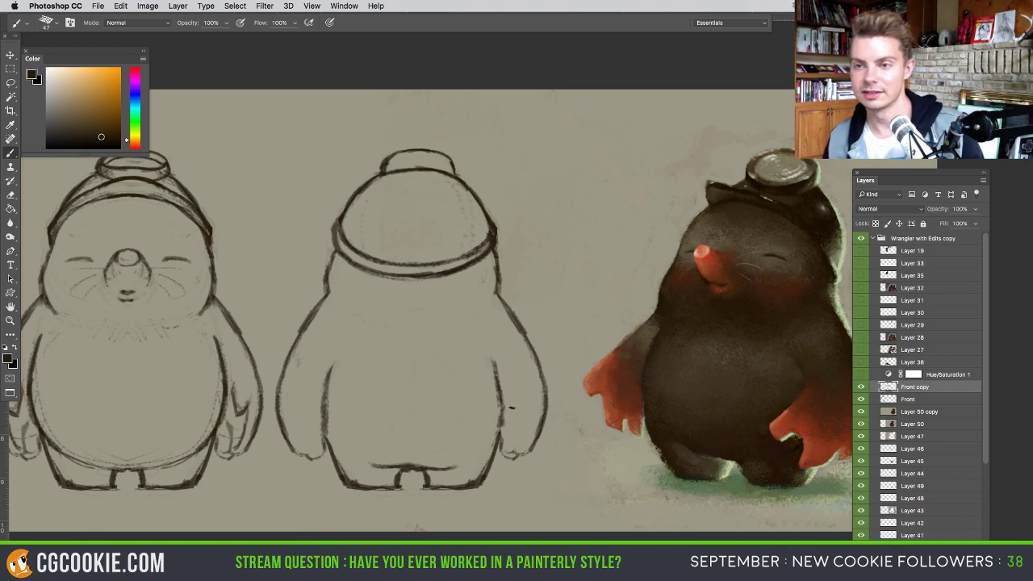
- Bring in the side-view mole reference photo, scale it to 190.36% and place it at the painted mole's upper left
key(Tab)
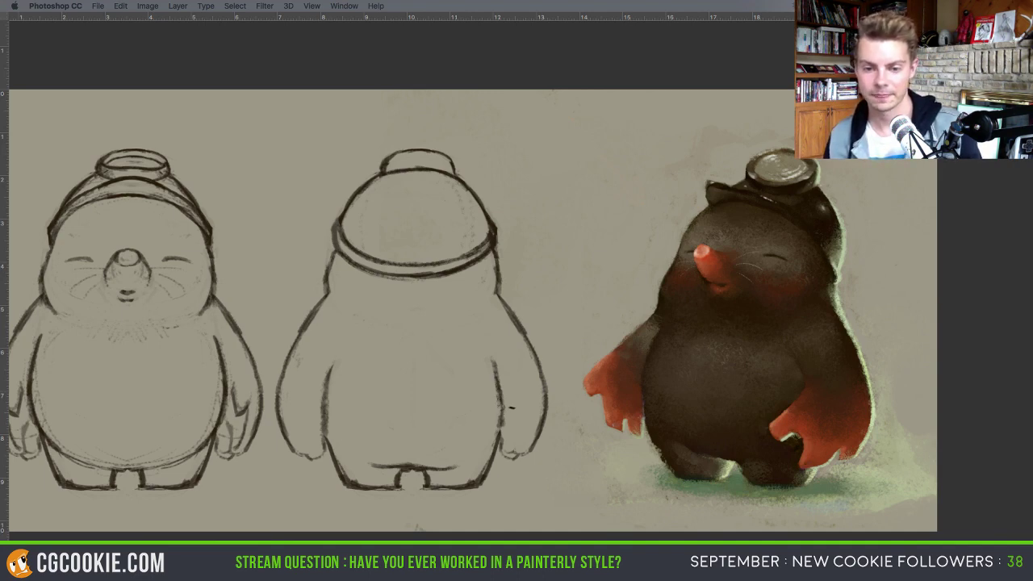
drag(114, 303, 408, 238)
click(11, 56)
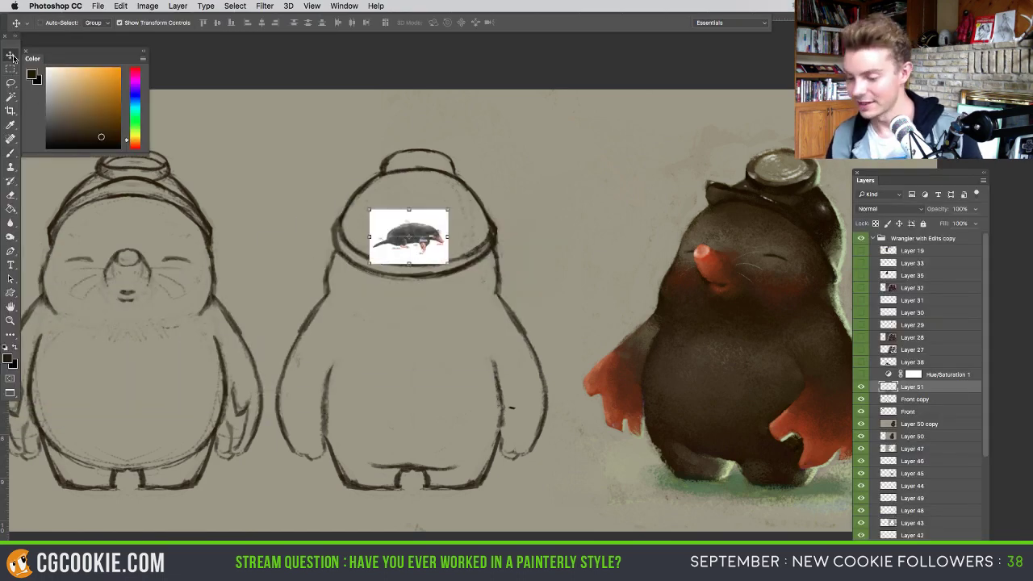
key(ctrl+t)
mouse_move(448, 209)
mouse_down()
mouse_move(537, 195)
mouse_move(558, 179)
mouse_up()
drag(477, 221, 664, 171)
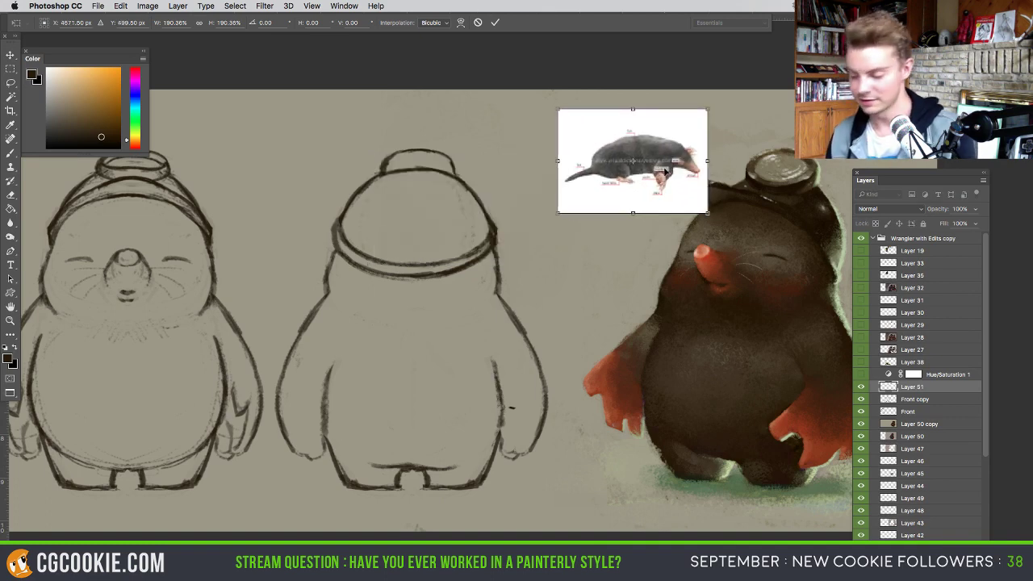
key(Return)
- Draw a short V-shaped tail between the legs of the back view on the Front copy layer
key(b)
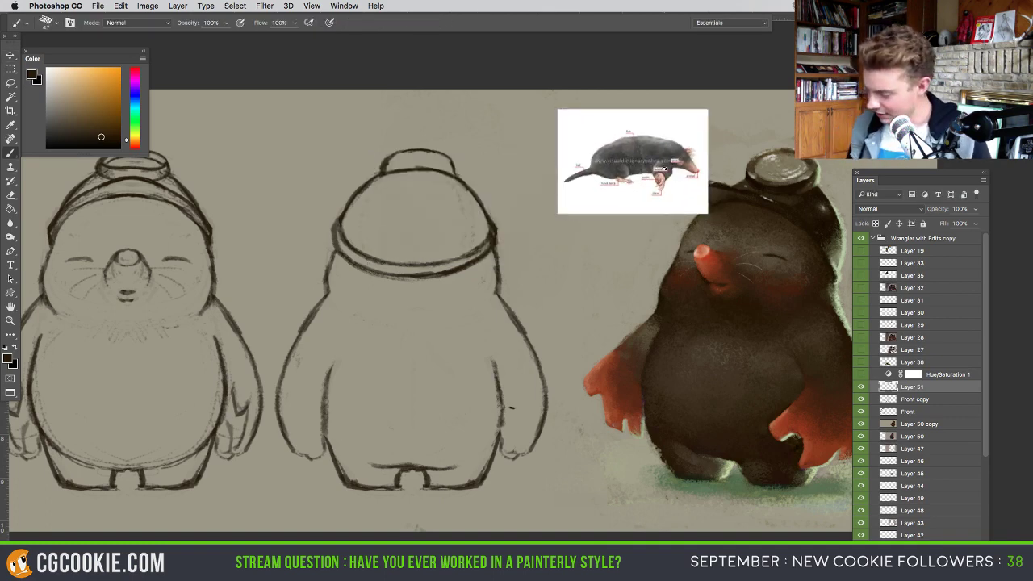
click(860, 399)
click(861, 399)
click(889, 399)
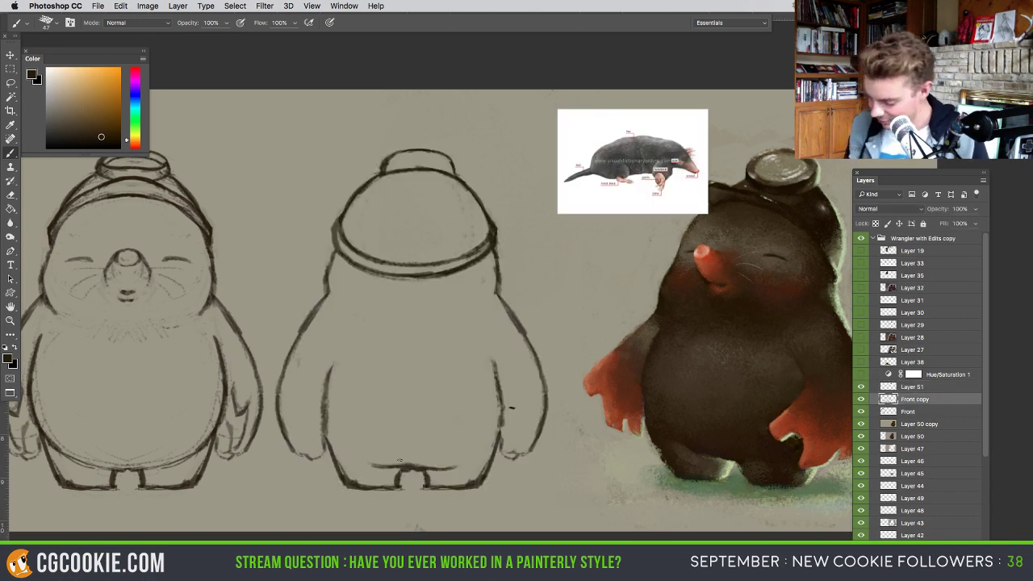
mouse_move(388, 444)
mouse_down()
mouse_move(409, 475)
mouse_move(431, 444)
mouse_move(412, 468)
mouse_up()
key(e)
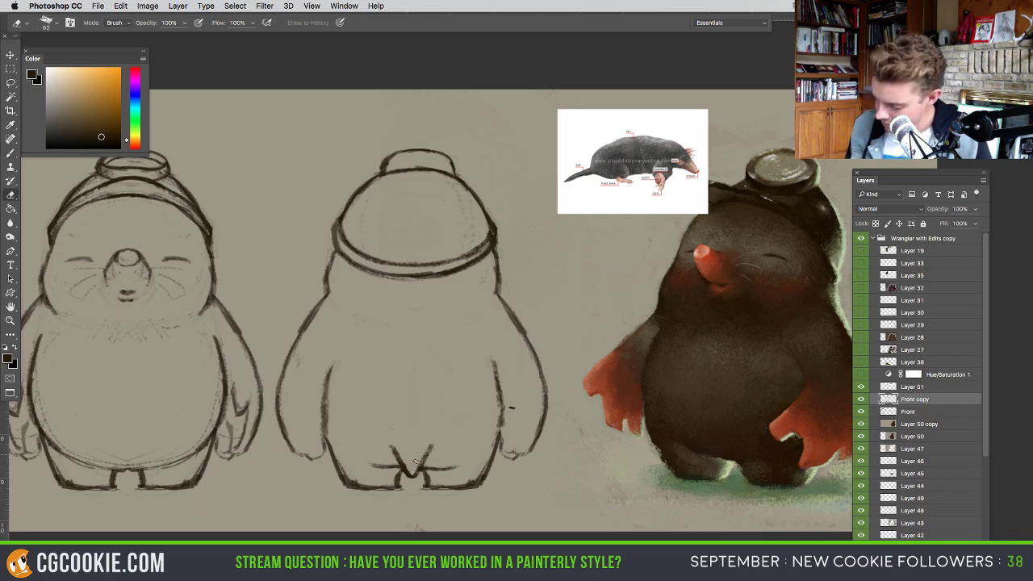
key(b)
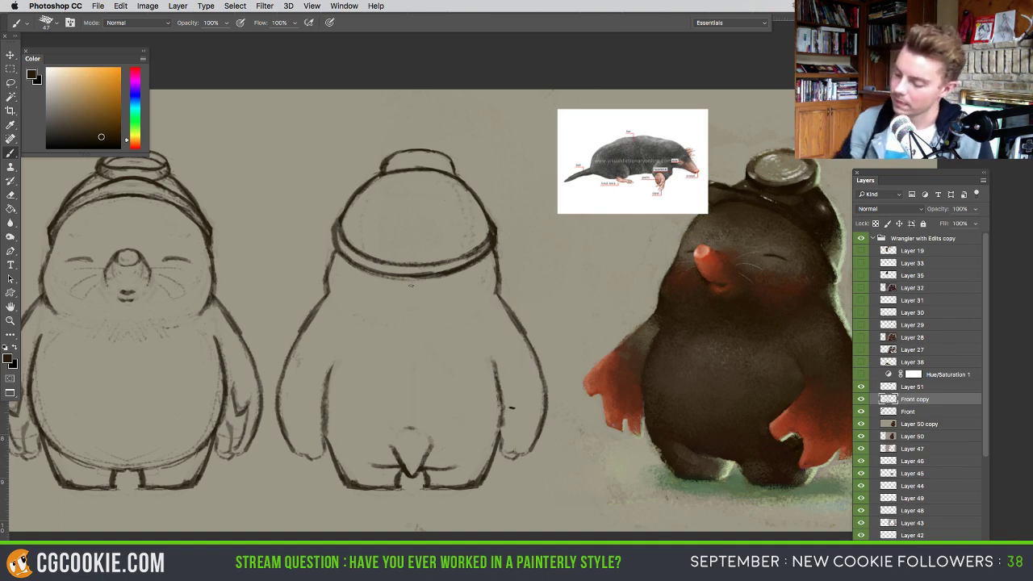
- Add a short neck mark below the hat, erase the stray arm dash and sketch small elbow marks on both arms
drag(402, 295, 416, 297)
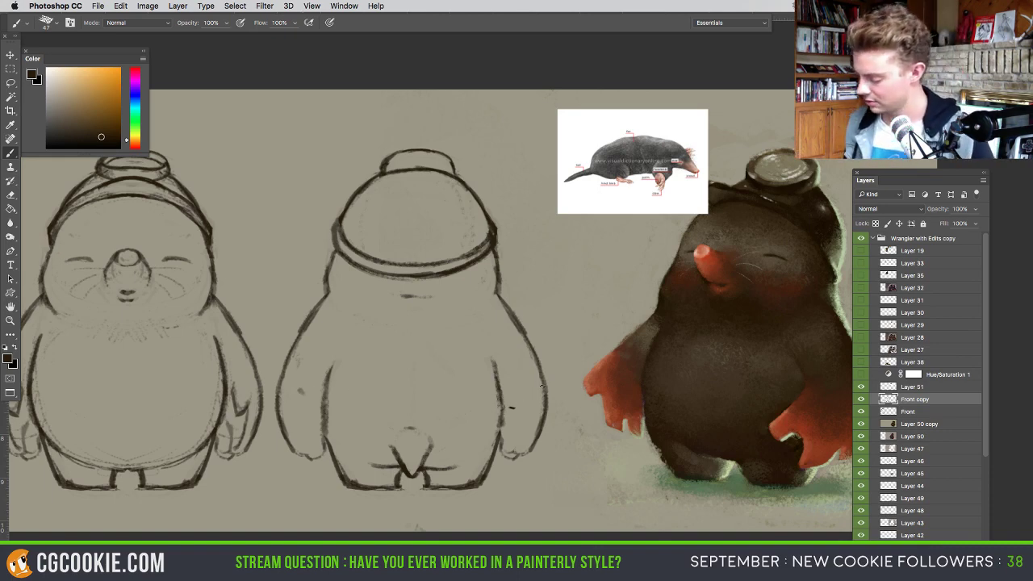
key(e)
drag(513, 405, 516, 413)
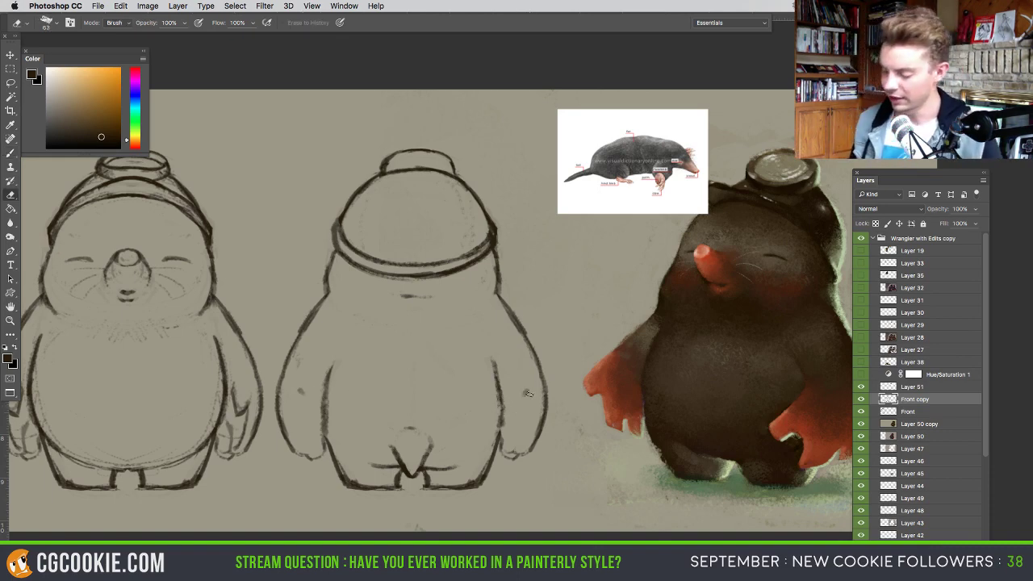
key(b)
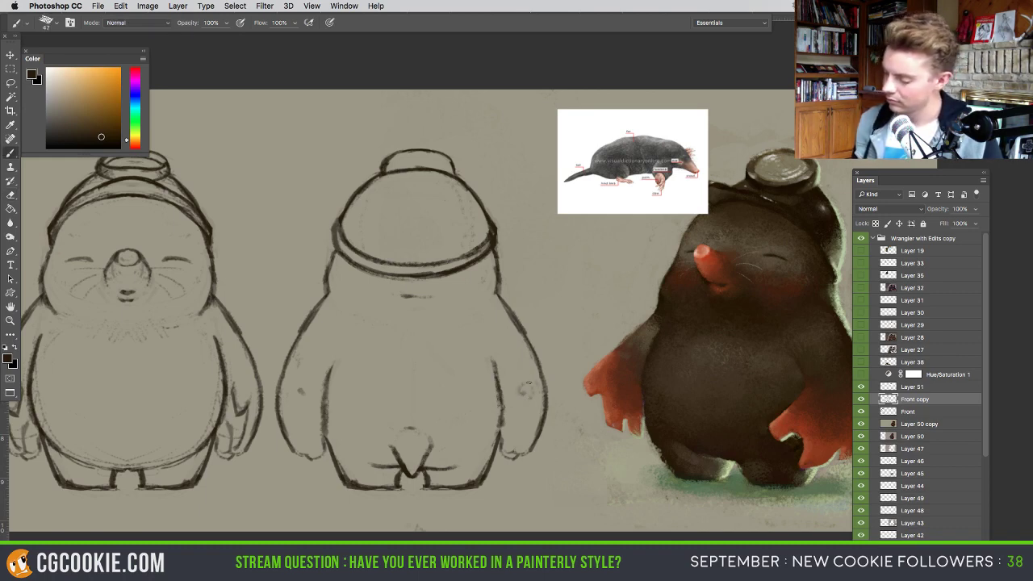
mouse_move(298, 389)
mouse_down()
mouse_move(305, 384)
mouse_move(307, 401)
mouse_up()
key(e)
key(b)
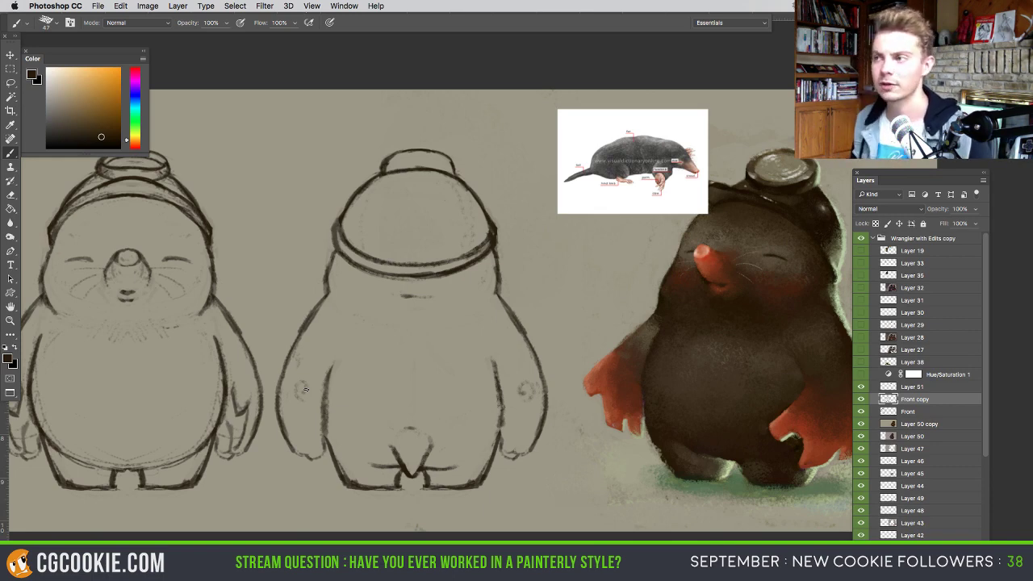
- Draw two vertical seam lines down the back of the hat on the Front copy sketch
scroll(471, 363, down, 1)
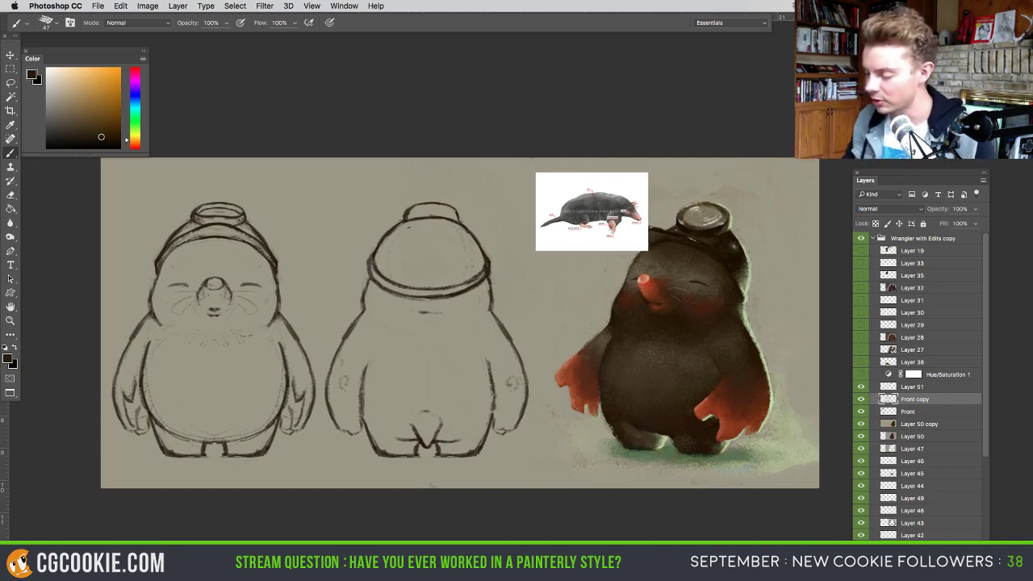
drag(399, 240, 393, 268)
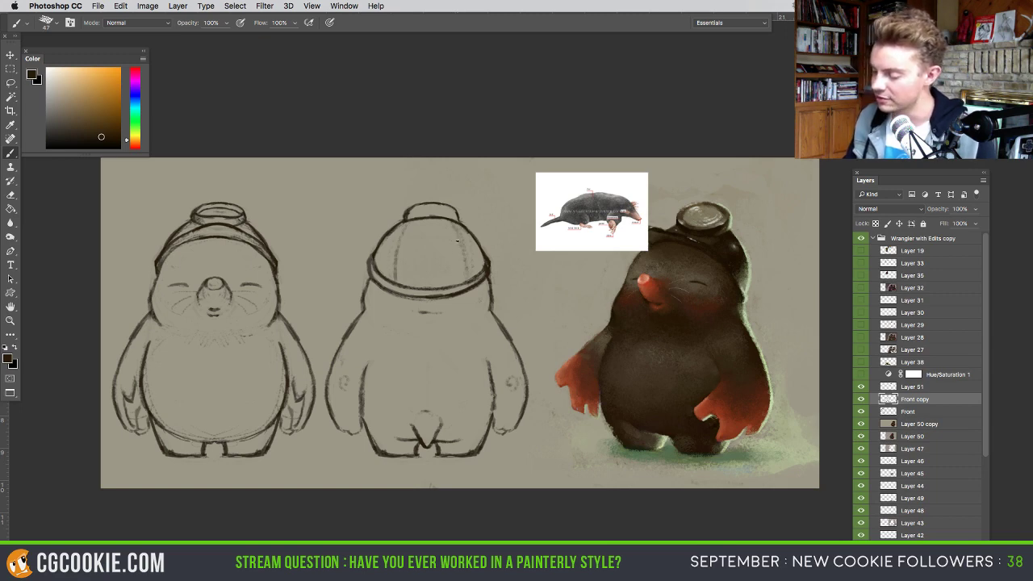
key(e)
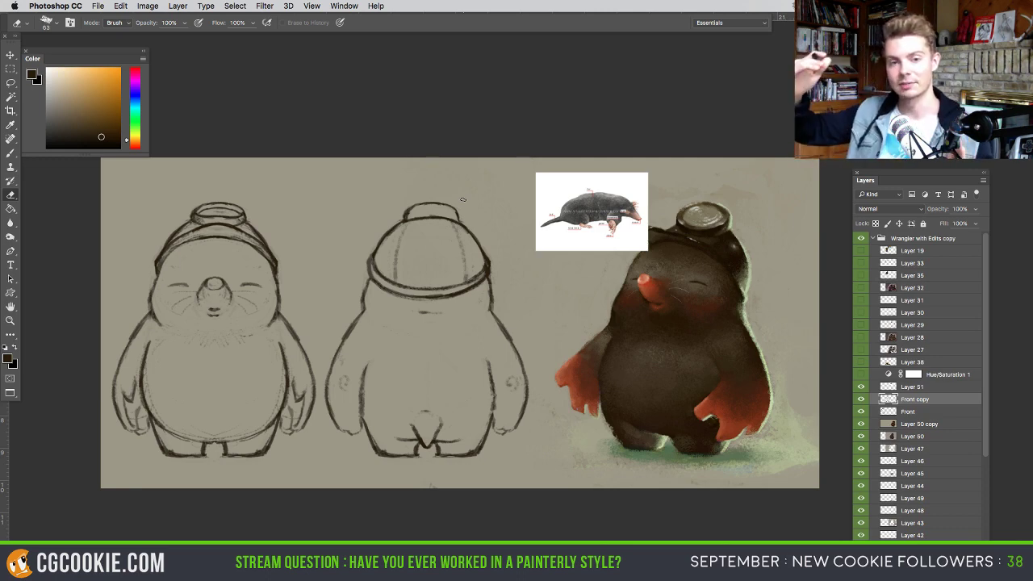
key(b)
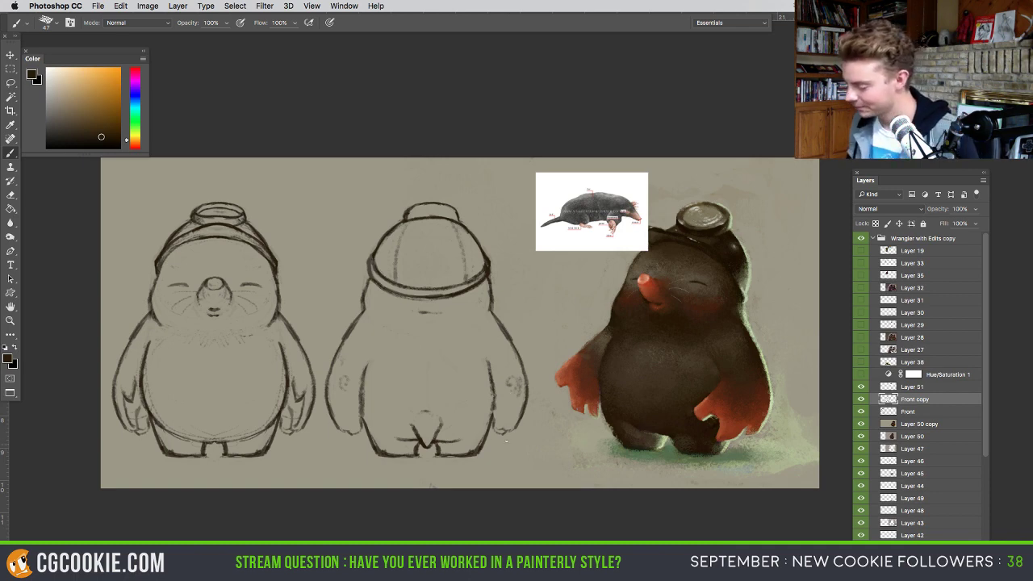
- Delete the Layer 51 mole reference photo
click(859, 386)
click(887, 387)
key(Delete)
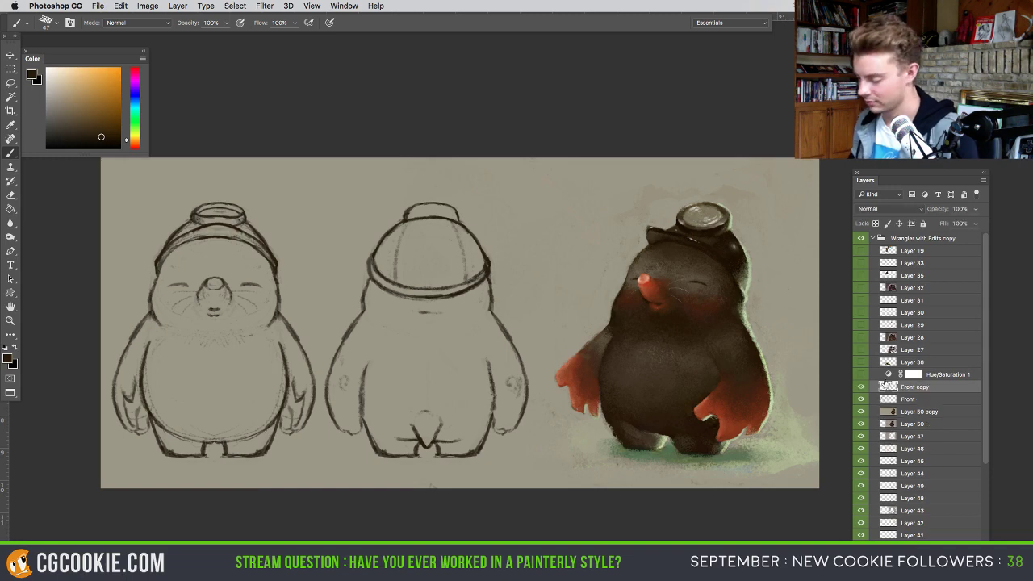
- On the Front layer, handwrite the label "FRONT" with an underline above the front-view mole
click(860, 399)
click(886, 400)
drag(502, 376, 612, 391)
drag(279, 184, 281, 199)
mouse_move(278, 183)
mouse_down()
mouse_move(293, 200)
mouse_move(290, 190)
mouse_up()
key(super+z)
key(alt+super+z)
key(alt+super+z)
drag(294, 186, 302, 196)
drag(307, 188, 307, 188)
drag(312, 196, 313, 186)
drag(313, 186, 319, 195)
mouse_move(317, 183)
mouse_down()
mouse_move(328, 183)
mouse_move(300, 204)
mouse_move(329, 203)
mouse_up()
- On the Front copy layer, handwrite the label "BACK" with an underline above the back-view mole
click(897, 388)
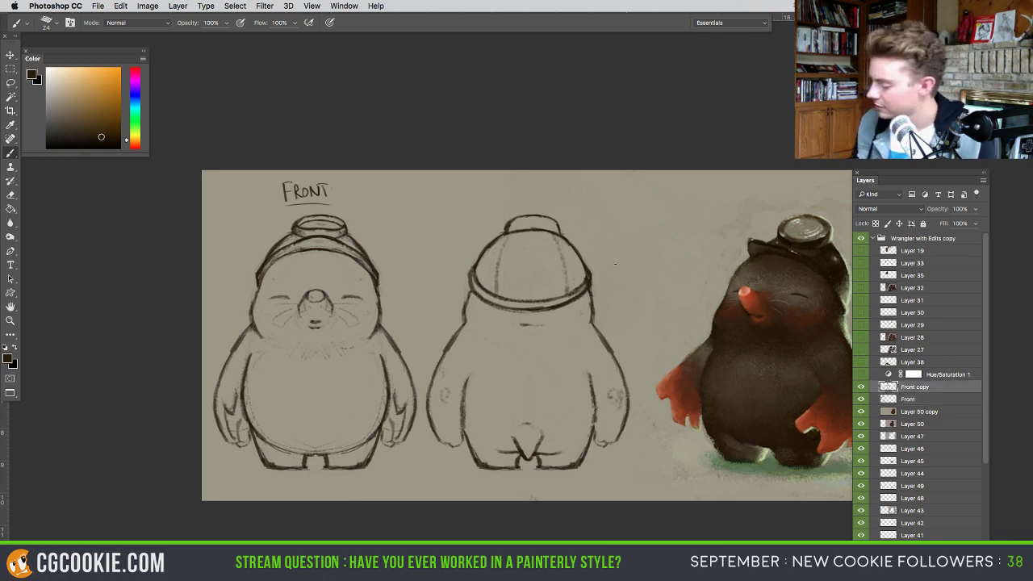
mouse_move(503, 184)
mouse_down()
mouse_move(503, 200)
mouse_move(529, 198)
mouse_up()
drag(518, 192, 542, 198)
drag(550, 184, 555, 202)
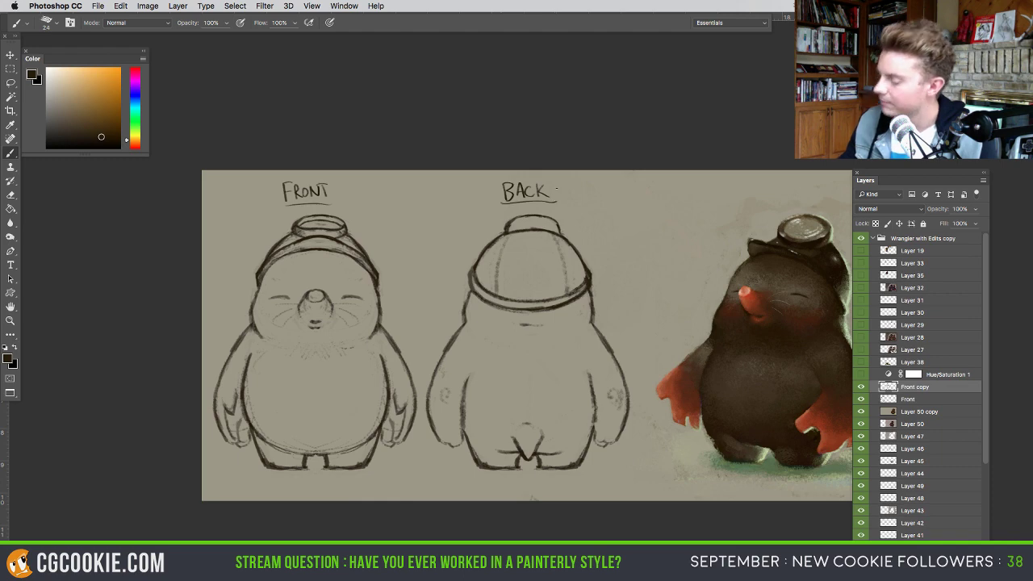
- Overlay the back-view sketch on the front view to compare them, and move it back beside the front view
click(11, 55)
mouse_move(572, 411)
mouse_down()
mouse_move(360, 407)
mouse_move(368, 404)
mouse_up()
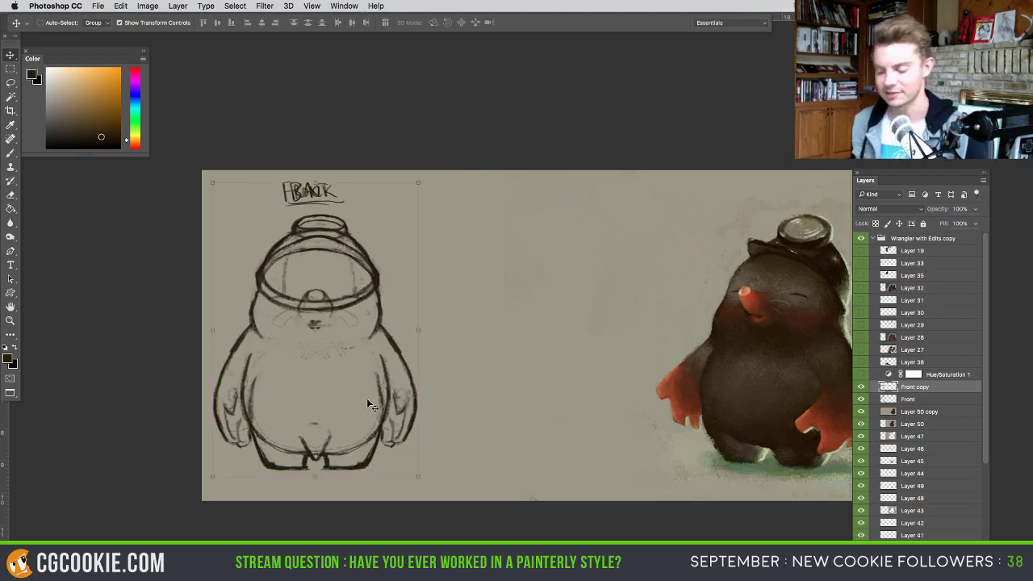
drag(342, 425, 550, 423)
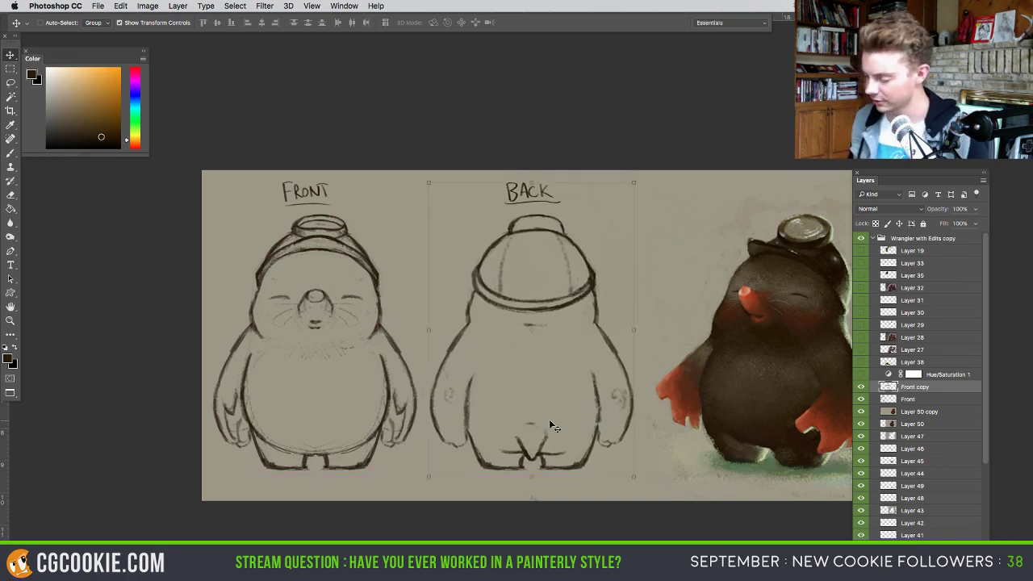
drag(685, 428, 601, 425)
key(b)
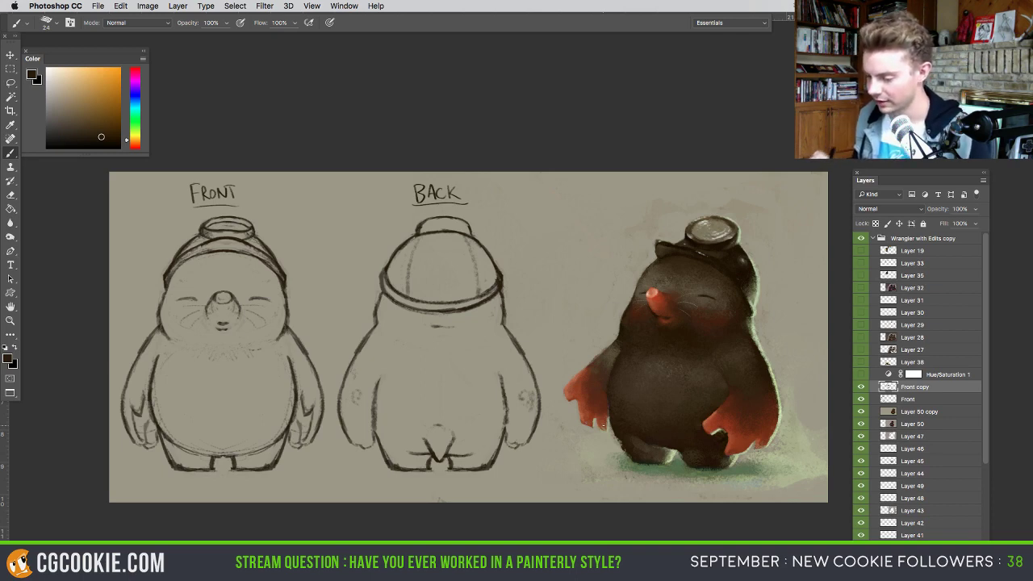
- Scale the Front and Front copy sketches down together and place them to free up space before the painted mole
click(10, 55)
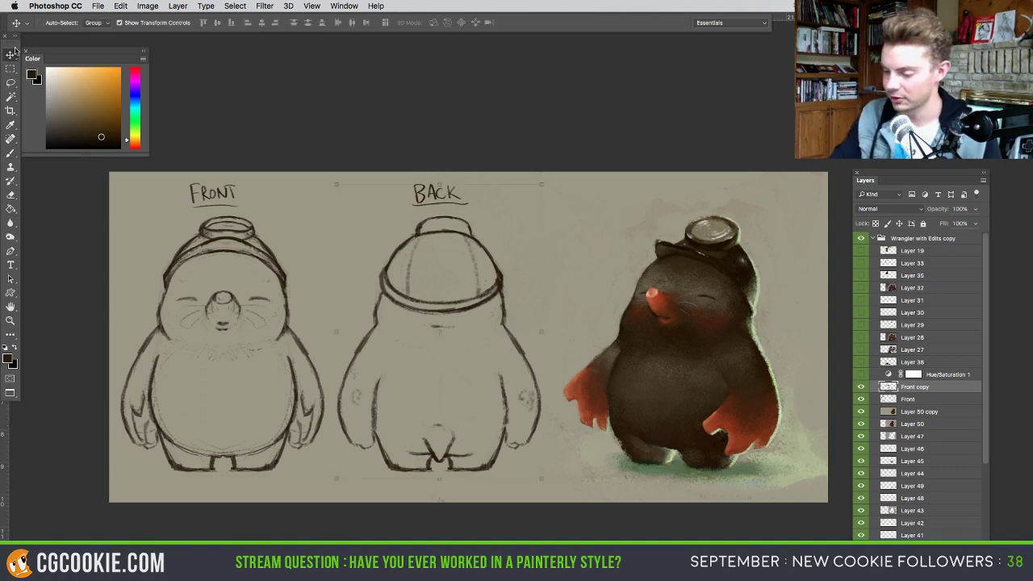
shift+click(895, 400)
mouse_move(541, 184)
mouse_down()
mouse_move(464, 227)
mouse_move(395, 294)
mouse_move(371, 343)
mouse_move(378, 332)
mouse_up()
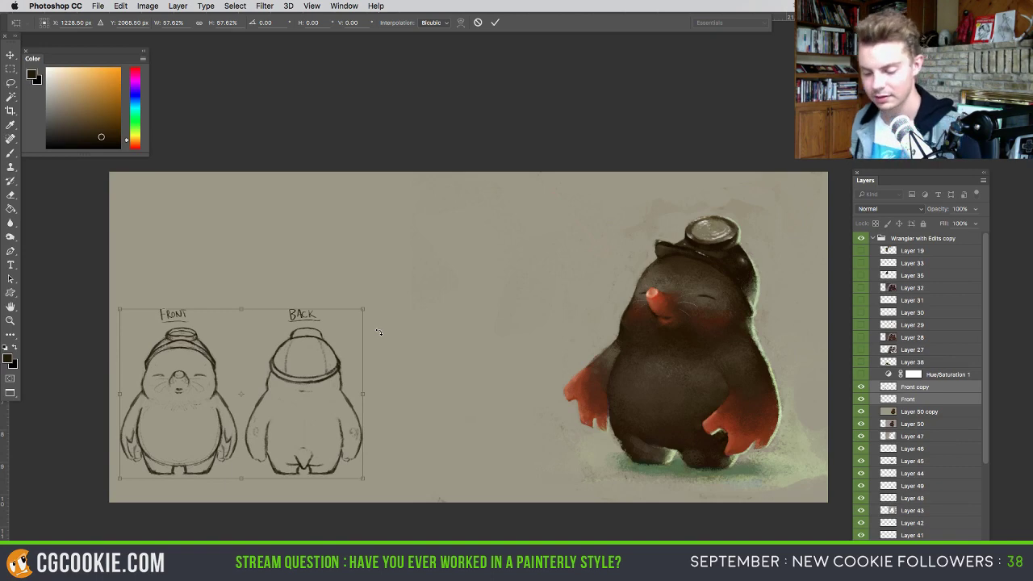
key(Return)
scroll(551, 391, up, 5)
scroll(552, 390, down, 2)
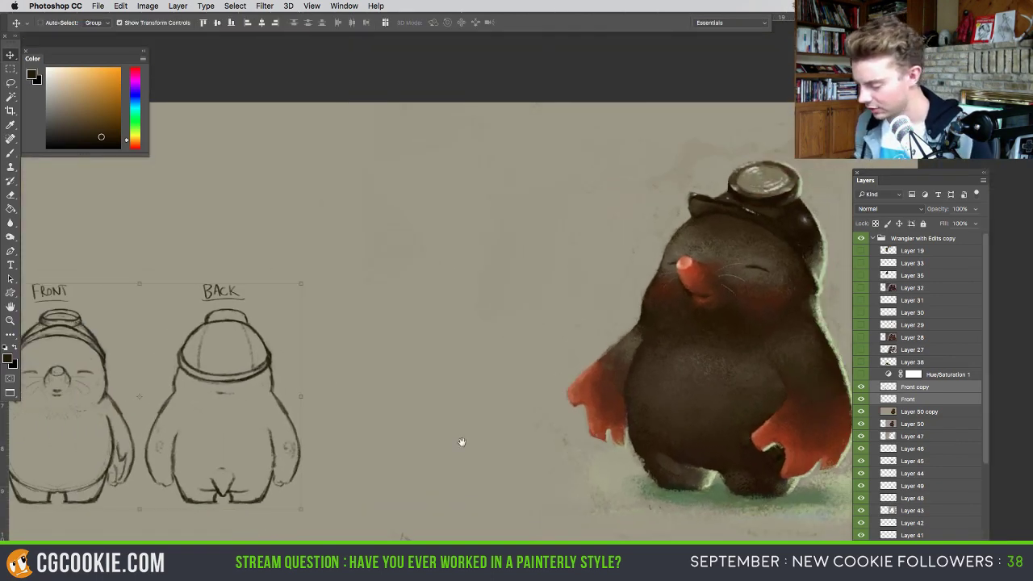
drag(459, 442, 510, 427)
key(ctrl+t)
drag(345, 277, 447, 201)
key(Return)
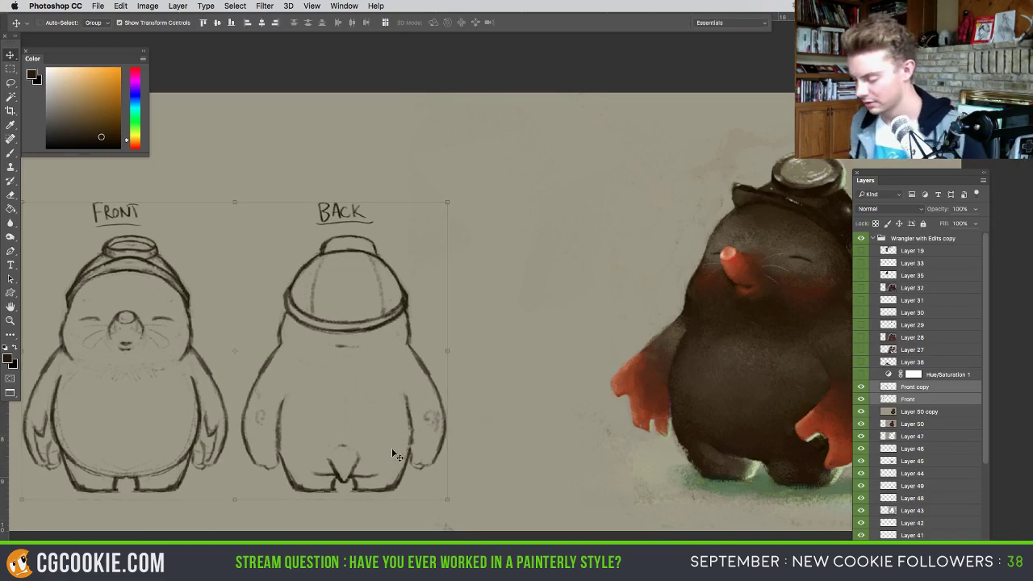
mouse_move(419, 450)
mouse_down()
mouse_move(465, 449)
mouse_move(427, 457)
mouse_up()
- Add a layer above Layer 50 copy and draw dark horizontal guide lines at the moles' feet, mouth and shoulders
click(912, 412)
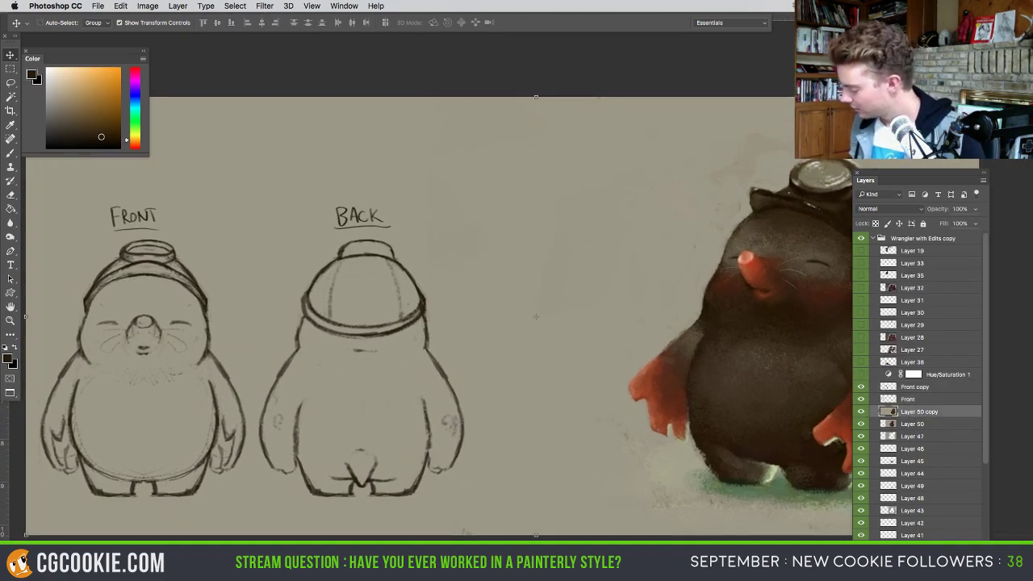
click(952, 539)
key(b)
alt+click(401, 489)
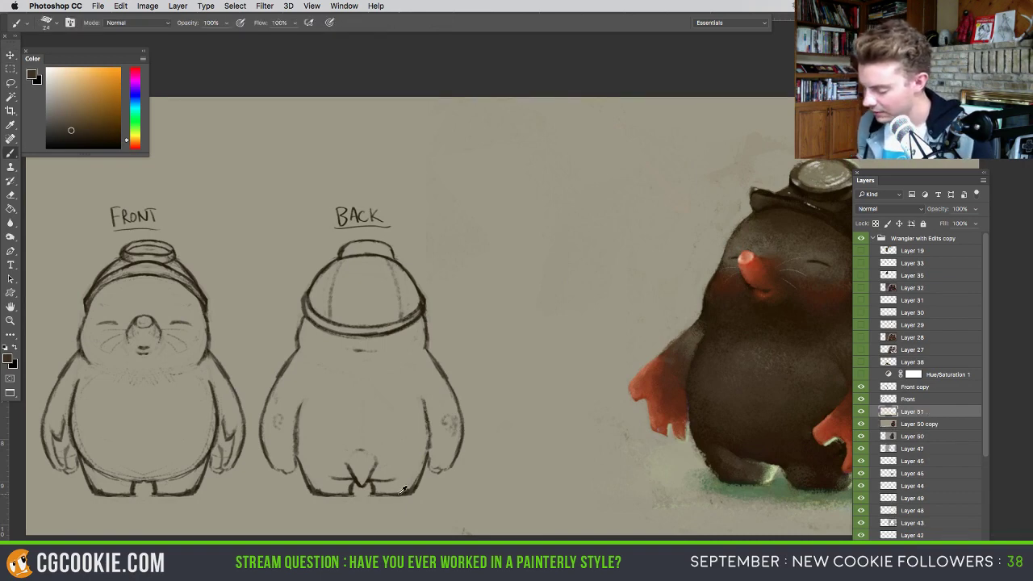
mouse_move(433, 494)
mouse_down()
mouse_move(725, 496)
mouse_move(83, 496)
mouse_move(757, 494)
mouse_up()
mouse_move(429, 348)
mouse_down()
mouse_move(276, 348)
mouse_move(668, 348)
mouse_move(51, 349)
mouse_up()
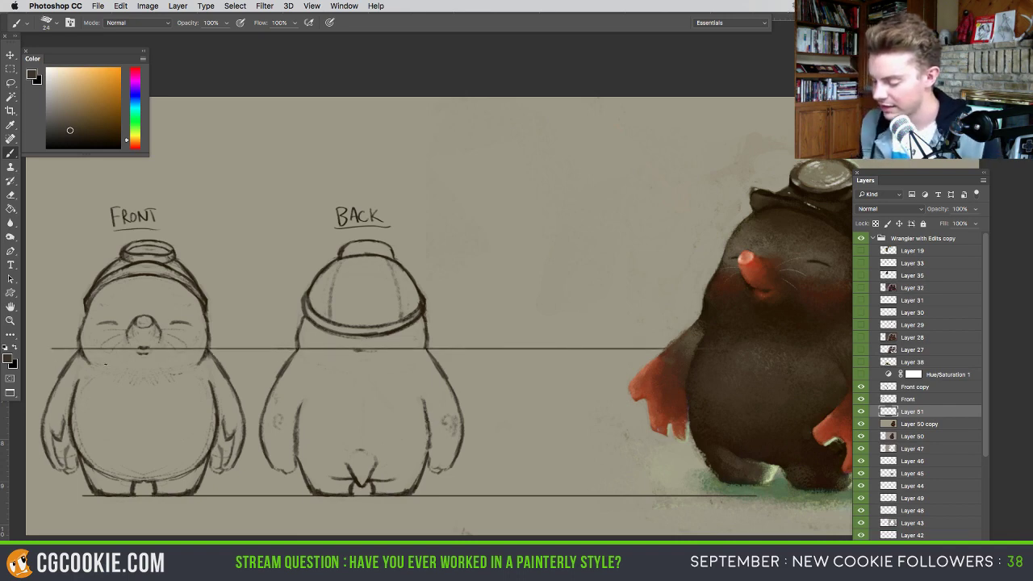
mouse_move(200, 363)
mouse_down()
mouse_move(657, 363)
mouse_move(65, 363)
mouse_move(227, 364)
mouse_up()
- Extend horizontal guide lines across from the lamp top, hat crown, front hat brim, back hat rim and nose
mouse_move(717, 405)
mouse_down()
mouse_move(104, 417)
mouse_move(105, 399)
mouse_up()
mouse_move(252, 233)
mouse_down()
mouse_move(544, 235)
mouse_move(757, 233)
mouse_up()
drag(88, 256, 716, 256)
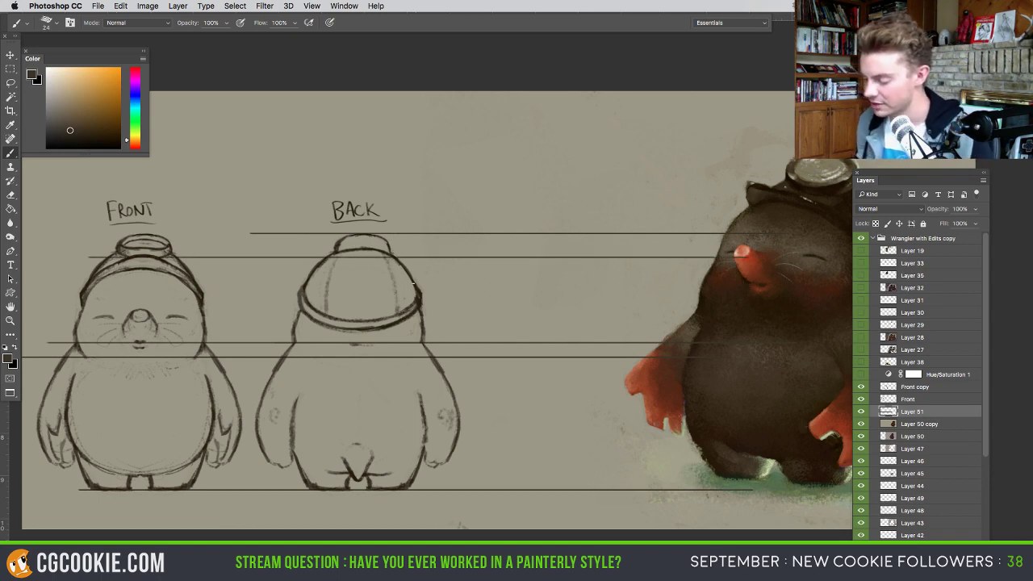
mouse_move(348, 329)
mouse_down()
mouse_move(67, 339)
mouse_move(726, 329)
mouse_up()
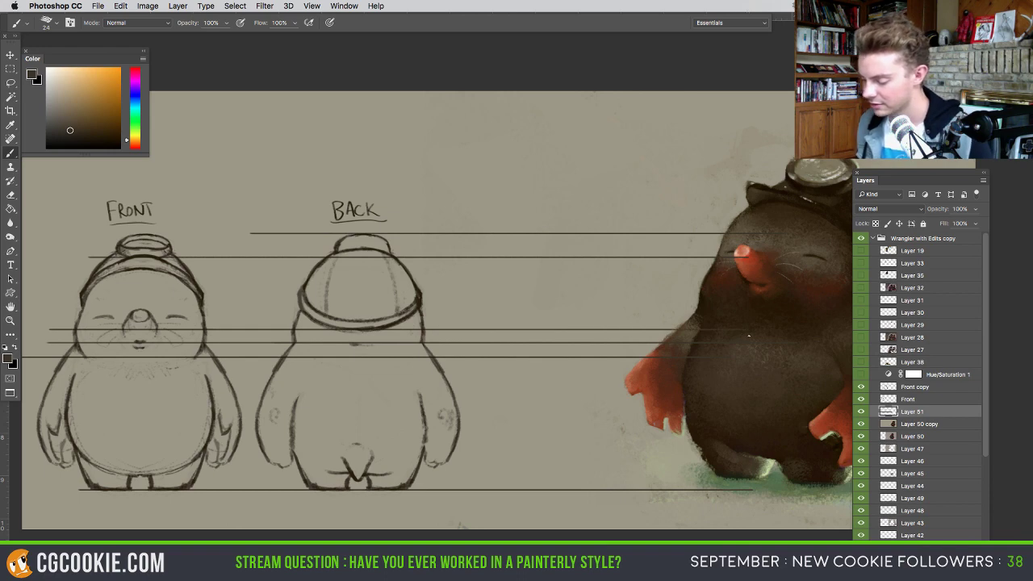
mouse_move(143, 269)
mouse_down()
mouse_move(74, 284)
mouse_move(399, 276)
mouse_move(713, 269)
mouse_up()
mouse_move(177, 318)
mouse_down()
mouse_move(116, 318)
mouse_move(788, 318)
mouse_up()
- Draw horizontal guide lines from the elbow marks, fingertips, belly bottom, tail and legs toward the painted mole
drag(616, 402, 526, 410)
mouse_move(401, 460)
mouse_down()
mouse_move(129, 460)
mouse_move(669, 459)
mouse_up()
drag(321, 476, 694, 476)
drag(326, 469, 703, 469)
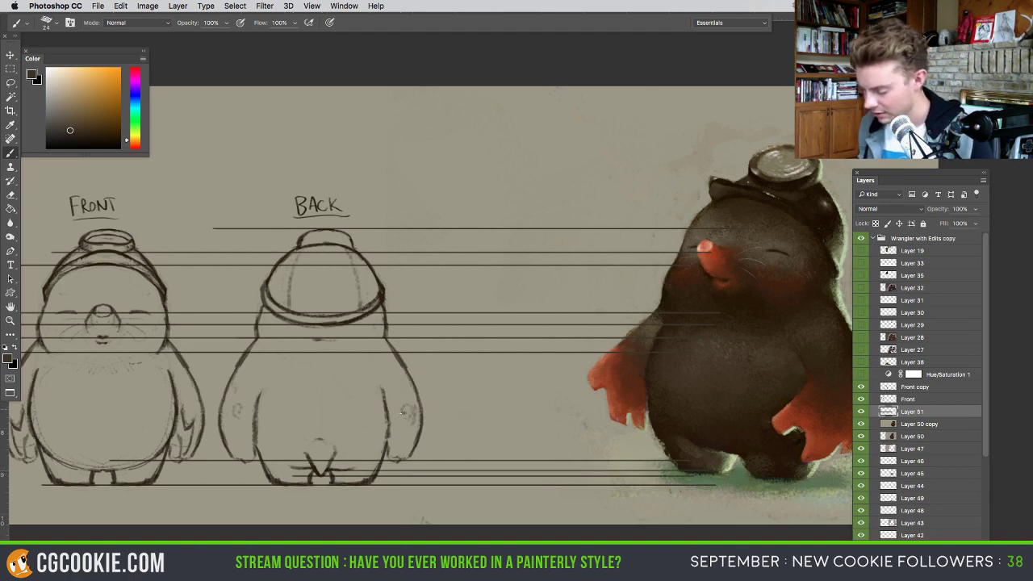
mouse_move(401, 416)
mouse_down()
mouse_move(720, 416)
mouse_move(224, 416)
mouse_move(494, 416)
mouse_move(604, 429)
mouse_move(665, 430)
mouse_up()
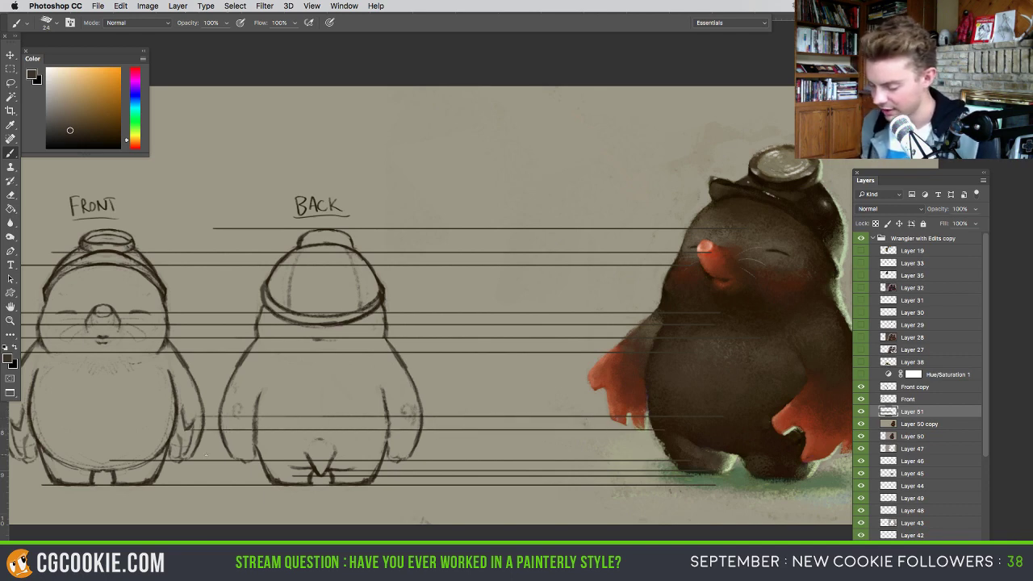
drag(200, 457, 668, 456)
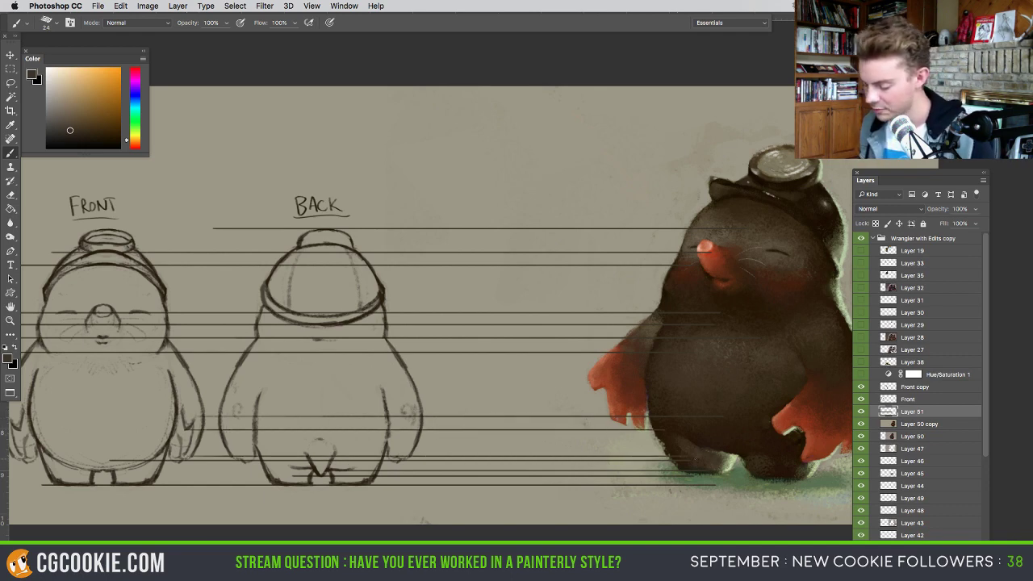
- Add two more horizontal guide lines at the top of the inner arms and just below the mouth
drag(284, 425, 321, 427)
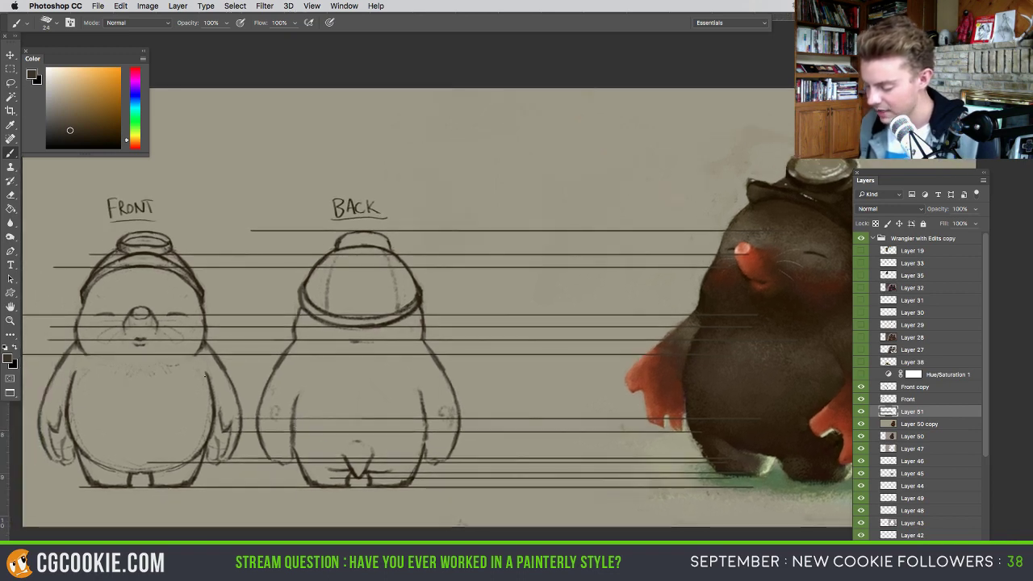
mouse_move(205, 372)
mouse_down()
mouse_move(103, 382)
mouse_move(658, 375)
mouse_up()
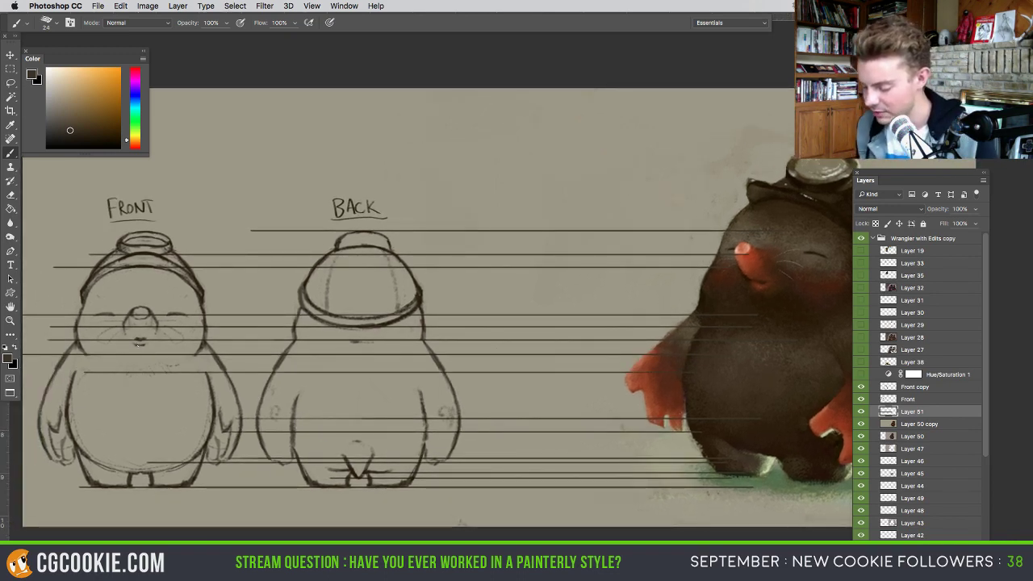
drag(126, 344, 746, 345)
drag(548, 414, 533, 410)
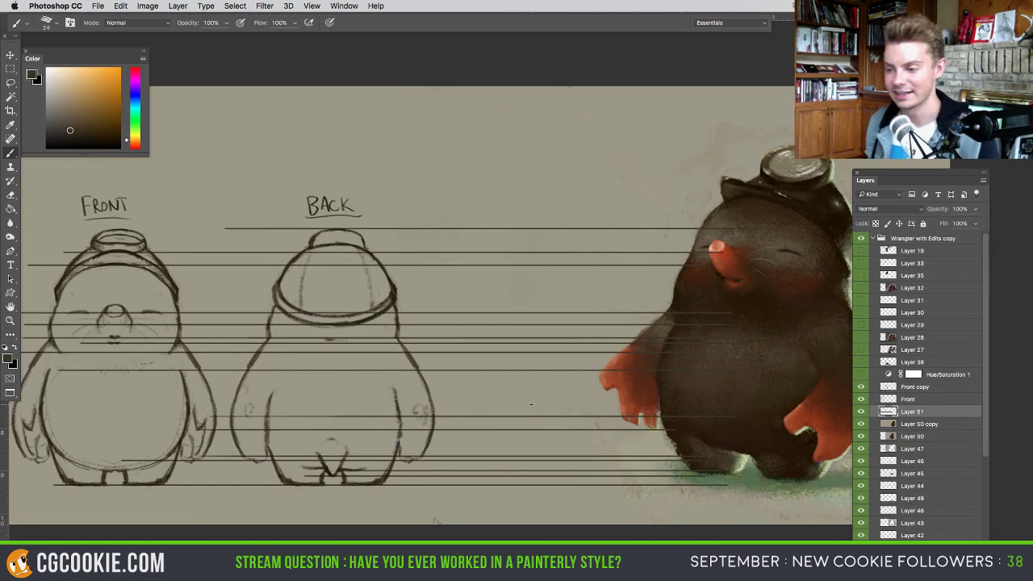
- Lower the opacity of the guide-line layer, Layer 51, to 33%
scroll(572, 366, down, 1)
drag(572, 430, 551, 438)
click(974, 209)
drag(966, 223, 943, 224)
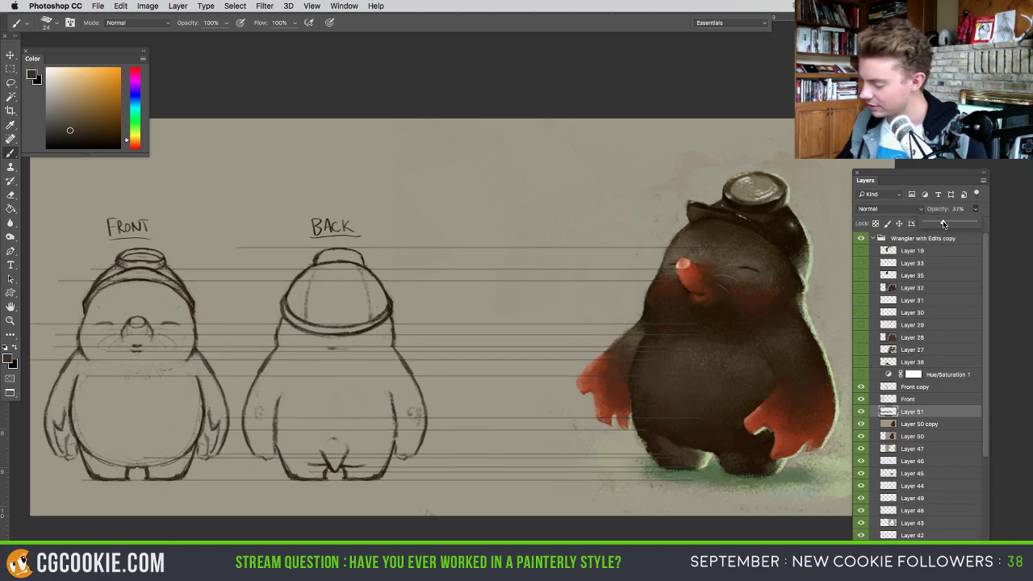
- Add a new layer and lightly rough in the side view's head and round body with sampled dark brown, brush size 45
click(954, 538)
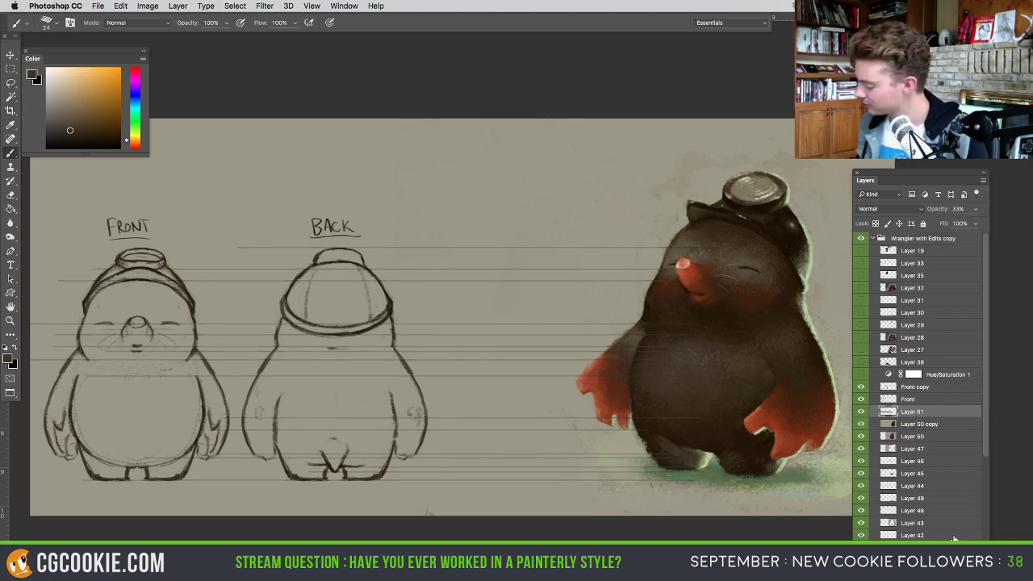
ctrl+alt+drag(484, 325, 497, 339)
mouse_move(476, 403)
mouse_down()
mouse_move(475, 390)
mouse_move(472, 413)
mouse_up()
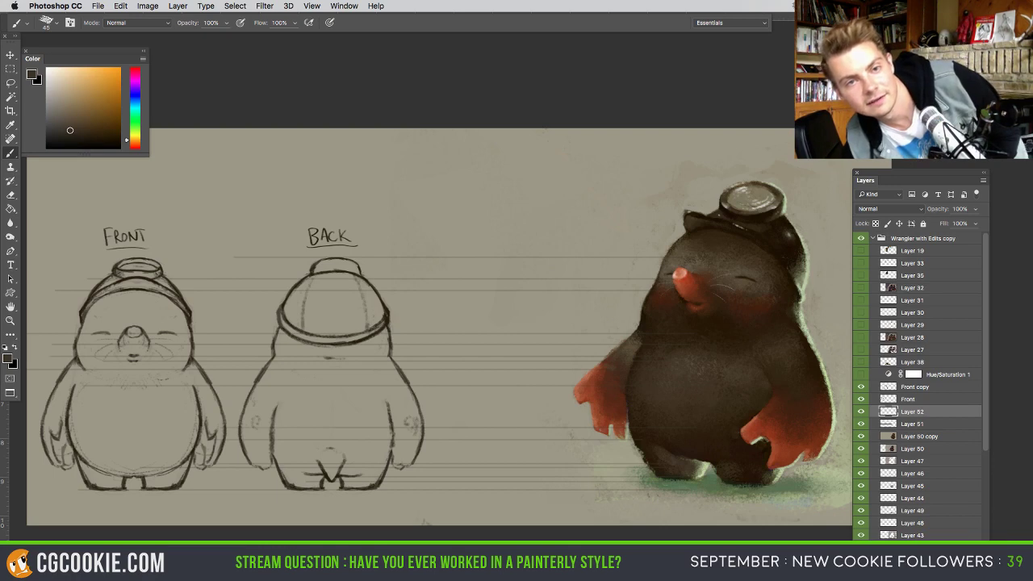
key(Tab)
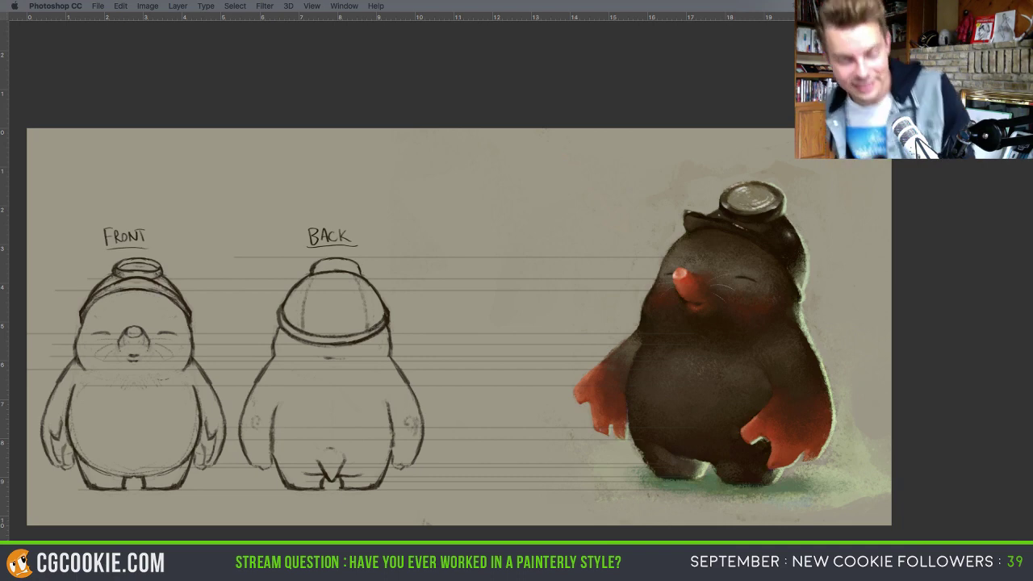
key(Tab)
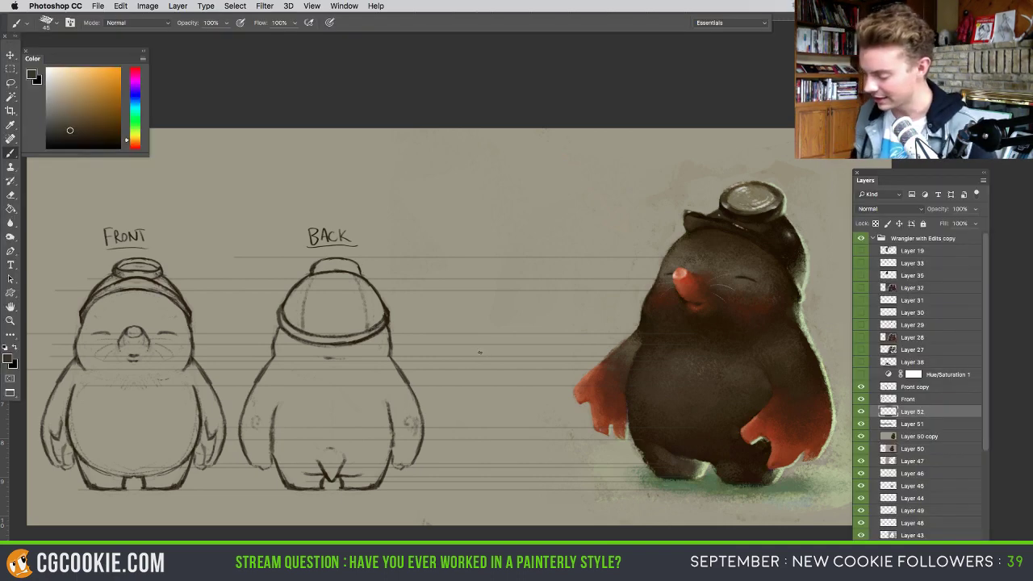
alt+click(390, 312)
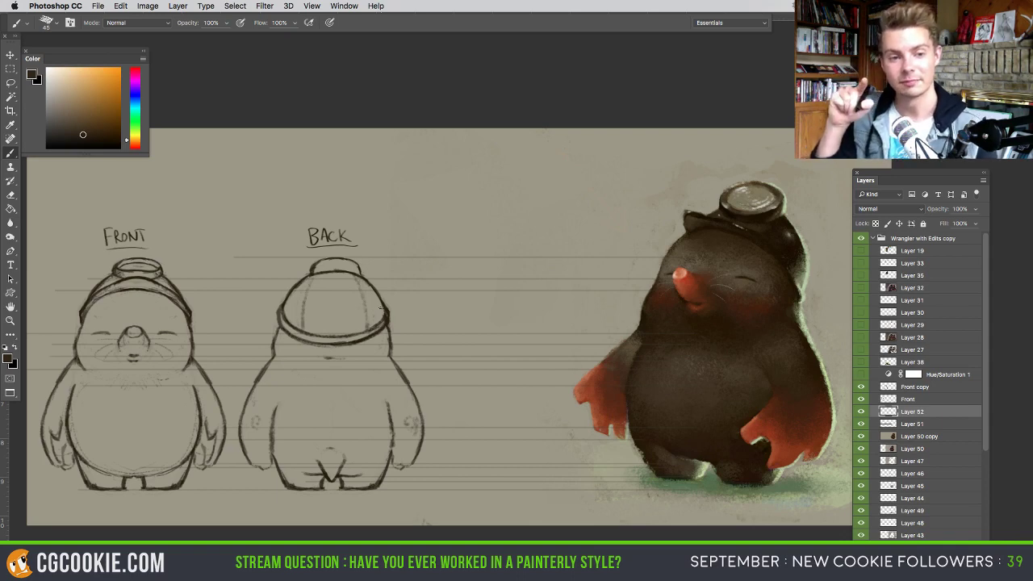
mouse_move(483, 292)
mouse_down()
mouse_move(473, 311)
mouse_move(501, 279)
mouse_up()
key(super+z)
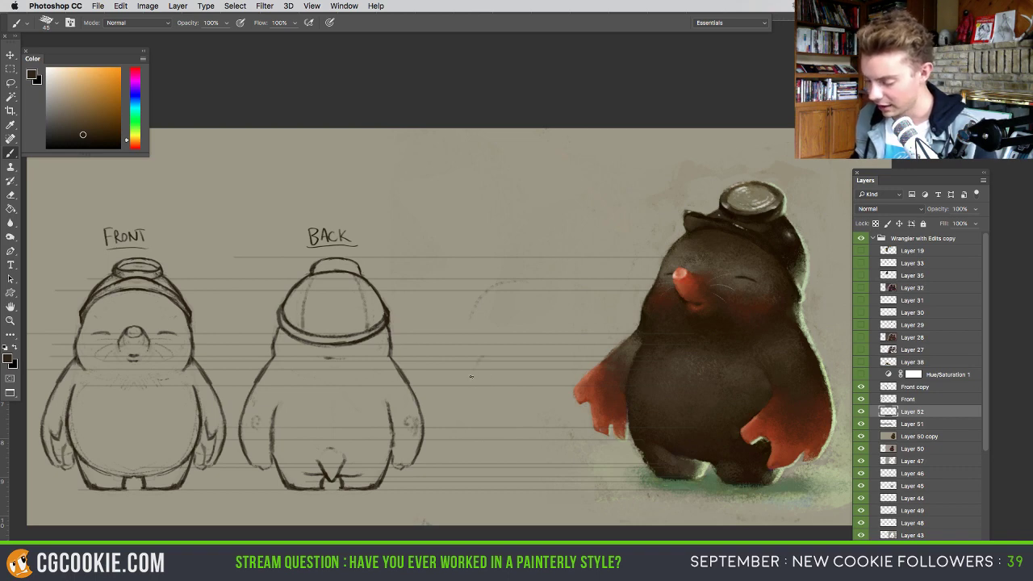
drag(482, 467, 472, 446)
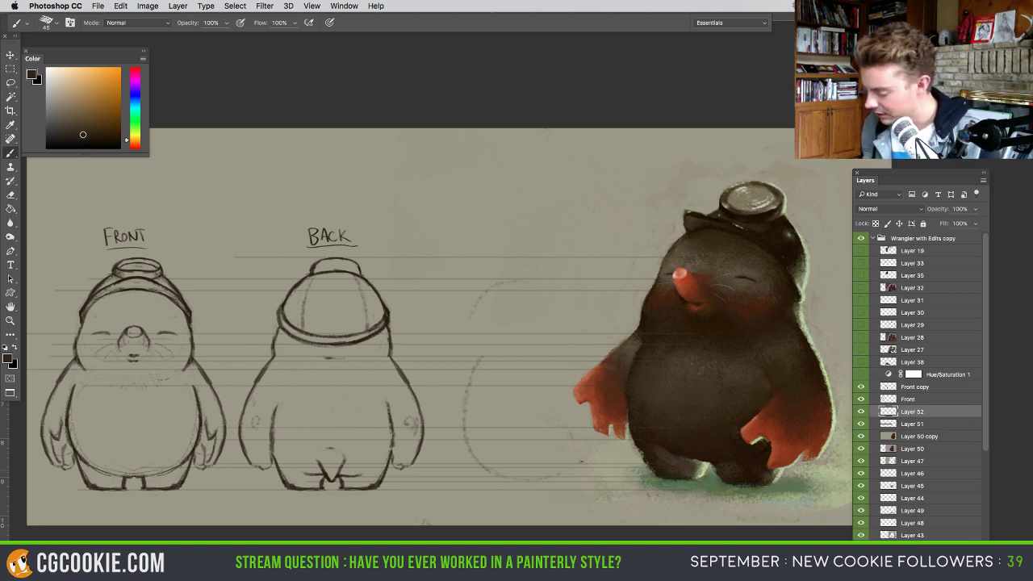
- Darken the front and back contours of the side-view body and round out the head circle above it
drag(466, 391, 458, 455)
mouse_move(457, 417)
mouse_down()
mouse_move(473, 463)
mouse_move(488, 471)
mouse_up()
mouse_move(575, 363)
mouse_down()
mouse_move(568, 389)
mouse_move(584, 440)
mouse_move(573, 466)
mouse_up()
drag(586, 408, 588, 438)
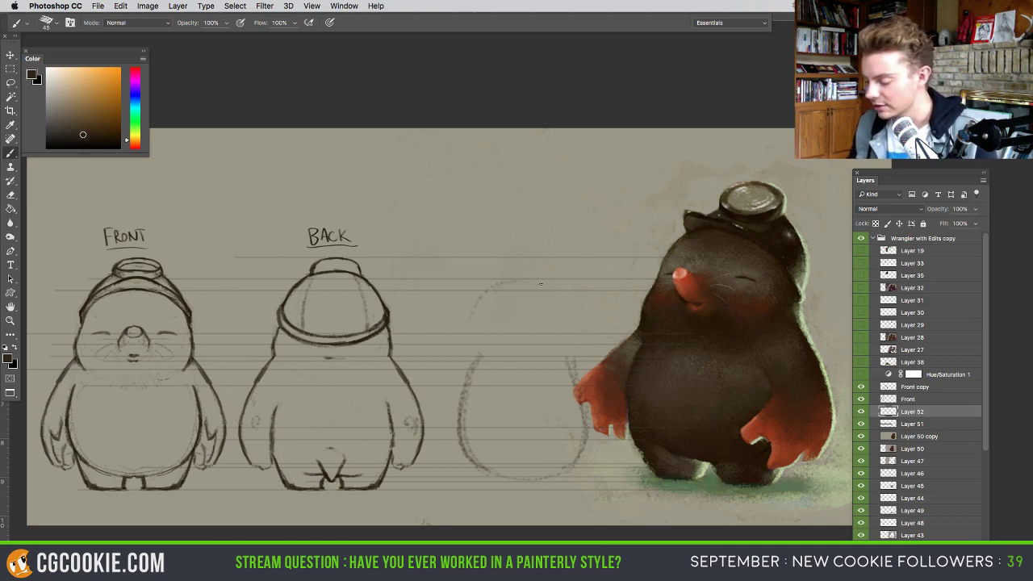
drag(547, 286, 576, 328)
mouse_move(516, 281)
mouse_down()
mouse_move(484, 365)
mouse_move(572, 335)
mouse_up()
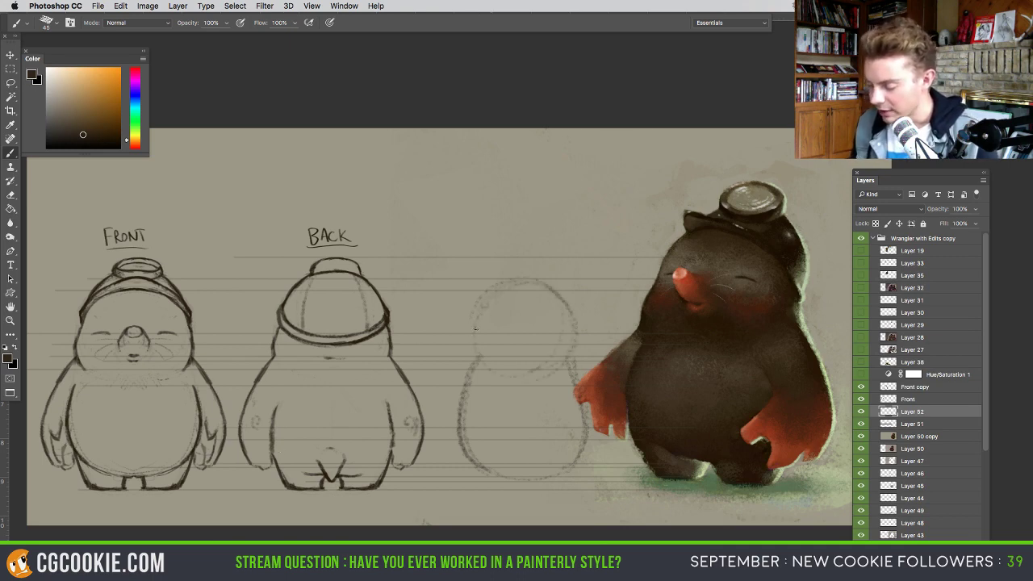
- Shape the side view's face and neck notch, and strengthen the belly and upper back contours
drag(478, 319, 475, 360)
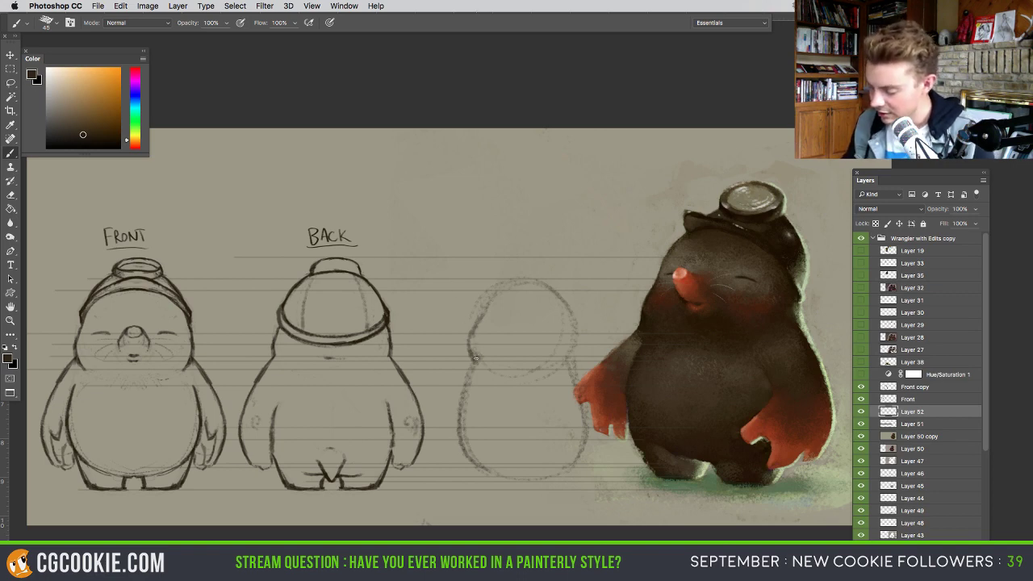
mouse_move(475, 367)
mouse_down()
mouse_move(473, 334)
mouse_move(473, 376)
mouse_up()
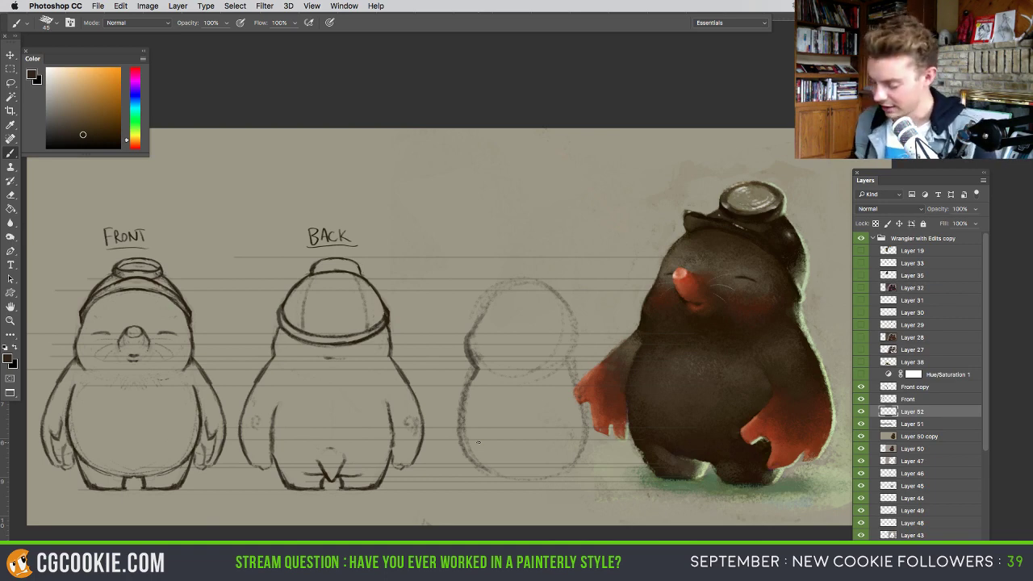
drag(473, 379, 470, 456)
drag(461, 418, 489, 471)
drag(572, 376, 574, 346)
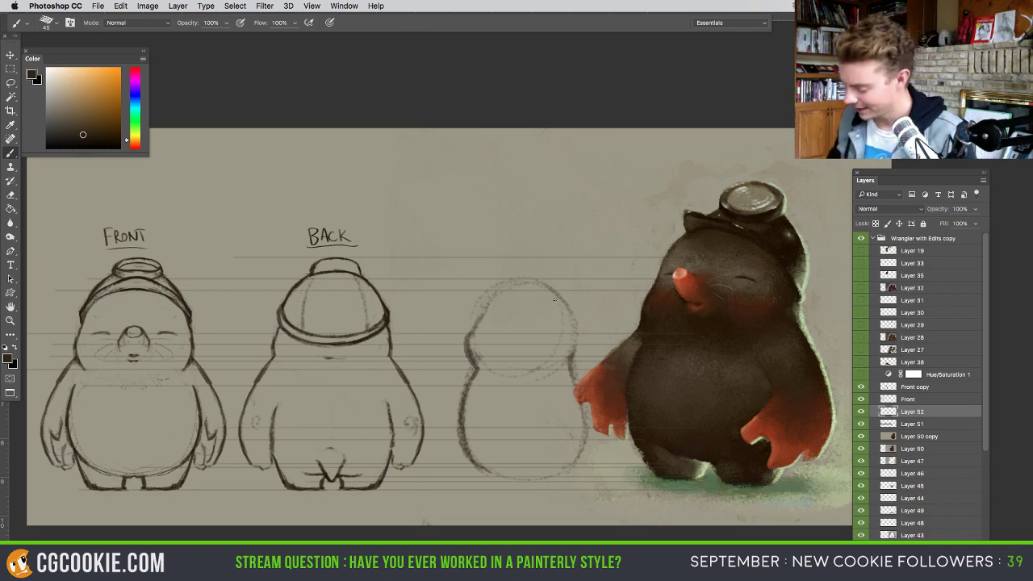
- Draw the side view's slanted hat rim from the back of the neck up to the forehead
mouse_move(570, 357)
mouse_down()
mouse_move(567, 365)
mouse_move(575, 347)
mouse_move(538, 330)
mouse_up()
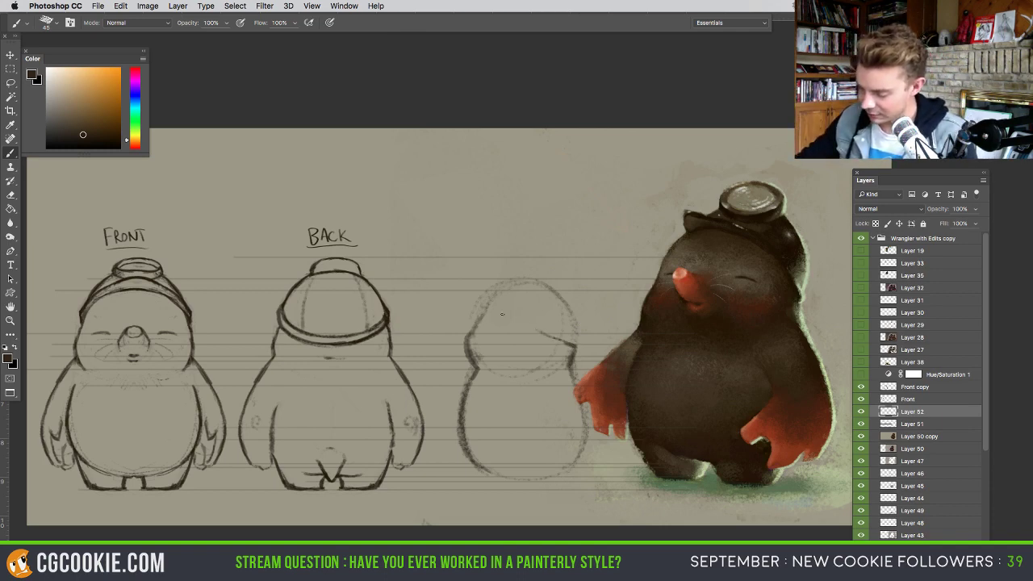
drag(497, 296, 550, 337)
mouse_move(494, 290)
mouse_down()
mouse_move(487, 280)
mouse_move(498, 284)
mouse_up()
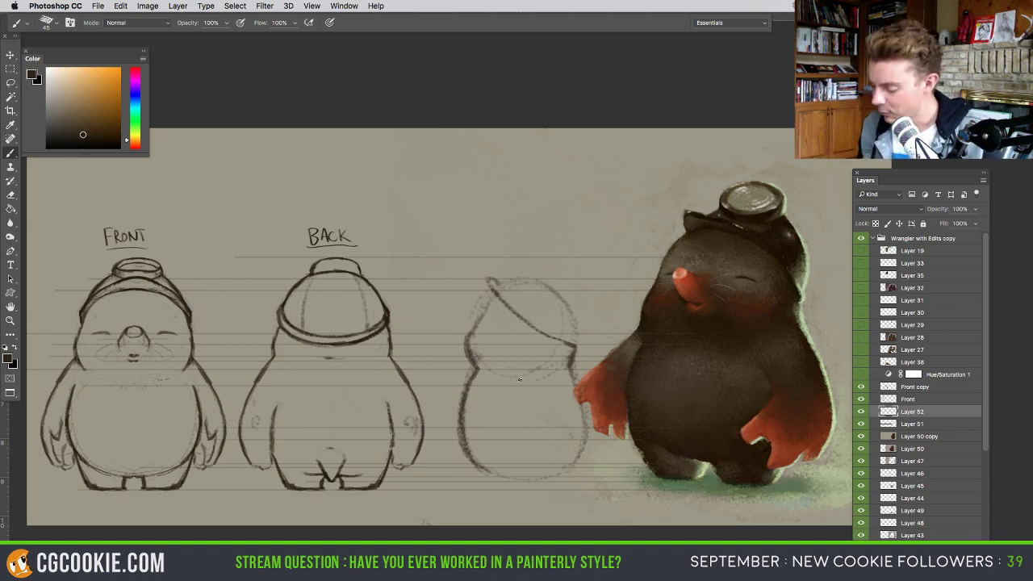
- Draw a shoulder circle on the upper part of the side-view body and darken its outline
mouse_move(529, 365)
mouse_down()
mouse_move(519, 364)
mouse_move(509, 398)
mouse_up()
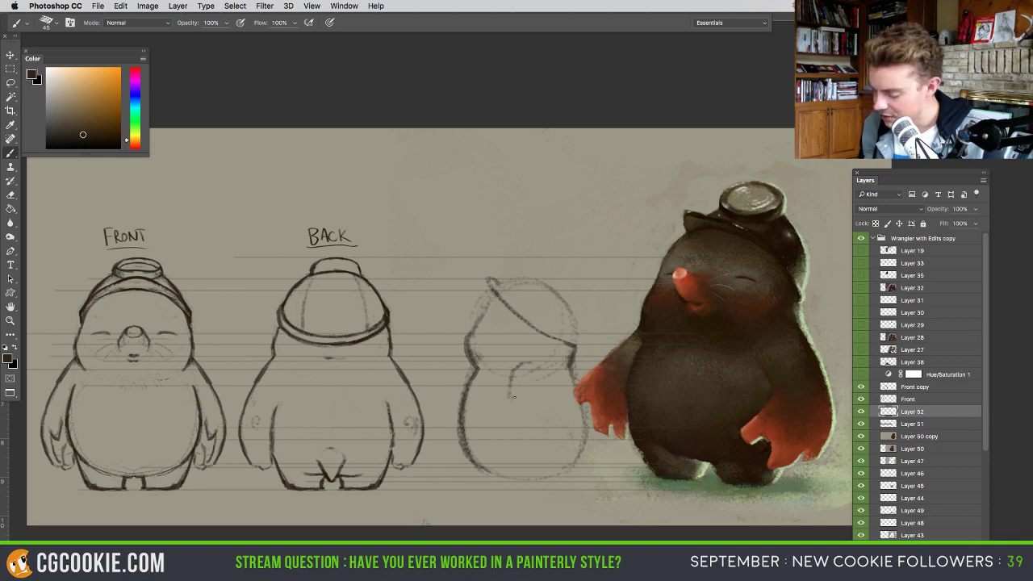
drag(510, 398, 524, 408)
mouse_move(530, 365)
mouse_down()
mouse_move(549, 390)
mouse_move(543, 367)
mouse_move(538, 408)
mouse_move(516, 367)
mouse_move(510, 379)
mouse_move(523, 406)
mouse_up()
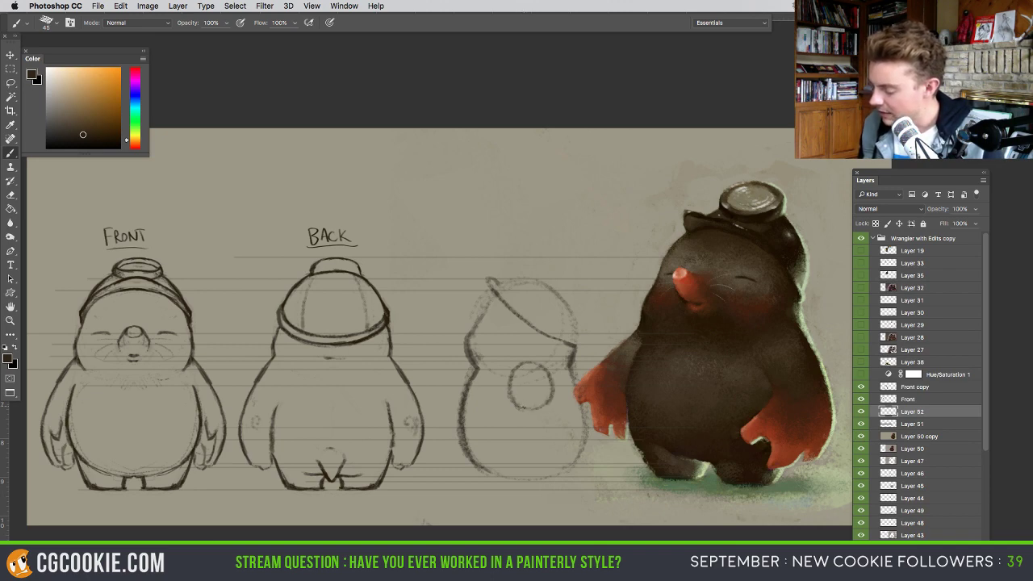
mouse_move(523, 368)
mouse_down()
mouse_move(501, 402)
mouse_move(529, 359)
mouse_up()
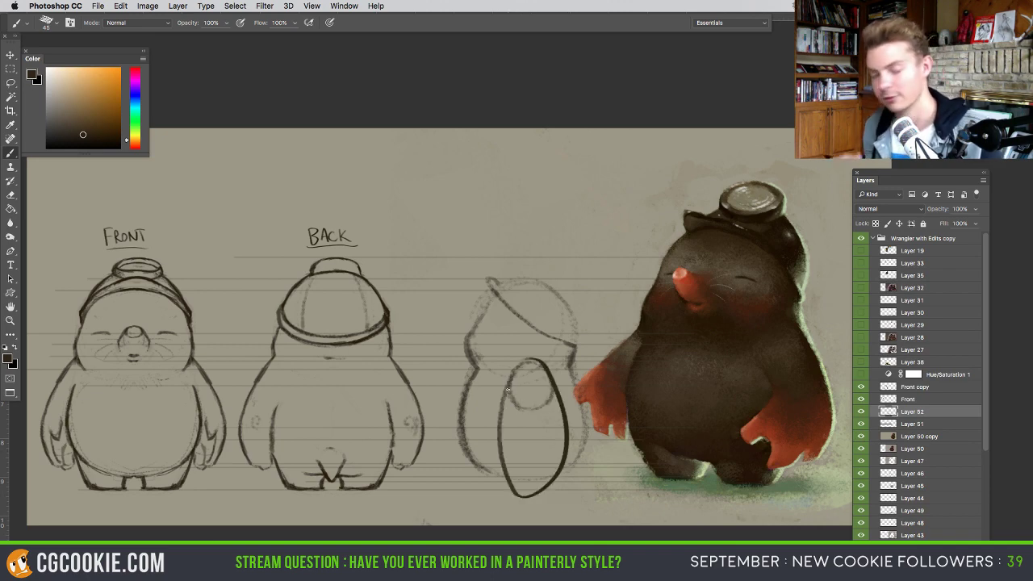
key(ctrl+z)
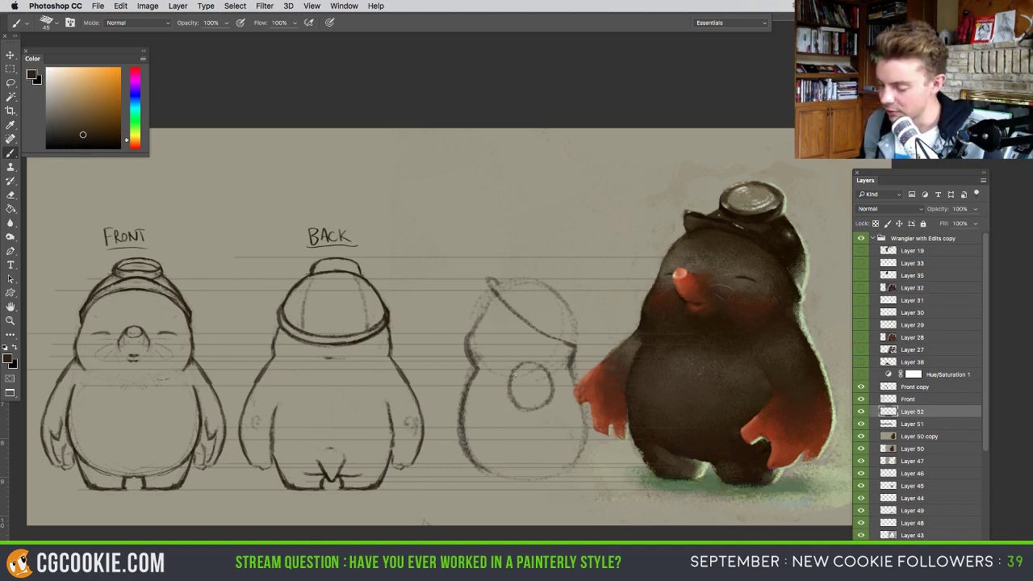
key(e)
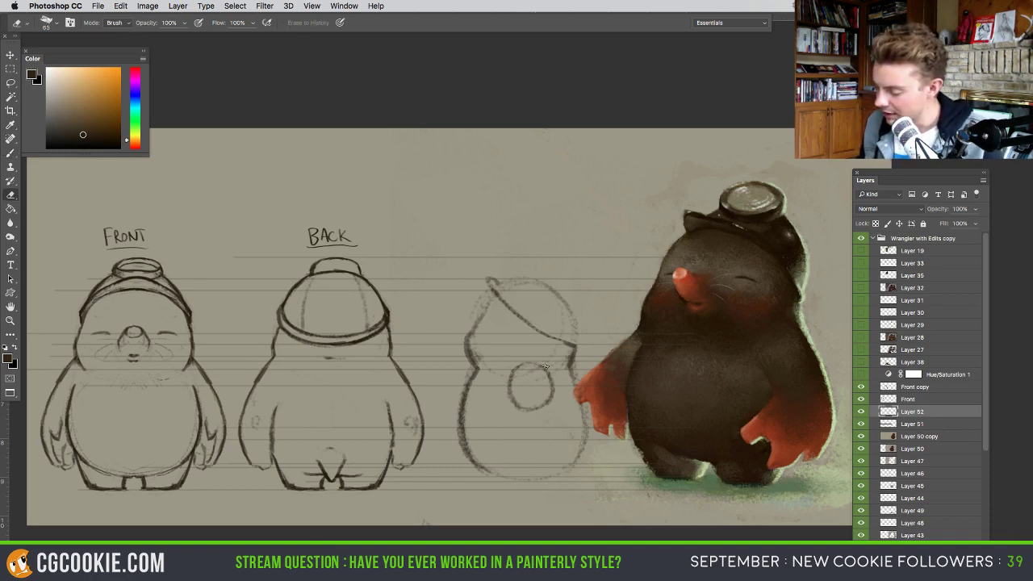
key(b)
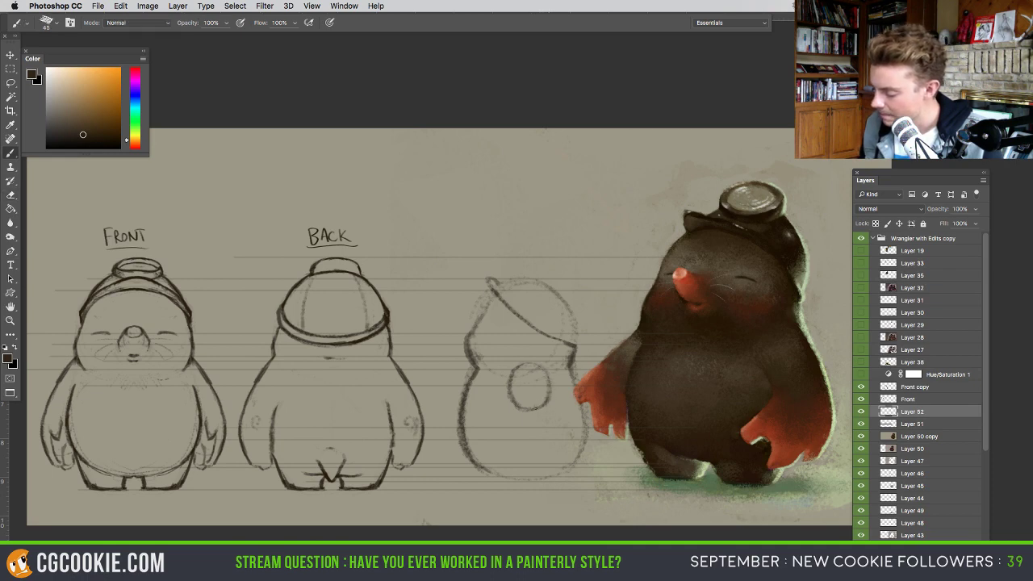
drag(551, 392, 533, 401)
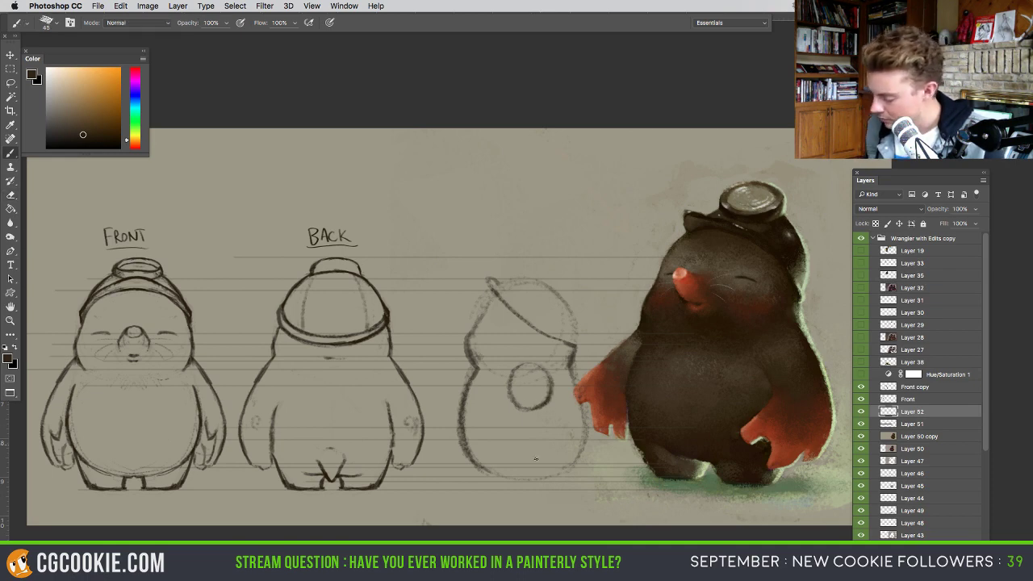
- Darken the side view's lower back and belly contours and add a small pointed tail at the base of the back
drag(584, 430, 563, 474)
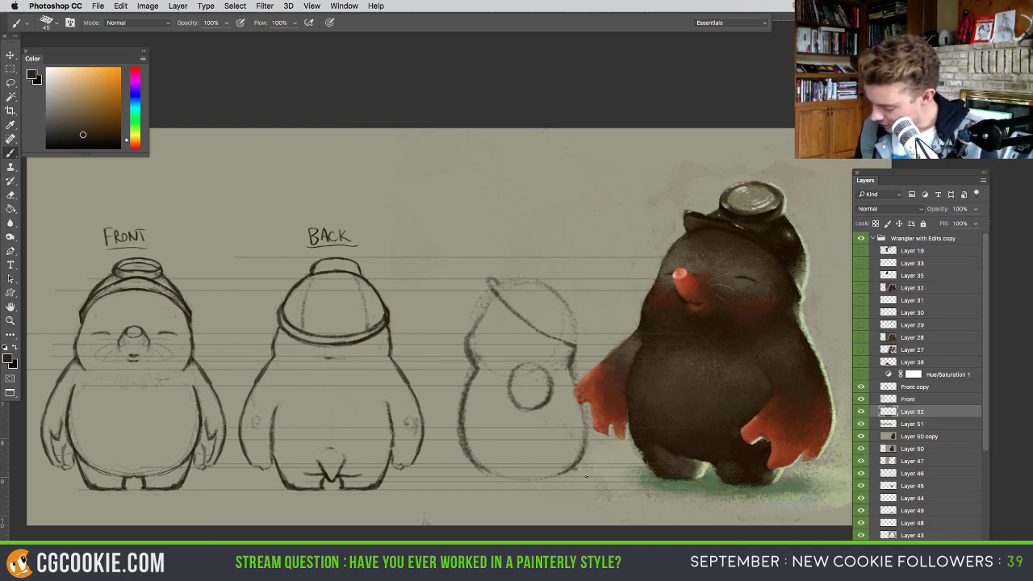
mouse_move(573, 466)
mouse_down()
mouse_move(592, 480)
mouse_move(583, 426)
mouse_up()
drag(582, 436, 565, 365)
key(super+z)
key(e)
key(b)
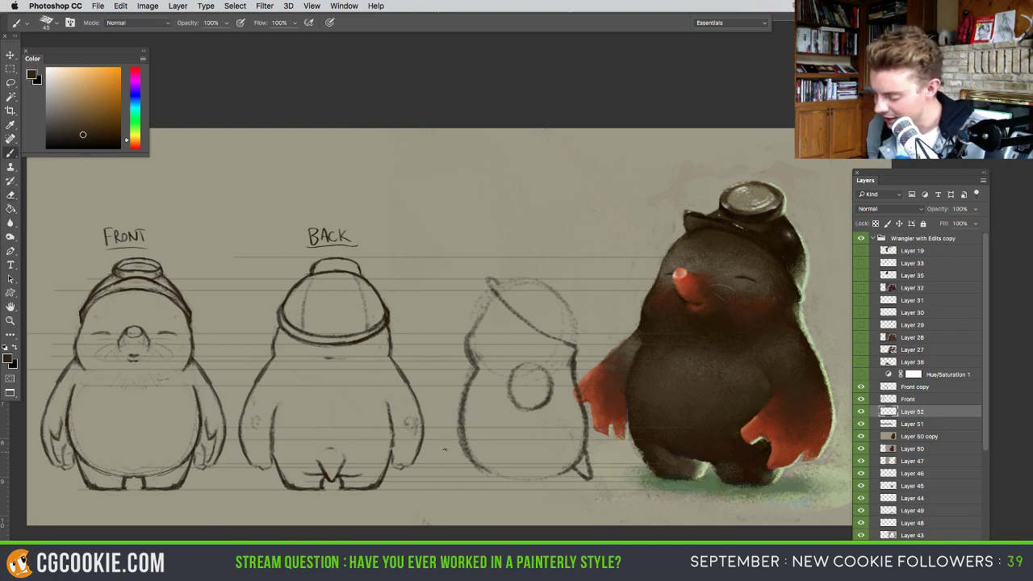
drag(482, 465, 499, 475)
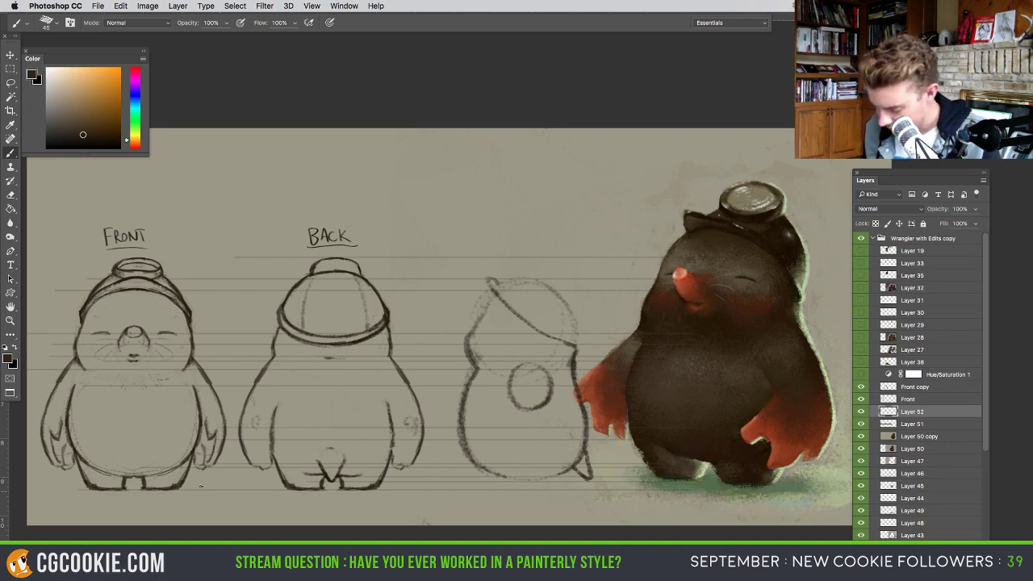
- Add two horizontal guide lines on Layer 51 across the views at lower-belly and leg-top height
key(alt+bracketleft)
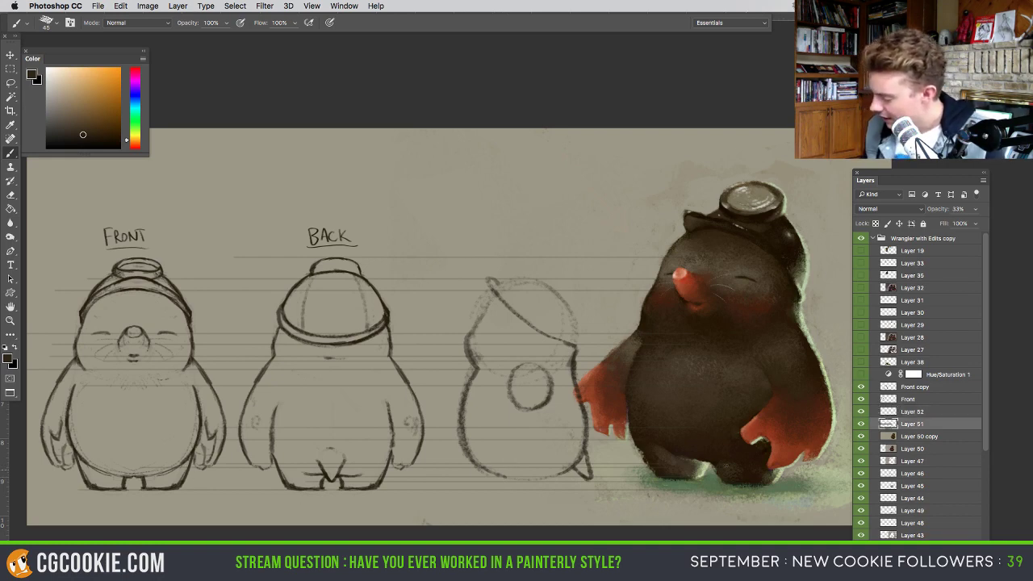
drag(224, 455, 640, 449)
drag(140, 476, 717, 475)
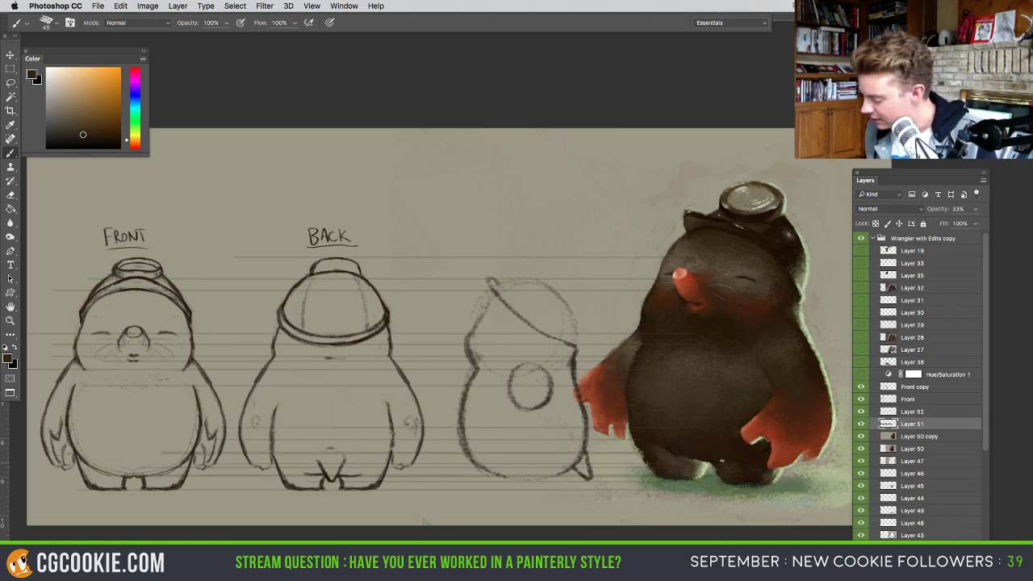
- Draw the side view's short leg and flat foot on Layer 52 beneath the body, down to the lowest guide line
click(887, 411)
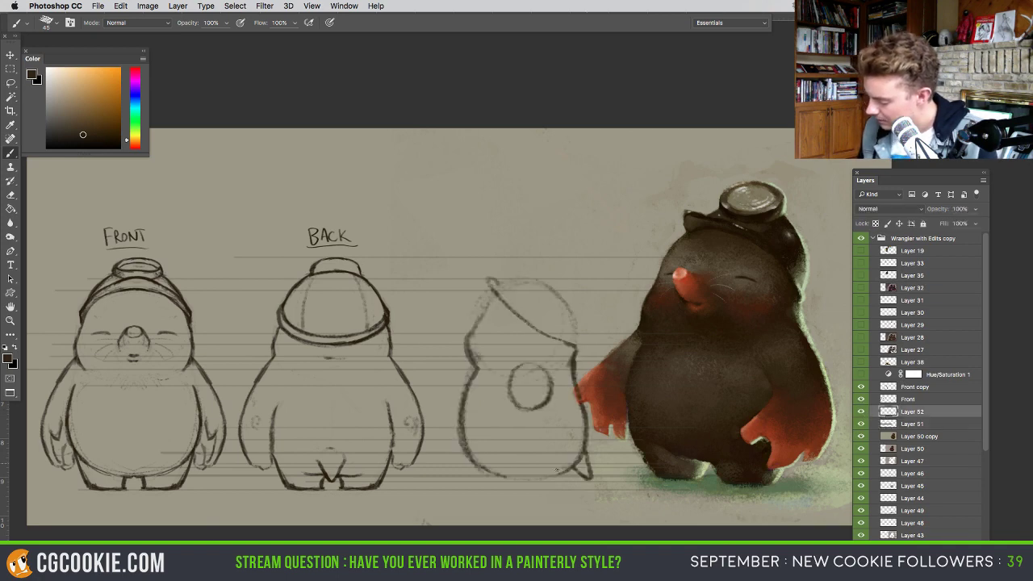
drag(515, 475, 512, 488)
mouse_move(553, 461)
mouse_down()
mouse_move(550, 489)
mouse_move(530, 474)
mouse_move(550, 484)
mouse_move(515, 486)
mouse_up()
key(e)
key(b)
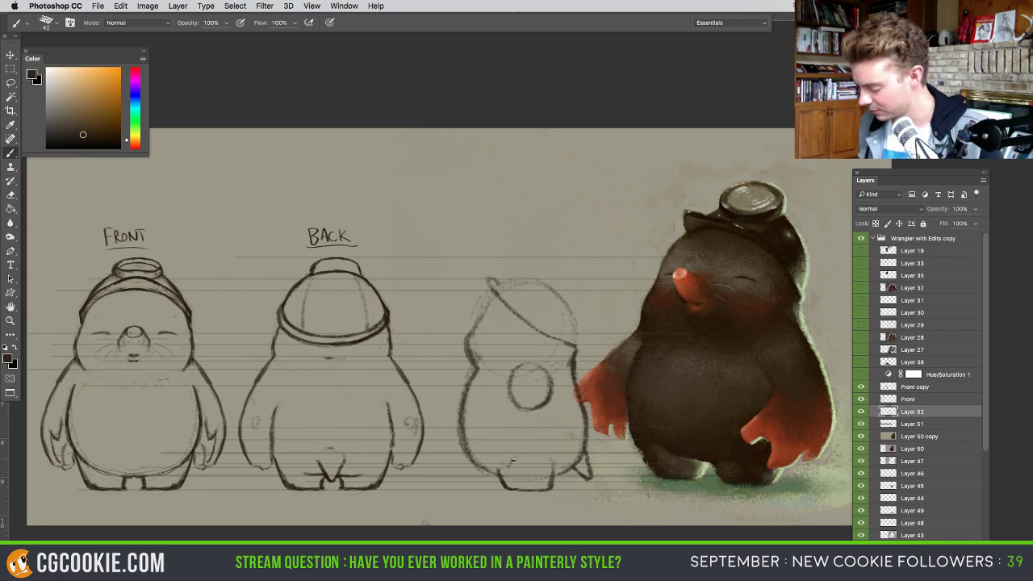
key(e)
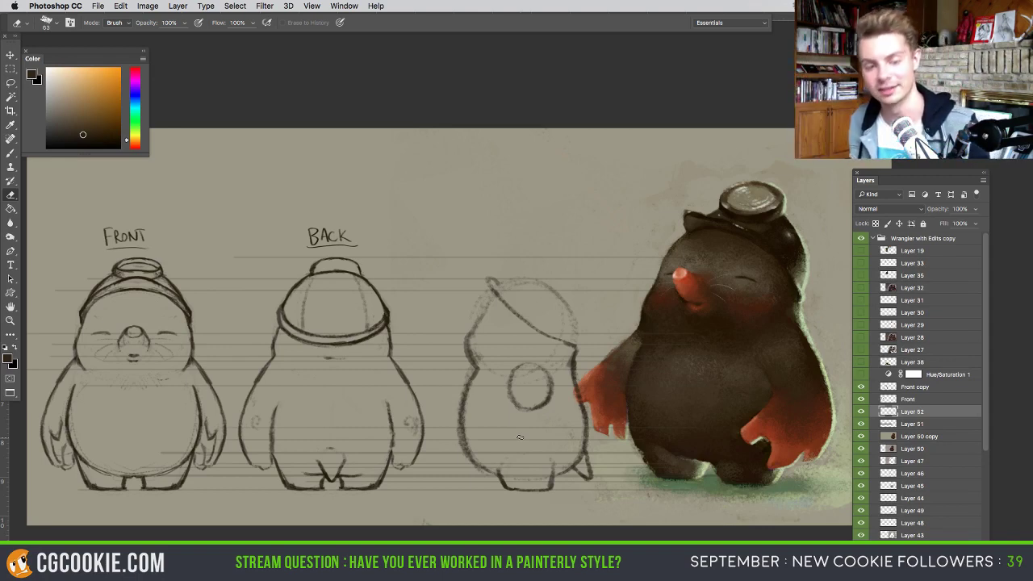
key(b)
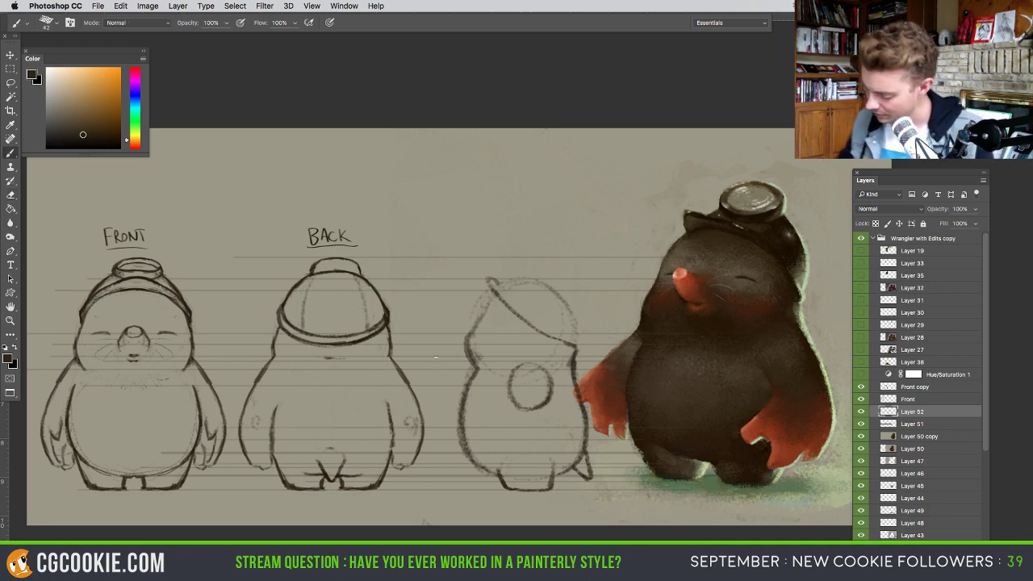
- Thin the side view's rough belly contour with the eraser and redraw it as a clean, dark curve
key(e)
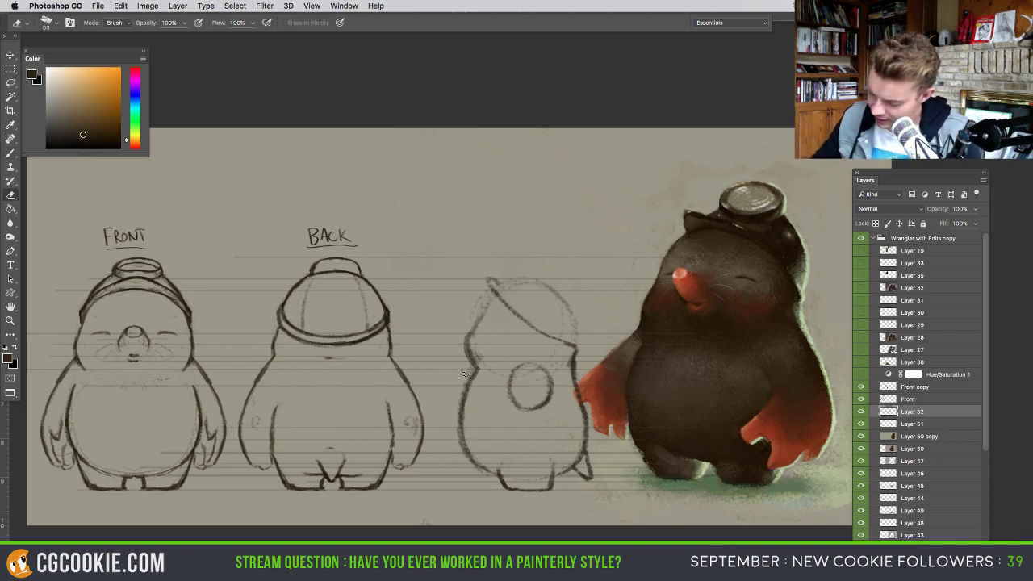
key(b)
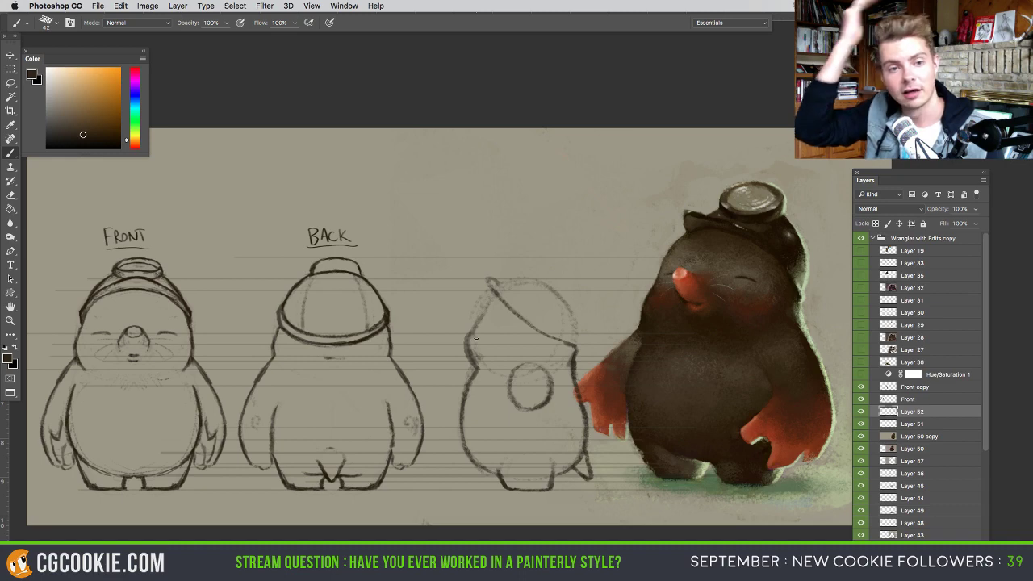
drag(472, 371, 461, 448)
drag(459, 412, 480, 467)
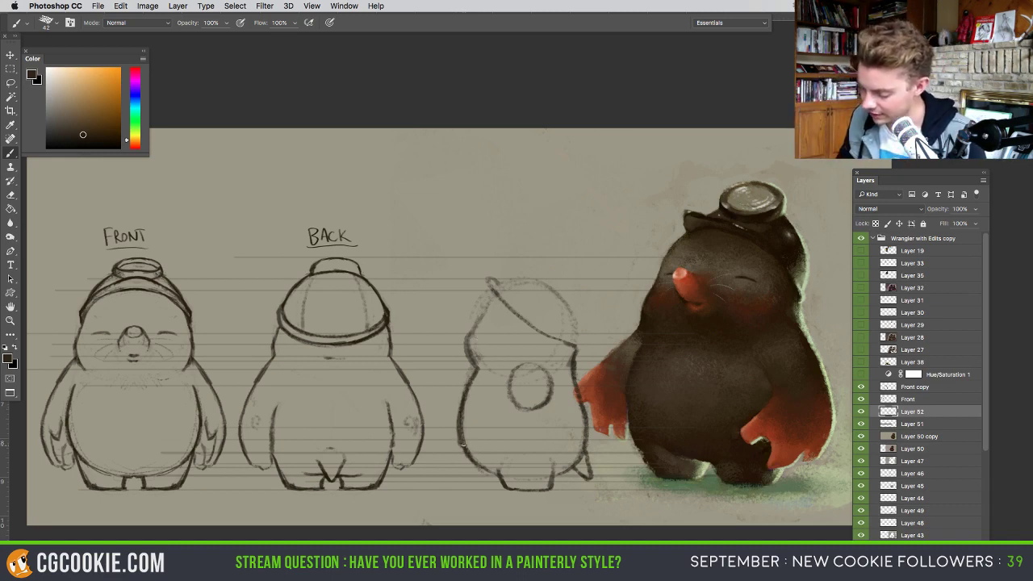
key(e)
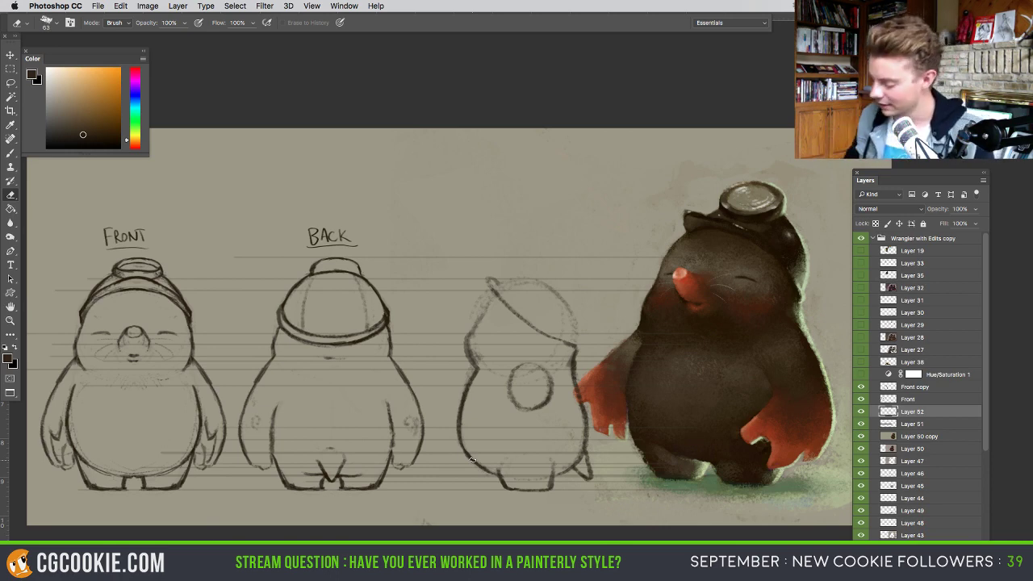
key(b)
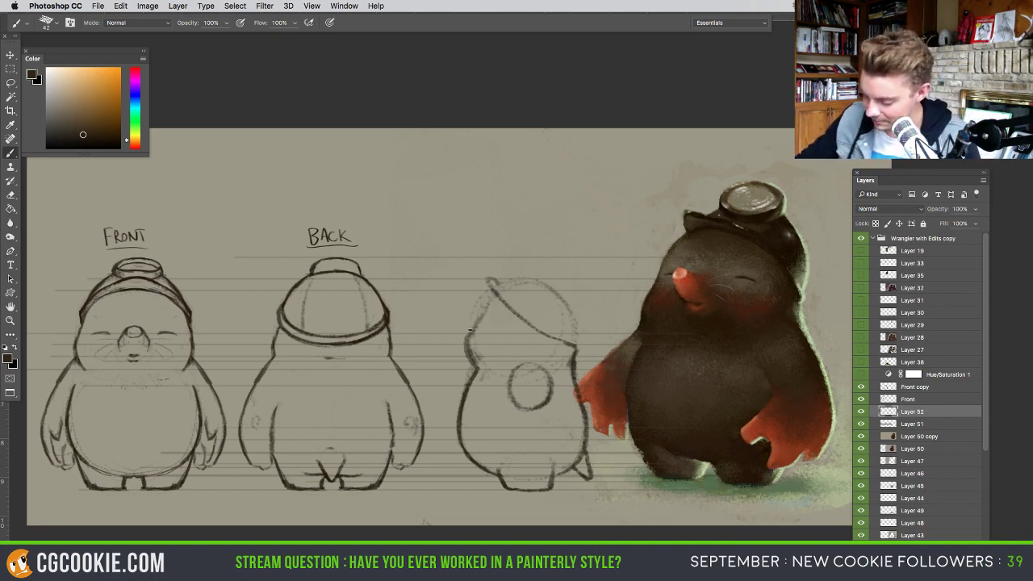
- Add a horizontal guide line on Layer 51 level with the top of the nose, and return to Layer 52
click(884, 425)
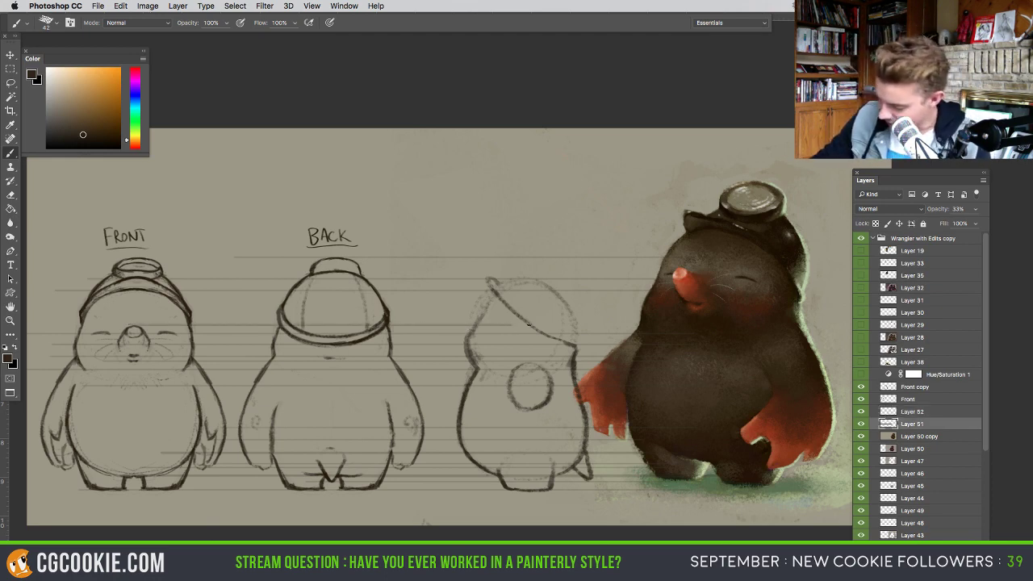
click(896, 412)
click(861, 412)
click(860, 412)
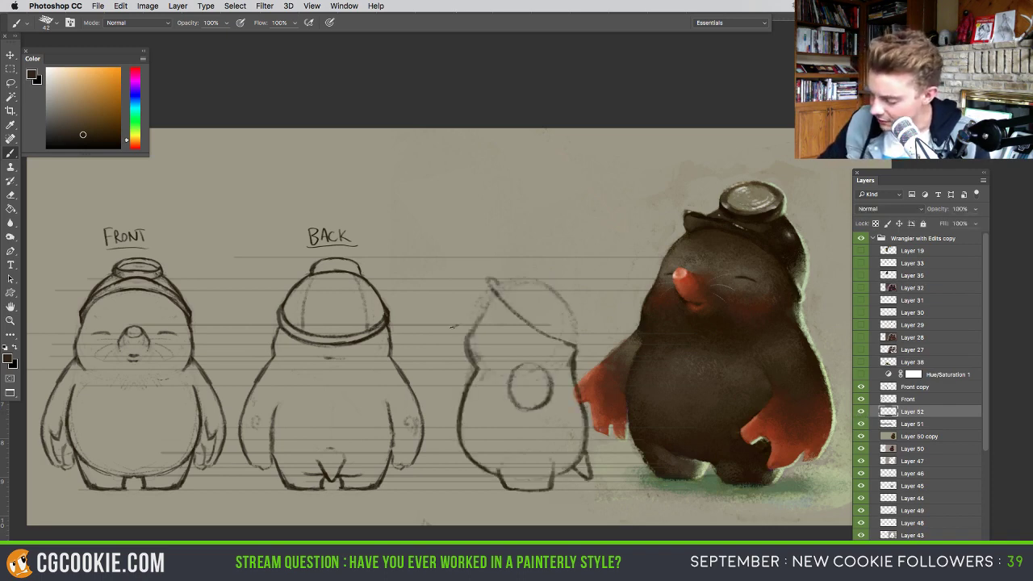
- Draw the side view's protruding snout along the nose guide lines and add the closed eye behind it
drag(453, 333, 473, 358)
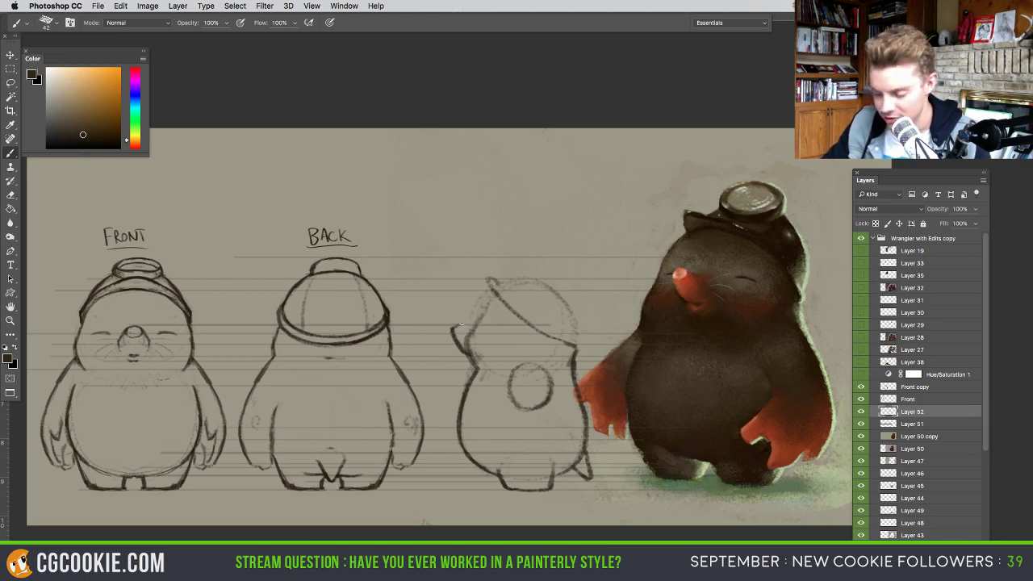
key(e)
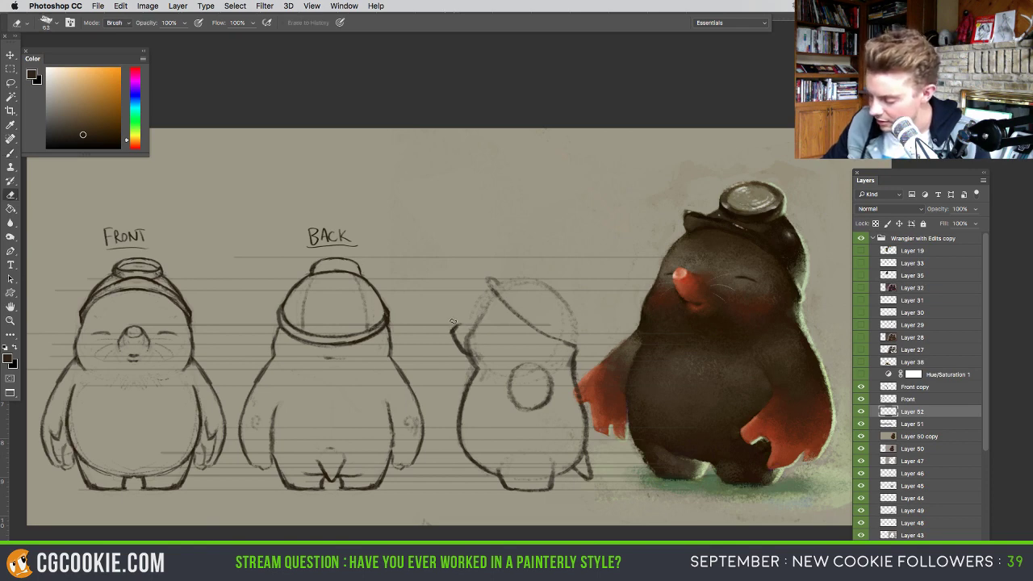
key(b)
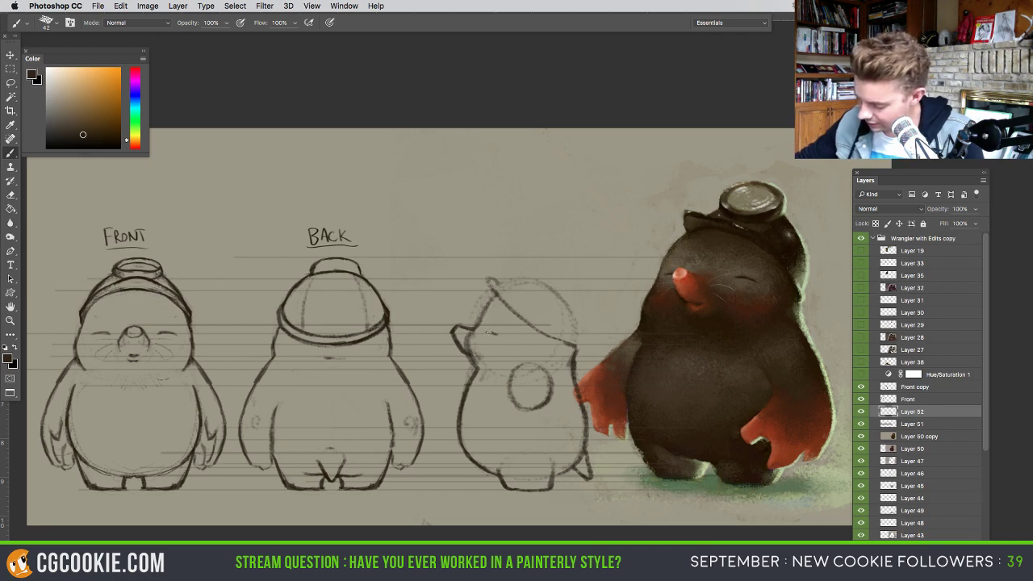
- Erase the rough marks around the side view's chin and neck and redraw the contours of the chin and nose
key(e)
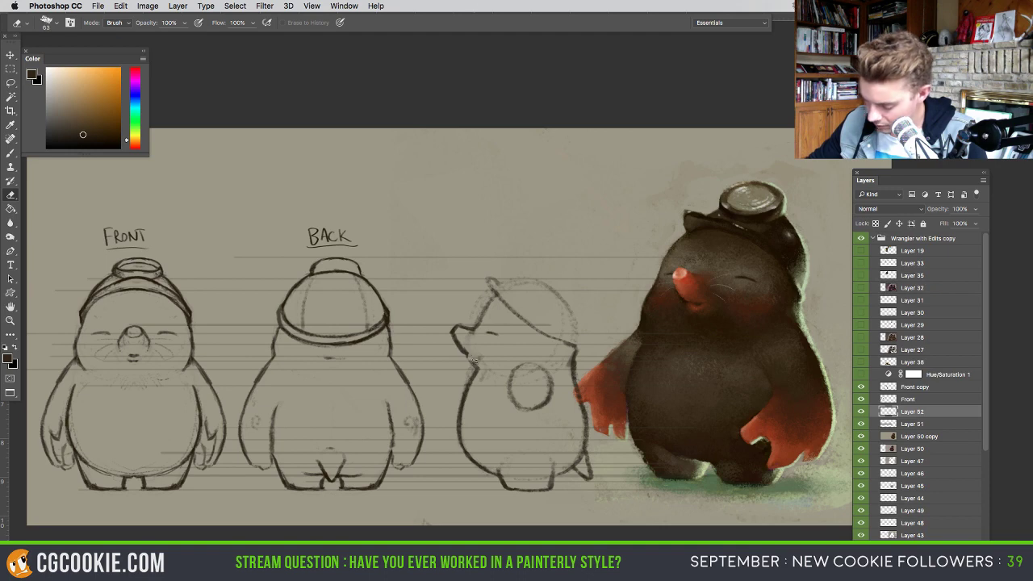
key(b)
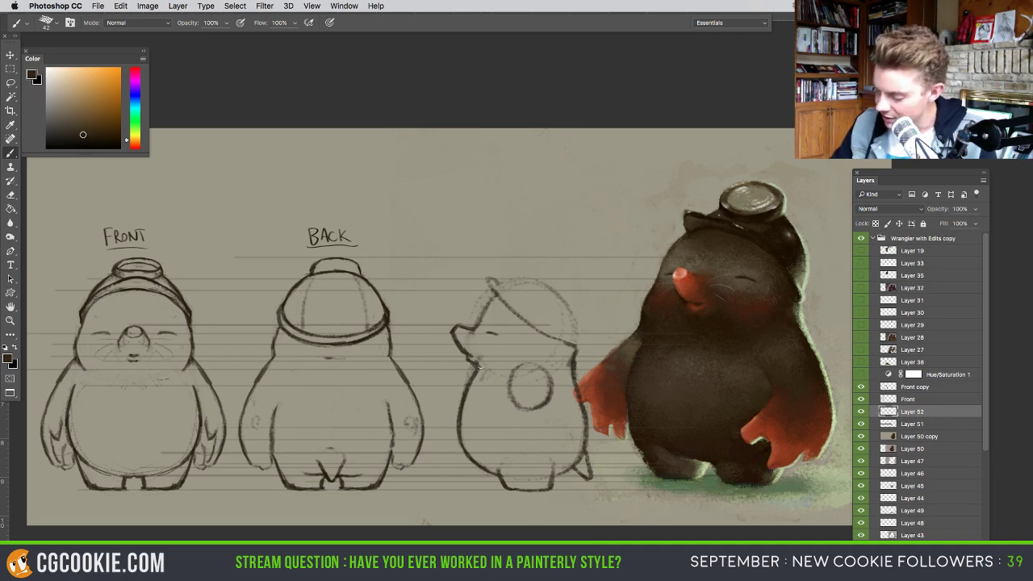
key(e)
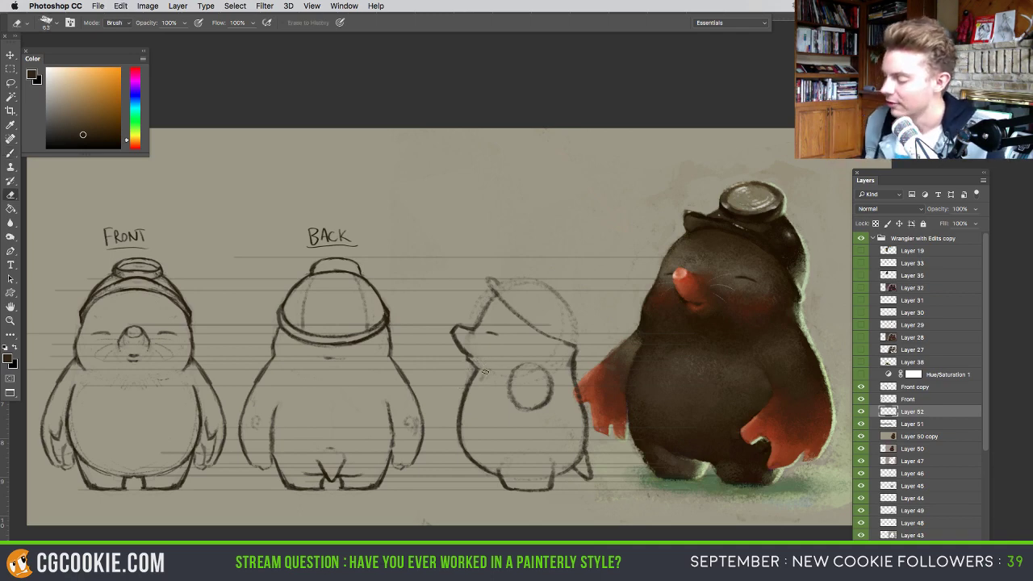
key(b)
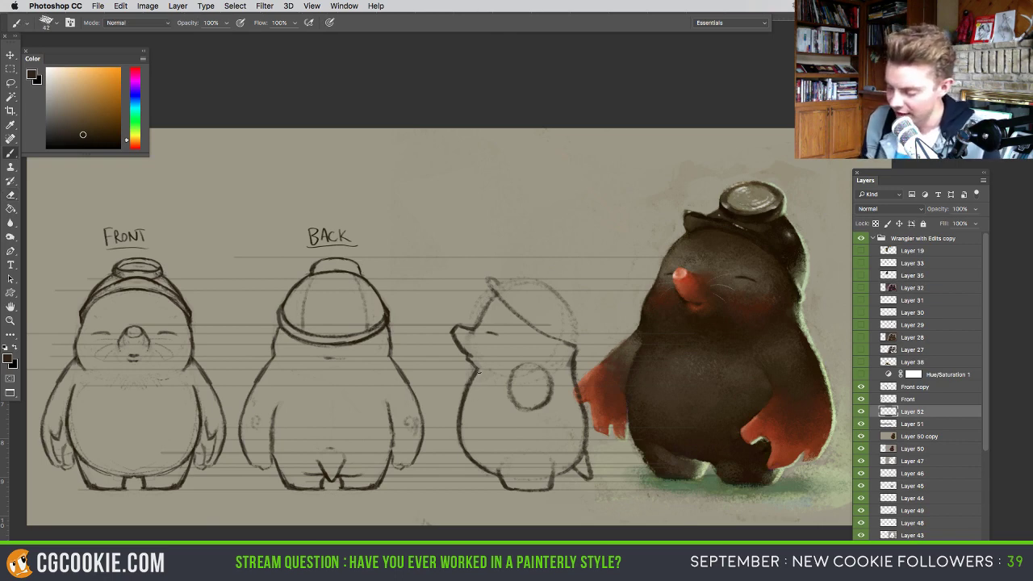
key(e)
key(b)
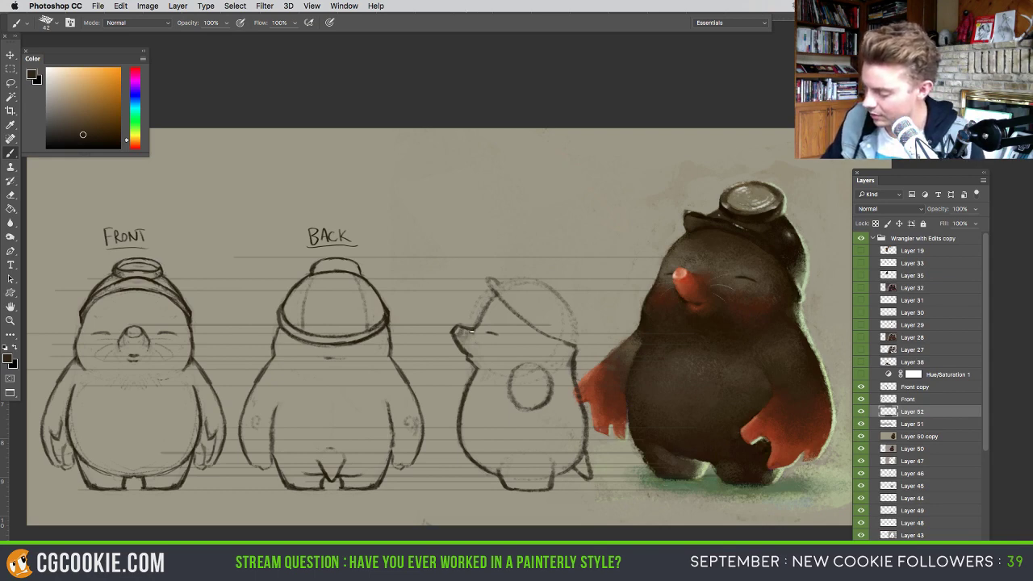
- Lighten the sketch marks around the side view's face with the eraser and sharpen the forehead line and pointed hat brim
key(e)
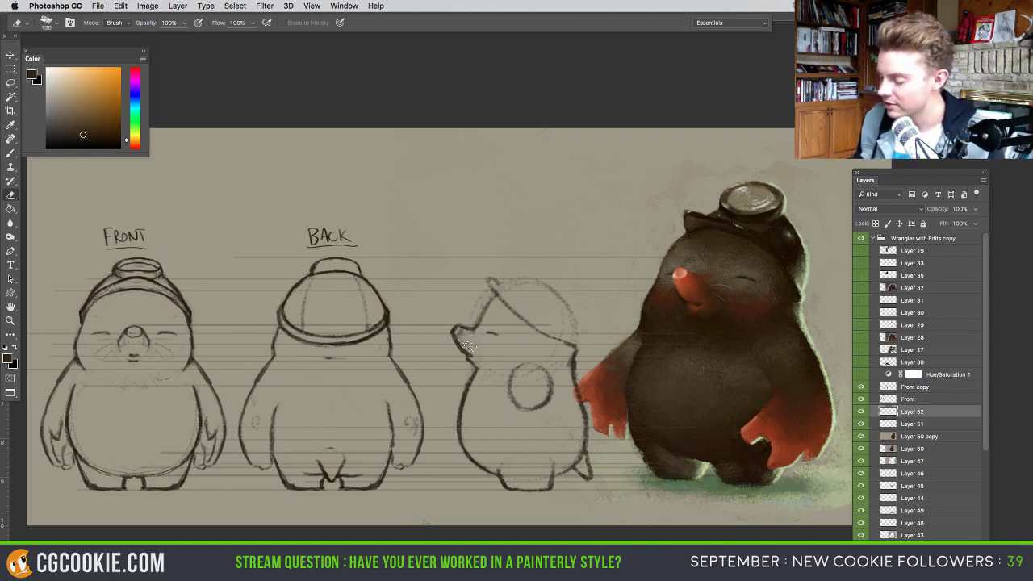
mouse_move(491, 327)
mouse_down()
mouse_move(468, 328)
mouse_move(496, 297)
mouse_move(526, 315)
mouse_up()
key(b)
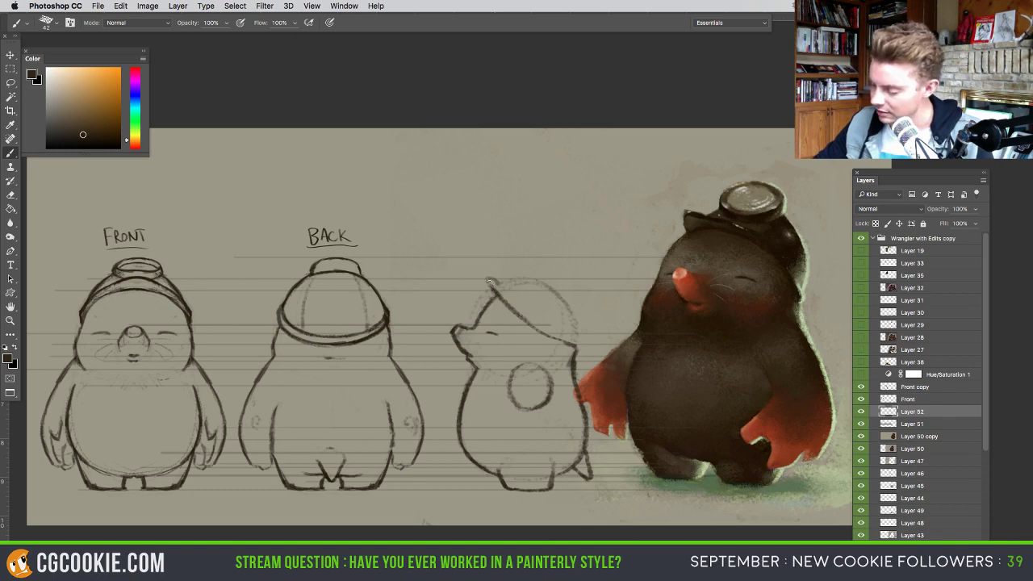
key(e)
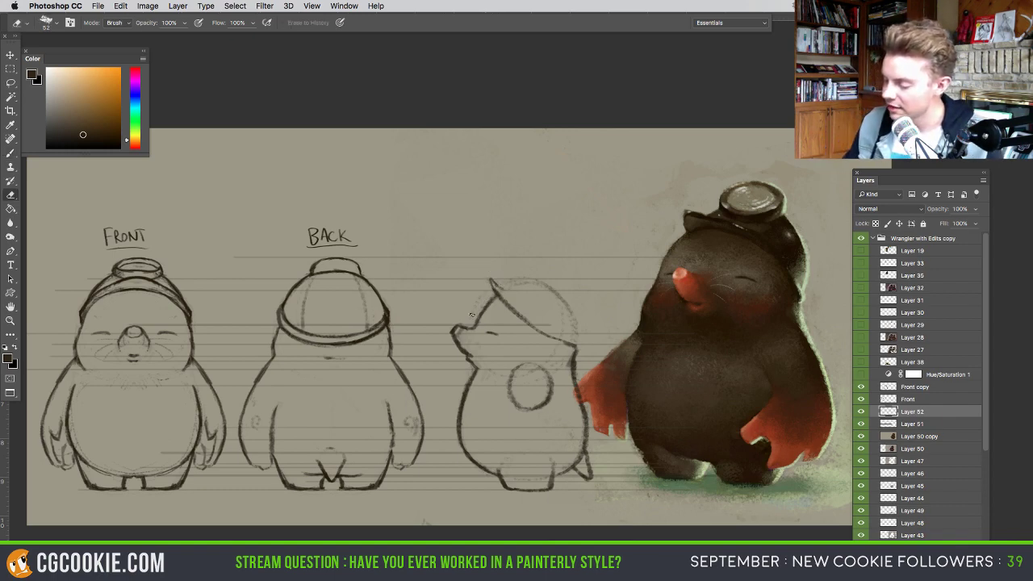
key(b)
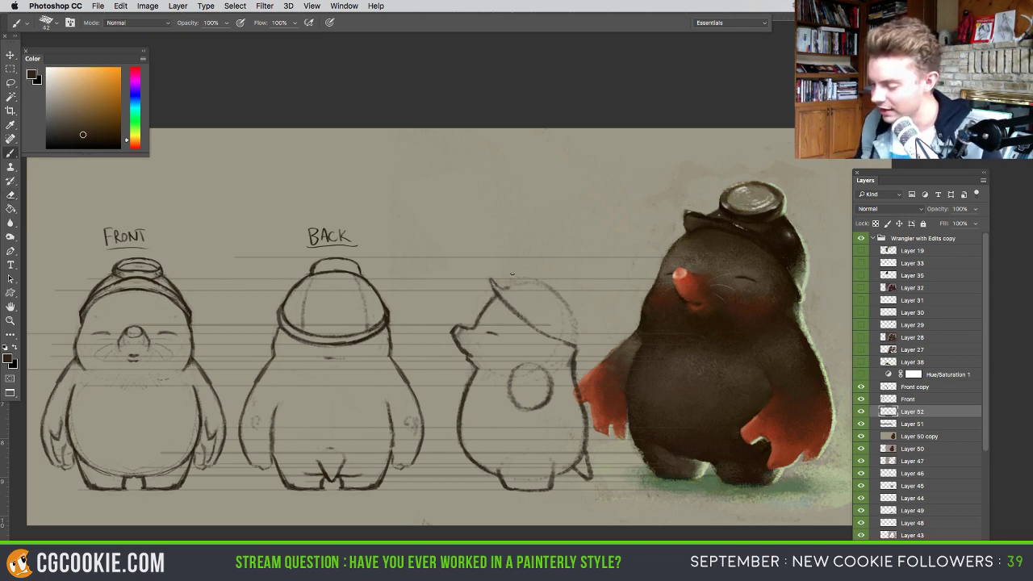
- Draw the headlamp on the front of the side view's hat and outline the rounded crown down to the back brim
drag(534, 259, 506, 283)
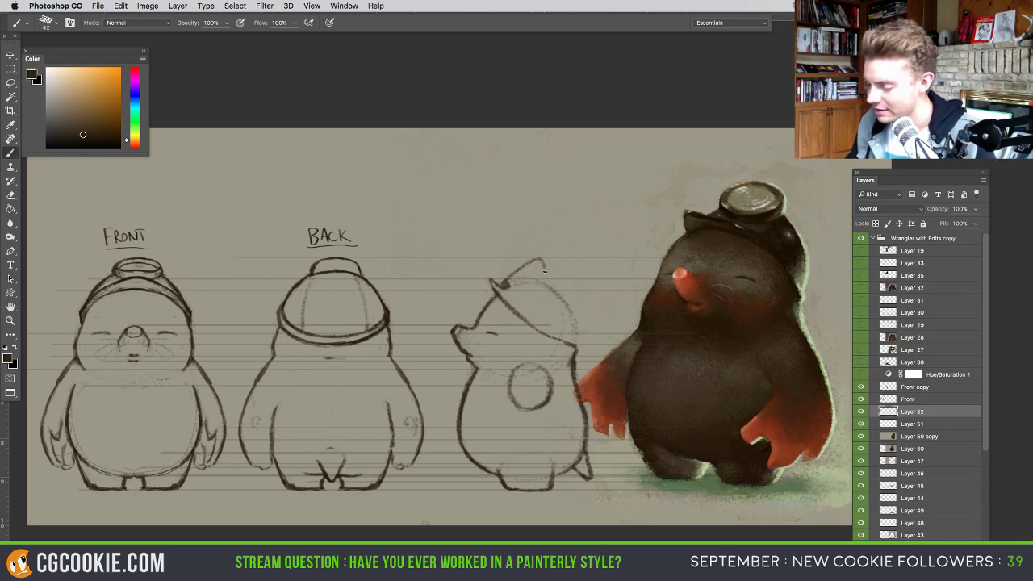
drag(543, 266, 557, 293)
key(e)
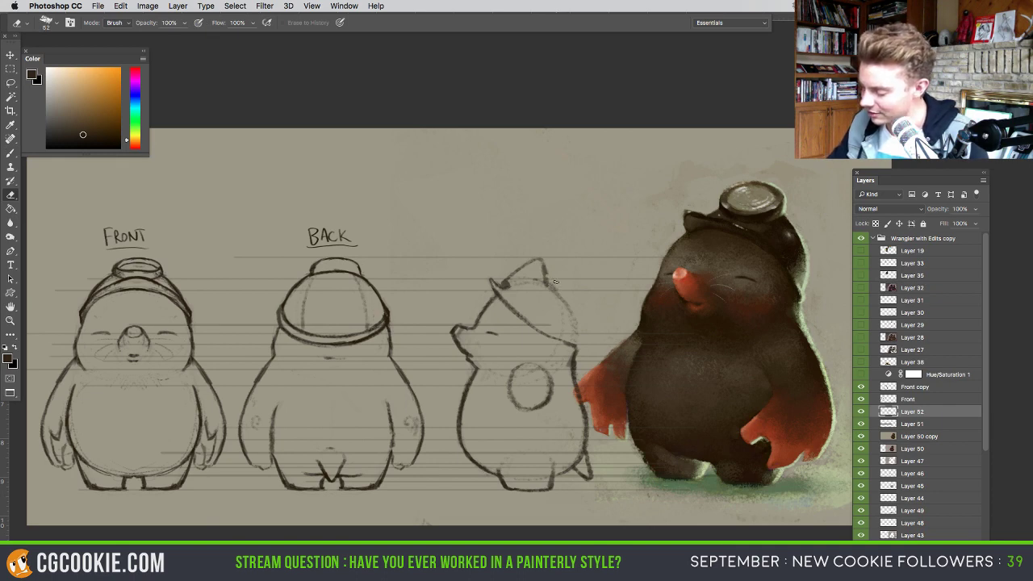
key(b)
mouse_move(543, 274)
mouse_down()
mouse_move(580, 322)
mouse_move(577, 306)
mouse_move(579, 341)
mouse_up()
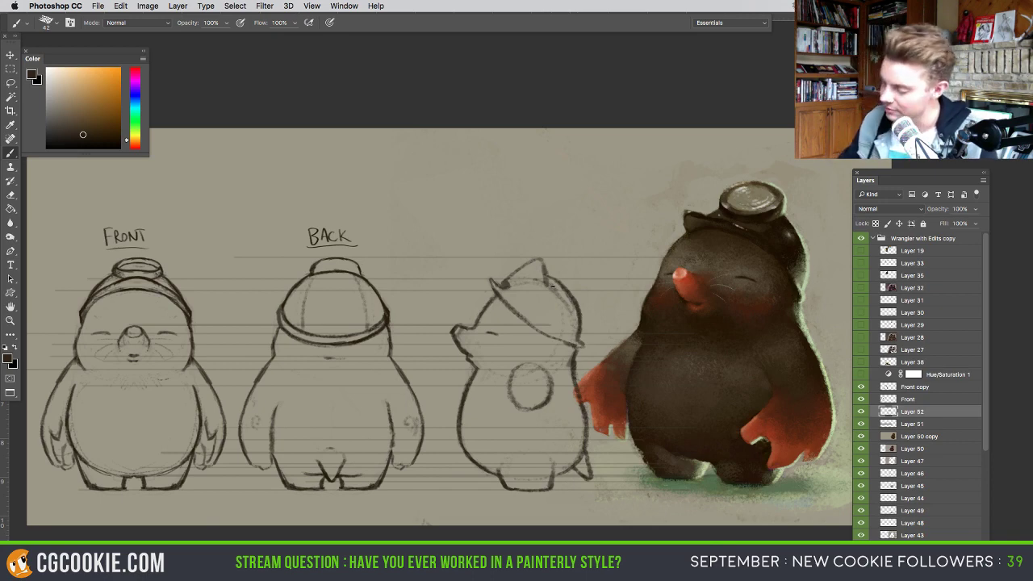
- Clean up the side view's hat crown with the eraser and add a second line along the brim to give it thickness
key(e)
drag(540, 279, 566, 313)
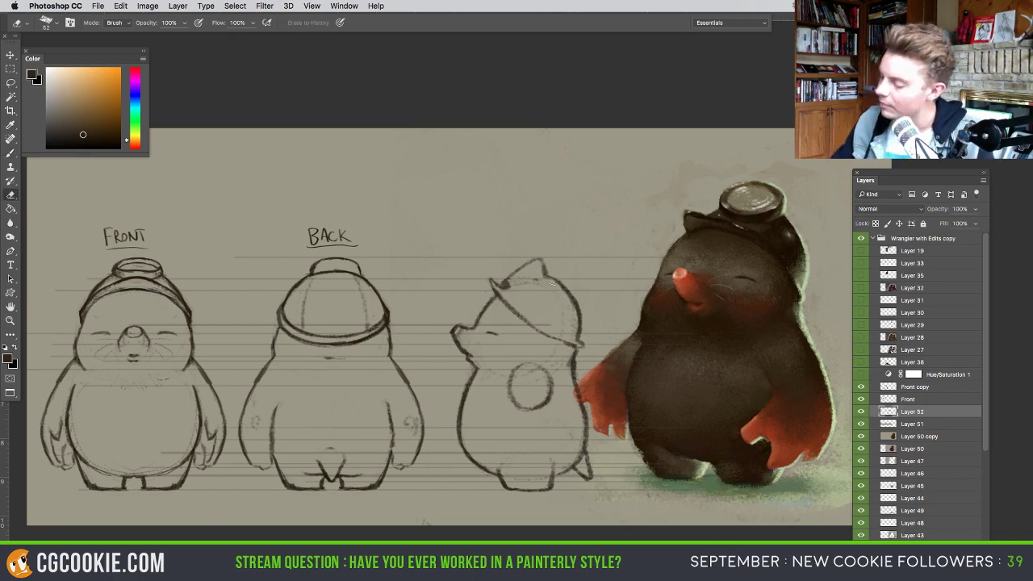
key(b)
mouse_move(532, 280)
mouse_down()
mouse_move(509, 300)
mouse_move(574, 342)
mouse_up()
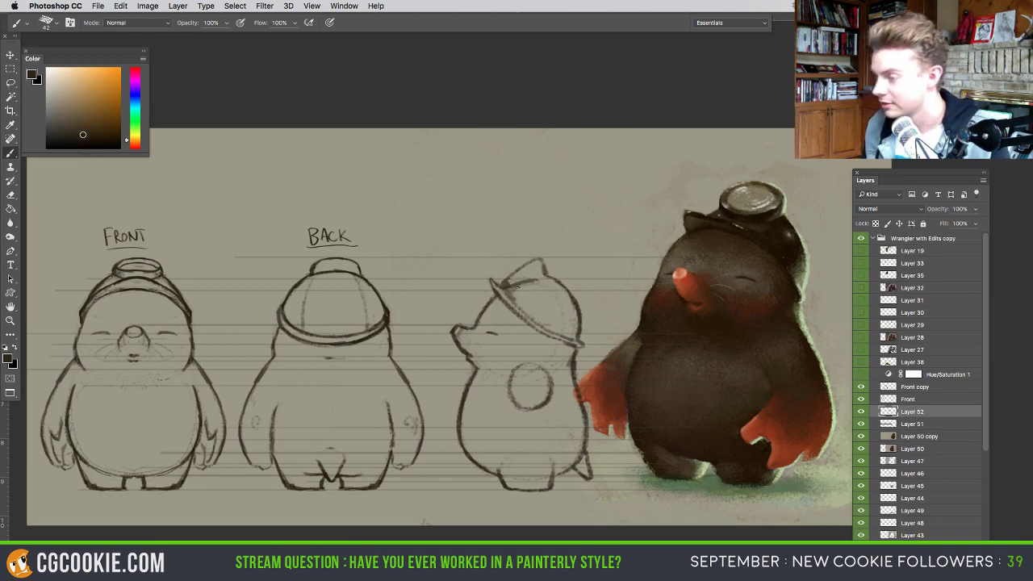
mouse_move(561, 316)
mouse_down()
mouse_move(570, 332)
mouse_move(573, 308)
mouse_up()
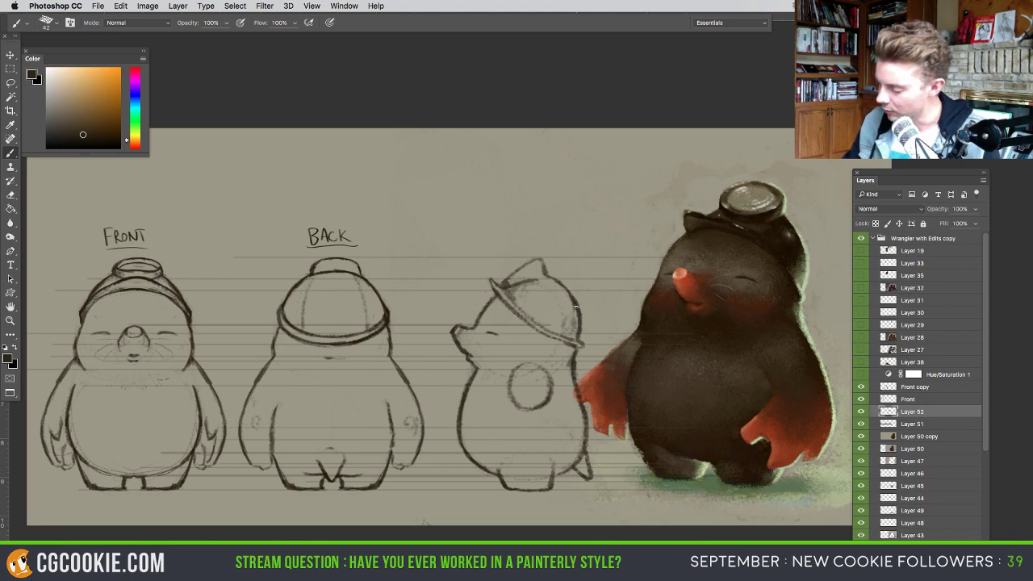
key(e)
mouse_move(570, 293)
mouse_down()
mouse_move(580, 330)
mouse_move(577, 306)
mouse_move(543, 276)
mouse_up()
key(b)
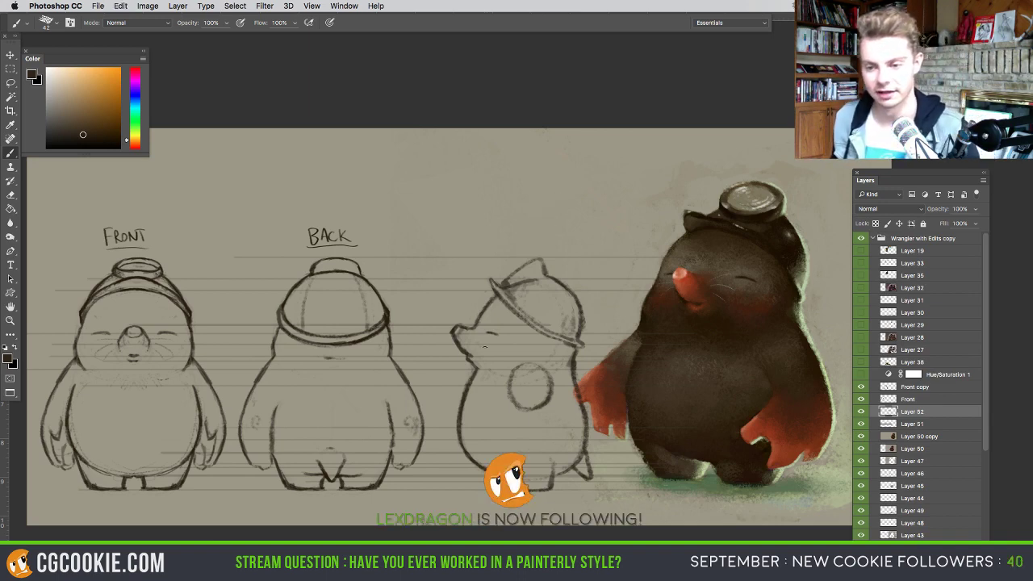
mouse_move(492, 362)
mouse_down()
mouse_move(498, 300)
mouse_move(505, 366)
mouse_move(501, 351)
mouse_up()
drag(526, 189, 526, 240)
drag(518, 230, 537, 225)
key(super+alt+z)
key(super+alt+z)
drag(513, 259, 544, 242)
key(super+alt+z)
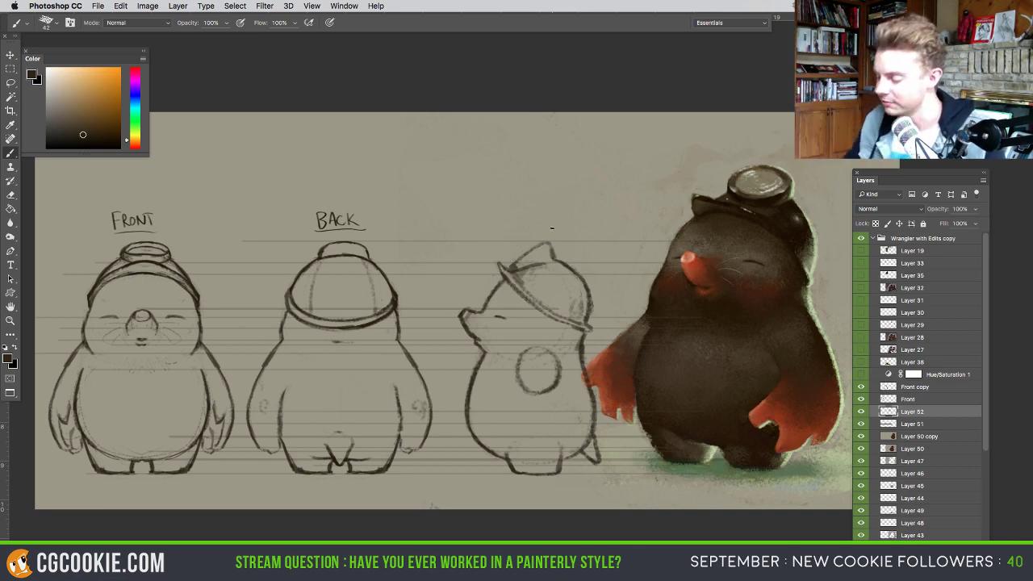
- Firm up the lines around the side view's headlamp and shade the lower back of the hat
mouse_move(517, 260)
mouse_down()
mouse_move(545, 245)
mouse_move(568, 264)
mouse_up()
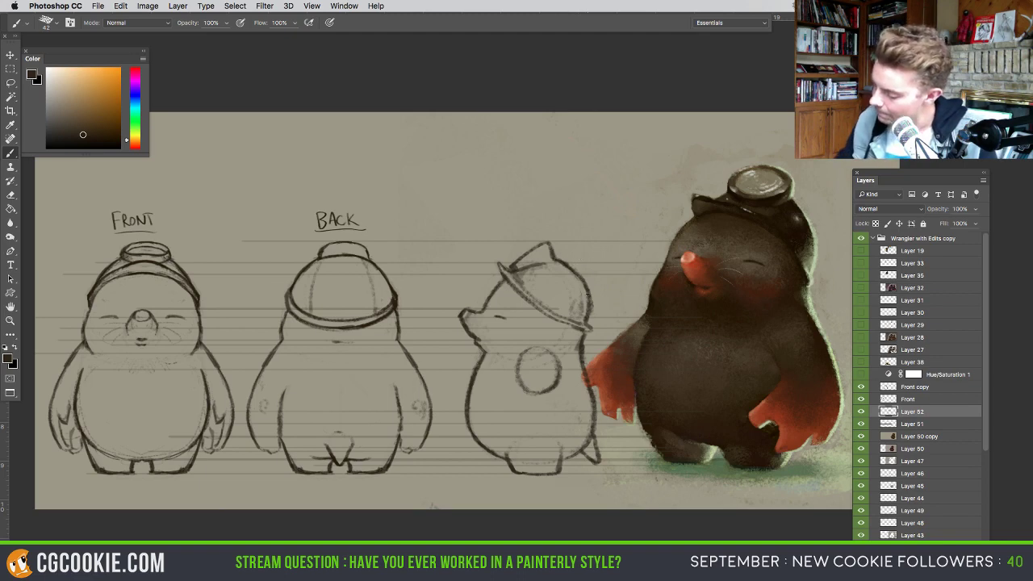
mouse_move(533, 303)
mouse_down()
mouse_move(520, 302)
mouse_move(578, 325)
mouse_move(541, 304)
mouse_move(557, 314)
mouse_move(578, 303)
mouse_up()
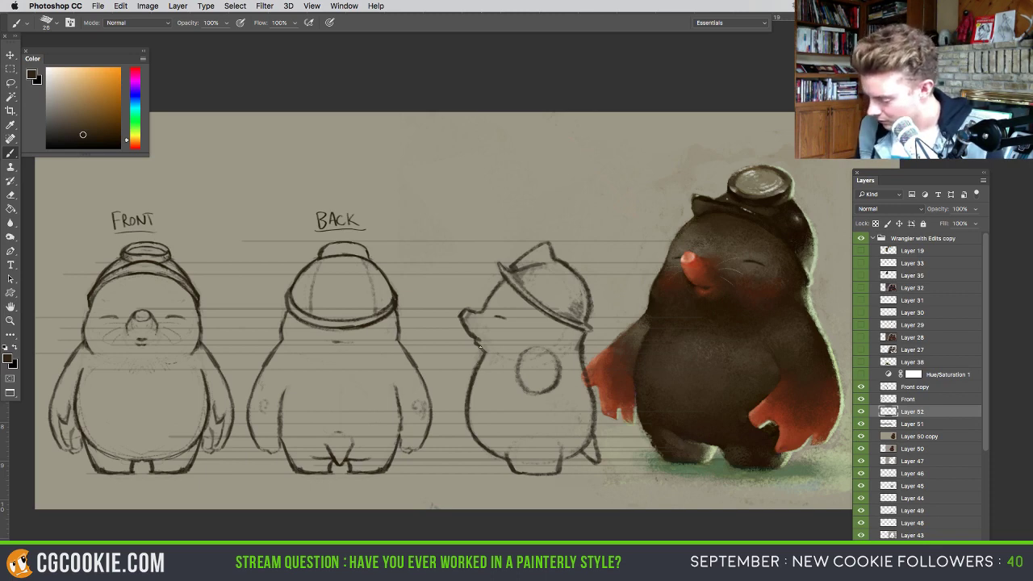
- Refine the side view's neck, chest and belly contour by alternately erasing and redrawing the front line
key(e)
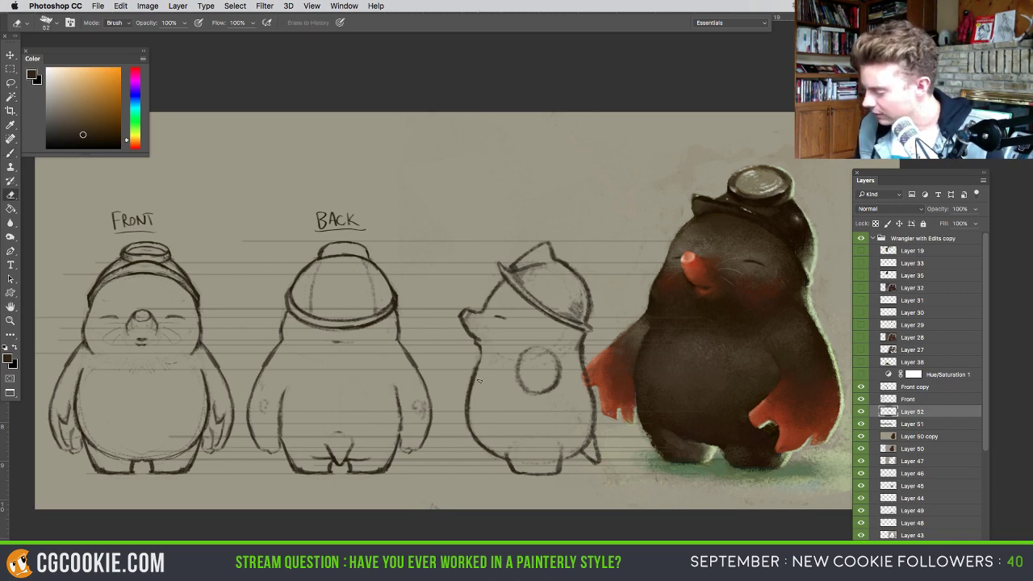
key(b)
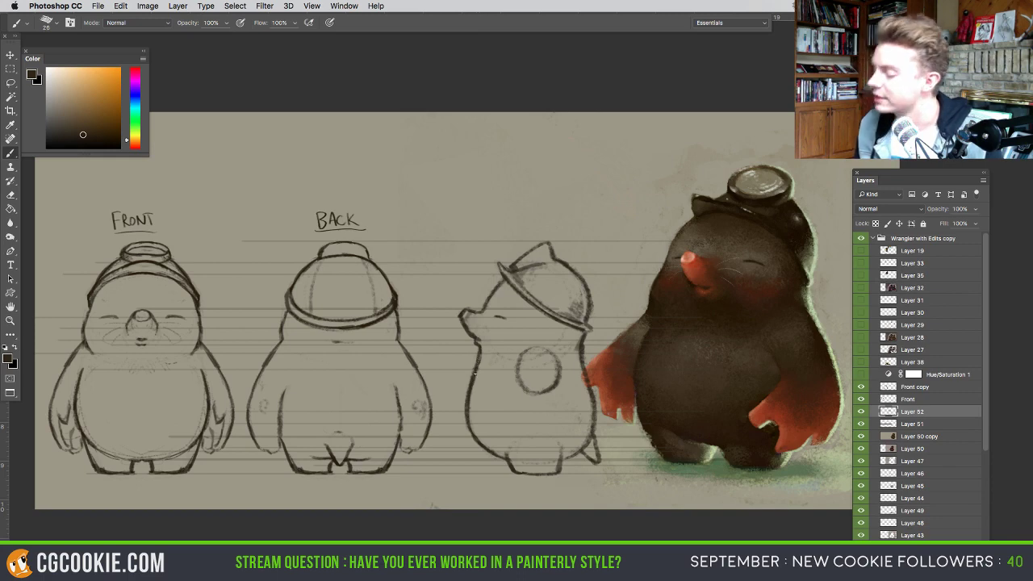
drag(483, 355, 487, 357)
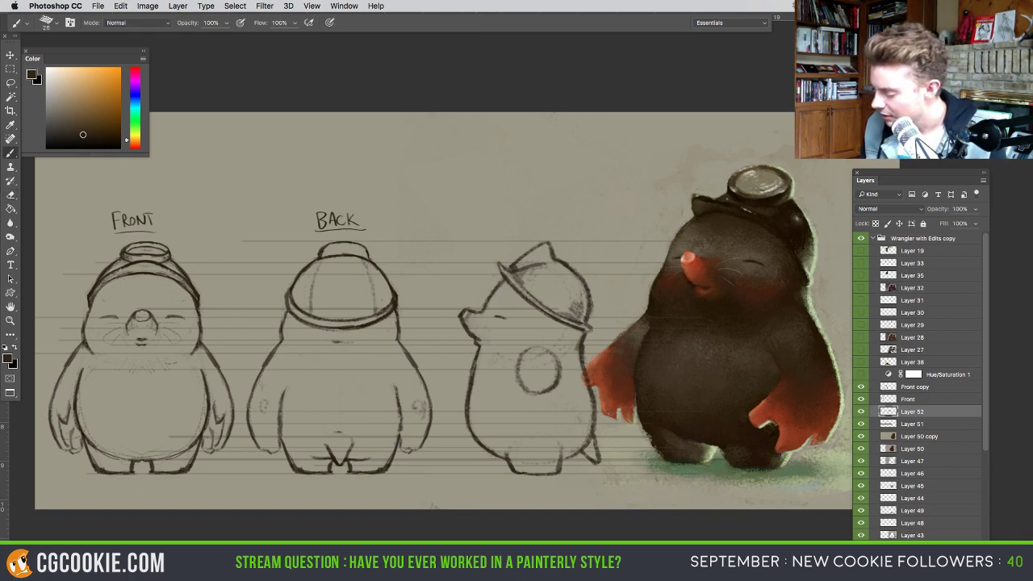
key(e)
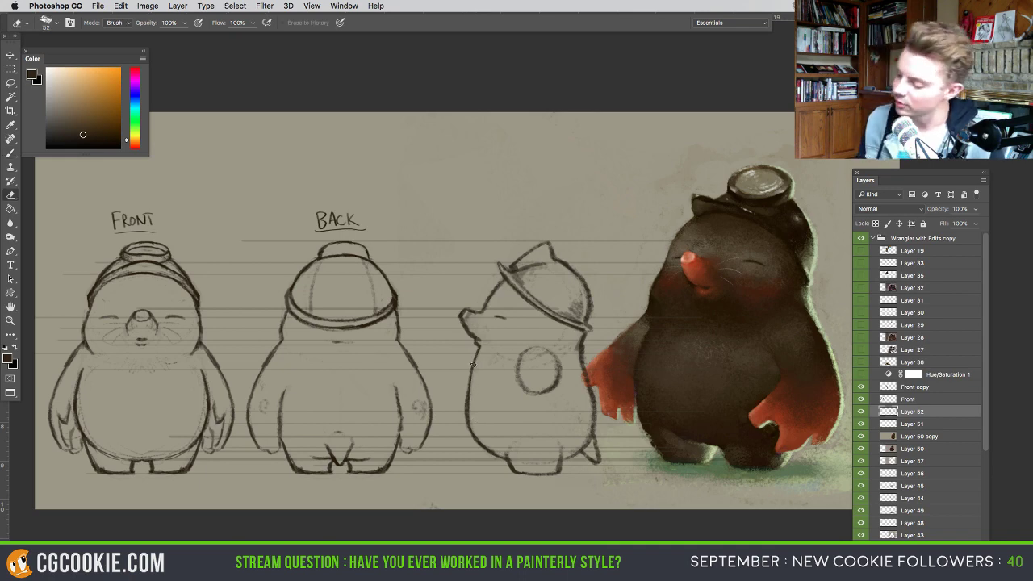
key(b)
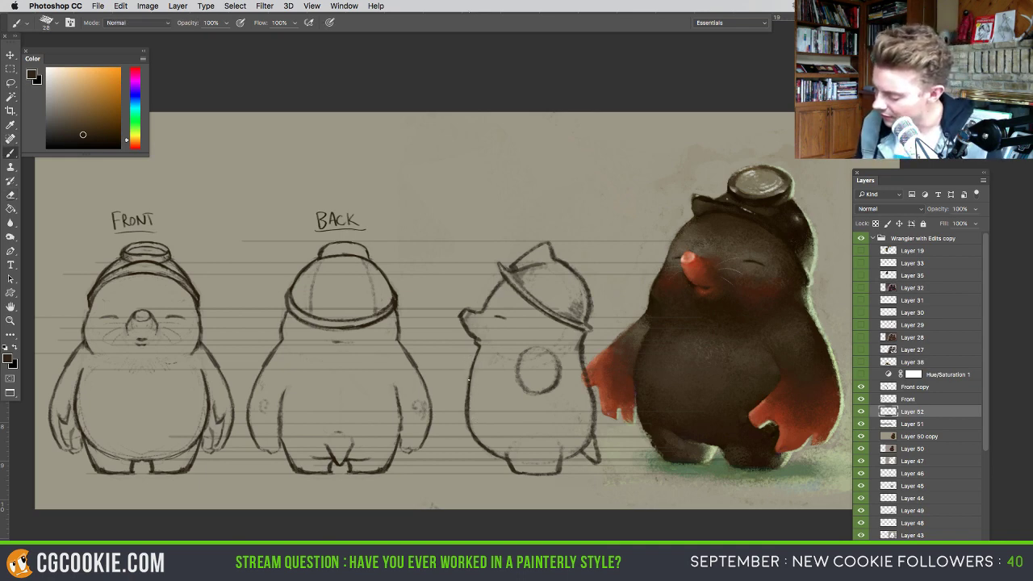
key(e)
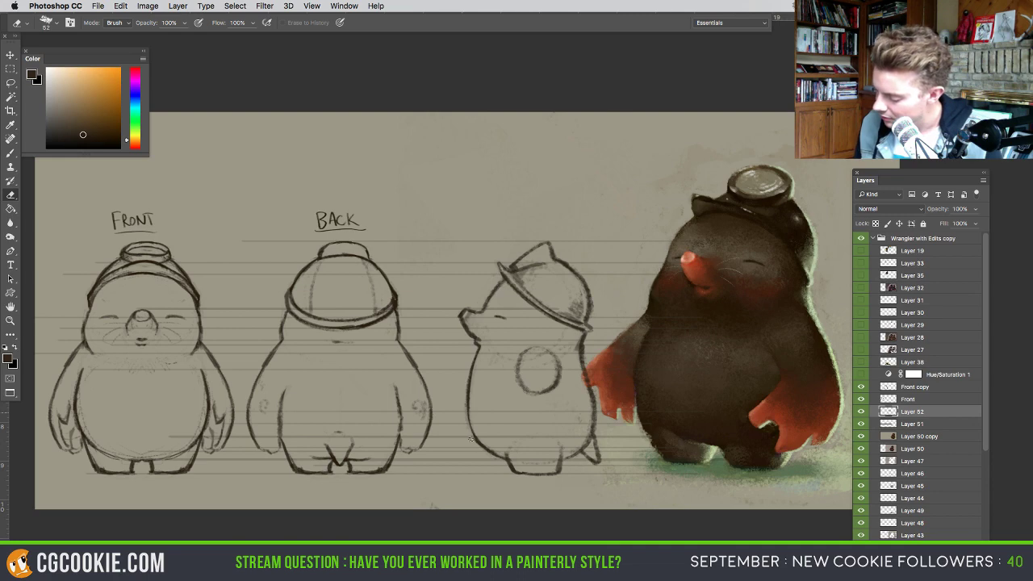
key(b)
mouse_move(478, 396)
mouse_down()
mouse_move(476, 352)
mouse_move(472, 438)
mouse_up()
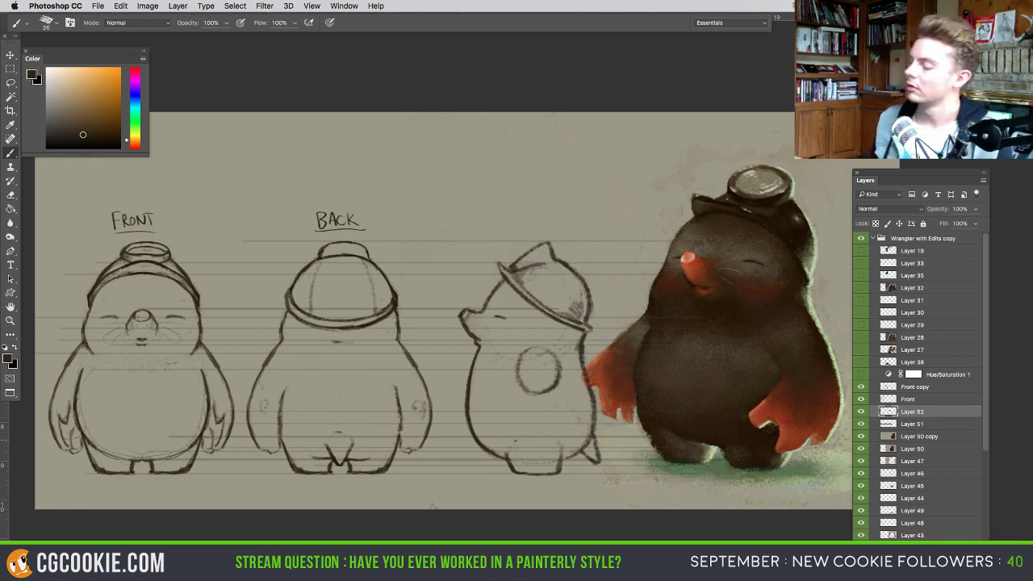
- Rename Layer 52 as Side and the Front copy layer as Back
drag(605, 411, 569, 420)
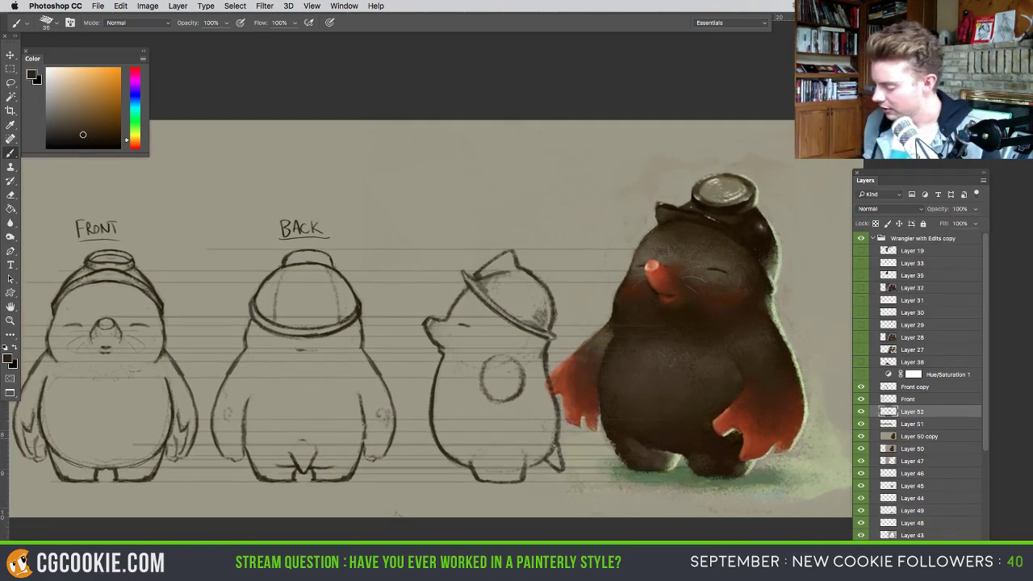
click(887, 424)
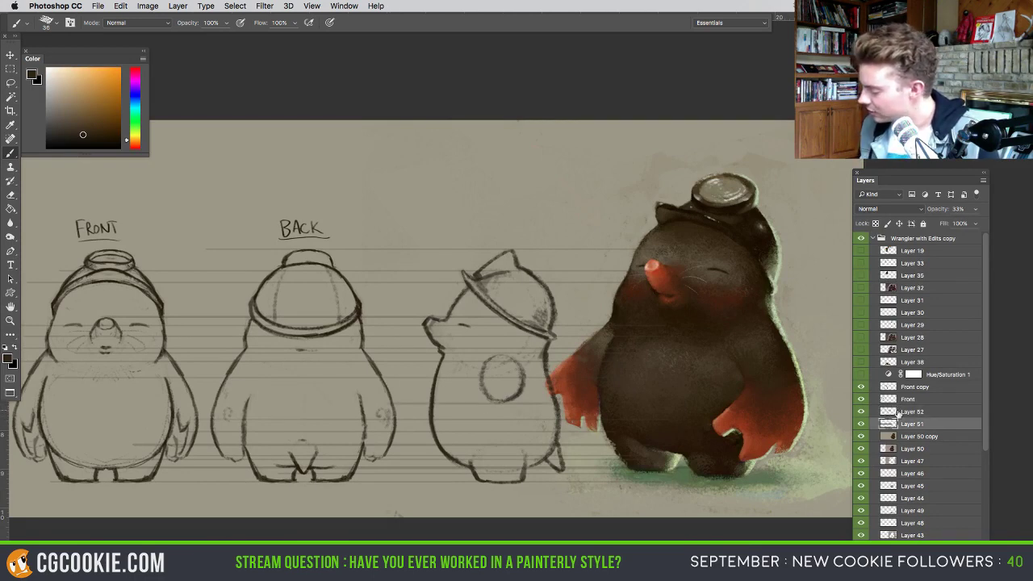
double_click(915, 411)
text(Side)
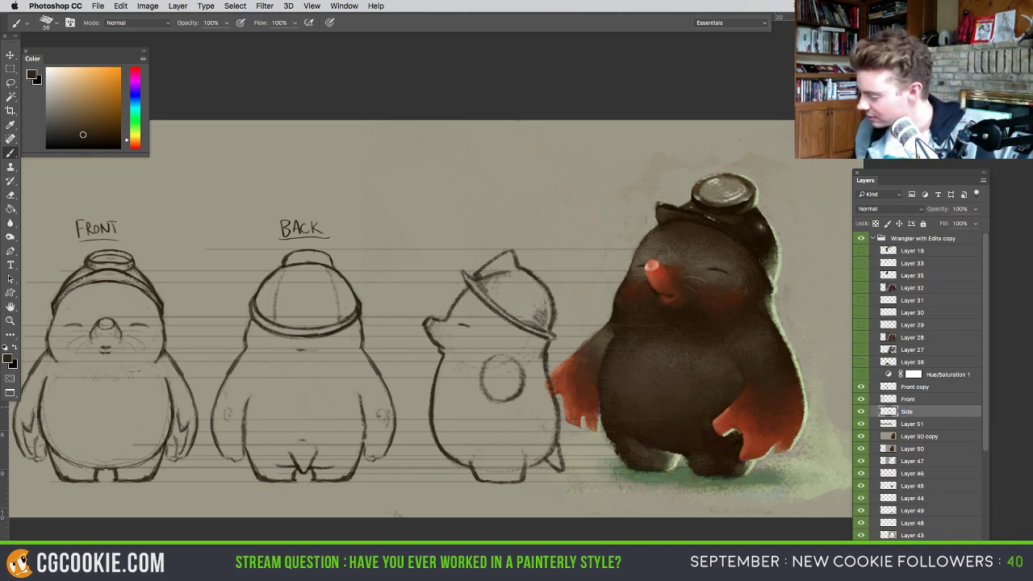
double_click(908, 387)
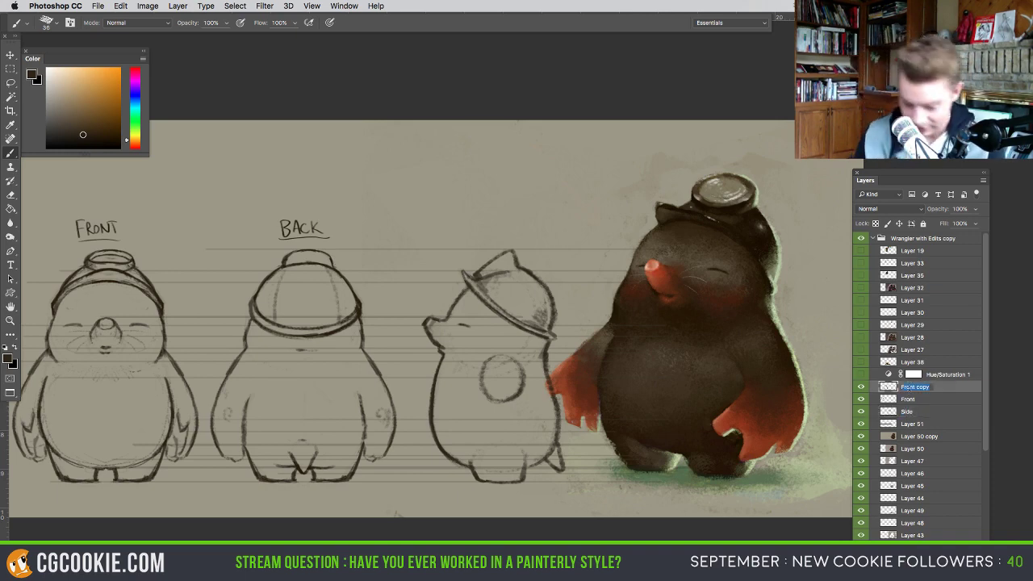
text(Back)
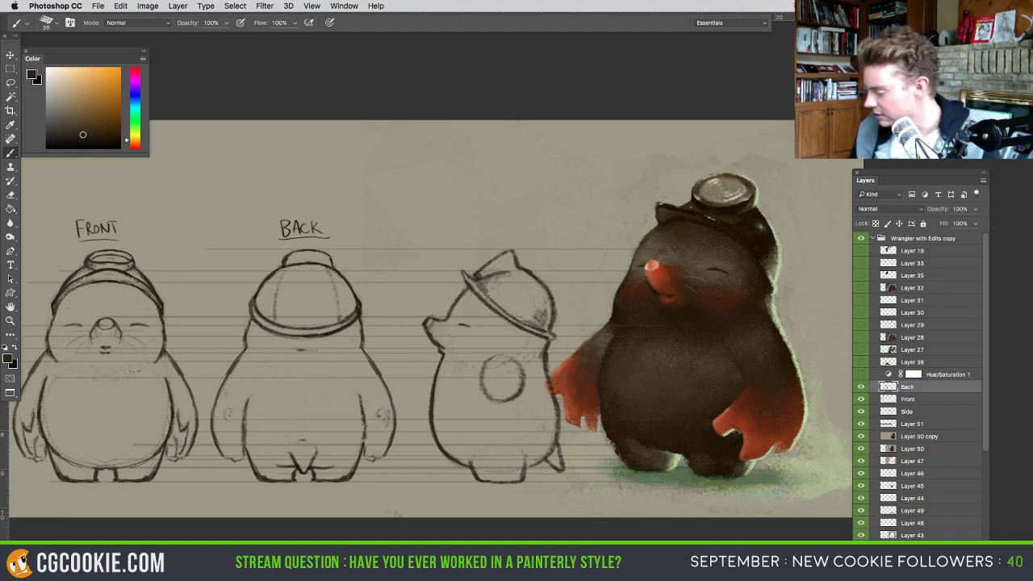
- Create a new layer above Side and draw the side view's arm hanging from the shoulder circle with a clawed hand
click(907, 412)
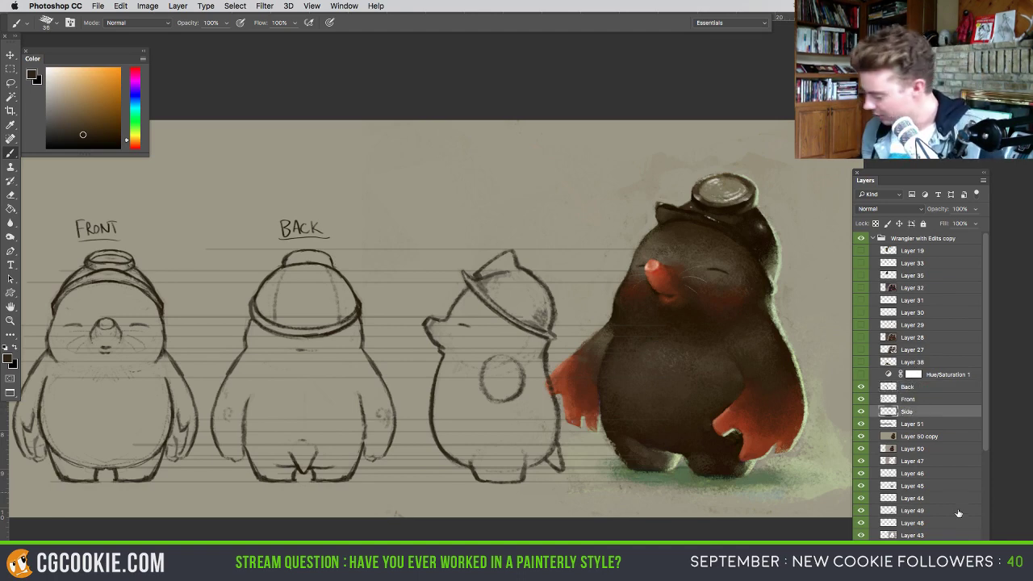
click(962, 546)
drag(496, 368, 479, 416)
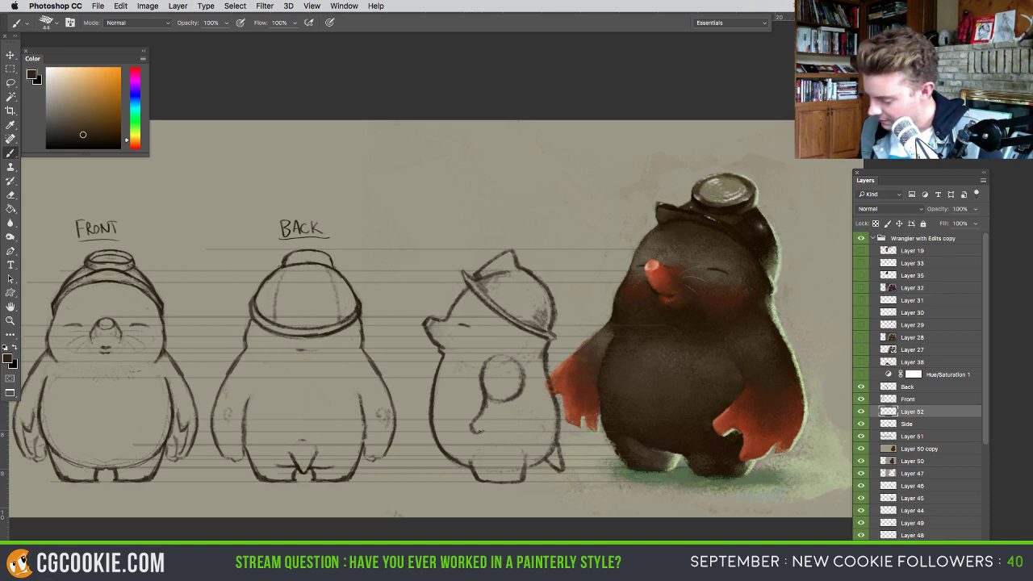
drag(521, 369, 523, 436)
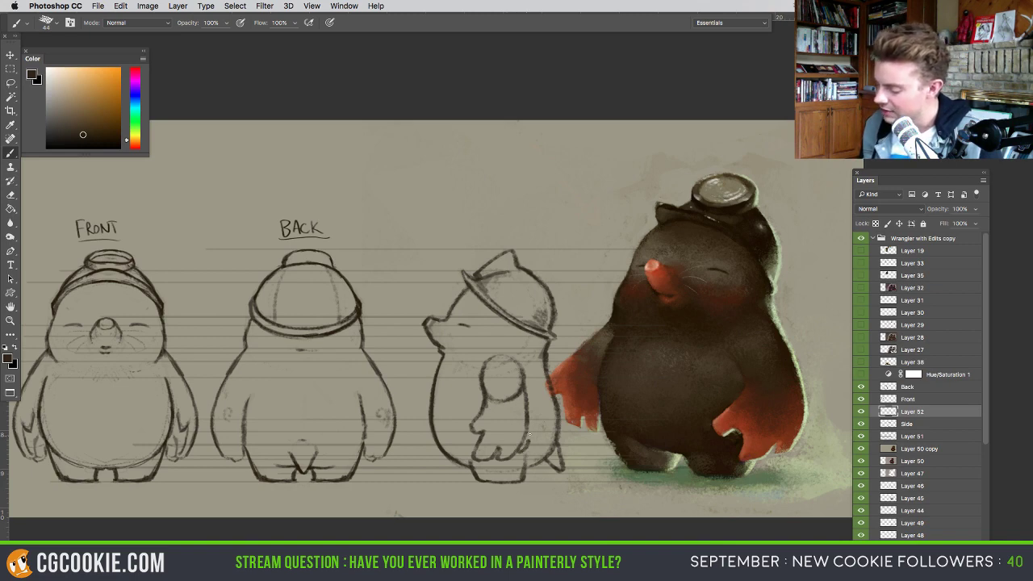
key(e)
drag(524, 436, 524, 436)
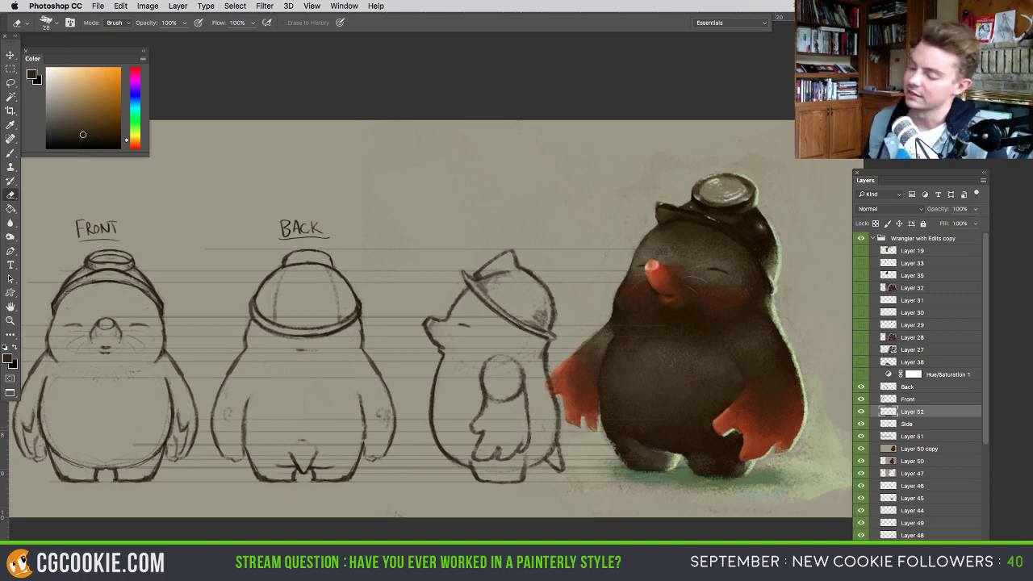
key(b)
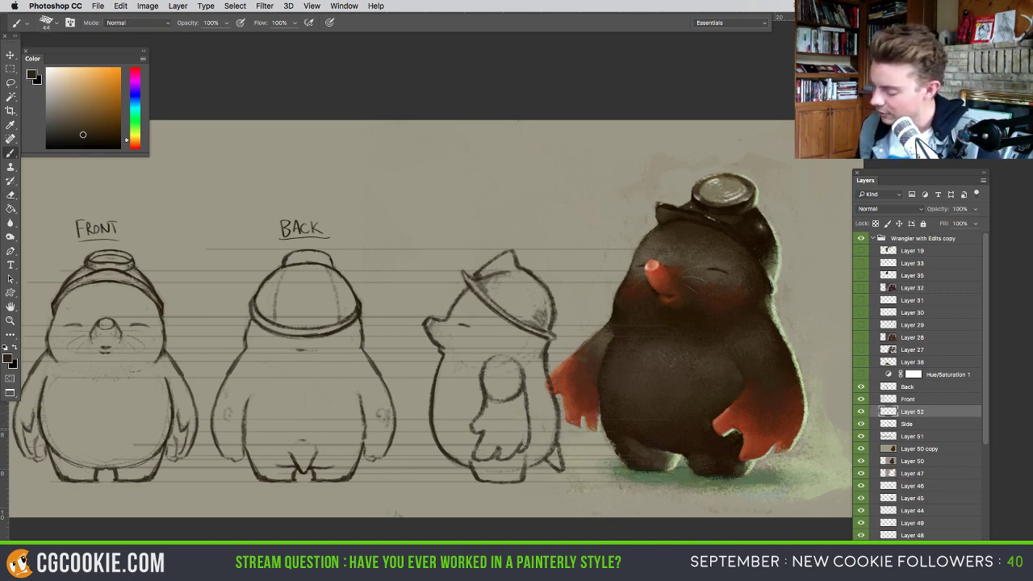
drag(488, 415, 521, 439)
key(super+alt+z)
key(super+alt+z)
key(super+alt+z)
key(super+alt+z)
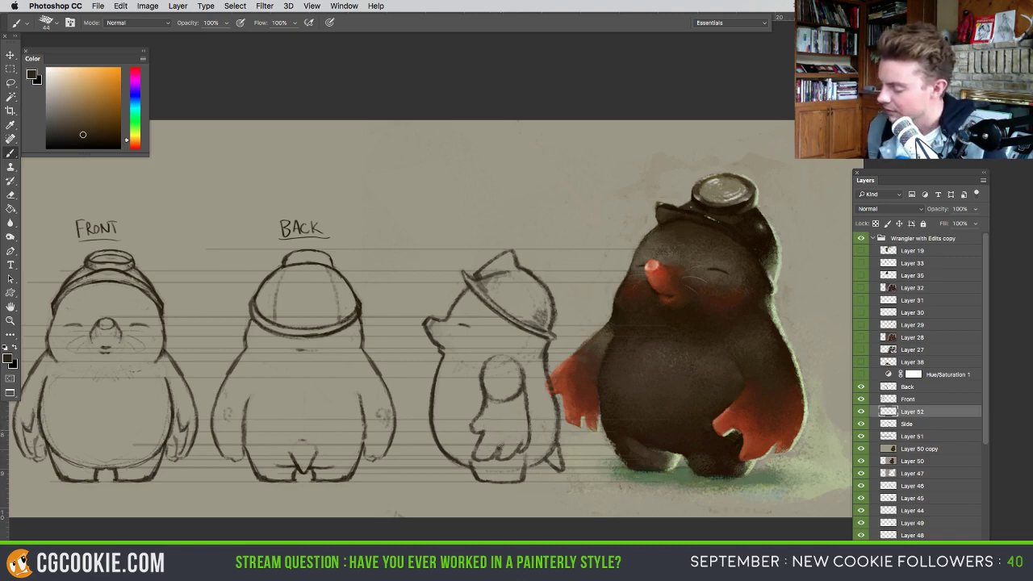
key(super+alt+z)
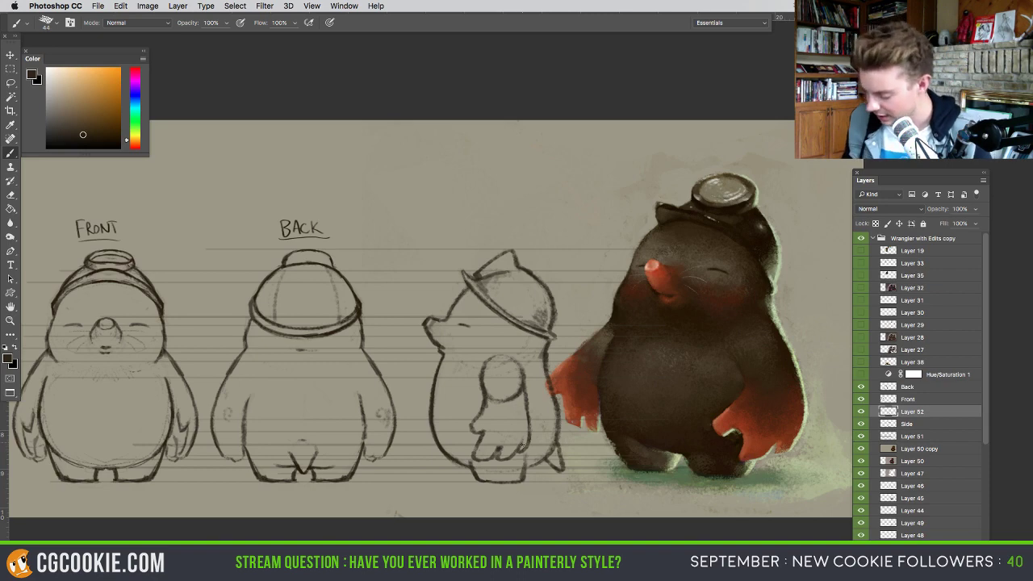
- Redraw the claws of the side view's hand and erase the stray lines around the fingers
key(e)
key(b)
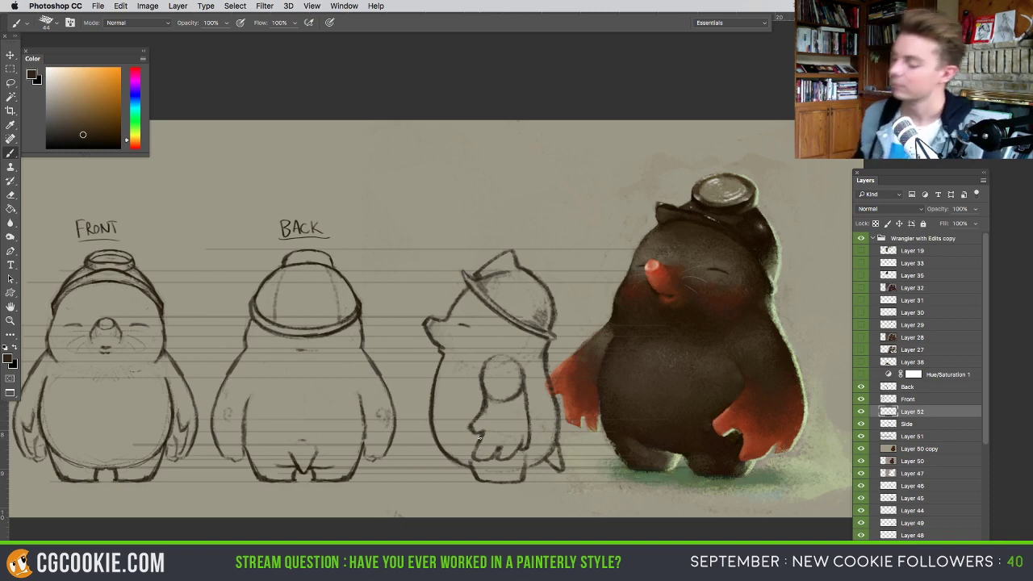
key(e)
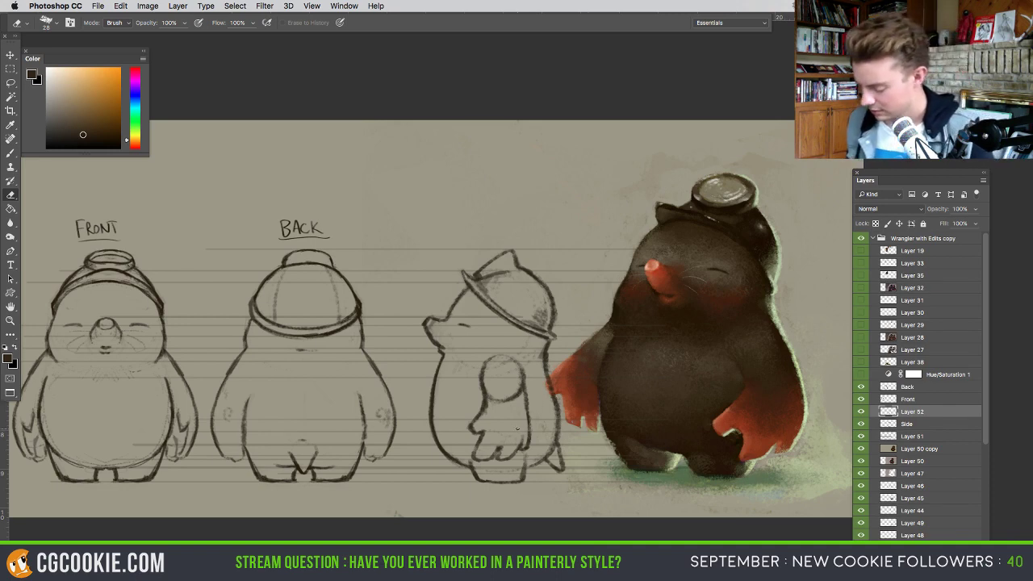
key(b)
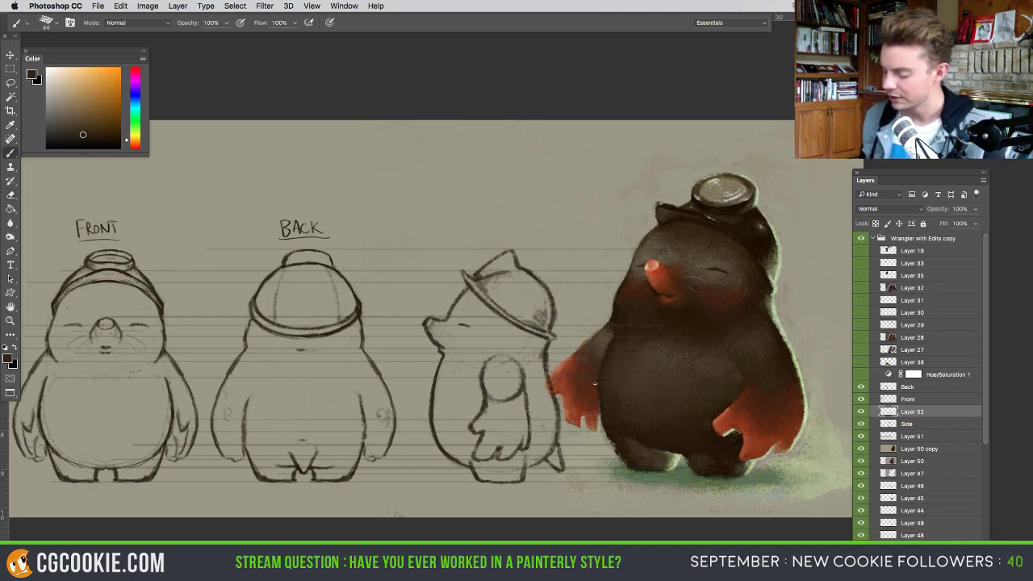
click(10, 54)
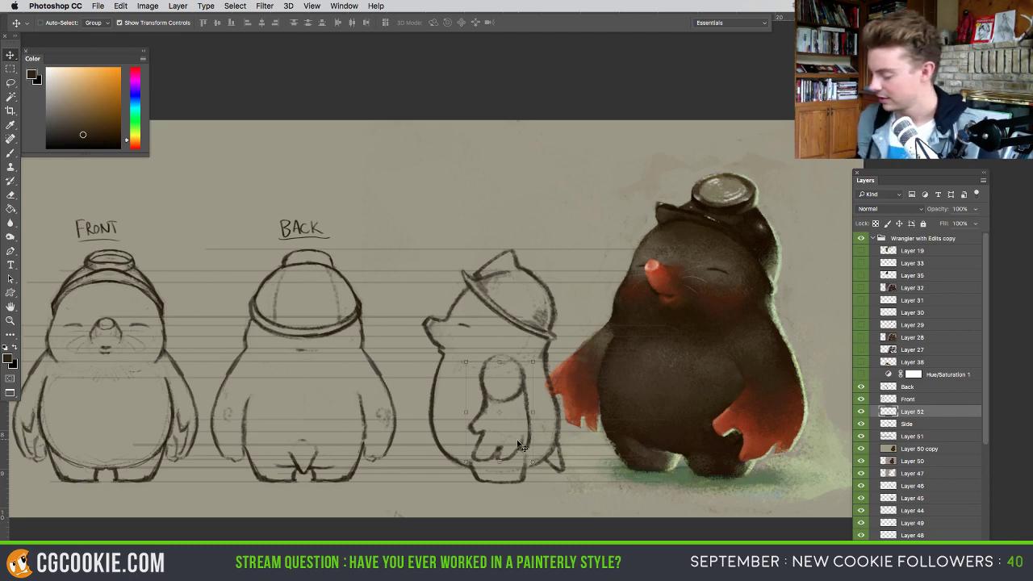
mouse_move(502, 444)
mouse_down()
mouse_move(614, 444)
mouse_move(498, 444)
mouse_up()
key(super+z)
- Move the separate arm drawing off the side view's body and place it just beside the figure
key(b)
mouse_move(482, 378)
mouse_down()
mouse_move(519, 365)
mouse_move(510, 355)
mouse_move(522, 380)
mouse_up()
key(v)
mouse_move(528, 430)
mouse_down()
mouse_move(613, 435)
mouse_move(578, 455)
mouse_move(566, 482)
mouse_up()
key(super+minus)
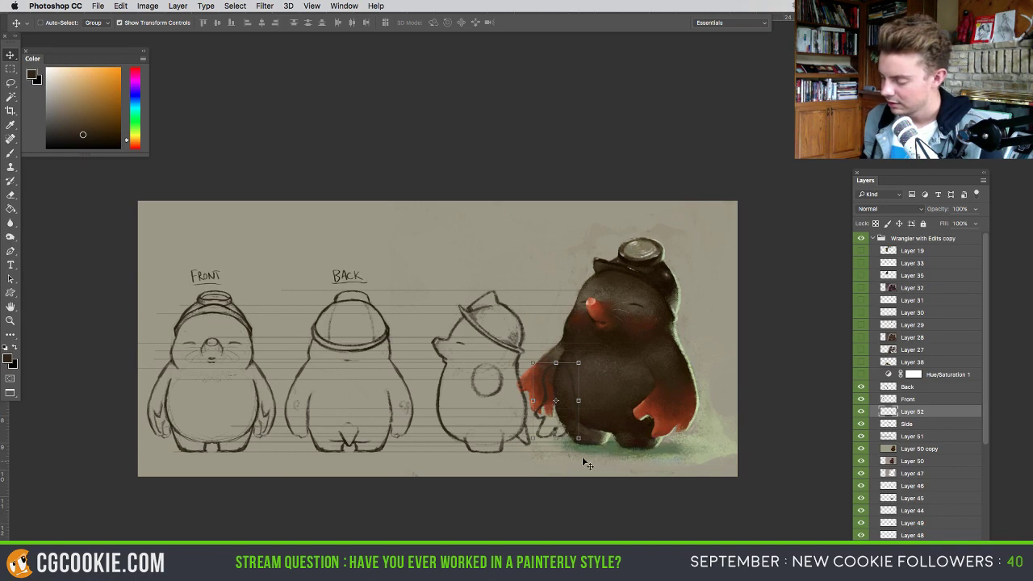
key(super+minus)
key(super+minus)
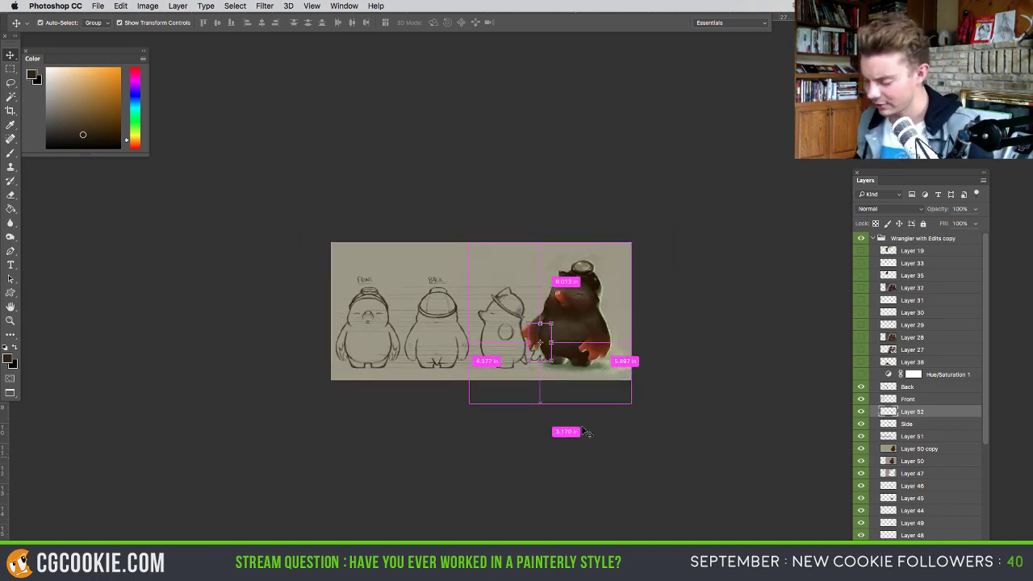
- Extend the canvas upward with the Crop tool to add a large empty area above the turnaround
key(b)
drag(570, 431, 559, 455)
key(c)
drag(476, 269, 488, 169)
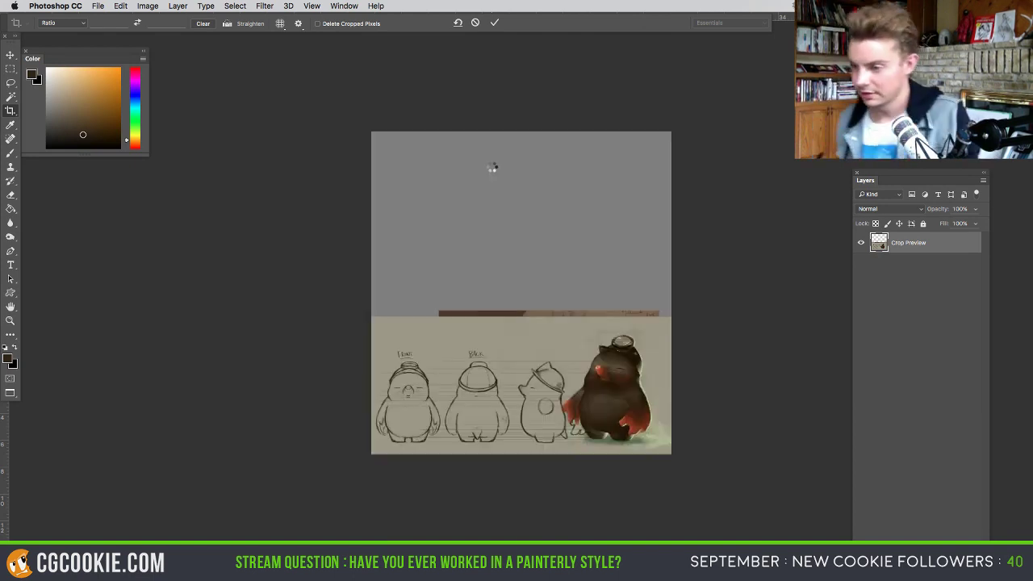
key(Return)
key(b)
drag(612, 346, 656, 399)
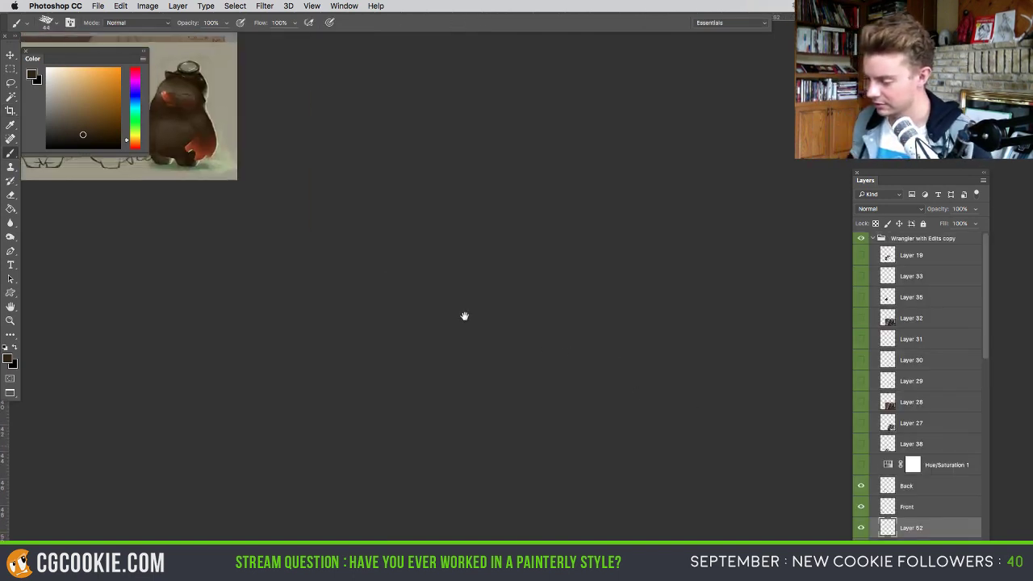
drag(368, 263, 332, 305)
drag(988, 333, 981, 425)
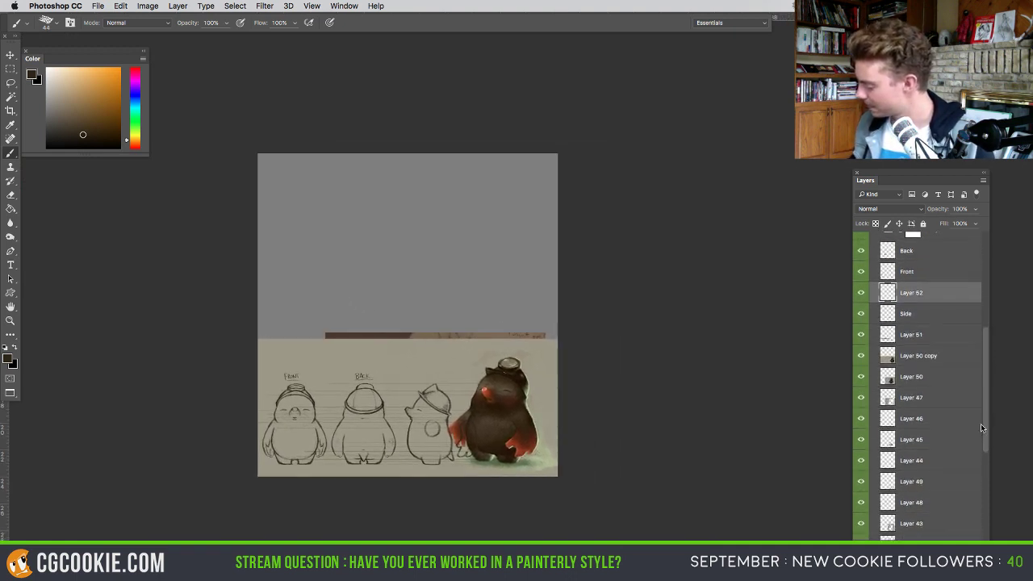
- Fill the empty area on Layer 50 copy with sampled background beige and paint over the leftover brown strip
click(905, 360)
click(11, 208)
alt+click(355, 313)
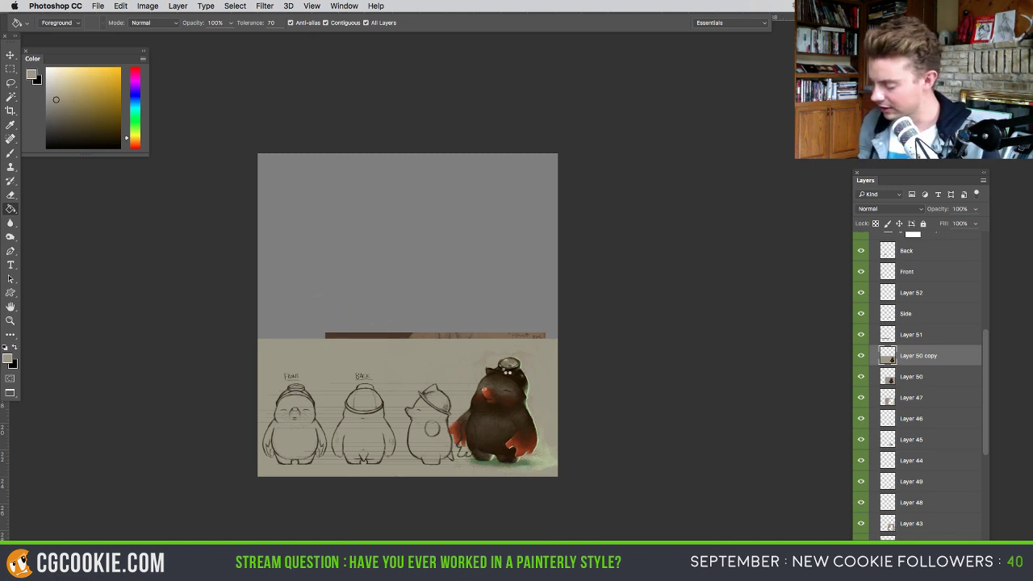
click(531, 355)
key(b)
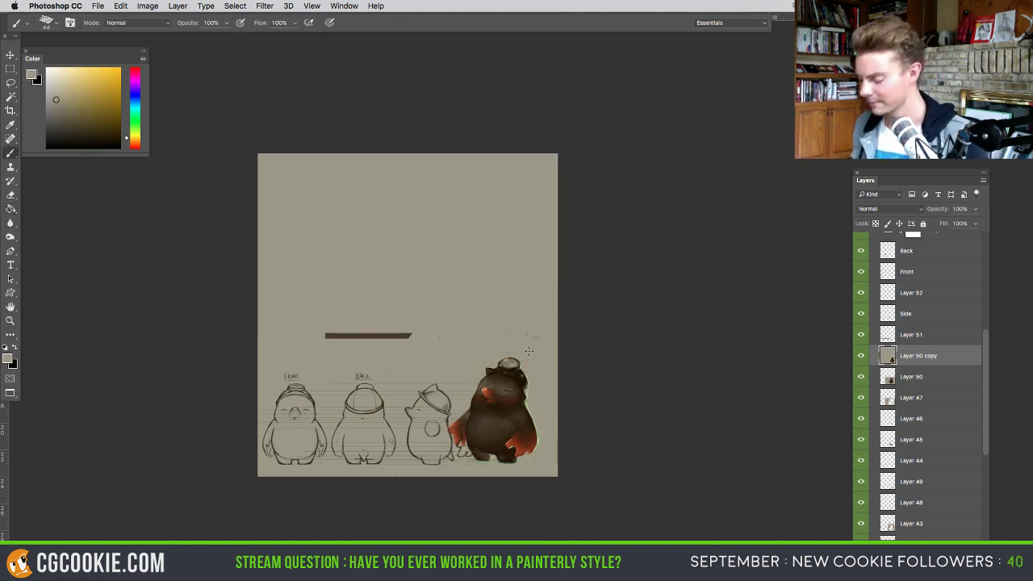
drag(419, 341, 318, 335)
drag(506, 334, 546, 327)
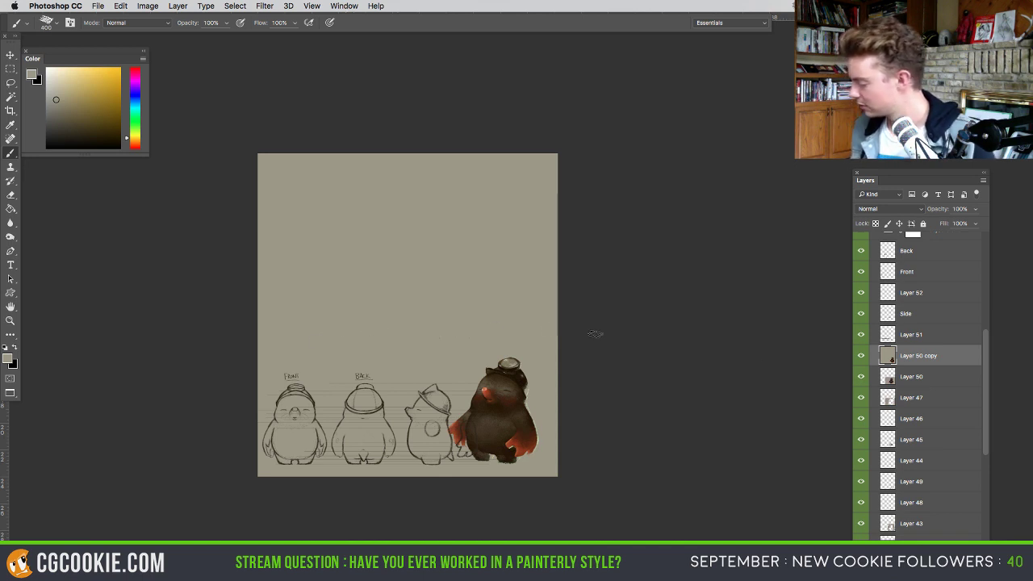
- Try to lasso the painted mole onto its own layer and move the copy into the empty upper area
click(11, 84)
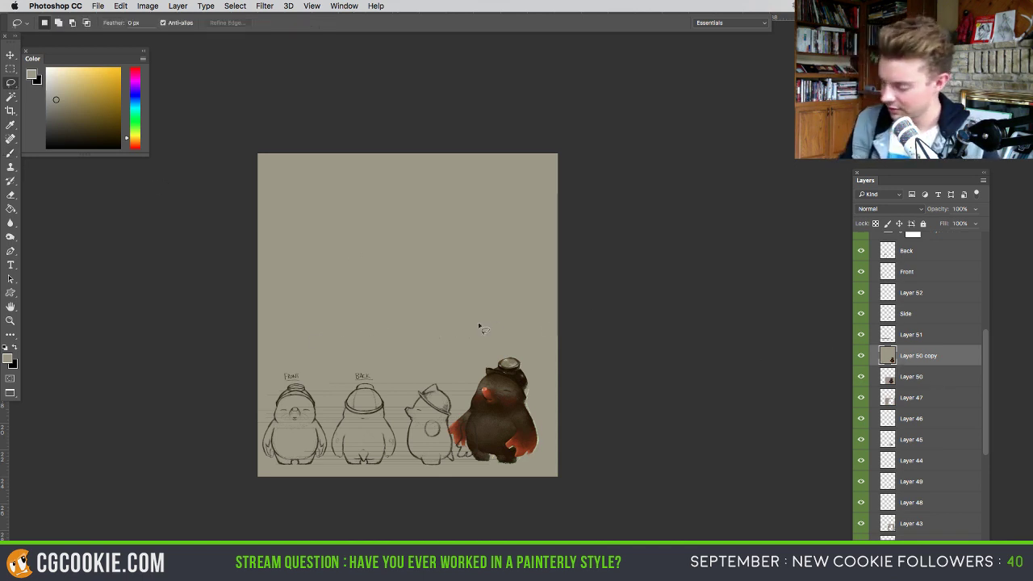
mouse_move(502, 353)
mouse_down()
mouse_move(448, 444)
mouse_move(551, 445)
mouse_move(507, 352)
mouse_up()
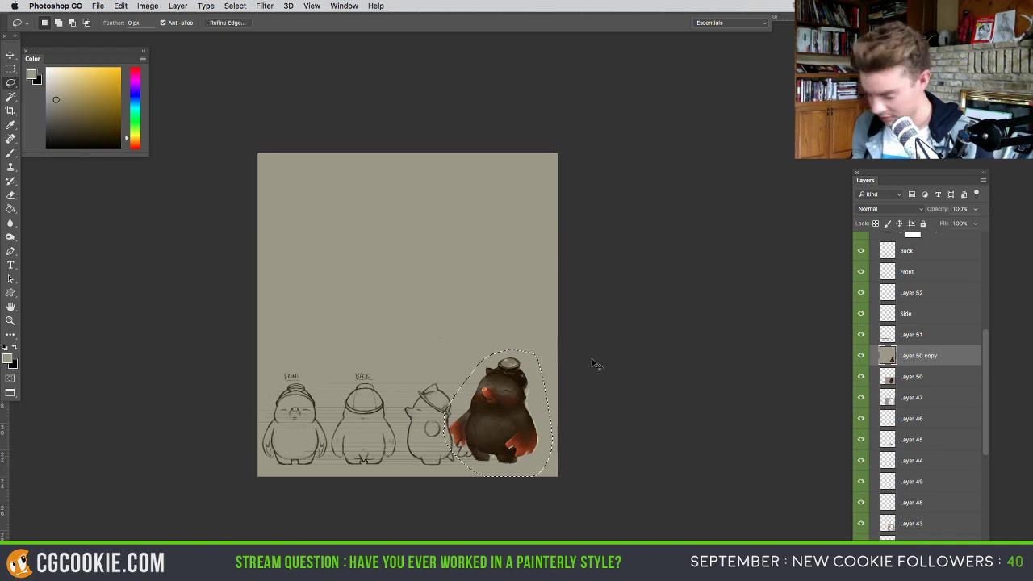
key(ctrl+j)
key(v)
mouse_move(511, 418)
mouse_down()
mouse_move(440, 323)
mouse_move(397, 289)
mouse_up()
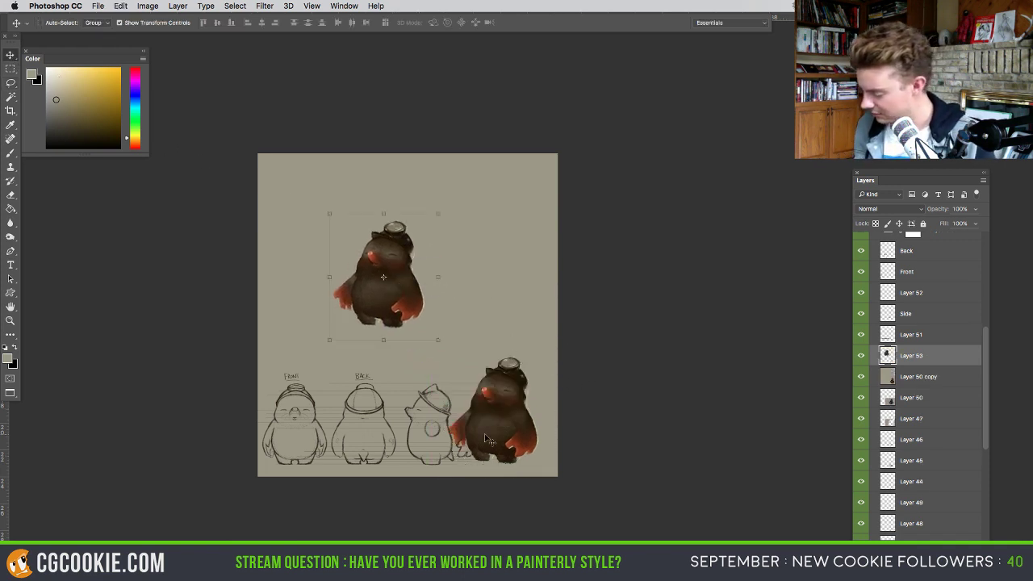
key(ctrl+z)
key(Delete)
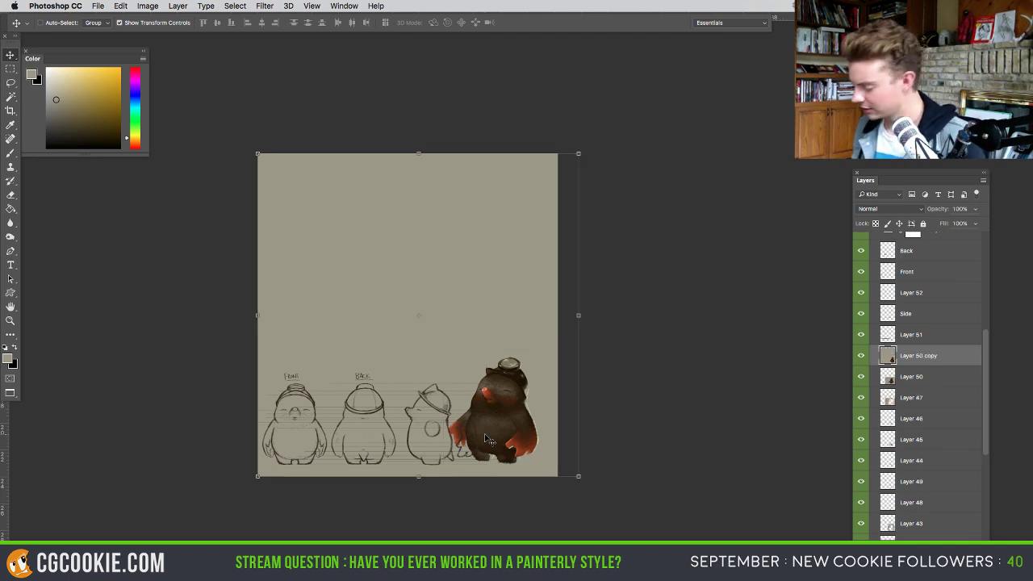
- Toggle Layer 50 copy's visibility to compare, and undo the mole copy, background fill and canvas extension
click(861, 357)
click(862, 358)
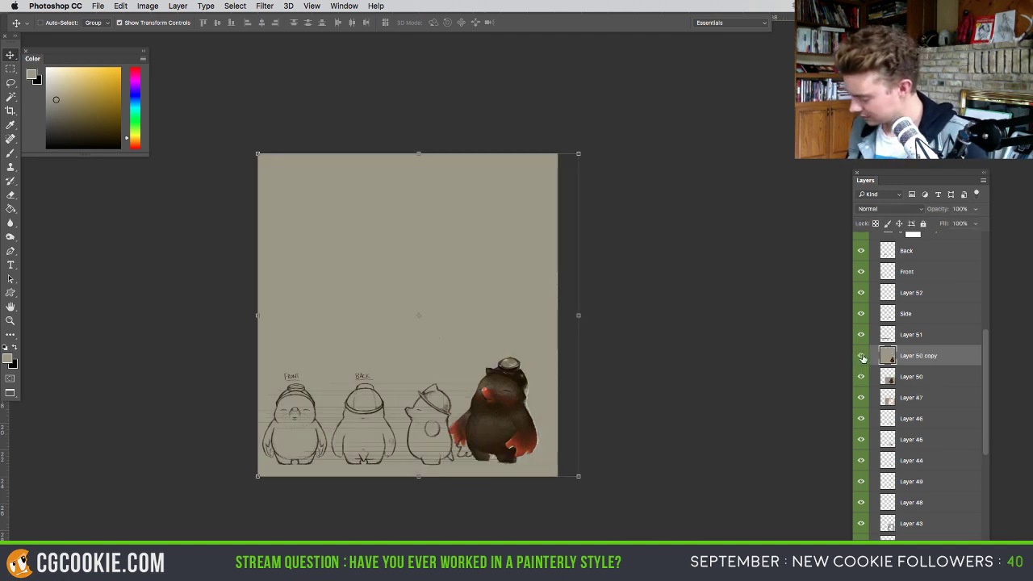
click(863, 358)
click(863, 358)
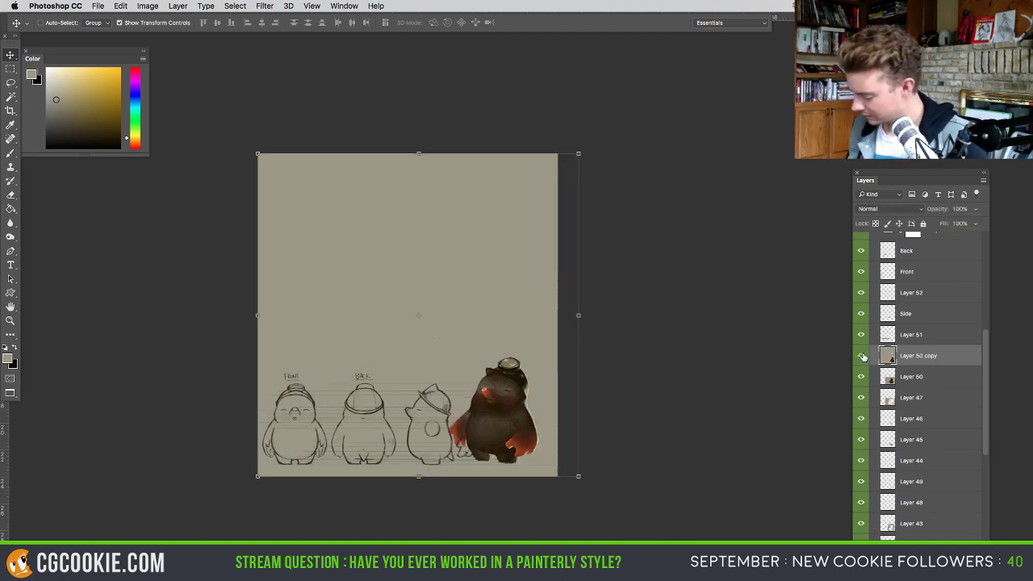
key(super+alt+z)
key(super+alt+z)
key(super+alt+z)
key(super+alt+z)
key(super+alt+z)
key(super+alt+z)
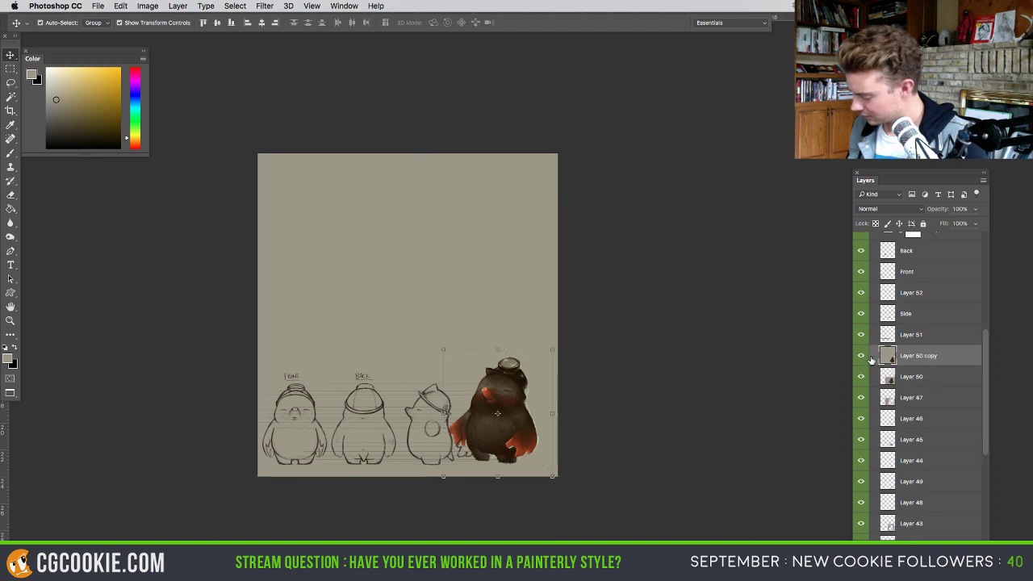
key(super+z)
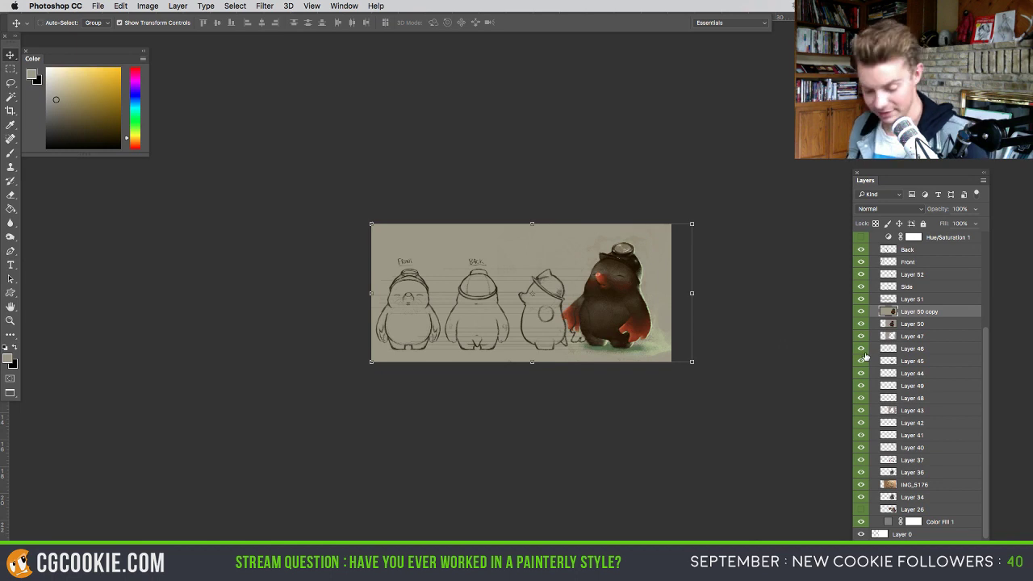
- Extend the canvas upward with the Crop tool to make room for a larger painting above the turnaround
click(11, 112)
drag(532, 225, 549, 107)
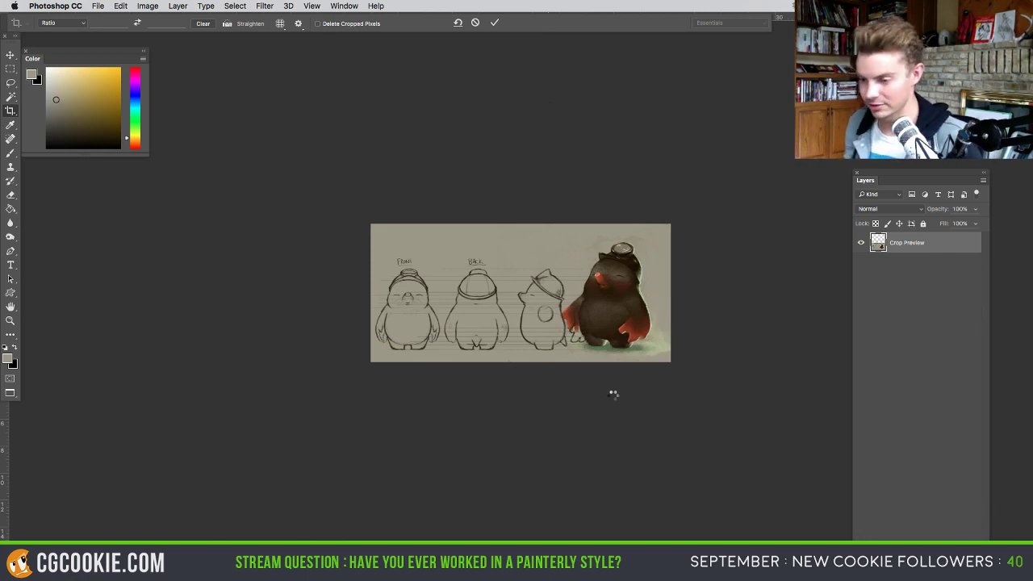
key(Return)
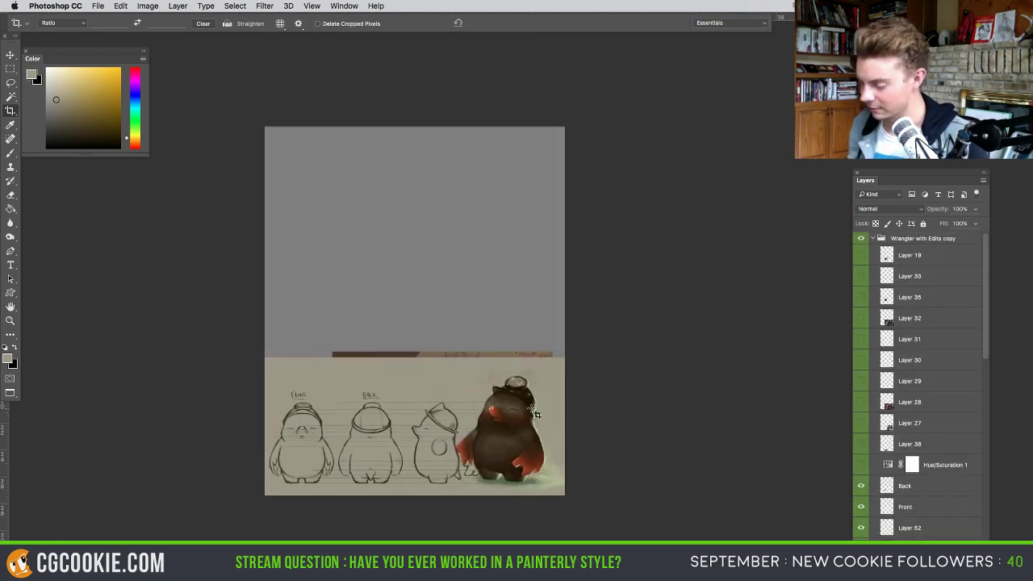
scroll(463, 365, up, 3)
scroll(463, 365, down, 2)
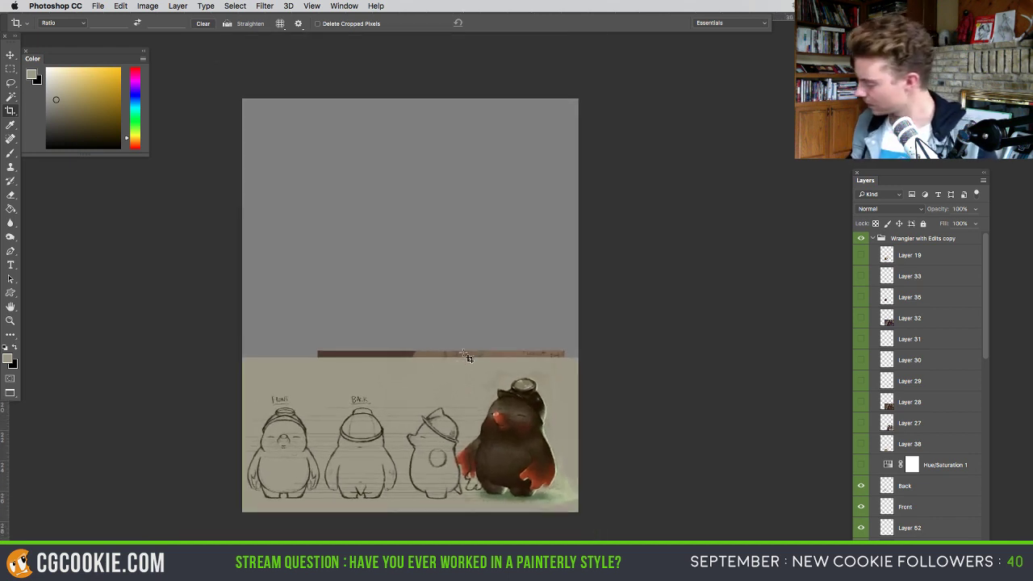
- Lasso the painted mole with its surrounding background on Layer 50 copy and paste it as a new layer
drag(985, 329, 983, 394)
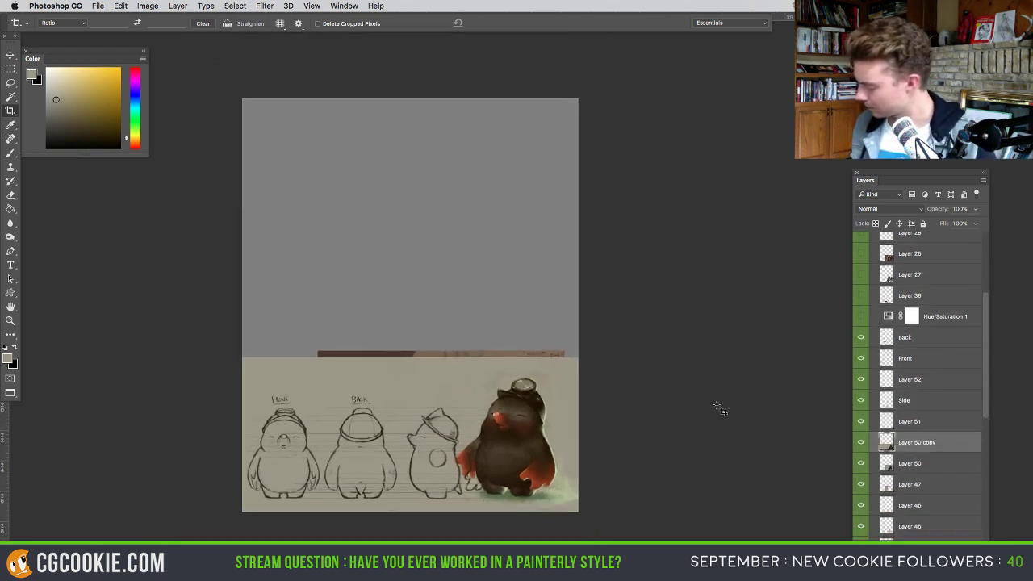
click(11, 83)
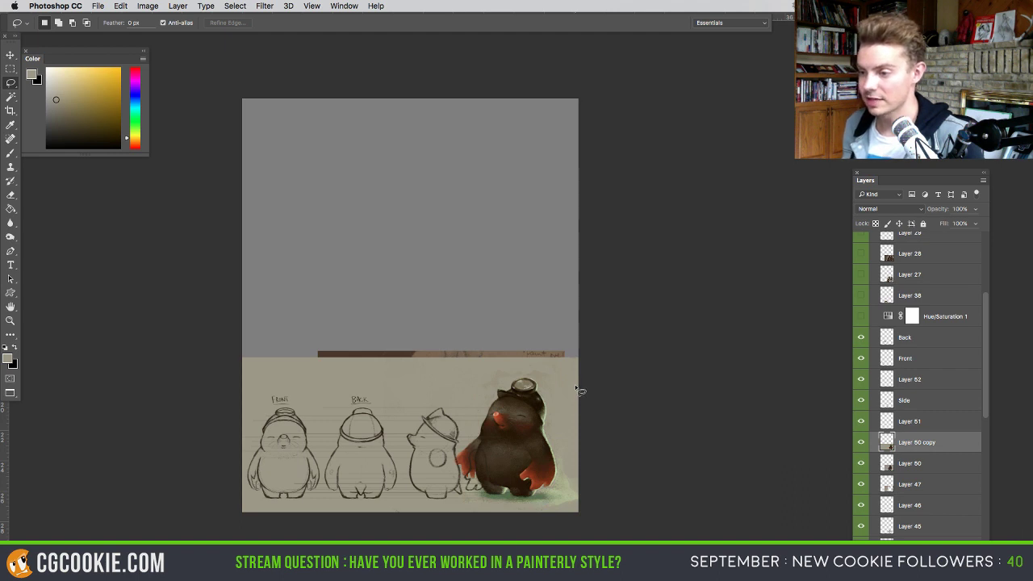
mouse_move(530, 366)
mouse_down()
mouse_move(481, 381)
mouse_move(453, 427)
mouse_move(446, 482)
mouse_move(480, 504)
mouse_move(548, 506)
mouse_move(568, 455)
mouse_move(557, 361)
mouse_up()
drag(494, 344, 448, 364)
mouse_move(479, 538)
mouse_down()
mouse_move(601, 518)
mouse_move(600, 372)
mouse_move(553, 326)
mouse_up()
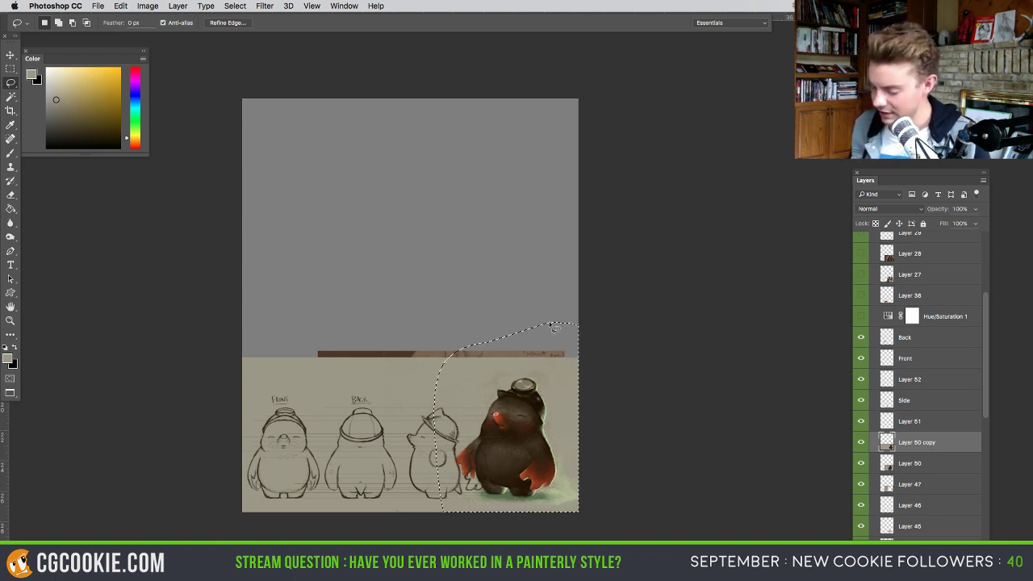
key(super+c)
key(super+v)
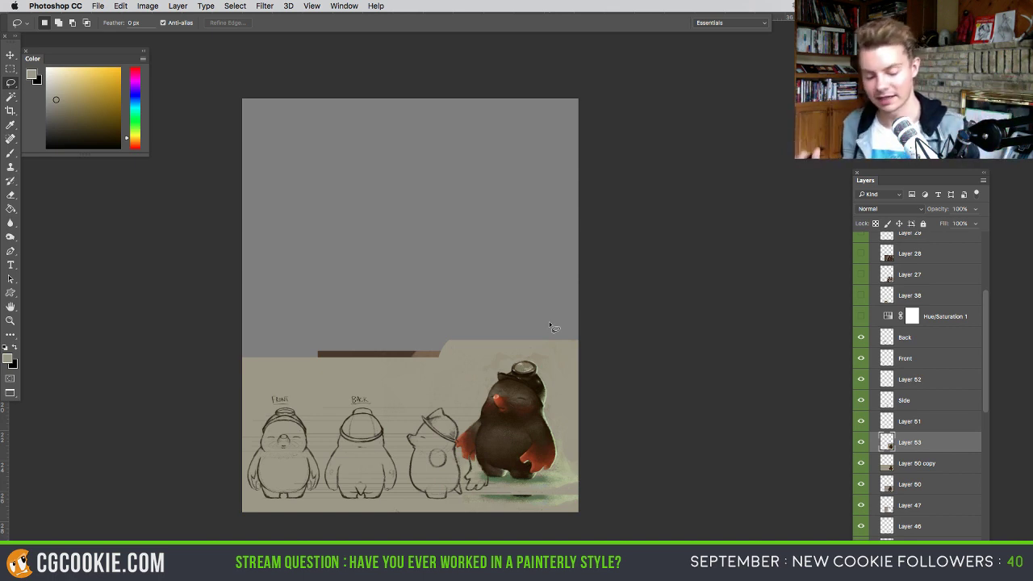
- Move the pasted mole into the empty upper area and scale it up to about 201%
click(10, 55)
drag(532, 456, 431, 282)
key(super+t)
drag(472, 167, 611, 110)
drag(611, 108, 611, 108)
drag(501, 290, 411, 325)
mouse_move(484, 114)
mouse_down()
mouse_move(533, 69)
mouse_move(530, 76)
mouse_up()
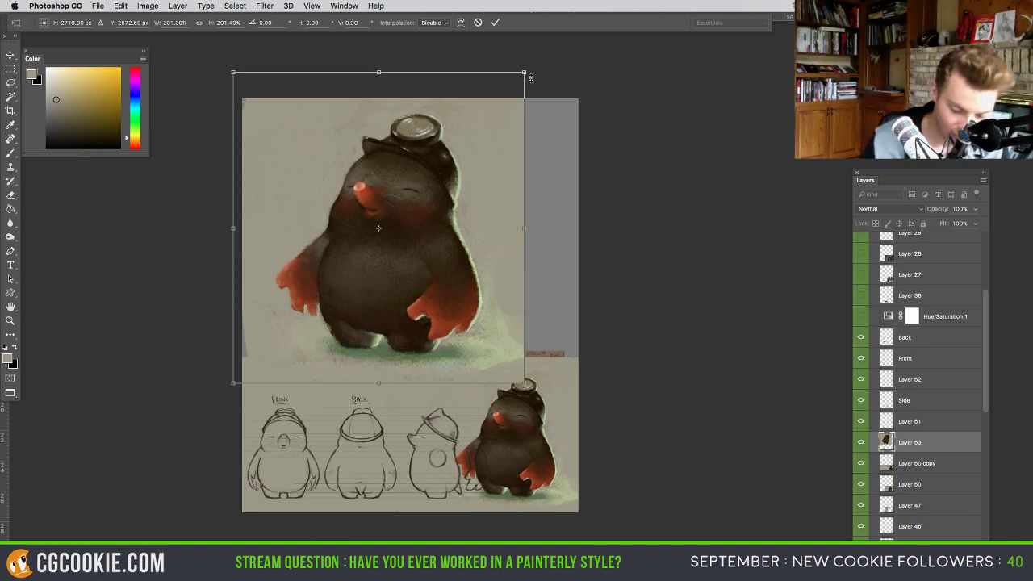
key(Return)
- Paint over the original small mole on Layer 50 copy with the background beige using a large brush
key(b)
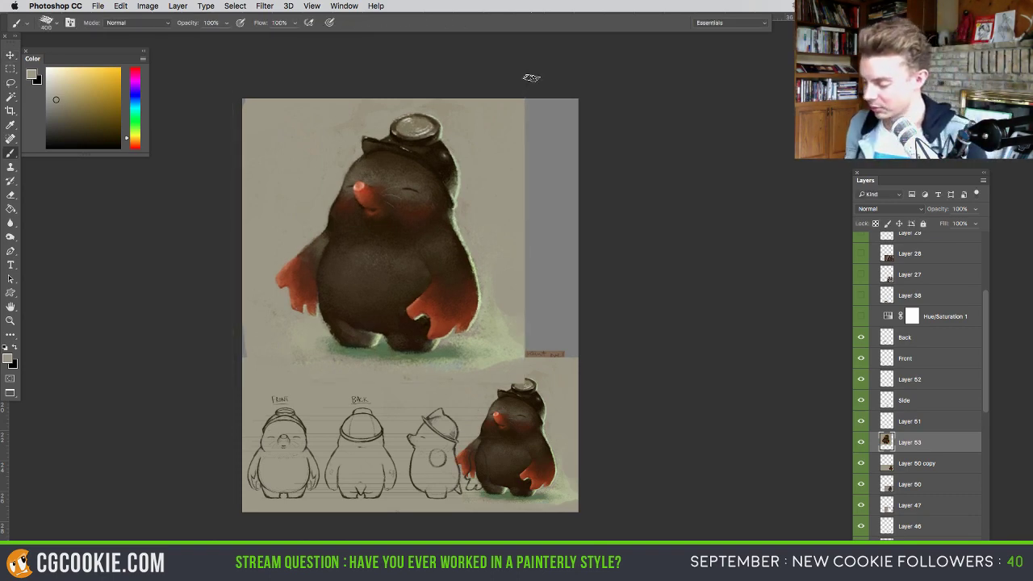
click(889, 462)
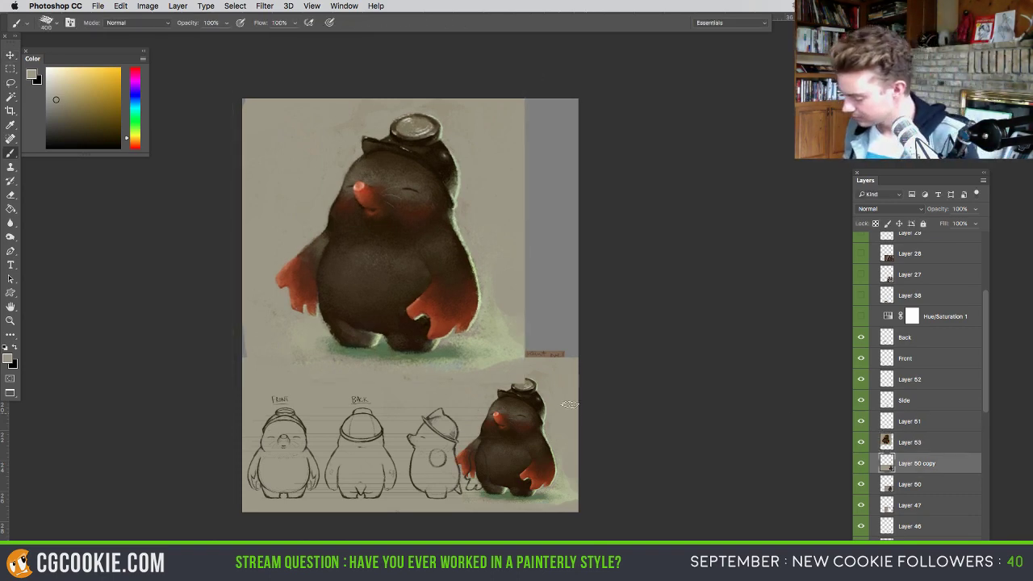
mouse_move(556, 399)
ctrl+alt+mouse_down()
mouse_move(480, 414)
mouse_move(512, 418)
mouse_move(507, 489)
mouse_move(505, 451)
mouse_move(471, 459)
mouse_move(493, 503)
mouse_move(544, 396)
mouse_move(544, 501)
mouse_move(550, 396)
mouse_move(564, 419)
mouse_move(551, 474)
mouse_move(532, 388)
mouse_move(549, 510)
mouse_move(556, 462)
mouse_move(513, 523)
ctrl+alt+mouse_up()
- Scale down the large mole on Layer 53 and reposition it above the turnaround drawings
click(895, 439)
click(10, 55)
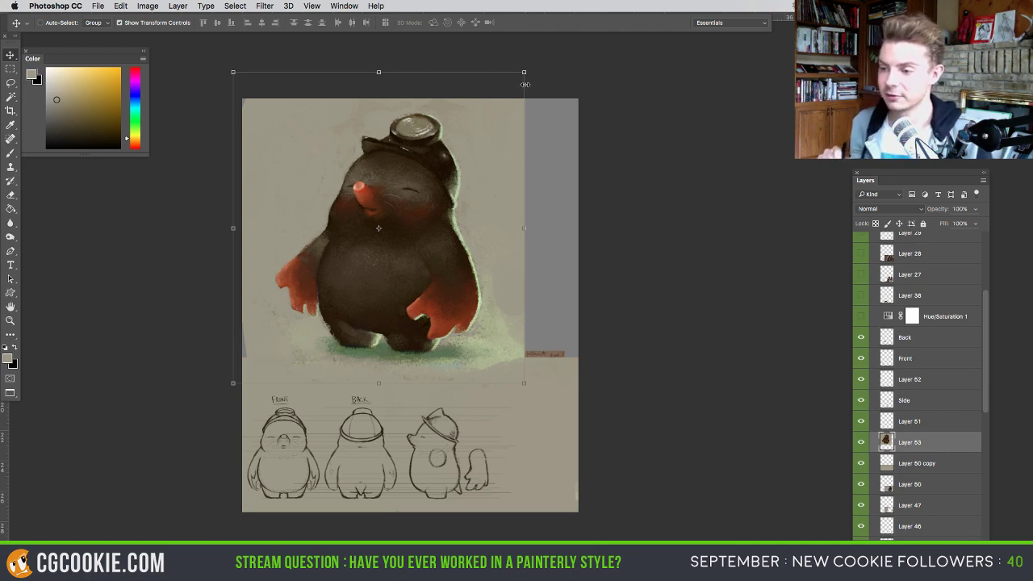
drag(525, 83, 458, 167)
drag(406, 307, 434, 300)
key(Return)
- Crop the canvas in from its upper-right corner to tighten the sheet around the mole and the drawings
key(b)
key(c)
mouse_move(580, 101)
mouse_down()
mouse_move(537, 134)
mouse_move(548, 136)
mouse_up()
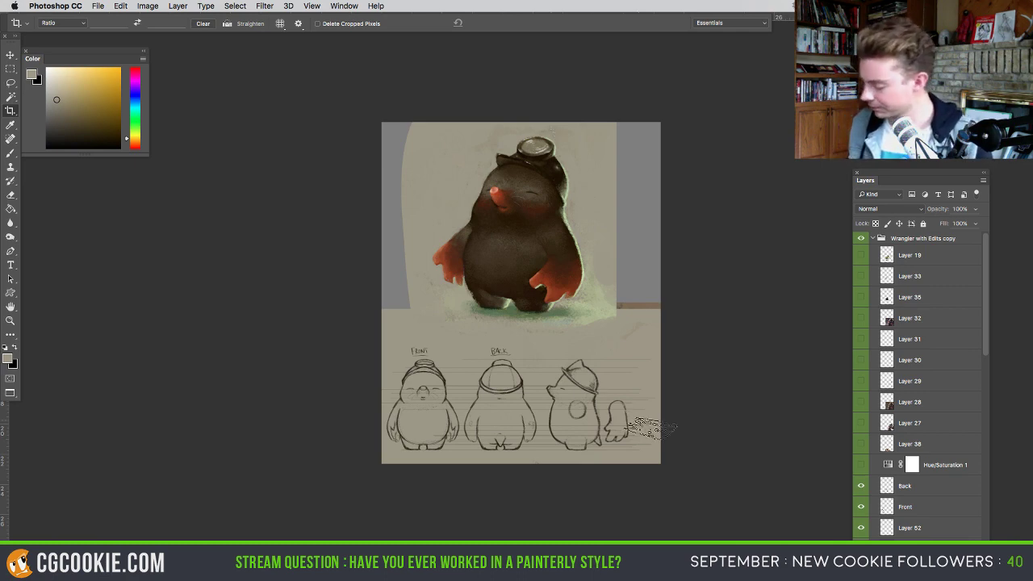
- Paint sampled background beige over the grey gaps around the large mole and extend the pale green ground beneath it
key(b)
mouse_move(983, 334)
mouse_down()
mouse_move(987, 394)
mouse_move(885, 366)
mouse_move(887, 421)
mouse_move(936, 383)
mouse_up()
scroll(937, 382, down, 1)
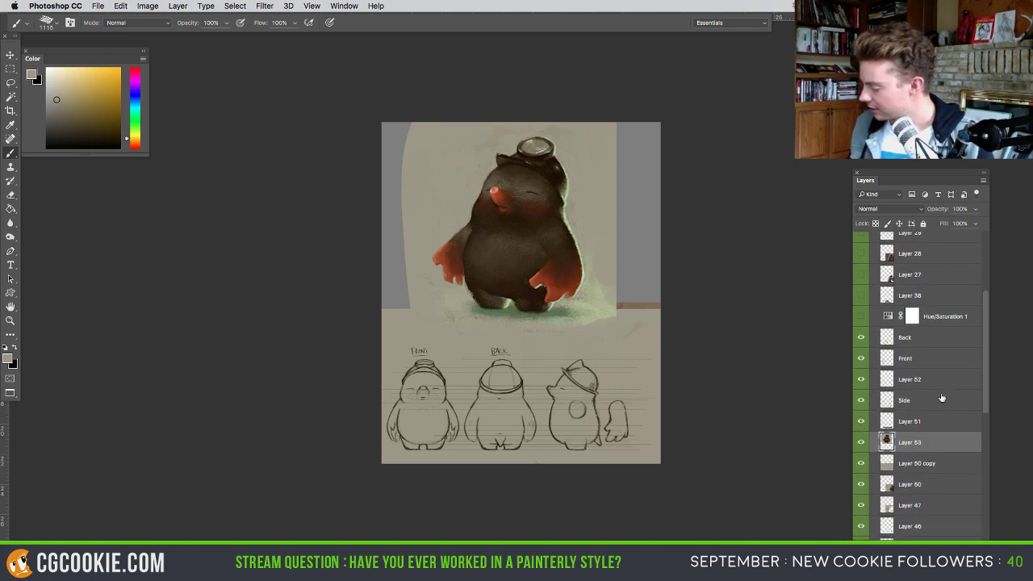
alt+click(418, 277)
mouse_move(416, 283)
mouse_down()
mouse_move(392, 279)
mouse_move(381, 233)
mouse_up()
drag(397, 116, 414, 97)
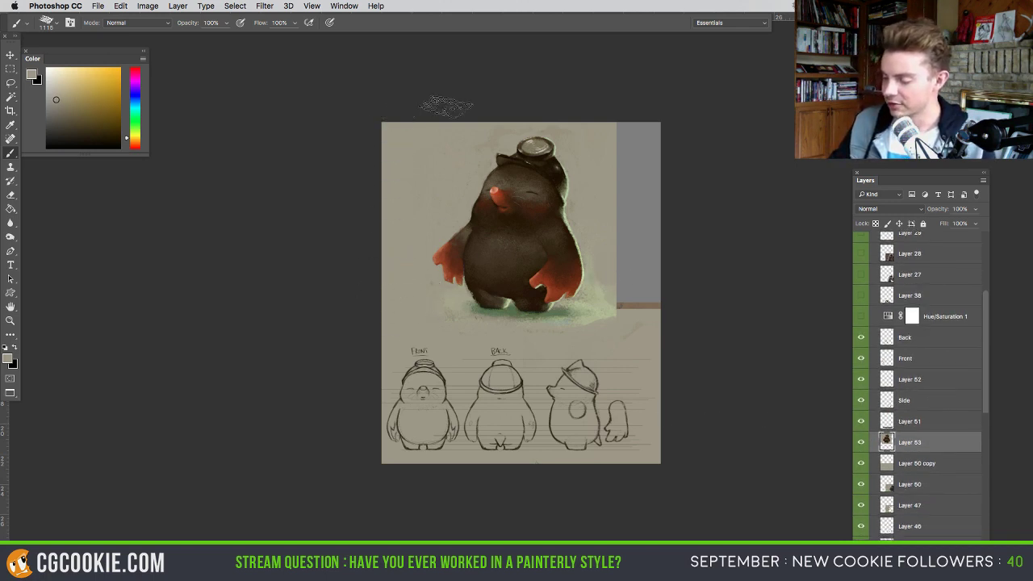
mouse_move(613, 145)
mouse_down()
mouse_move(659, 127)
mouse_move(630, 234)
mouse_move(649, 313)
mouse_move(633, 283)
mouse_move(636, 315)
mouse_up()
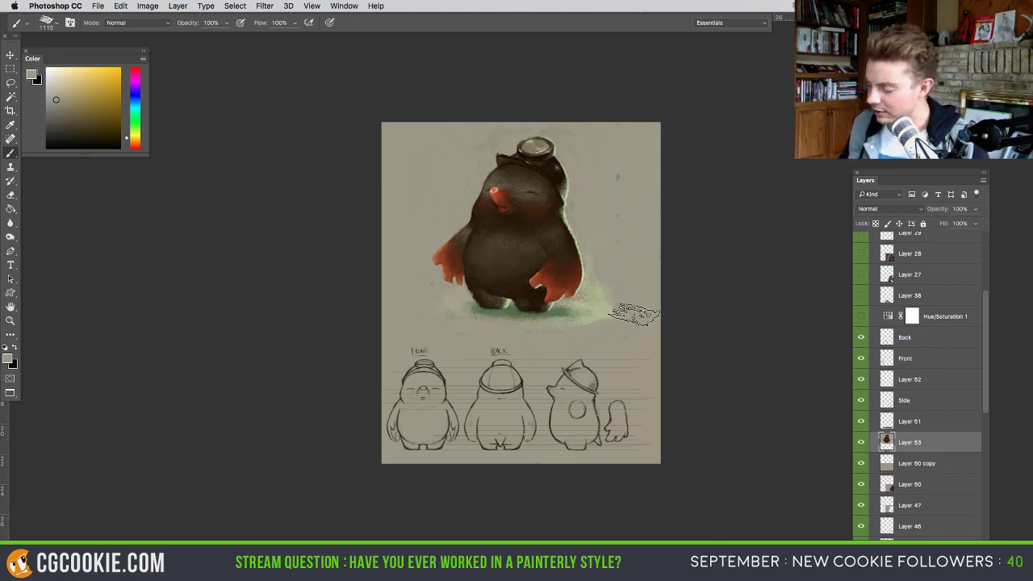
alt+click(624, 279)
ctrl+alt+drag(632, 277, 553, 305)
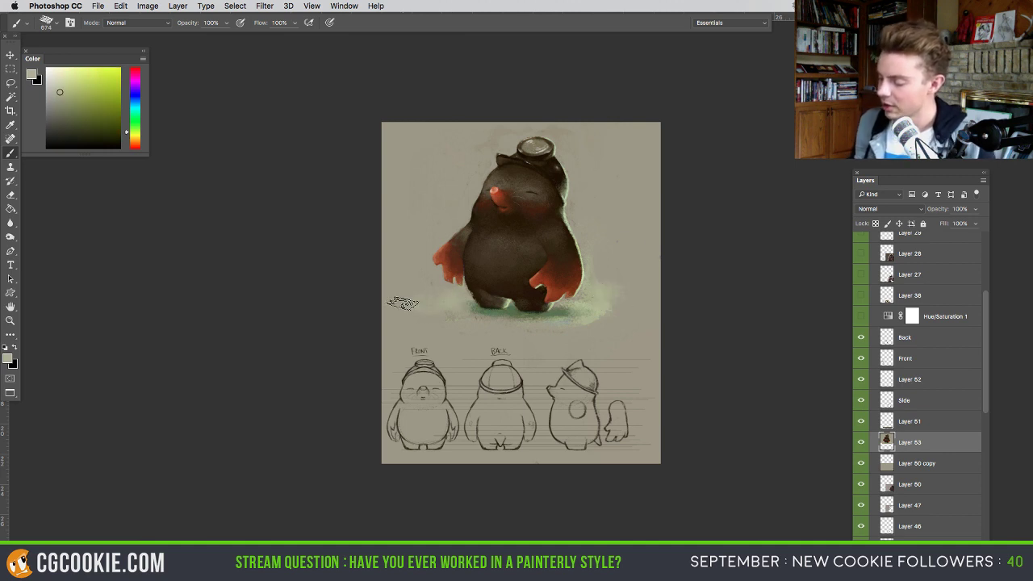
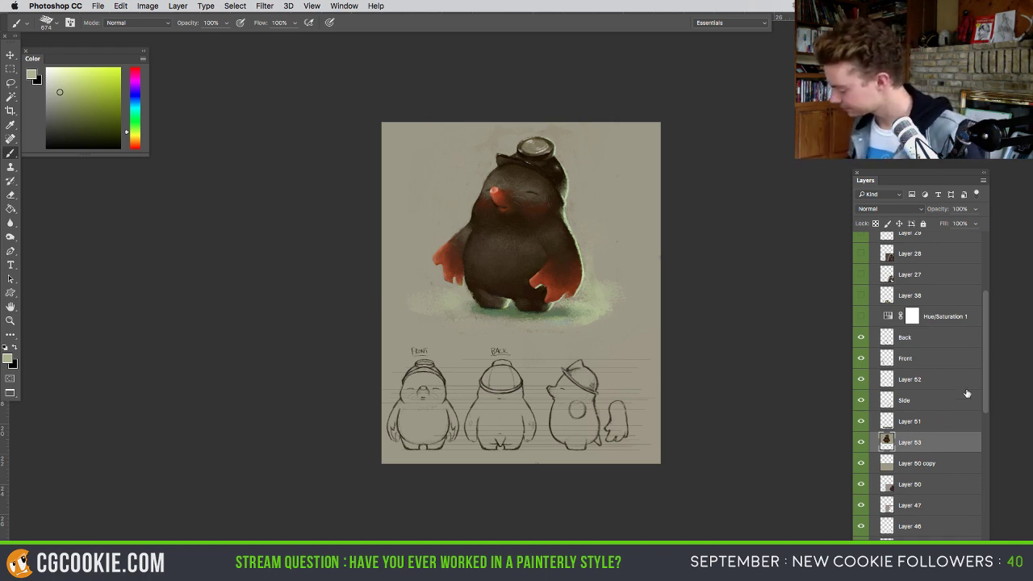
- Shift the layers from Layer 51 up to Back slightly right together to centre the turnaround, and select the Front layer
click(895, 420)
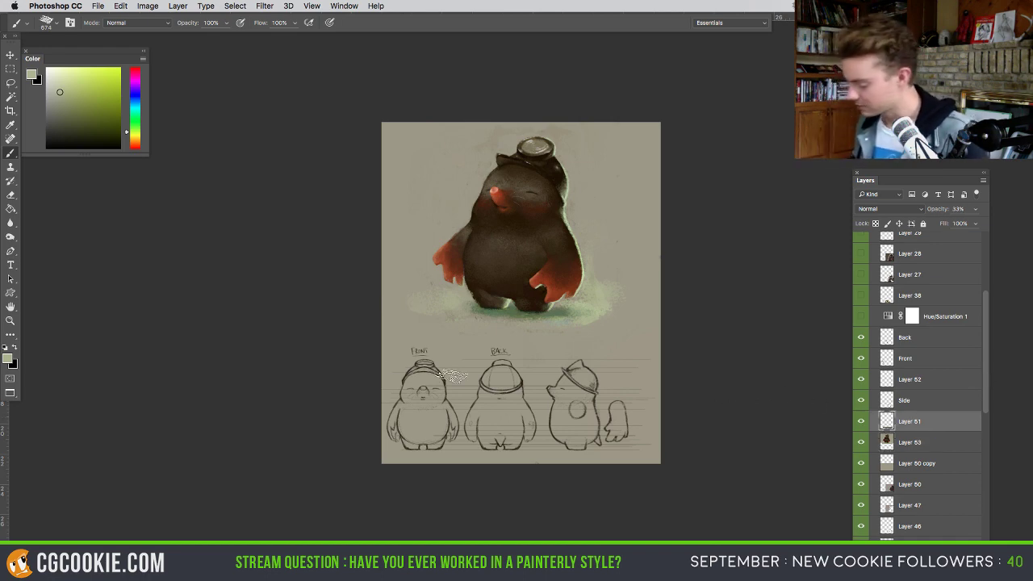
click(11, 55)
mouse_move(593, 435)
mouse_down()
mouse_move(604, 435)
mouse_move(593, 432)
mouse_up()
key(super+z)
shift+click(892, 339)
click(905, 358)
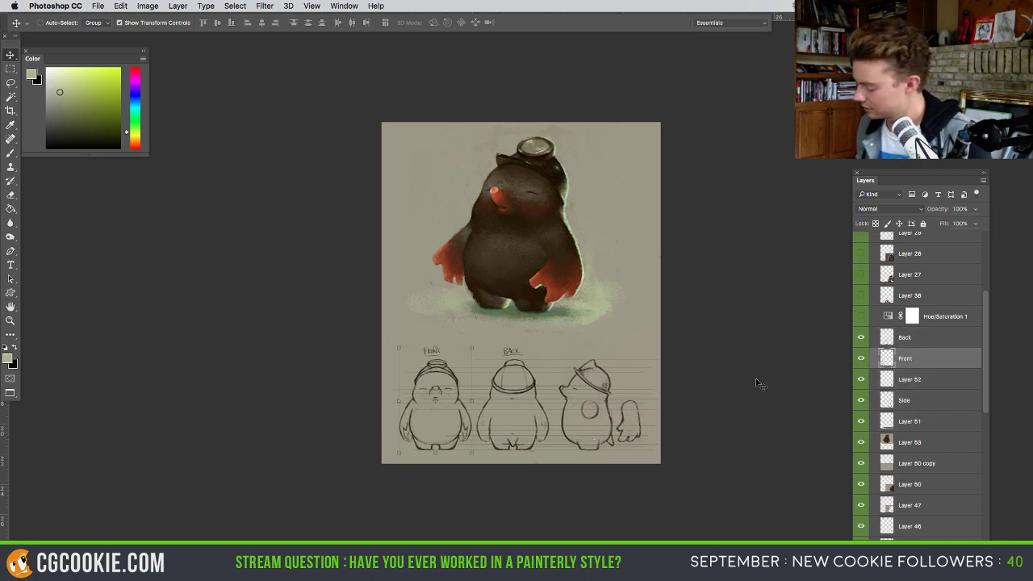
- Move the front view drawing with its label slightly left, away from the back view
drag(464, 433, 455, 436)
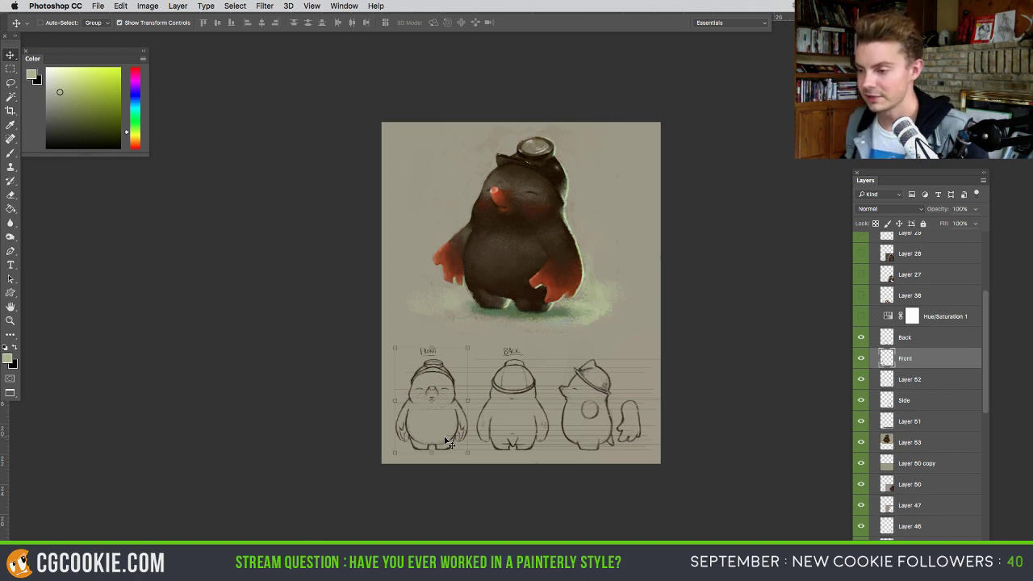
scroll(676, 355, up, 3)
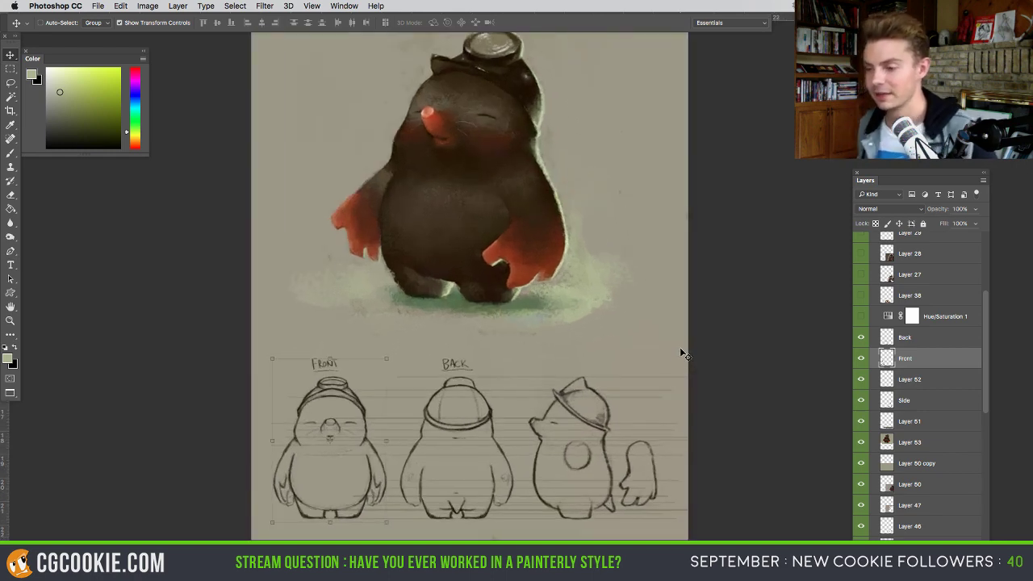
scroll(582, 364, down, 2)
scroll(583, 365, right, 2)
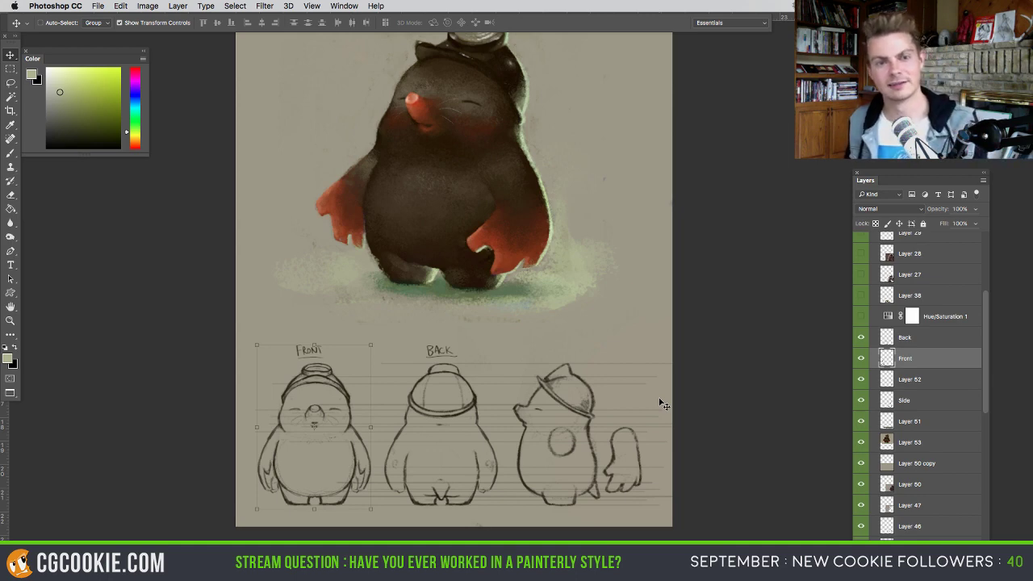
- Paint extra horizontal guide lines on Layer 51 at the height of the front view's hat lamp, using a sampled dark colour
key(b)
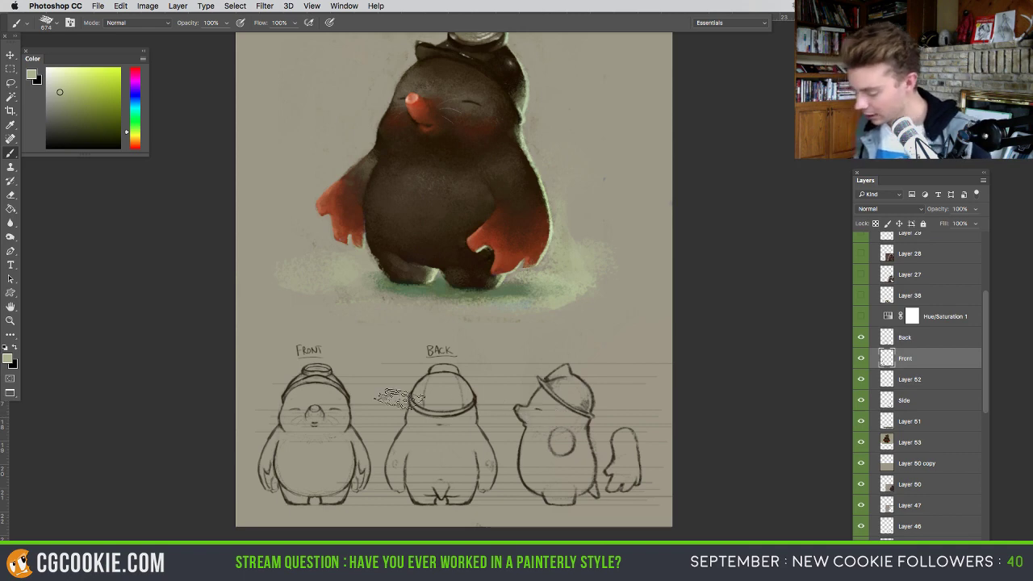
scroll(553, 417, up, 3)
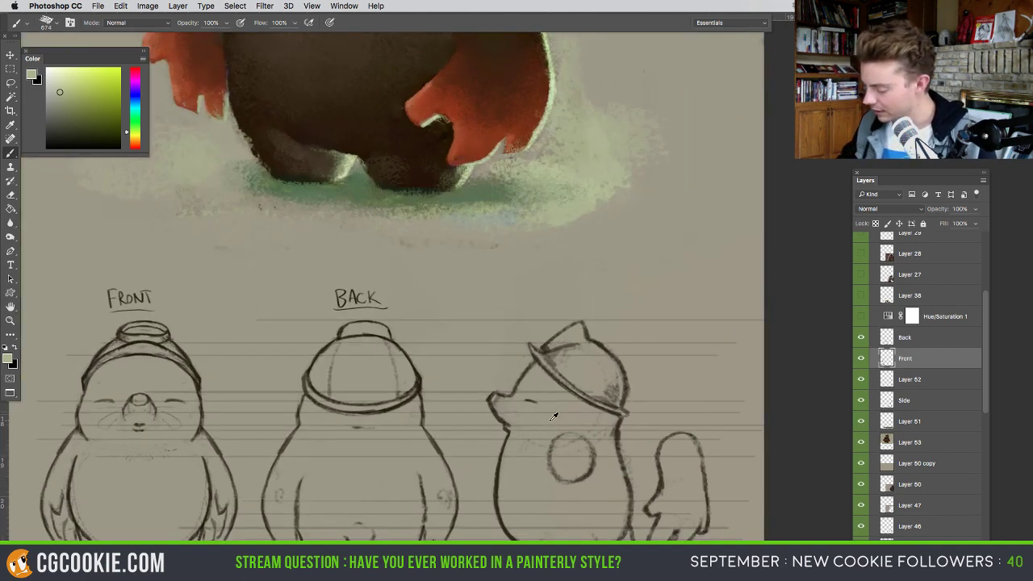
drag(708, 433, 778, 388)
click(861, 421)
click(861, 421)
click(909, 421)
alt+click(617, 302)
mouse_move(617, 302)
mouse_down()
mouse_move(617, 315)
mouse_move(544, 300)
mouse_up()
mouse_move(212, 290)
mouse_down()
mouse_move(124, 291)
mouse_move(778, 291)
mouse_up()
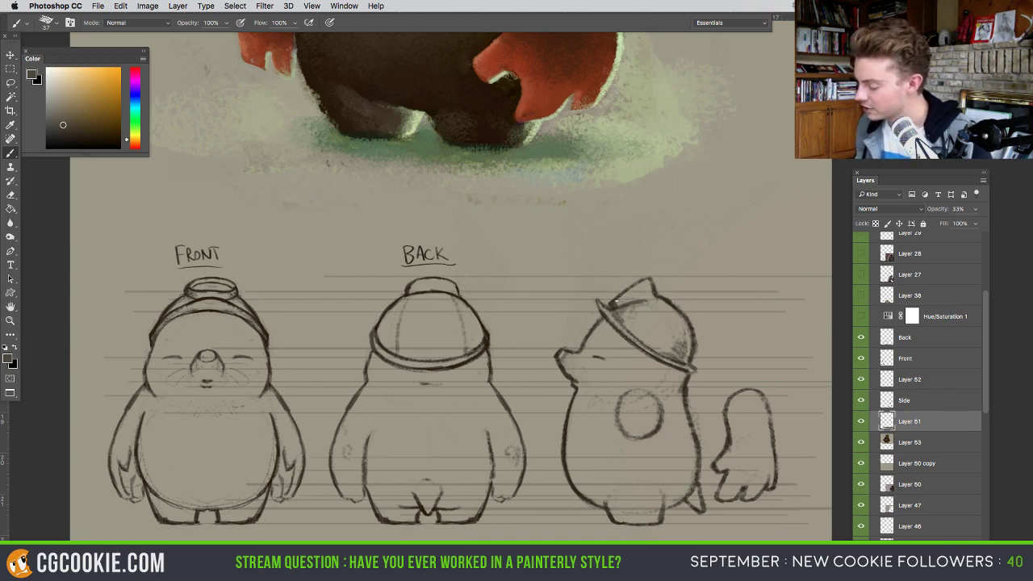
- Erase and redraw the lamp on the side view's hat on the Side layer, lining it up with the guide lines
click(861, 399)
click(861, 399)
click(912, 401)
key(e)
mouse_move(610, 300)
mouse_down()
mouse_move(647, 278)
mouse_move(613, 288)
mouse_up()
key(b)
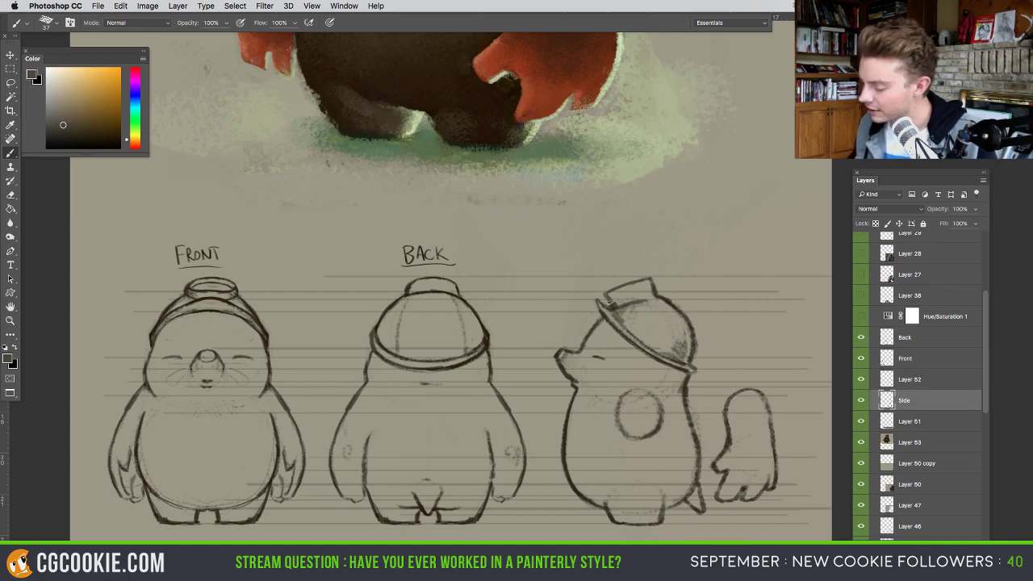
key(e)
mouse_move(684, 290)
mouse_down()
mouse_move(692, 290)
mouse_move(615, 309)
mouse_move(626, 314)
mouse_move(616, 303)
mouse_move(634, 297)
mouse_up()
key(b)
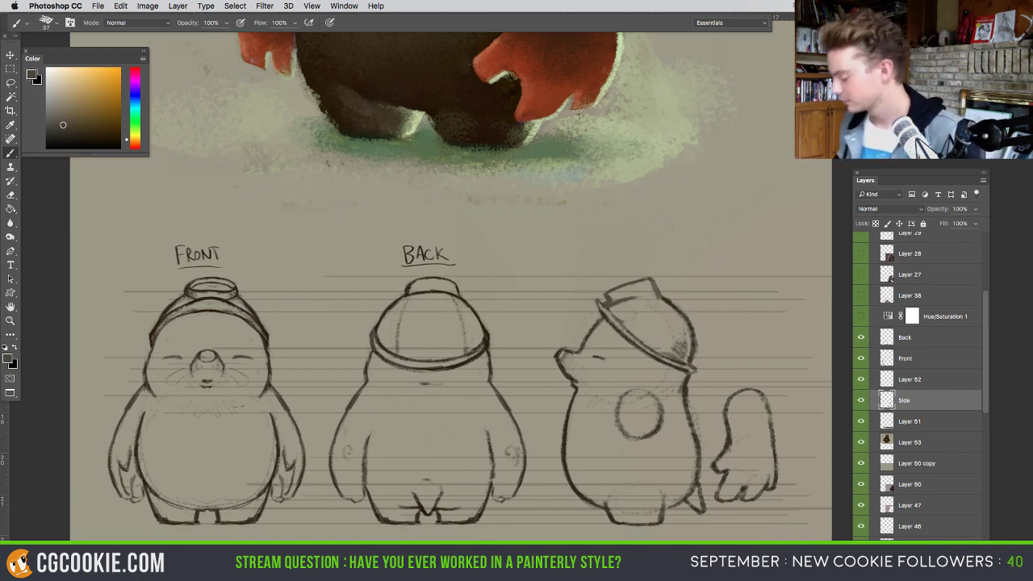
key(e)
key(b)
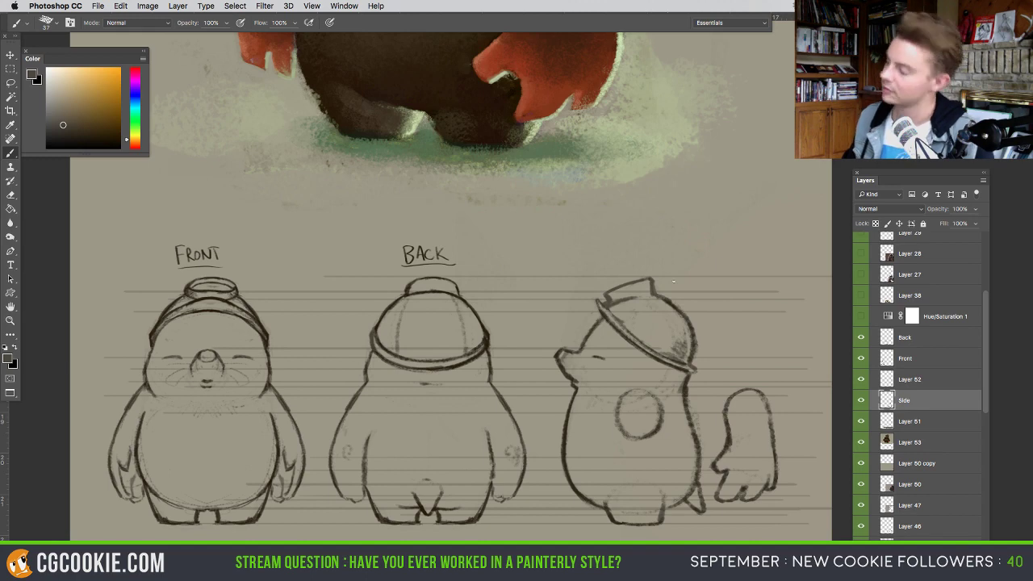
- Handwrite an underlined SIDE label above the side view on the Side layer
key(e)
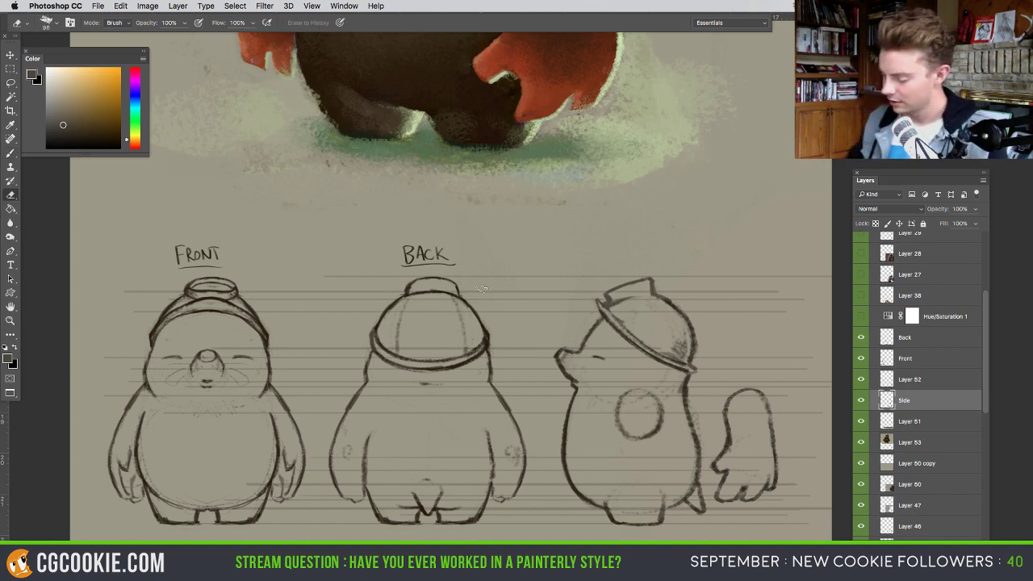
scroll(490, 392, down, 3)
scroll(490, 392, up, 1)
key(b)
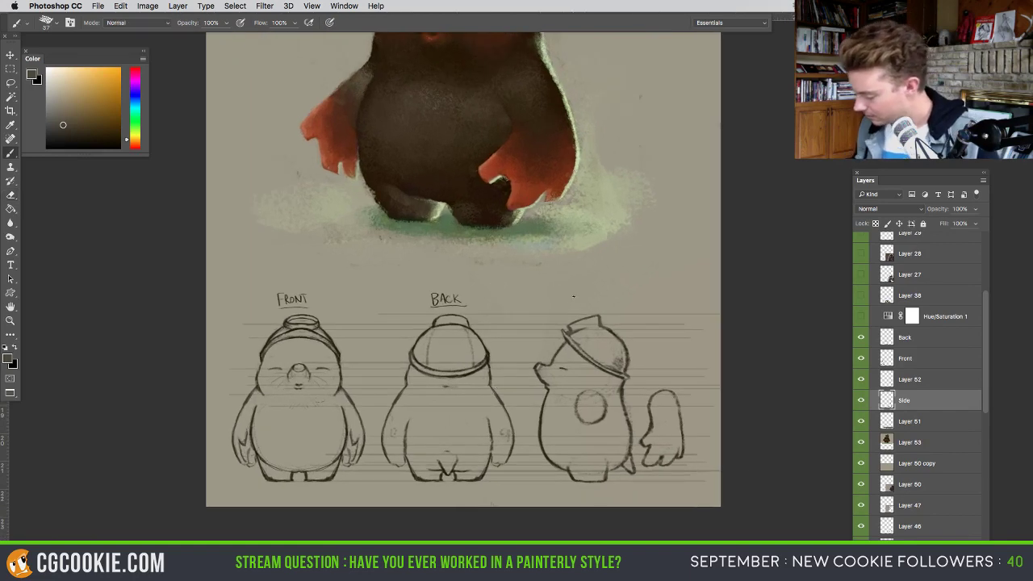
mouse_move(568, 297)
mouse_down()
mouse_move(575, 308)
mouse_move(610, 310)
mouse_up()
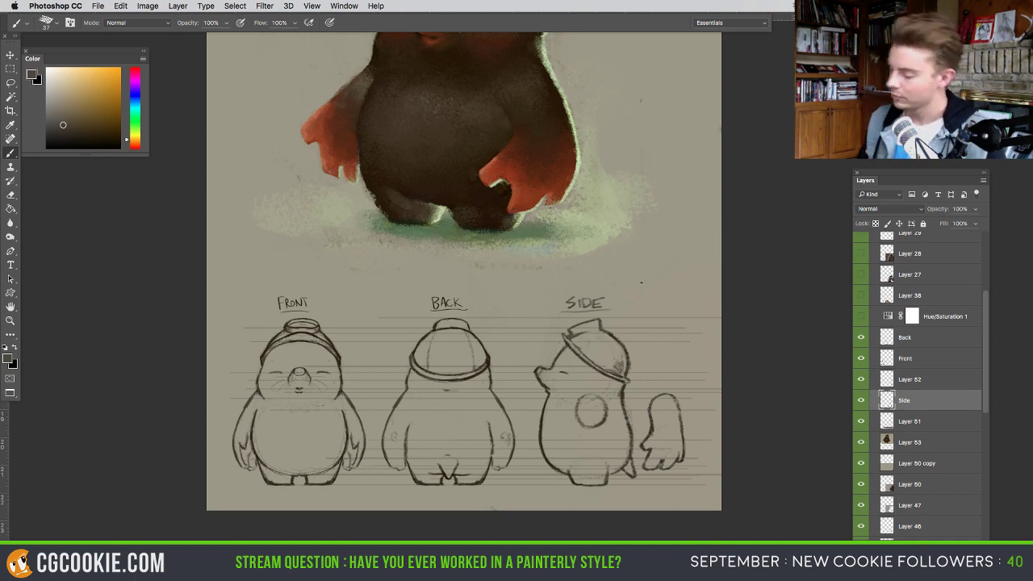
- Move the side view and separate arm right together, and shift the back view slightly right to even the spacing
key(v)
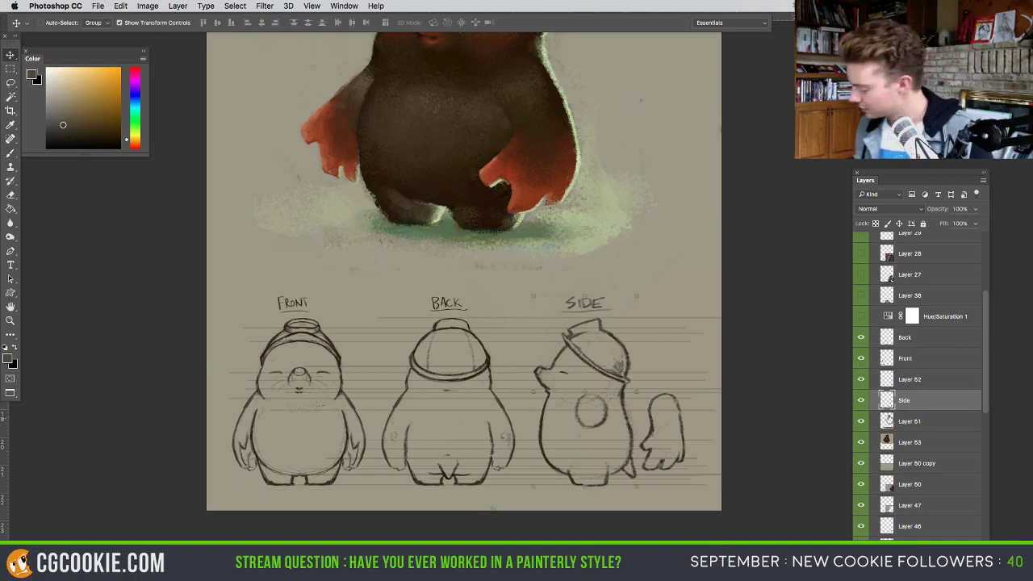
shift+click(893, 381)
drag(633, 442, 649, 442)
click(905, 343)
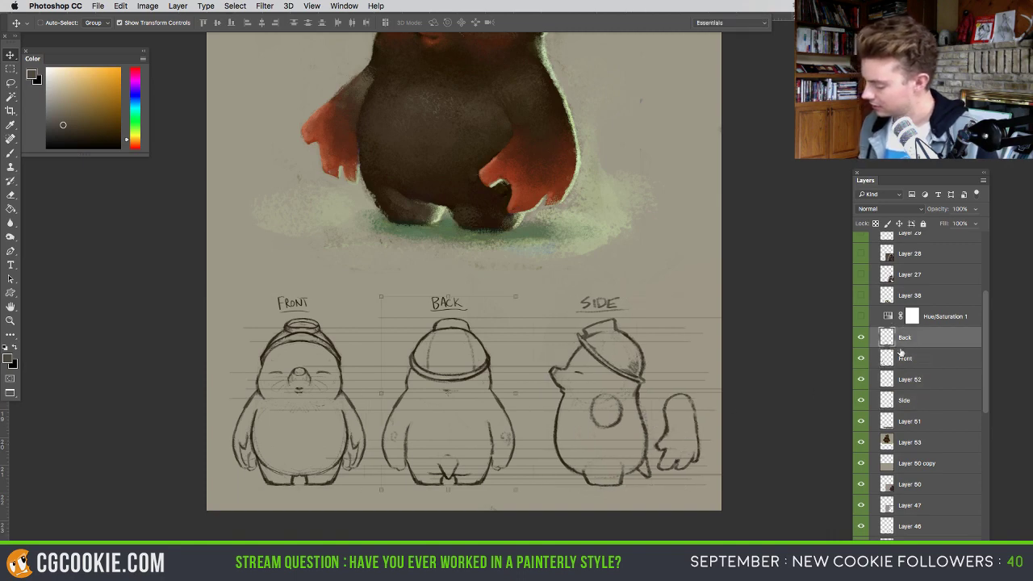
drag(486, 443, 495, 444)
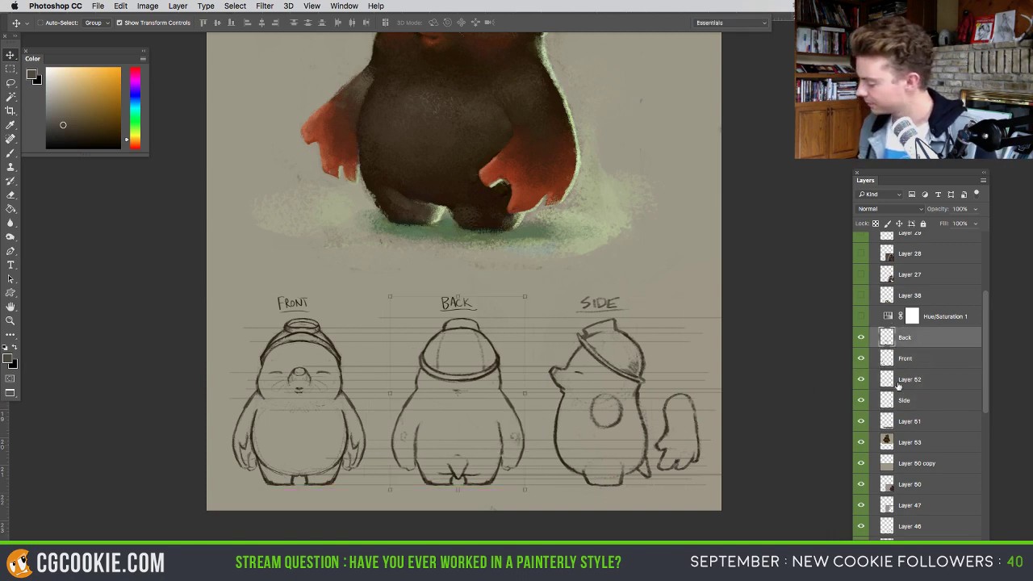
- Lower the opacity of the guide lines on Layer 51 to 5%
click(886, 421)
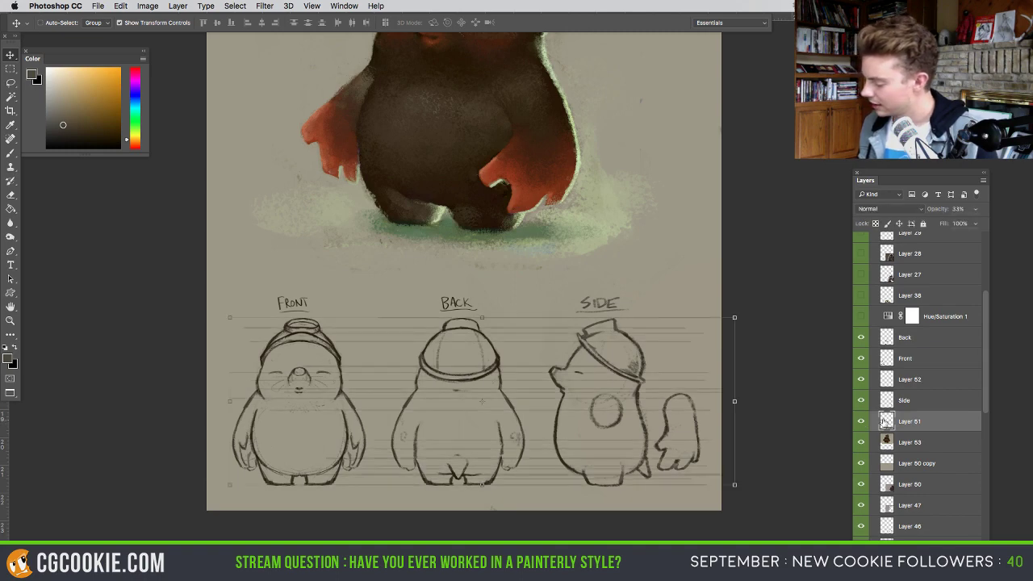
click(976, 209)
drag(945, 224, 936, 224)
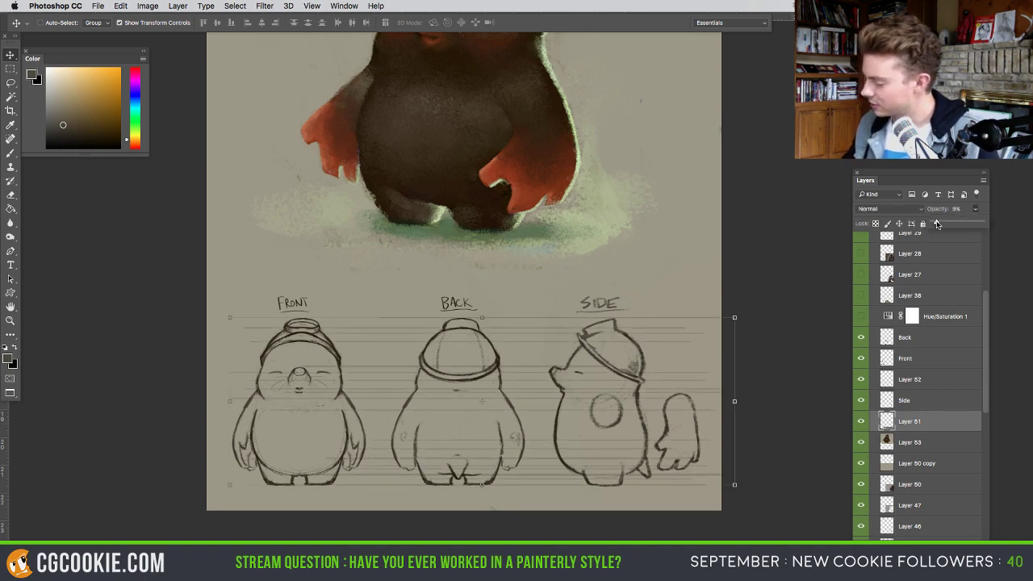
key(0)
key(5)
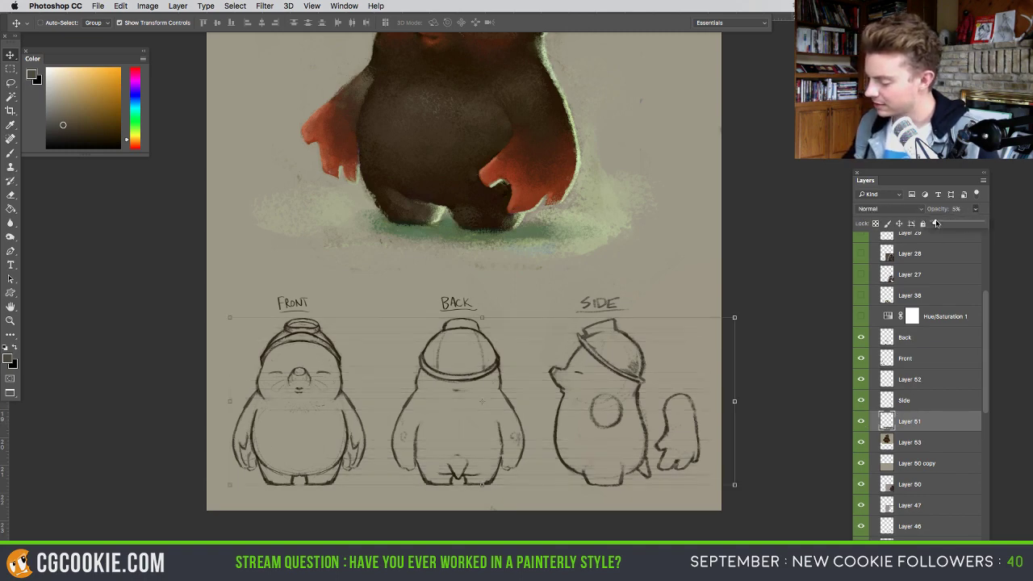
- Add a new layer above Layer 51 and paint a dark horizontal ground line beneath all three views and the arm
key(ctrl+shift+alt+n)
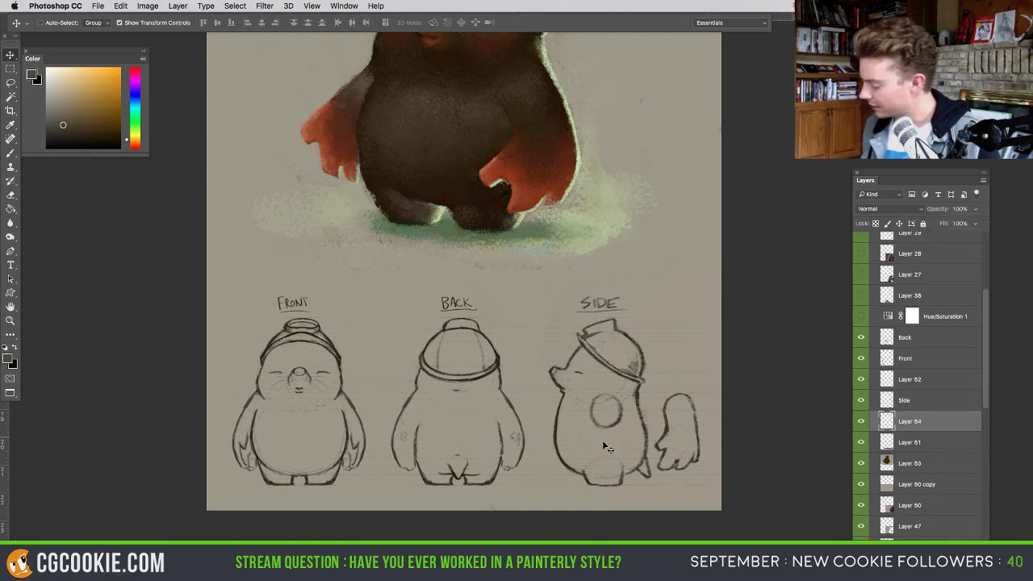
key(b)
drag(563, 485, 232, 485)
drag(565, 485, 706, 484)
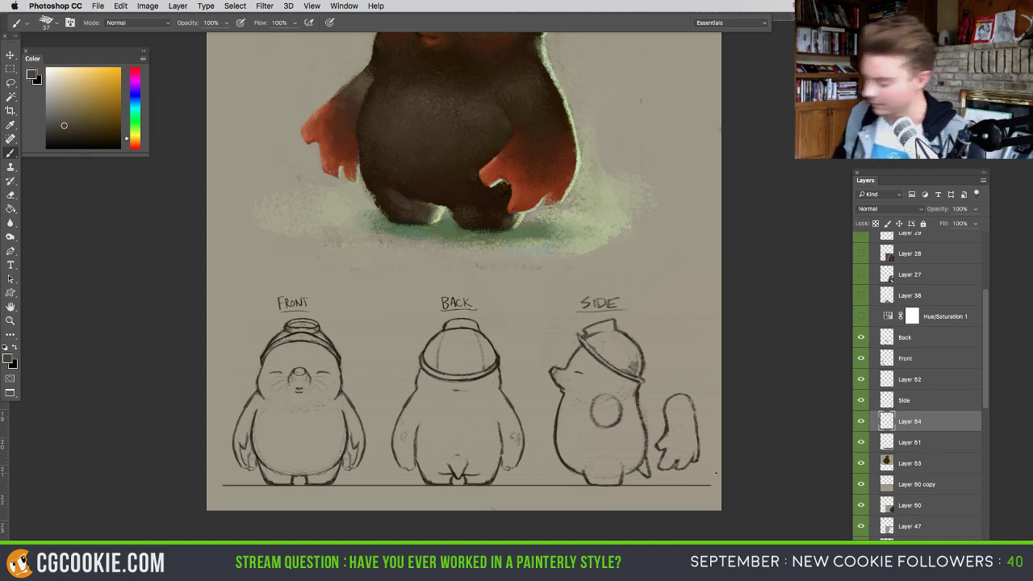
- Toggle Layer 52's visibility to check what it holds, and recheck the opacity of Layer 51
click(903, 401)
click(871, 380)
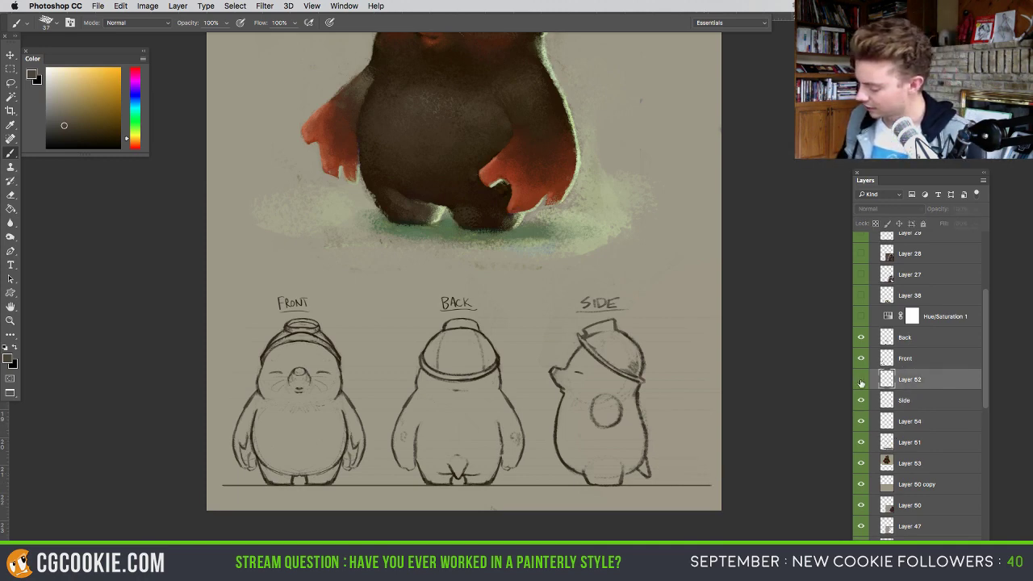
click(876, 442)
click(977, 209)
drag(933, 223, 933, 223)
- Examine the large mole painting and compare it with the front, back and side drawings below it
scroll(601, 316, down, 2)
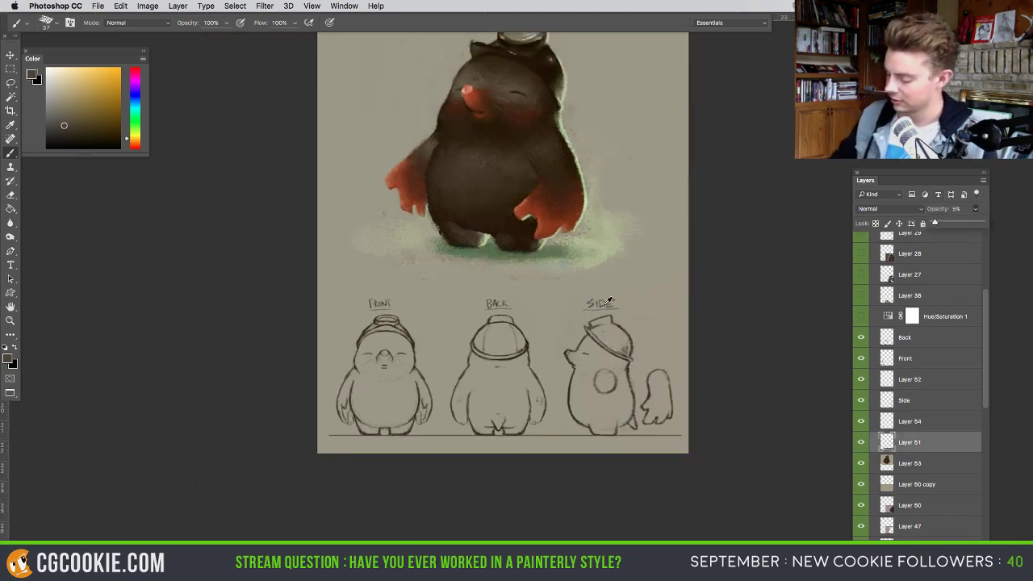
drag(637, 298, 465, 367)
scroll(484, 393, up, 2)
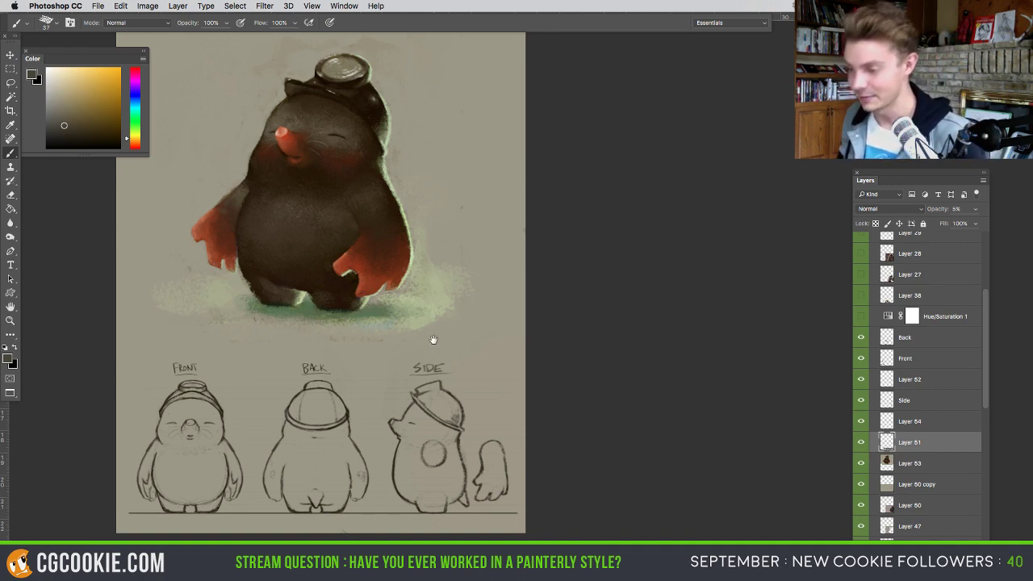
drag(432, 346, 442, 352)
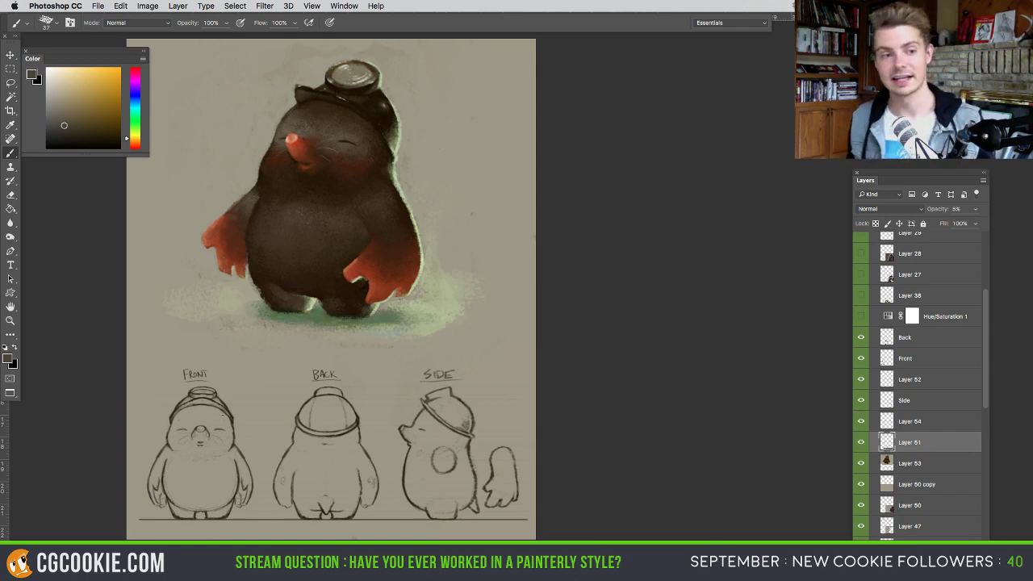
mouse_move(399, 305)
mouse_down()
mouse_move(413, 302)
mouse_move(495, 384)
mouse_move(503, 410)
mouse_up()
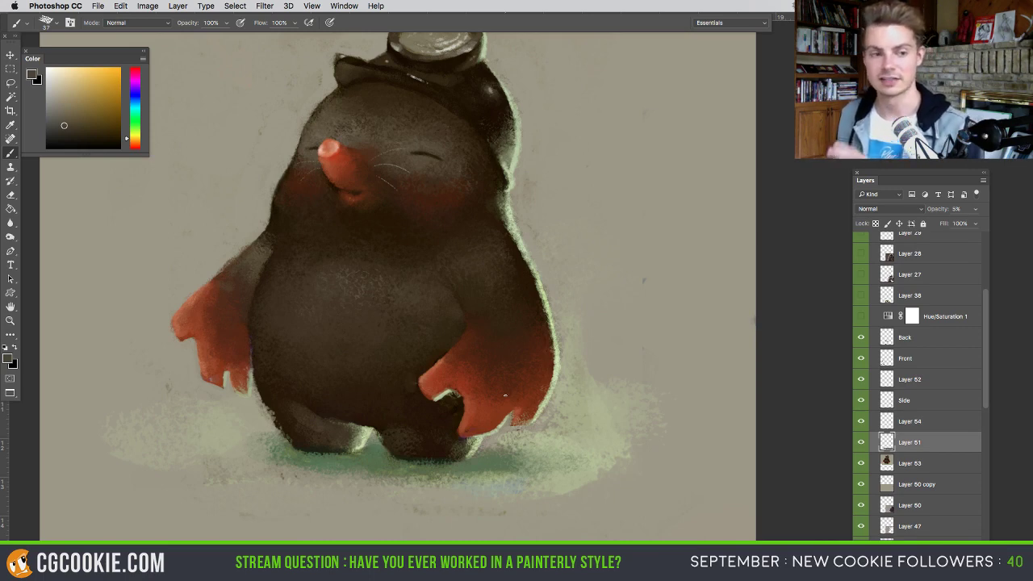
scroll(417, 285, up, 2)
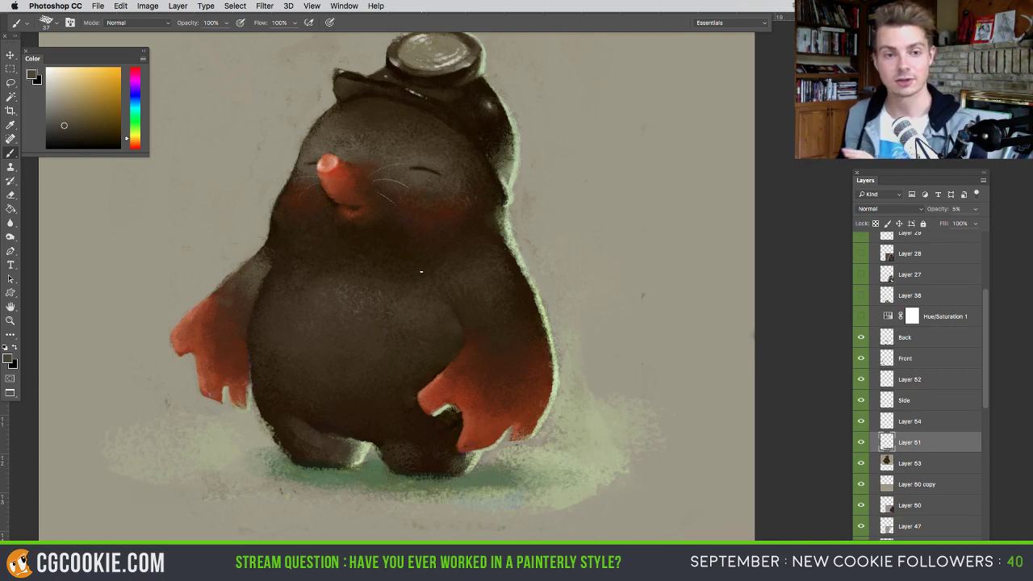
mouse_move(481, 346)
mouse_down()
mouse_move(472, 358)
mouse_move(479, 346)
mouse_up()
drag(454, 398, 556, 185)
mouse_move(498, 314)
mouse_down()
mouse_move(457, 295)
mouse_move(423, 303)
mouse_up()
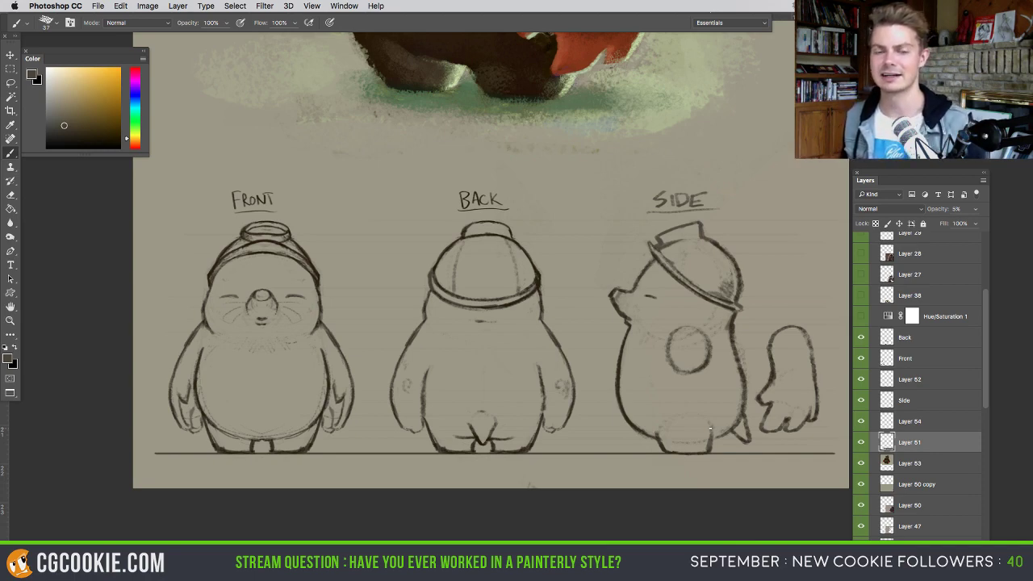
mouse_move(447, 313)
mouse_down()
mouse_move(417, 352)
mouse_move(373, 495)
mouse_up()
drag(459, 414, 462, 553)
drag(490, 428, 481, 478)
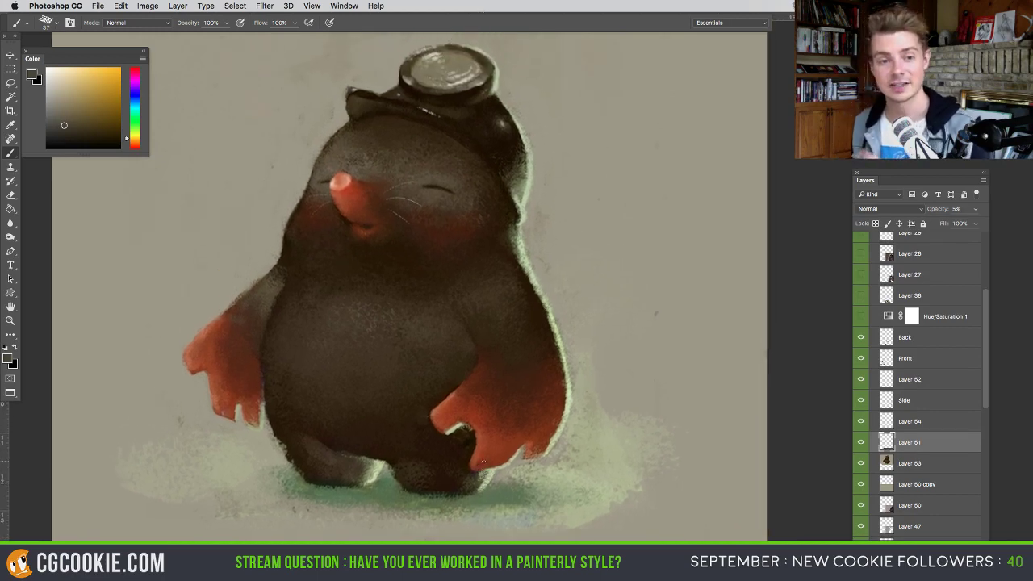
mouse_move(428, 442)
mouse_down()
mouse_move(444, 362)
mouse_move(443, 173)
mouse_move(402, 94)
mouse_up()
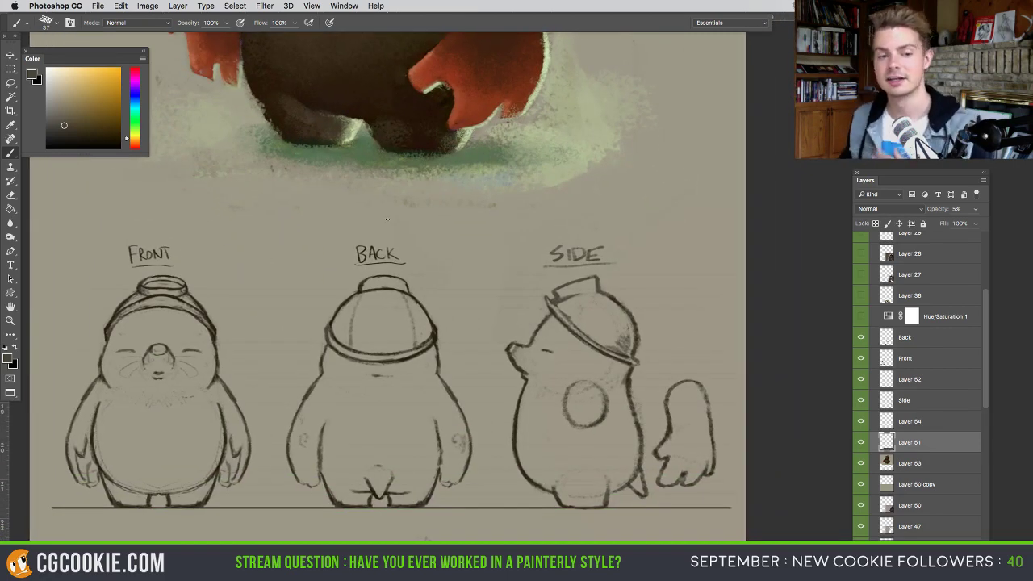
mouse_move(452, 295)
mouse_down()
mouse_move(477, 466)
mouse_move(454, 482)
mouse_move(480, 482)
mouse_up()
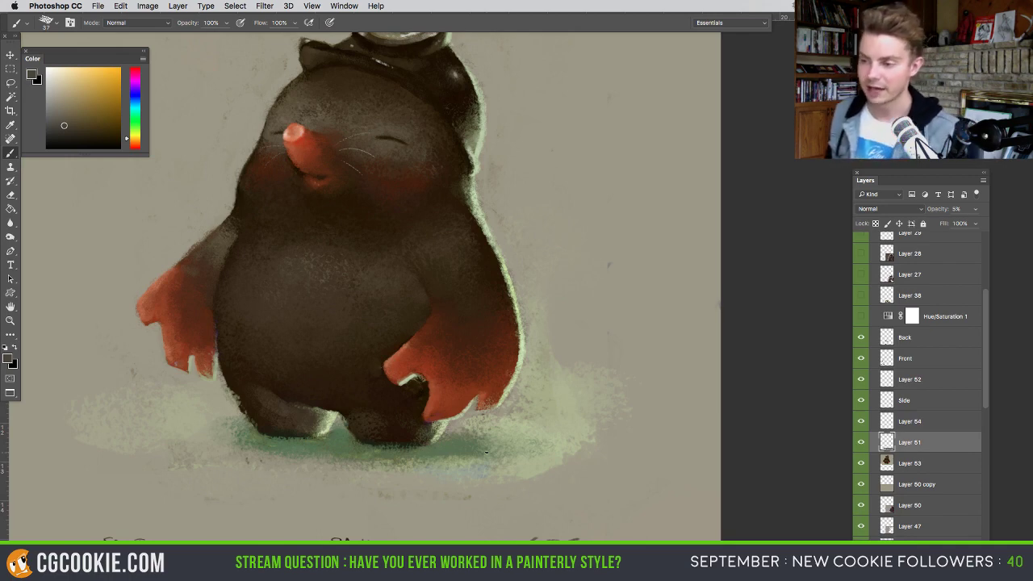
scroll(511, 341, up, 3)
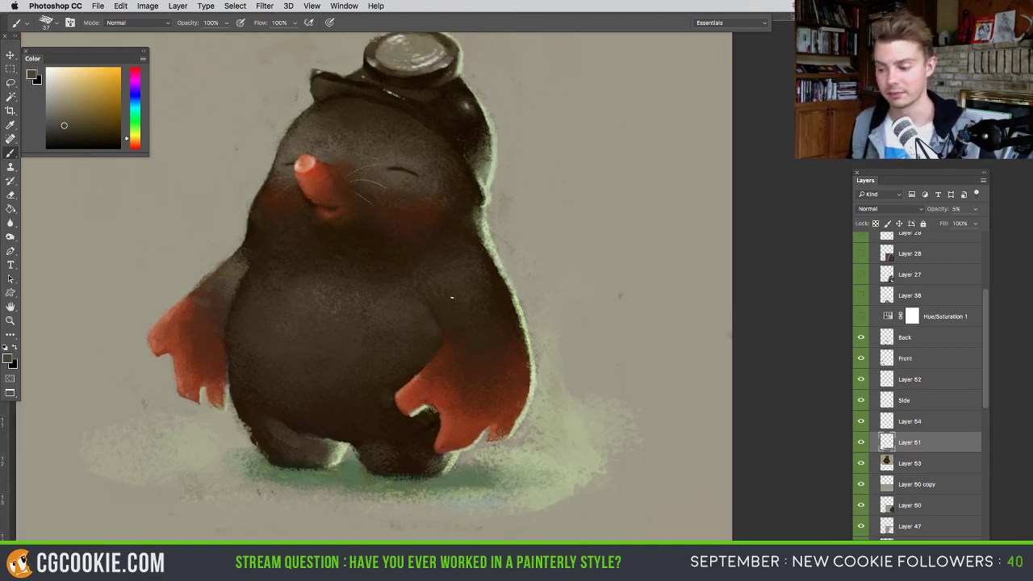
click(160, 5)
mouse_move(173, 18)
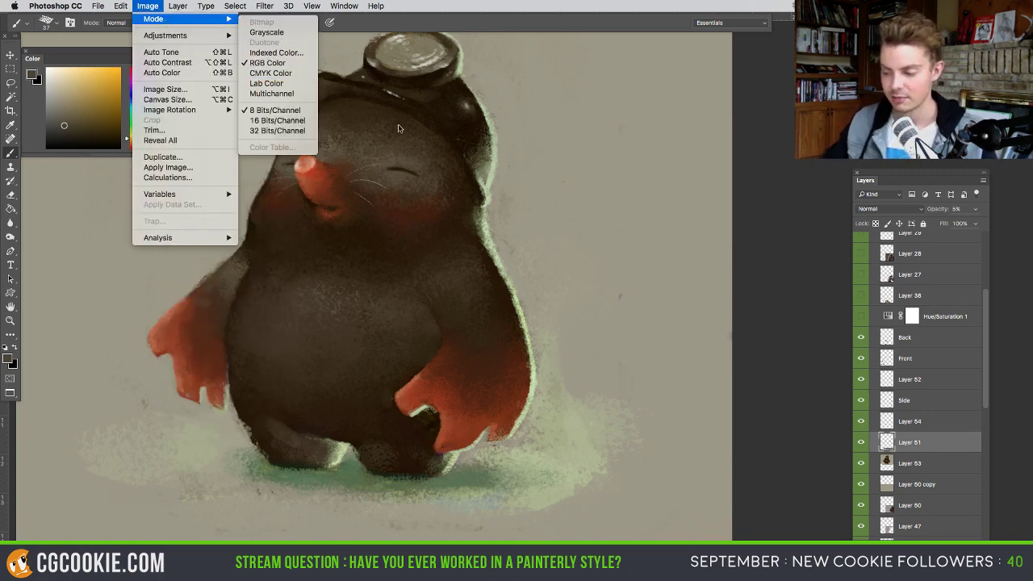
click(522, 368)
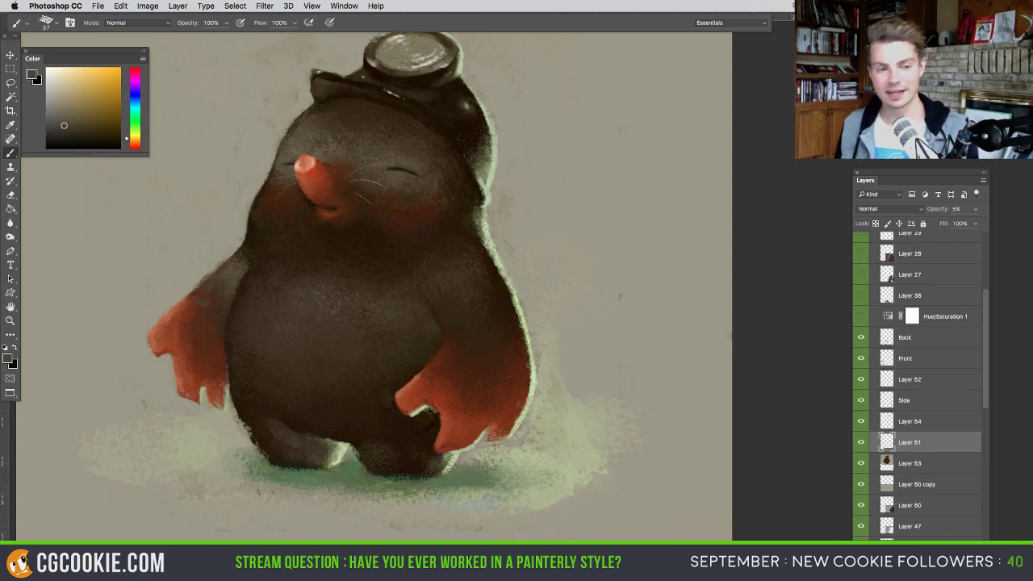
- Review the whole character sheet from painting to turnaround and hide the interface panels for a clean view
mouse_move(435, 362)
mouse_down()
mouse_move(457, 433)
mouse_move(477, 404)
mouse_move(487, 179)
mouse_move(445, 92)
mouse_move(438, 307)
mouse_move(459, 279)
mouse_up()
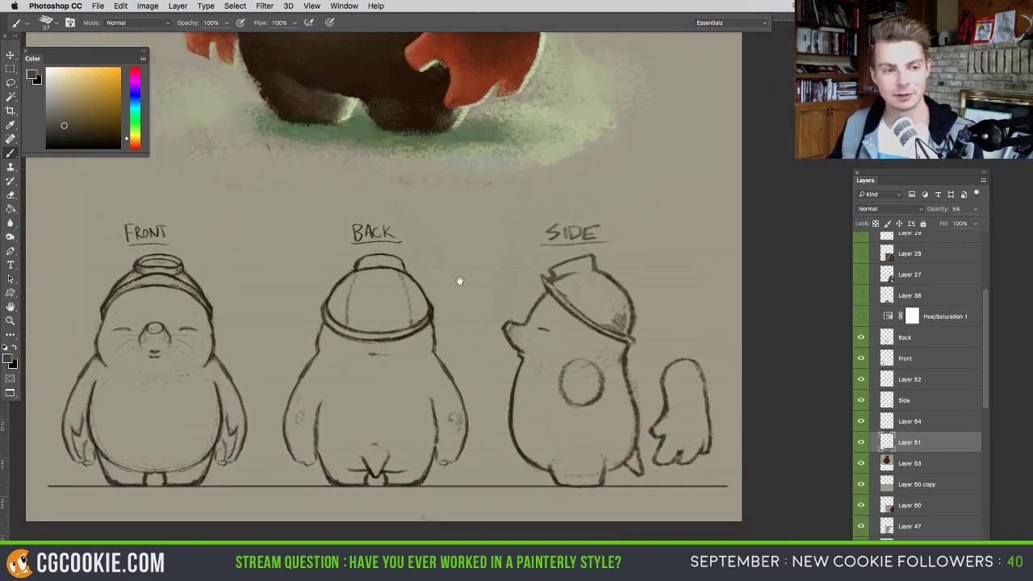
scroll(468, 311, down, 3)
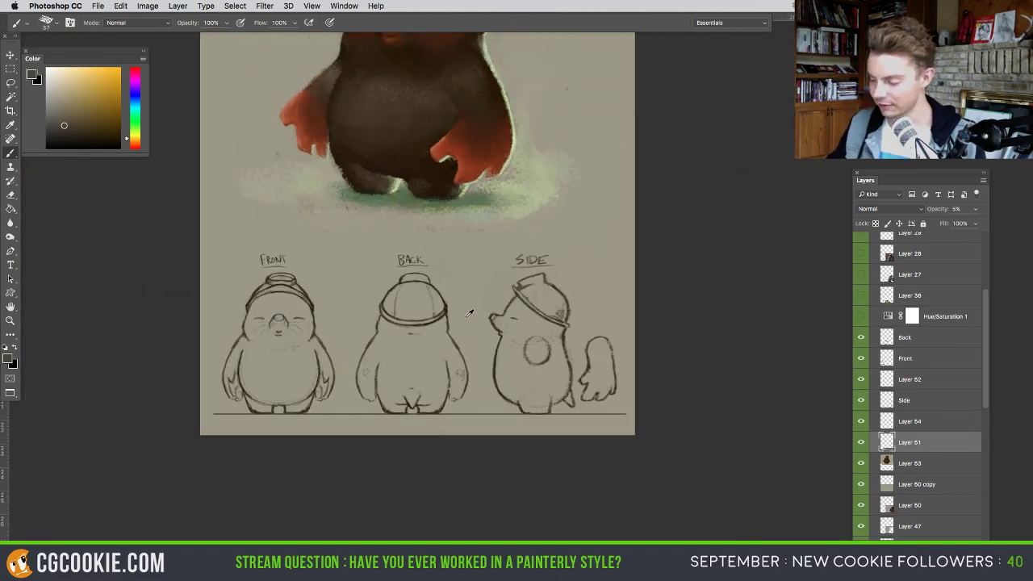
mouse_move(465, 318)
mouse_down()
mouse_move(452, 379)
mouse_move(470, 428)
mouse_up()
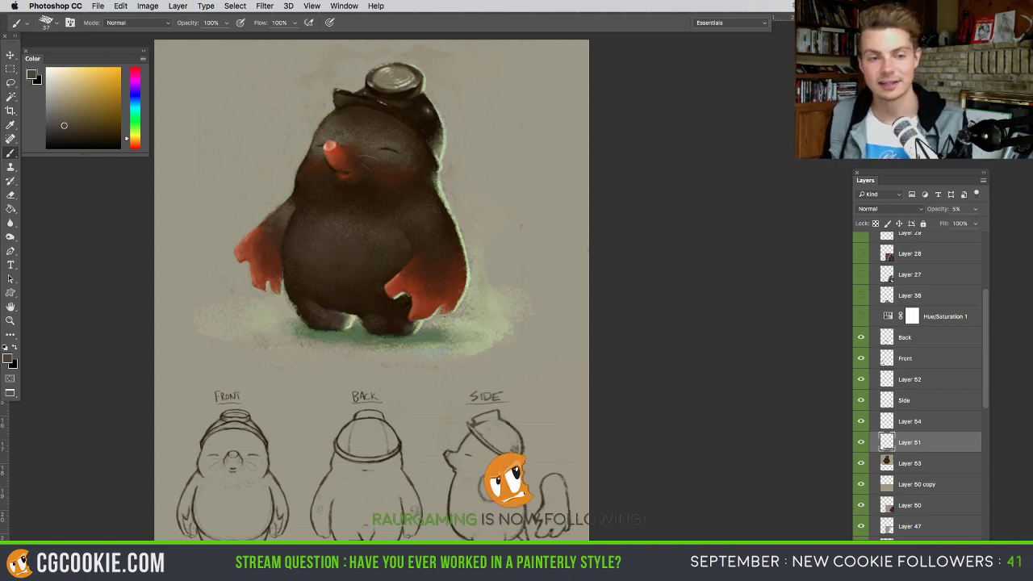
drag(274, 400, 276, 222)
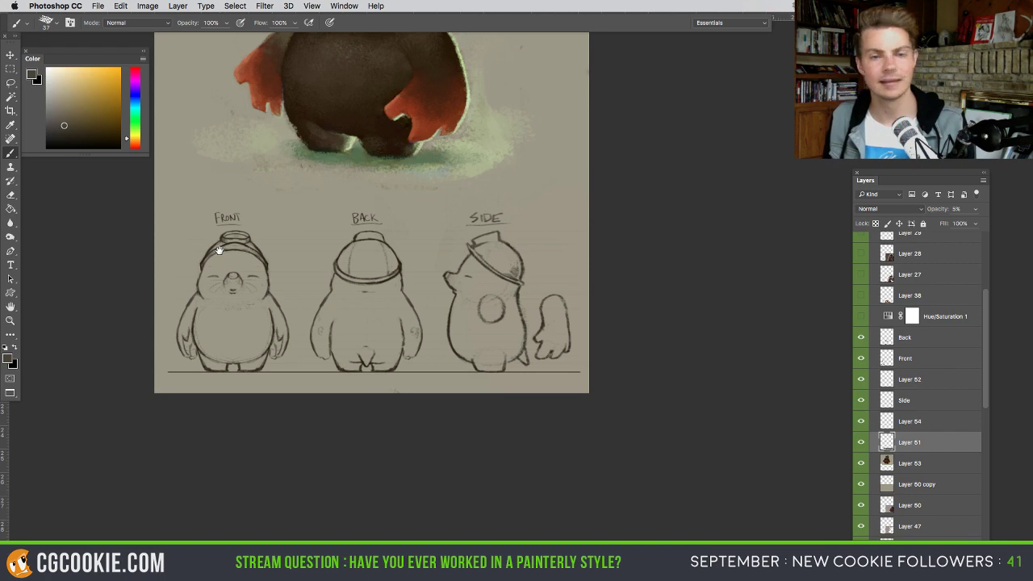
scroll(219, 250, up, 5)
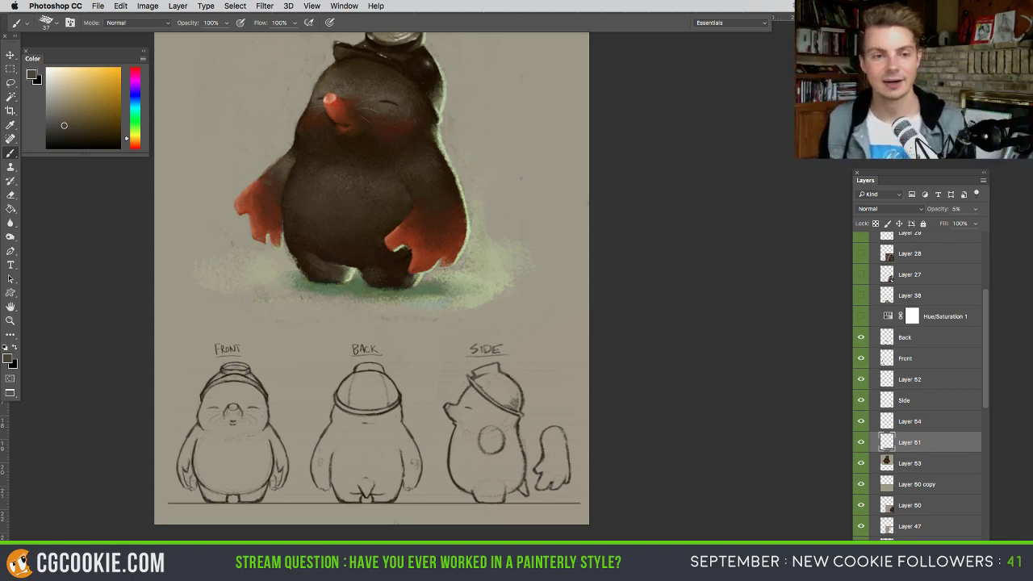
key(Tab)
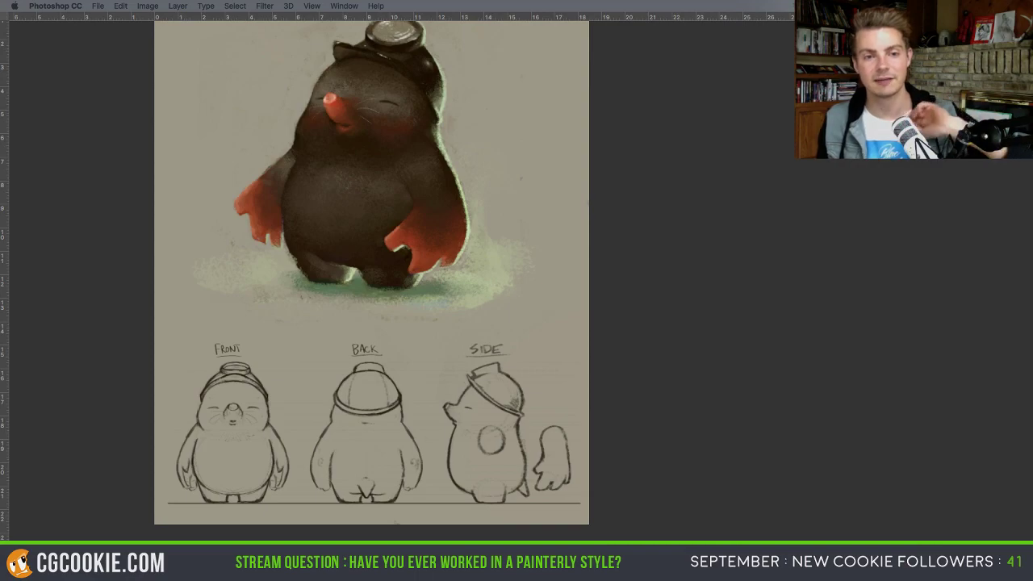